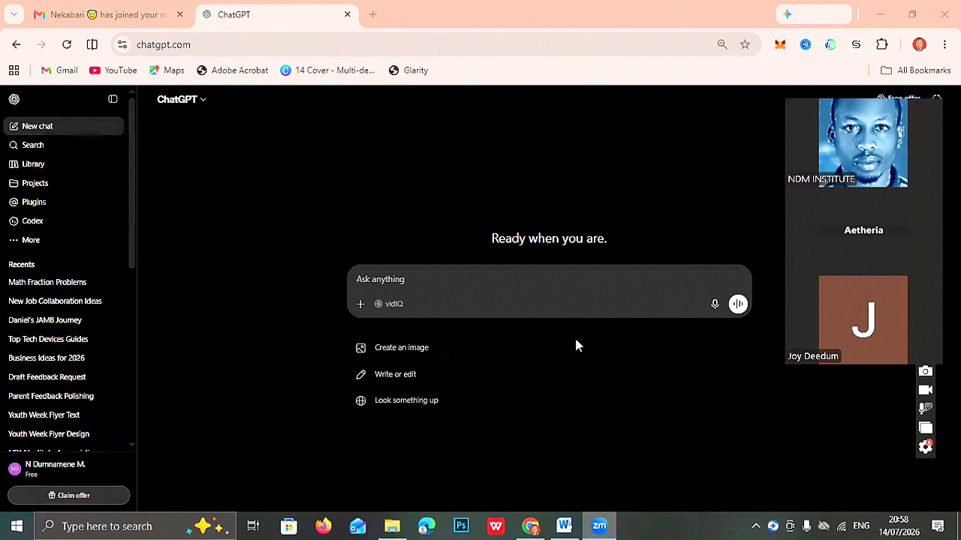
Open YouTube in a new browser tab and search for "apple numbers".
left_click(372, 16)
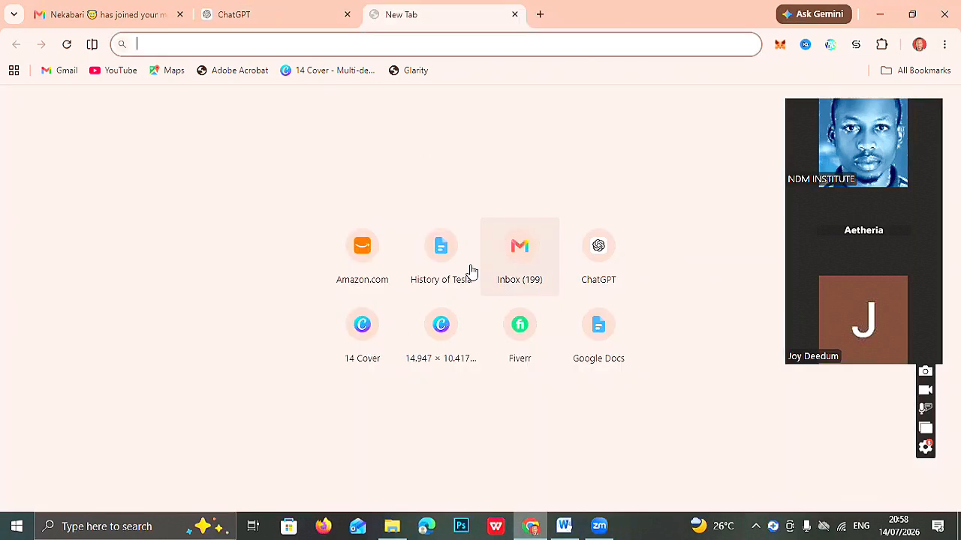
left_click(120, 72)
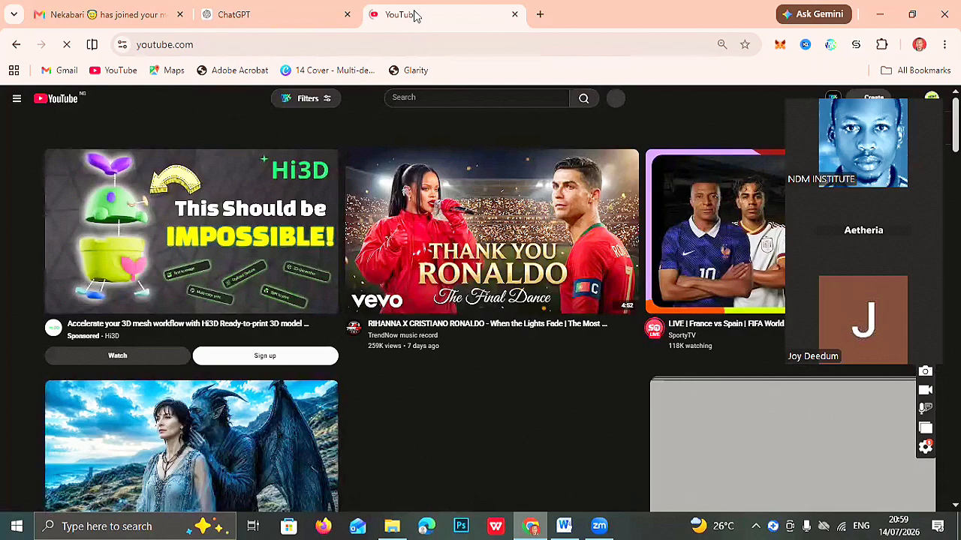
left_click(468, 92)
type("t")
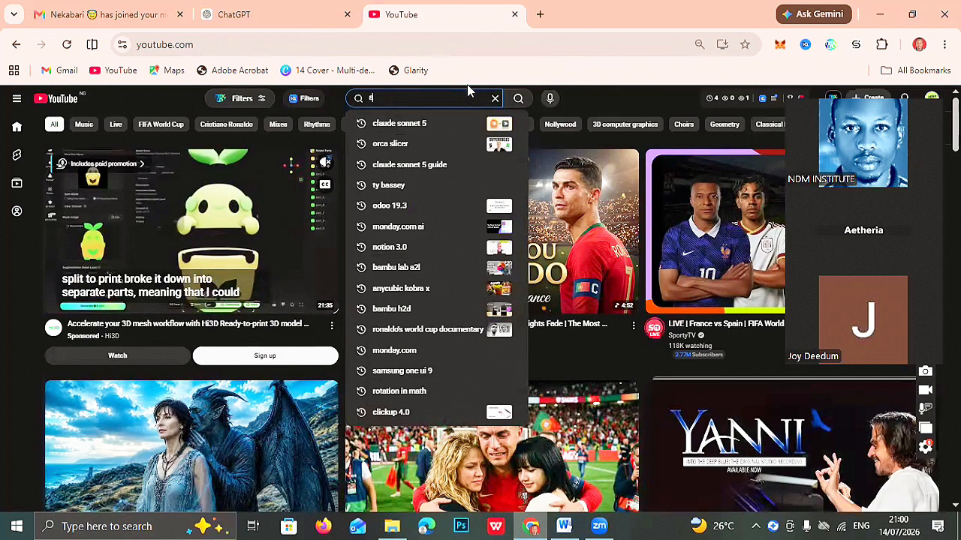
type("ppl")
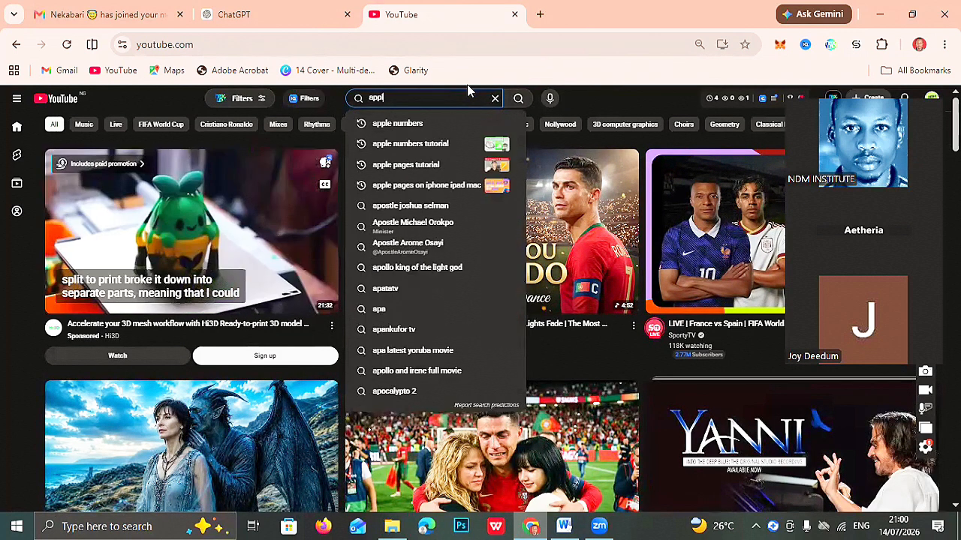
type("e numbers")
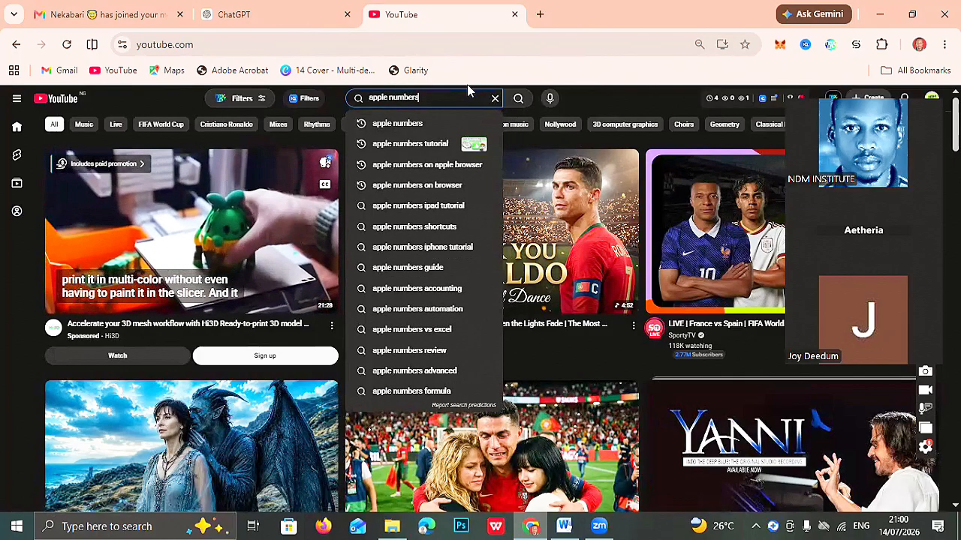
key("Return")
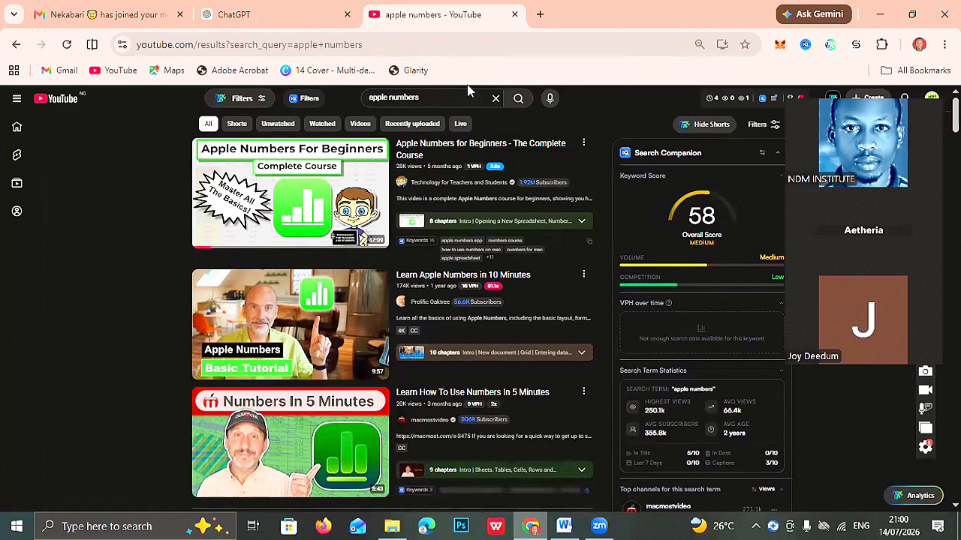
Open the video "Apple Numbers for Beginners - The Complete Course" and expand its full description.
left_click(437, 150)
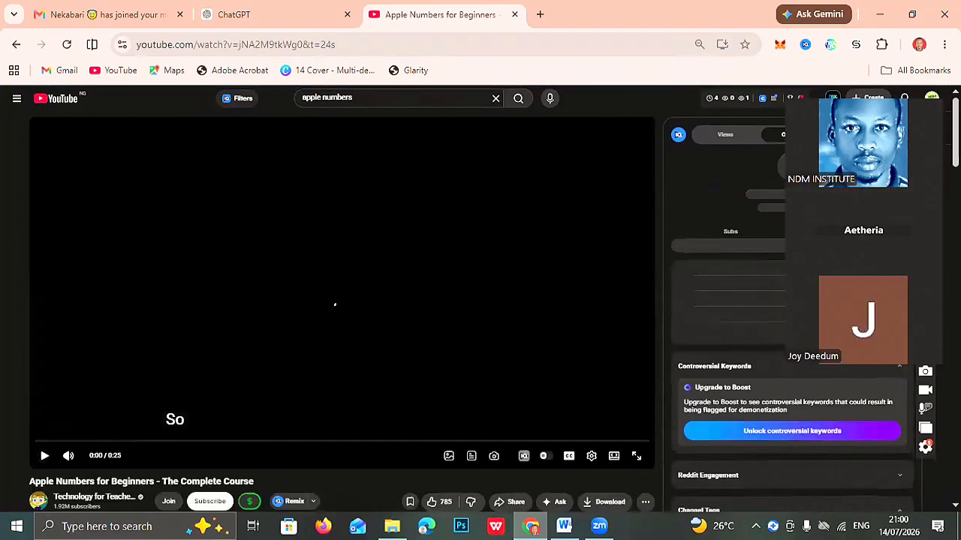
scroll(669, 339, "down", 5)
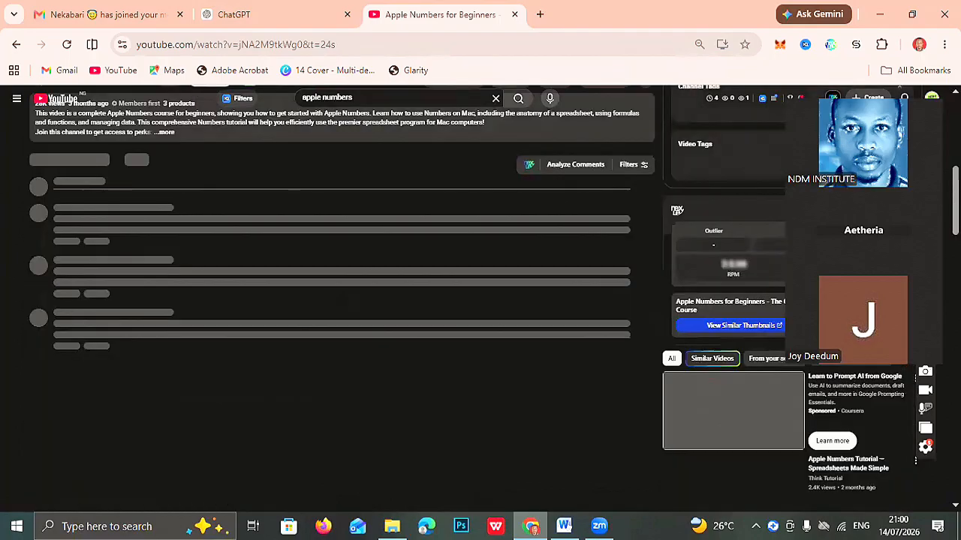
scroll(670, 453, "up", 1)
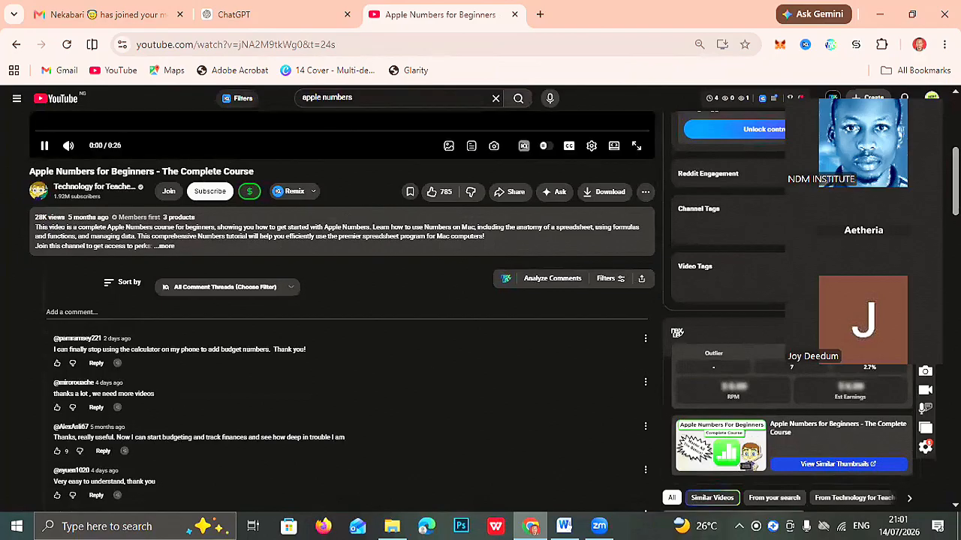
scroll(342, 312, "up", 5)
scroll(342, 312, "down", 3)
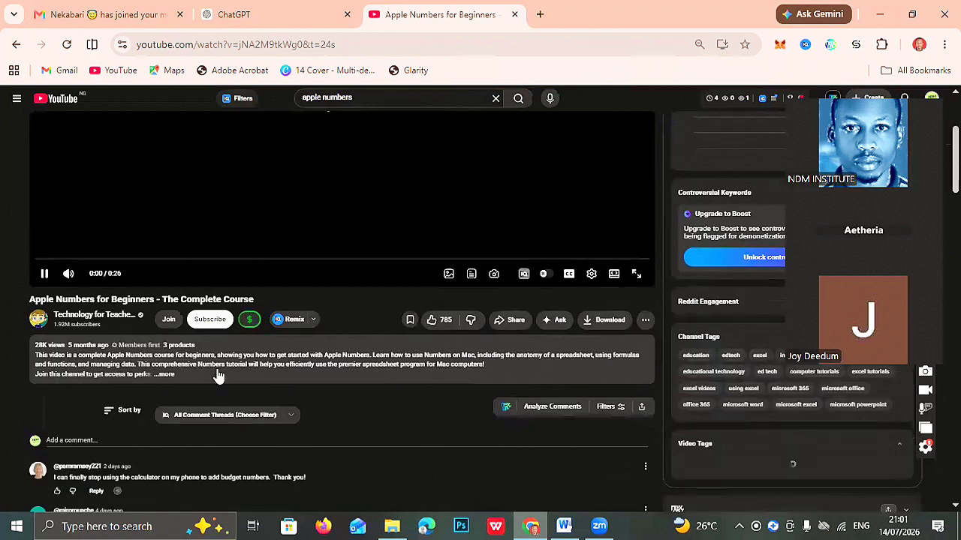
left_click(166, 374)
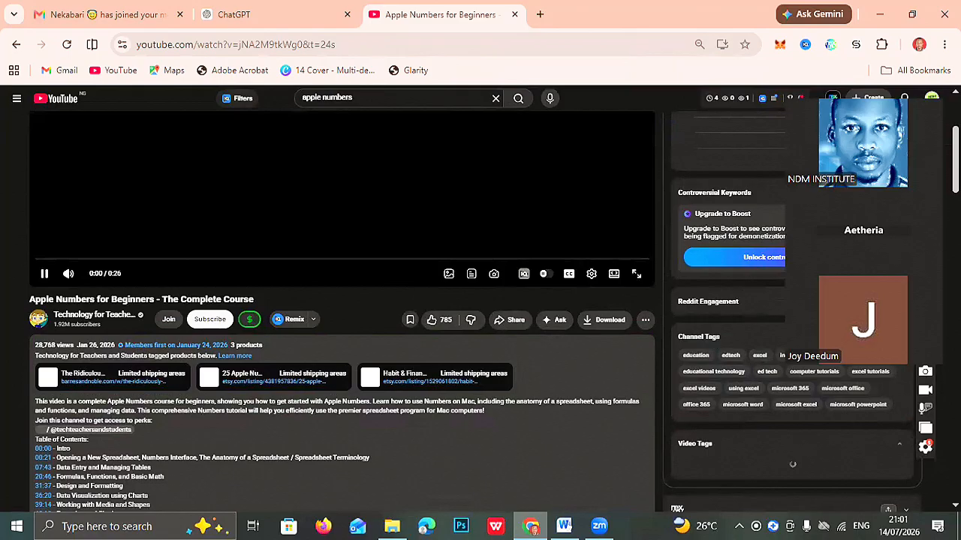
Display the transcript of the Apple Numbers video and pause playback.
scroll(341, 300, "down", 3)
scroll(342, 311, "down", 1)
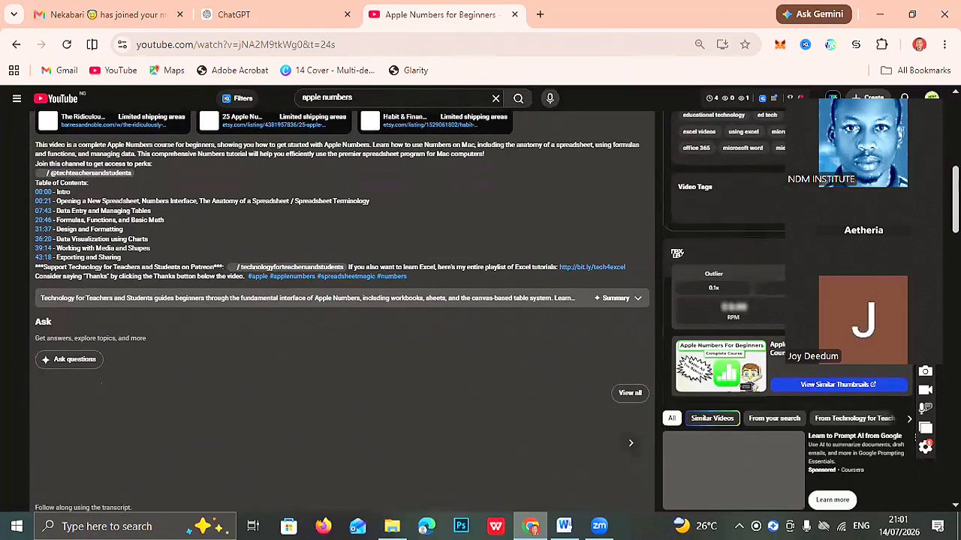
scroll(193, 337, "down", 3)
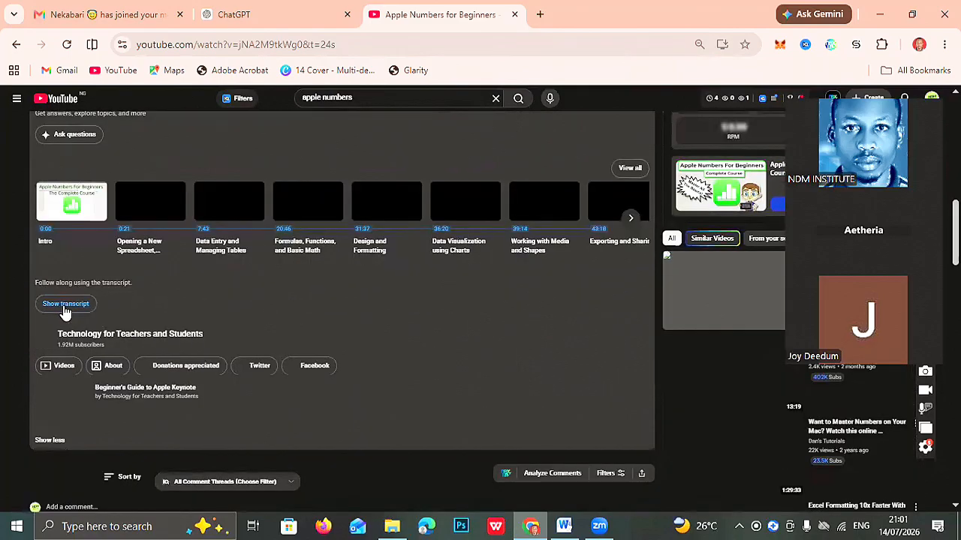
left_click(65, 304)
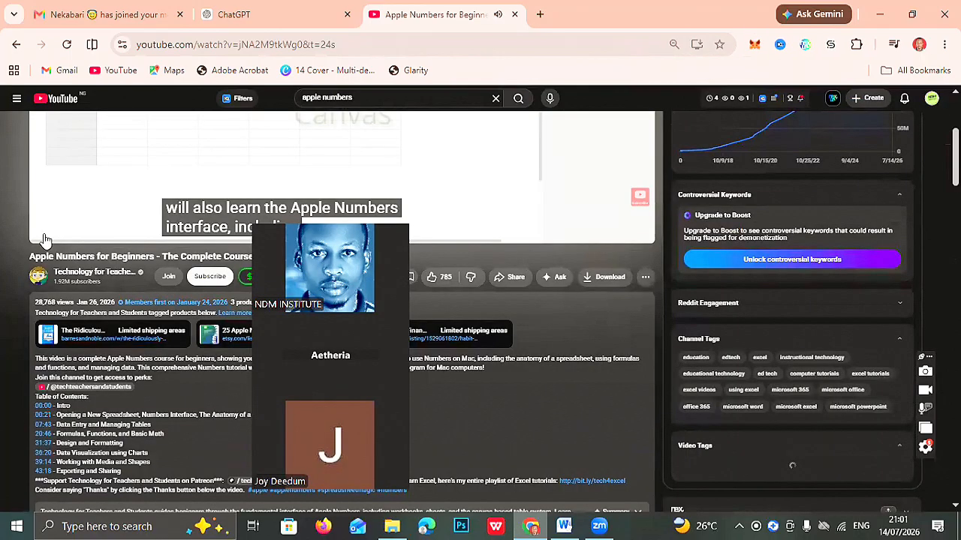
left_click(44, 232)
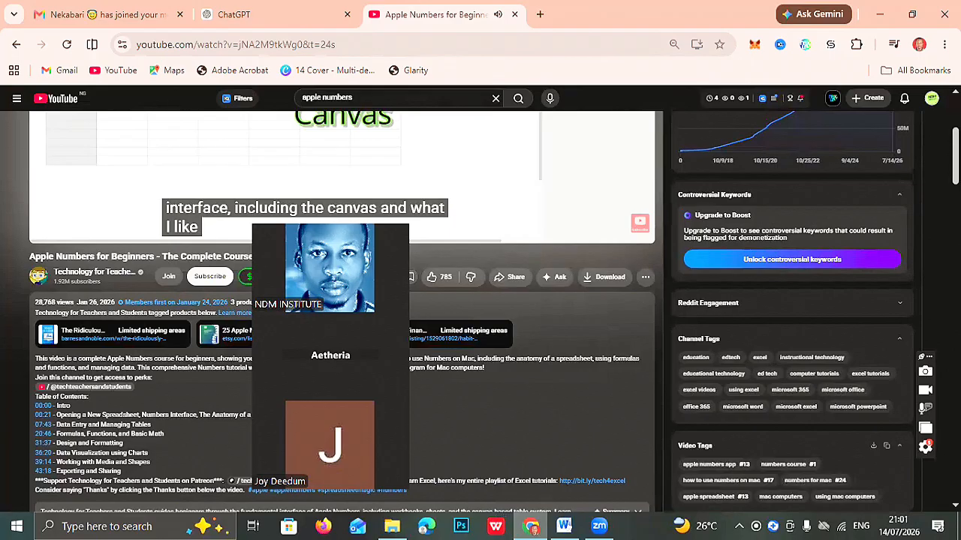
Copy the full transcript of the Apple Numbers video.
scroll(480, 311, "down", 5)
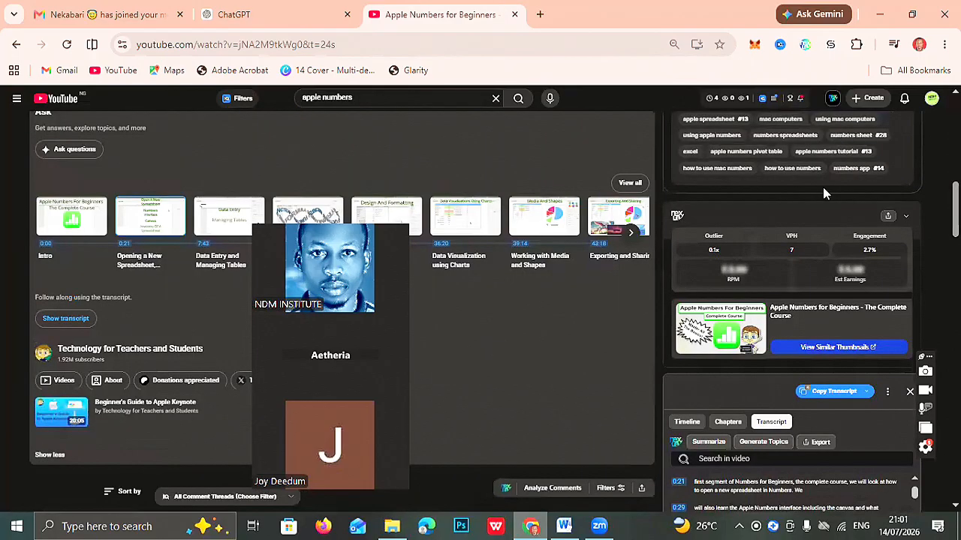
scroll(822, 187, "down", 5)
scroll(931, 233, "up", 2)
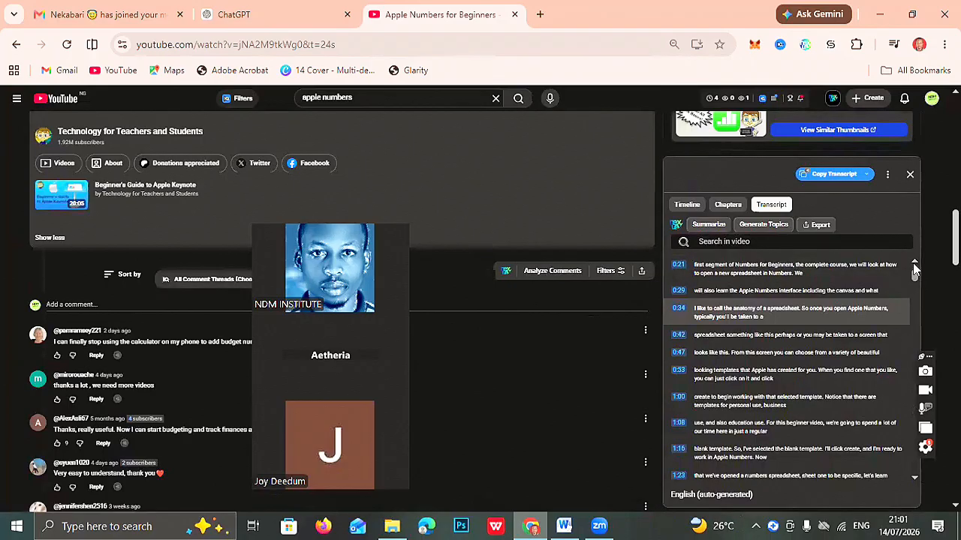
scroll(914, 267, "up", 2)
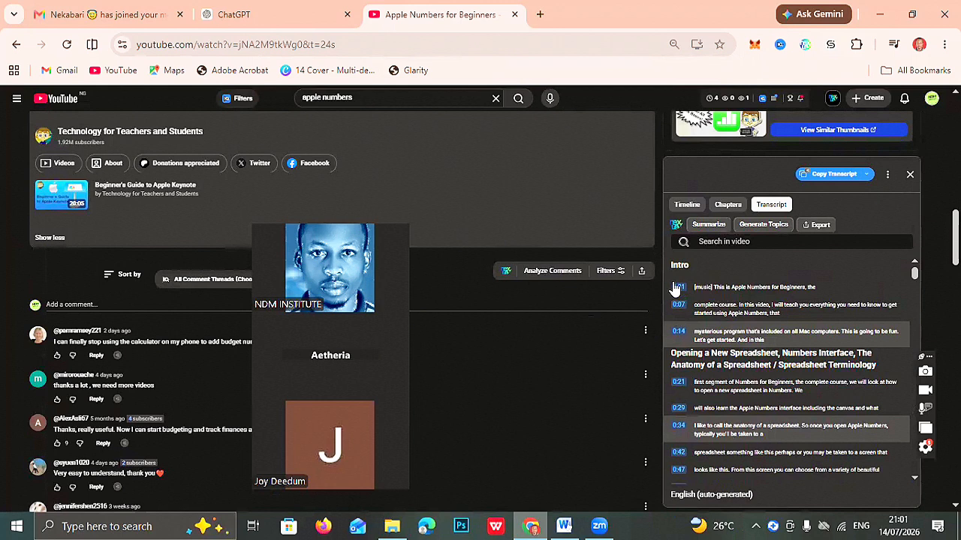
scroll(744, 342, "down", 2)
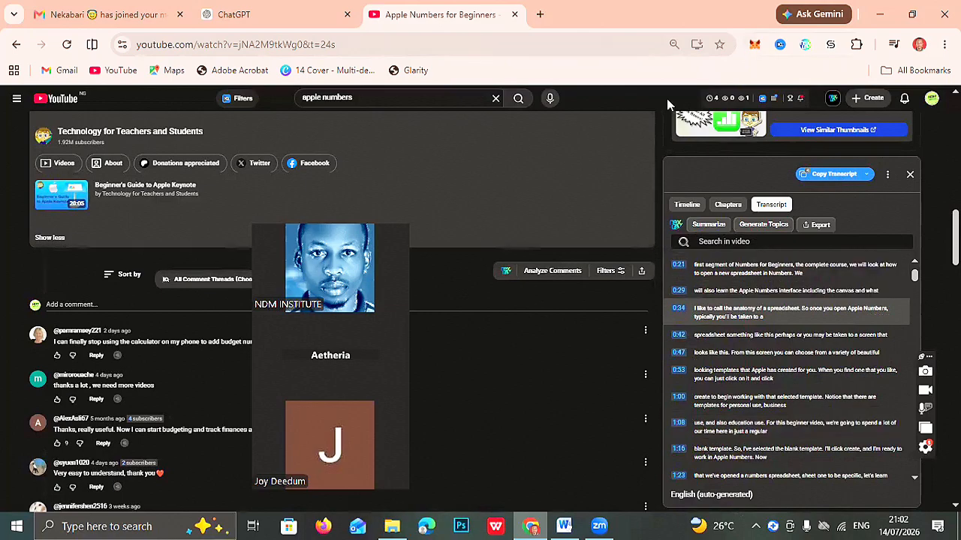
Switch to ChatGPT, submit the copied Apple Numbers transcript as a new chat message and read through the reply.
left_click(284, 11)
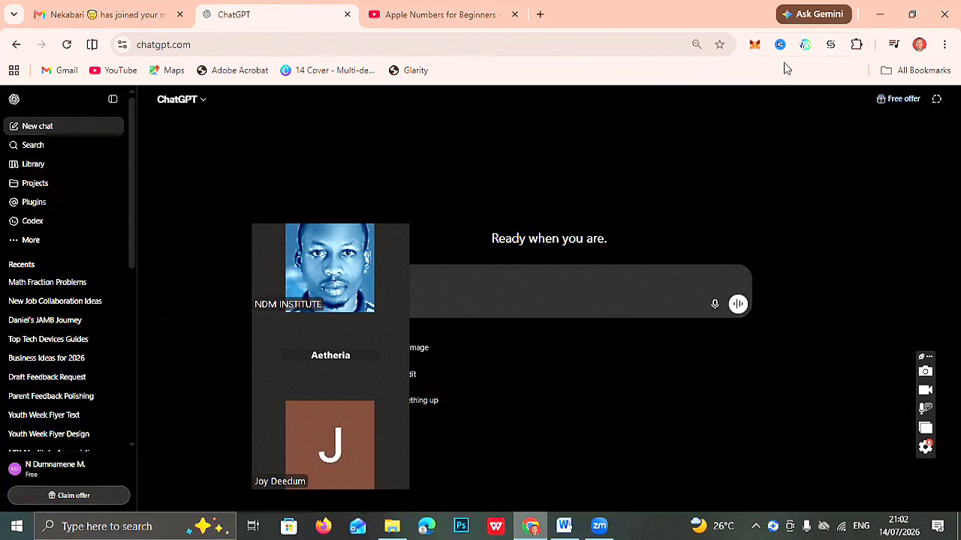
left_click_drag(291, 305, 40, 97)
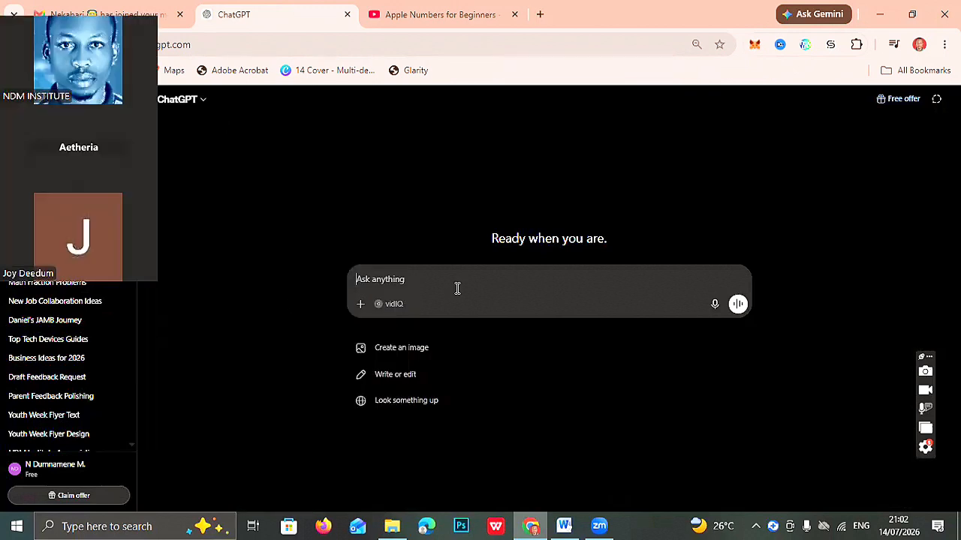
key("ctrl+v")
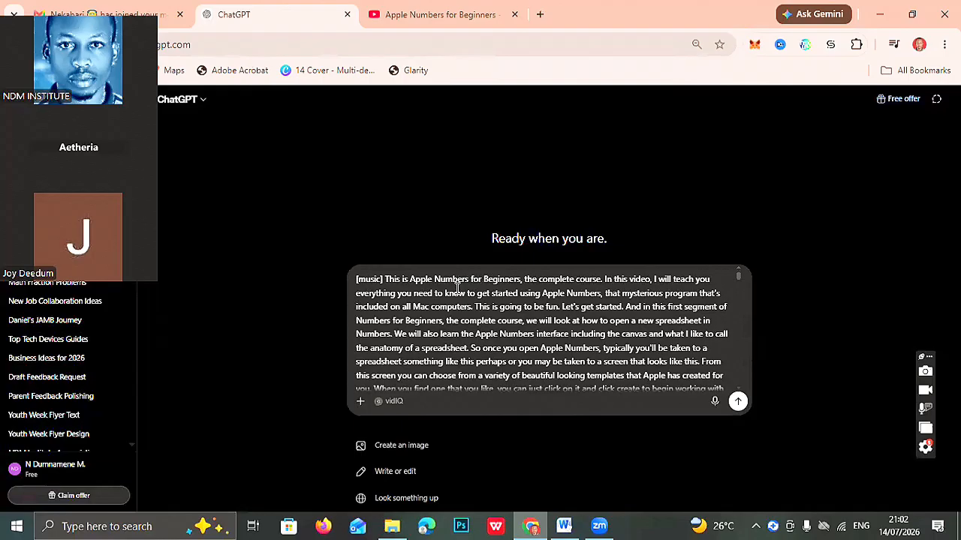
left_click(737, 403)
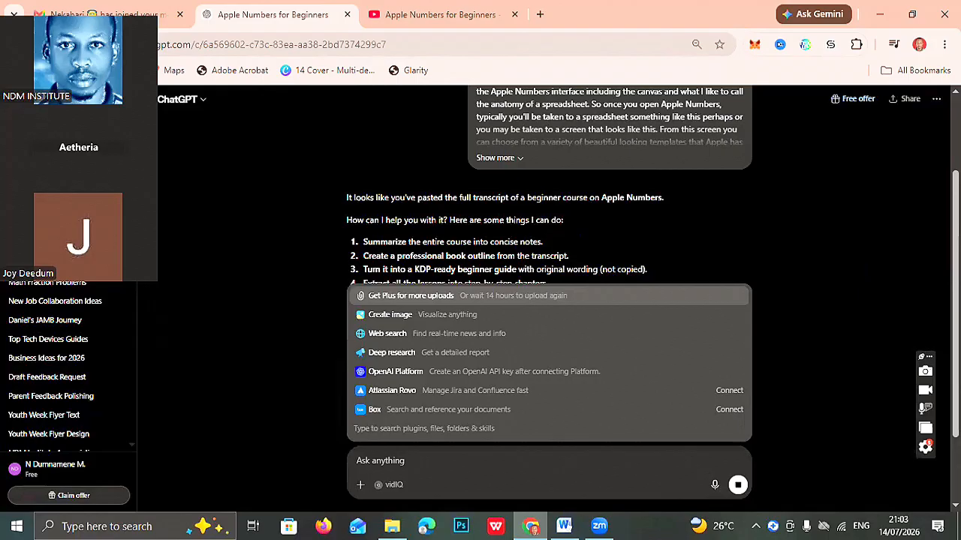
key("Escape")
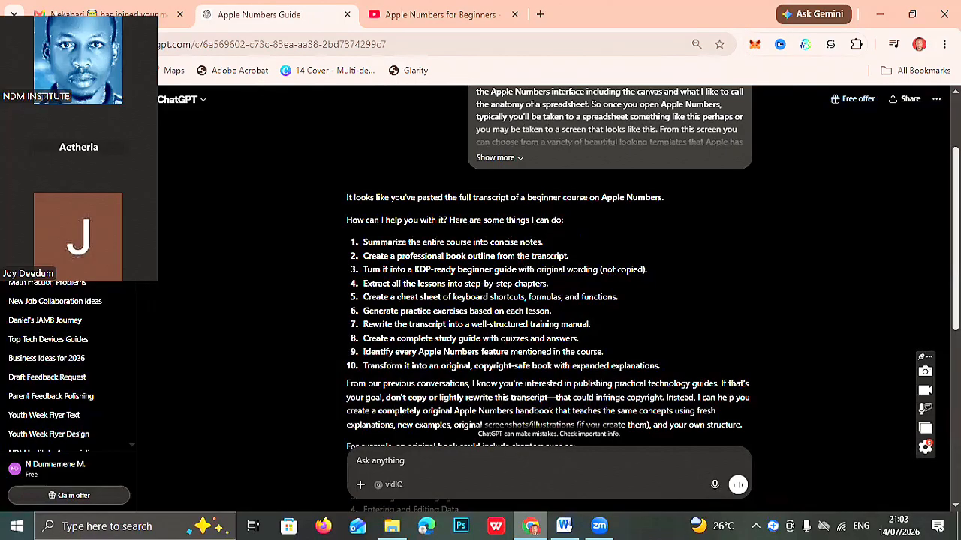
scroll(548, 300, "down", 1)
scroll(549, 300, "down", 3)
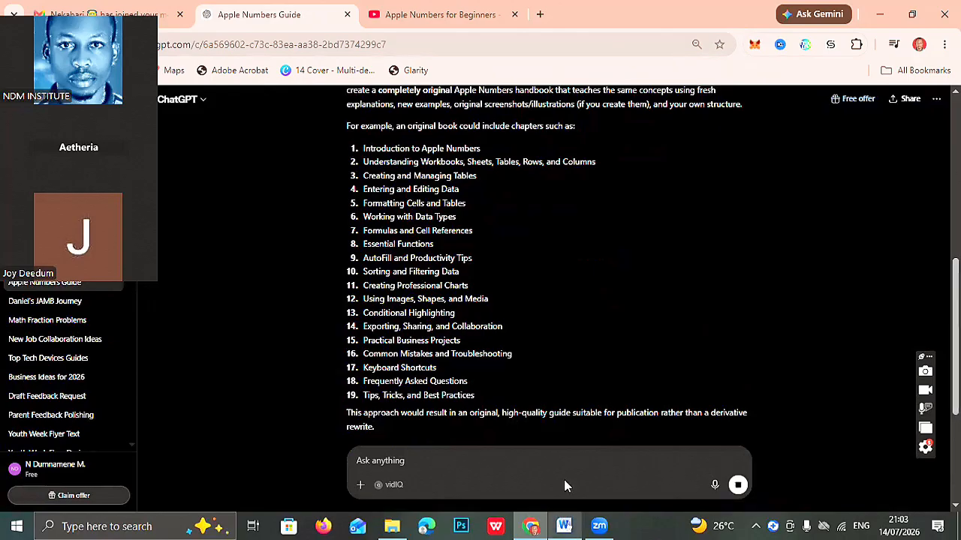
Switch to the Prompt 2 document in Word and copy the first paragraph under the GENERAL PROMPT heading.
mouse_move(564, 525)
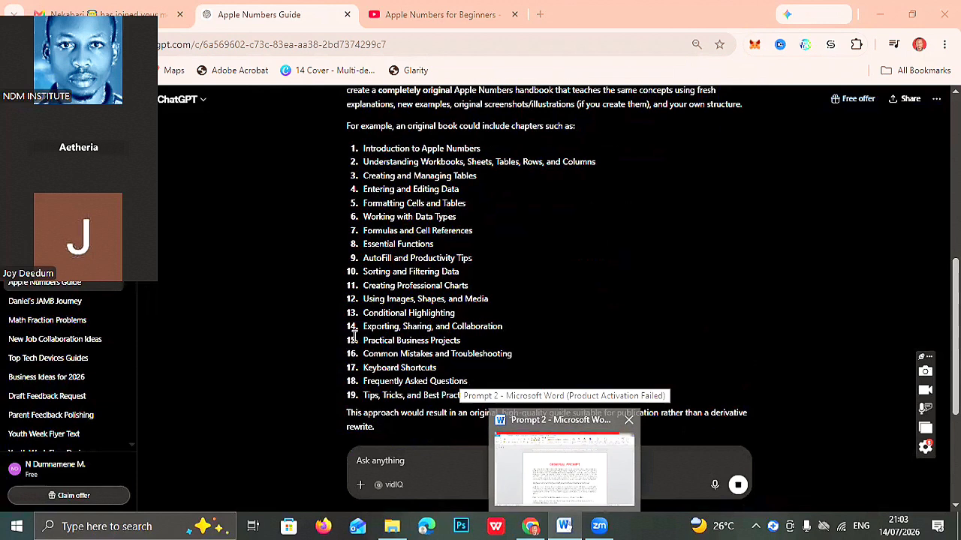
left_click(565, 477)
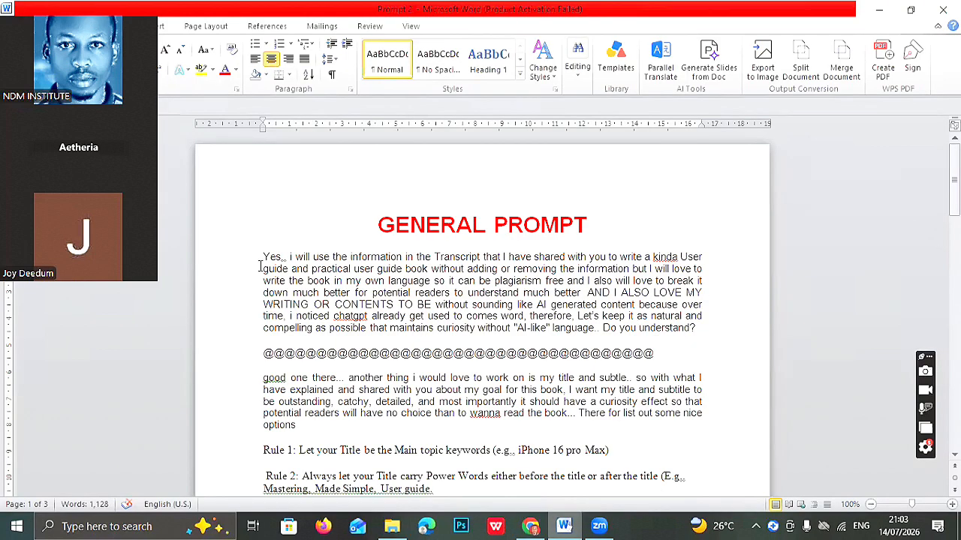
left_click_drag(263, 256, 696, 329)
Send the copied prompt about writing a plagiarism-free, natural-sounding user guide from the transcript to ChatGPT and review its reply.
left_click(531, 525)
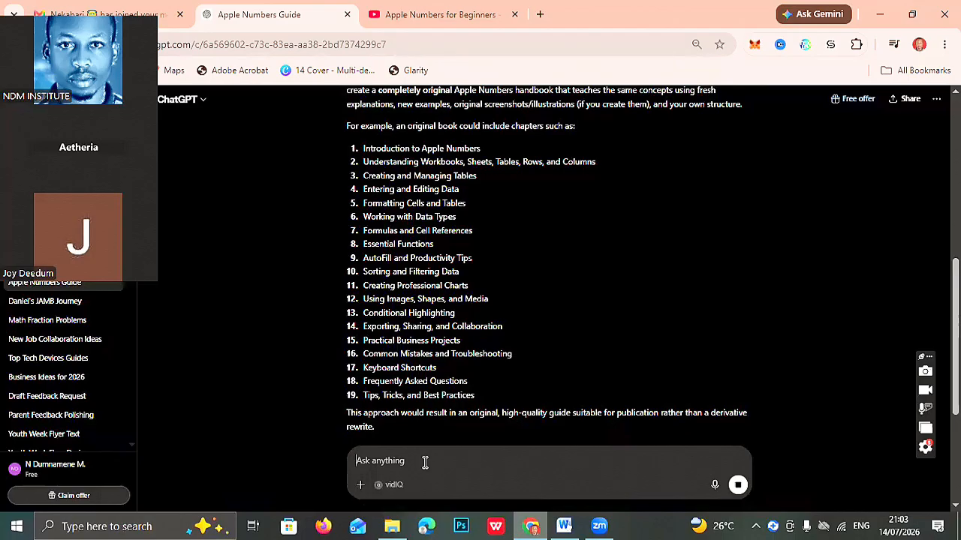
type("Yes.. i will use the information in the Transcript that I have shared with you to write a kinda User guide and practical user guide book without adding or removing the information but I will love to write the book in my own language so it can be plagiarism free and I also will love to break it down much better for potential readers to understand much better  AND I ALSO LOVE MY WRITING OR CONTENTS TO BE without sounding like AI generated content because over time, i noticed chatgpt already get used to comes word, therefore, Let's keep it as natural and compelling as possible that maintains curiosity without \"AI-like\" language.. Do you understand?")
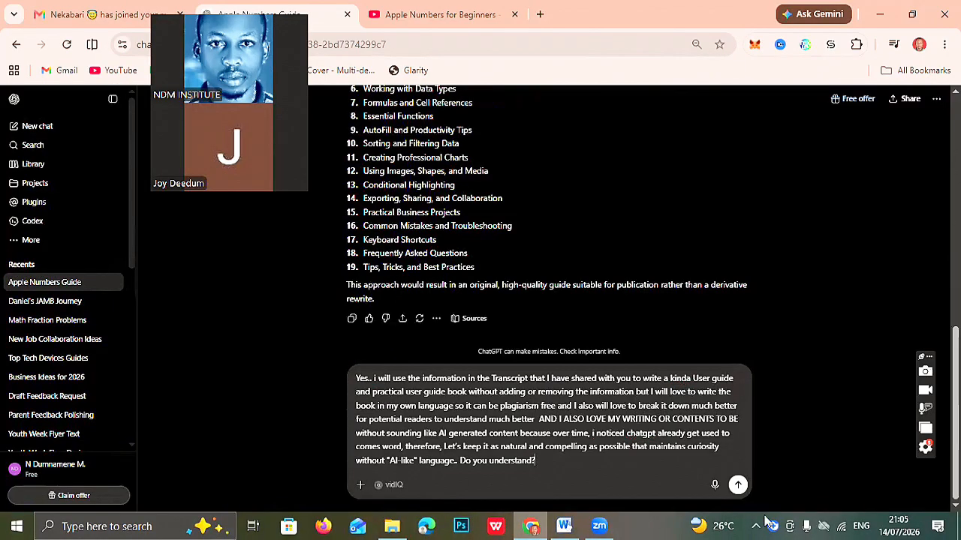
left_click(738, 486)
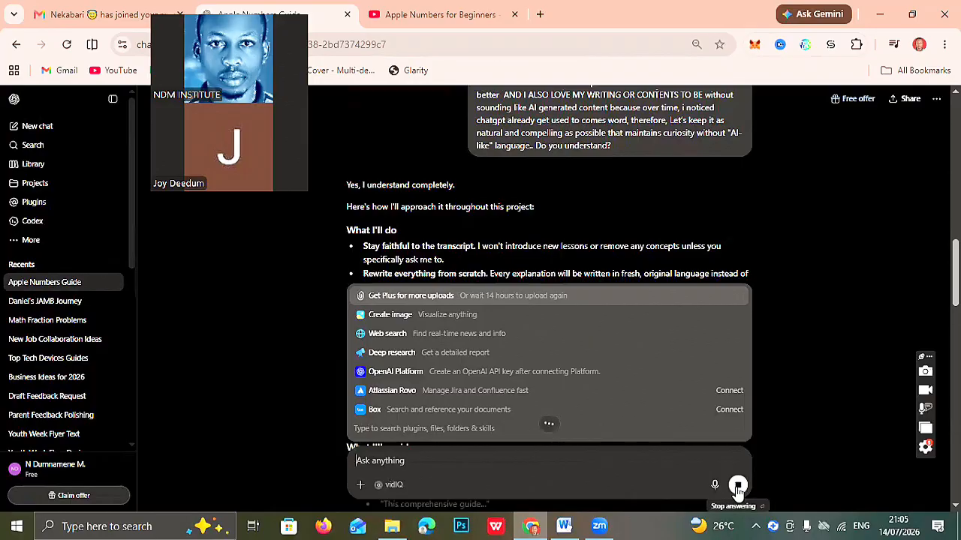
left_click(738, 488)
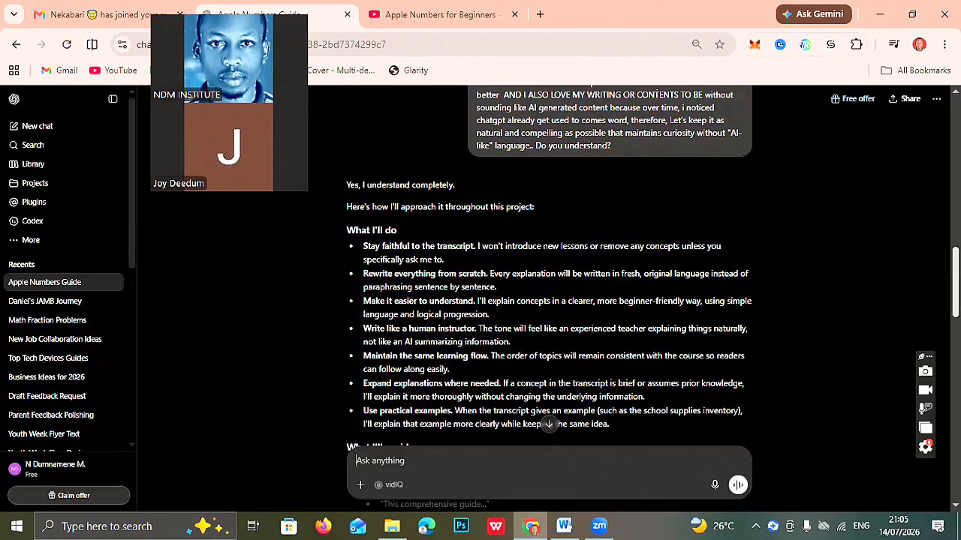
scroll(548, 262, "down", 7)
scroll(548, 263, "up", 5)
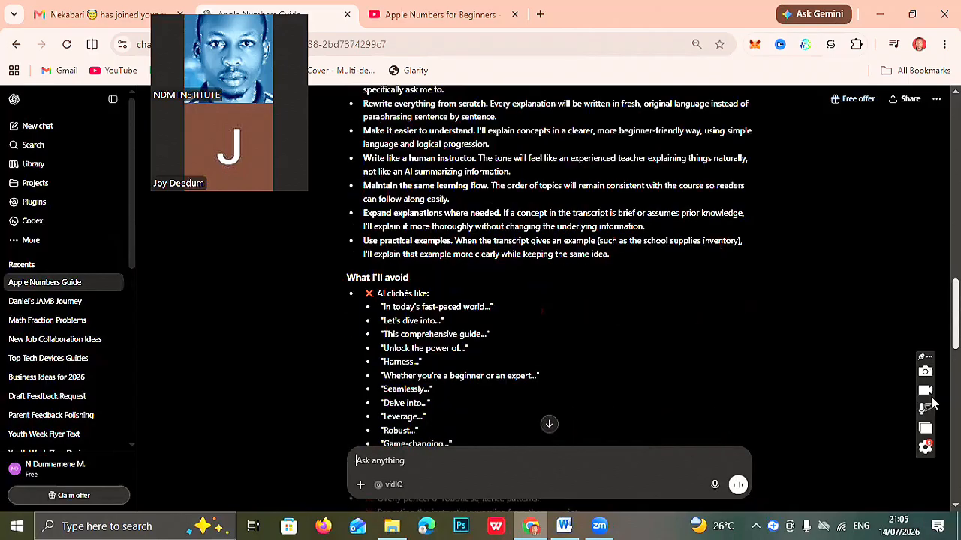
scroll(548, 262, "down", 10)
scroll(928, 337, "down", 2)
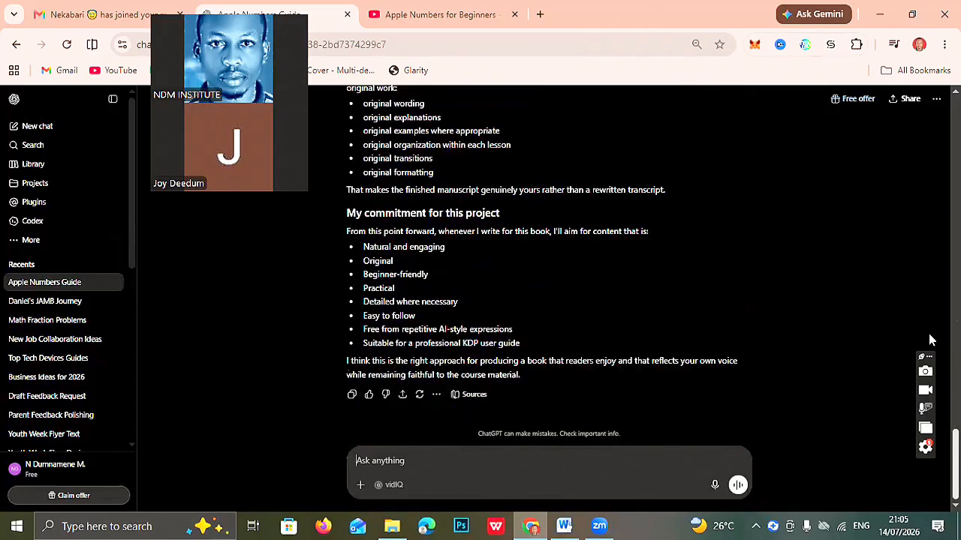
scroll(923, 307, "up", 8)
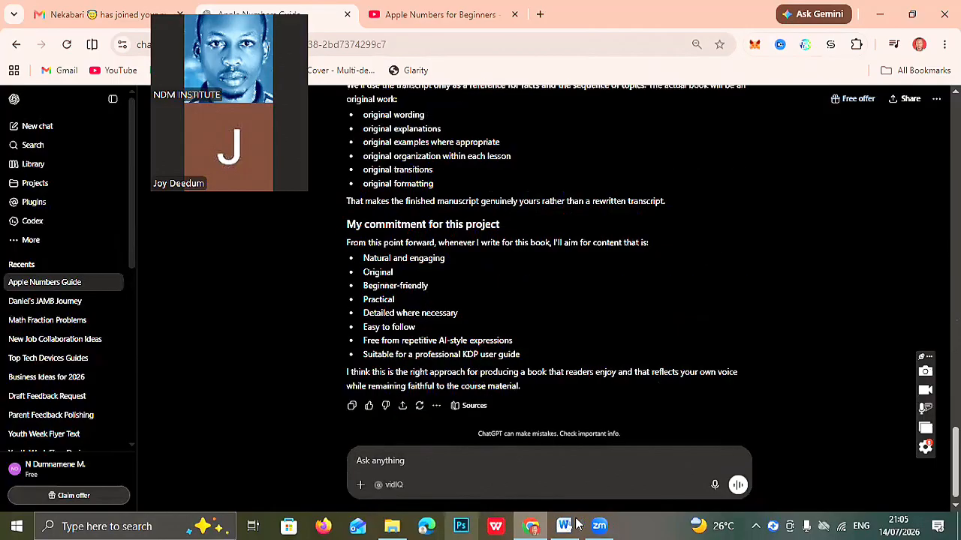
Switch to the Prompt 2 document in Word and copy the title and subtitle prompt, including all its rules through 7.
left_click(576, 524)
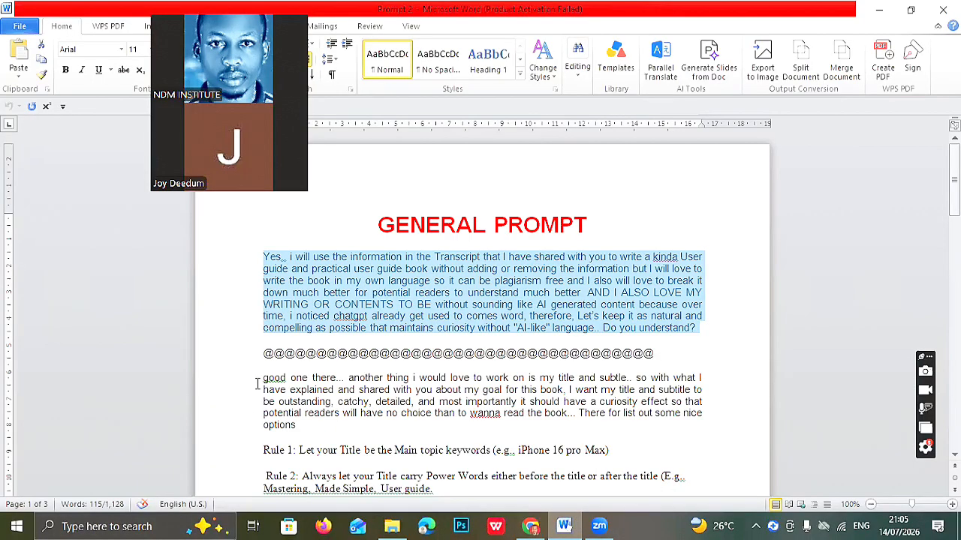
double_click(259, 381)
key("ctrl+c")
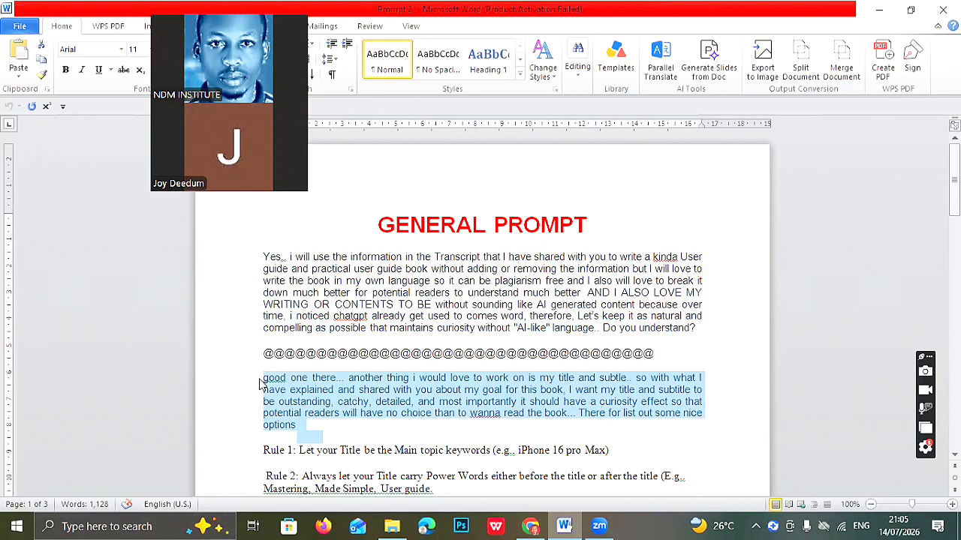
key("shift+Down")
key("shift+Down")
key("shift+Down")
key("shift+Down")
key("shift+Down")
key("shift+Down")
key("shift+Down")
key("shift+Down")
key("shift+Down")
key("shift+Down")
key("shift+Down")
key("shift+Down")
key("shift+Down")
key("shift+Down")
key("shift+Down")
key("shift+Down")
key("shift+Down")
key("shift+Down")
key("shift+Down")
key("shift+Down")
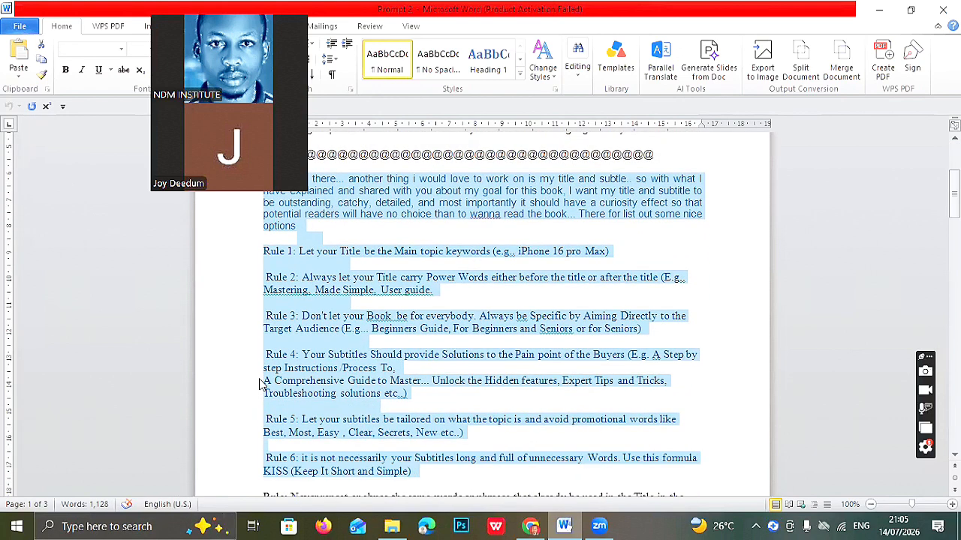
key("shift+Down")
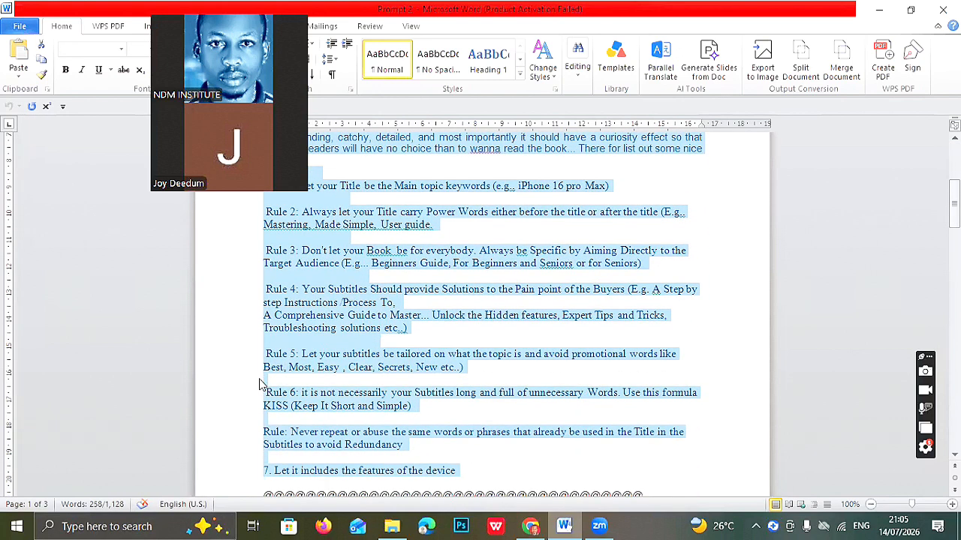
Switch to ChatGPT and send the copied request for title and subtitle options in the Apple Numbers chat.
left_click(531, 526)
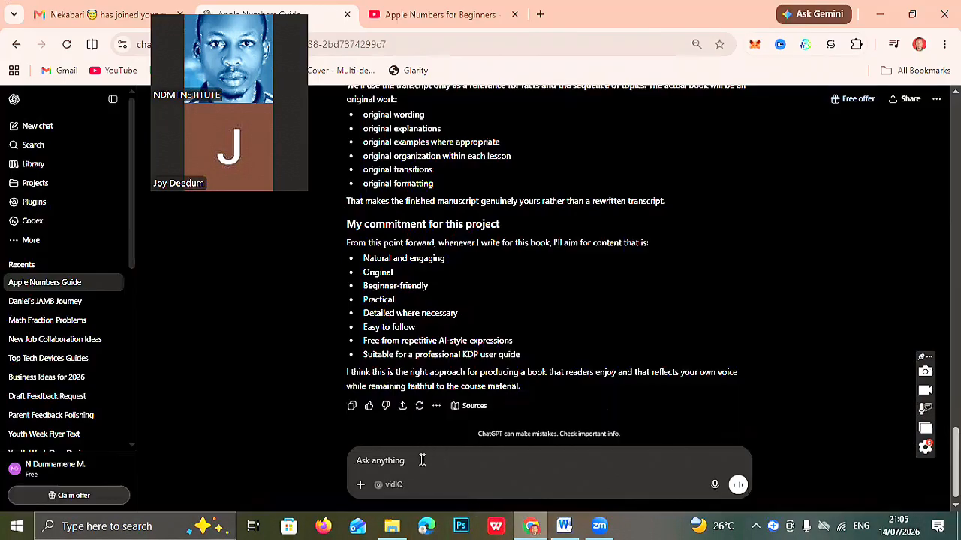
left_click(421, 460)
key("ctrl+v")
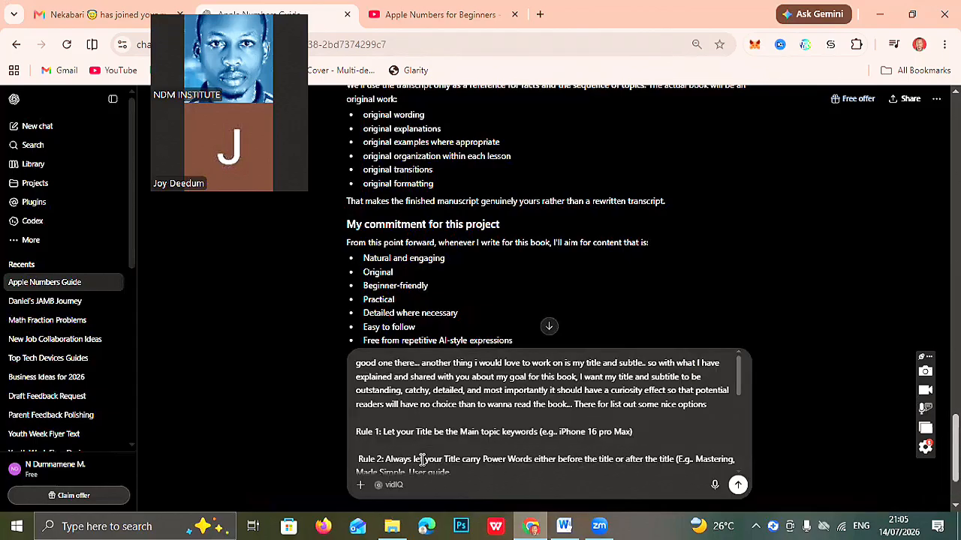
key("Return")
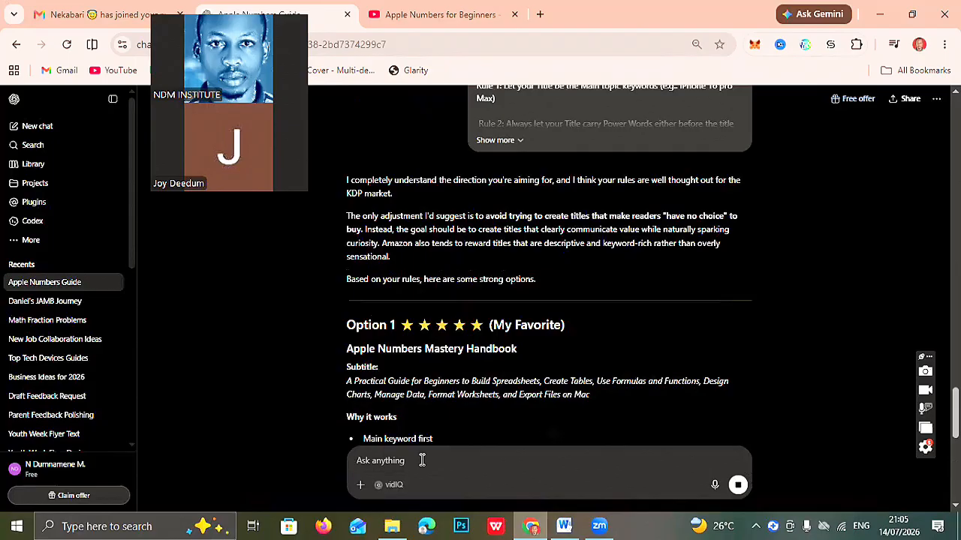
Switch to Word and copy the title and subtitle checking prompt, from "This is the title and subtitle" through the note on repeated words.
left_click(564, 526)
key("Down")
key("Down")
key("Down")
key("Down")
key("Down")
key("Down")
key("Down")
key("Down")
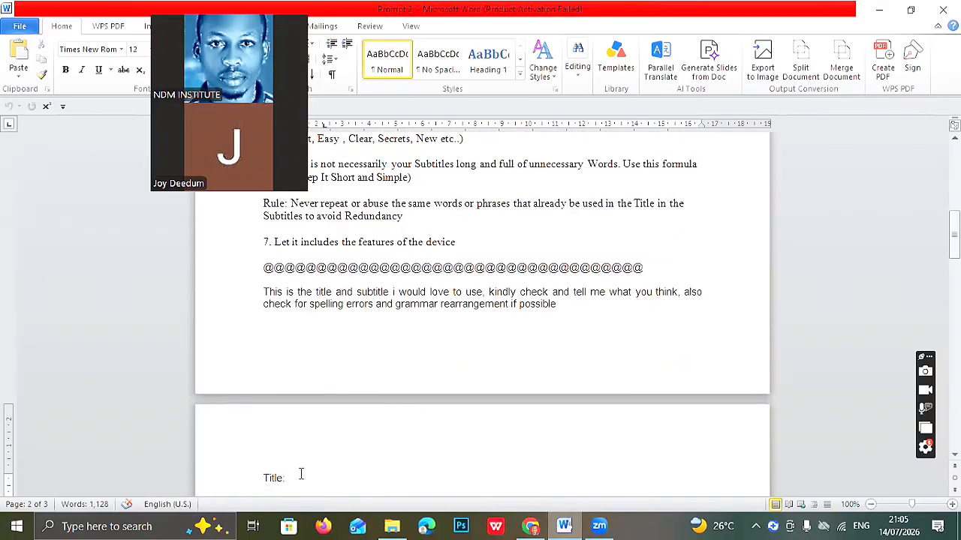
key("Down")
key("Down")
key("Down")
key("Down")
key("Down")
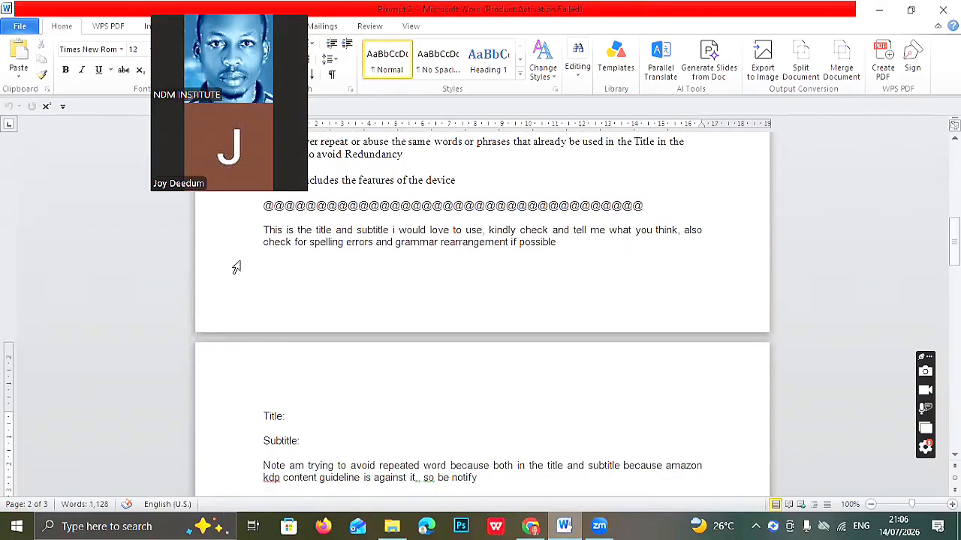
left_click(262, 230)
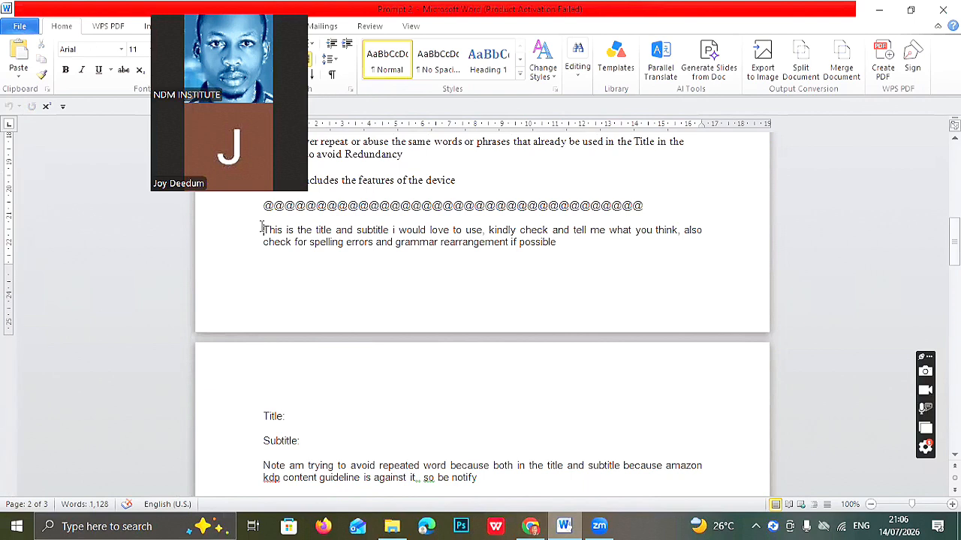
key("shift+Down")
key("shift+Down")
key("shift+Down")
key("shift+Down")
key("shift+Down")
key("shift+Down")
key("ctrl+c")
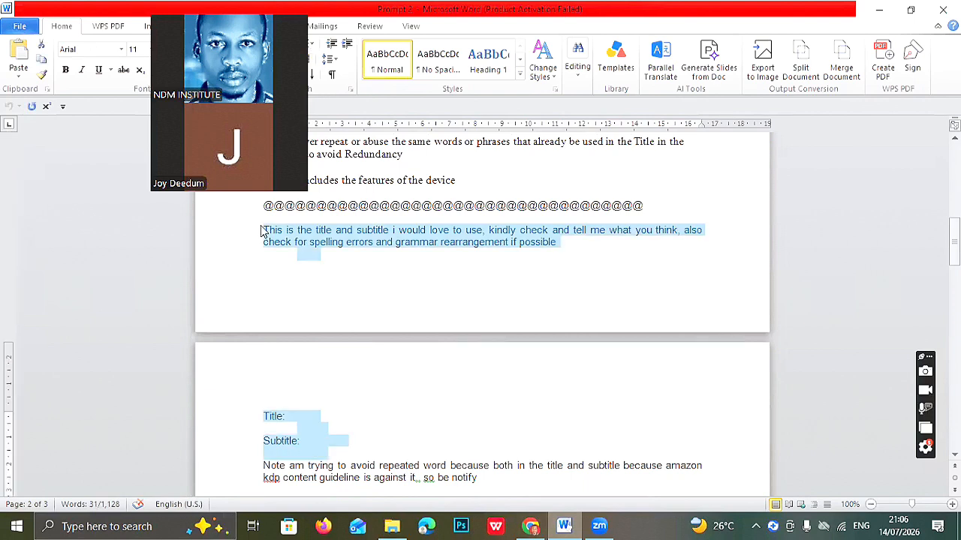
key("shift+Down")
key("shift+Down")
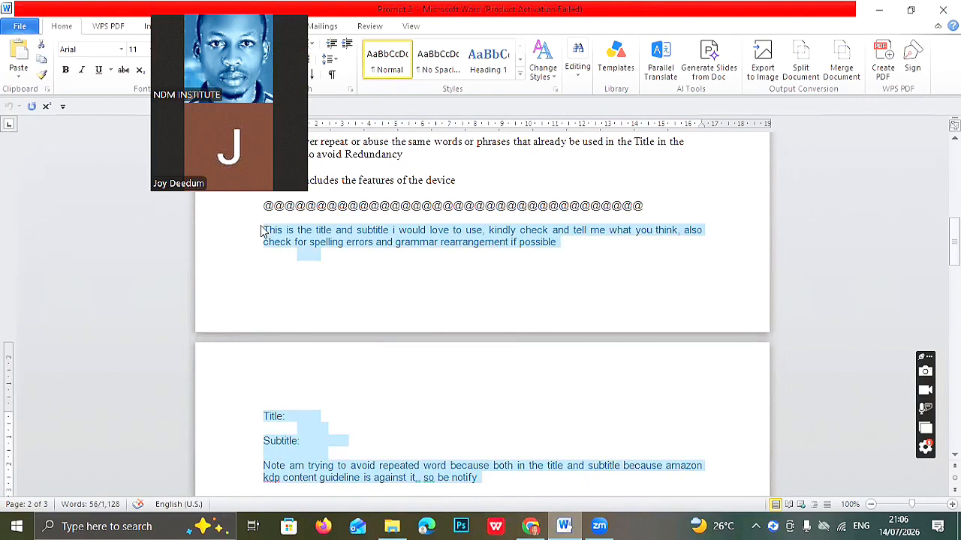
Switch to ChatGPT, paste the title and subtitle checking prompt as an unsent message, and look at the first suggested option.
left_click(530, 526)
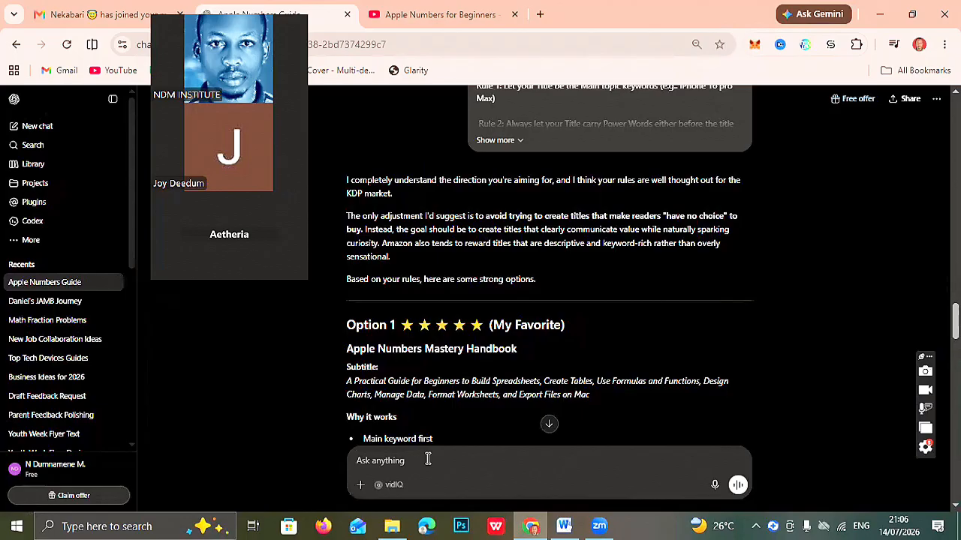
key("ctrl+v")
scroll(839, 295, "down", 1)
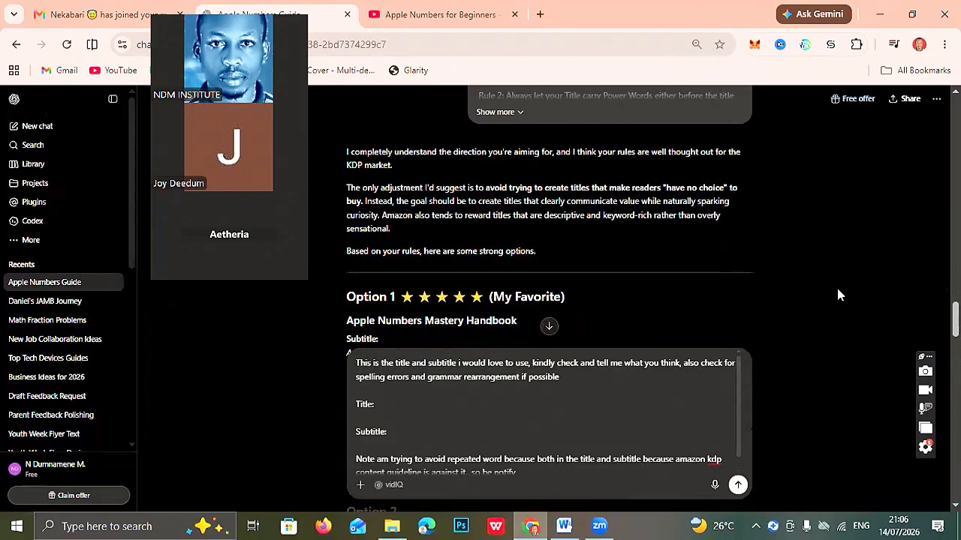
scroll(839, 294, "down", 2)
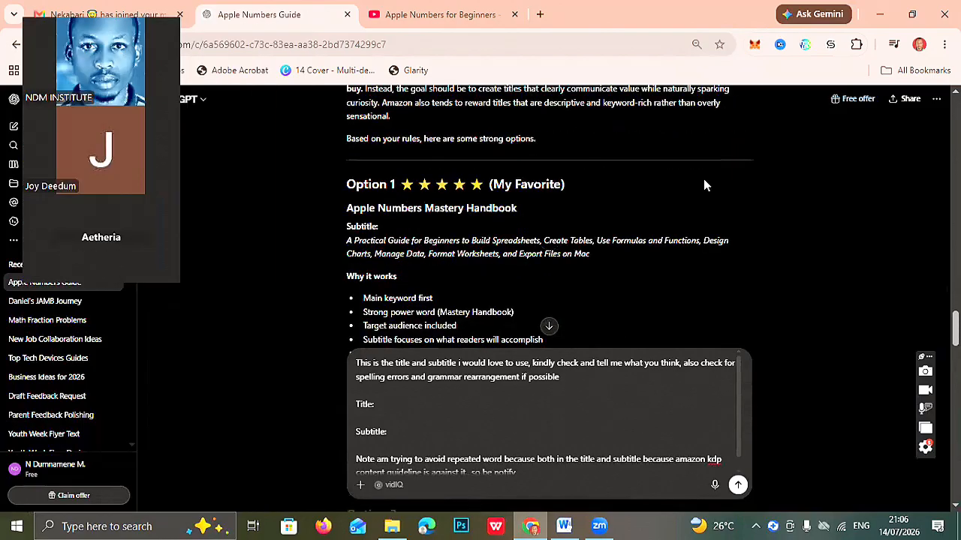
scroll(770, 263, "down", 1)
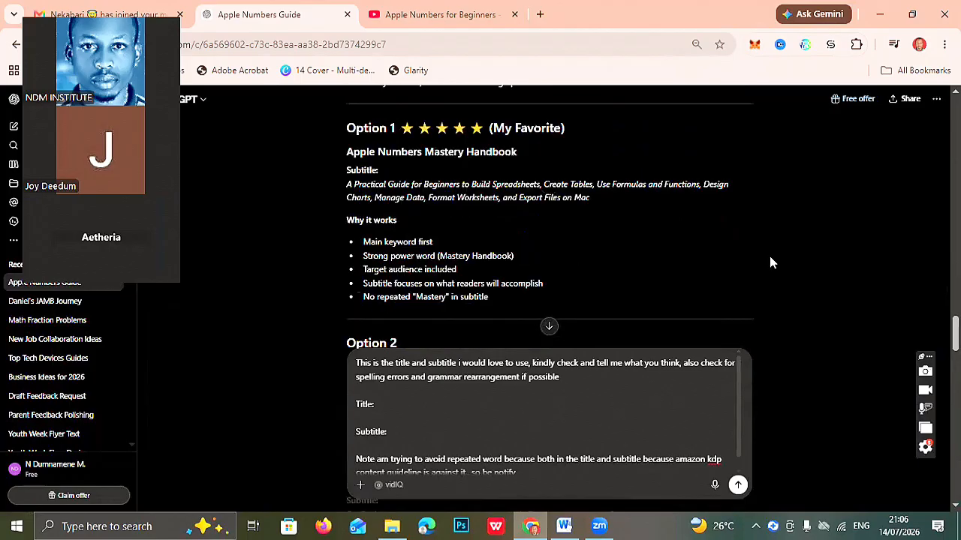
scroll(771, 263, "up", 1)
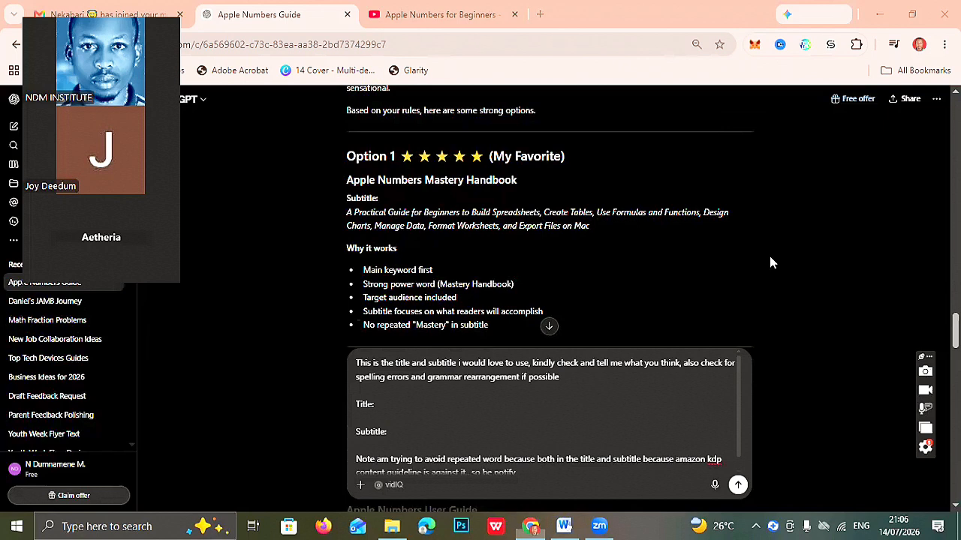
Open Amazon.com in a new browser tab and return to the Apple Numbers chat in ChatGPT.
left_click(540, 18)
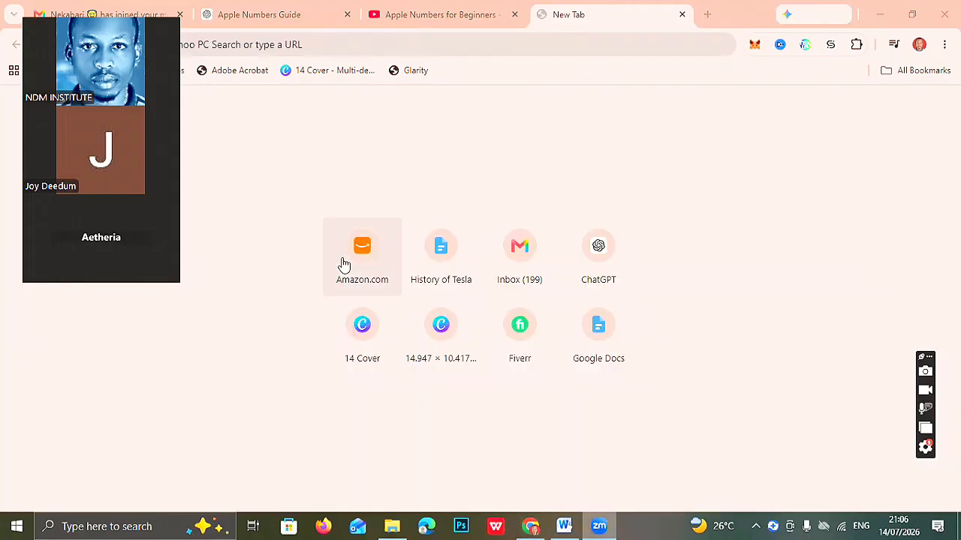
left_click(355, 259)
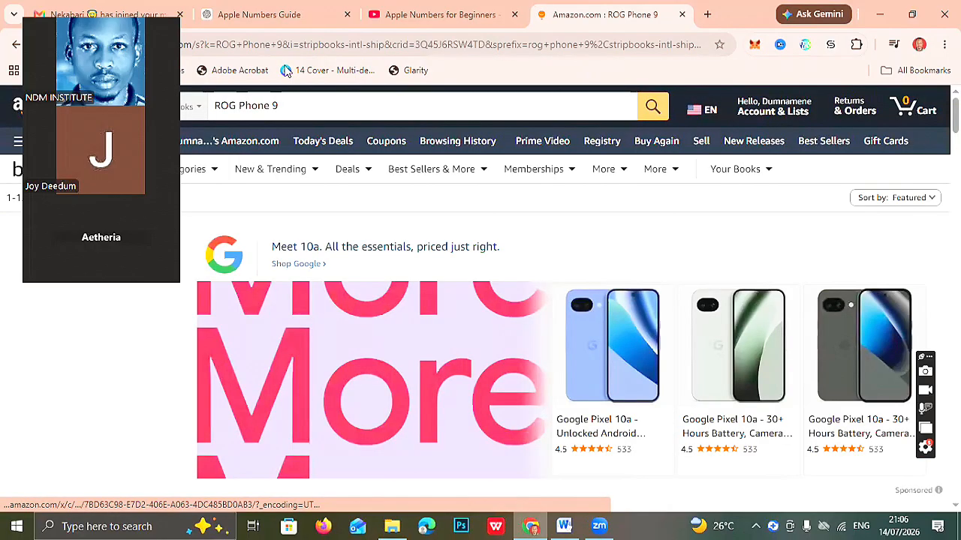
left_click(295, 16)
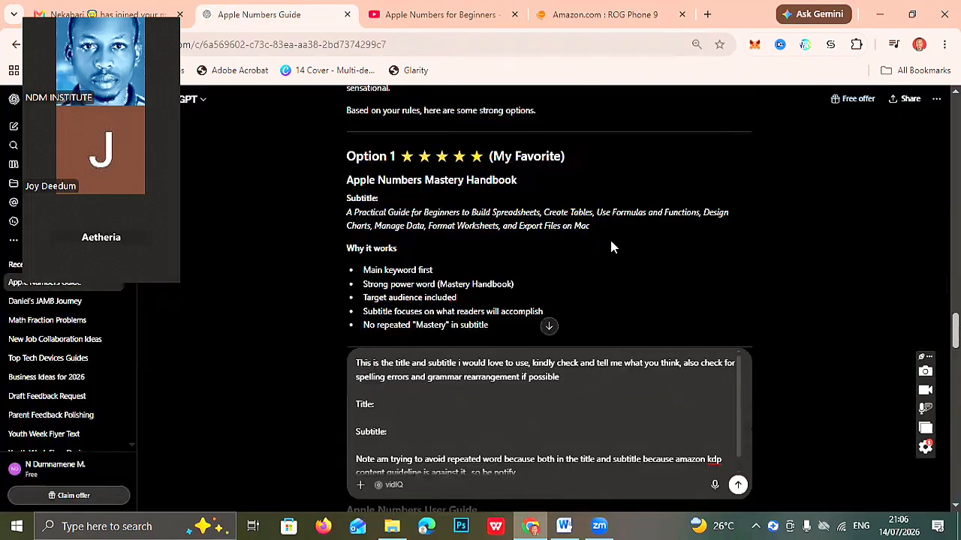
Read through the suggested book titles and subtitles in ChatGPT's reply, from Option 1 to Option 7.
scroll(611, 247, "down", 1)
scroll(611, 247, "down", 3)
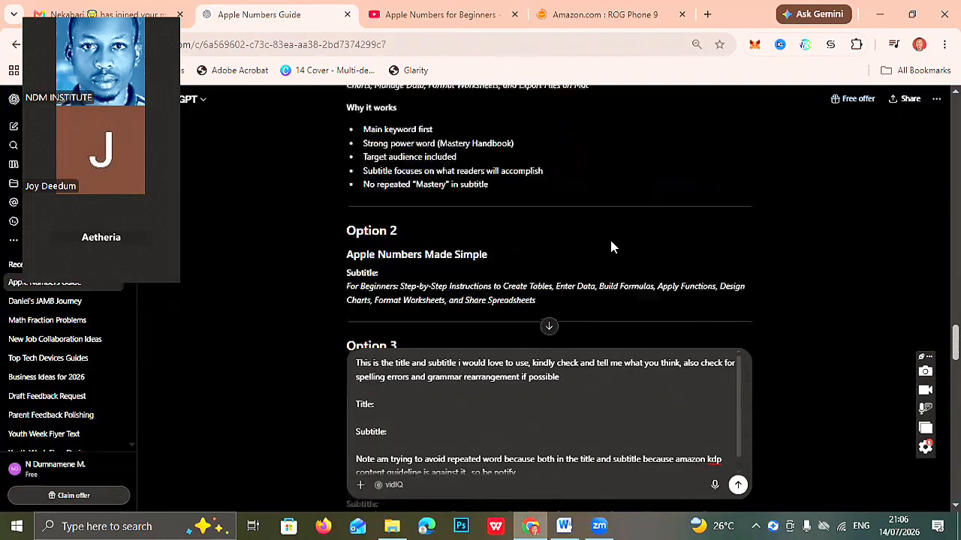
scroll(611, 247, "down", 2)
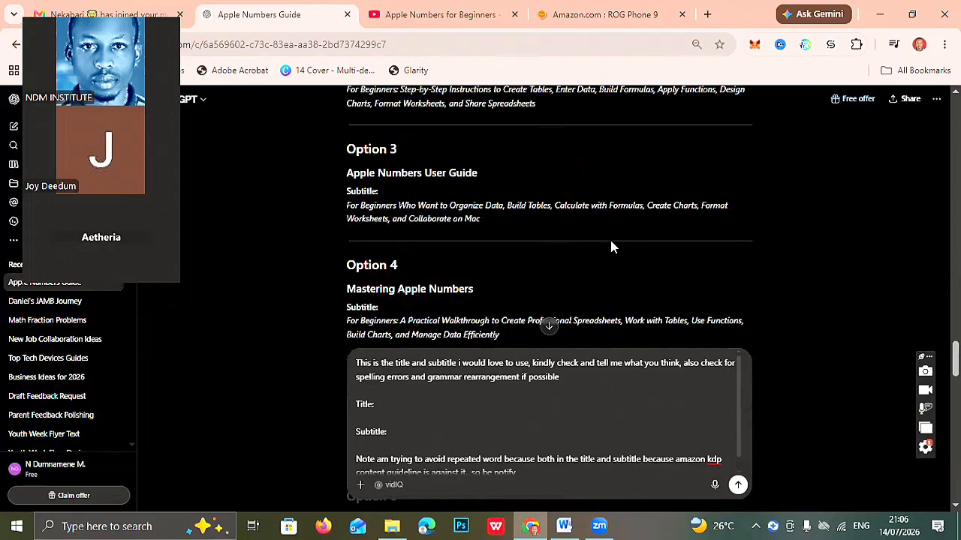
scroll(612, 247, "down", 2)
scroll(611, 247, "down", 1)
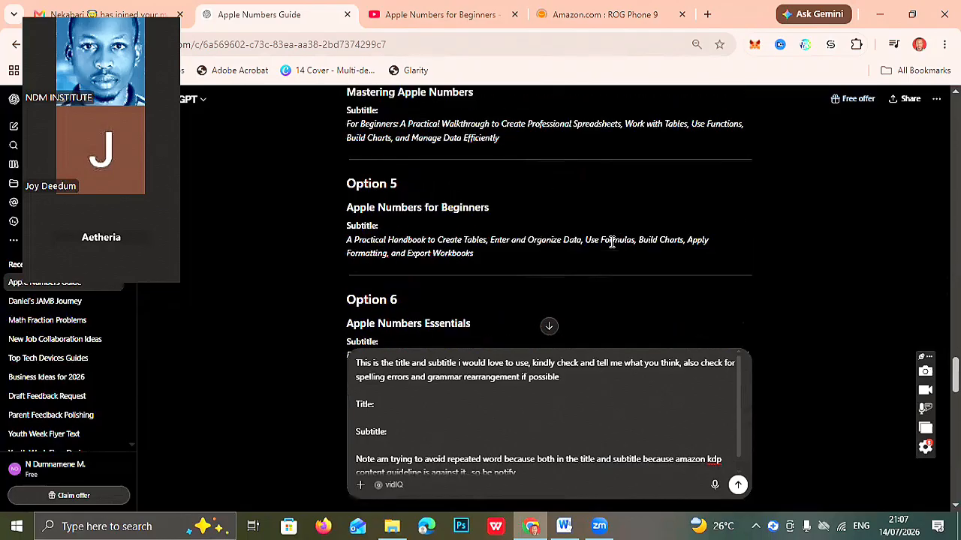
scroll(611, 247, "down", 2)
scroll(612, 247, "down", 1)
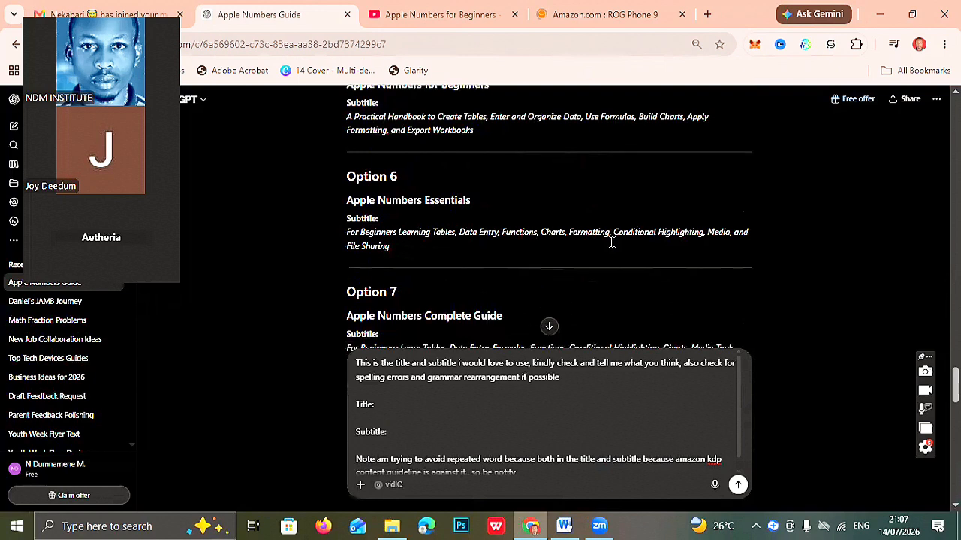
scroll(611, 247, "up", 10)
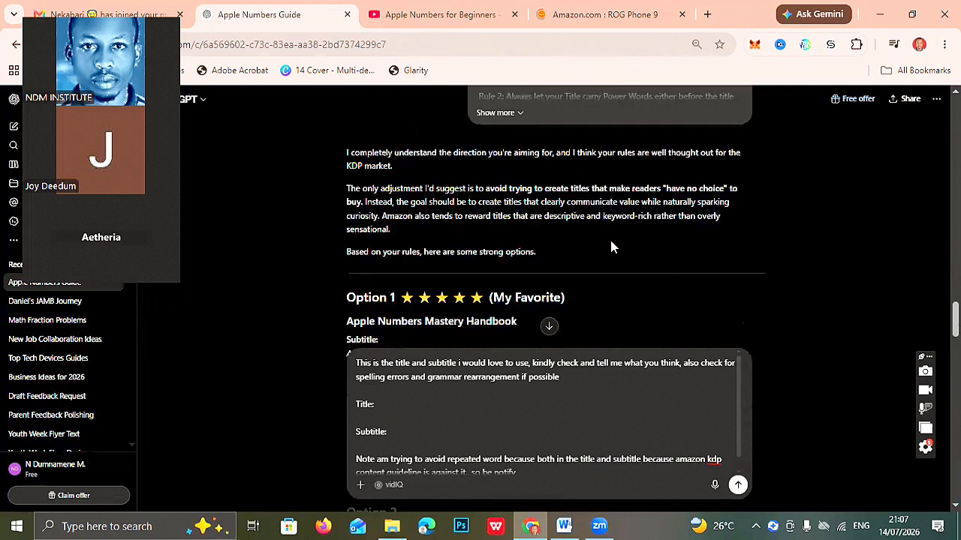
scroll(612, 246, "down", 1)
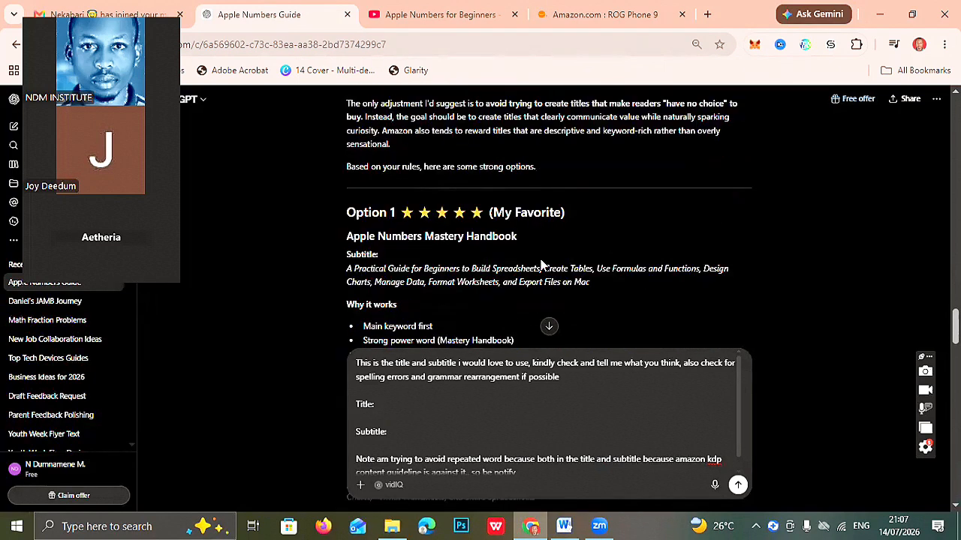
Copy the Option 1 title "Apple Numbers Mastery Handbook" from the reply and switch to Amazon.
left_click_drag(516, 236, 480, 237)
left_click_drag(348, 250, 344, 248)
key("ctrl+c")
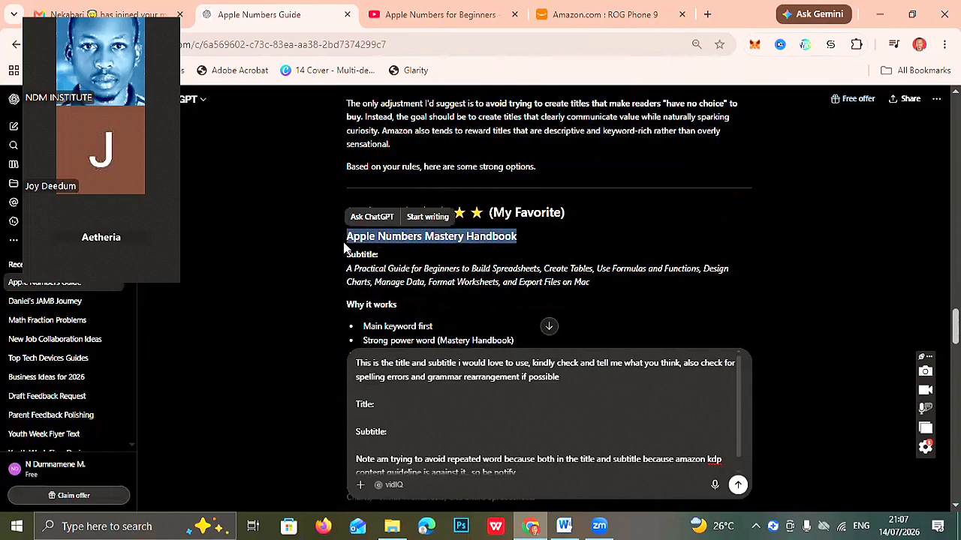
left_click(600, 14)
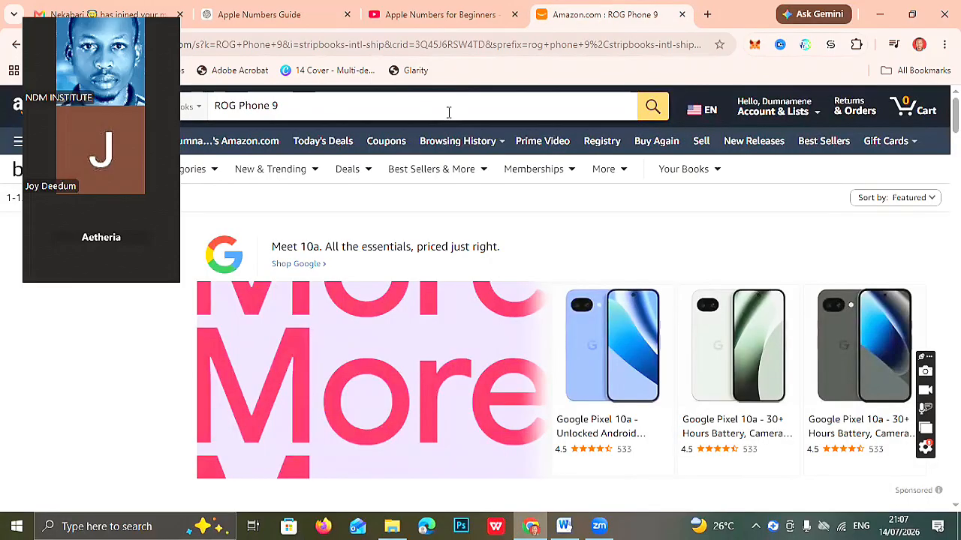
left_click(448, 111)
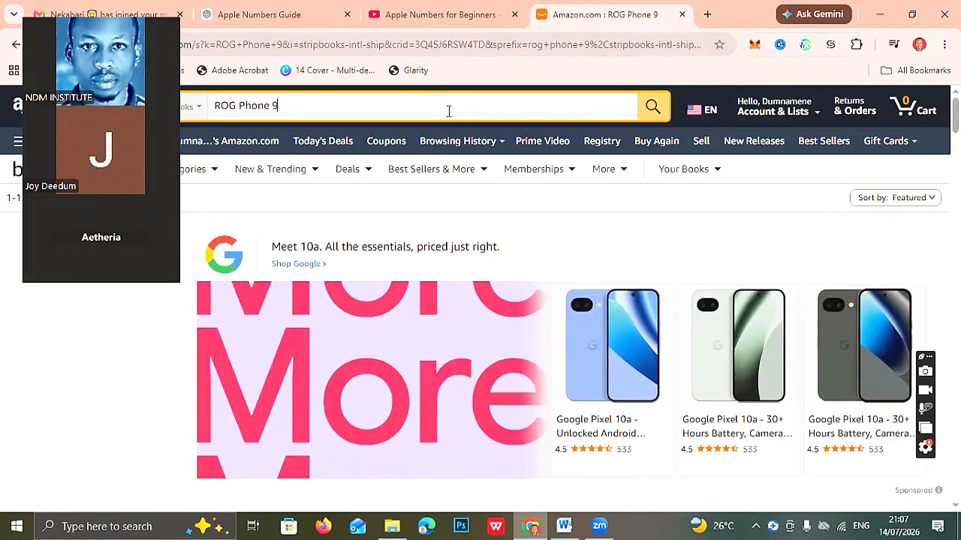
triple_click(448, 111)
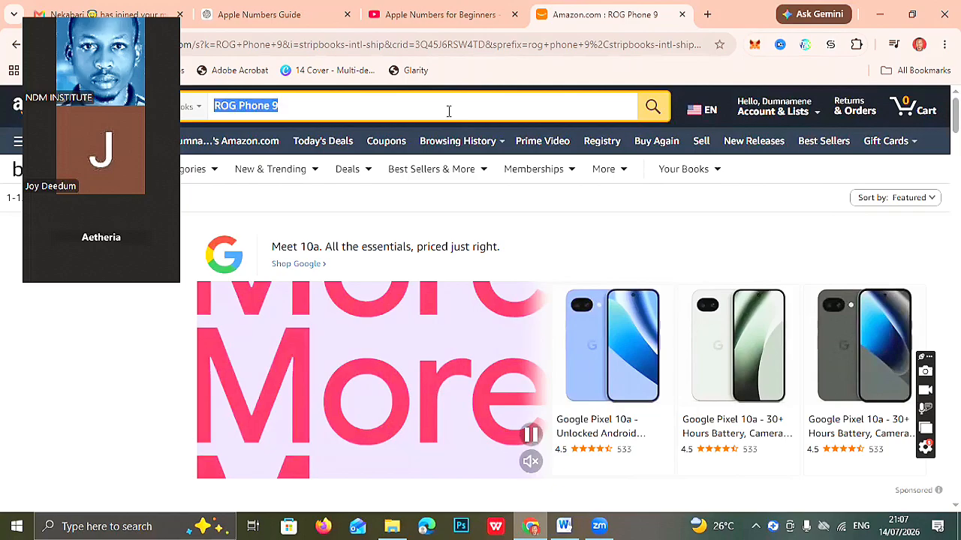
key("ctrl+v")
key("ctrl+z")
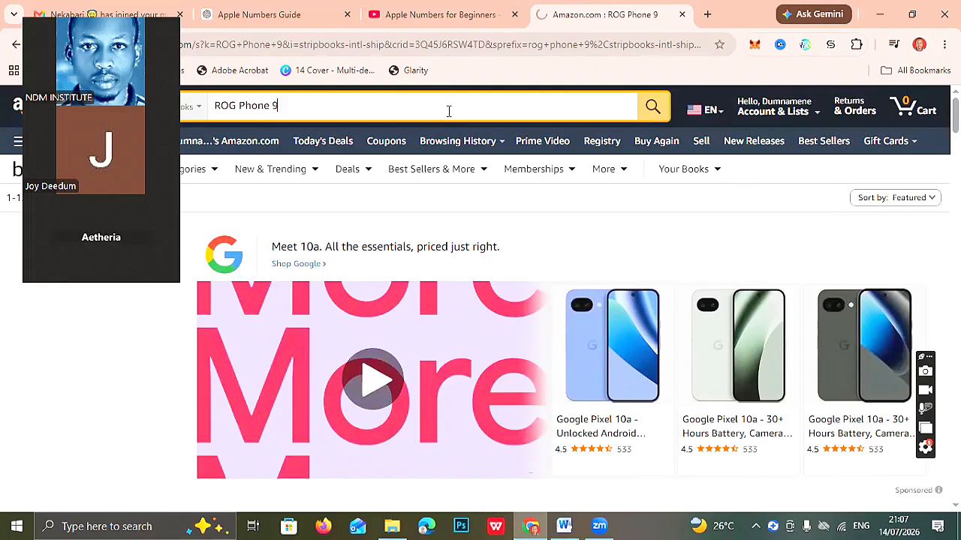
left_click(449, 111)
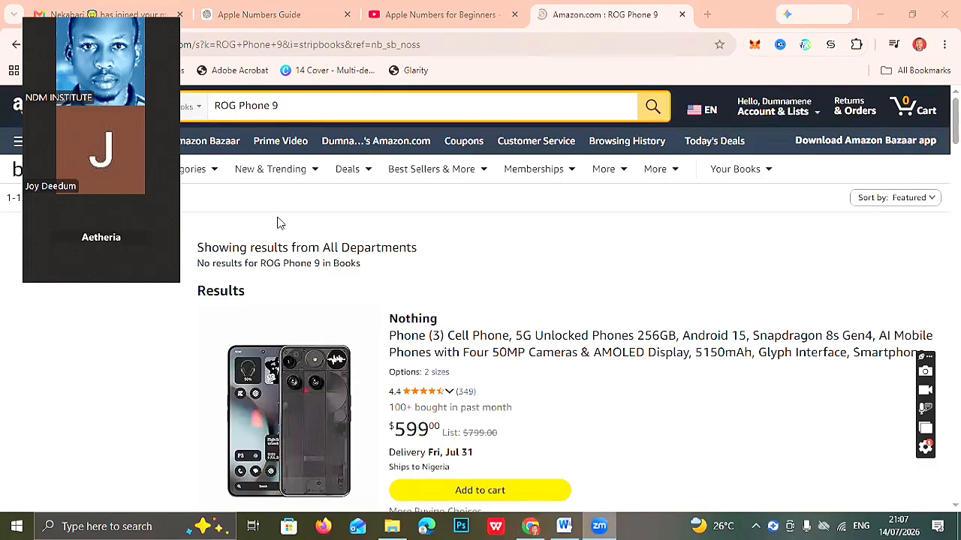
Search Amazon's books for "Apple Numbers Mastery Handbook" in place of the previous search term.
left_click(296, 105)
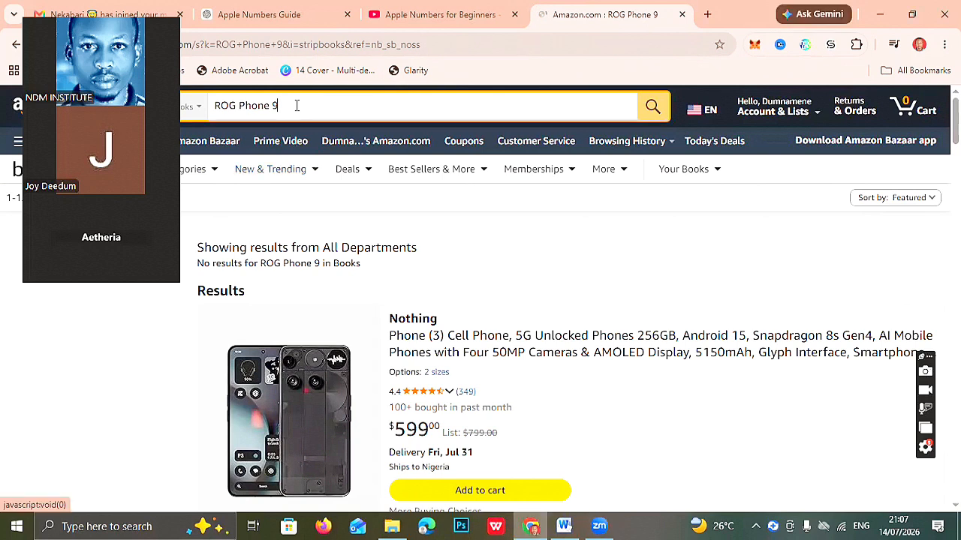
left_click(297, 105)
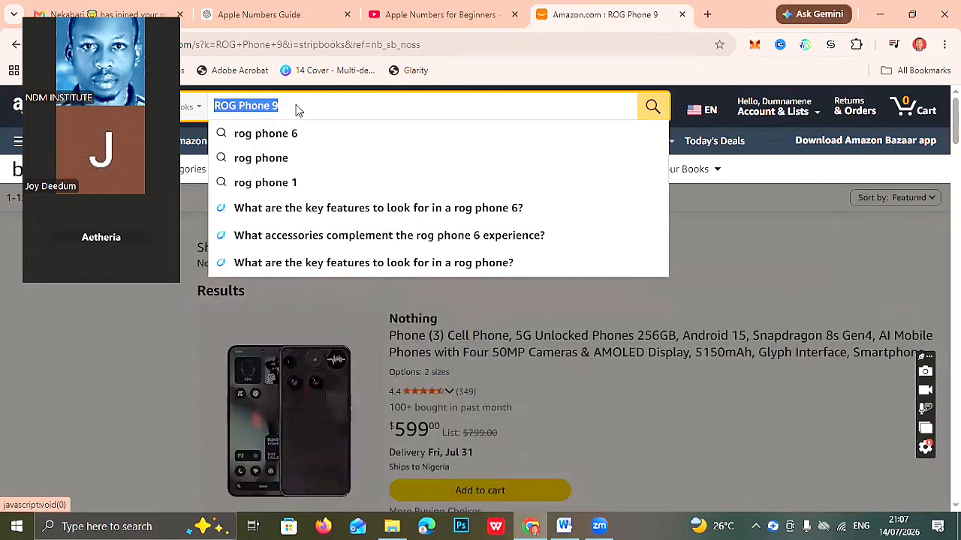
key("ctrl+v")
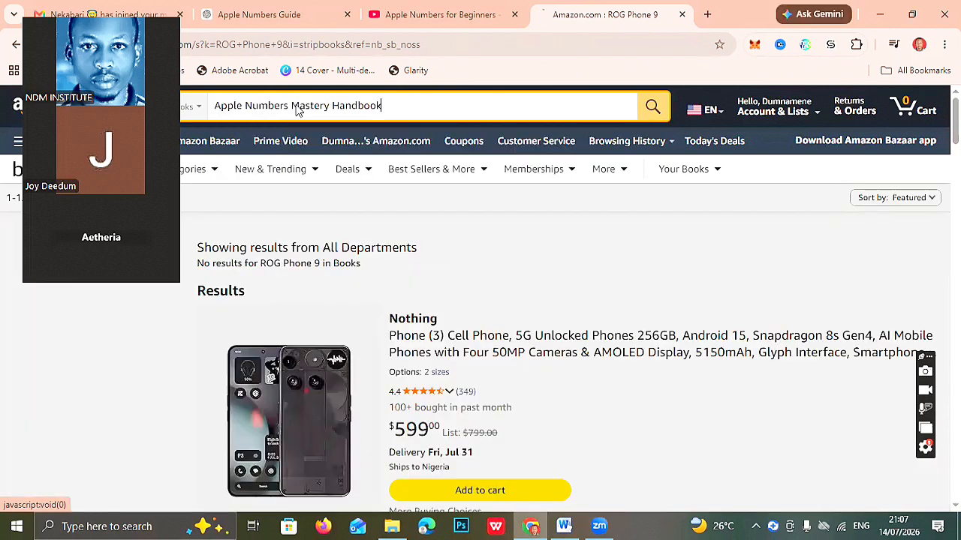
key("Return")
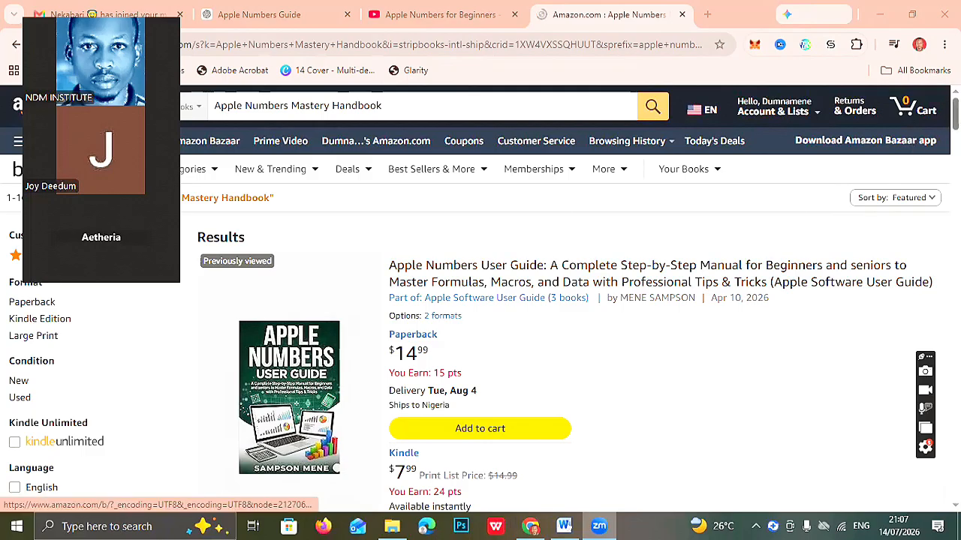
Look through the Amazon results for existing Apple Numbers books with similar titles, and return to the start of the list.
scroll(563, 300, "down", 5)
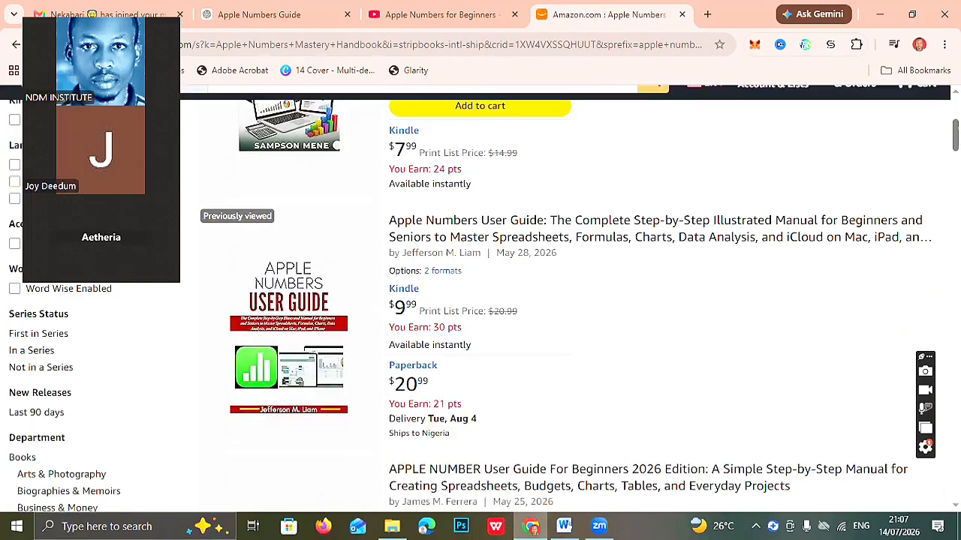
scroll(562, 300, "down", 4)
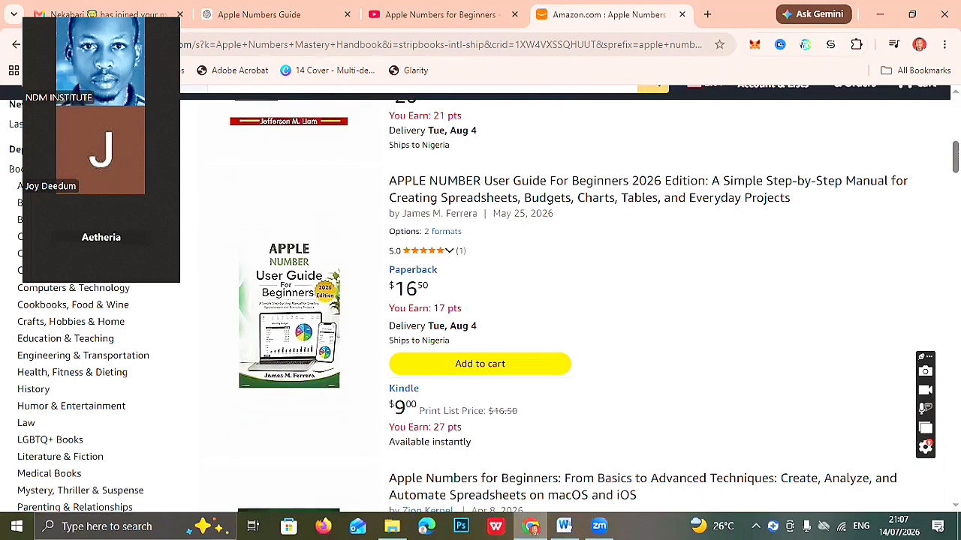
scroll(563, 300, "down", 2)
scroll(562, 300, "down", 7)
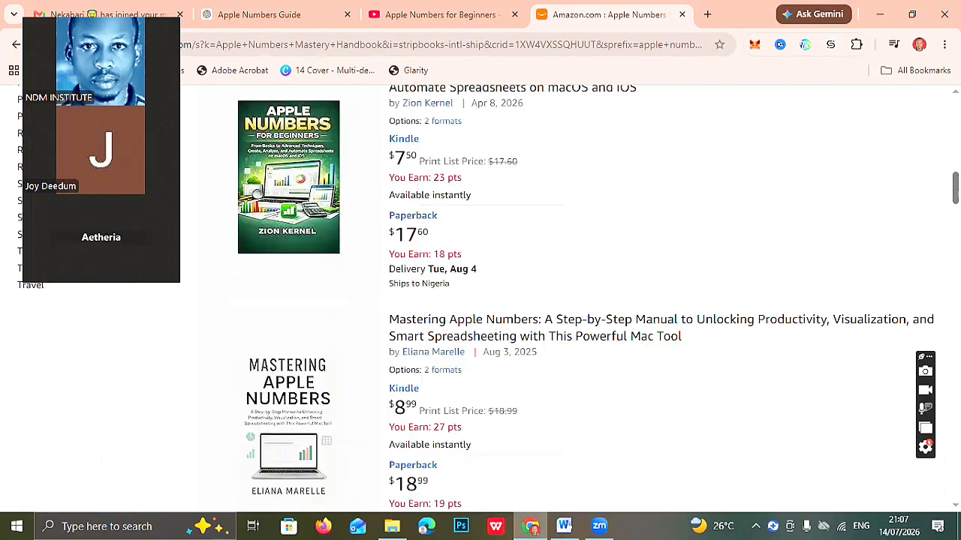
scroll(563, 300, "down", 1)
scroll(563, 300, "down", 3)
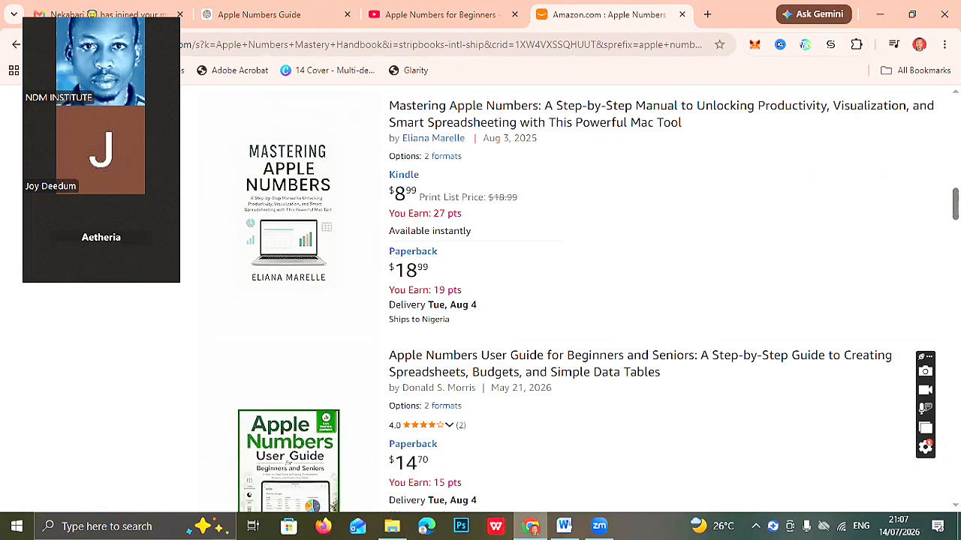
scroll(563, 301, "down", 3)
scroll(563, 301, "down", 3)
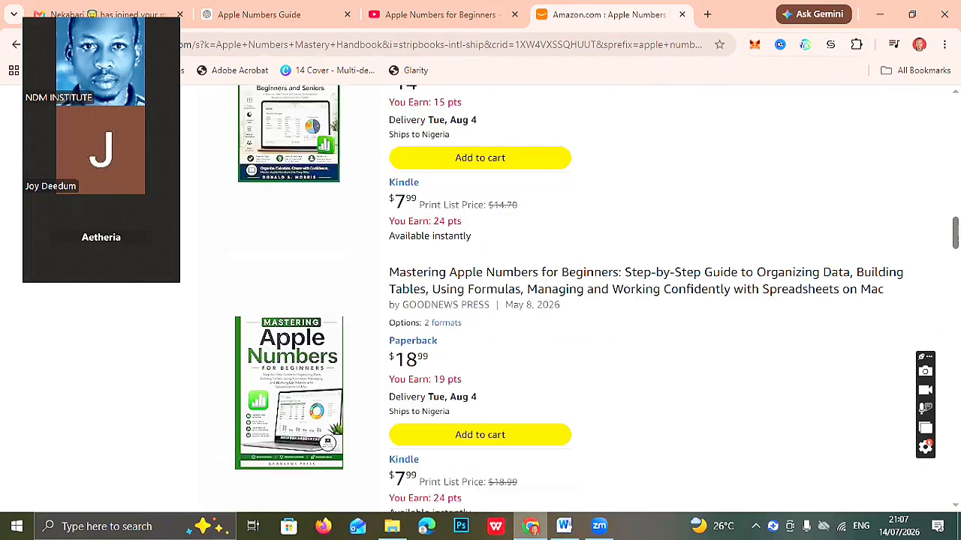
scroll(563, 300, "down", 1)
scroll(563, 300, "down", 2)
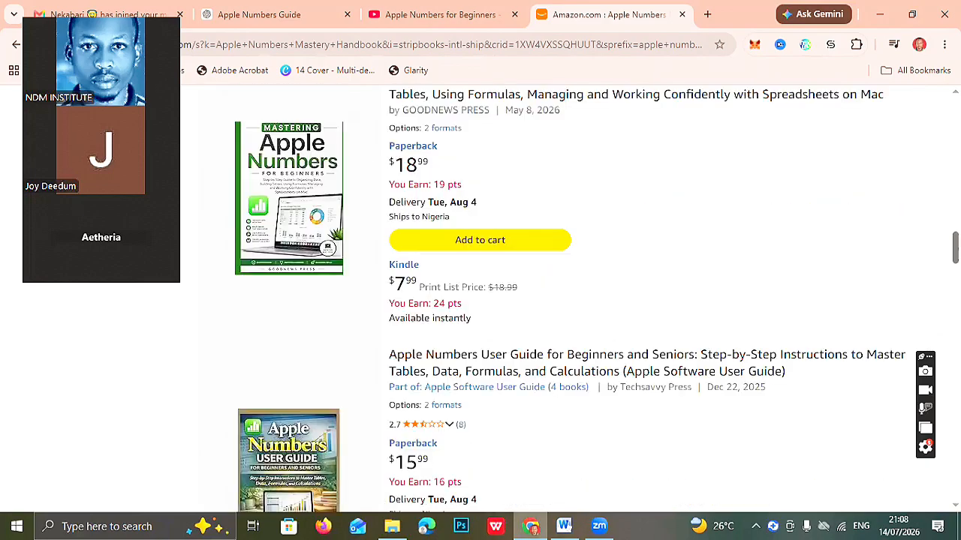
scroll(563, 300, "down", 2)
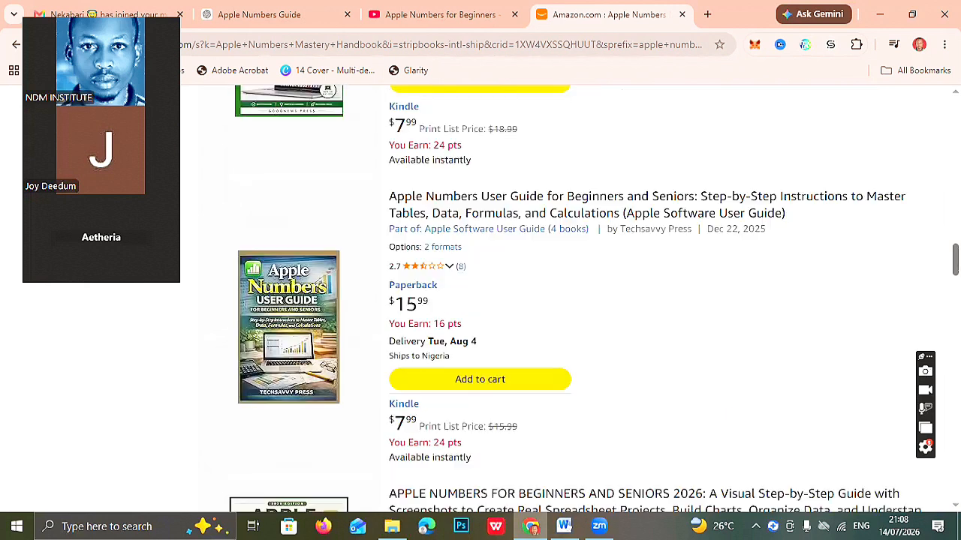
scroll(563, 301, "down", 1)
left_click_drag(955, 260, 924, 1)
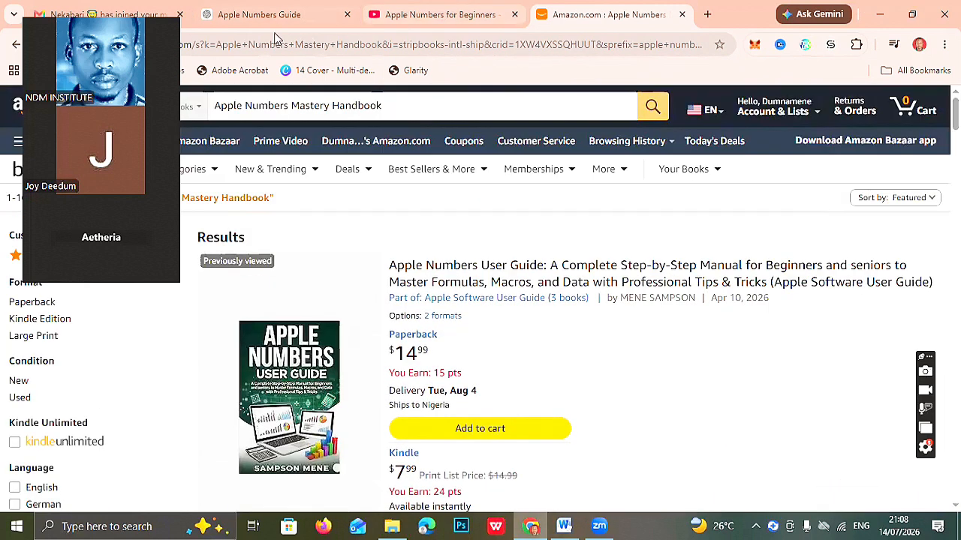
Switch to ChatGPT and copy the Option 1 title "Apple Numbers Mastery Handbook" into the Title line of the unsent prompt.
left_click(288, 19)
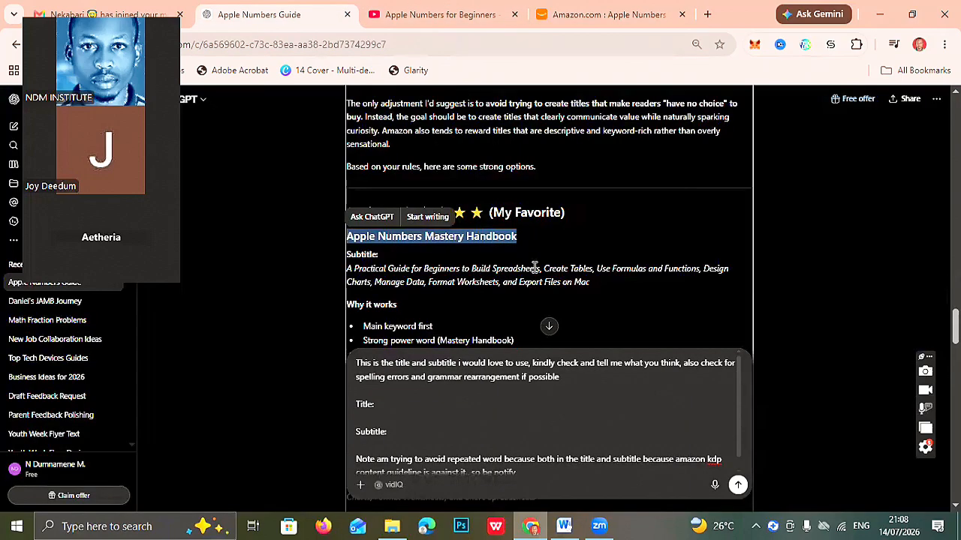
left_click(518, 241)
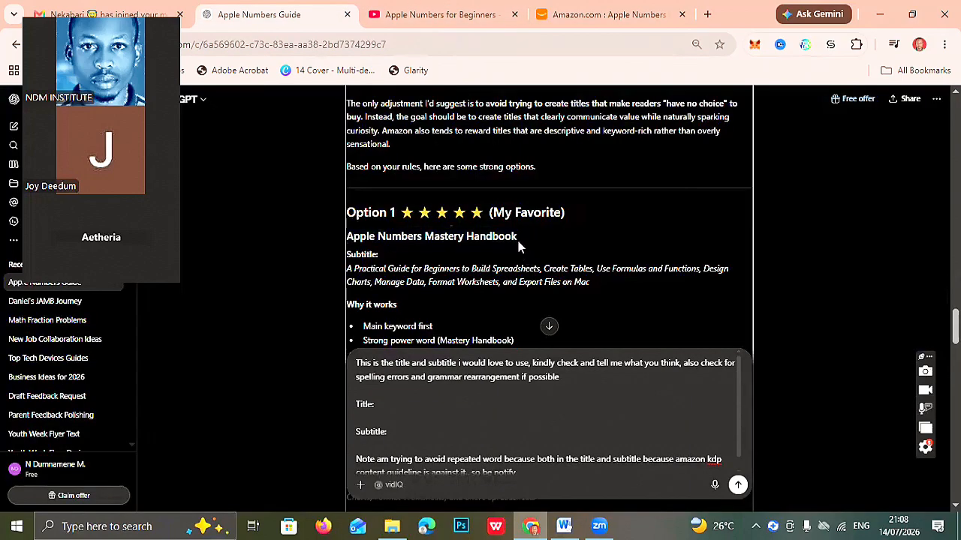
left_click_drag(432, 235, 351, 241)
key("ctrl+c")
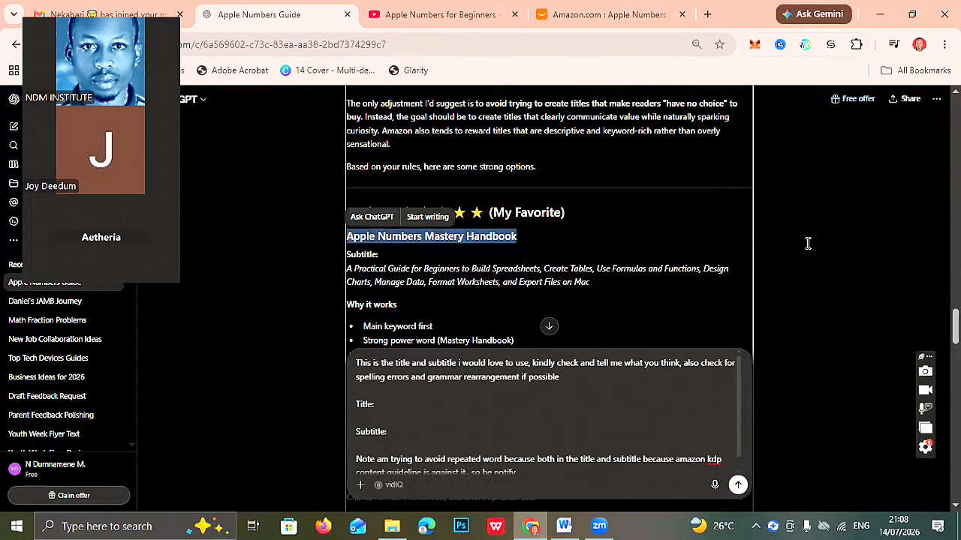
left_click(841, 333)
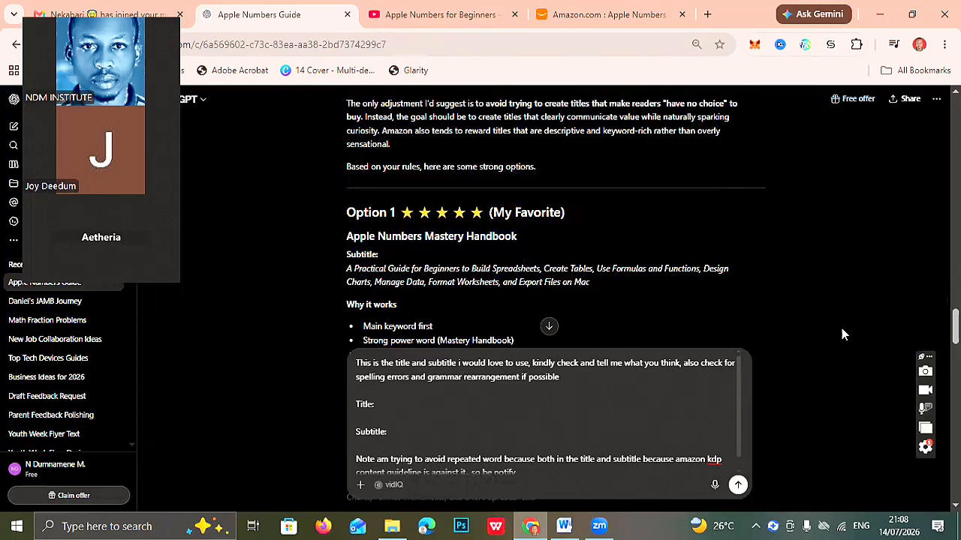
left_click(391, 405)
key("ctrl+v")
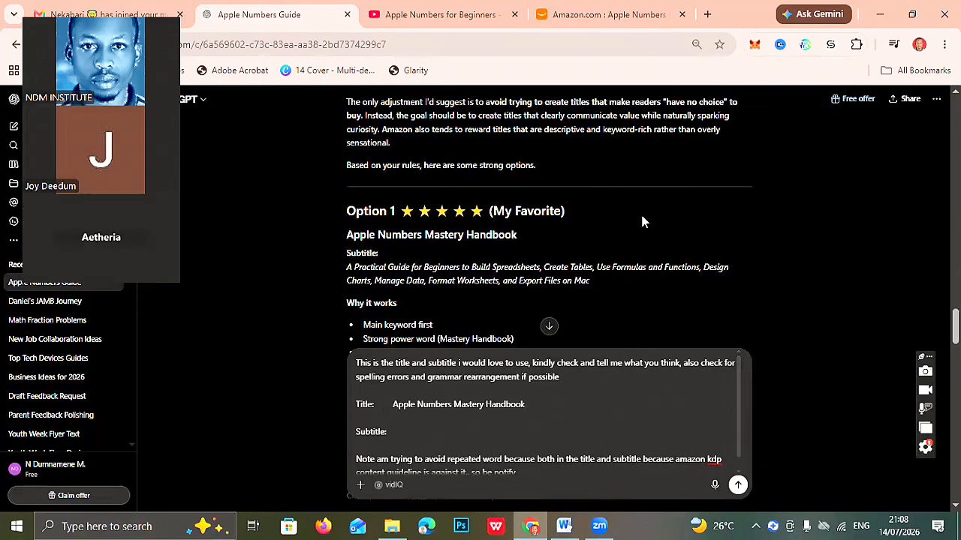
Copy the Option 1 subtitle, "A Practical Guide for Beginners to Build Spreadsheets...", into the Subtitle line of the unsent prompt.
scroll(642, 222, "down", 1)
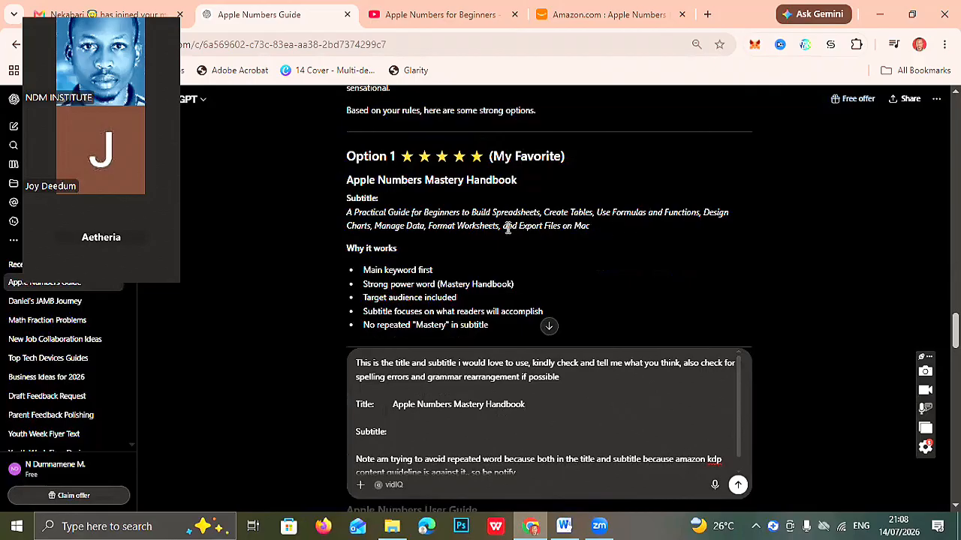
left_click_drag(591, 225, 315, 216)
key("ctrl+c")
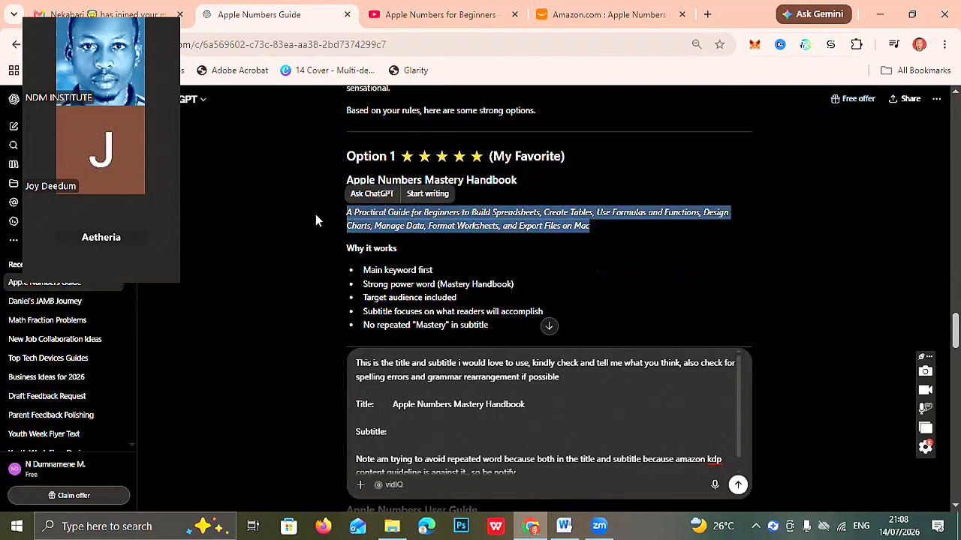
scroll(904, 306, "down", 1)
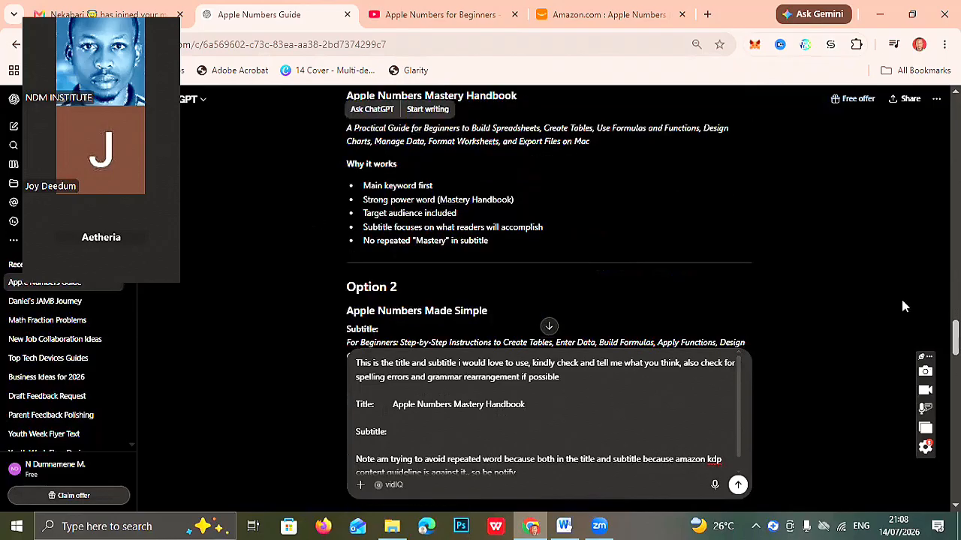
scroll(904, 306, "down", 2)
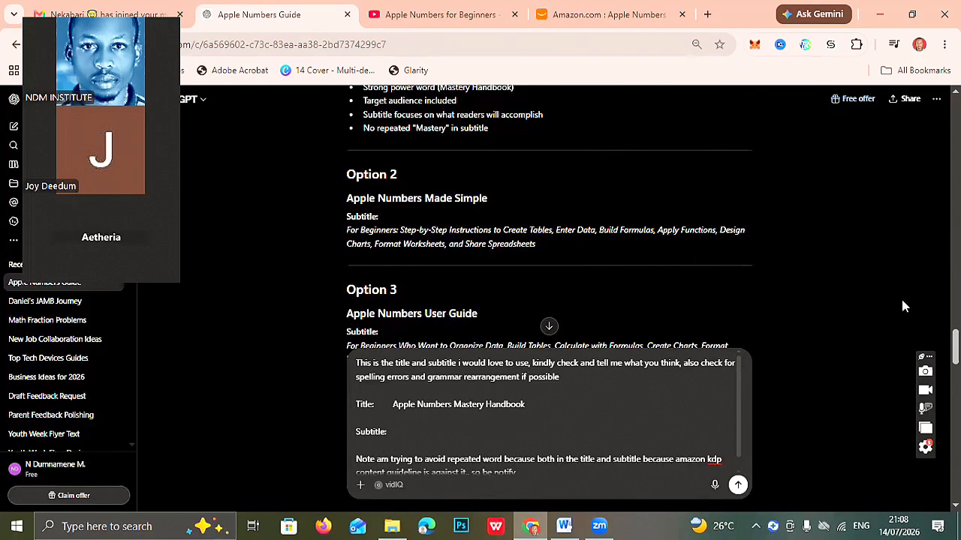
scroll(904, 306, "down", 2)
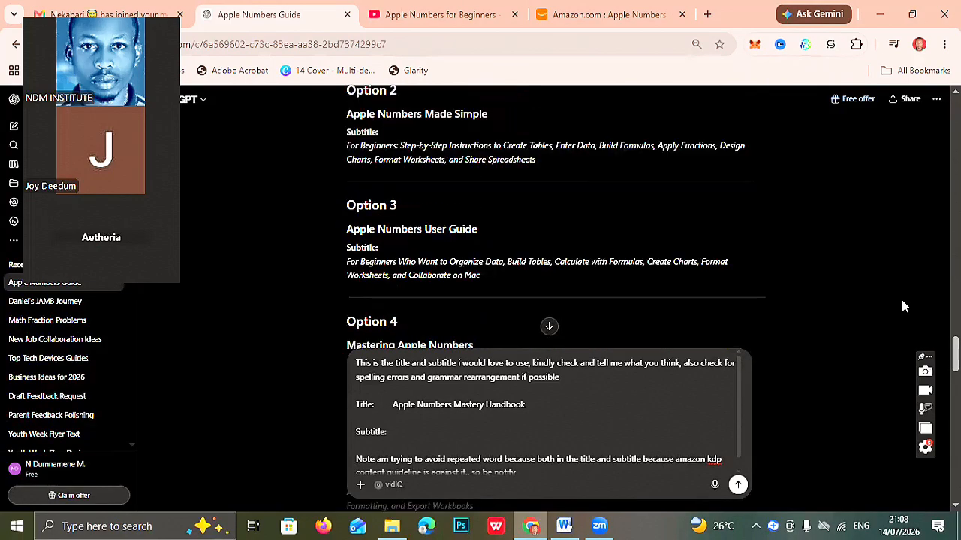
scroll(904, 306, "down", 1)
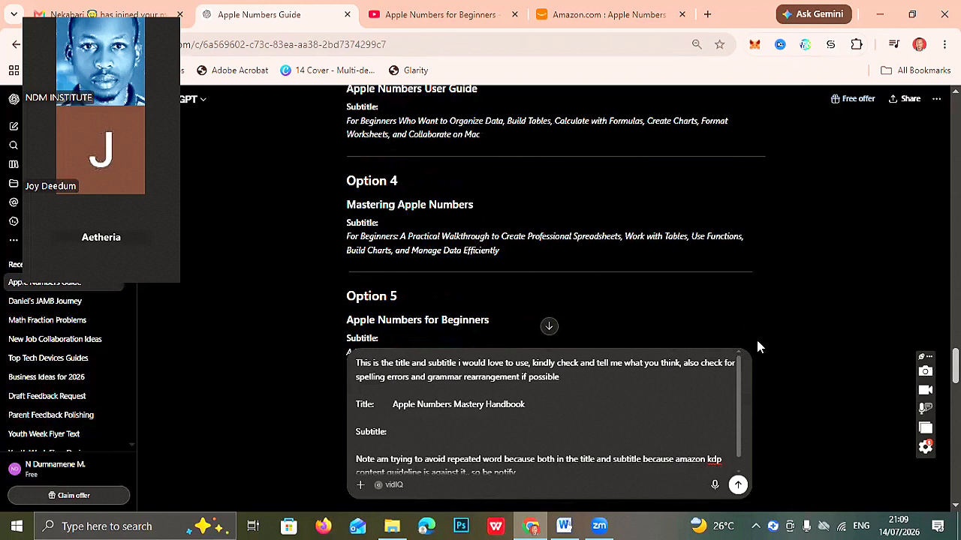
key("ctrl+v")
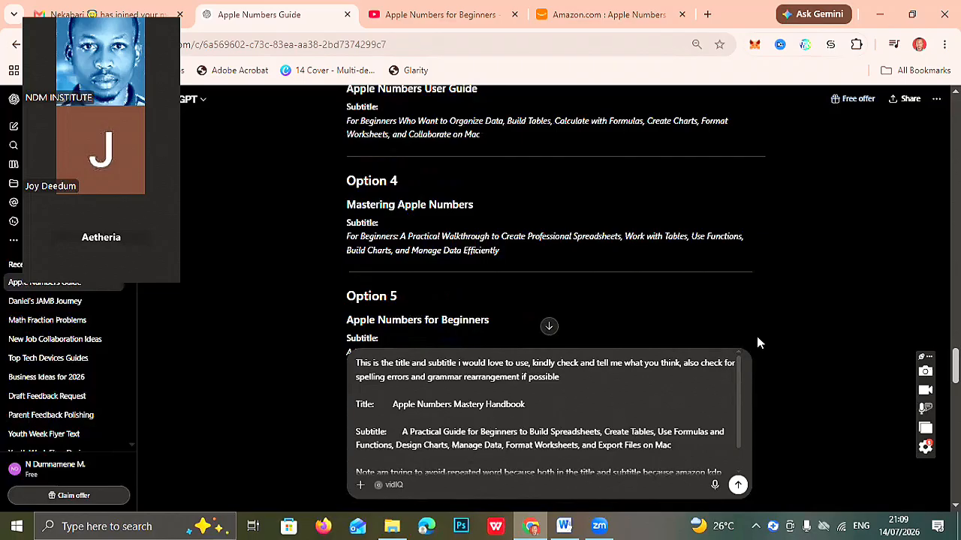
Add "on iPhone, Mac and ipad" to the end of the title in the prompt and send the message.
scroll(757, 343, "down", 2)
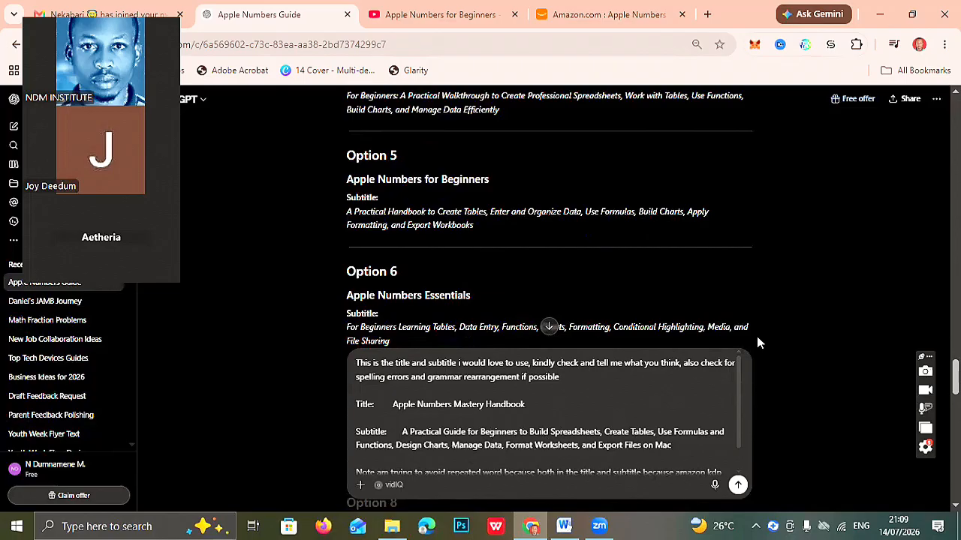
left_click(533, 404)
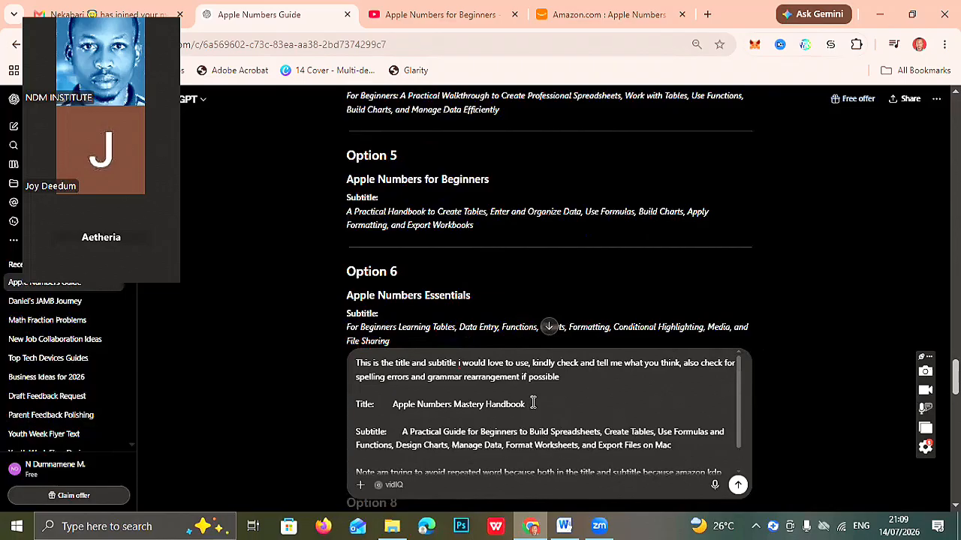
type("on iPhone, Mac and ipad")
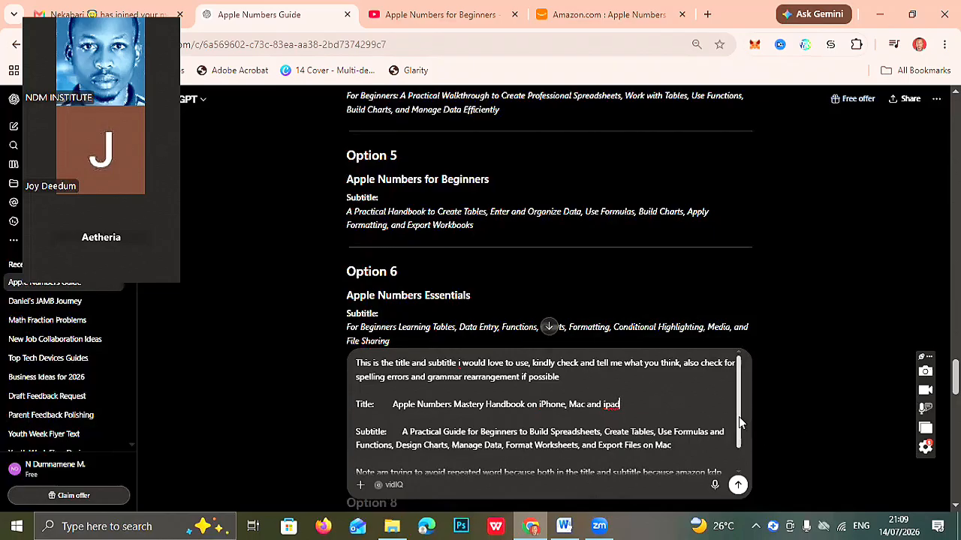
left_click_drag(738, 416, 739, 395)
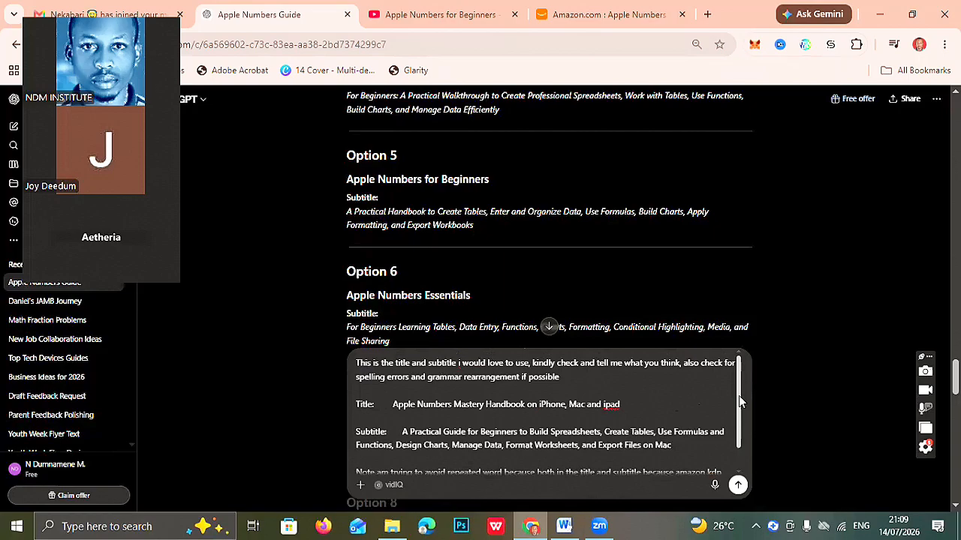
left_click(736, 487)
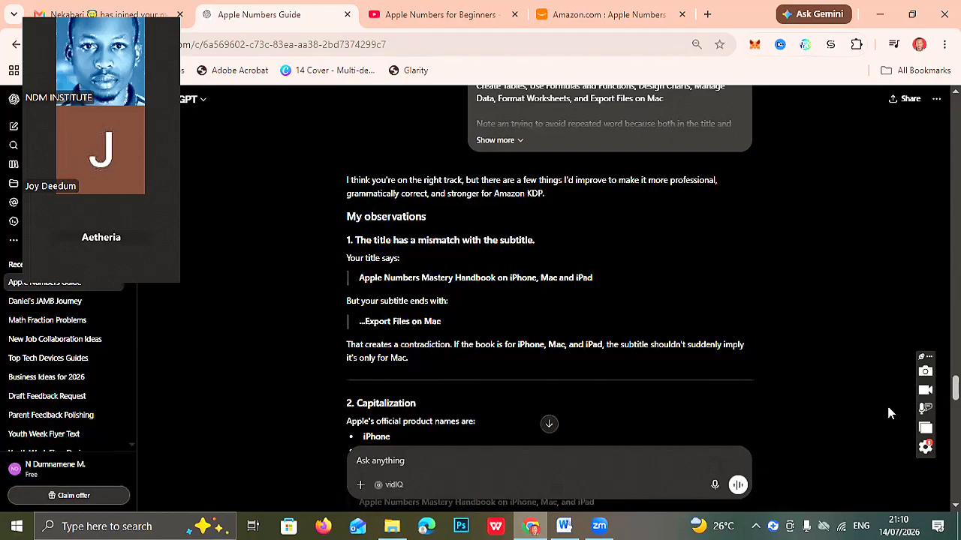
Read ChatGPT's feedback on the title and subtitle, including its recommended versions and its notes on Amazon KDP and repeated words.
scroll(887, 409, "down", 1)
scroll(888, 413, "down", 5)
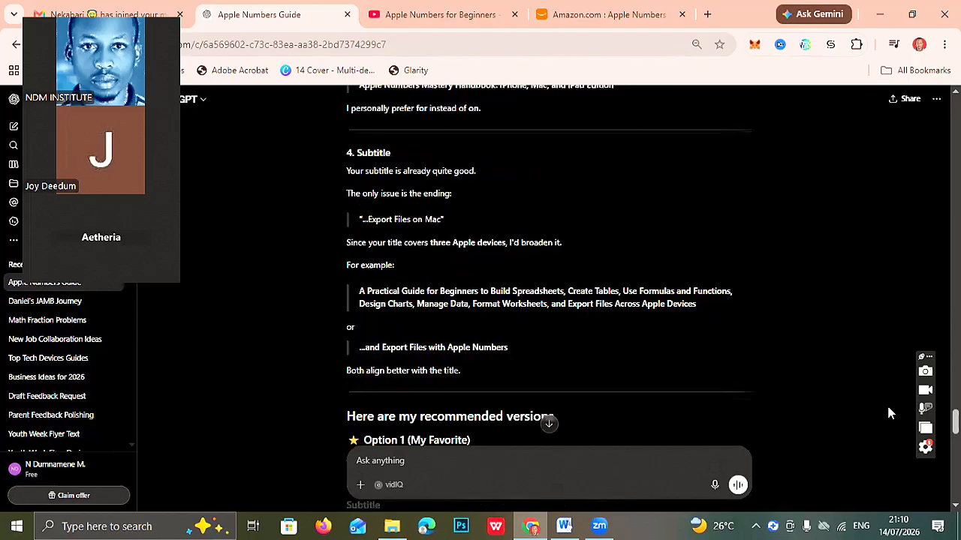
scroll(888, 413, "down", 5)
scroll(887, 412, "down", 5)
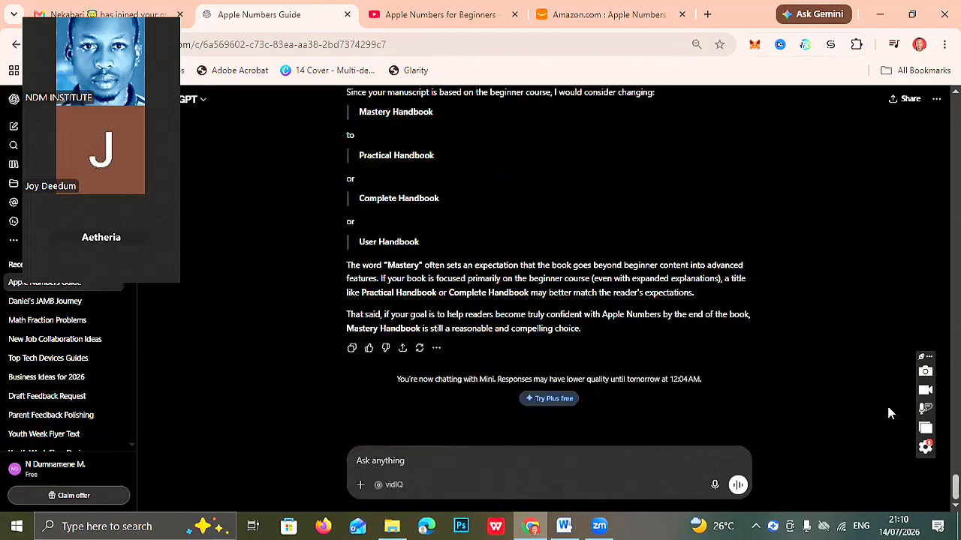
scroll(888, 409, "up", 2)
scroll(887, 412, "up", 2)
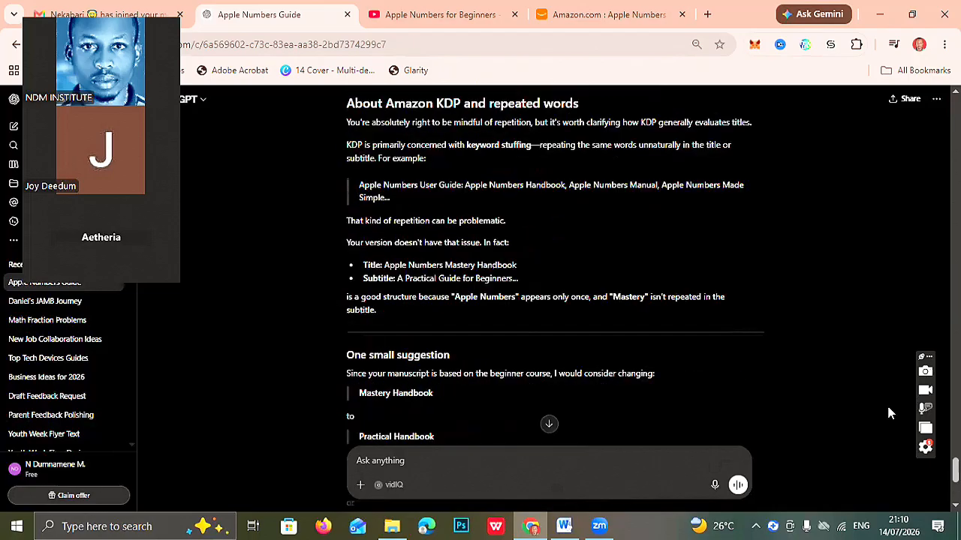
scroll(887, 412, "up", 1)
scroll(887, 412, "up", 1)
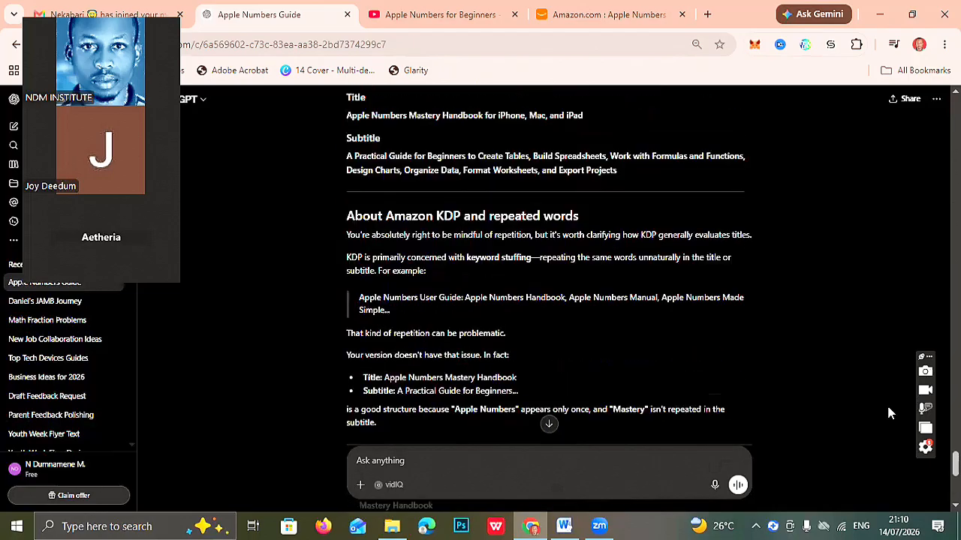
scroll(888, 412, "down", 1)
scroll(890, 413, "up", 1)
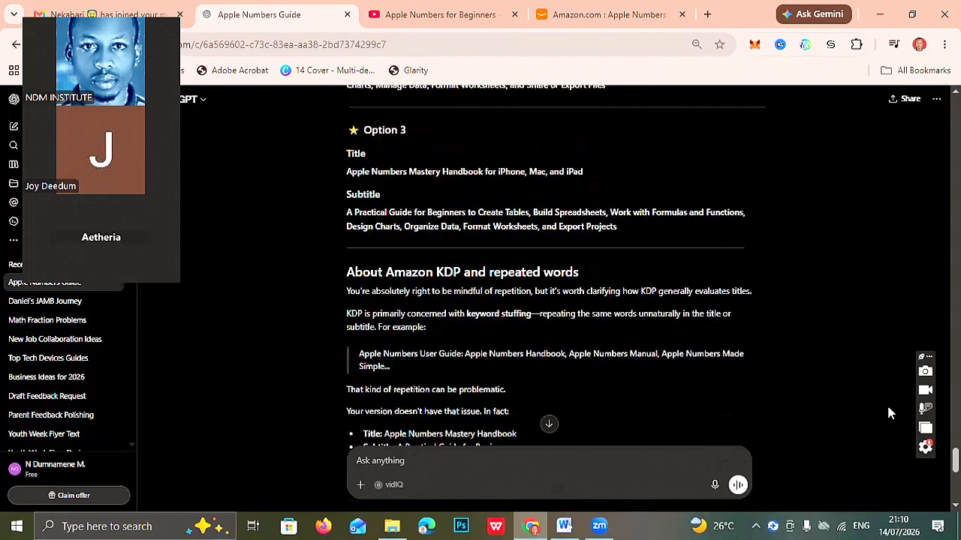
scroll(888, 413, "up", 3)
scroll(887, 413, "up", 2)
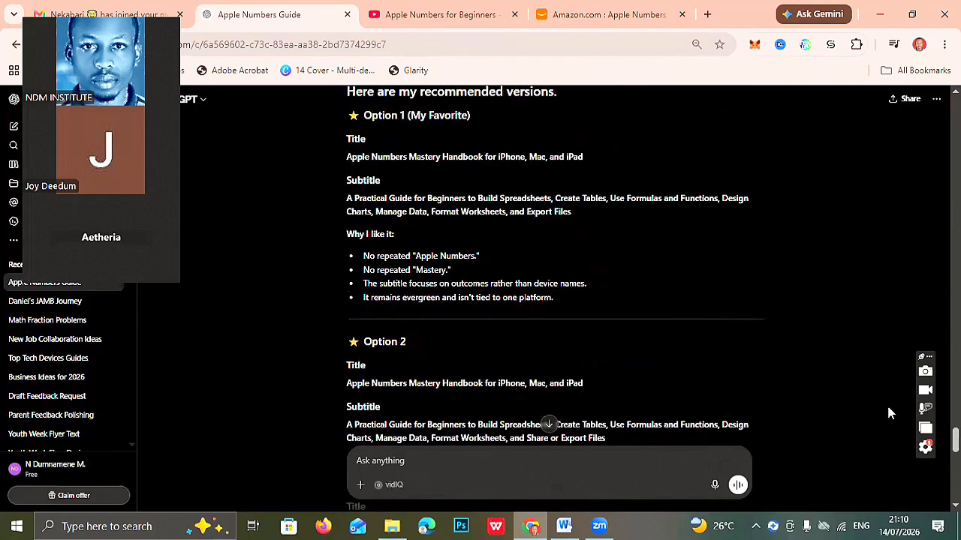
Check the prompt document in Word, then return to ChatGPT and insert the copied title and subtitle review prompt into the message box.
scroll(887, 413, "up", 1)
scroll(887, 413, "up", 1)
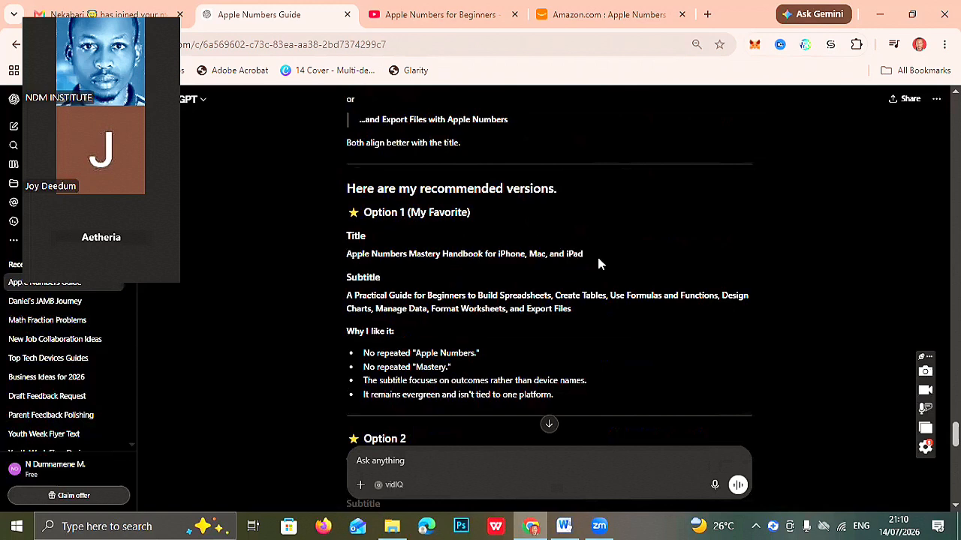
left_click(564, 524)
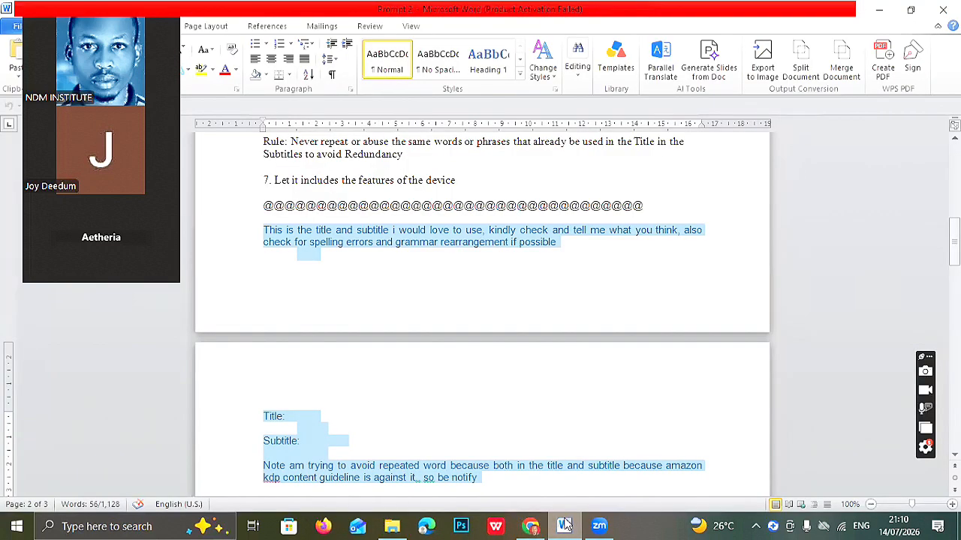
left_click(530, 526)
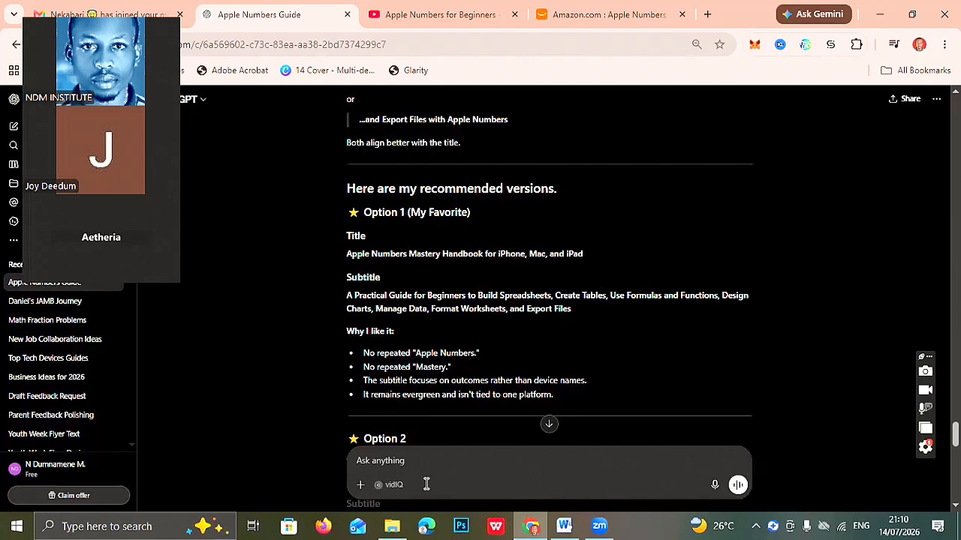
key("ctrl+v")
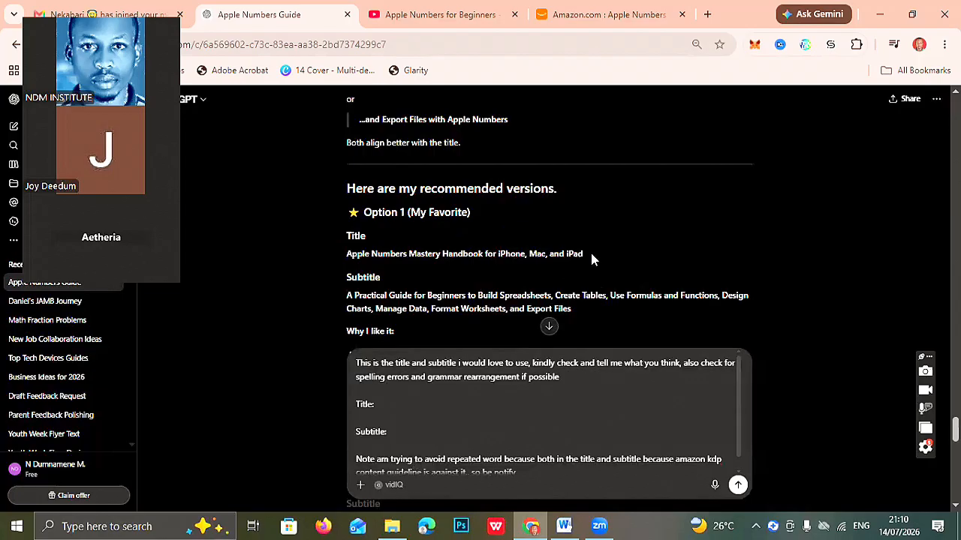
Copy the recommended Option 1 title "Apple Numbers Mastery Handbook for iPhone, Mac, and iPad" into the prompt's Title line.
left_click_drag(588, 256, 343, 254)
key("ctrl+c")
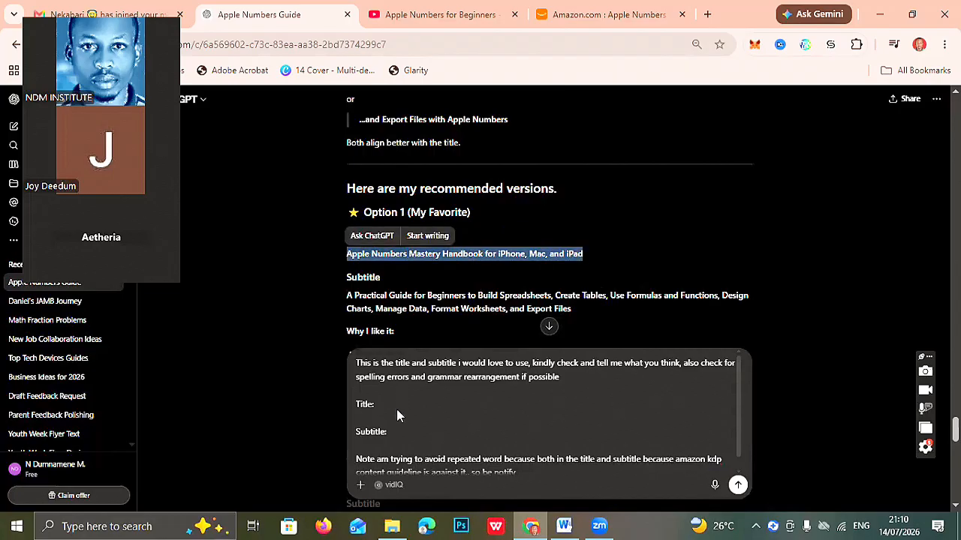
left_click(395, 406)
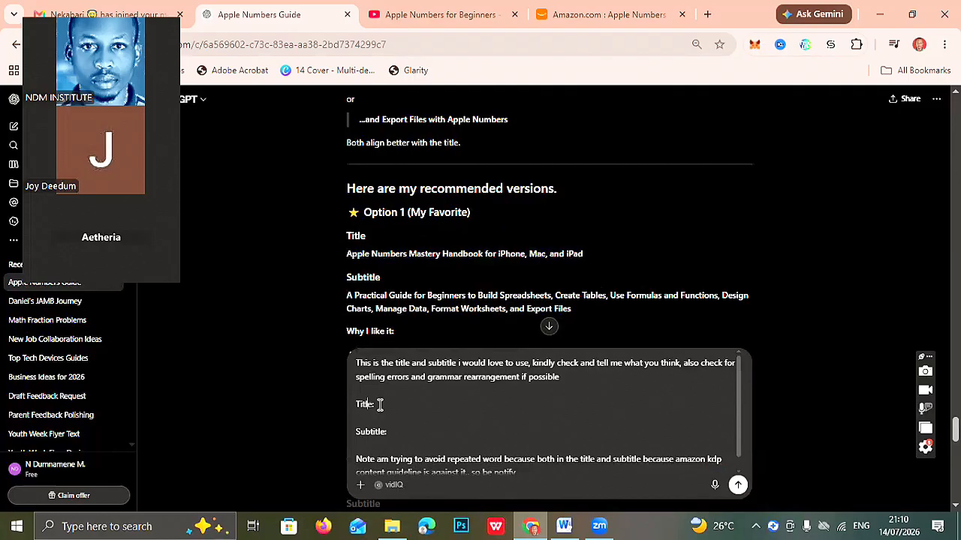
key("ctrl+v")
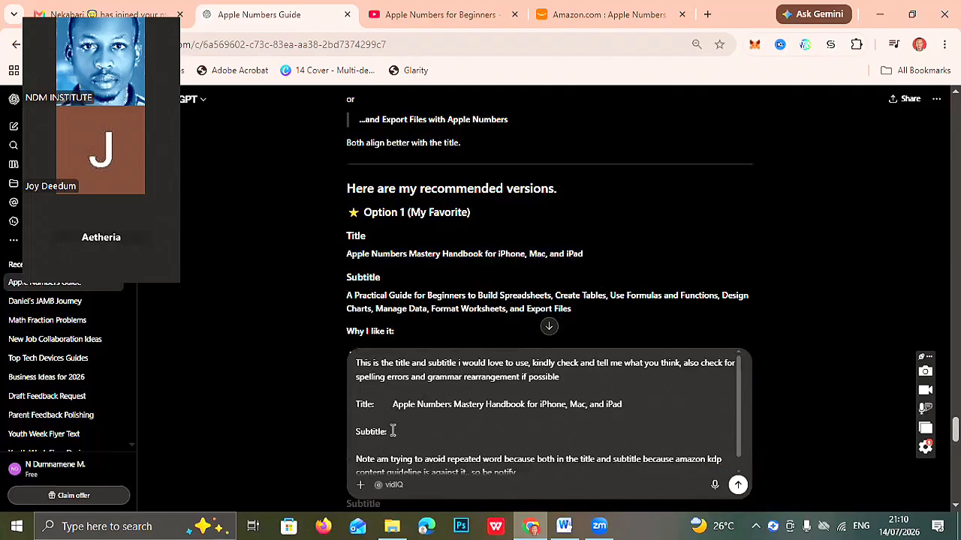
Copy the Option 1 subtitle, "A Practical Guide for Beginners to Build Spreadsheets...", into the prompt's Subtitle line and send the message.
left_click(393, 433)
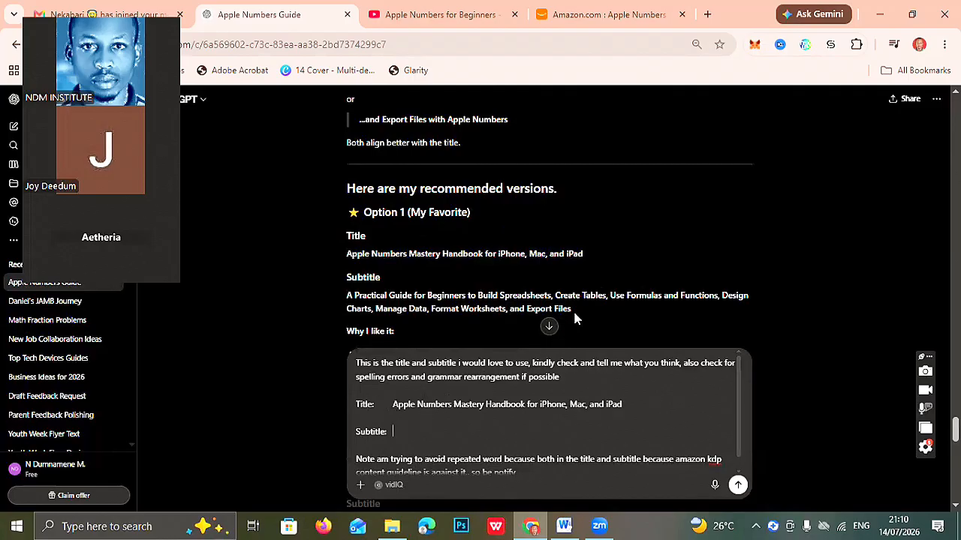
left_click_drag(572, 307, 329, 297)
key("ctrl+c")
left_click(412, 429)
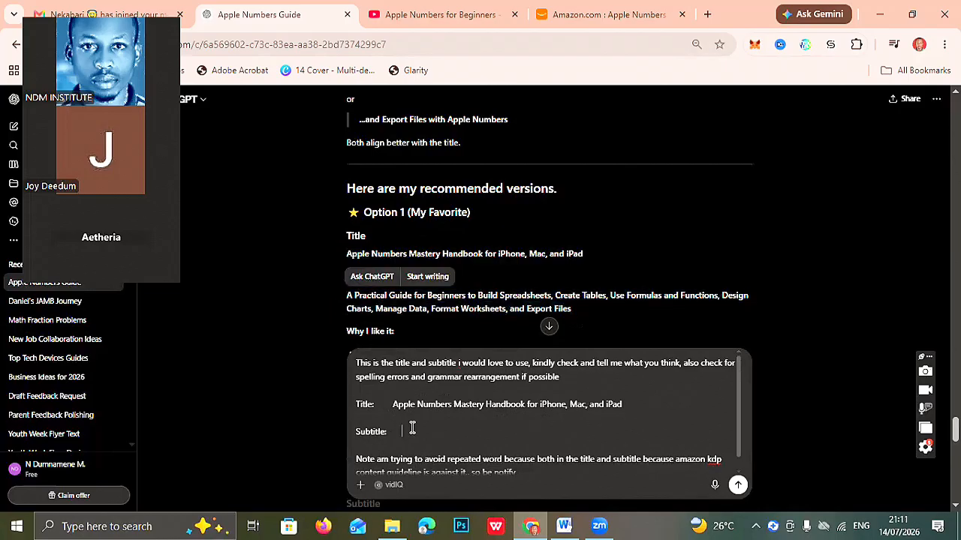
key("ctrl+v")
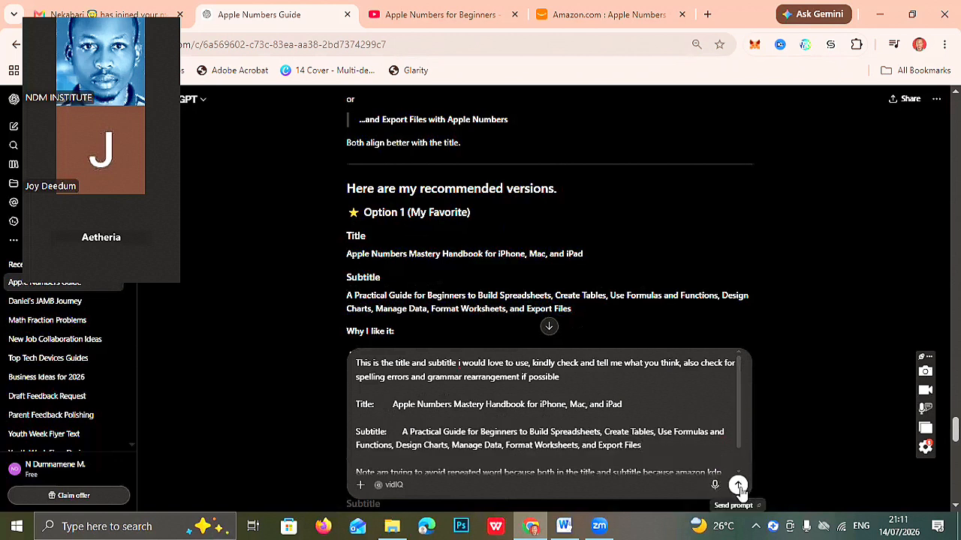
left_click(738, 486)
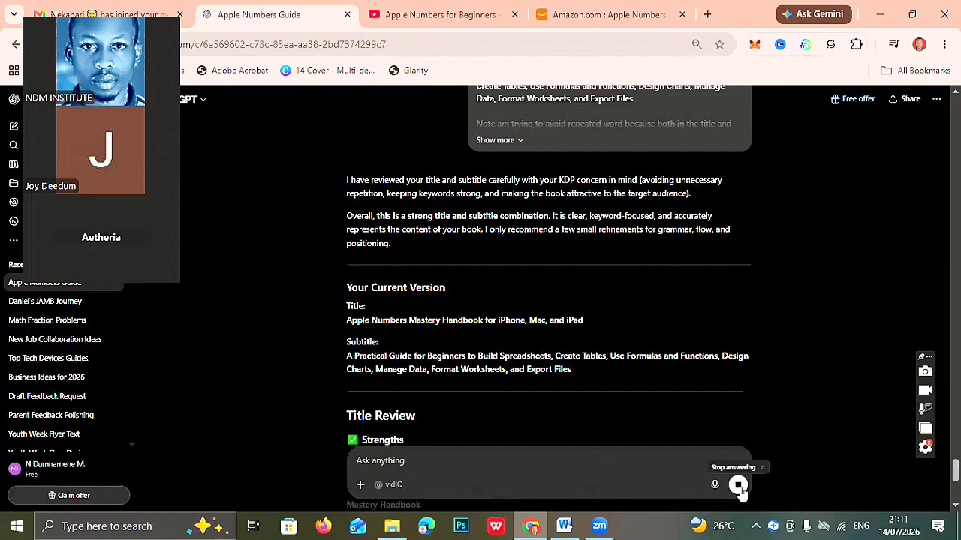
left_click(739, 486)
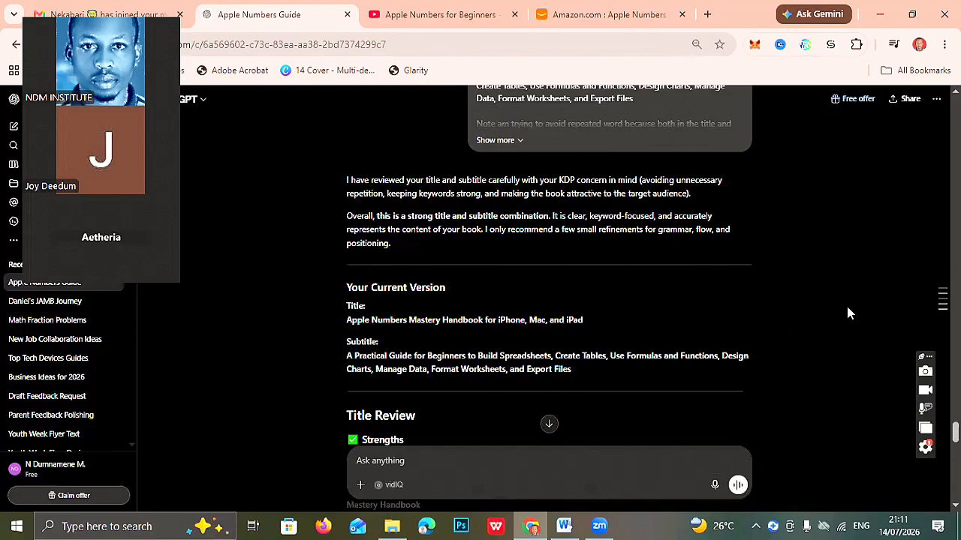
Copy the title and subtitle under "My Recommended Final Version" into a new message, add "I am going with this" and send it.
scroll(848, 314, "down", 5)
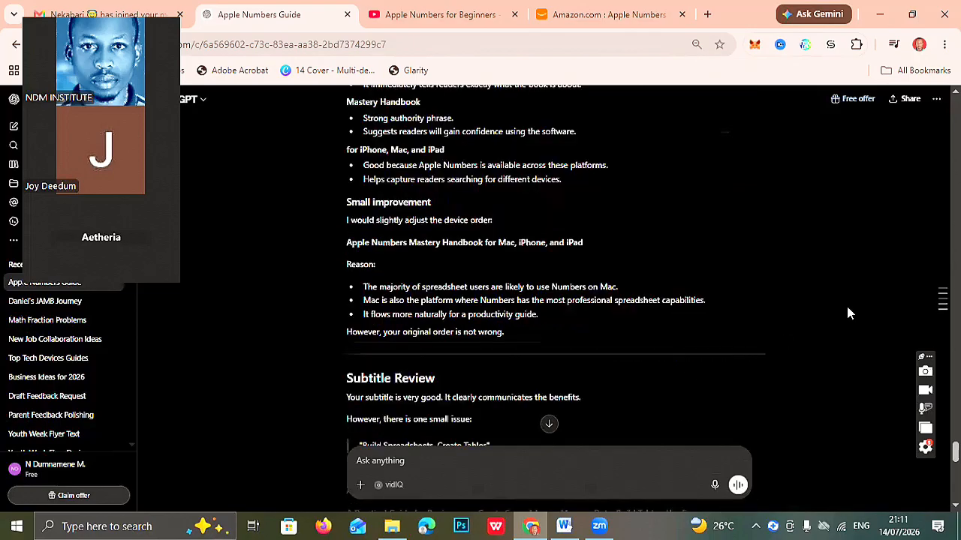
scroll(848, 314, "down", 5)
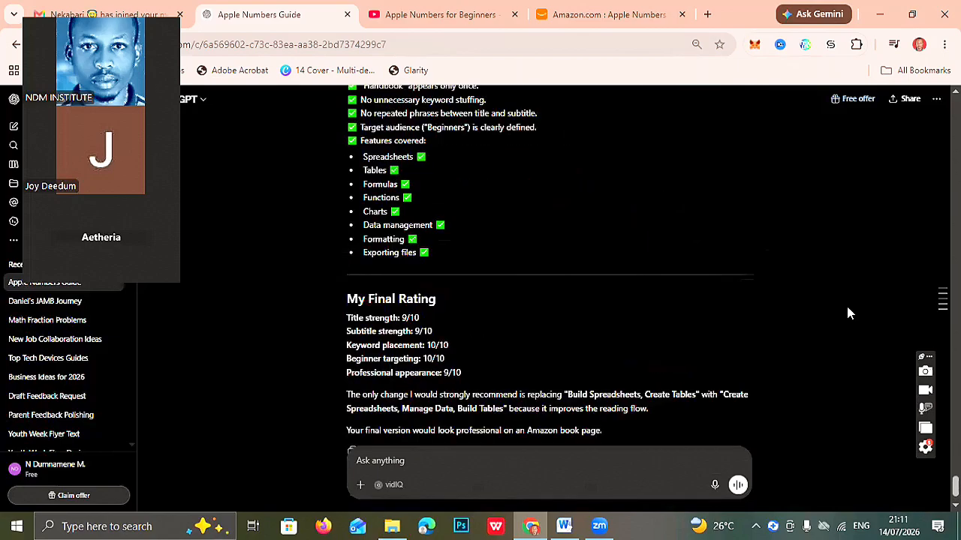
scroll(848, 313, "up", 3)
scroll(848, 313, "up", 2)
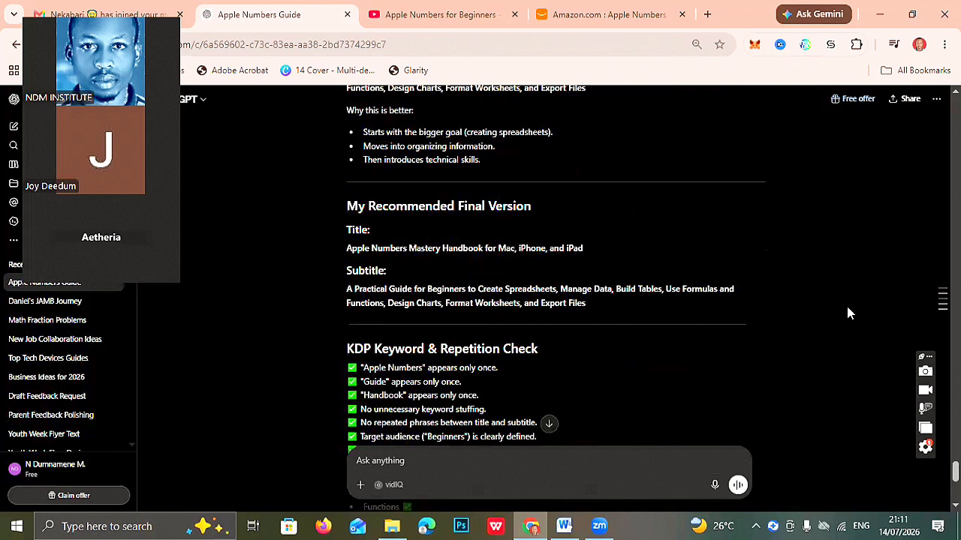
scroll(848, 314, "down", 1)
left_click_drag(587, 276, 335, 196)
key("ctrl+c")
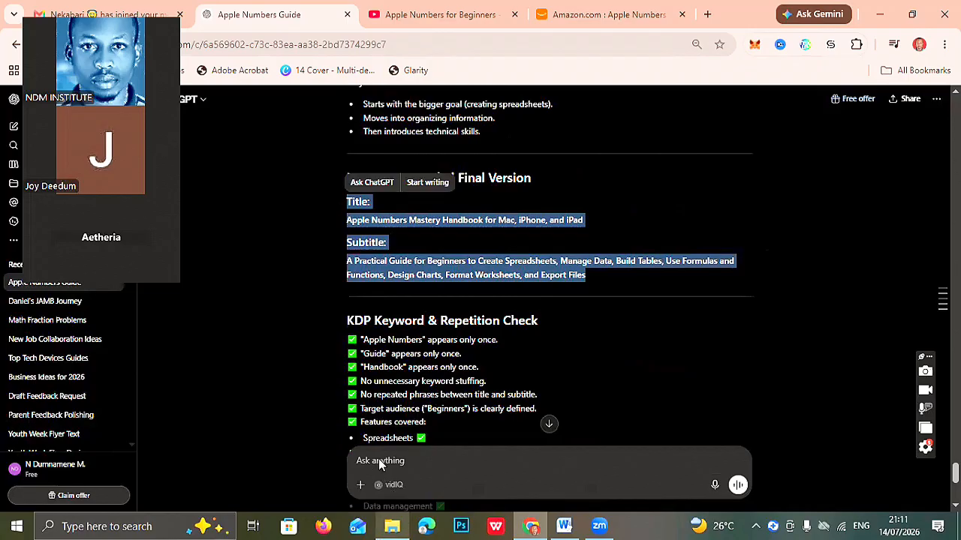
left_click(432, 475)
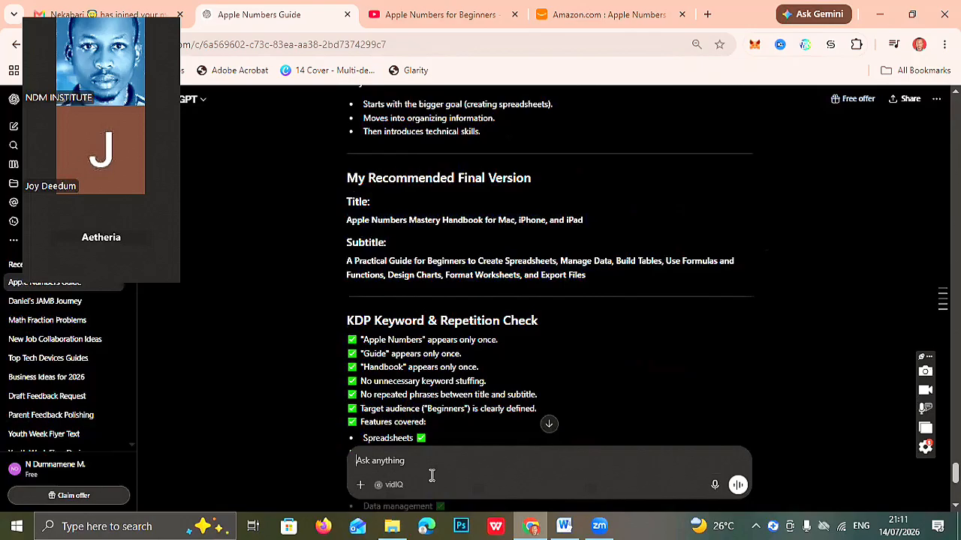
key("ctrl+v")
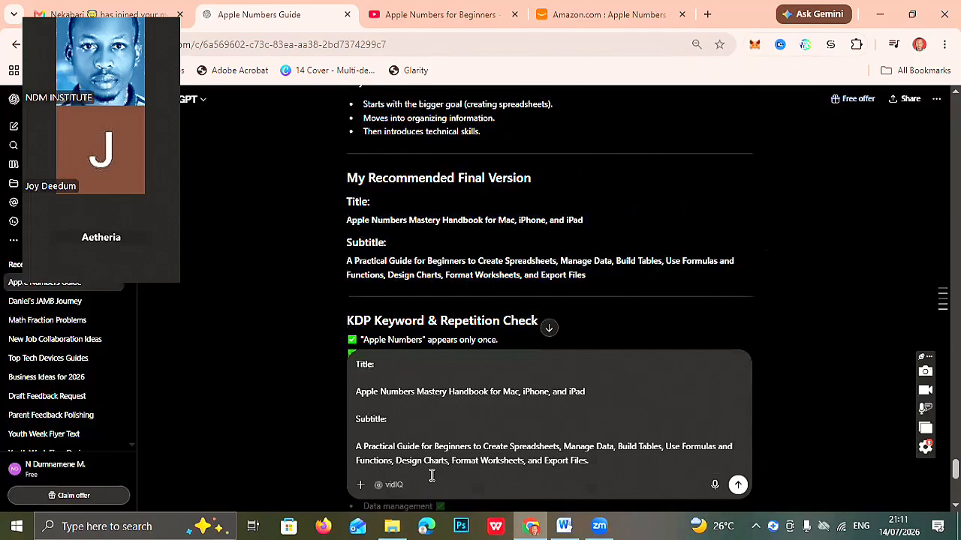
type("I am going with this")
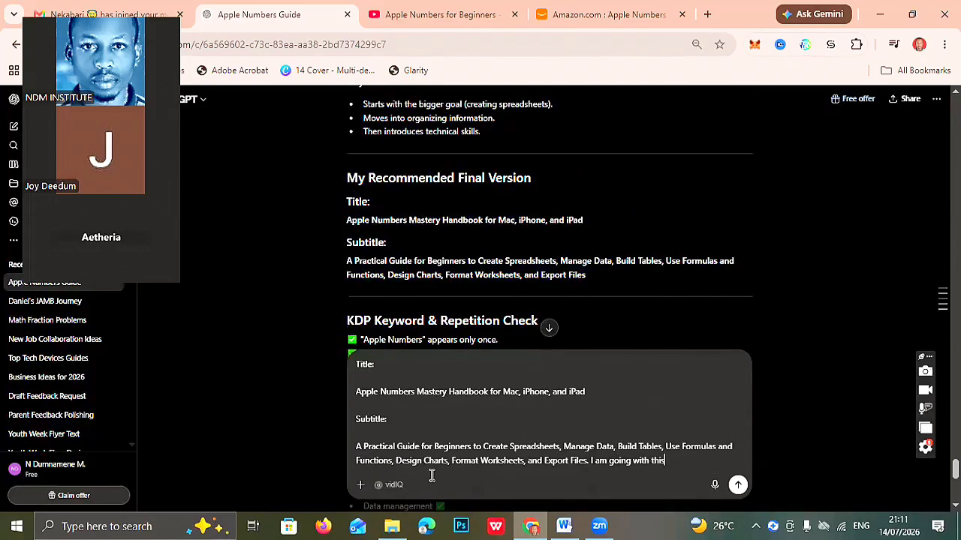
key("Return")
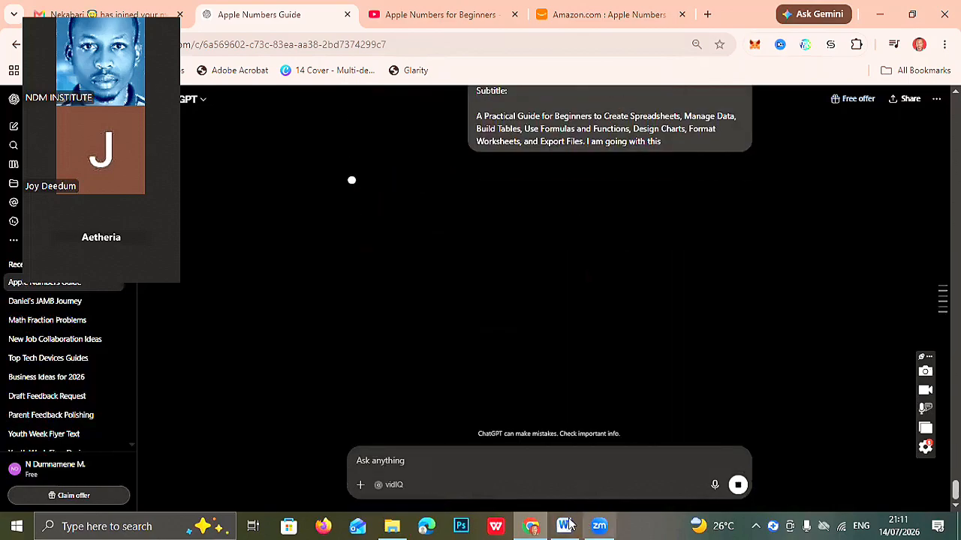
Switch to Word and select the two-paragraph outline prompt that starts with "Good.. Using all the articles as your primary source" for copying.
mouse_move(568, 525)
left_click(564, 474)
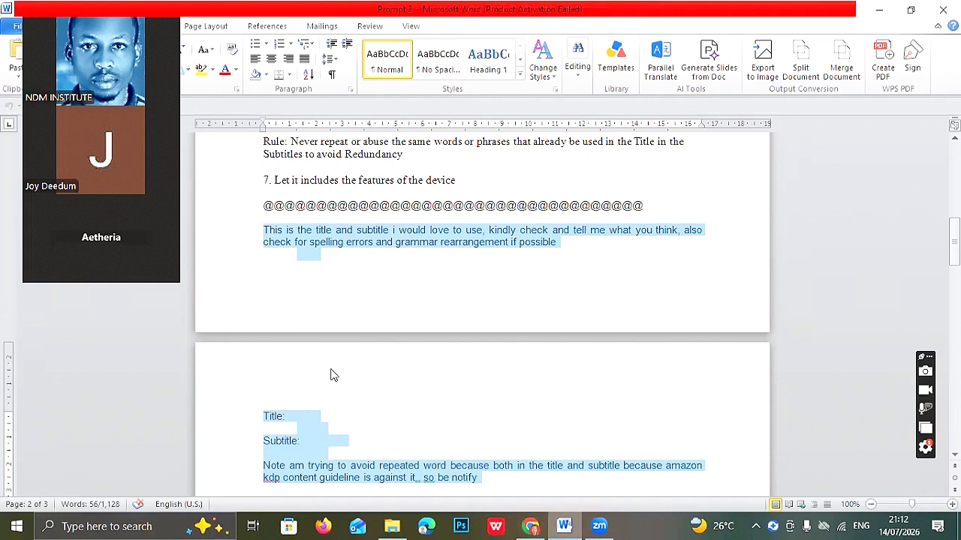
key("Down")
key("Down")
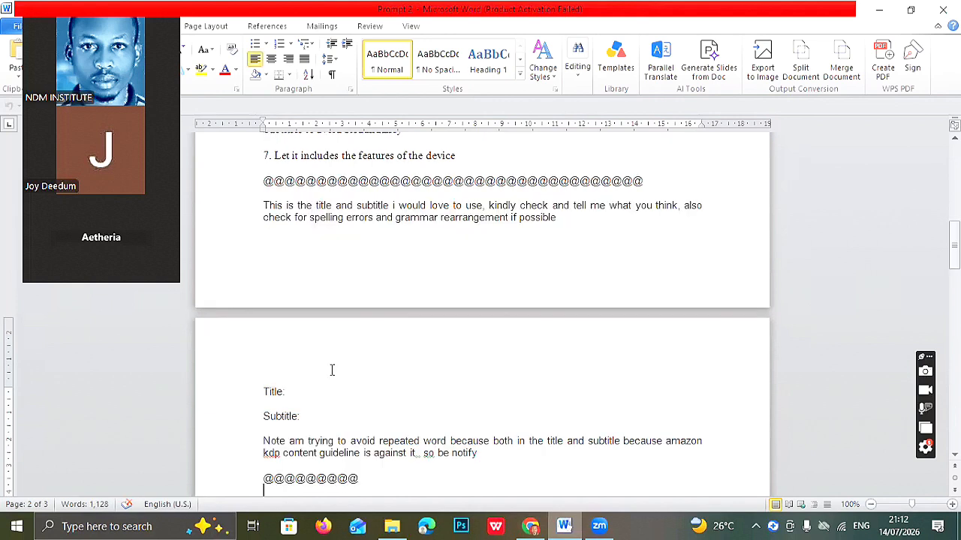
type("Good,. Using all the articles as your primary source of information and contents without leaving any information behind, I want you to act as an author, Write a book on \"draft out as detail as possible Based on what I have said and the suggestions you have mentioned \" Provide me an outlines formatted in a markdown and make sure you provide it on the same plane chatbot not as a coding format style and also indicate the as follows, Introduction, Chapter 1,2,3 etc. and conclusion. It should not exceed 11 to 12 Chapters.  Make sure you avoid repetition as much as possible to have a flow read and content structure.  Gather all the necessary information across the web add to this book to make it very rich. Do not add reference, links, sticker and lines.")
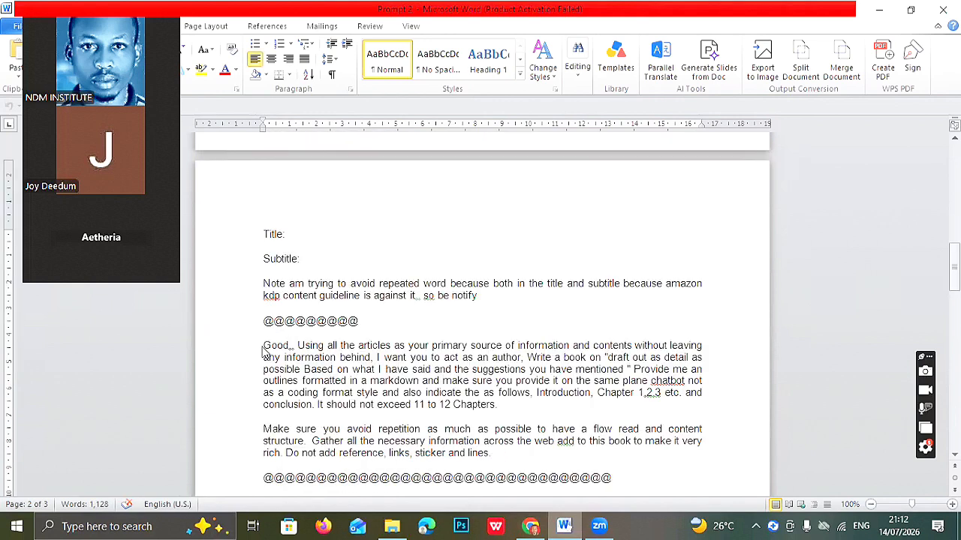
triple_click(262, 349)
key("shift+Down")
key("shift+Down")
key("shift+Down")
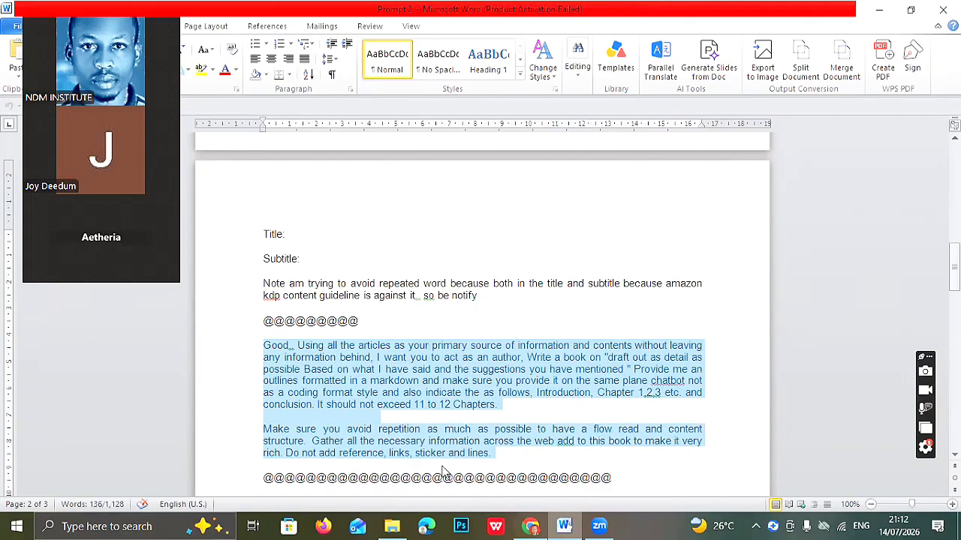
Switch to ChatGPT and send it the copied prompt asking for a book outline of 11 to 12 chapters.
key("alt+Tab")
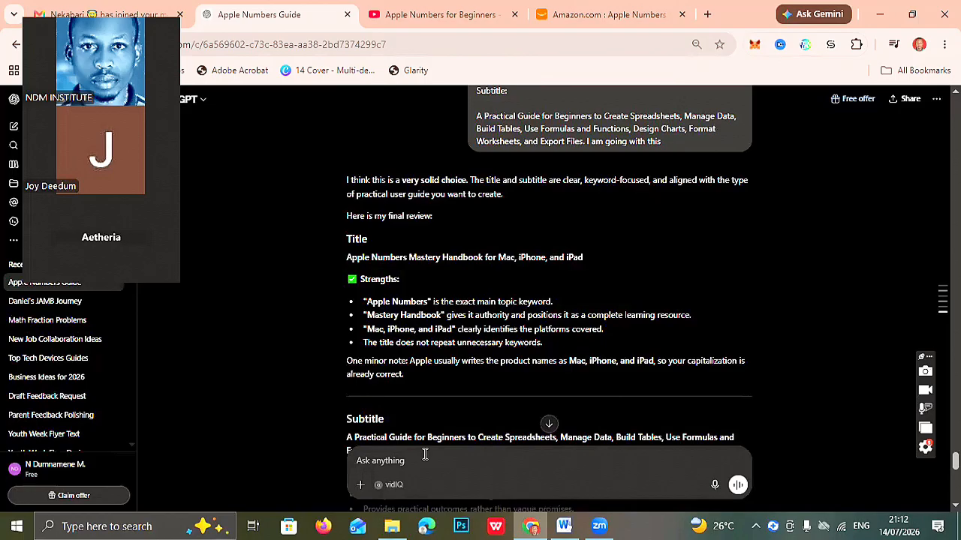
key("ctrl+v")
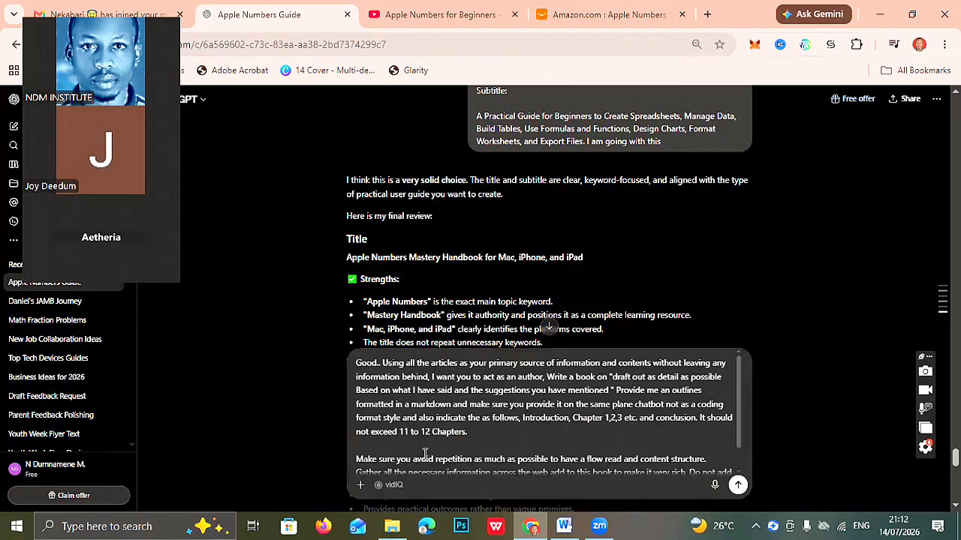
key("Return")
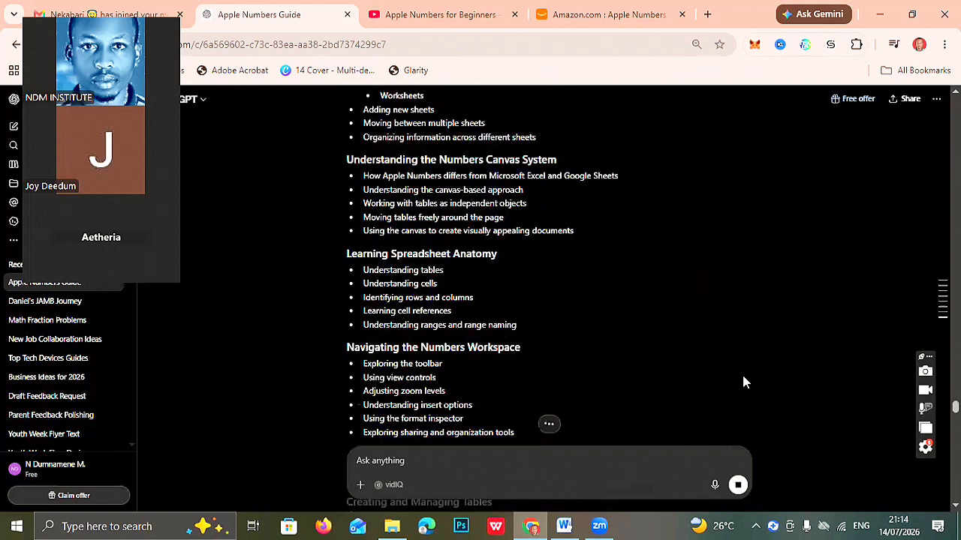
Read through the generated book outline, examining the chapter headings and their subtopics.
scroll(743, 383, "down", 8)
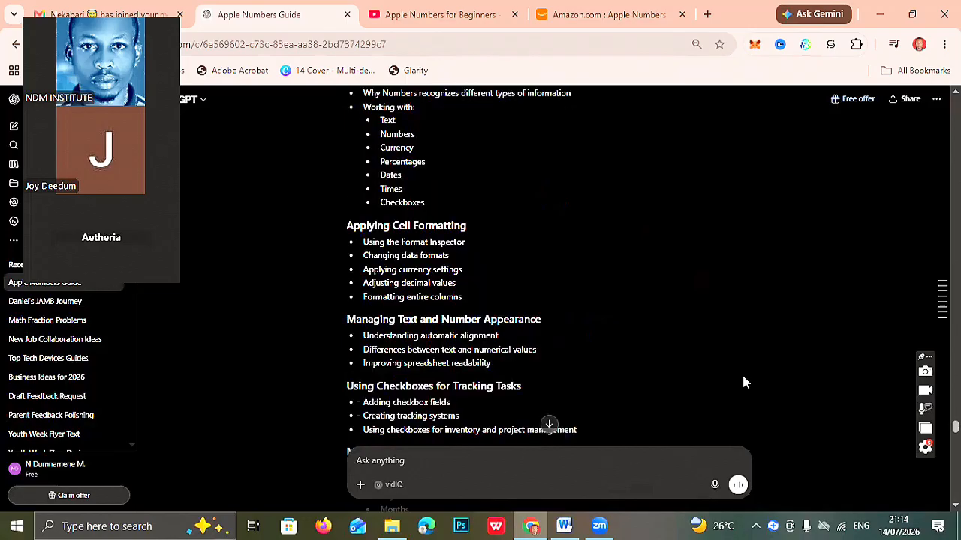
scroll(743, 382, "down", 6)
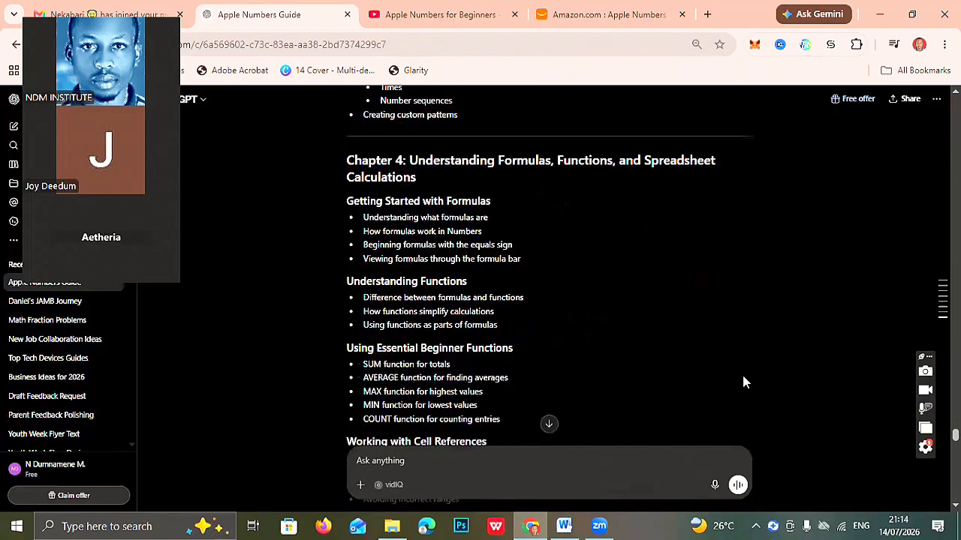
scroll(742, 382, "down", 2)
scroll(743, 383, "down", 5)
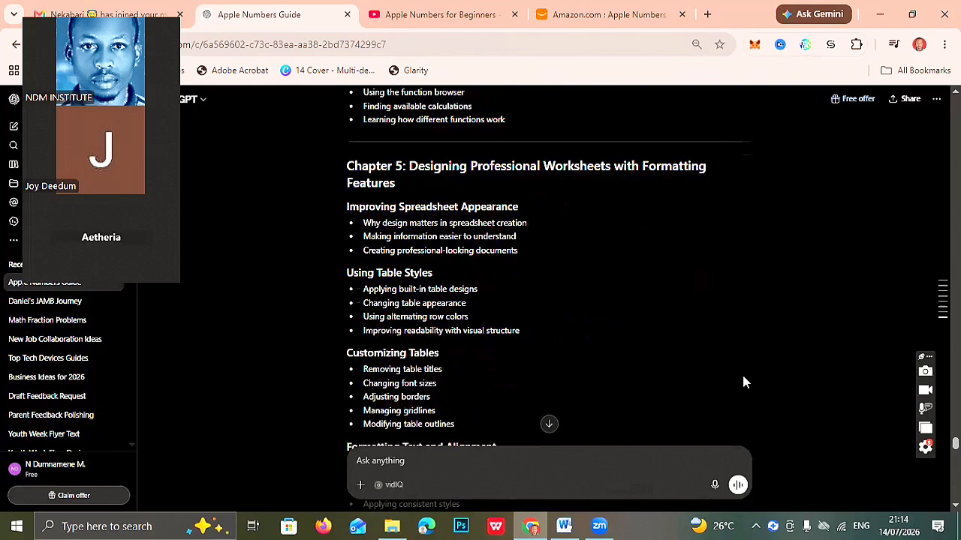
scroll(743, 382, "up", 3)
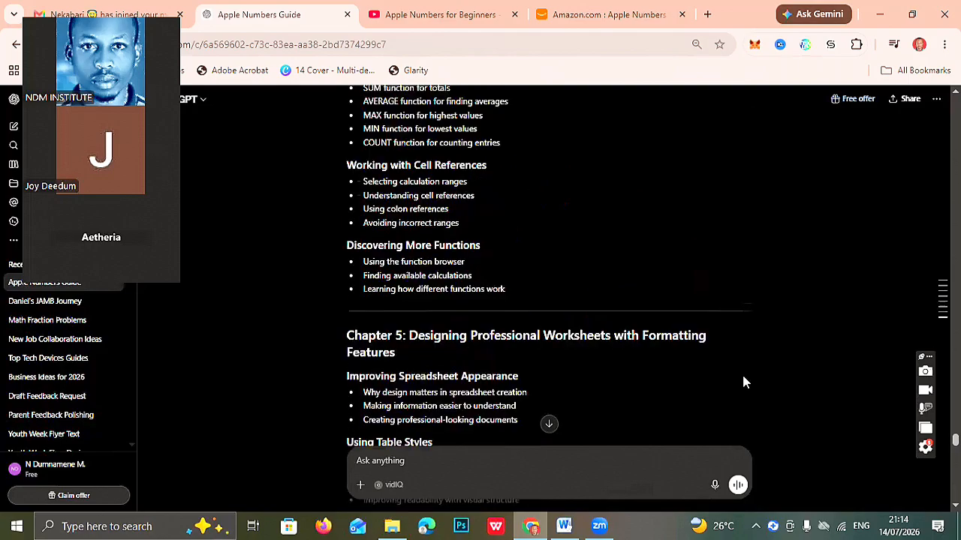
scroll(743, 382, "up", 4)
scroll(743, 383, "up", 4)
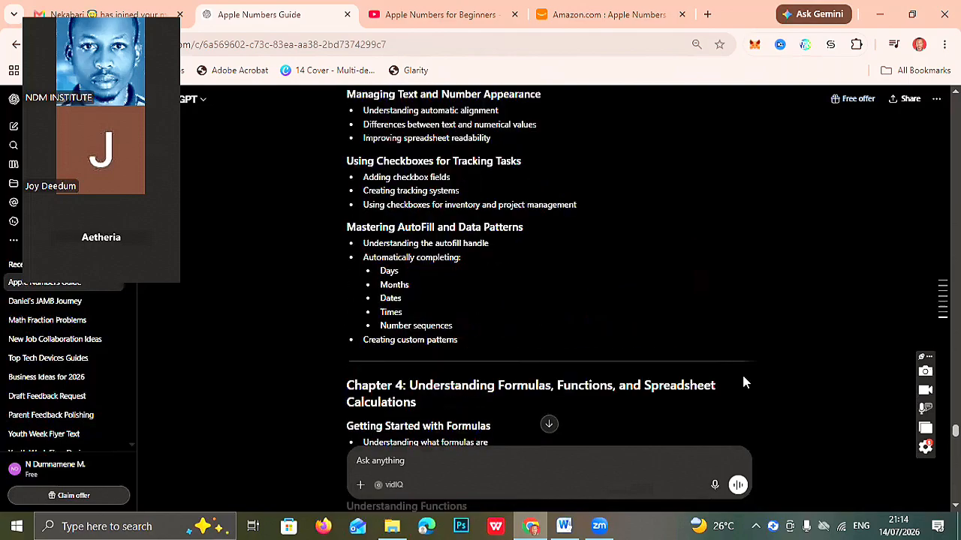
scroll(742, 383, "down", 3)
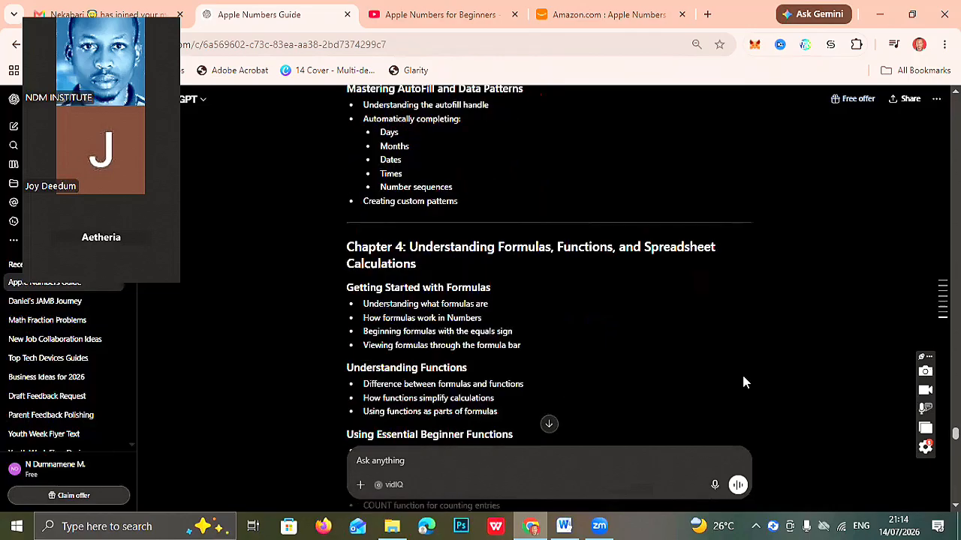
scroll(743, 383, "down", 2)
scroll(742, 382, "down", 5)
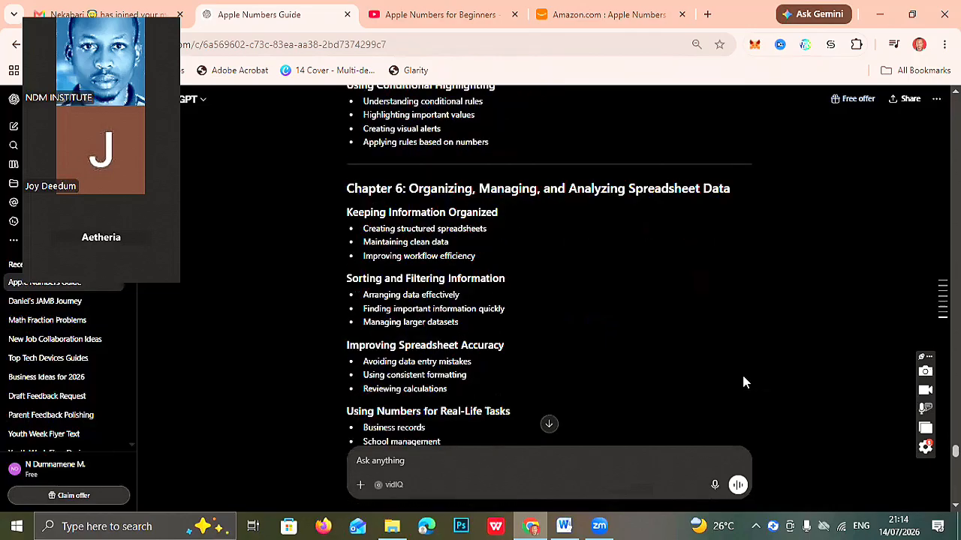
scroll(743, 382, "down", 8)
scroll(743, 382, "down", 1)
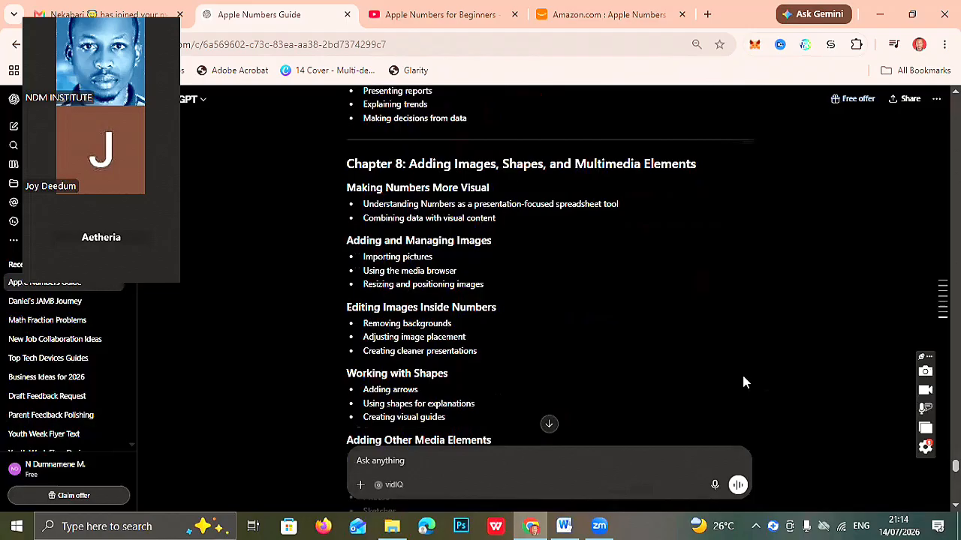
Review the rest of the generated book outline, from Chapter 8 through the conclusion and closing note.
scroll(743, 382, "down", 1)
scroll(743, 382, "down", 8)
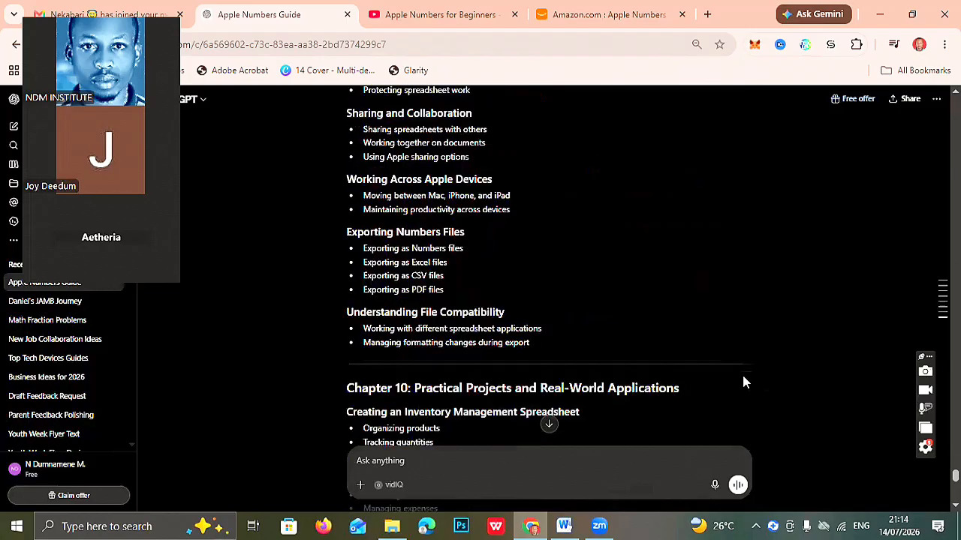
scroll(743, 383, "down", 4)
scroll(743, 383, "down", 3)
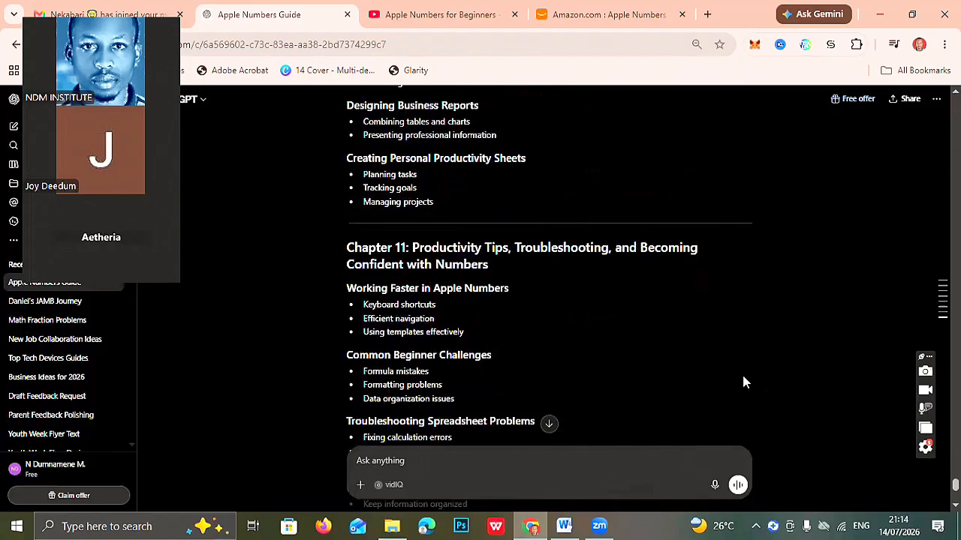
scroll(743, 383, "down", 1)
scroll(743, 382, "down", 3)
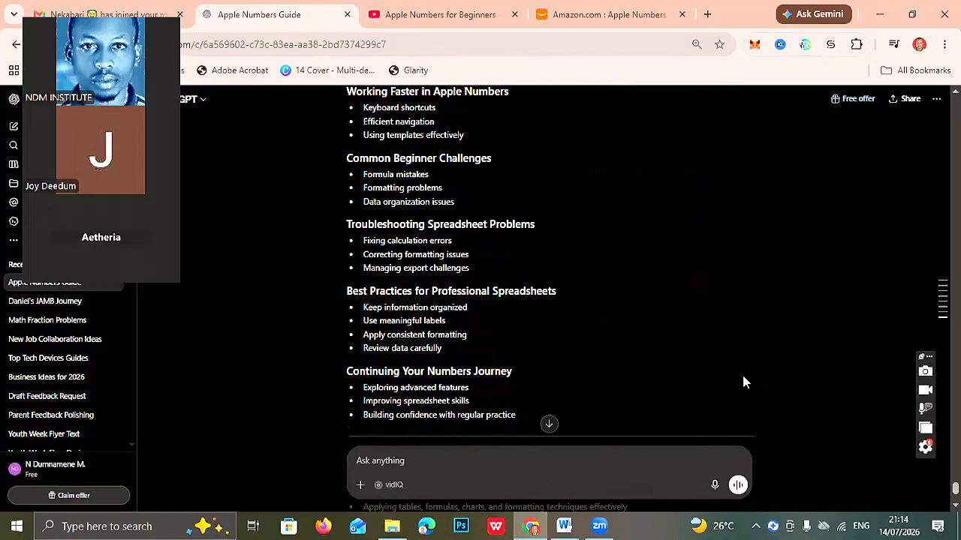
scroll(743, 383, "down", 1)
scroll(742, 382, "down", 3)
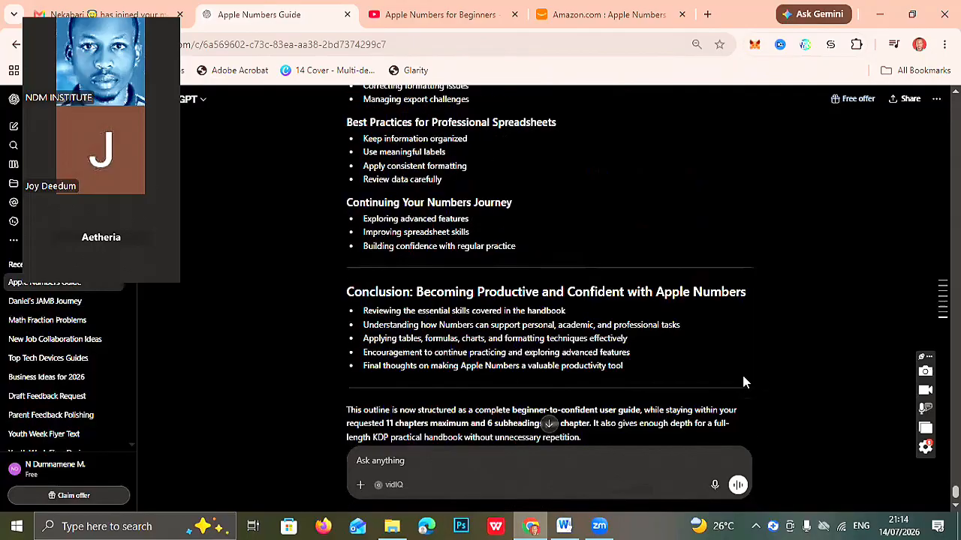
scroll(743, 383, "down", 1)
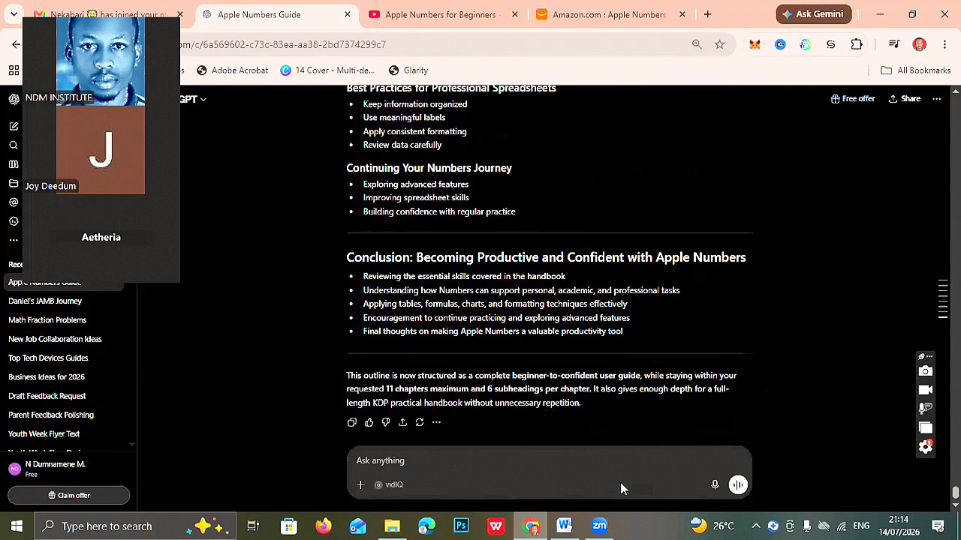
scroll(620, 484, "up", 2)
Switch to Word and select the writing-guidelines prompt that starts with "we will be doing the writing together" for copying.
left_click(568, 518)
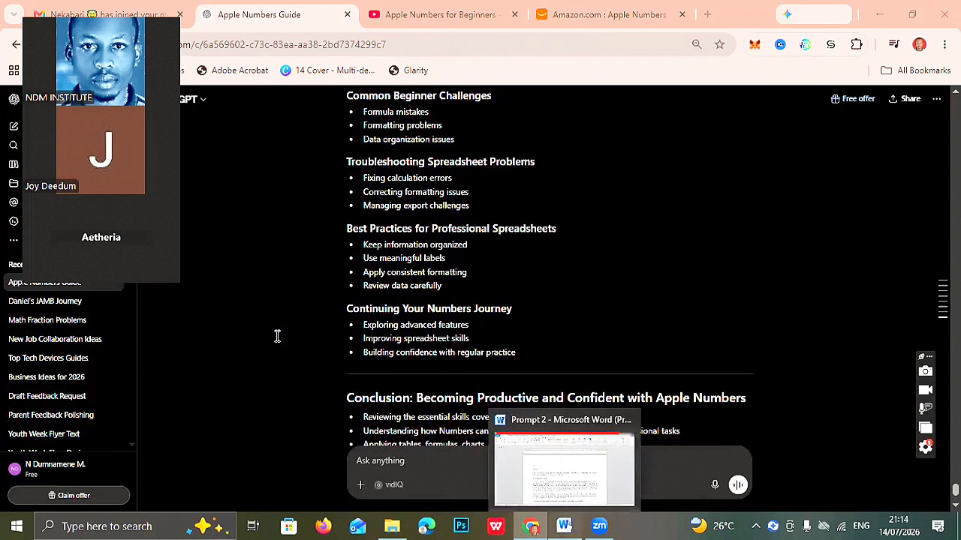
left_click(277, 337)
scroll(277, 336, "down", 3)
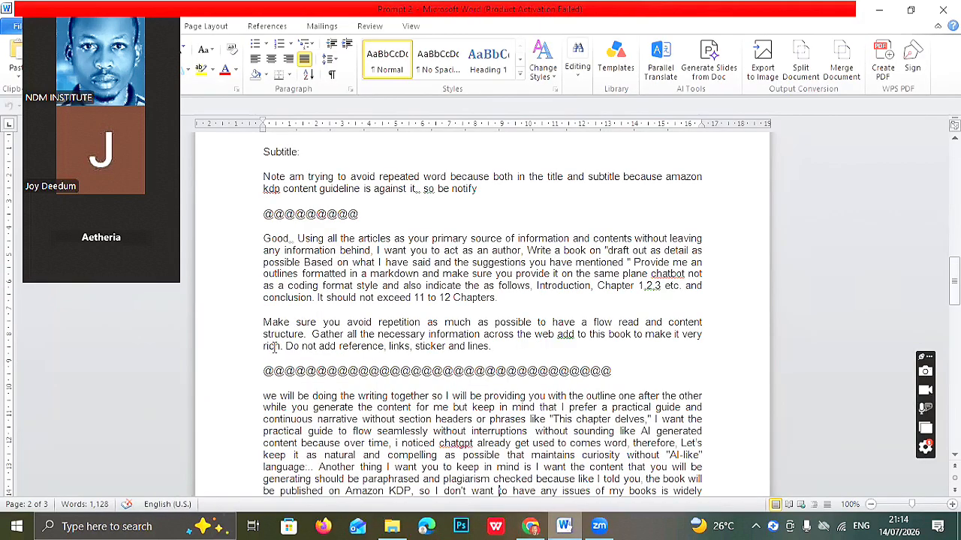
scroll(260, 372, "down", 1)
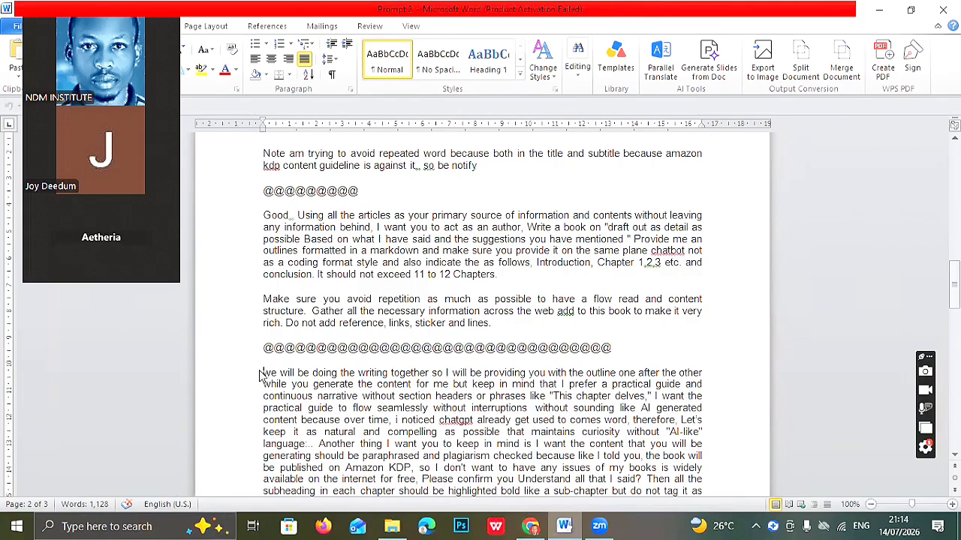
double_click(260, 376)
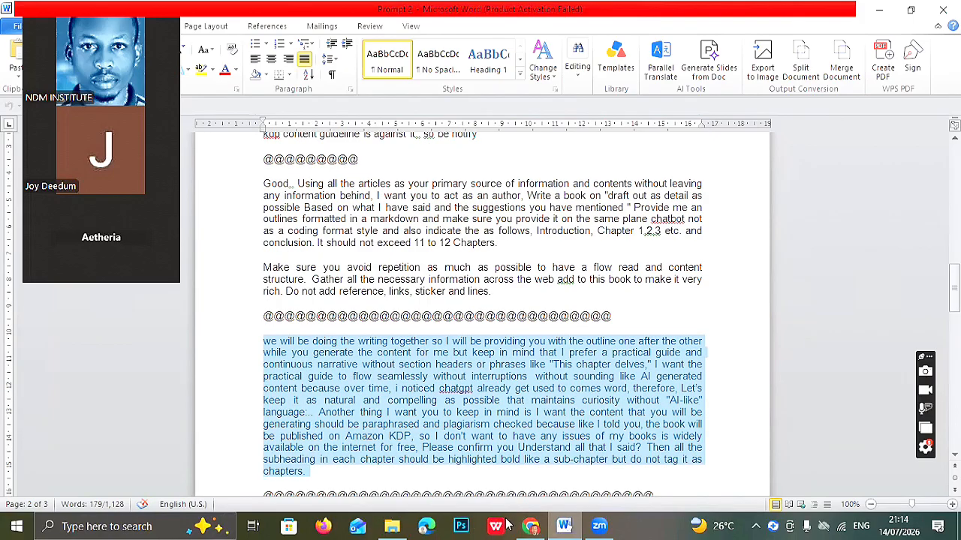
Switch to ChatGPT and send it the copied prompt describing the writing style, originality and subheading requirements.
key("alt+Tab")
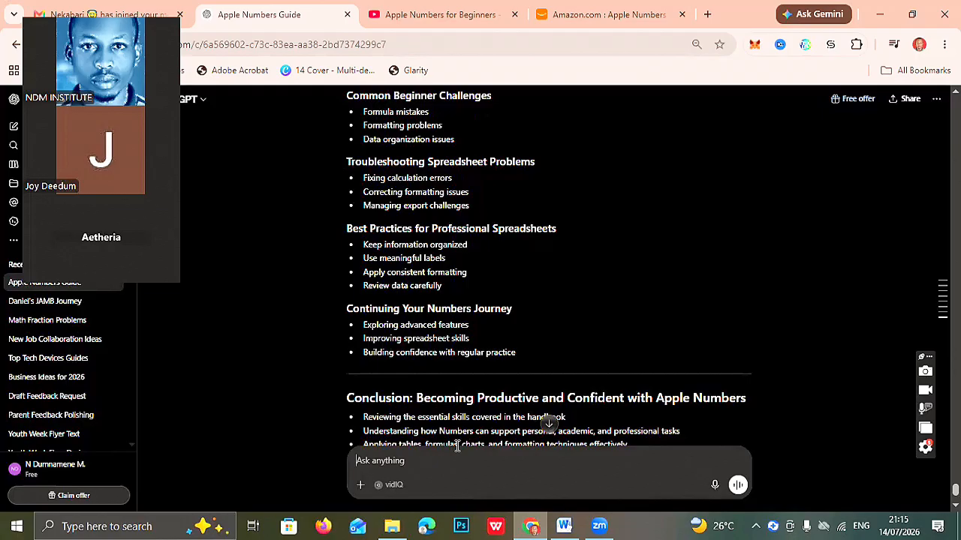
key("ctrl+v")
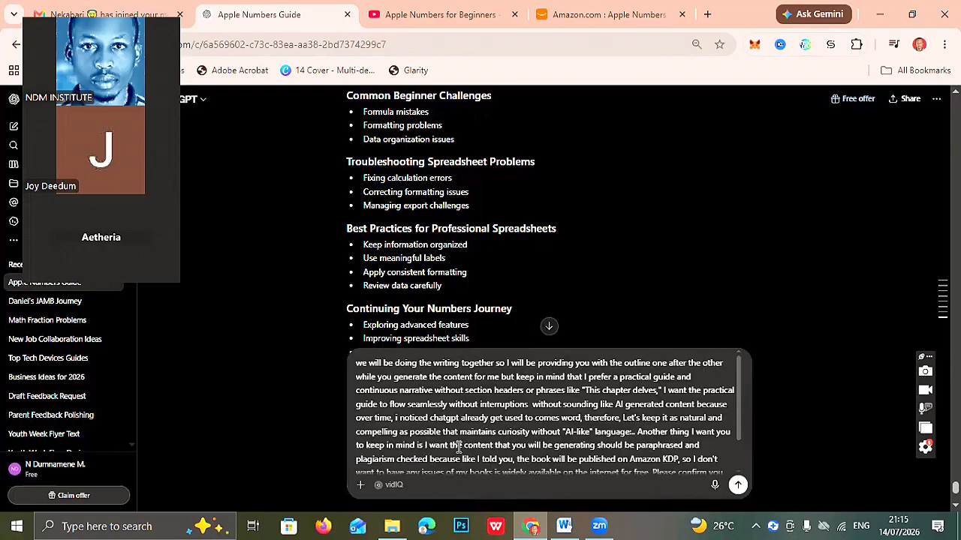
key("Return")
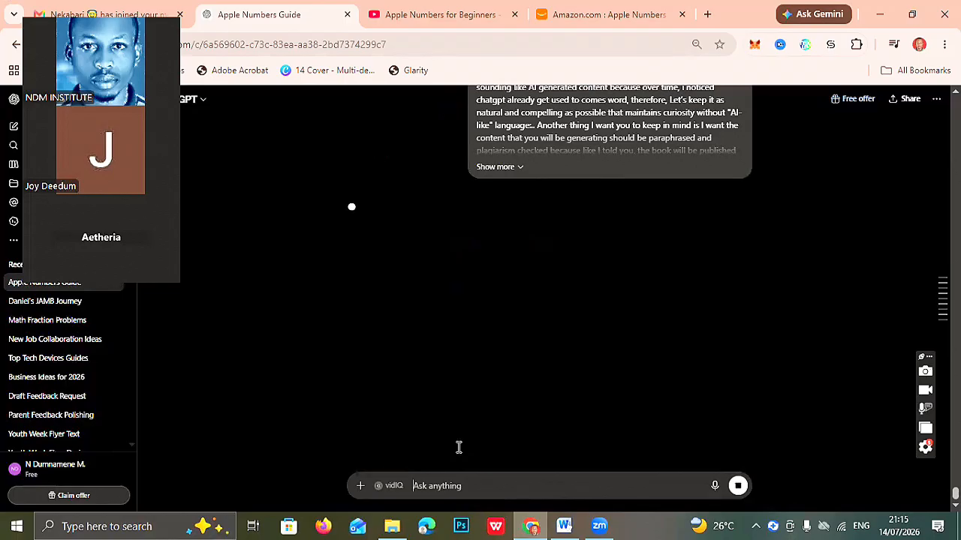
Open Google Docs in a new browser tab and create a blank document.
left_click(707, 15)
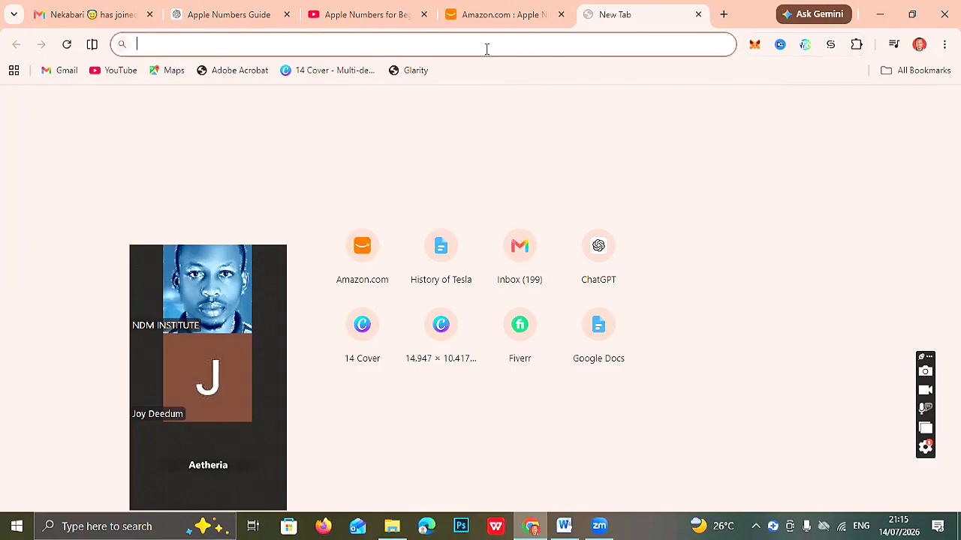
type("doc")
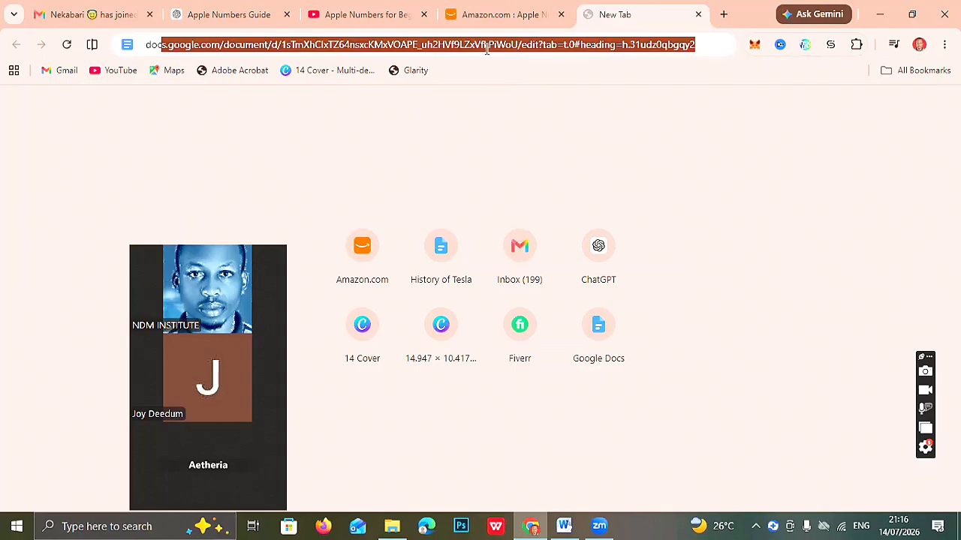
key("Return")
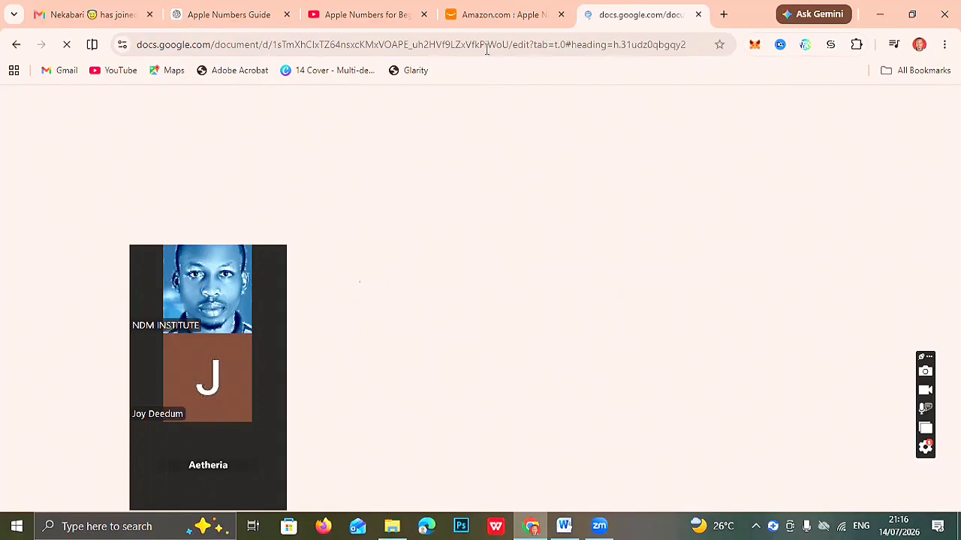
left_click_drag(230, 241, 118, 250)
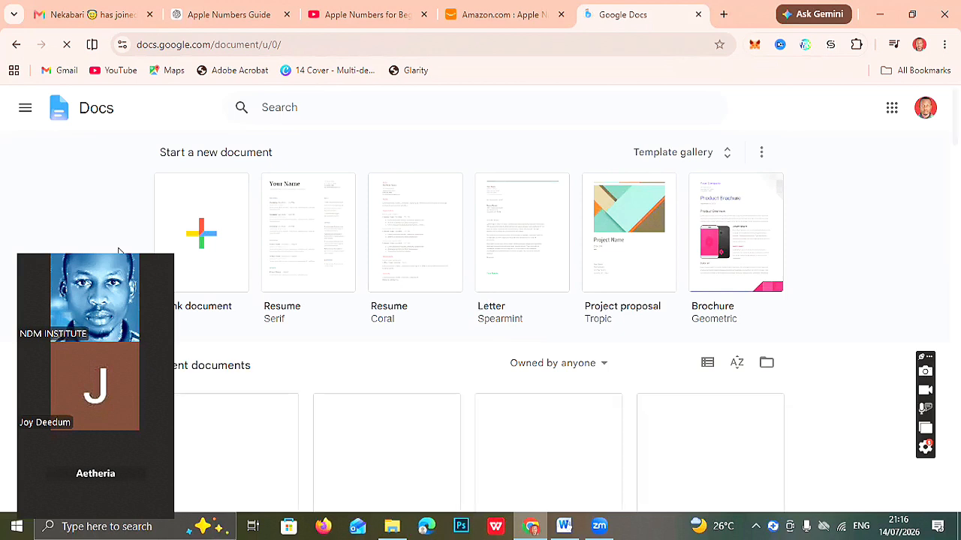
left_click(242, 228)
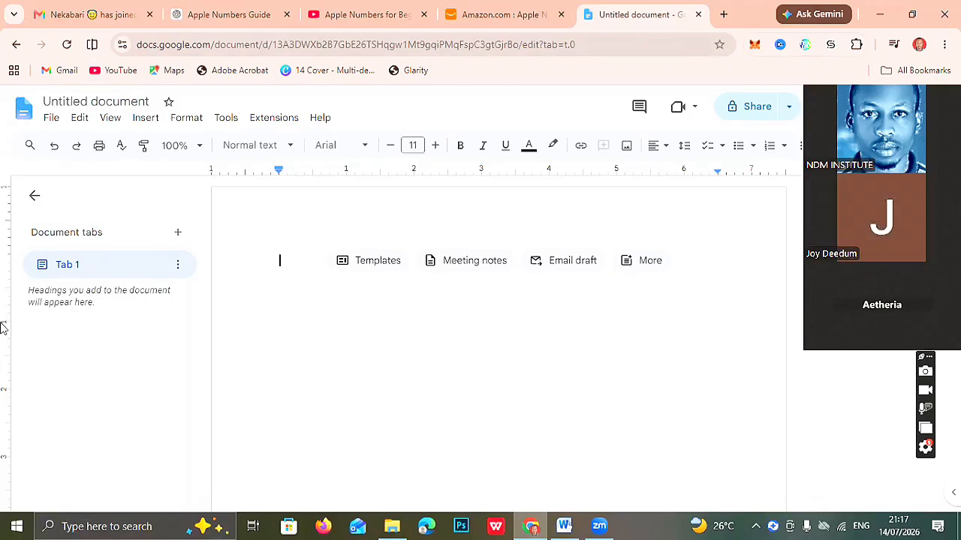
Set the whole document's paper size to A5 (5.83" x 8.27") in the page setup.
left_click(31, 145)
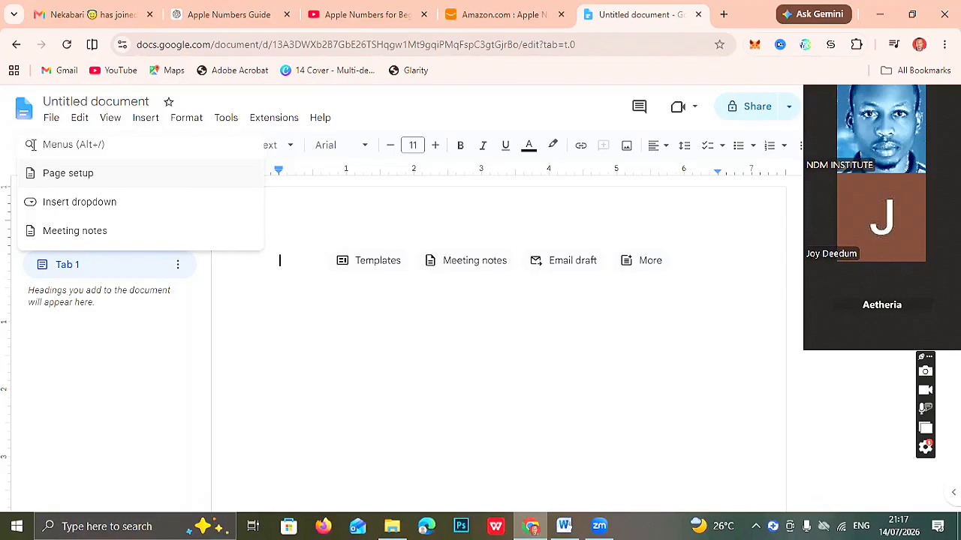
left_click(71, 175)
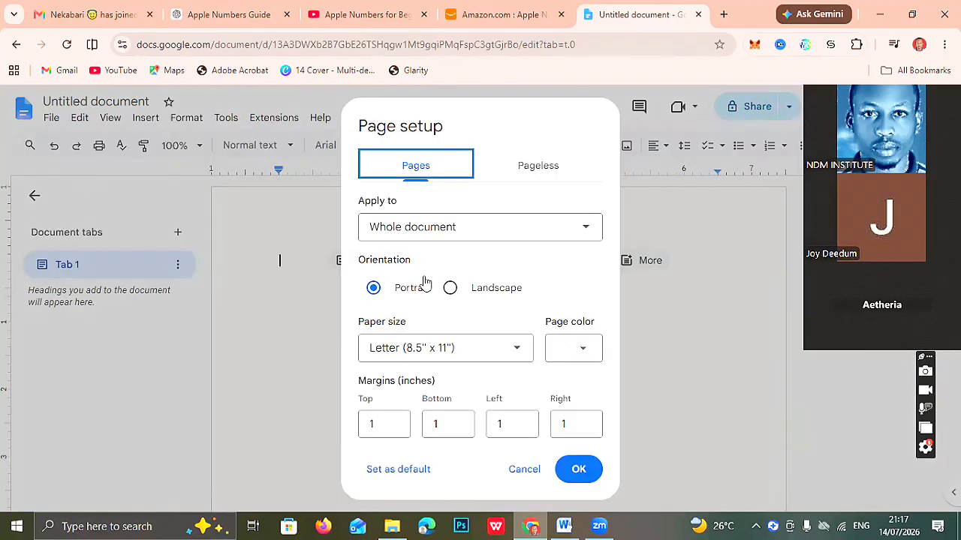
left_click(520, 356)
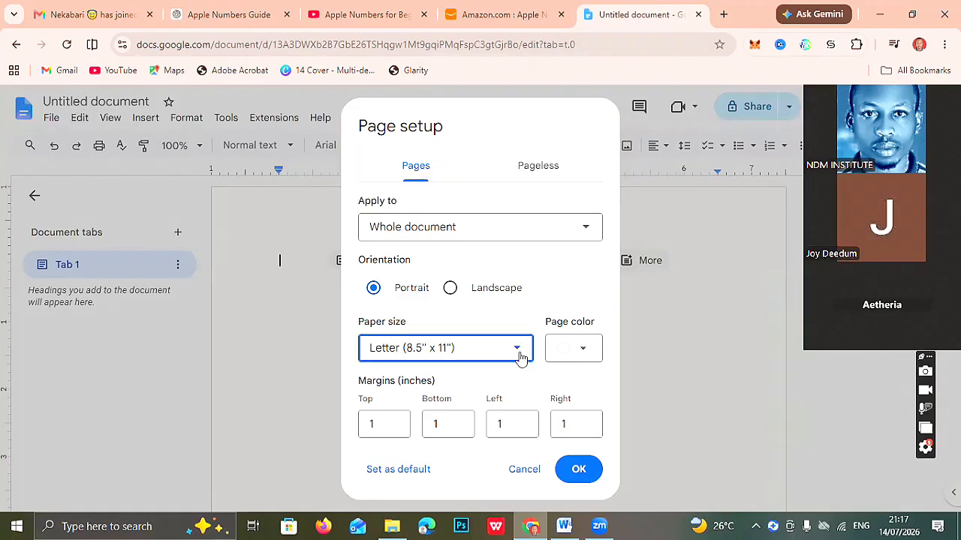
left_click(521, 357)
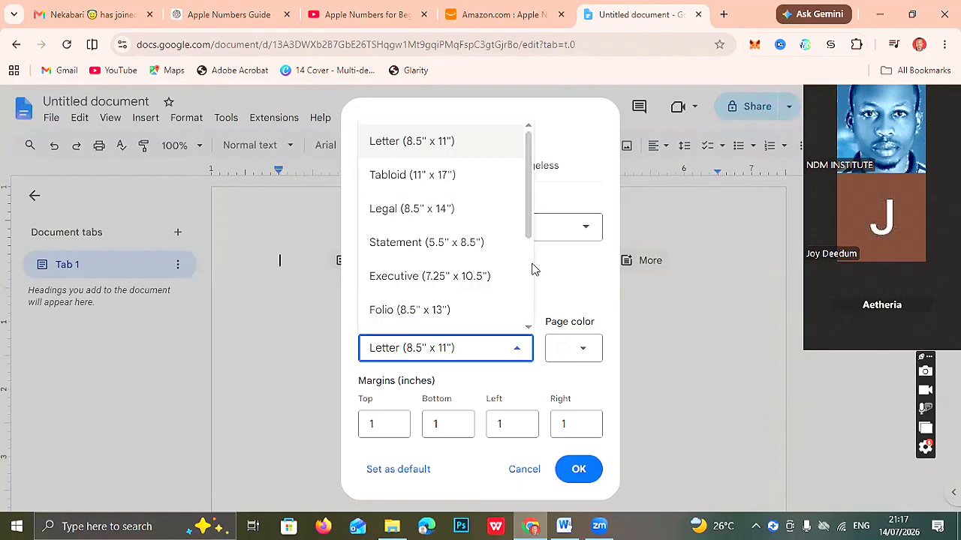
scroll(533, 268, "down", 3)
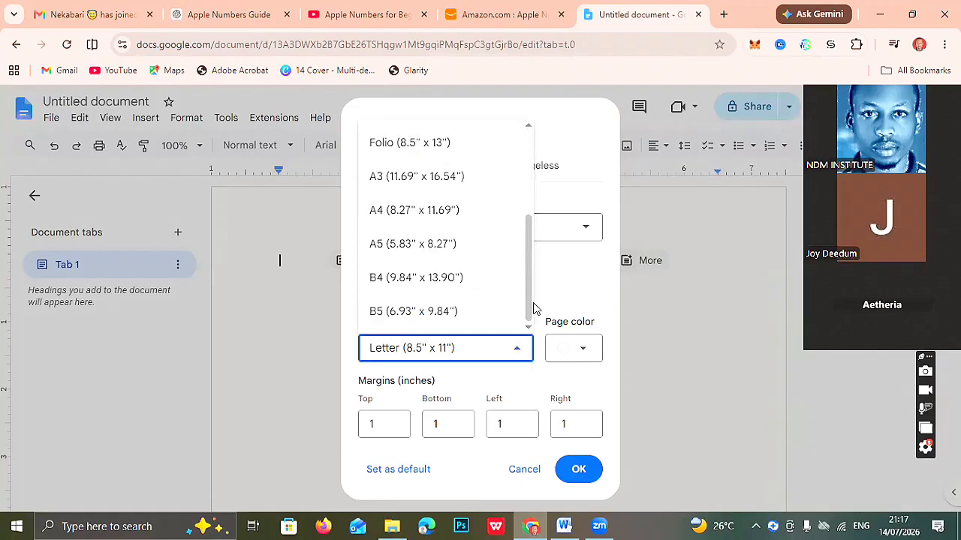
left_click(439, 256)
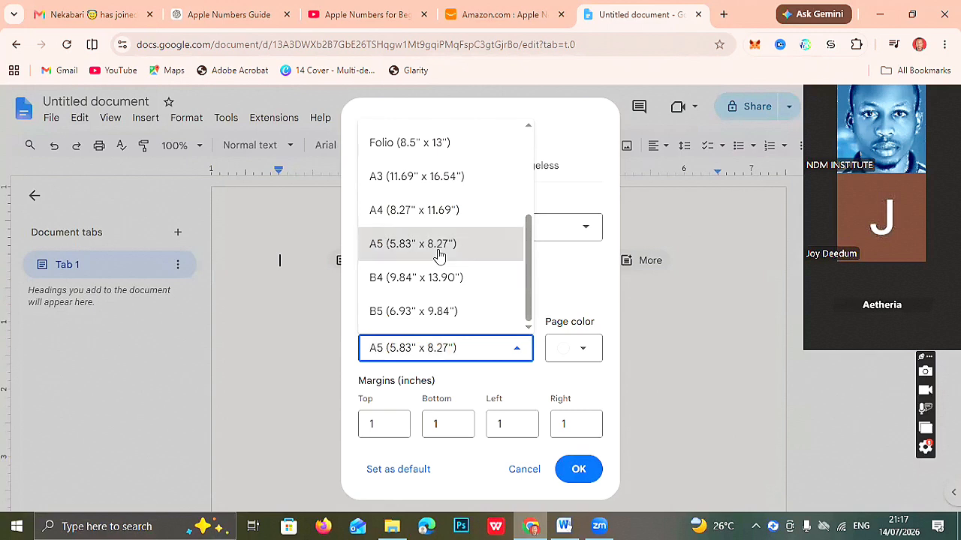
left_click(578, 472)
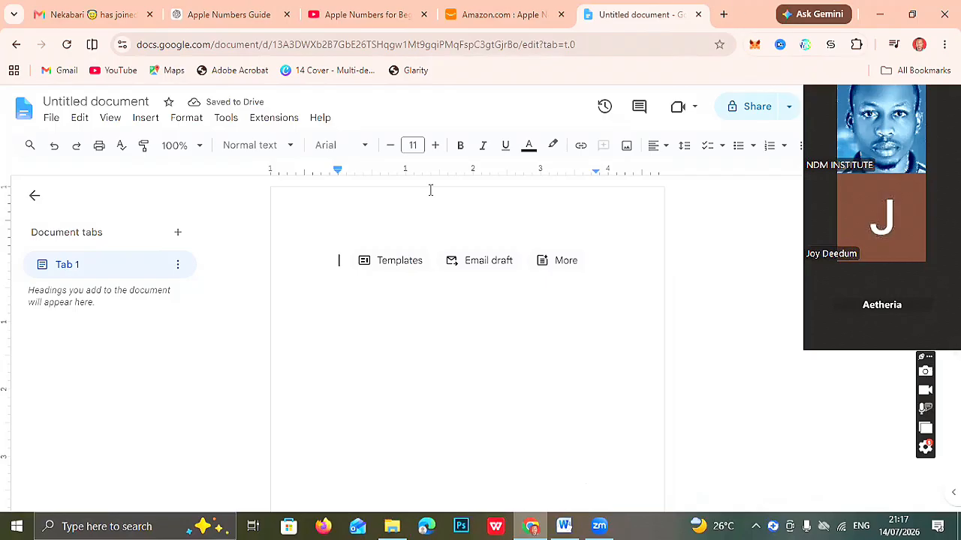
Set the document's text font to Georgia and the font size to 12.
left_click(361, 146)
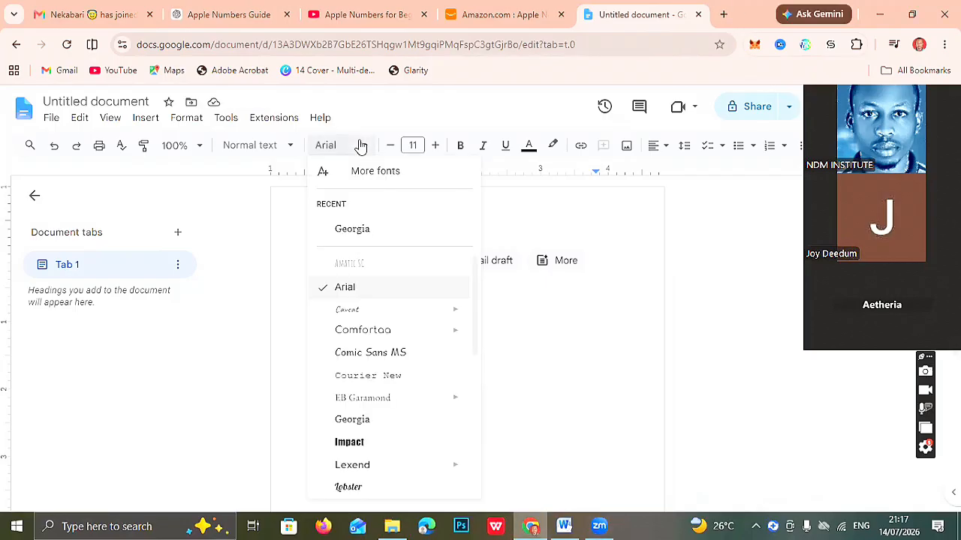
left_click(365, 232)
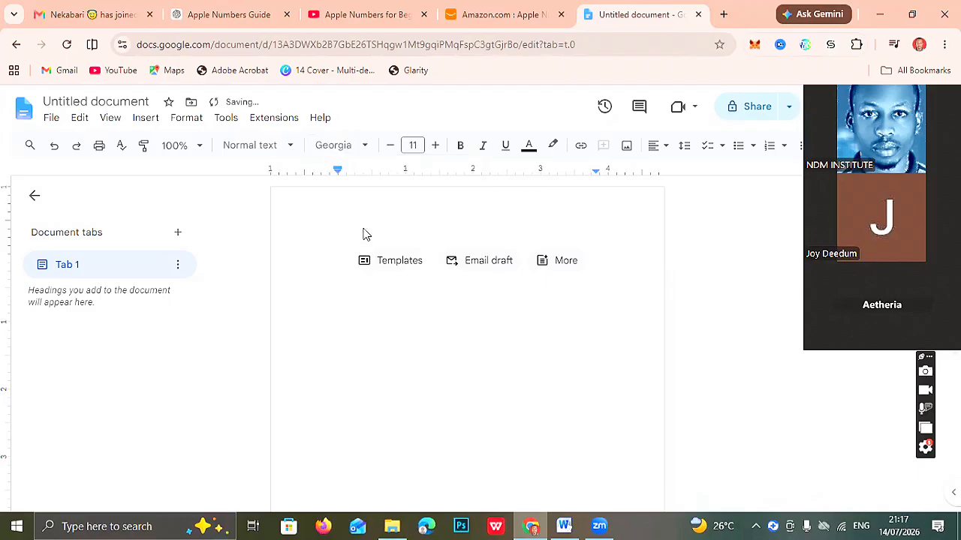
left_click(436, 147)
Justify the document's text and set the line spacing to 1.5.
left_click(655, 148)
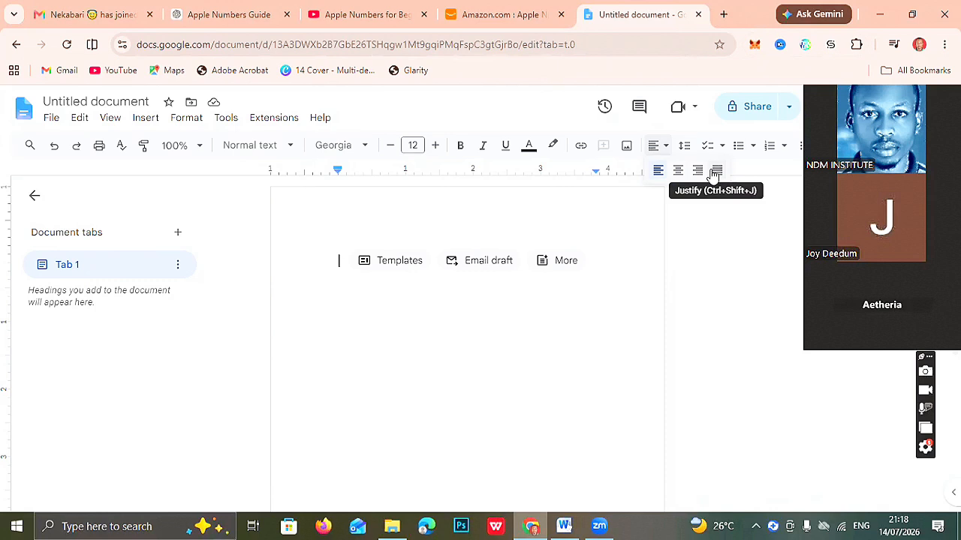
left_click(716, 172)
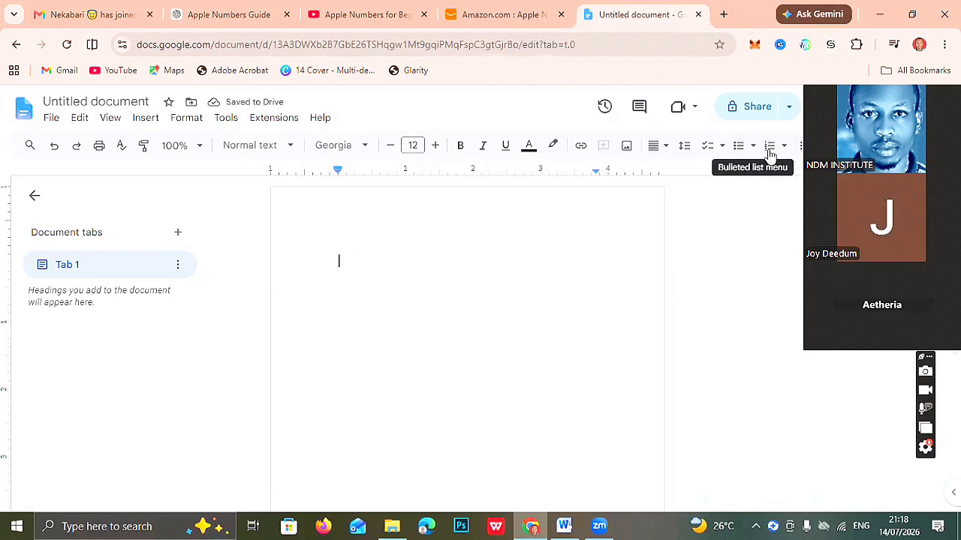
left_click(687, 147)
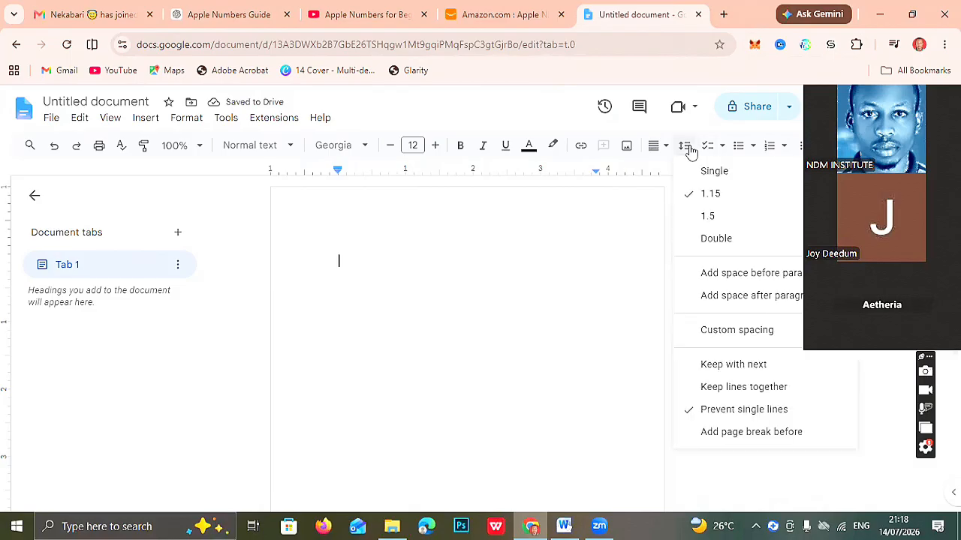
left_click(697, 223)
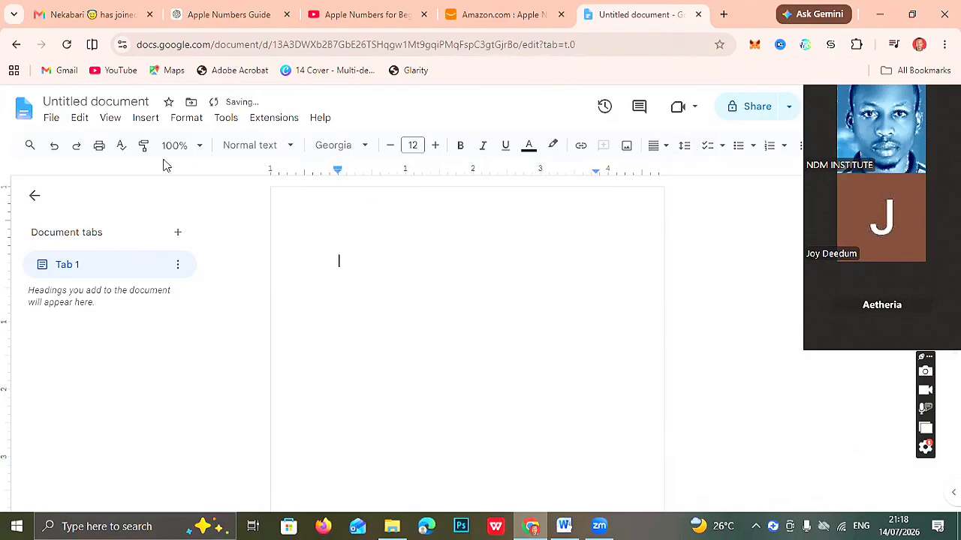
Add page numbers at the bottom right of the pages, starting from the first page.
left_click(146, 119)
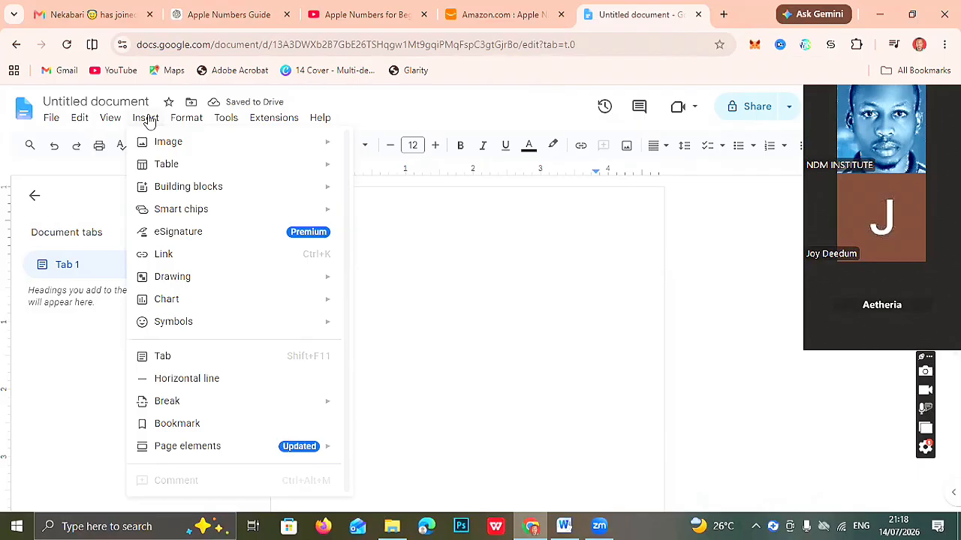
mouse_move(287, 450)
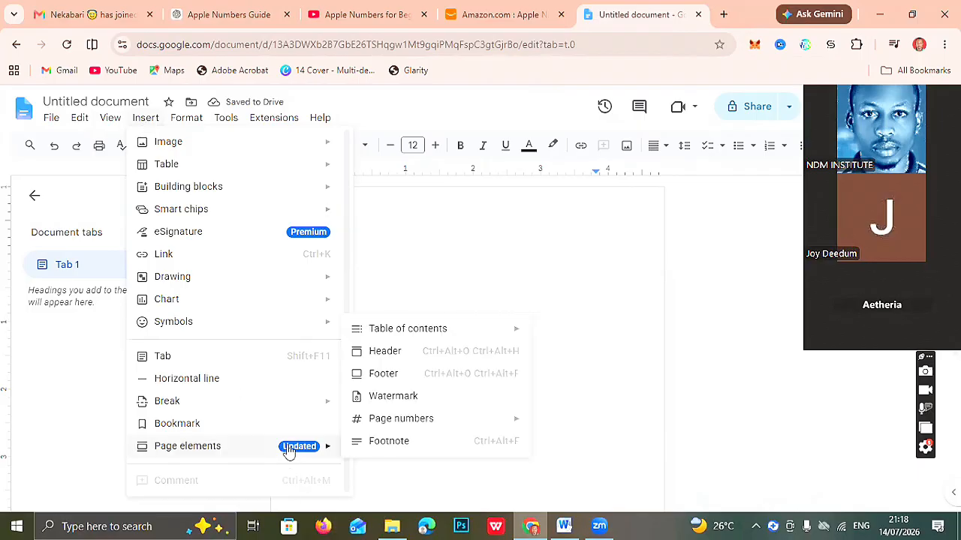
mouse_move(456, 423)
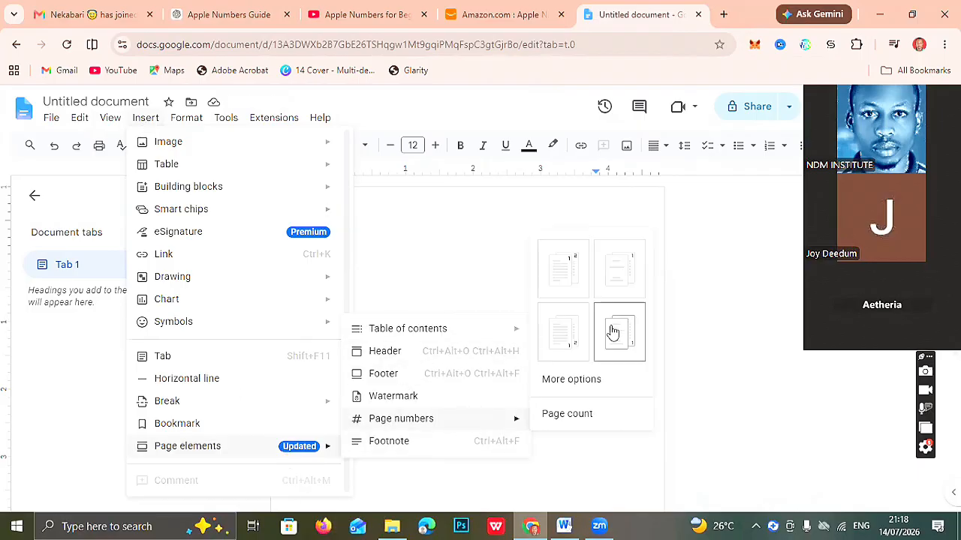
left_click(563, 338)
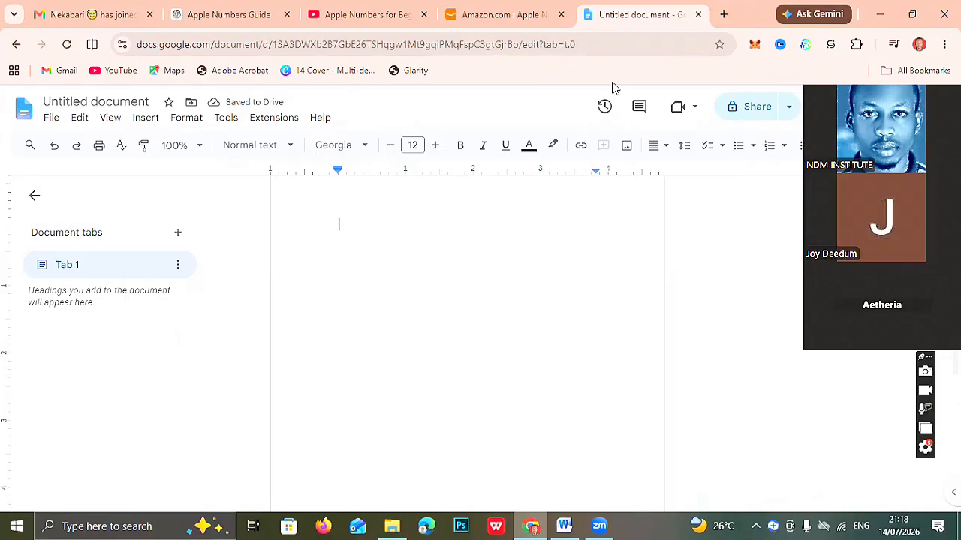
Switch to the ChatGPT conversation and look through its book outlines for the Apple Numbers handbook's title and subtitle.
left_click(214, 13)
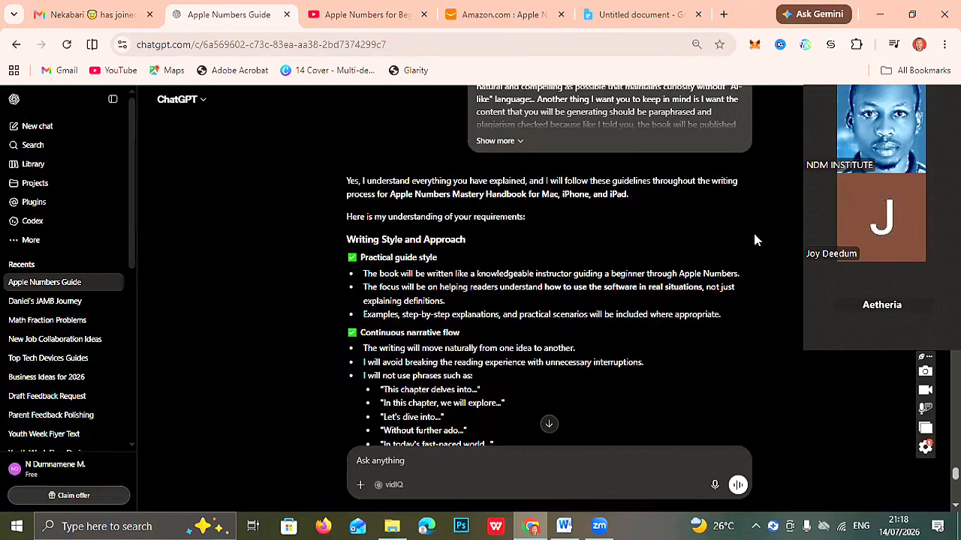
scroll(752, 230, "down", 15)
scroll(754, 238, "up", 20)
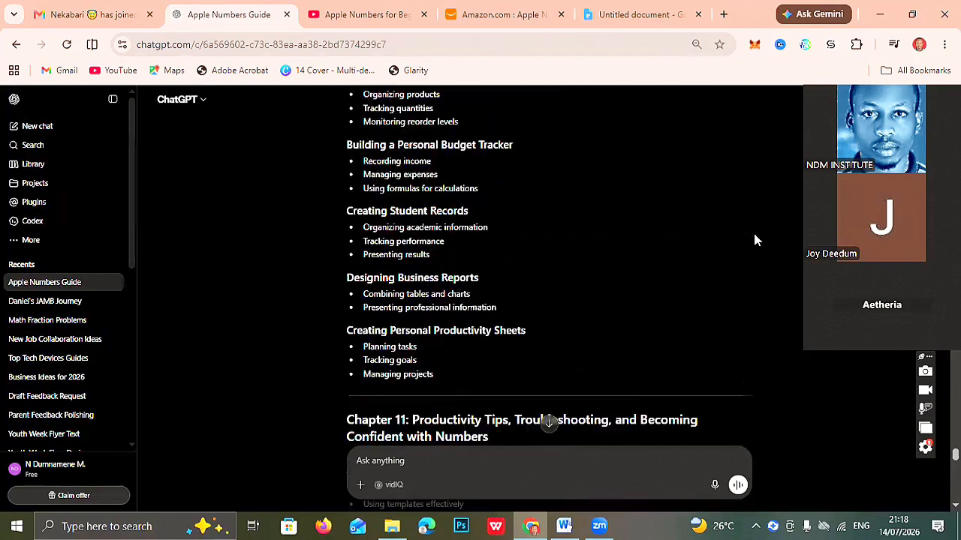
scroll(755, 240, "up", 2)
scroll(755, 241, "up", 6)
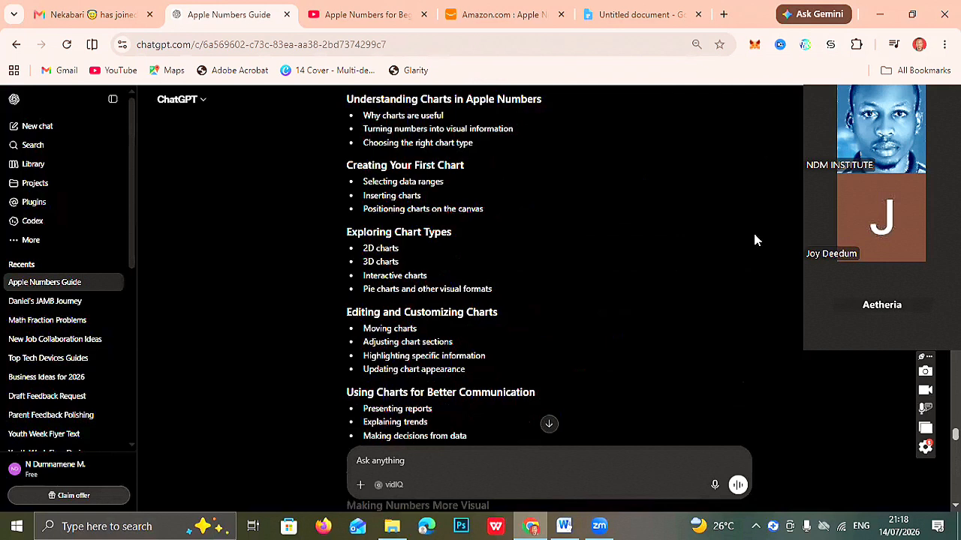
scroll(755, 240, "up", 10)
scroll(755, 240, "up", 8)
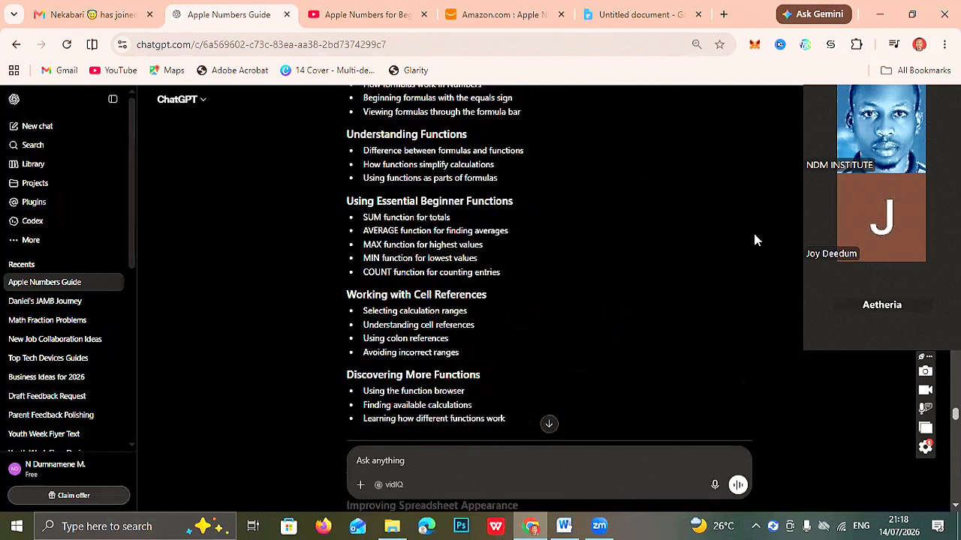
scroll(755, 241, "up", 10)
scroll(755, 241, "up", 8)
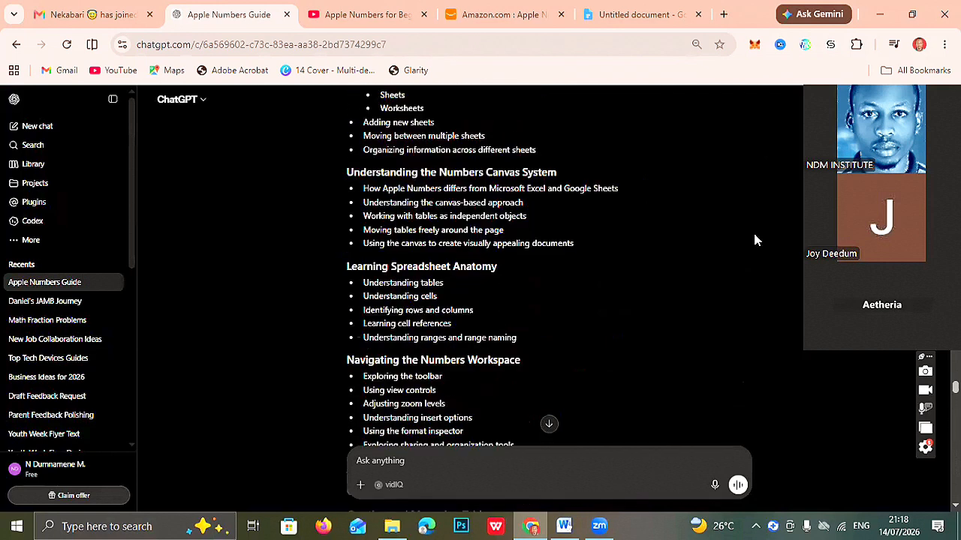
scroll(755, 240, "up", 10)
scroll(755, 240, "up", 5)
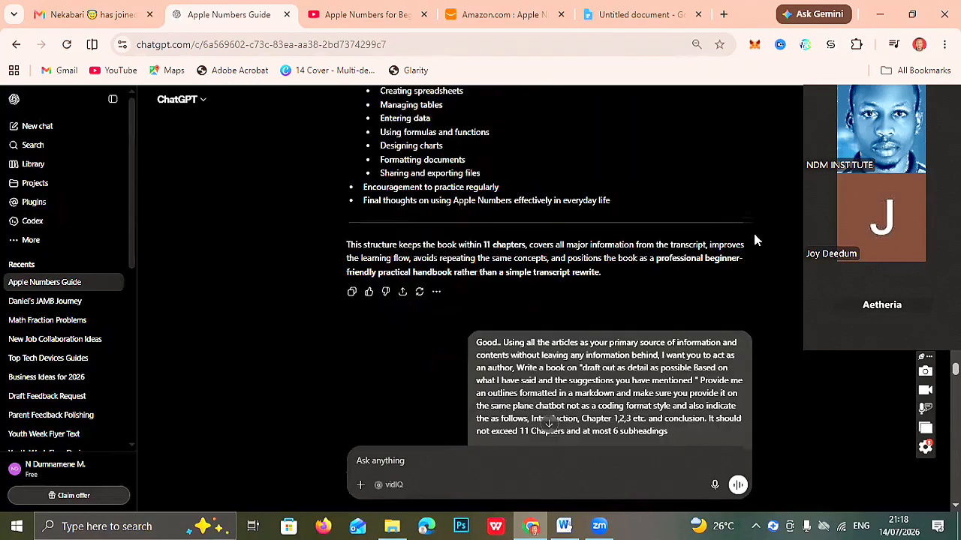
scroll(755, 241, "down", 5)
scroll(755, 240, "down", 5)
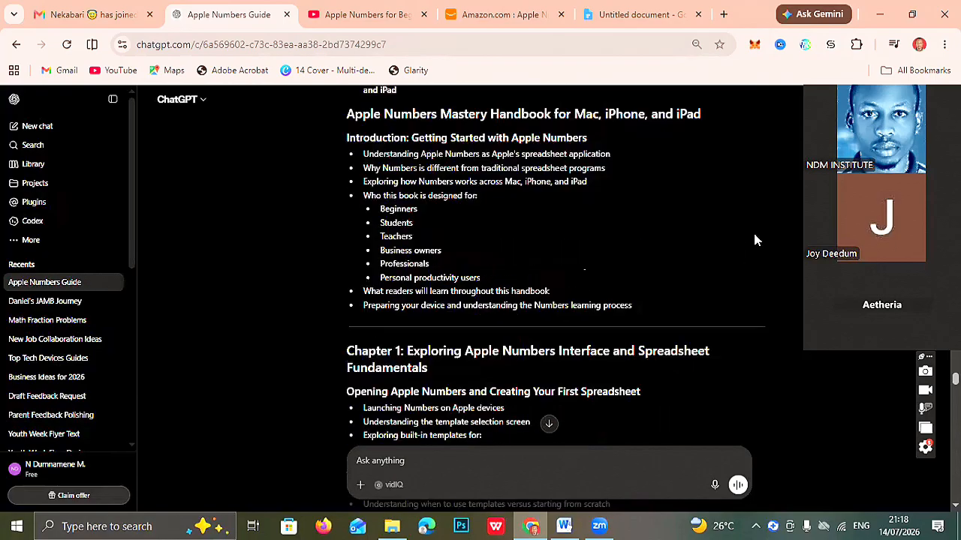
scroll(755, 240, "up", 1)
scroll(755, 241, "up", 1)
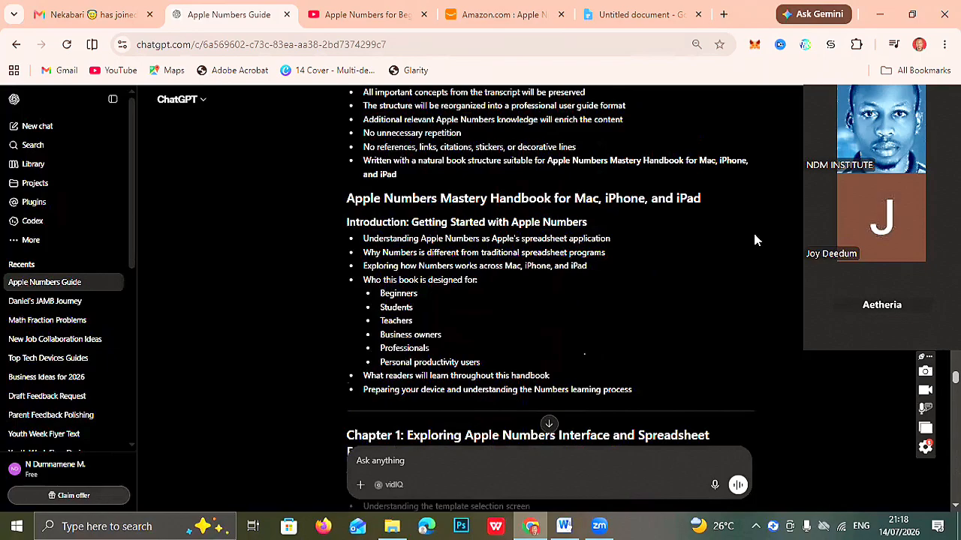
scroll(755, 238, "up", 3)
scroll(755, 238, "down", 20)
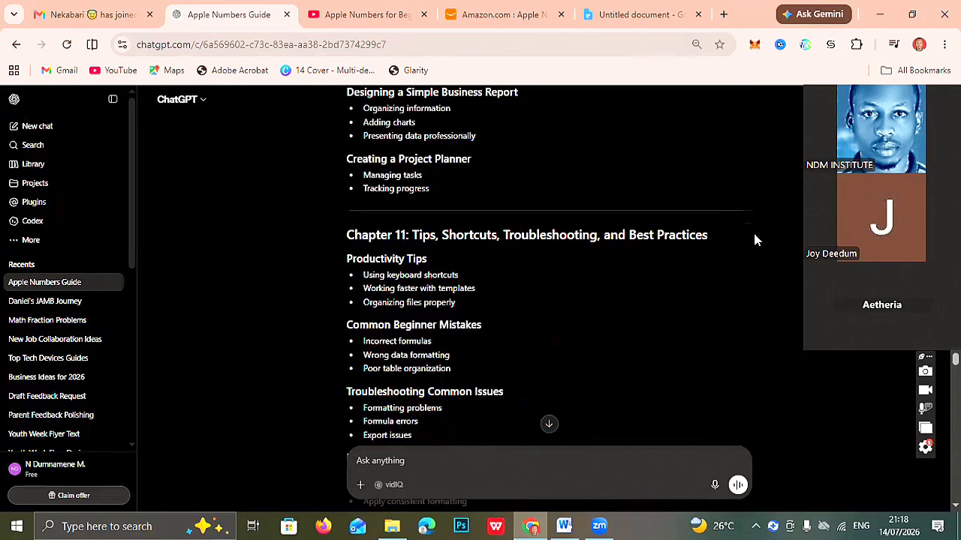
scroll(755, 240, "up", 10)
scroll(755, 240, "up", 6)
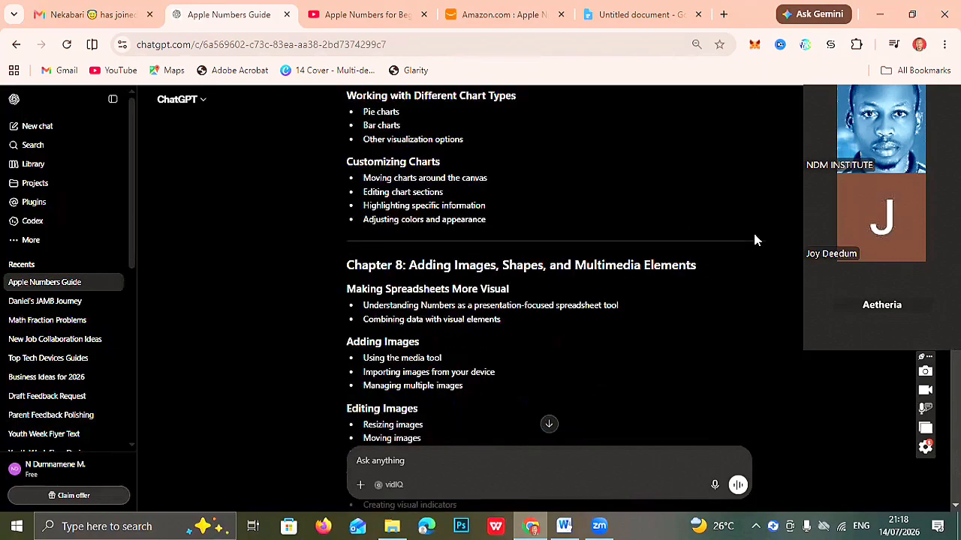
scroll(755, 240, "up", 10)
scroll(755, 240, "up", 10)
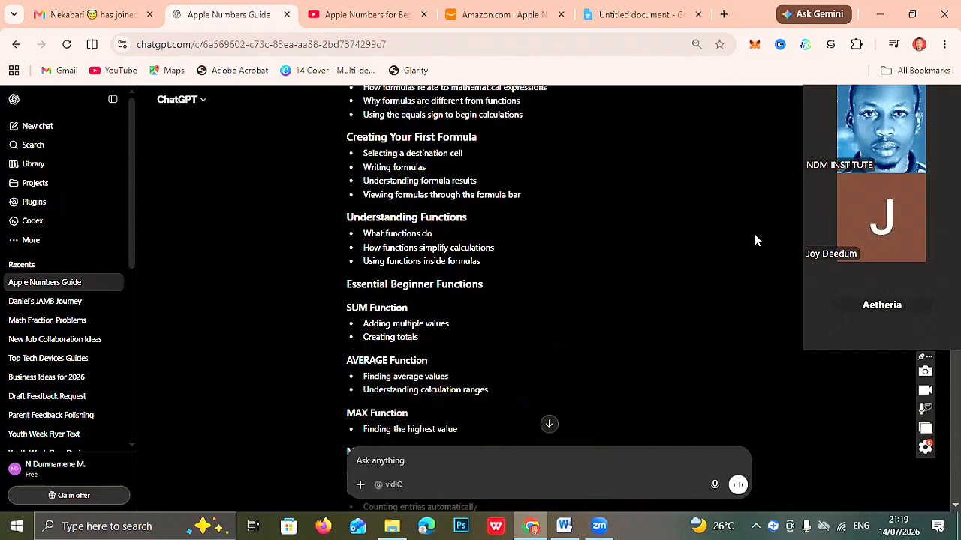
scroll(755, 240, "up", 8)
scroll(755, 240, "up", 5)
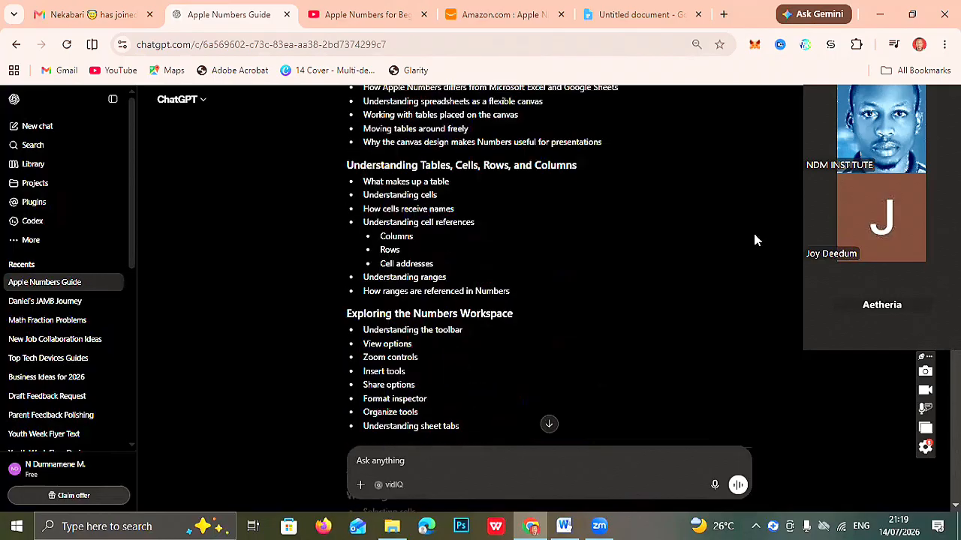
scroll(755, 240, "up", 2)
scroll(755, 240, "up", 3)
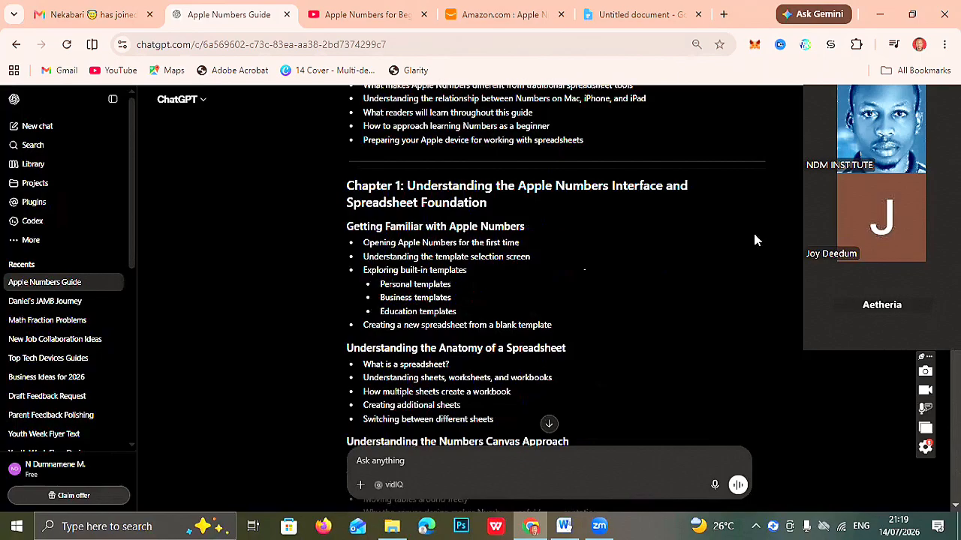
scroll(755, 239, "up", 6)
scroll(716, 248, "down", 2)
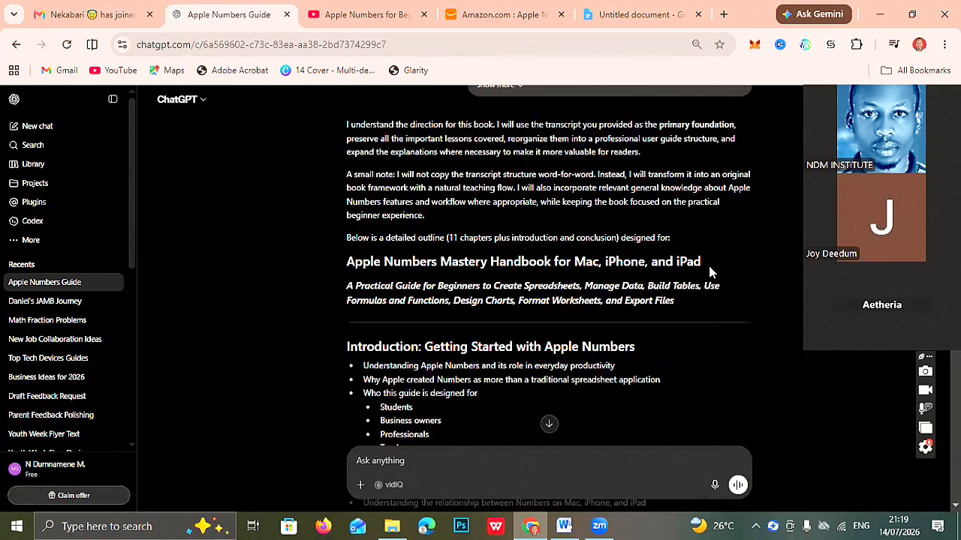
left_click_drag(600, 257, 338, 259)
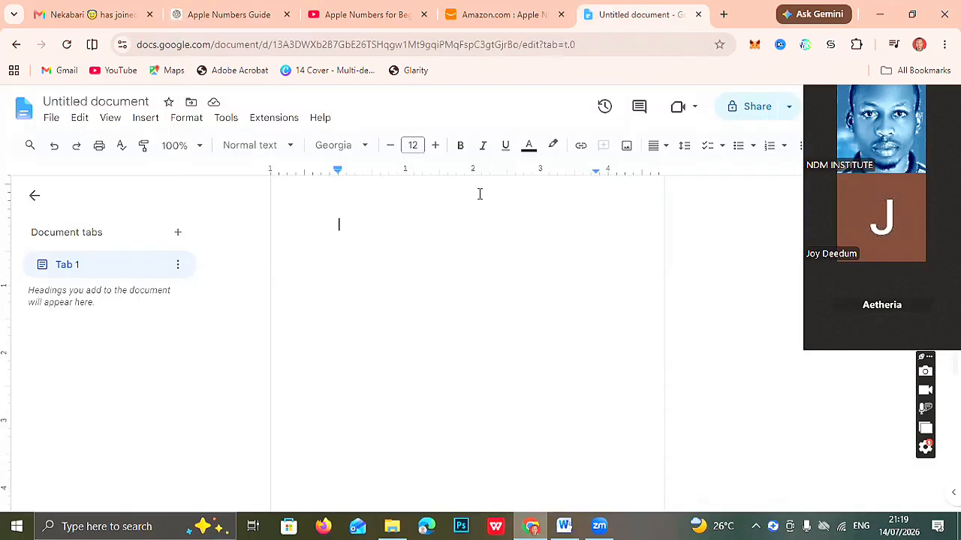
key("ctrl+v")
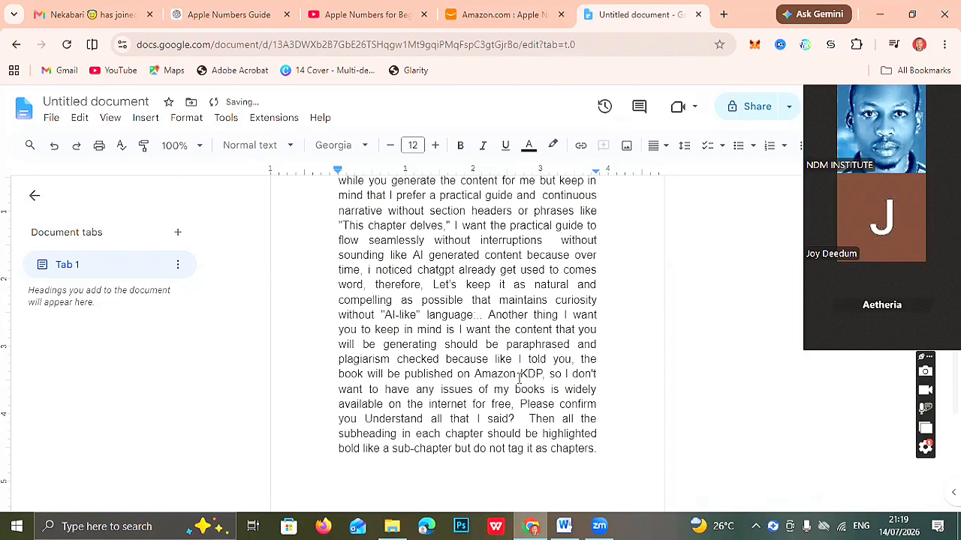
key("Return")
key("ctrl+z")
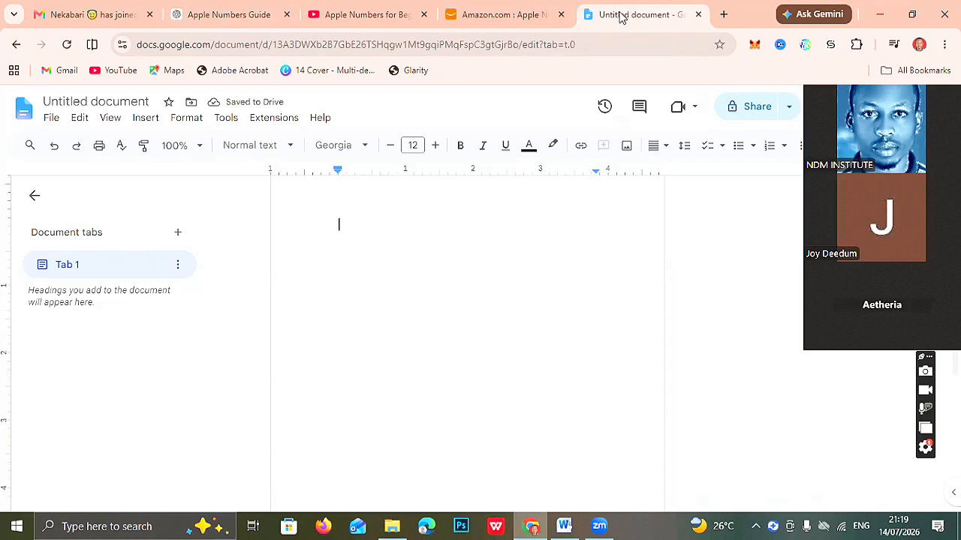
Place the manuscript's browser tab beside ChatGPT's and copy in the title "Apple Numbers Mastery Handbook for Mac, iPhone, and iPad", followed by blank lines.
key("ctrl+shift+Page_Up")
key("ctrl+shift+Page_Up")
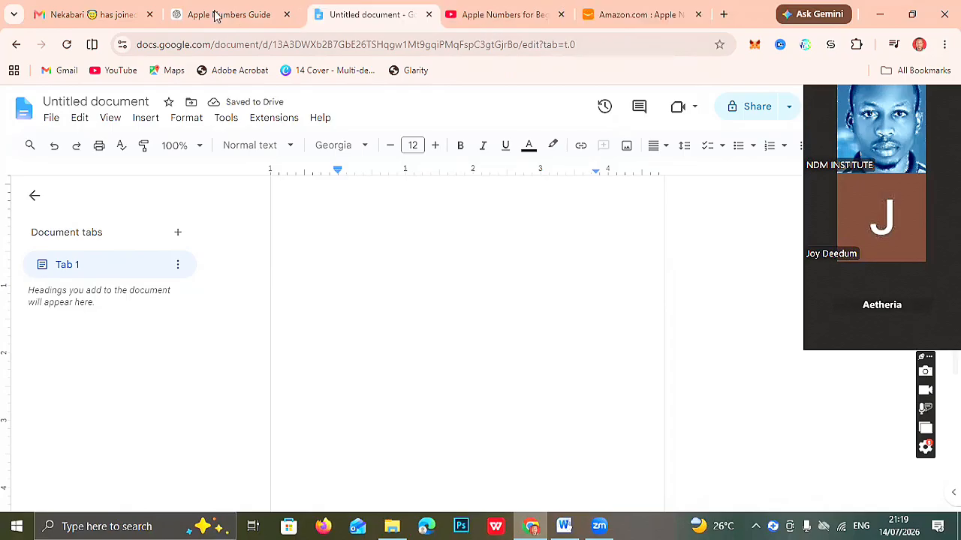
left_click(217, 15)
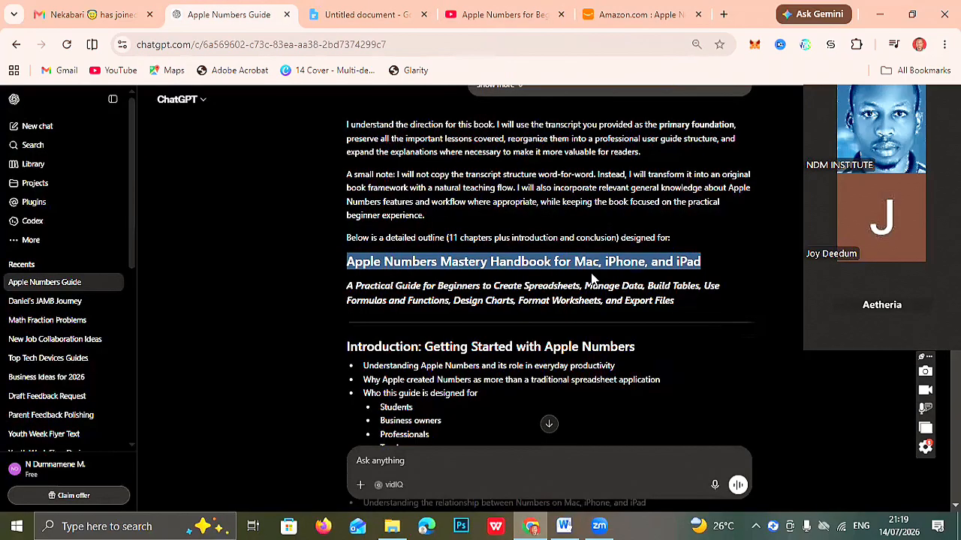
left_click(345, 9)
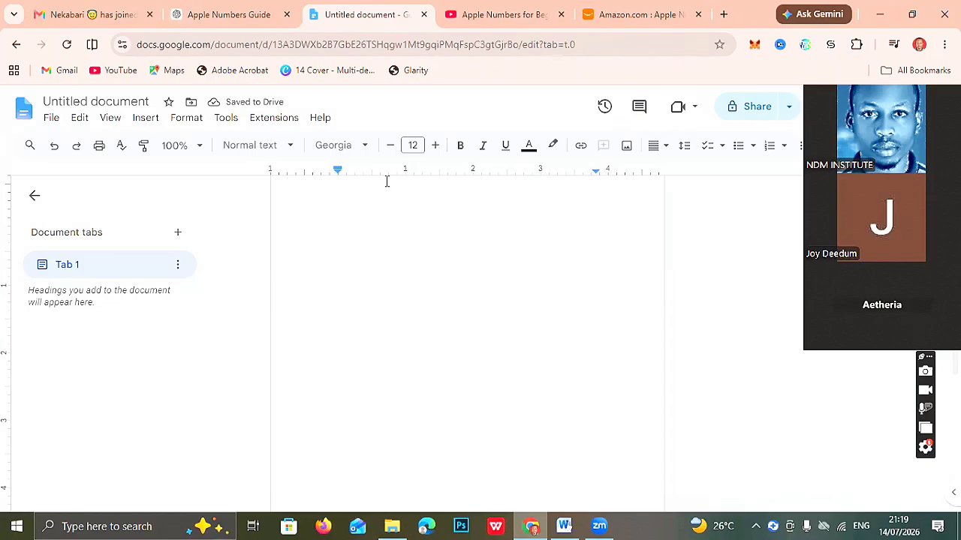
type("Apple Numbers Mastery Handbook for Mac, iPhone, and iPad")
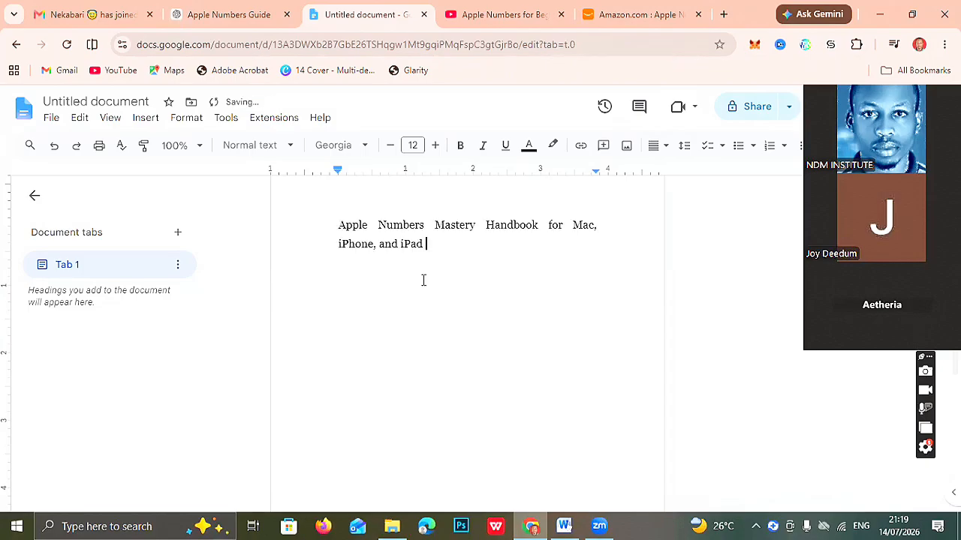
key("Return")
key("Return")
key("Return")
key("Return")
Copy the subtitle starting "A Practical Guide for Beginners to Create Spreadsheets" from the ChatGPT outline and return to the manuscript.
left_click(248, 24)
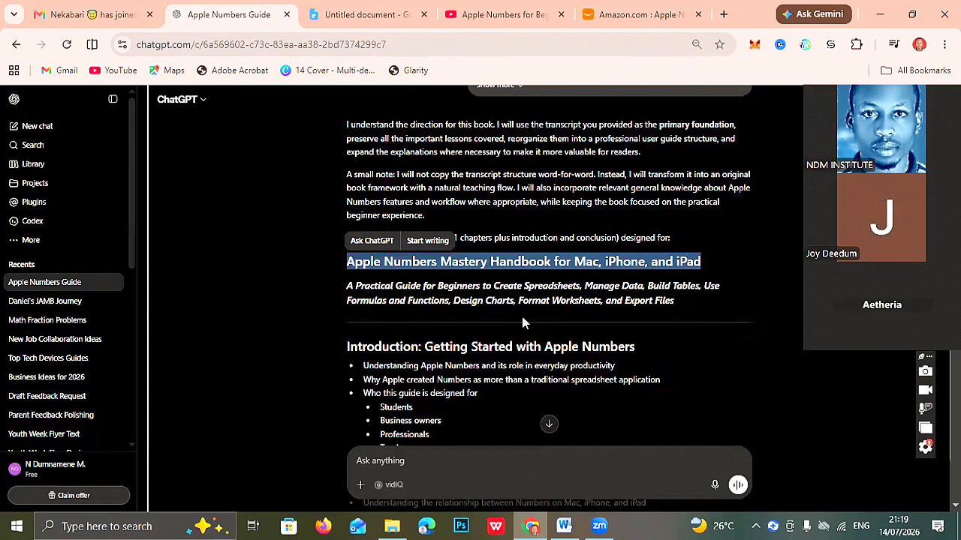
left_click(688, 315)
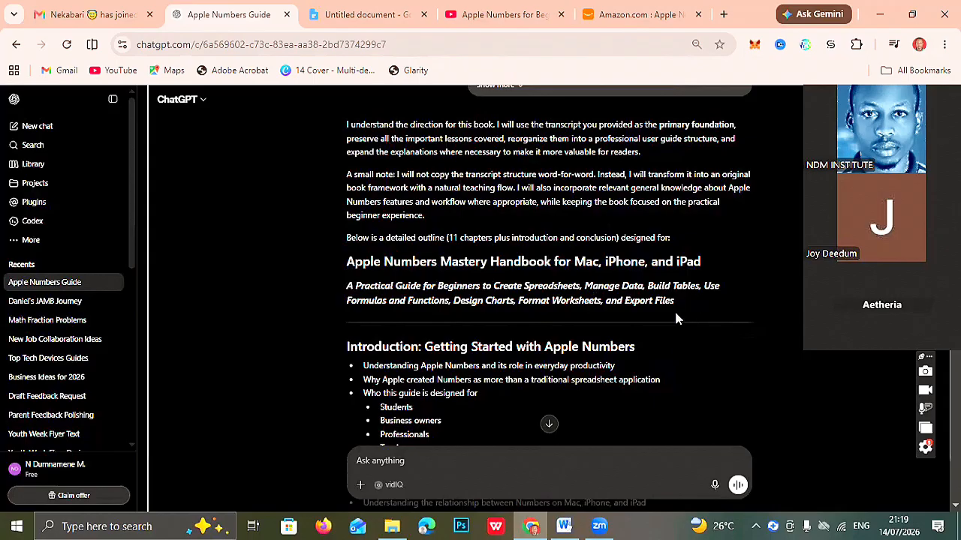
left_click_drag(675, 306, 332, 290)
key("ctrl+c")
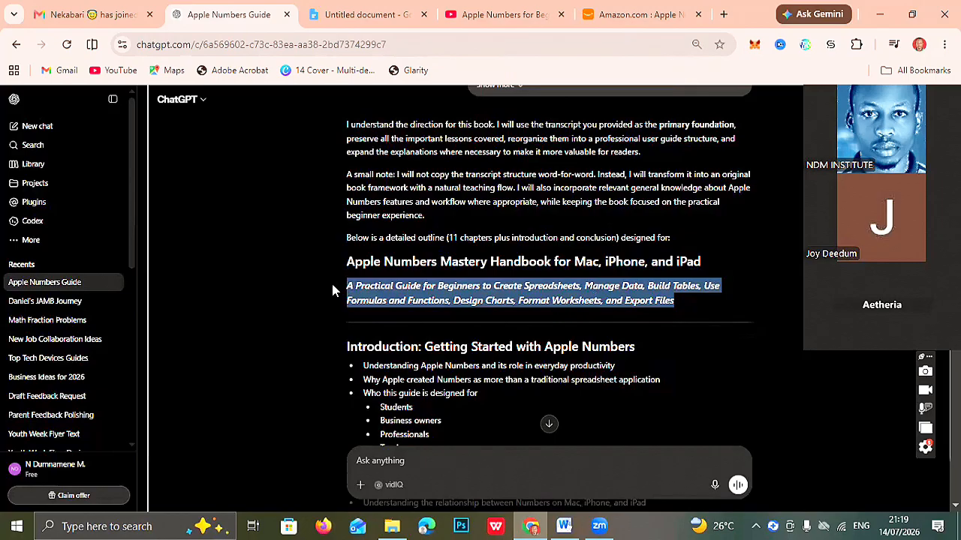
left_click(343, 9)
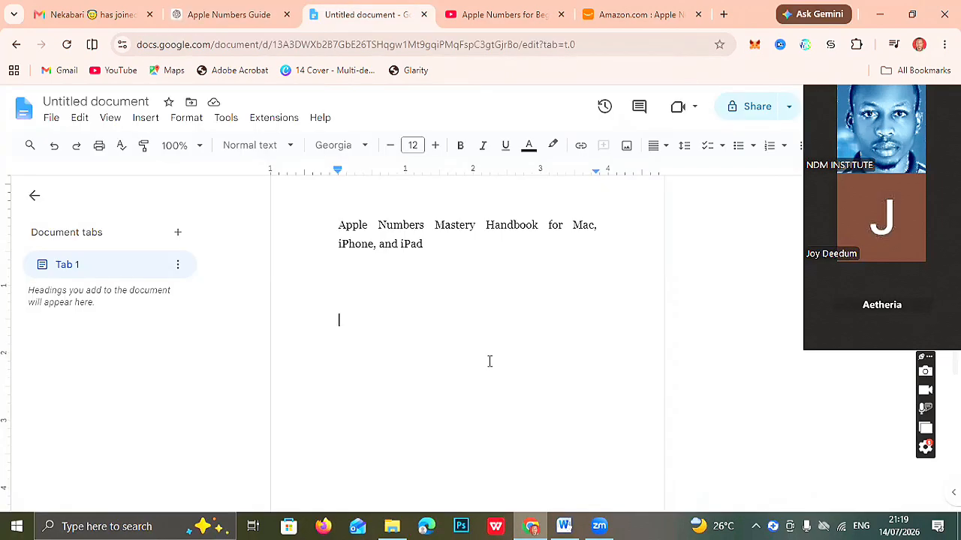
type("Apple Numbers Mastery Handbook for Mac, iPhone, and iPad")
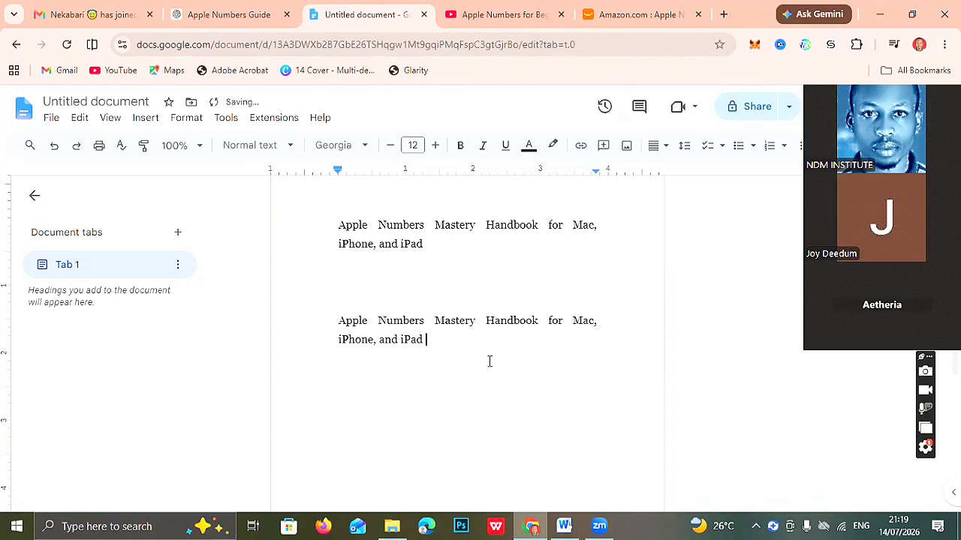
key("ctrl+a")
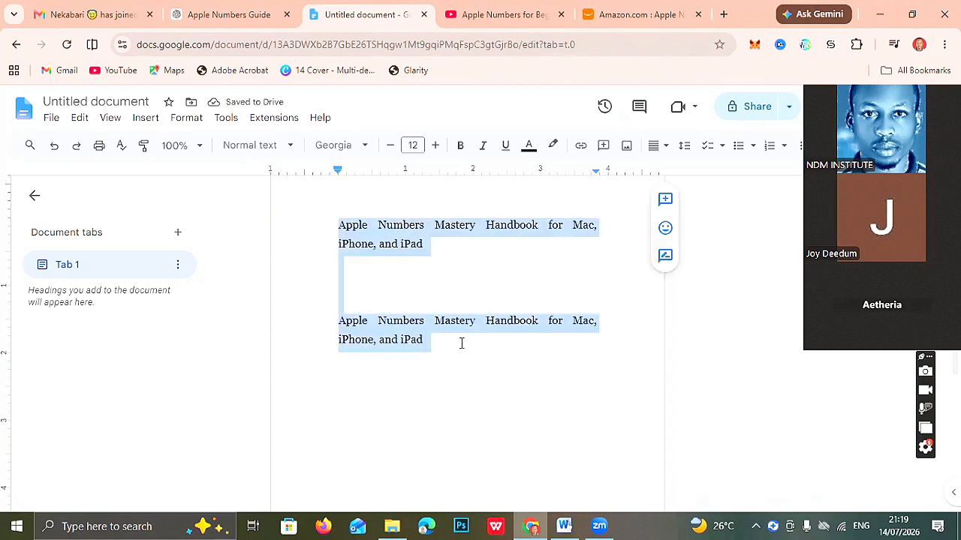
left_click(461, 342)
key("Return")
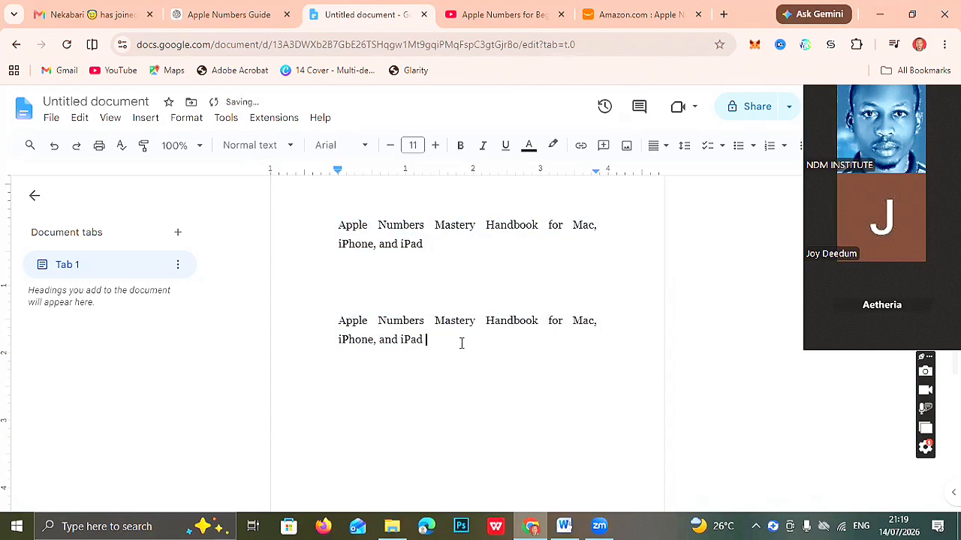
key("ctrl+z")
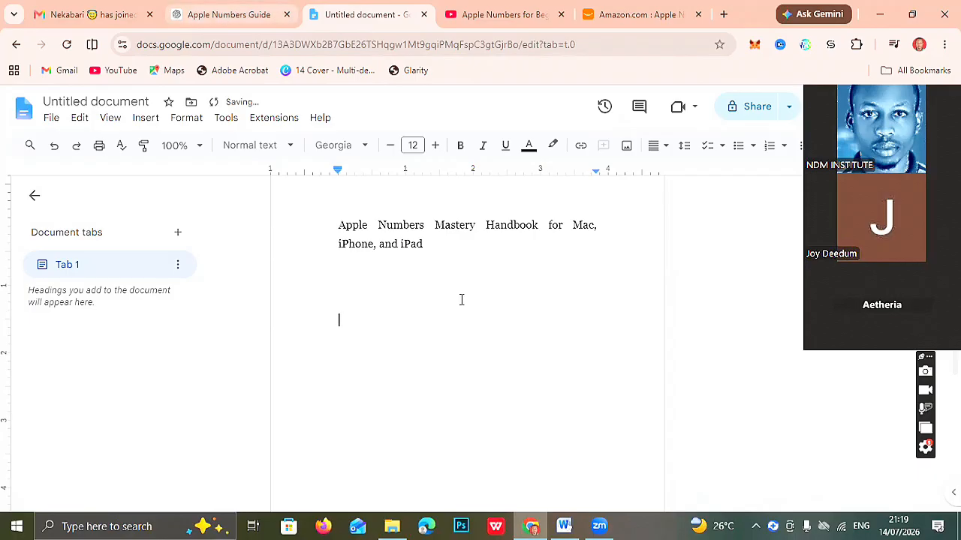
Copy the selected subtitle in ChatGPT again and paste it below the blank lines under the manuscript's title.
key("ctrl+shift+Tab")
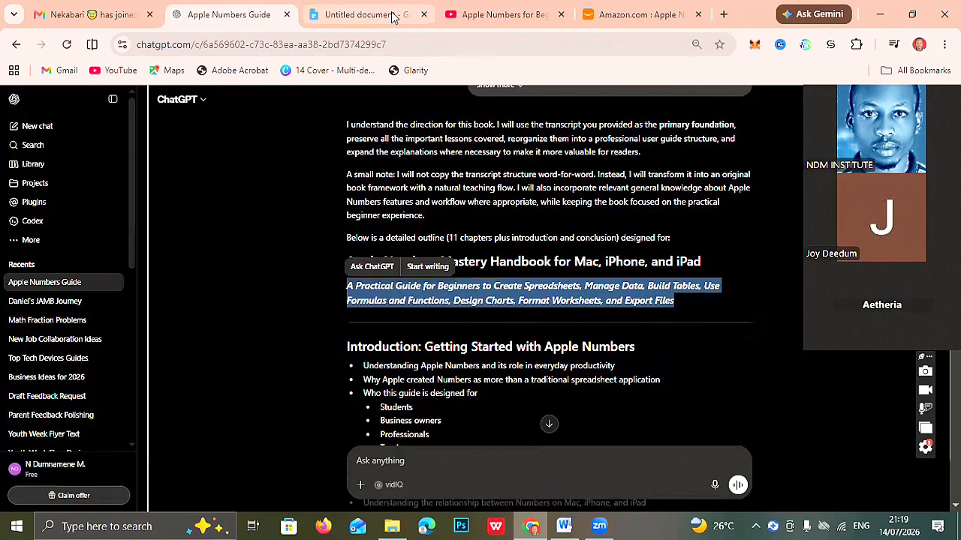
key("ctrl+Tab")
key("ctrl+v")
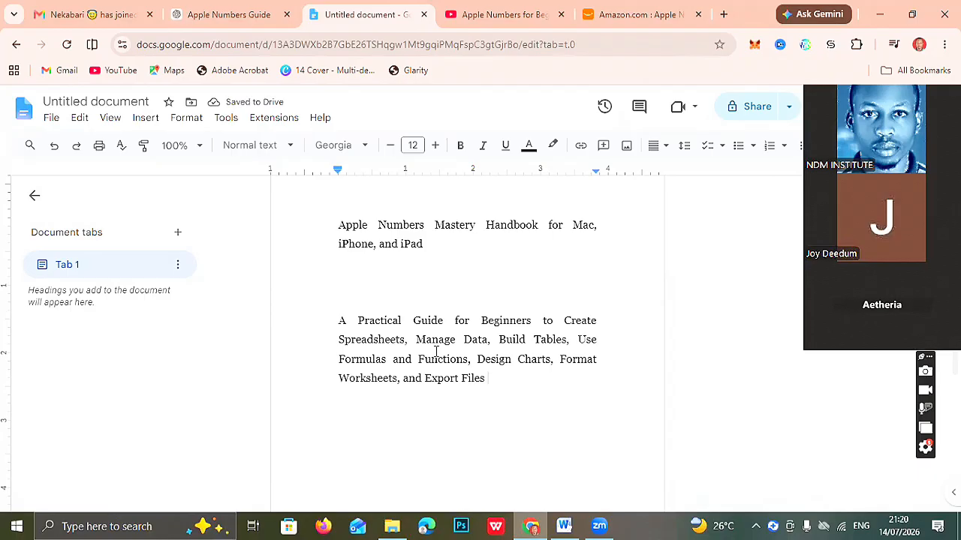
Center the book title at the beginning of the manuscript and make it bold.
triple_click(323, 223)
left_click(656, 148)
left_click(683, 173)
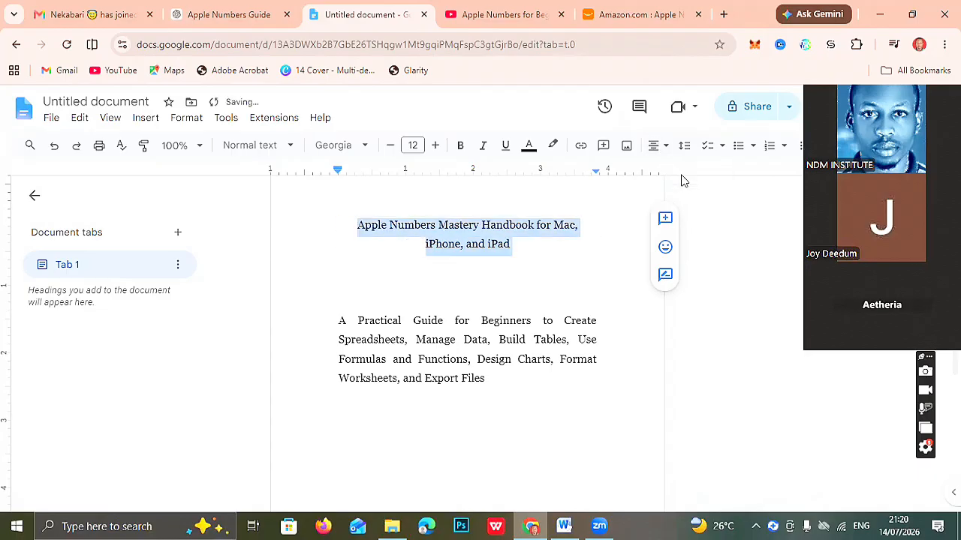
key("ctrl+b")
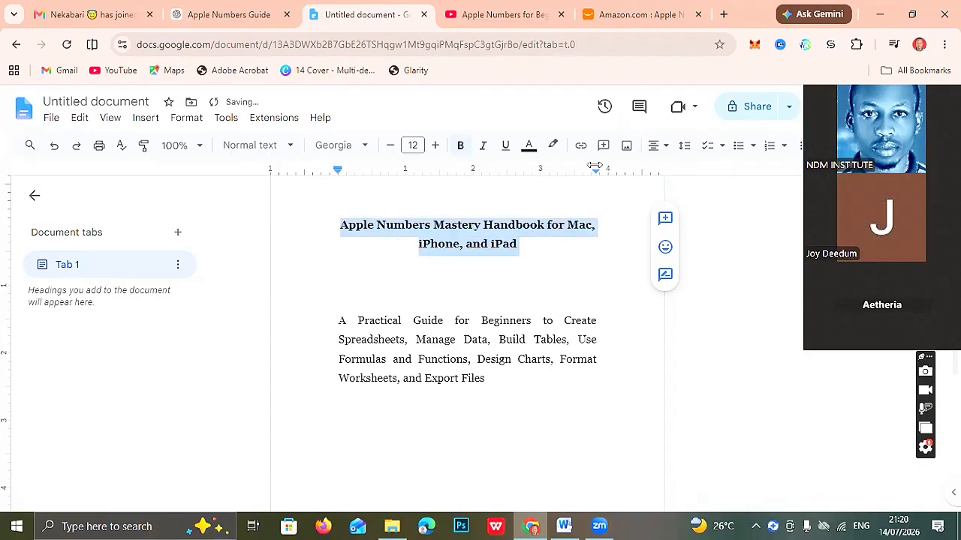
Set the book title's font size to 18.
left_click(433, 150)
left_click(434, 151)
left_click(433, 150)
left_click(432, 151)
left_click(433, 151)
left_click(432, 151)
left_click(432, 151)
left_click(433, 151)
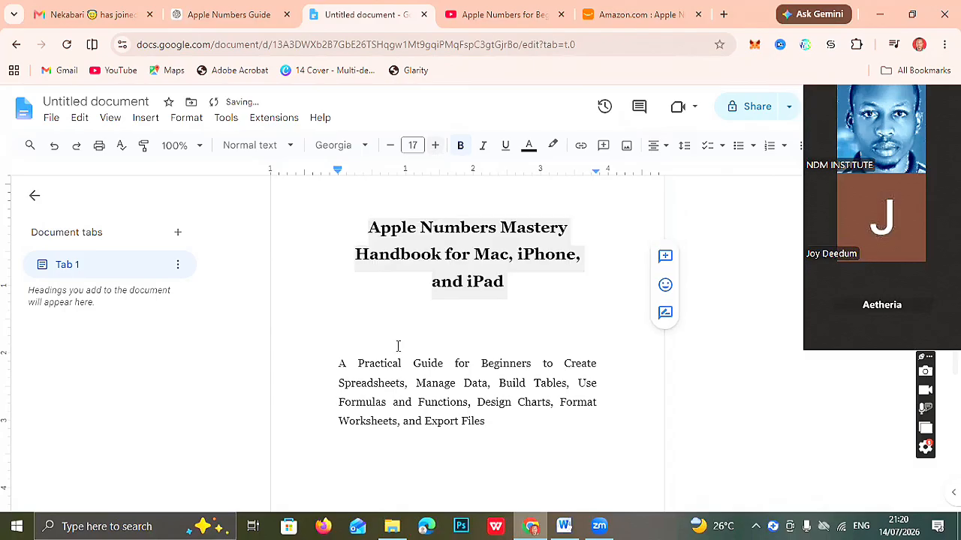
left_click(391, 150)
left_click(392, 152)
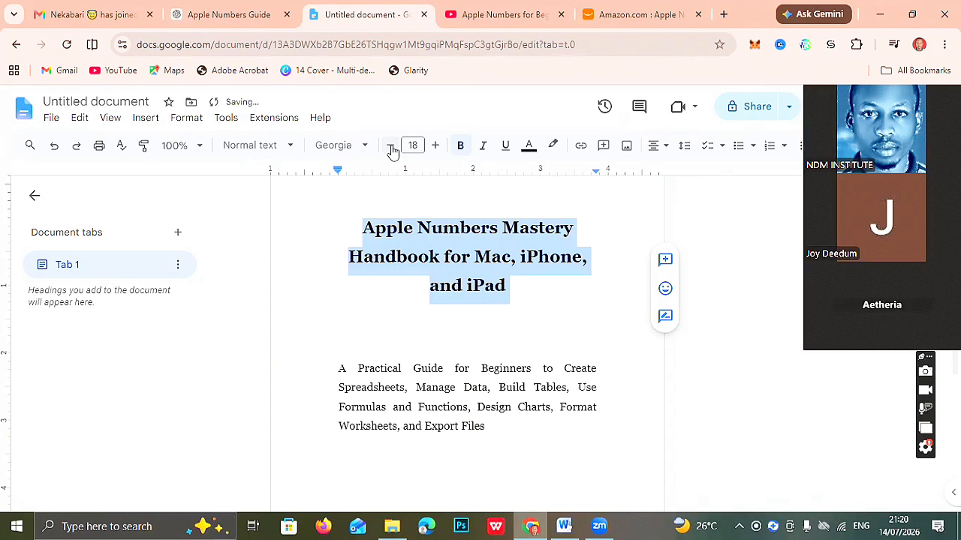
Set the title's font size to 17, and give the subtitle font size 13 and center alignment.
left_click(391, 150)
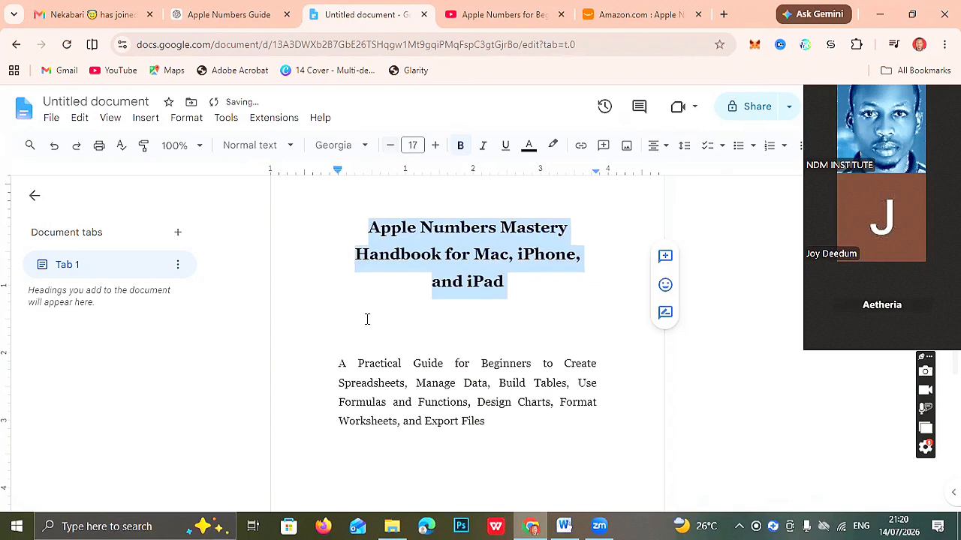
left_click(326, 368)
triple_click(326, 369)
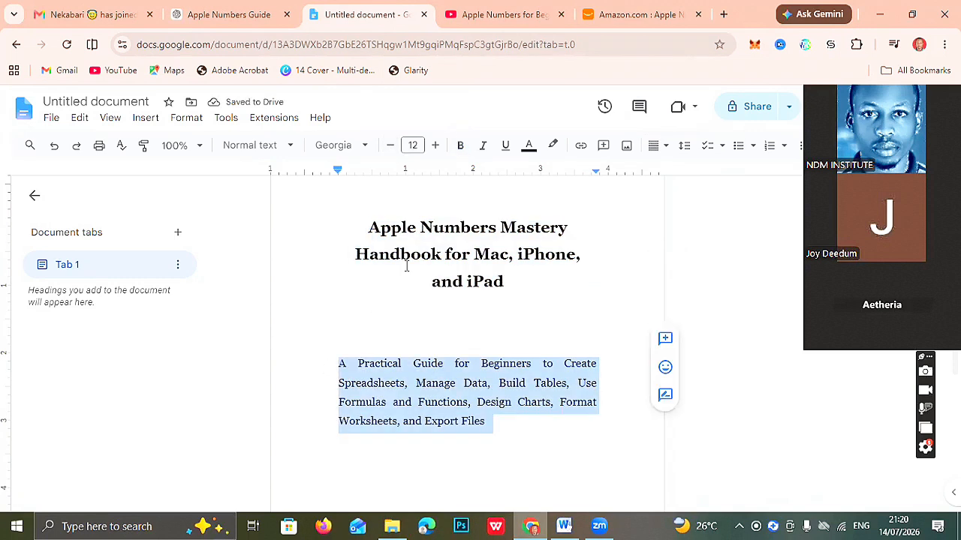
left_click(436, 145)
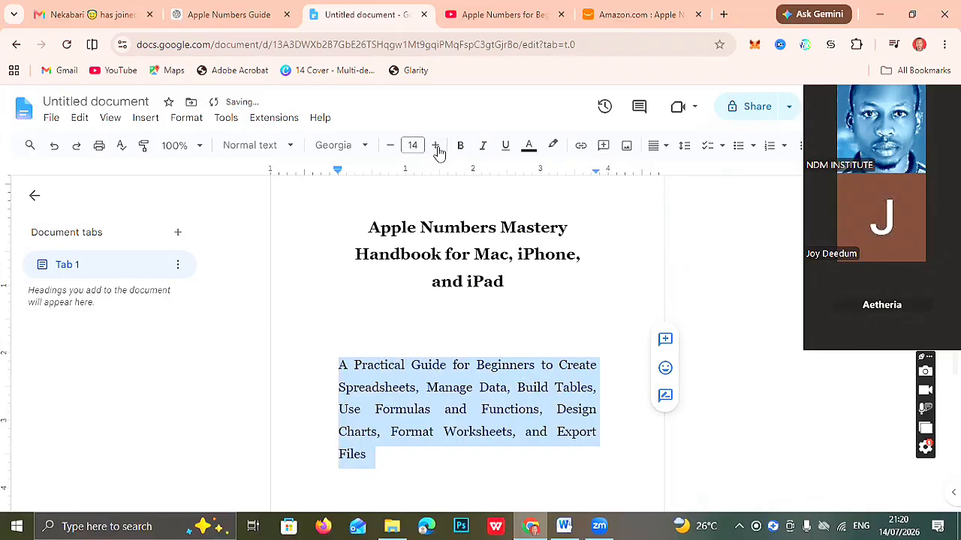
left_click(385, 150)
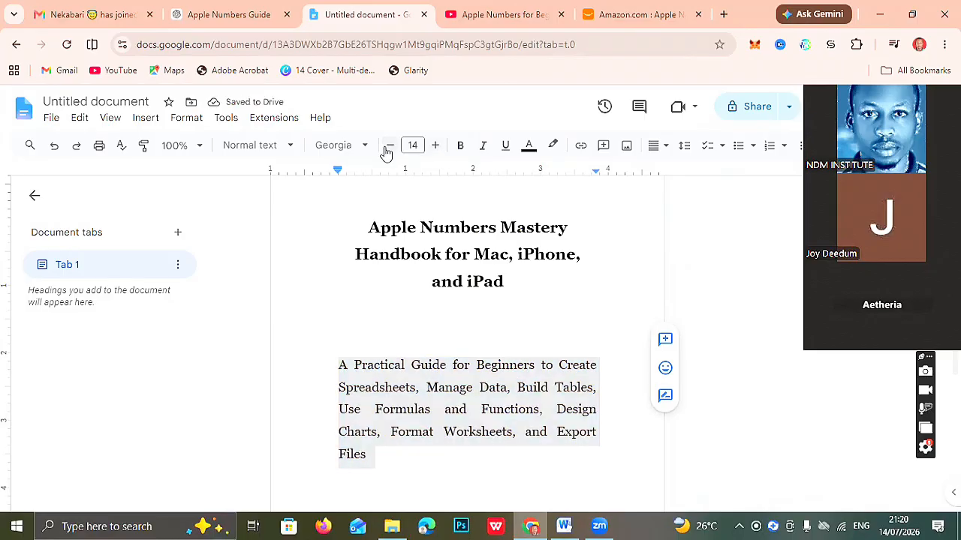
left_click(655, 147)
left_click(679, 171)
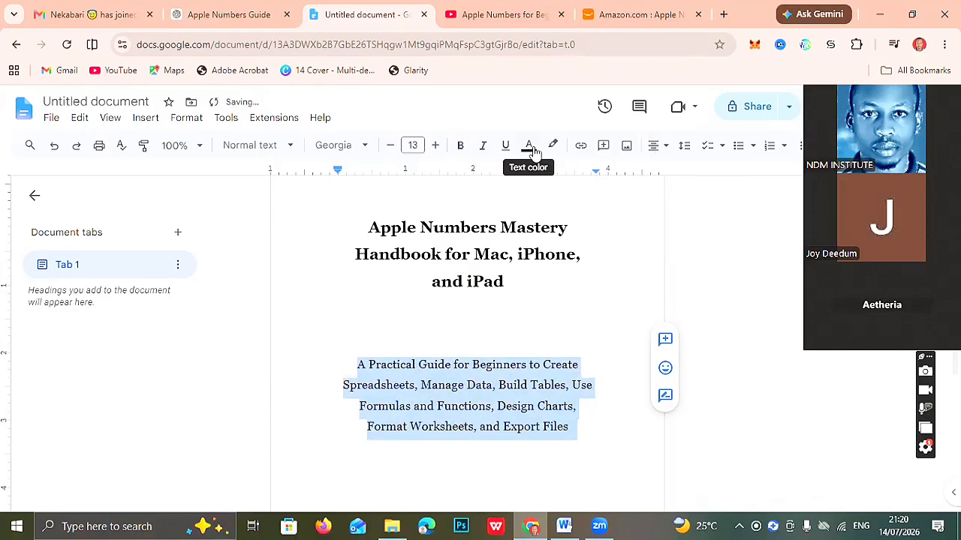
Highlight the subtitle in black and change its text color to white.
left_click(530, 147)
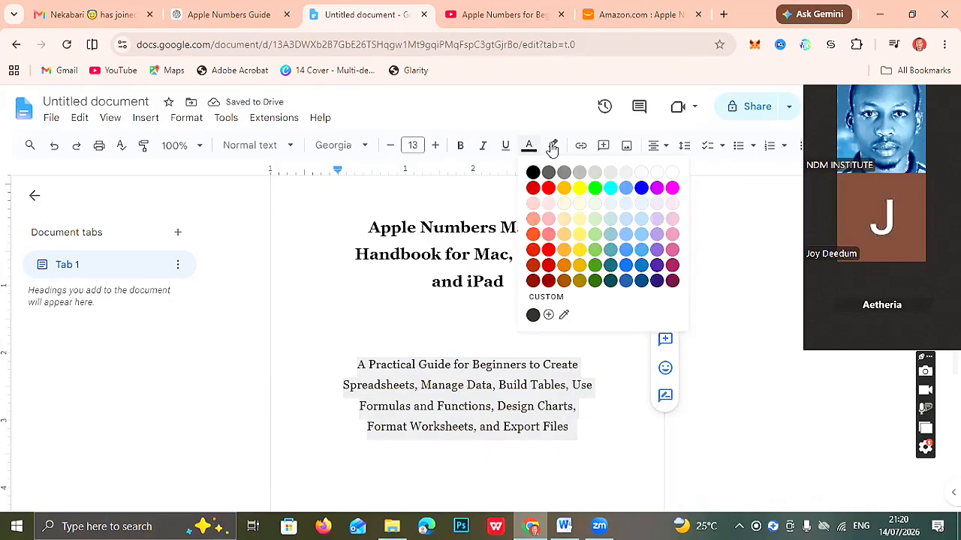
left_click(552, 147)
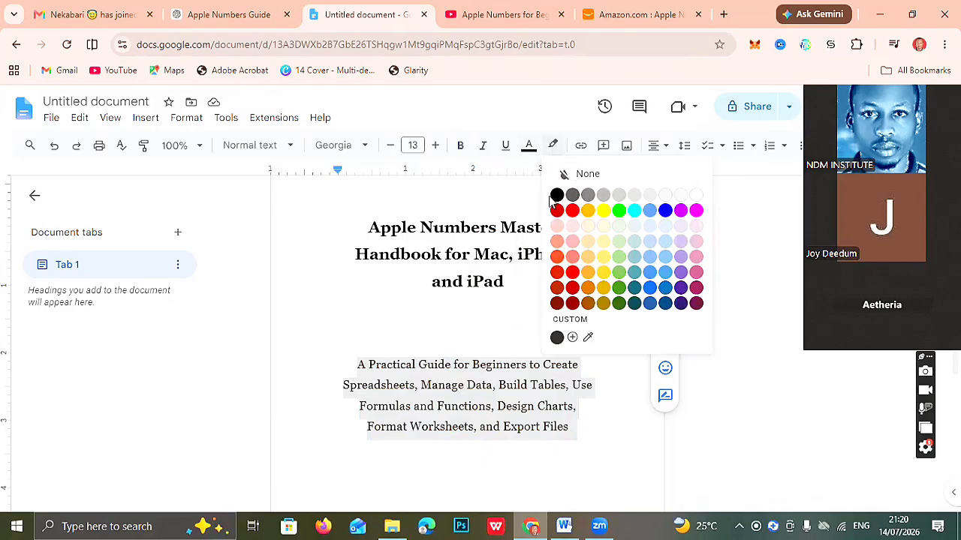
left_click(555, 195)
left_click(528, 148)
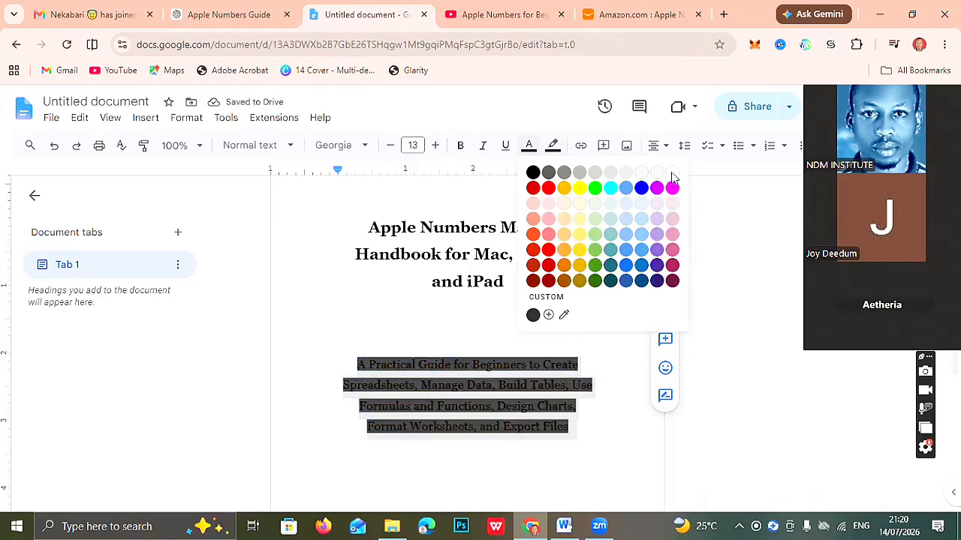
key("Escape")
left_click(504, 360)
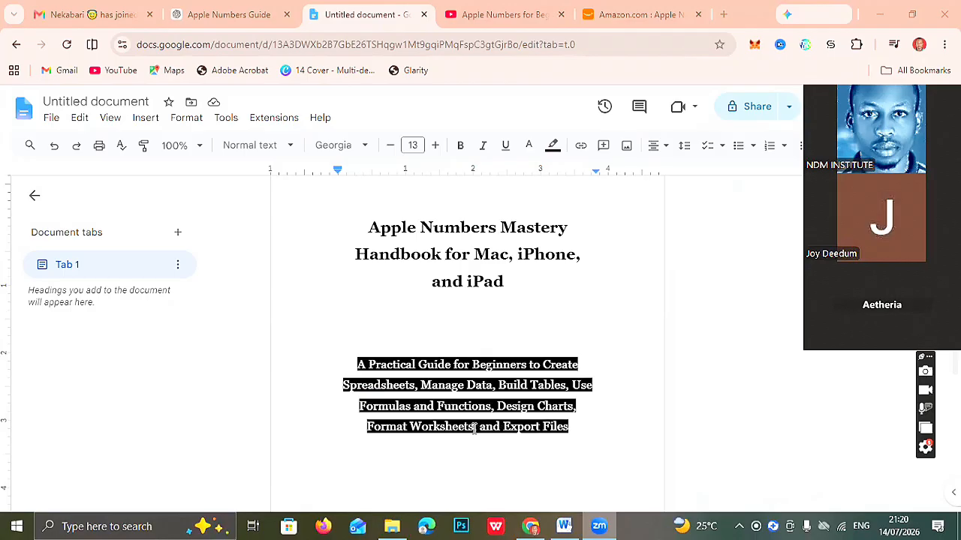
Shorten the subtitle by deleting the phrases "Format Worksheets," and "Build Tables,".
left_click_drag(477, 427, 366, 428)
key("BackSpace")
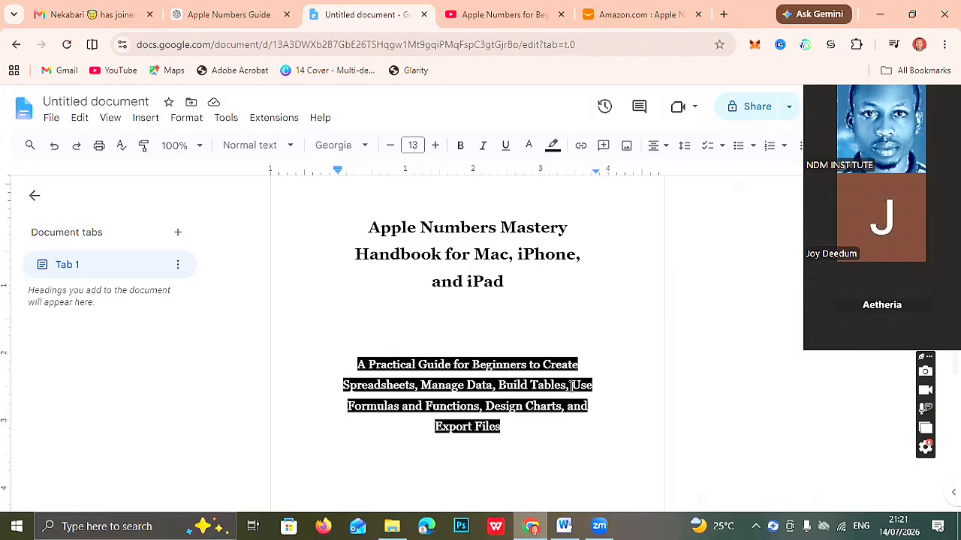
left_click_drag(569, 385, 498, 386)
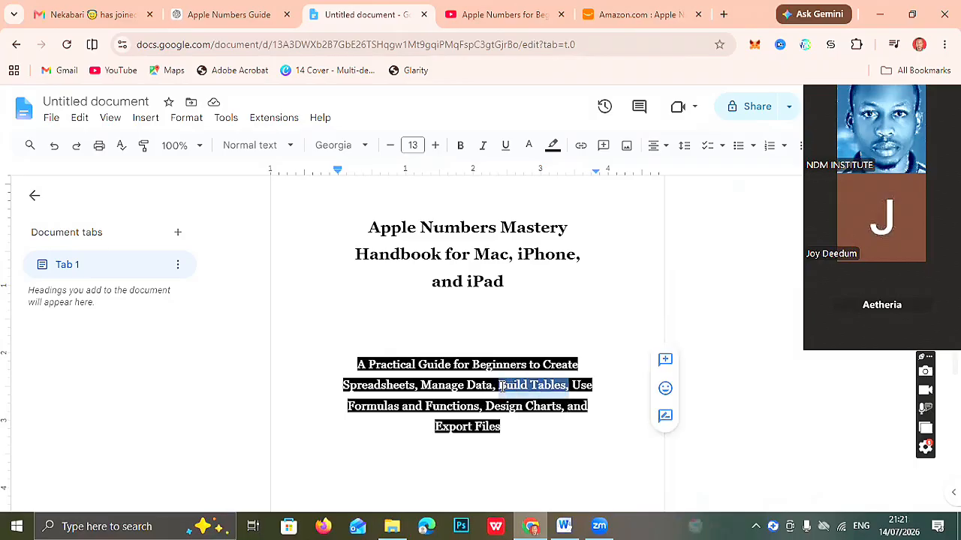
key("BackSpace")
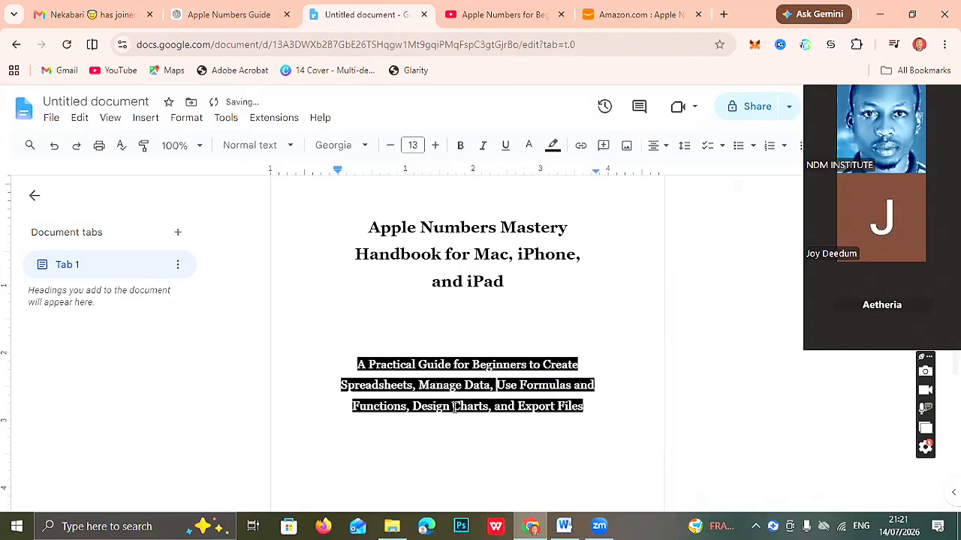
Remove the bold formatting from the book title, and apply it again.
left_click(511, 281)
left_click_drag(505, 281, 348, 225)
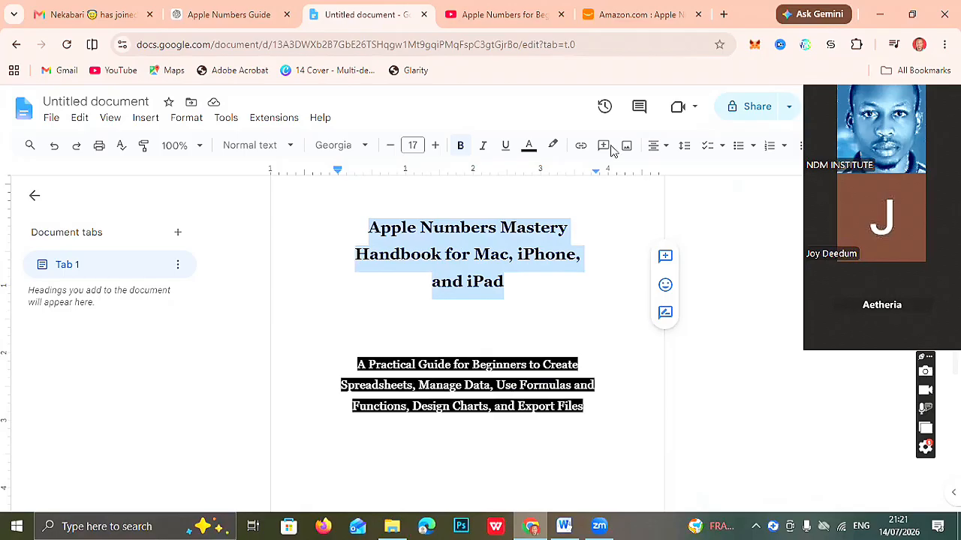
key("ctrl+b")
left_click(466, 307)
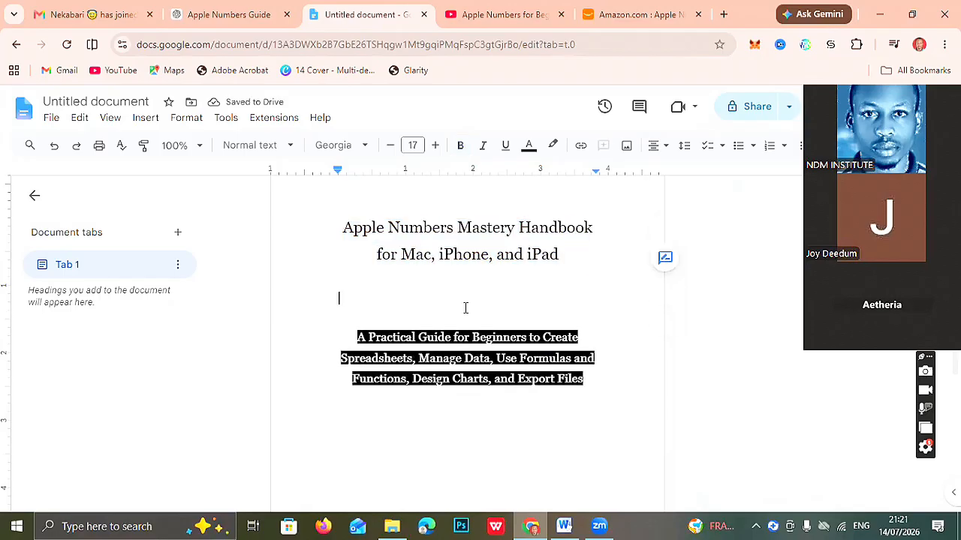
left_click(564, 256)
left_click(326, 234, "shift")
key("ctrl+b")
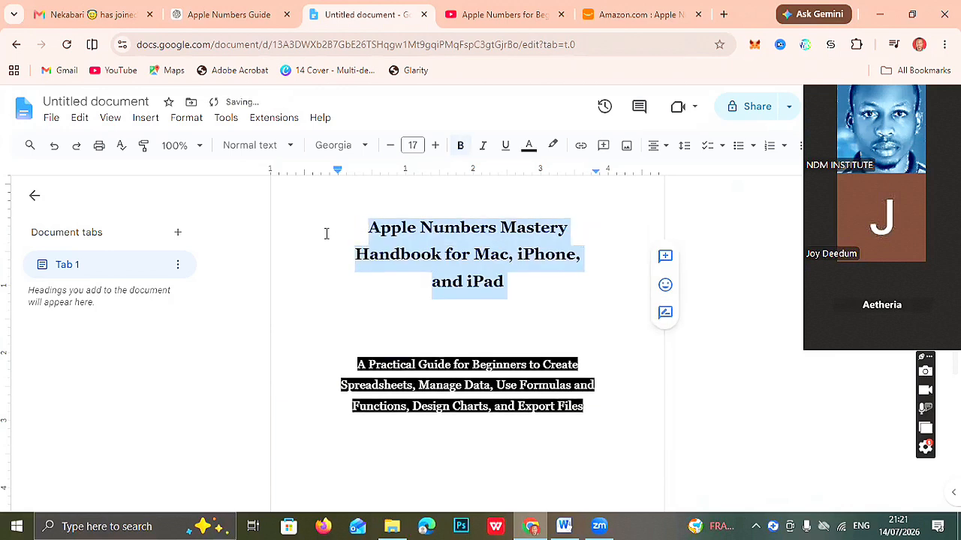
Try the book title at font size 19, and settle on size 18.
left_click(435, 144)
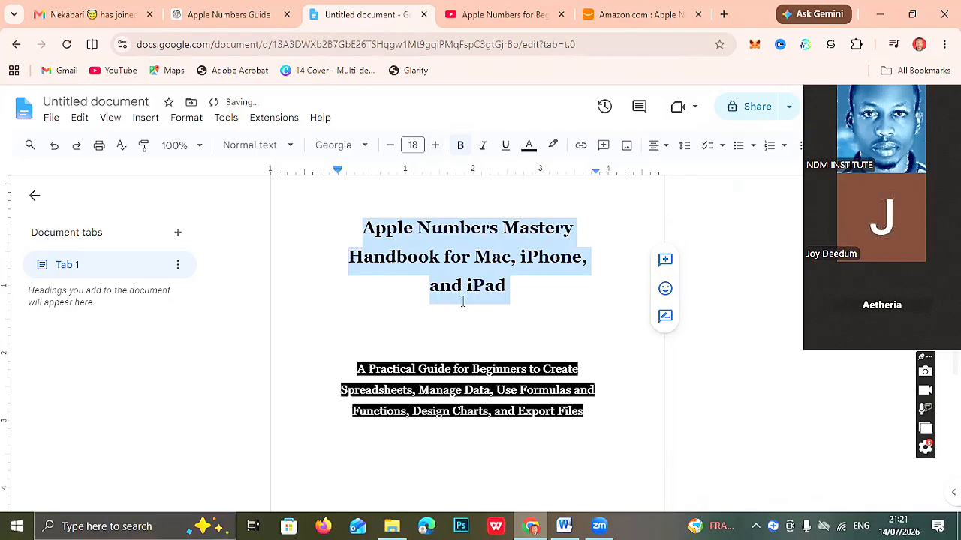
left_click(435, 145)
left_click(434, 144)
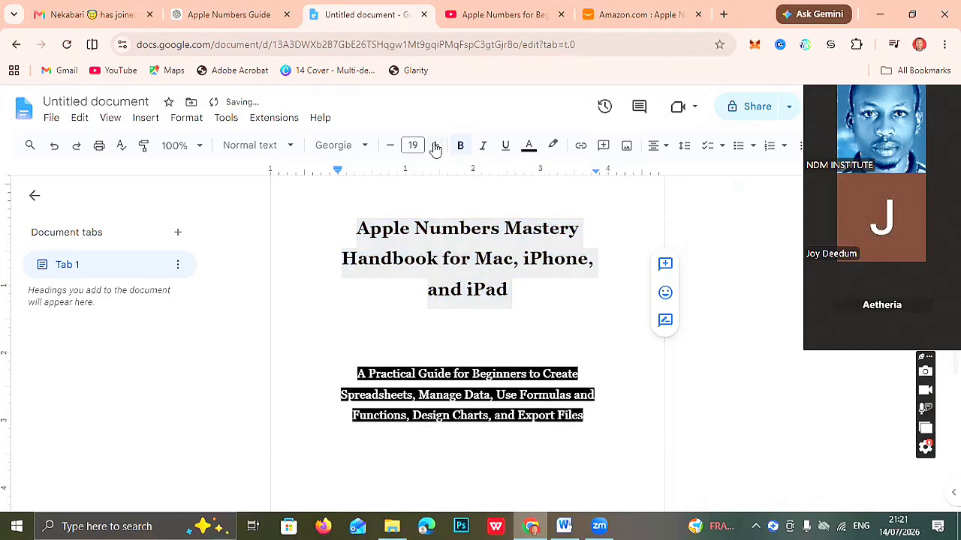
left_click(390, 145)
left_click(389, 146)
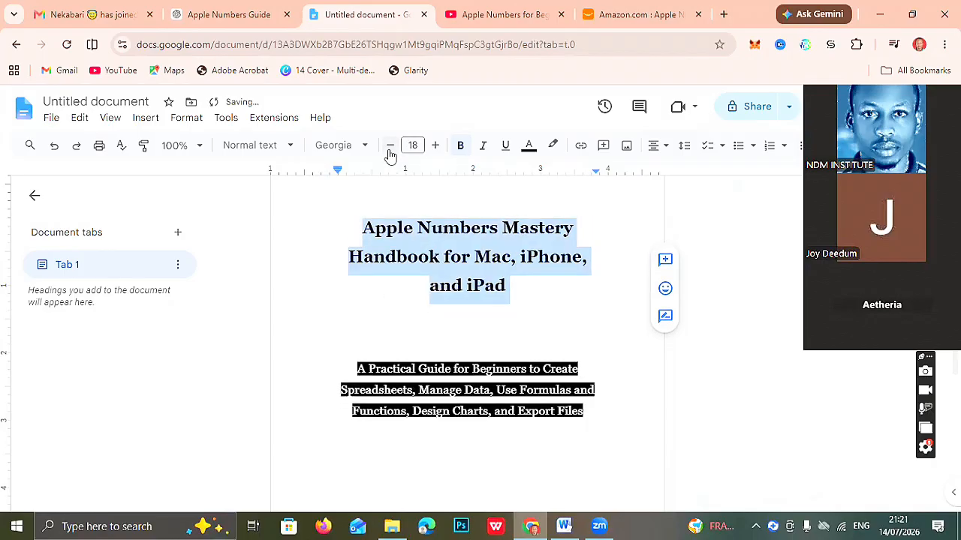
Place the cursor after the subtitle, set the highlight color to None and open the text color choices.
left_click(444, 465)
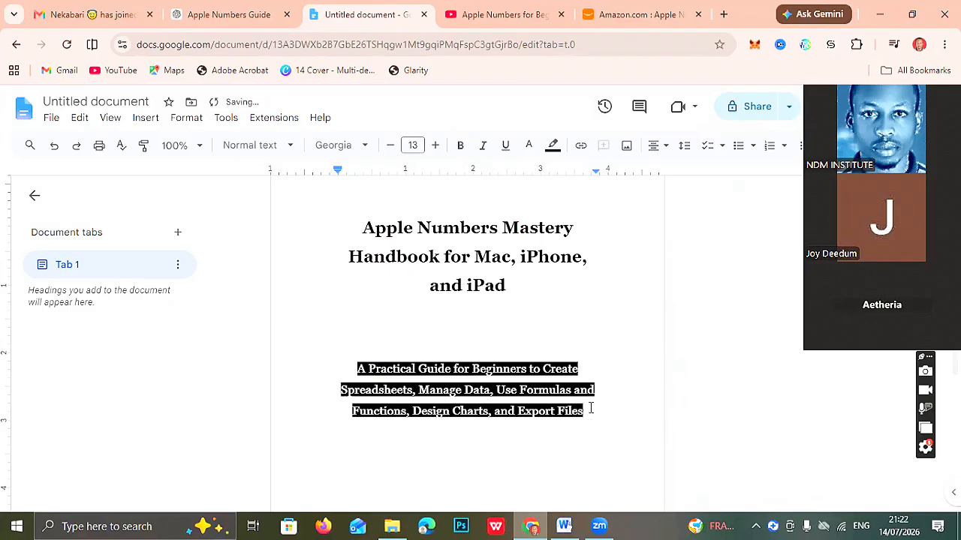
scroll(591, 407, "down", 1)
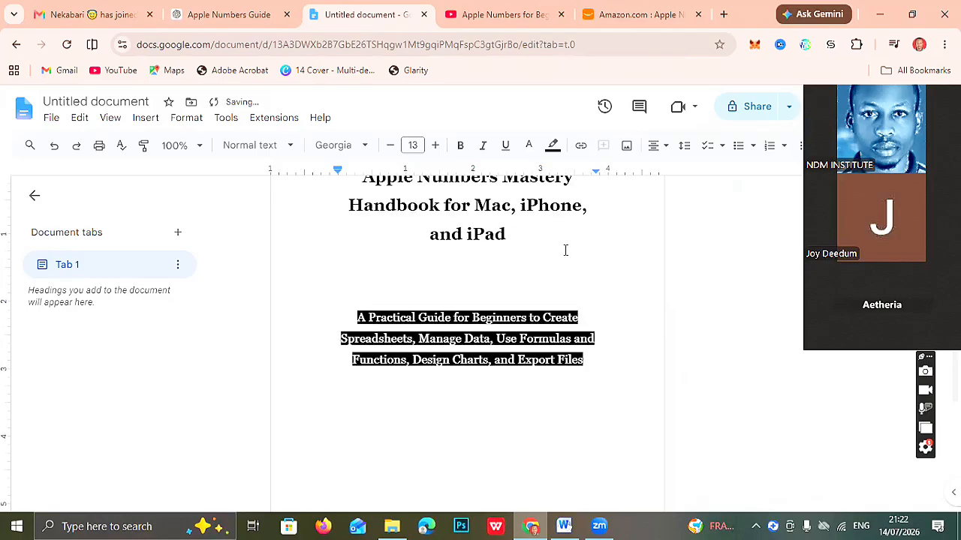
left_click(552, 146)
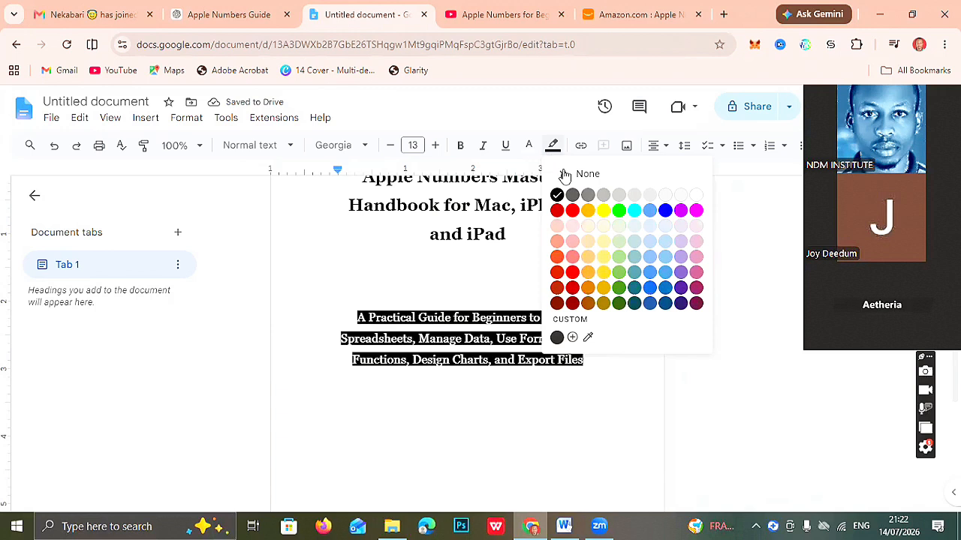
left_click(575, 175)
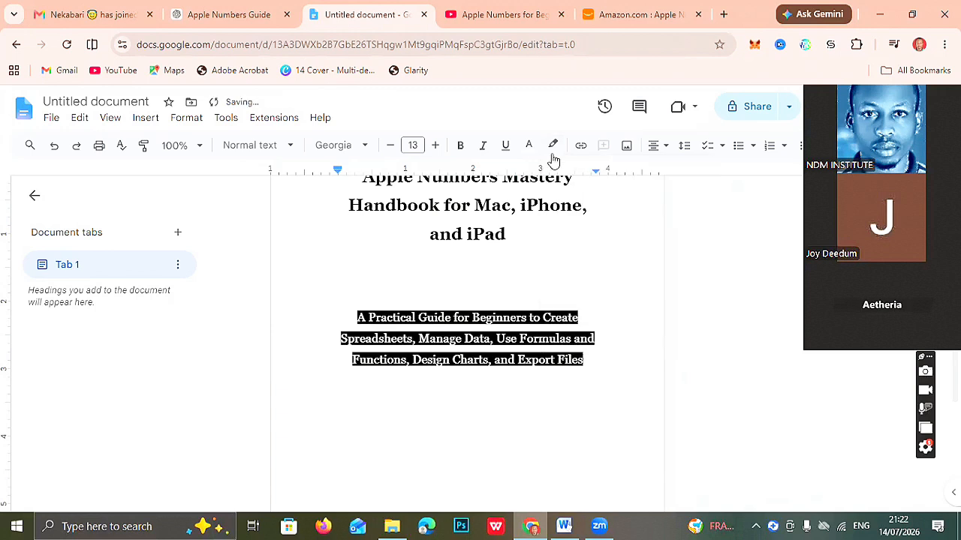
left_click(530, 147)
Add blank lines below the subtitle and enter the author's name near the end of the page in bold, size 15.
left_click(467, 481)
key("Return")
key("Return")
key("Return")
key("Return")
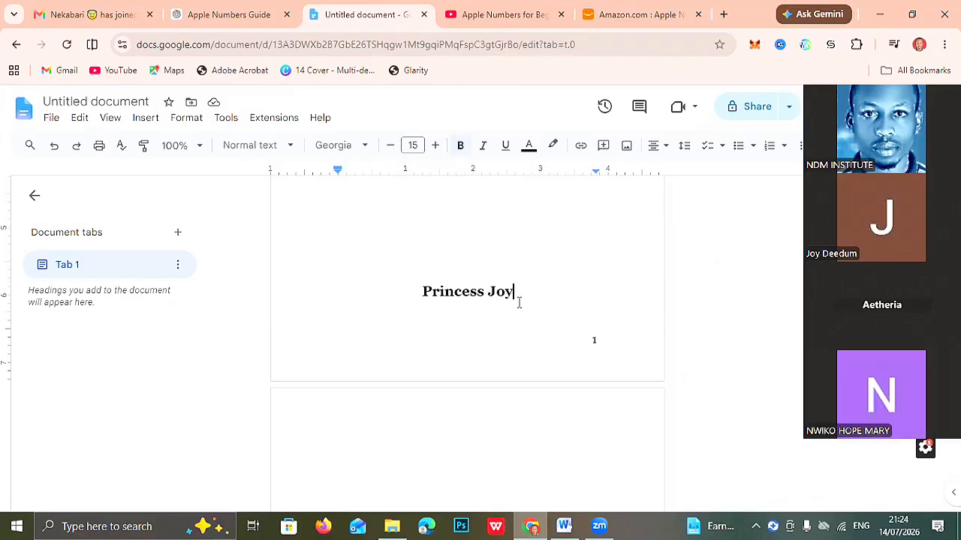
Start a justified line at font size 12 on the second page and enter "Copyright" there.
key("Return")
left_click(657, 147)
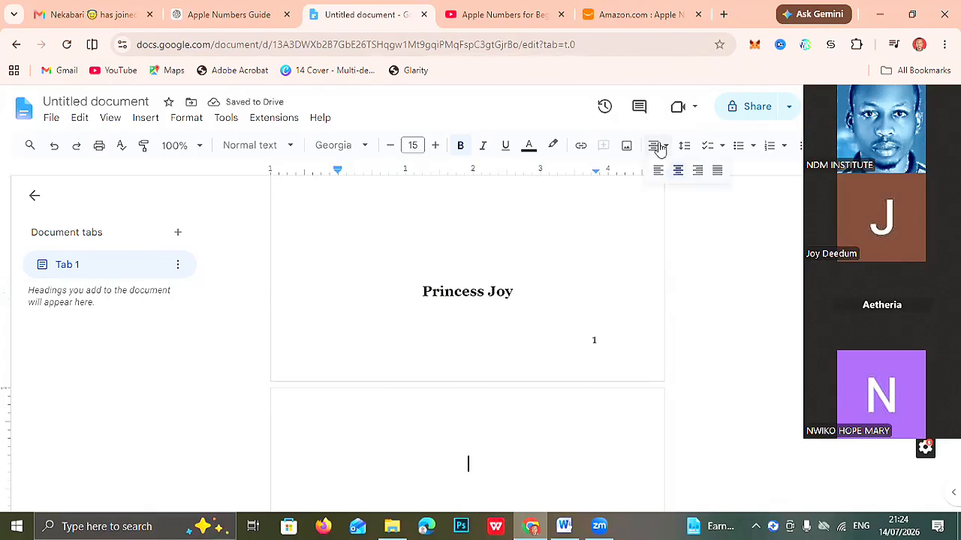
left_click(718, 172)
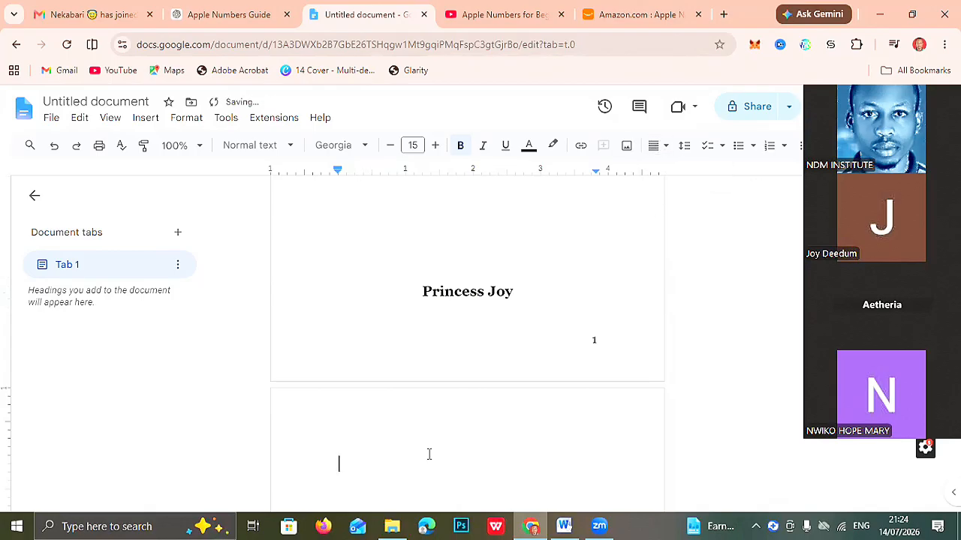
left_click(391, 145)
left_click(392, 145)
left_click(391, 145)
type("Copyright")
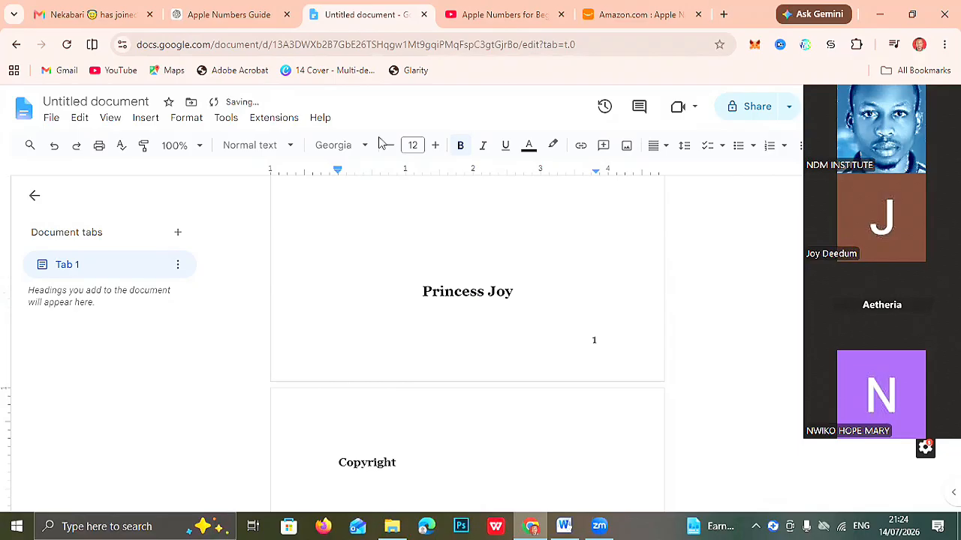
Open the "History of Tesla" document in a new browser tab and go to its copyright page.
left_click(721, 15)
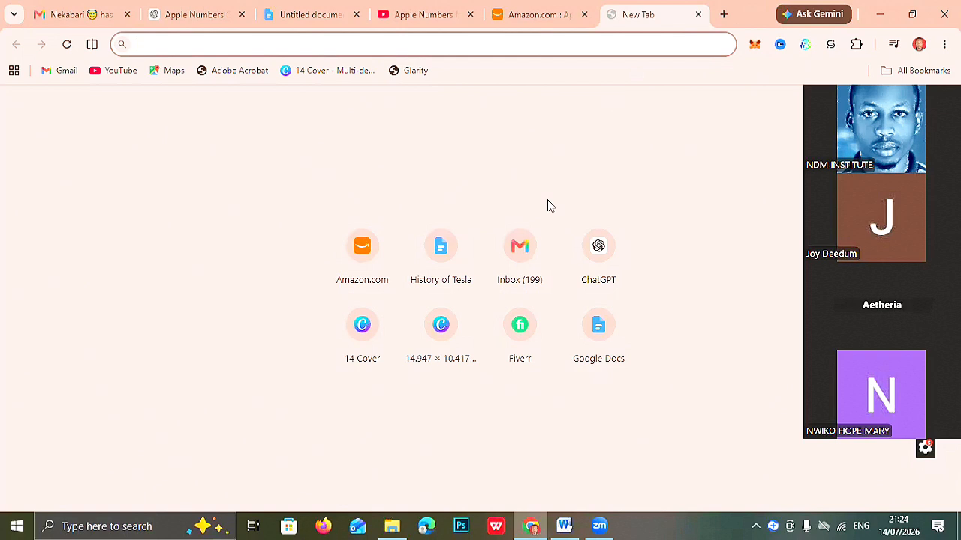
left_click(454, 256)
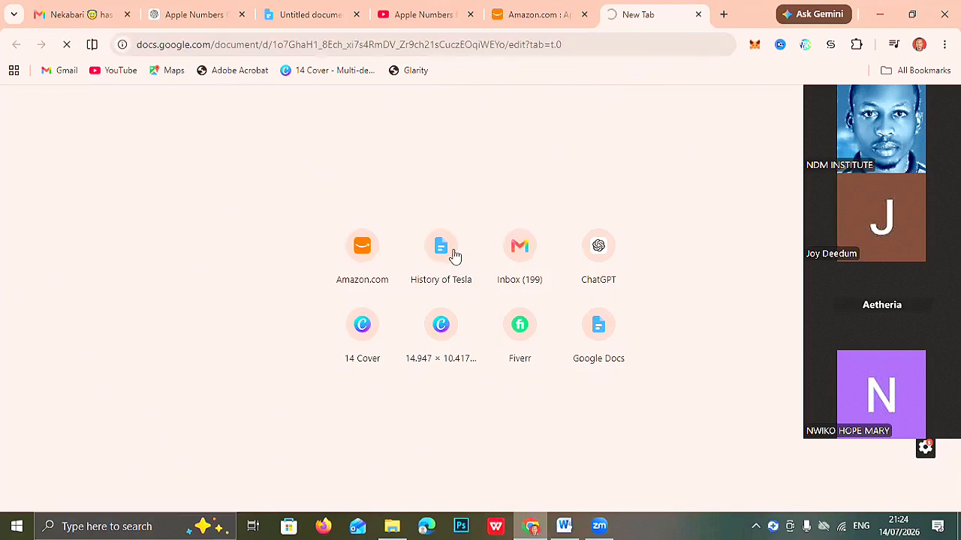
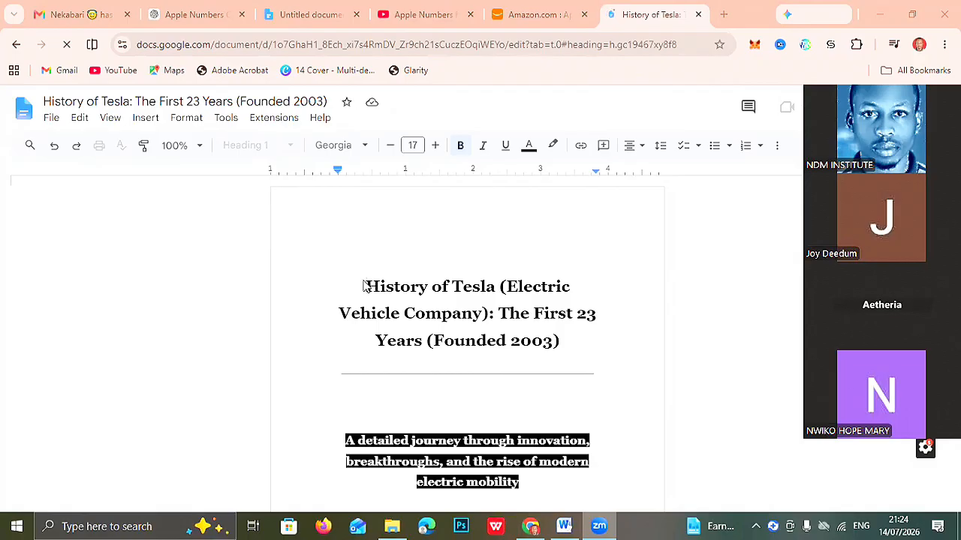
left_click(418, 341)
key("Down")
key("Page_Down")
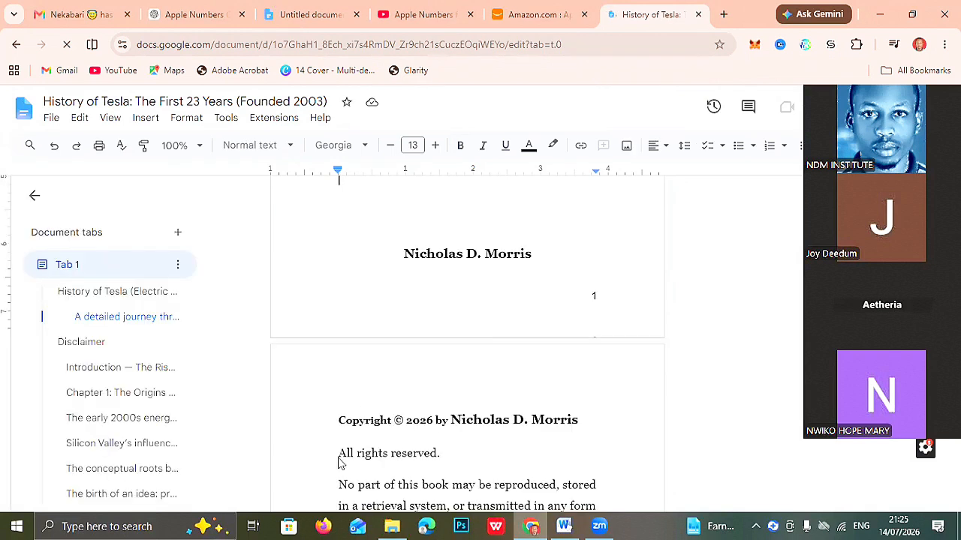
Copy the whole copyright notice, from the "Copyright © 2026" line through the paragraph ending "in critical reviews.".
left_click(339, 475)
triple_click(339, 475)
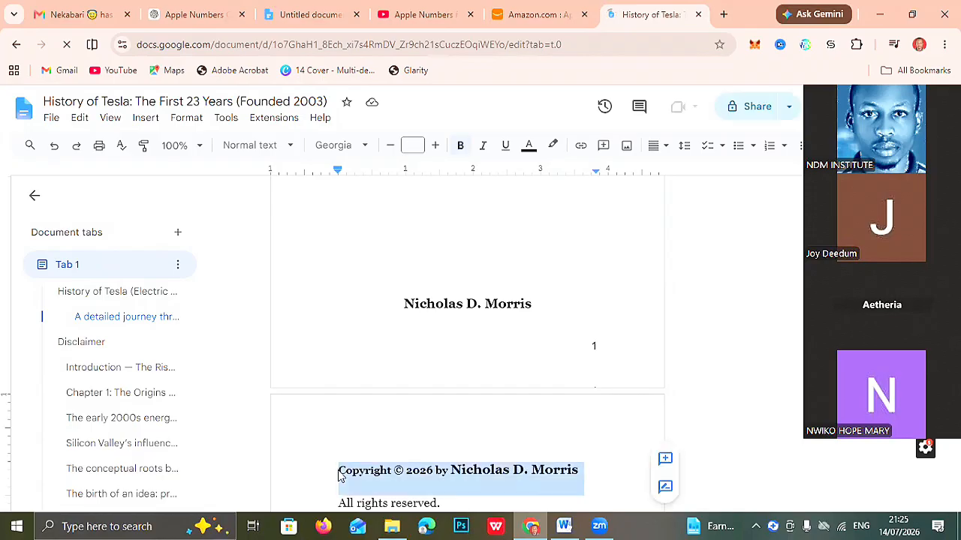
key("shift+Down")
key("shift+Down")
key("shift+Down")
key("shift+Down")
key("shift+Down")
key("shift+Down")
key("shift+Down")
key("shift+Down")
key("ctrl+c")
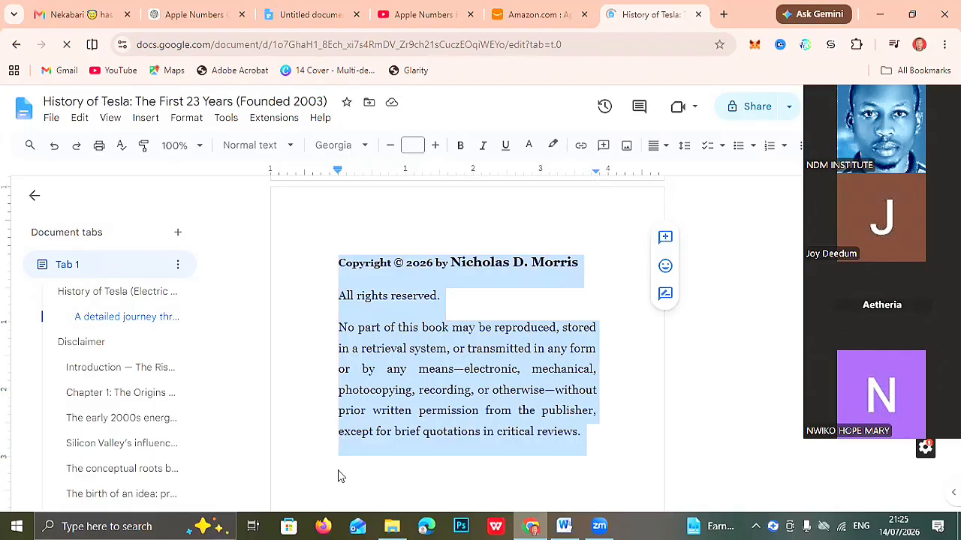
Return to the Apple Numbers manuscript and replace the word "Copyright" on the second page with the copied copyright notice.
left_click(313, 14)
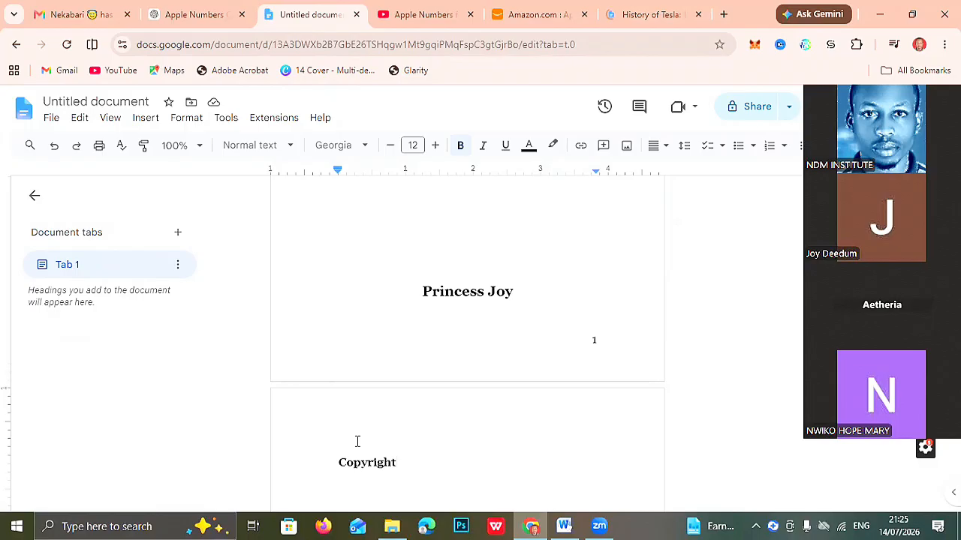
left_click_drag(406, 469, 306, 409)
key("BackSpace")
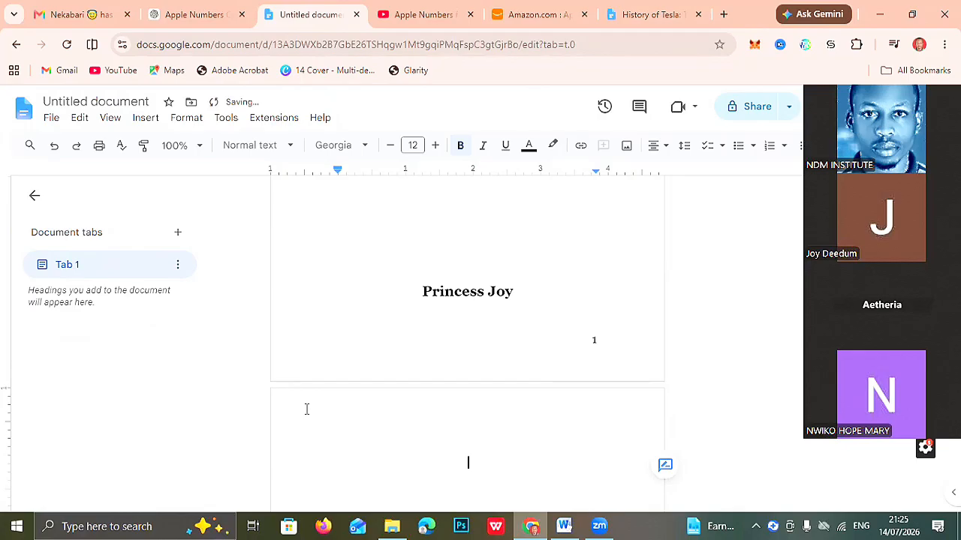
key("ctrl+v")
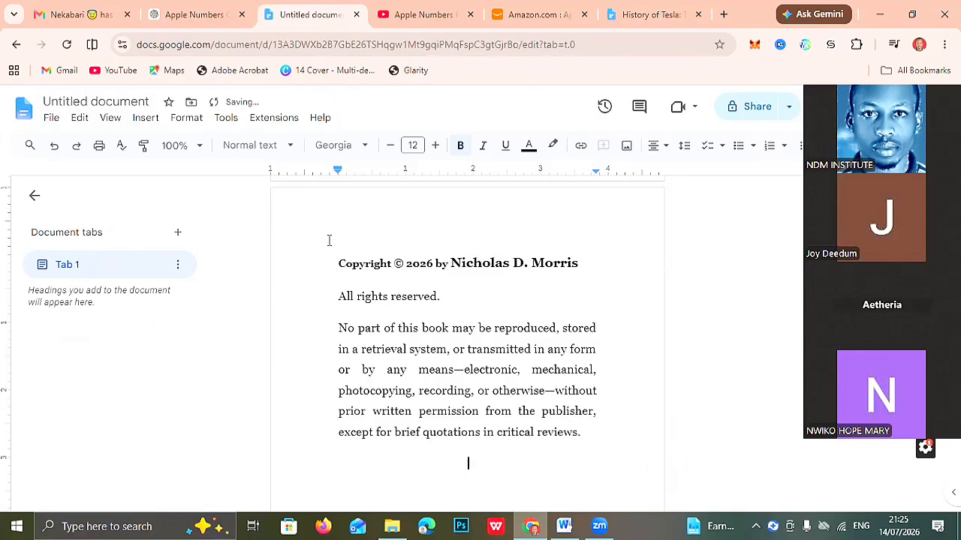
Add blank lines below the copyright notice's last paragraph until a third page starts.
left_click(330, 240)
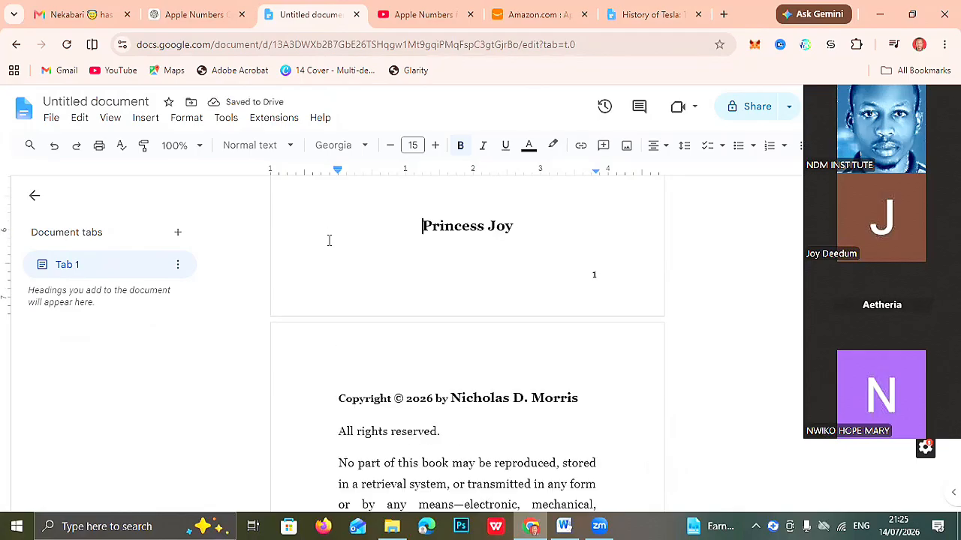
key("Page_Down")
scroll(330, 240, "down", 1)
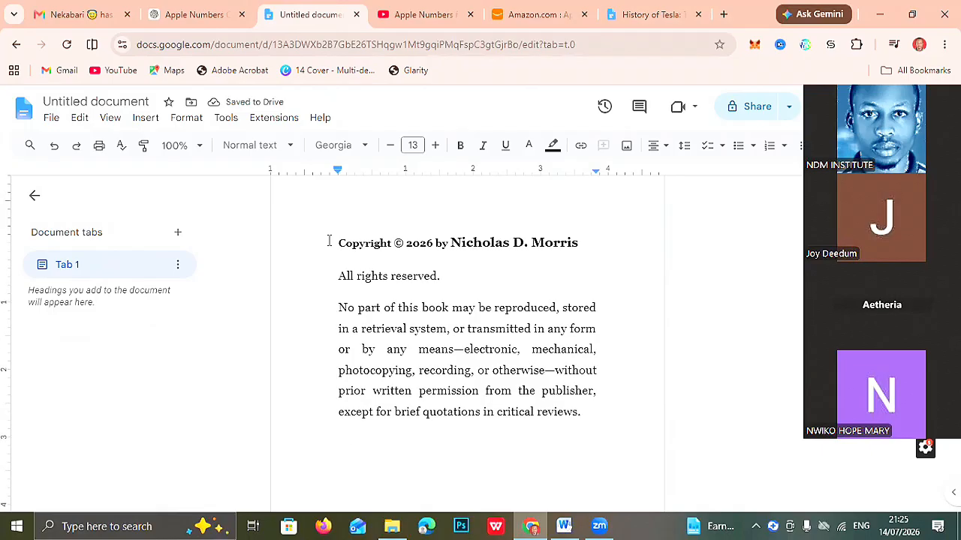
left_click(592, 425)
key("Return")
key("Return")
key("Return")
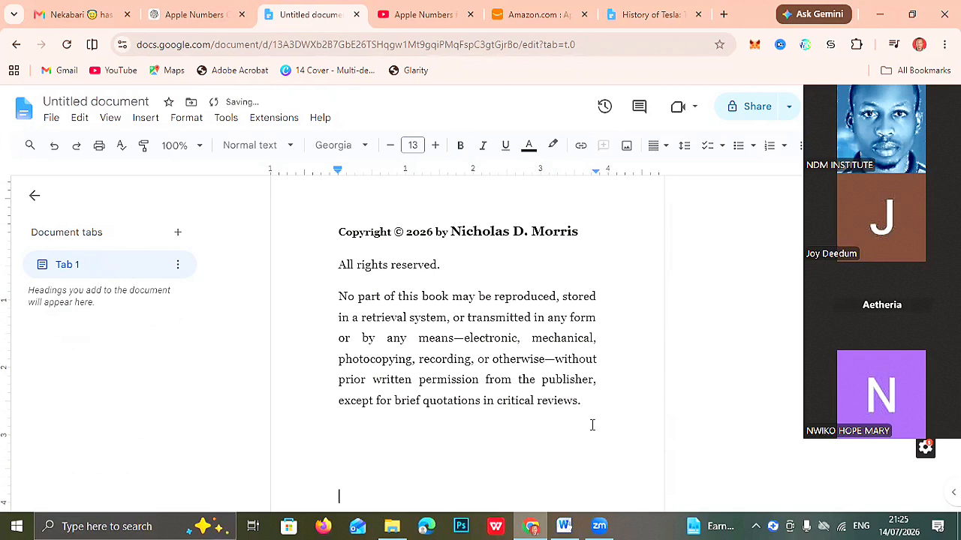
key("Return")
key("Return")
key("Return")
key("Return")
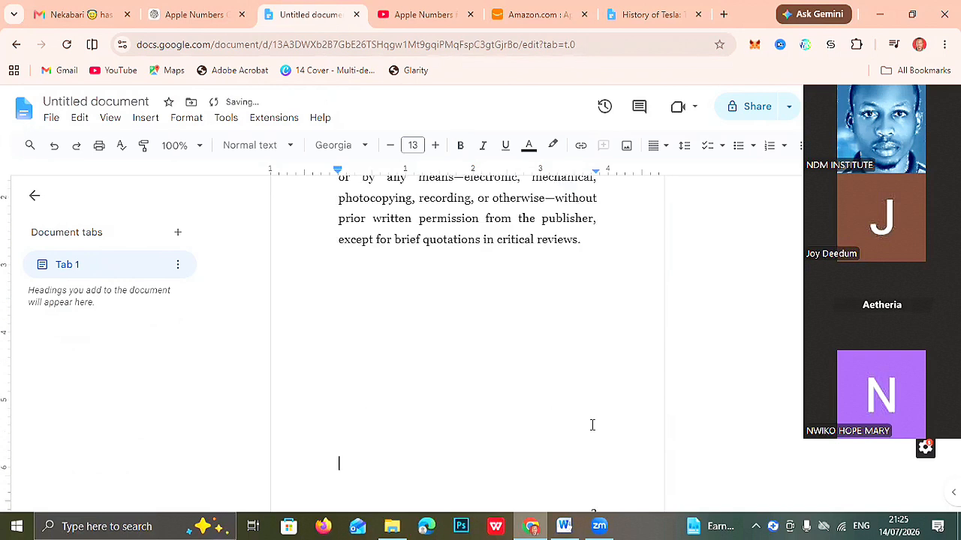
key("Return")
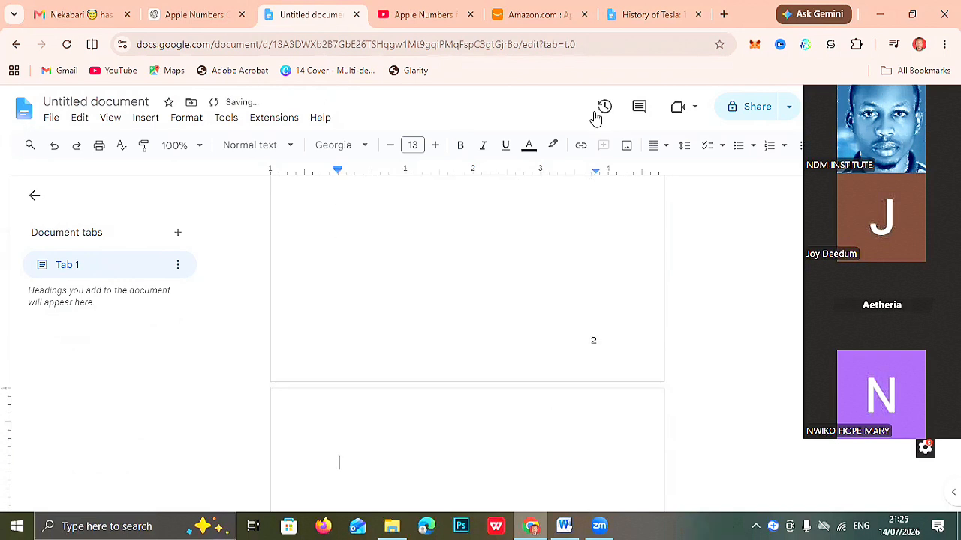
Go back to the "History of Tesla" document and place the cursor at the end of its "Disclaimer" heading.
left_click(632, 6)
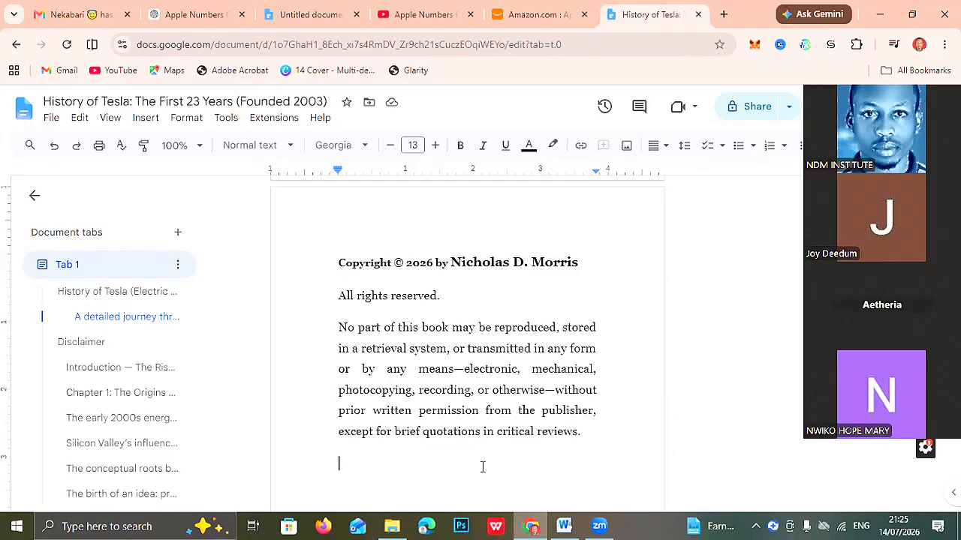
scroll(482, 467, "down", 1)
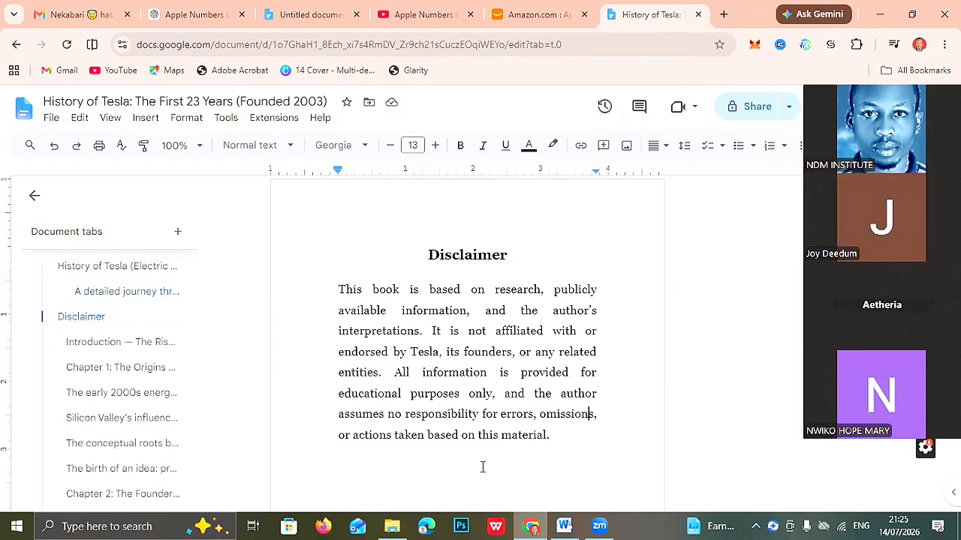
key("Up")
key("Up")
key("Up")
key("Up")
key("Up")
key("Up")
key("Up")
key("Up")
key("Down")
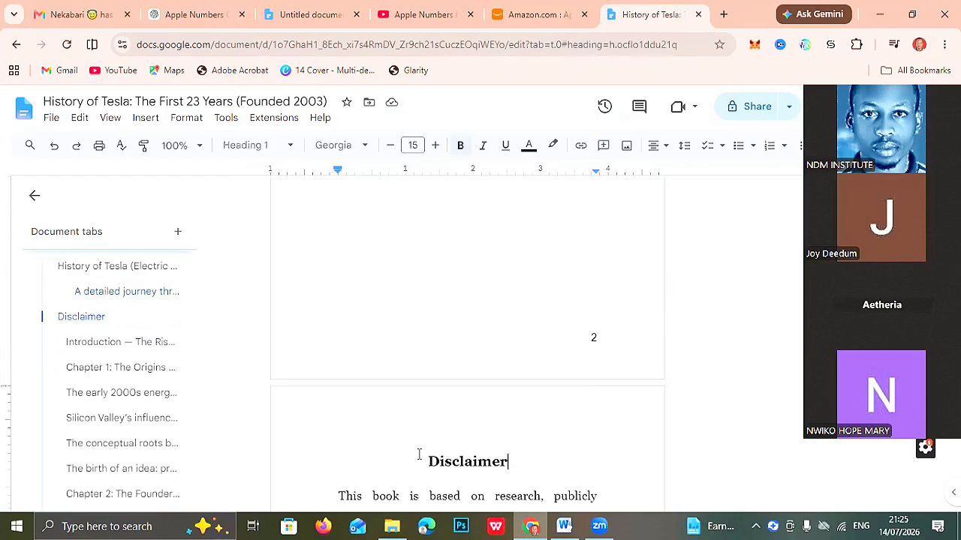
Copy the "Disclaimer" heading together with its paragraph ending "or actions taken based on this material.".
key("shift+Home")
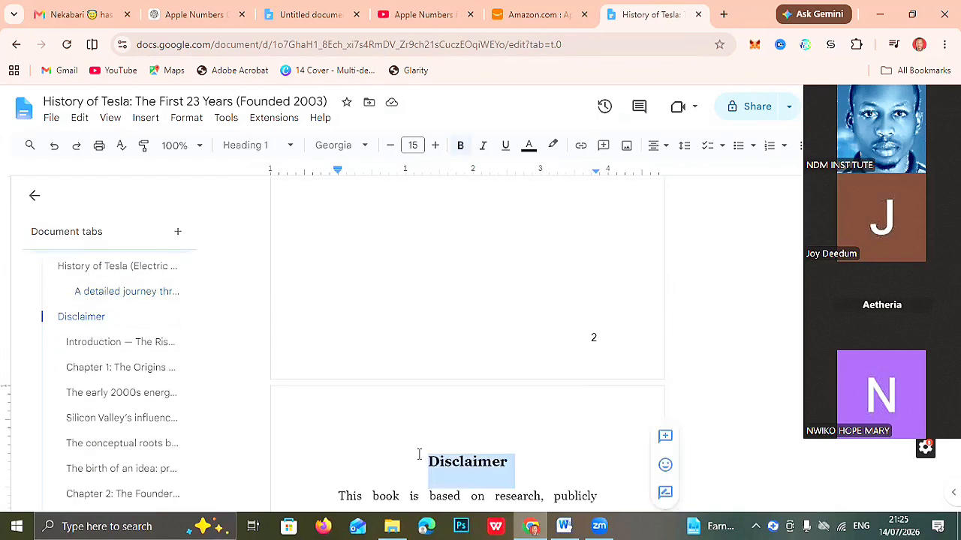
key("shift+Down")
key("shift+Down")
key("shift+Down")
key("shift+Down")
key("shift+Down")
key("shift+Down")
key("shift+Down")
key("shift+Down")
key("shift+Down")
key("shift+Down")
key("shift+Up")
key("ctrl+c")
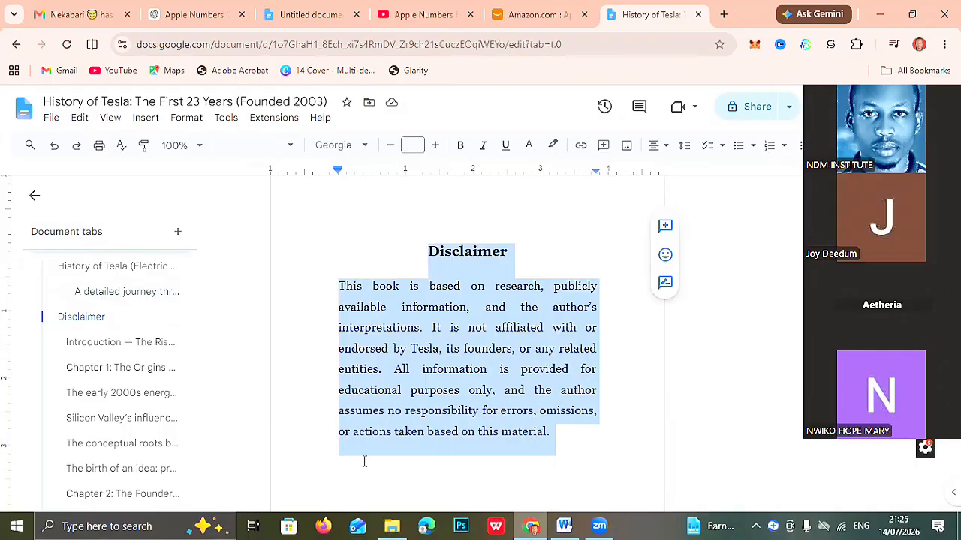
Return to the Apple Numbers manuscript, paste the copied disclaimer onto the third page, and check its placement.
key("ctrl+3")
key("ctrl+v")
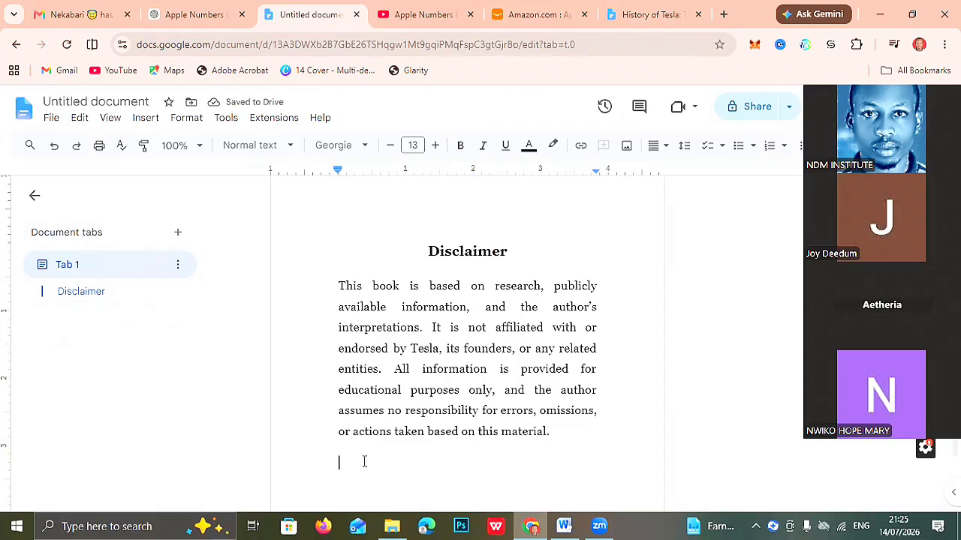
key("Page_Up")
key("Page_Down")
key("Down")
key("Down")
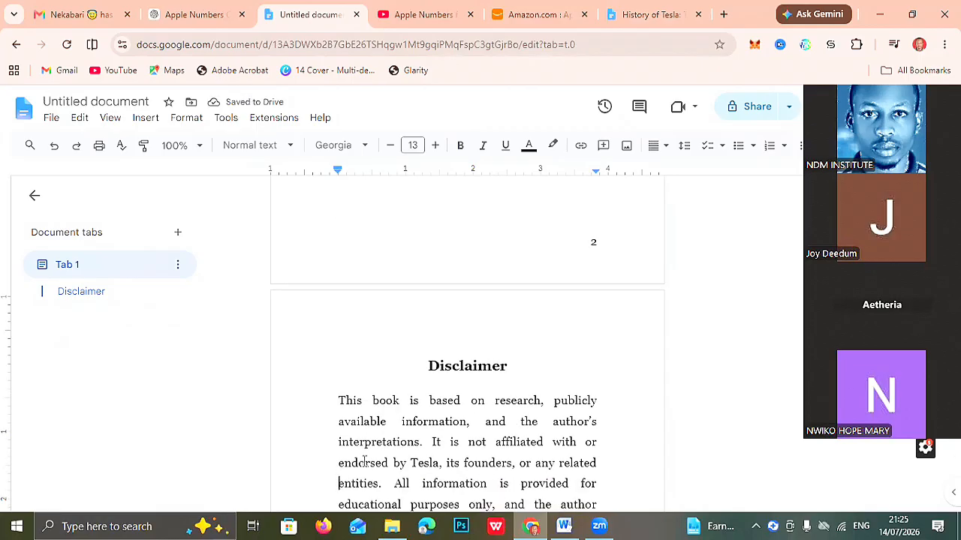
scroll(364, 461, "down", 3)
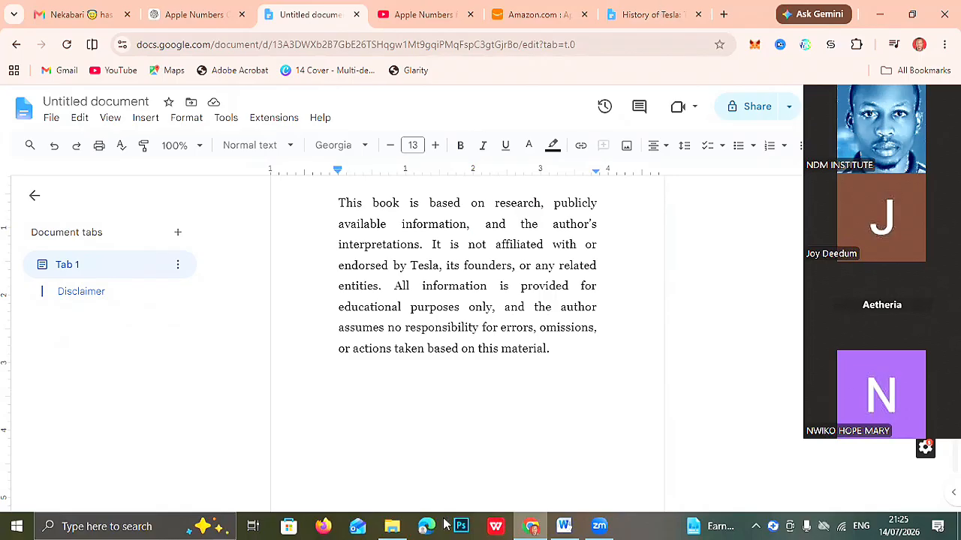
Add blank lines below the disclaimer paragraph until a fourth page starts.
left_click_drag(543, 434, 390, 433)
key("ctrl+c")
key("Return")
key("Return")
key("Return")
key("Return")
key("Return")
key("Return")
key("Return")
key("Return")
key("Return")
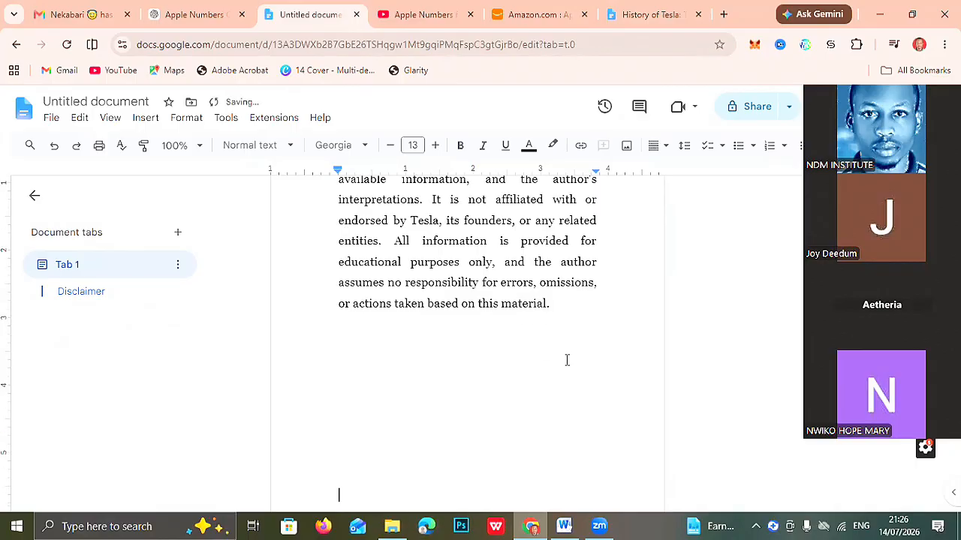
key("Return")
key("Return")
key("Return")
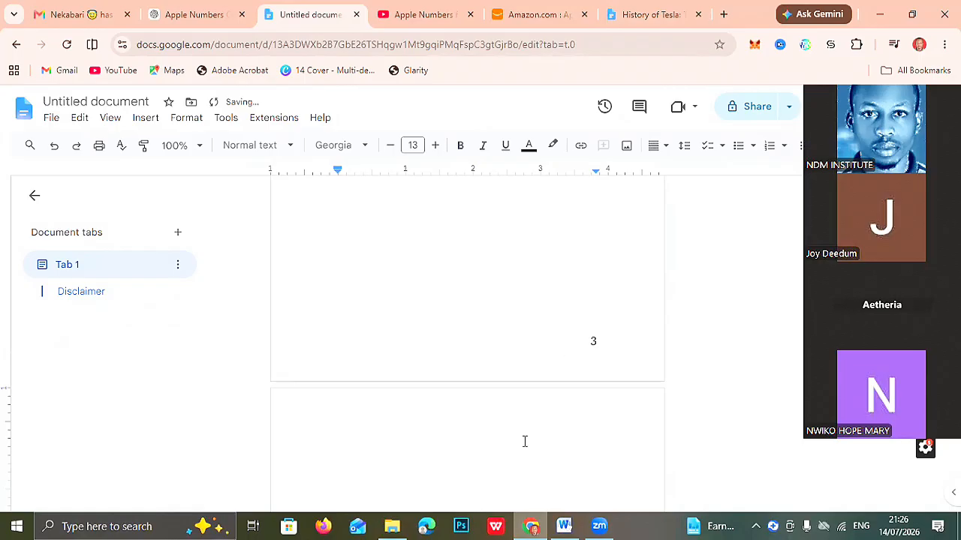
Add a centered bold "TABLE OF CONTENT" heading on the fourth page and set the line below it to font size 12.
key("ctrl+v")
key("Return")
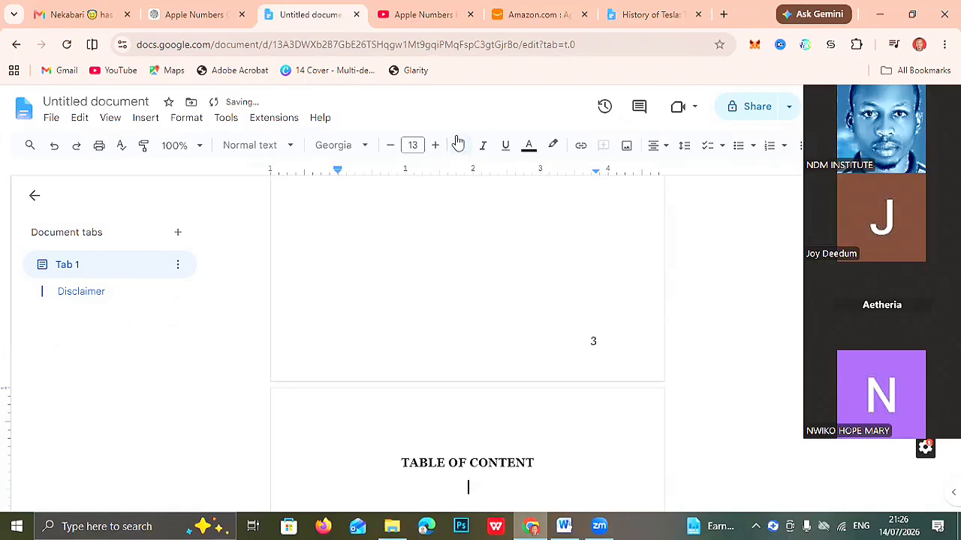
left_click(390, 145)
In the ChatGPT conversation, find the final book outline and copy it from "Introduction: Getting Started with Apple Numbers" through the conclusion.
left_click(199, 13)
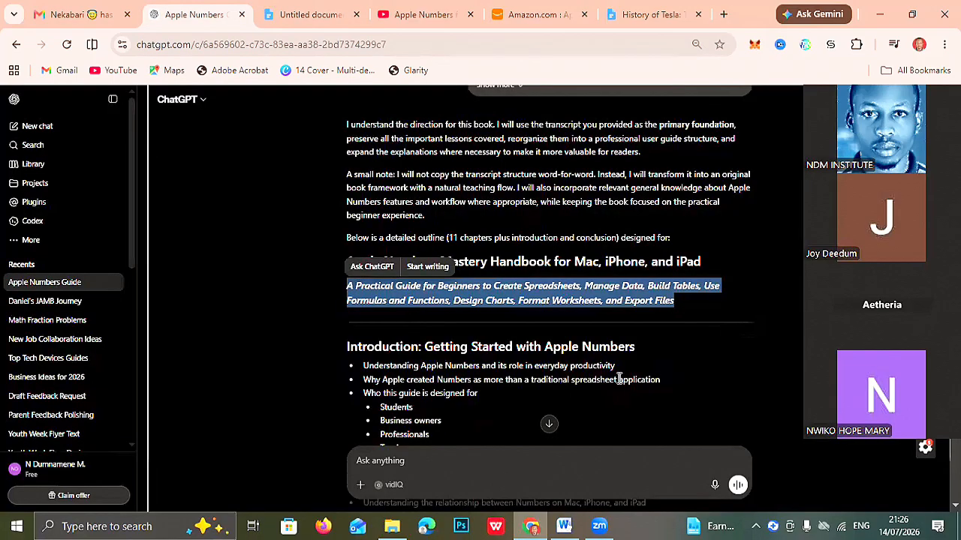
left_click(562, 404)
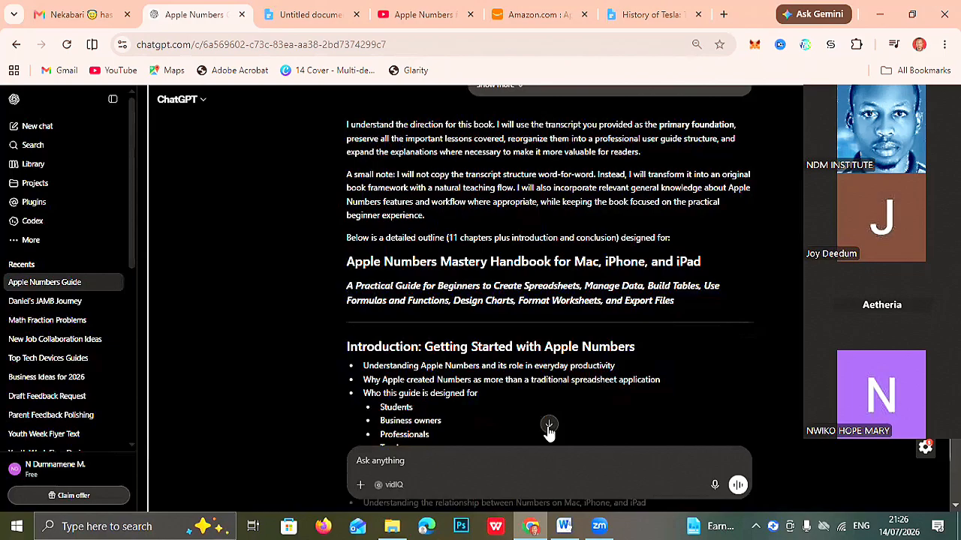
left_click(548, 425)
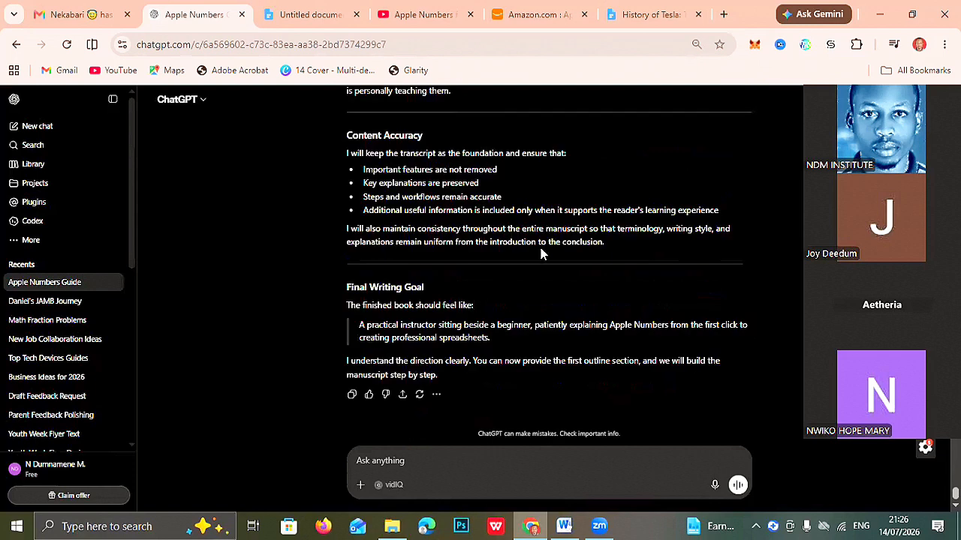
scroll(543, 253, "up", 1)
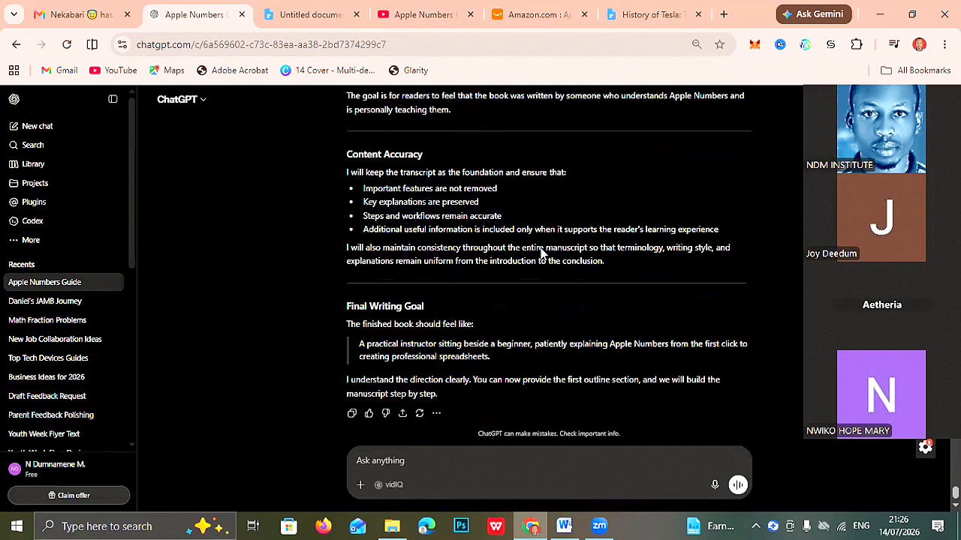
scroll(542, 254, "up", 2)
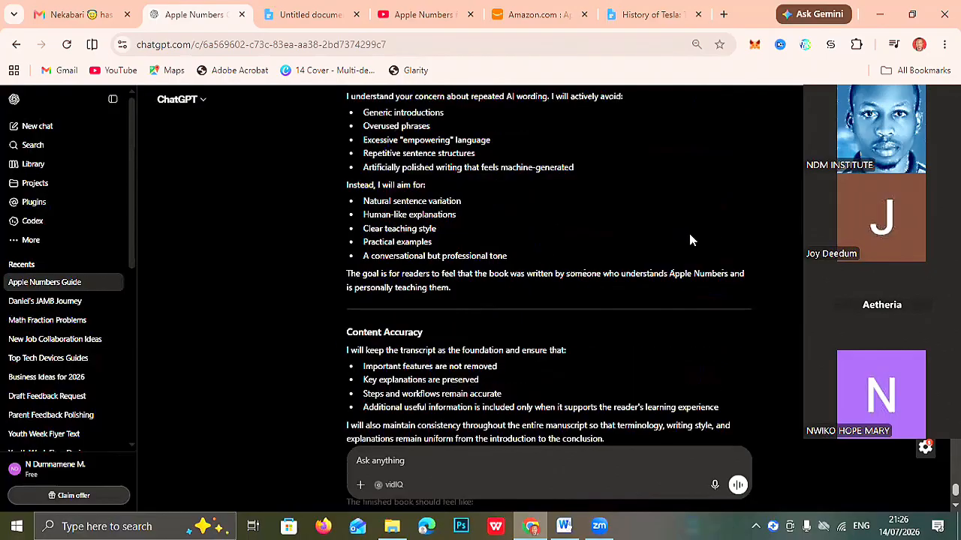
scroll(690, 240, "down", 6)
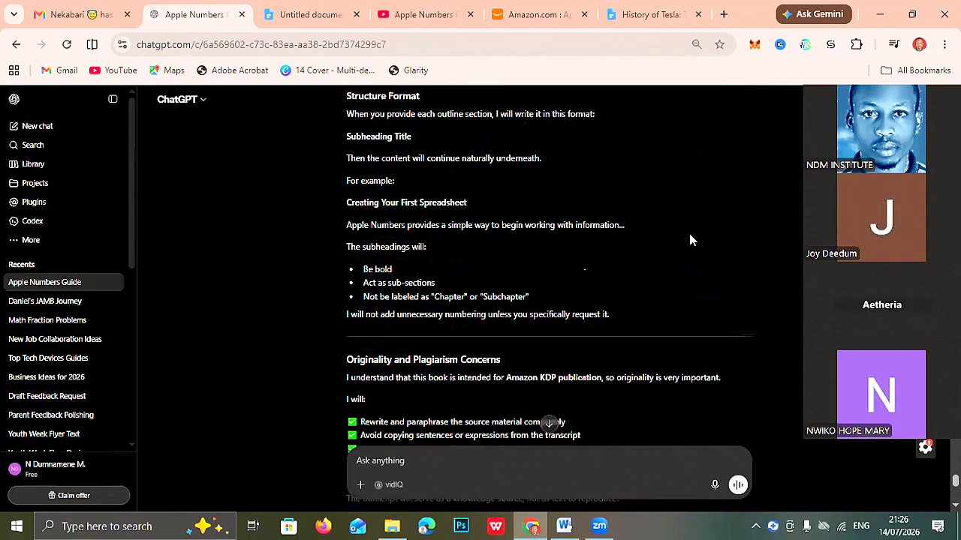
scroll(691, 240, "up", 3)
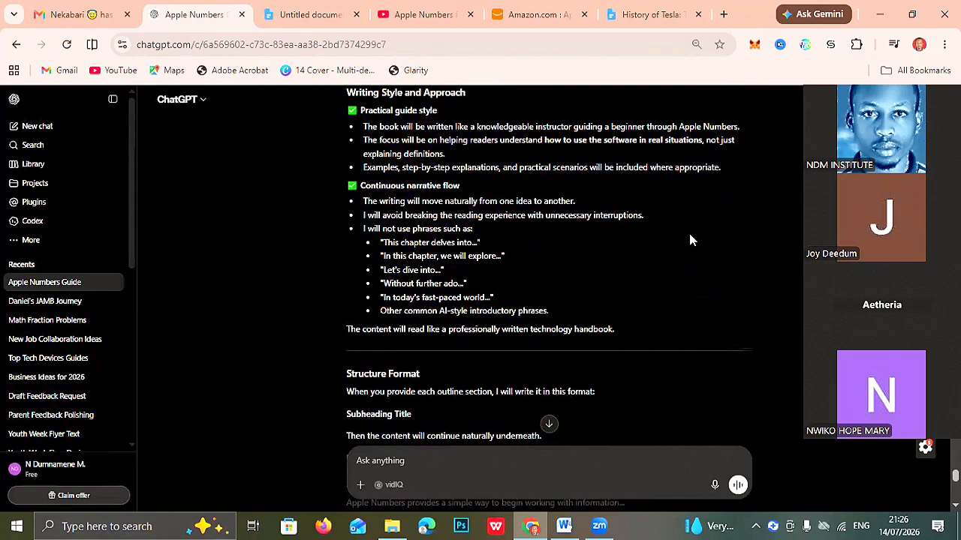
scroll(690, 240, "up", 8)
scroll(623, 335, "up", 2)
left_click_drag(624, 324, 325, 236)
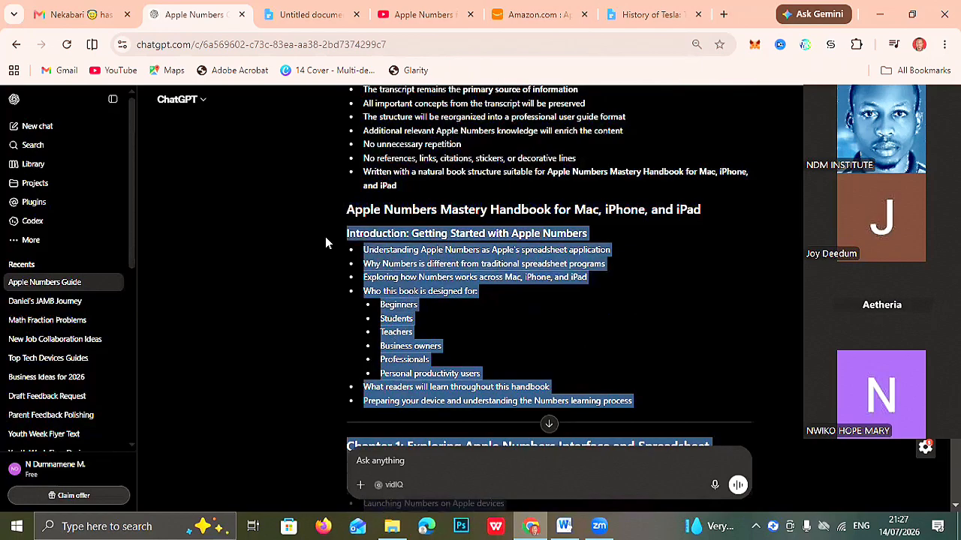
Return to the manuscript and add blank lines below the "TABLE OF CONTENT" heading until a fifth page starts.
left_click(306, 18)
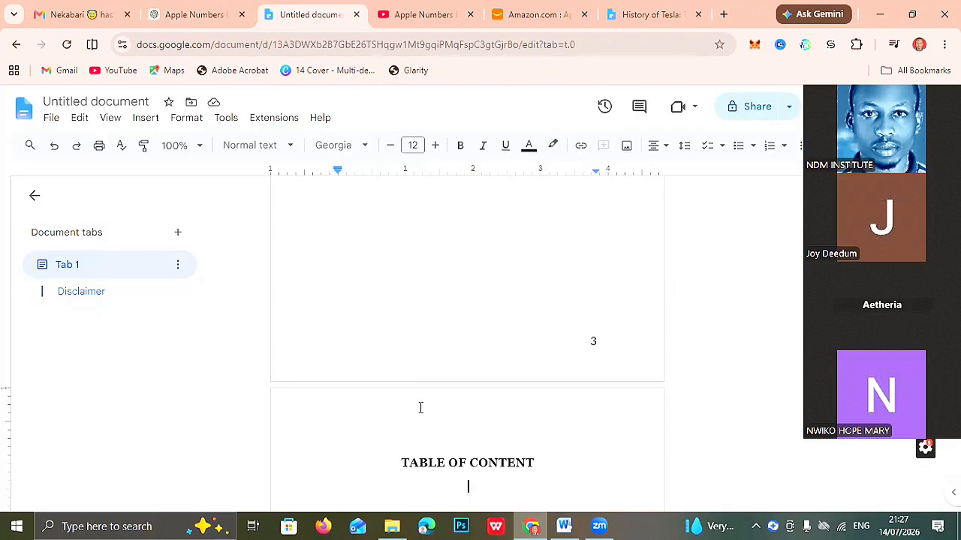
key("Return")
key("Return")
key("Return")
key("Return")
key("Return")
key("Return")
key("Return")
key("Return")
key("Return")
key("Return")
key("Return")
key("Return")
key("Return")
key("Return")
key("Return")
key("Return")
key("Return")
key("Return")
key("Return")
key("Return")
key("Return")
key("Return")
key("Return")
key("Return")
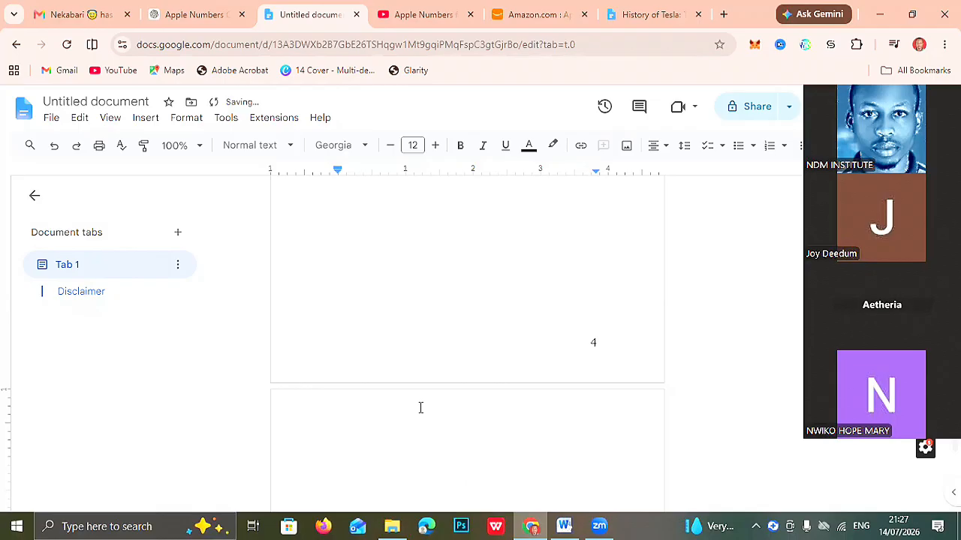
Set justified alignment on the fifth page, paste the copied book outline there, and bring the first headings of the document outline into view.
left_click(661, 152)
left_click(724, 173)
key("ctrl+v")
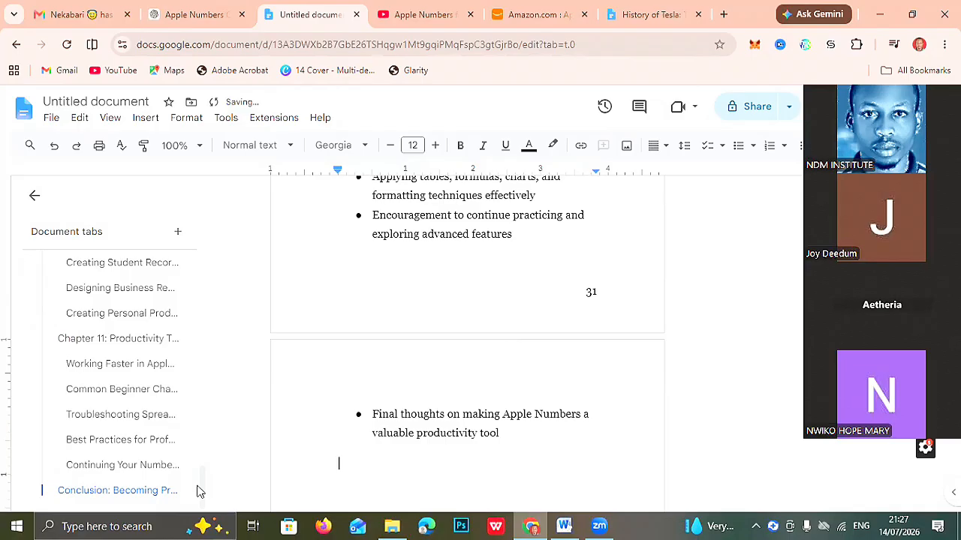
scroll(196, 374, "up", 15)
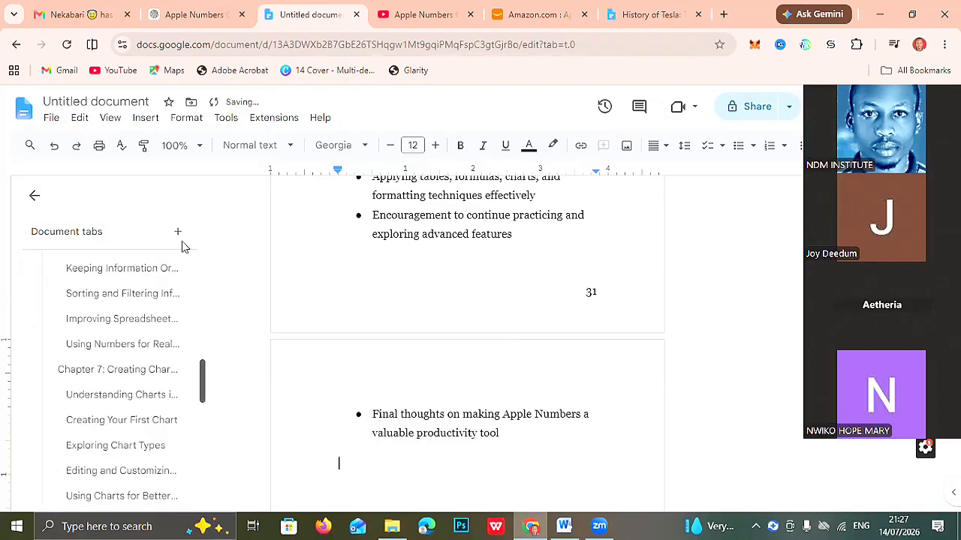
left_click_drag(174, 214, 173, 208)
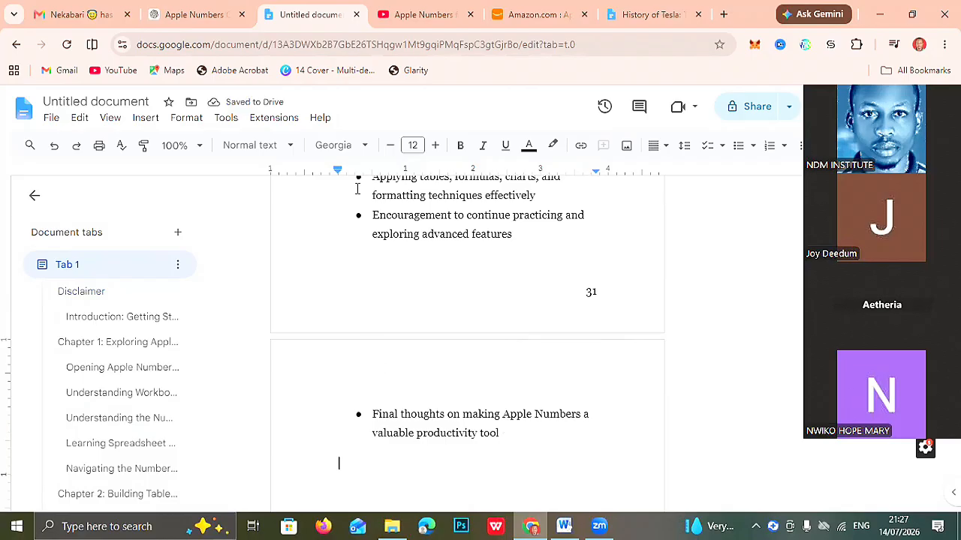
Justify the whole pasted outline, from the "Introduction: Getting Started with Apple Numbers" heading to the end of the document.
key("ctrl+a")
left_click_drag(371, 94, 308, 398)
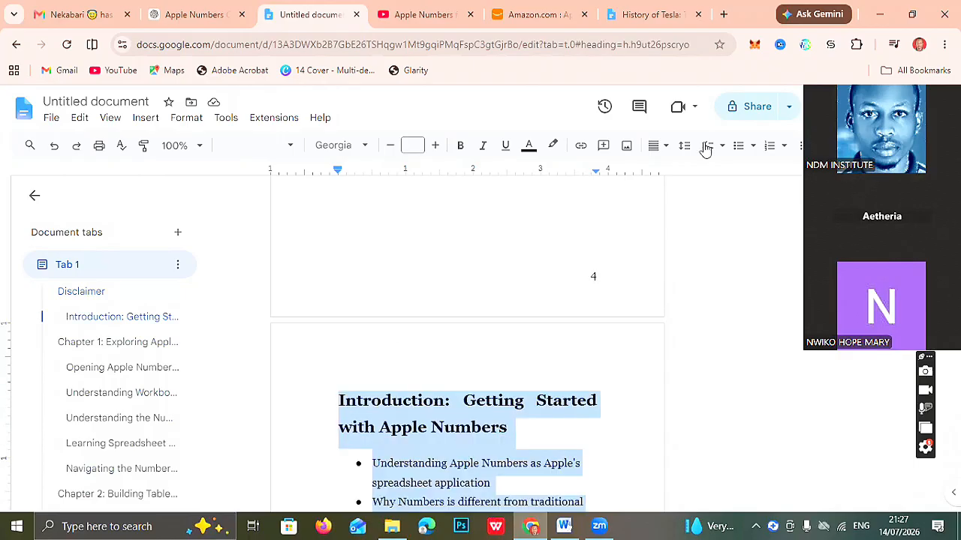
left_click(655, 146)
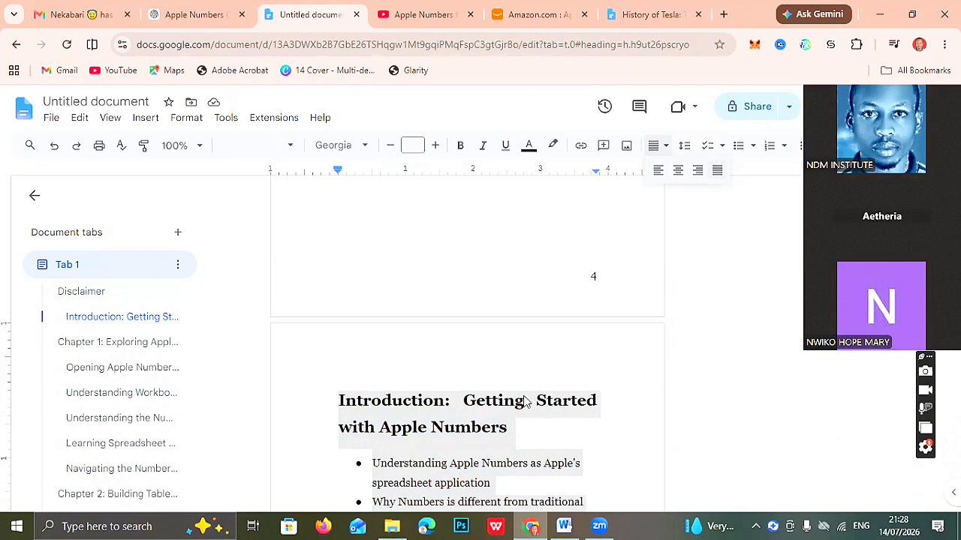
left_click(716, 170)
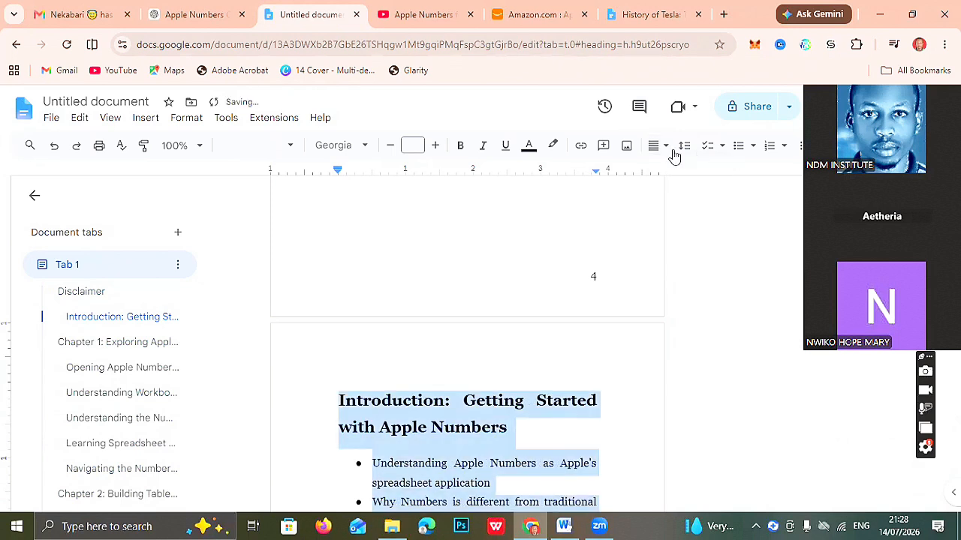
Remove the bullet formatting from the selected outline so its items become plain paragraphs.
left_click(738, 150)
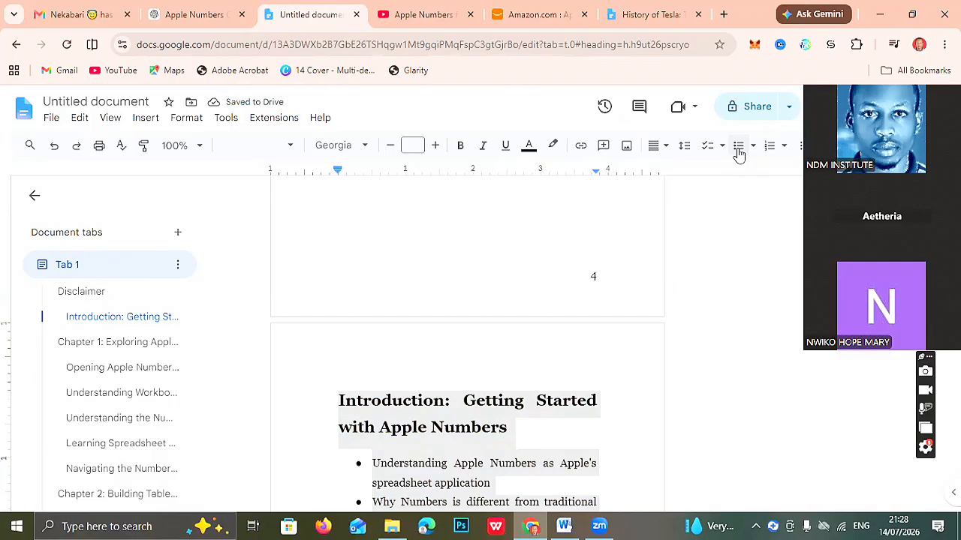
left_click(739, 150)
left_click(739, 150)
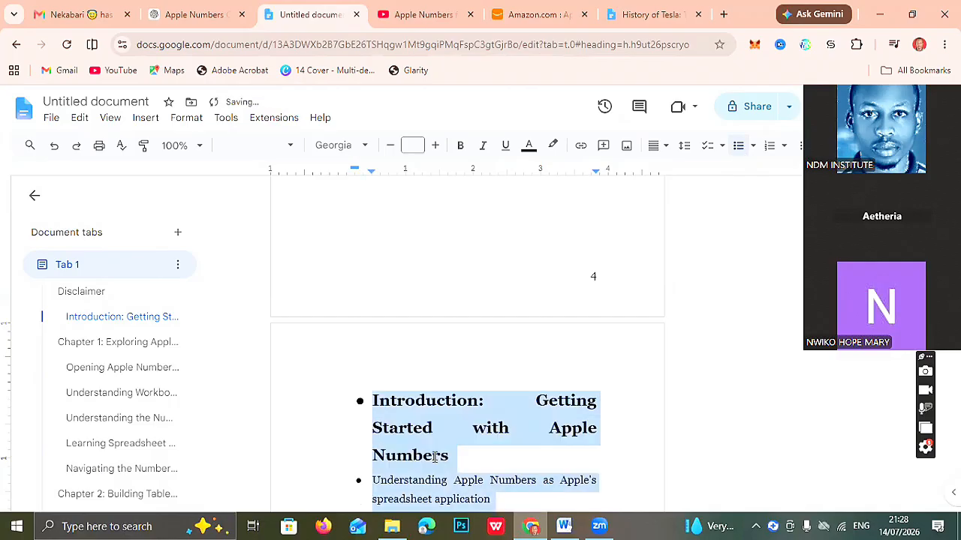
left_click(531, 419)
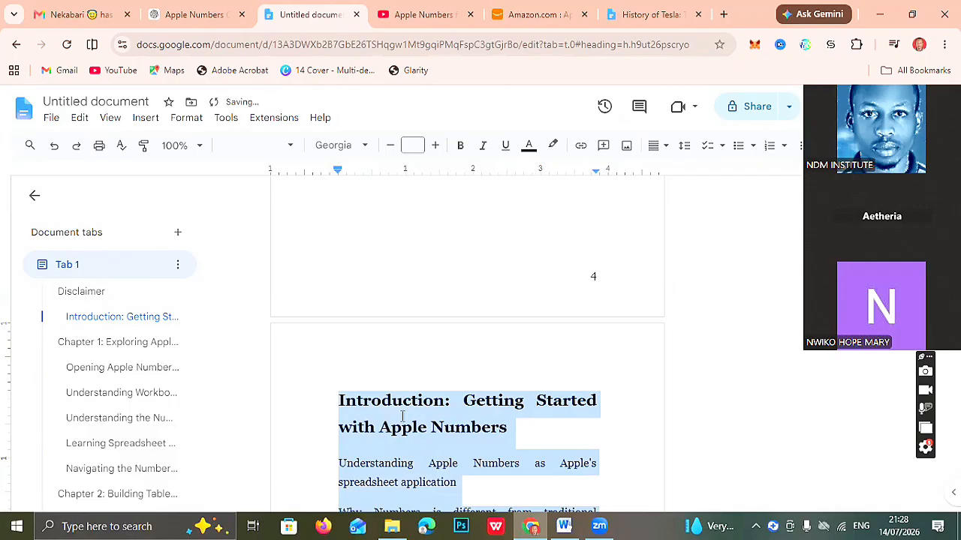
Set the "Introduction: Getting Started with Apple Numbers" heading to font size 15 and centre it.
triple_click(339, 405)
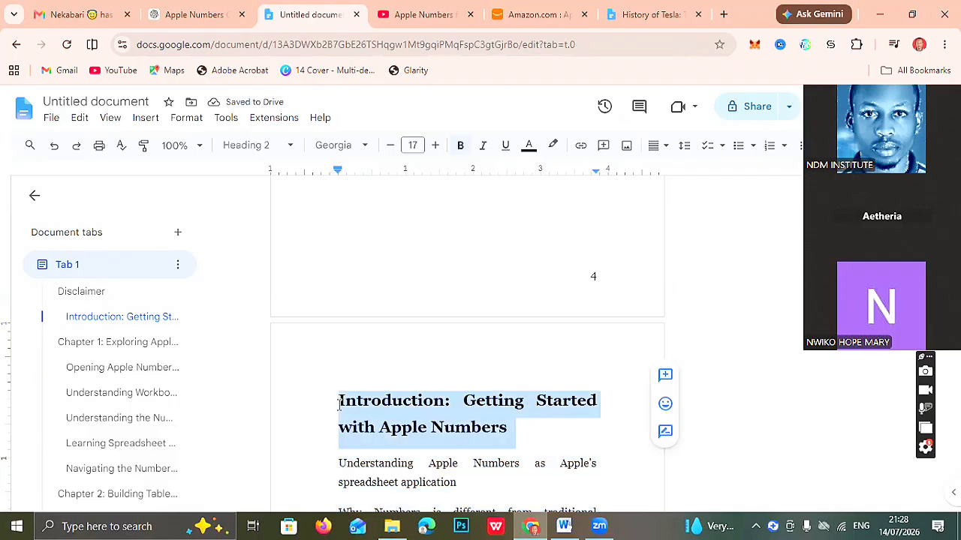
left_click(389, 144)
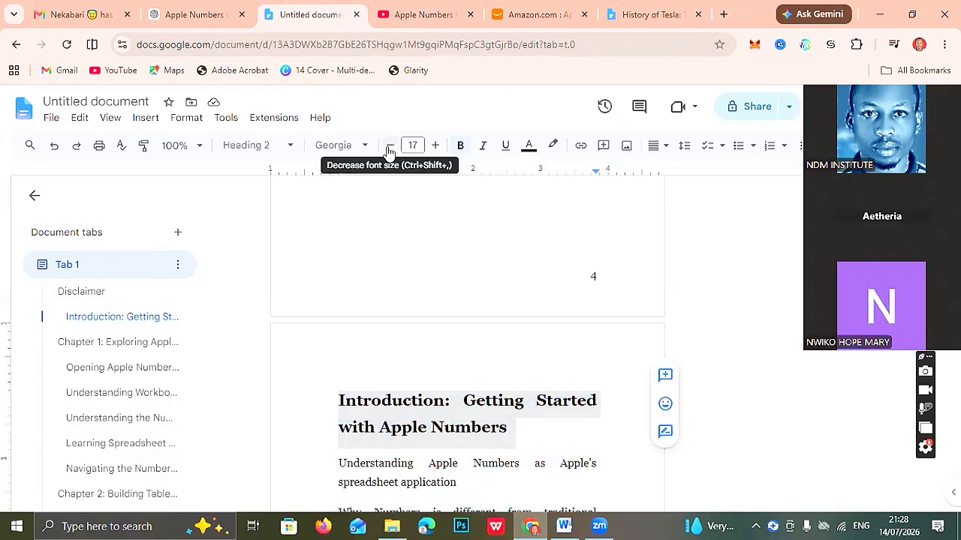
left_click(390, 145)
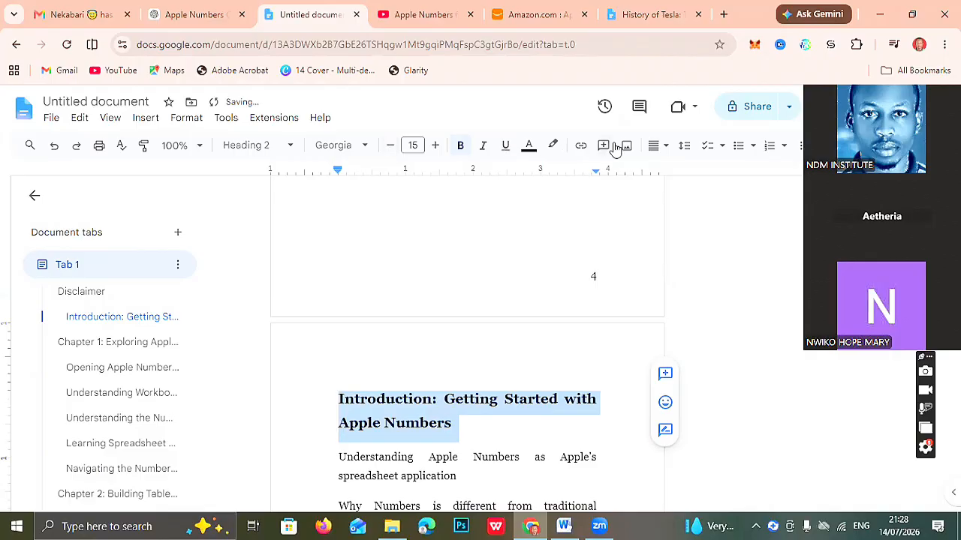
left_click(653, 145)
left_click(677, 171)
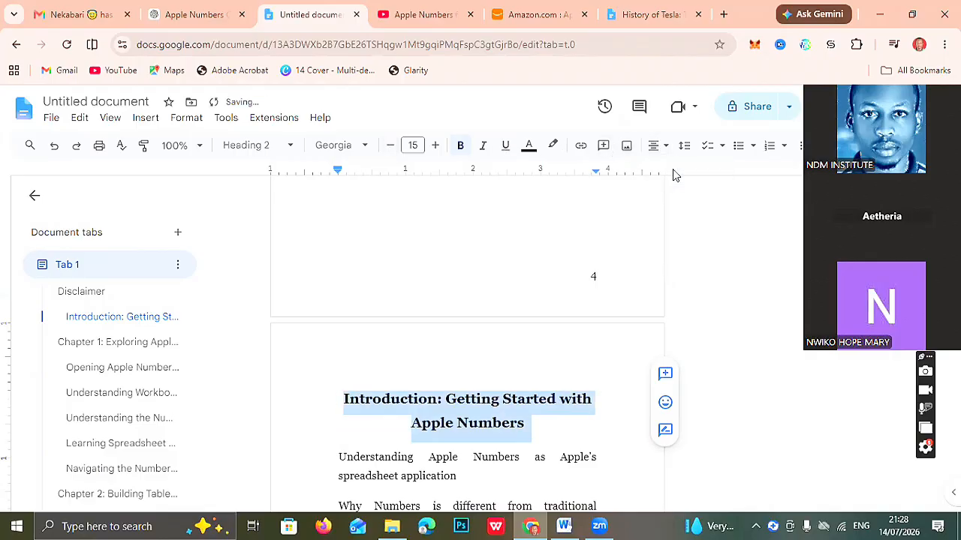
Select and copy the introduction's outline items, from "Understanding Apple Numbers as Apple's spreadsheet application" to "Preparing your device and understanding the Numbers learning process".
left_click(331, 453)
key("shift+Down")
key("shift+Down")
key("shift+Down")
key("shift+Down")
key("shift+Down")
key("shift+Down")
key("shift+Down")
key("shift+Down")
key("shift+Down")
key("shift+Down")
key("shift+Down")
key("ctrl+c")
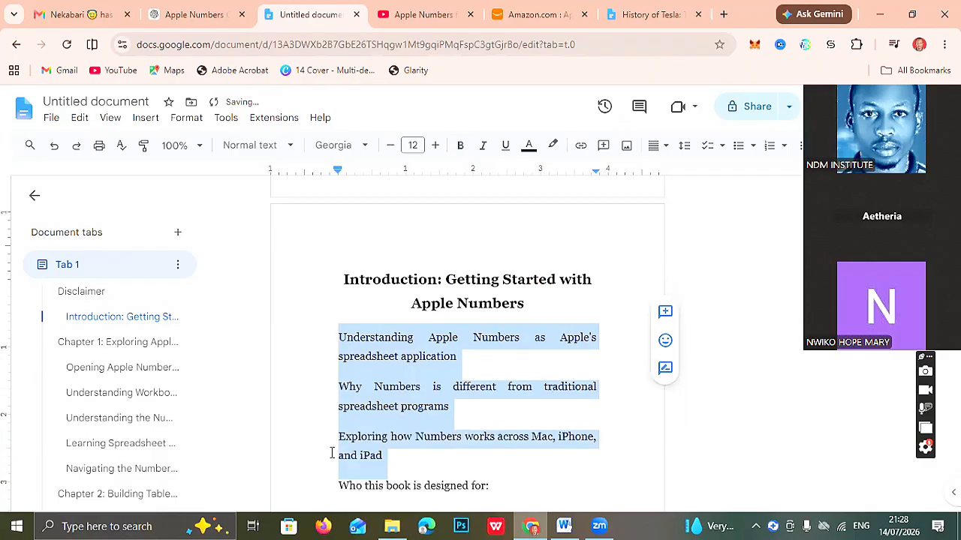
key("shift+Down")
key("shift+Down")
key("shift+Down")
key("shift+Down")
key("shift+Down")
key("shift+Down")
key("shift+Down")
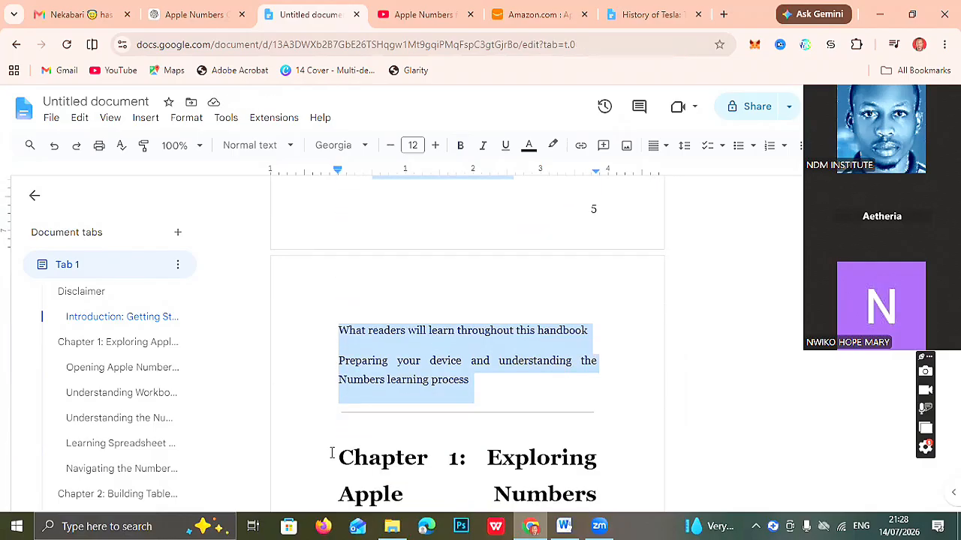
Switch to the ChatGPT conversation and send the copied introduction outline as a new prompt.
left_click(180, 15)
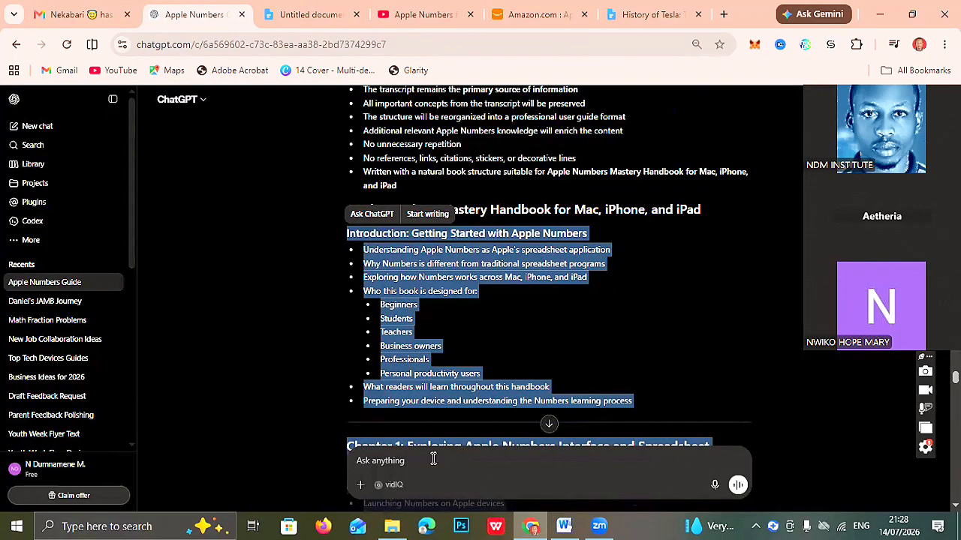
left_click(433, 459)
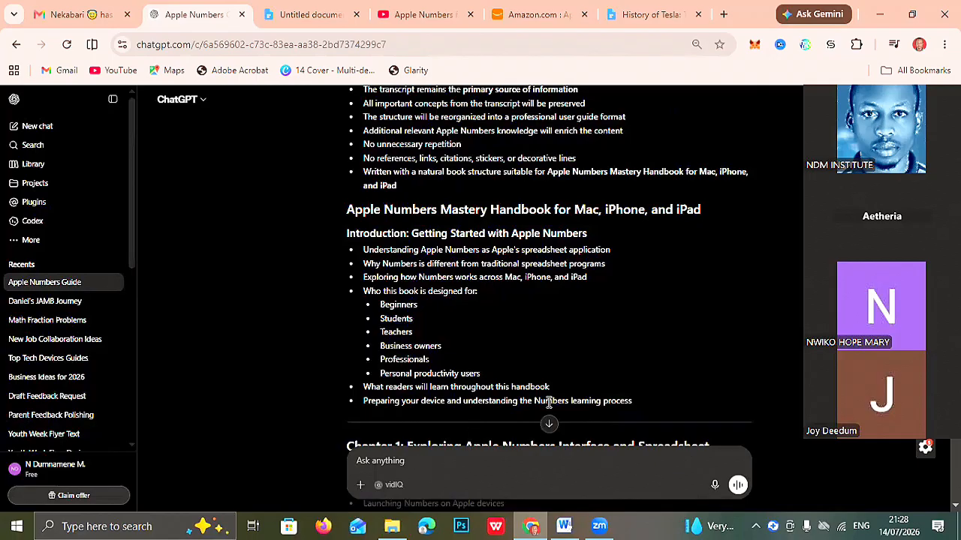
key("ctrl+v")
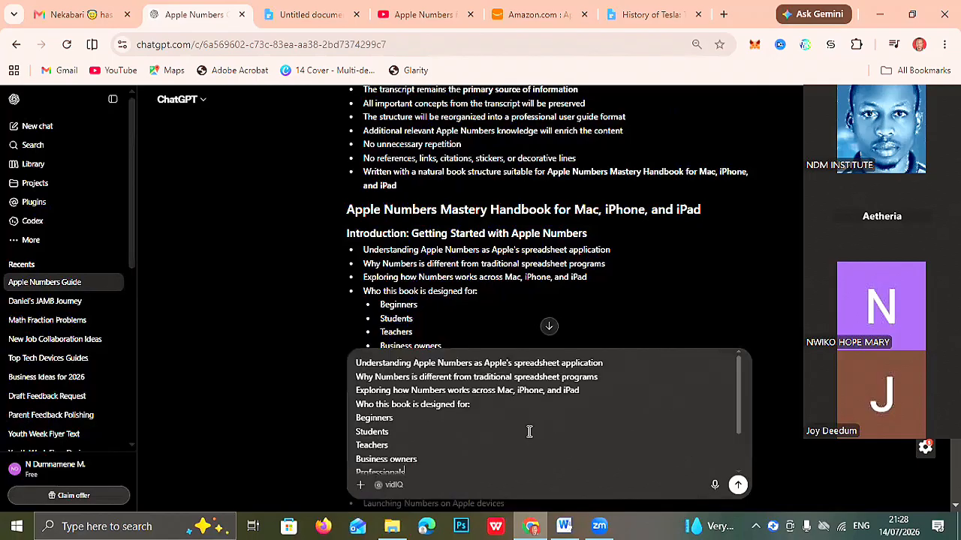
key("Return")
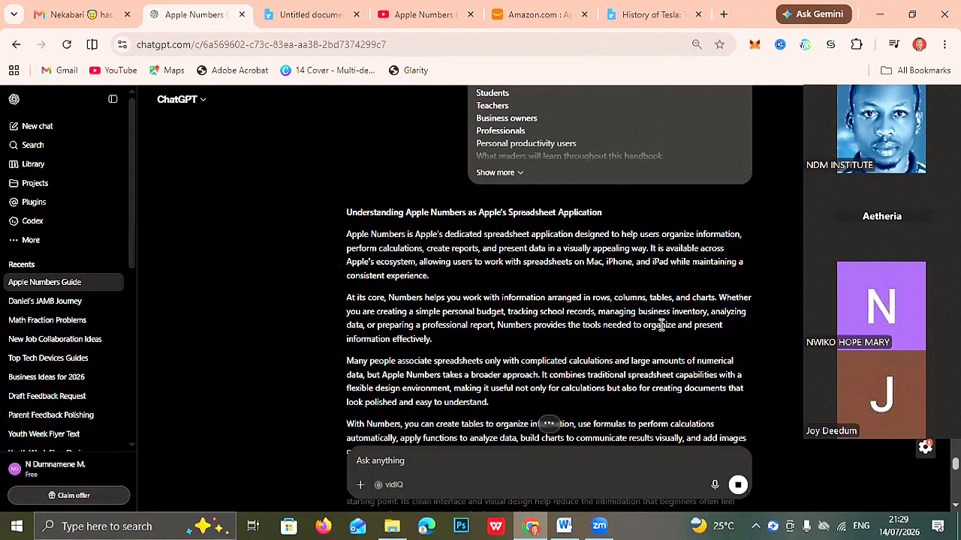
Copy ChatGPT's complete introduction text and paste it over the selected outline items in the Google Docs manuscript.
scroll(660, 324, "down", 1)
scroll(660, 331, "down", 5)
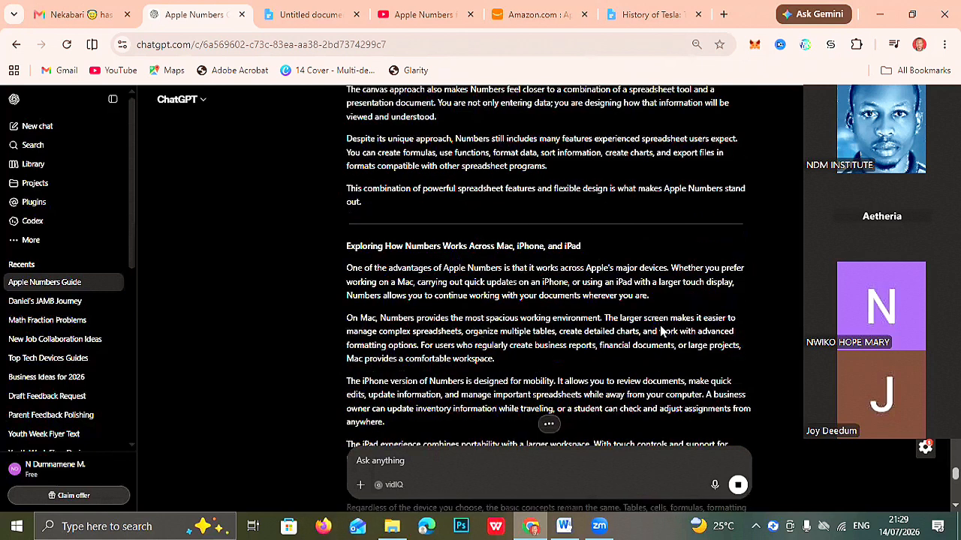
scroll(660, 327, "down", 3)
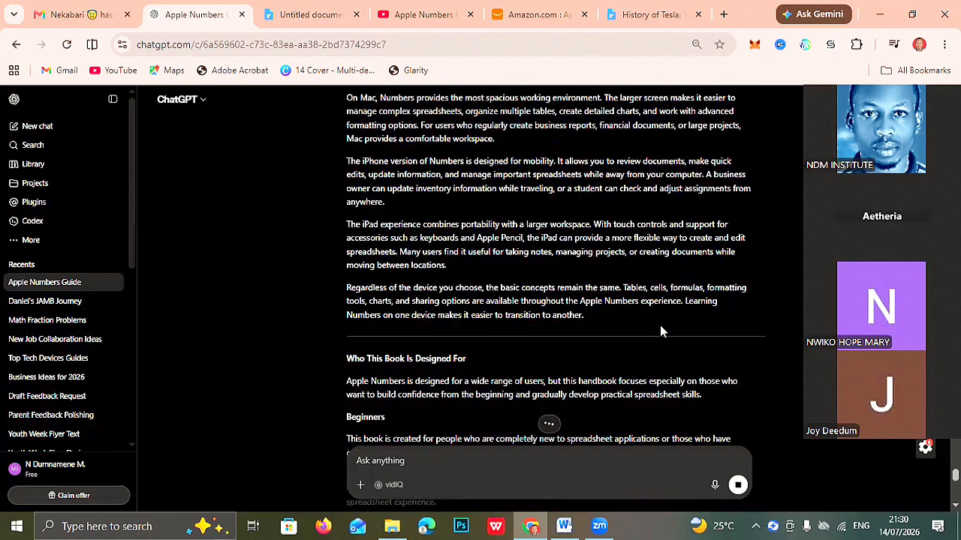
scroll(661, 331, "down", 5)
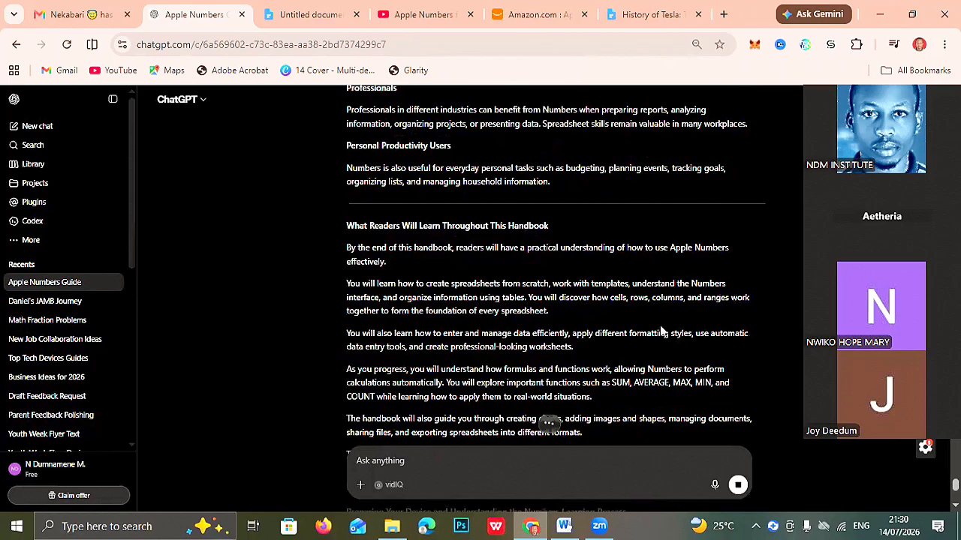
scroll(660, 331, "down", 2)
scroll(649, 328, "down", 5)
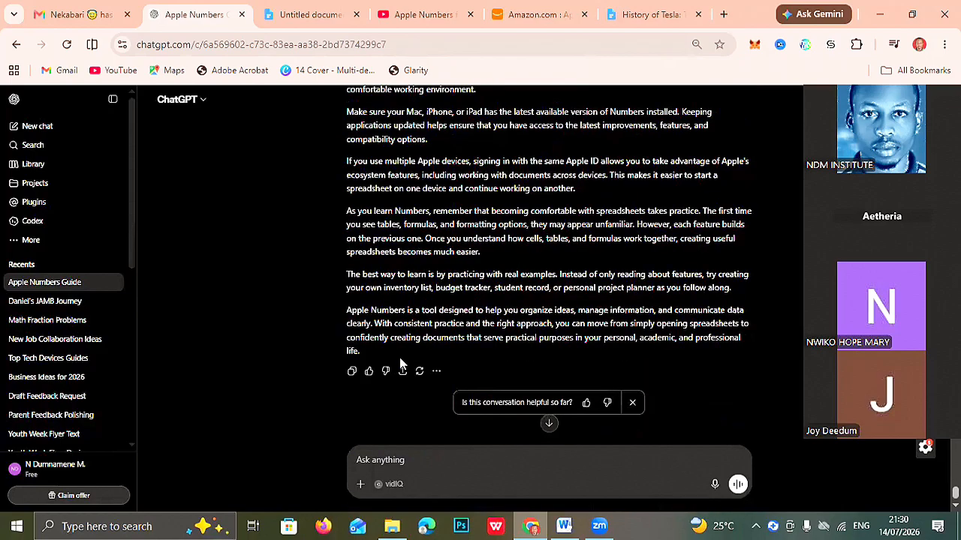
left_click(352, 370)
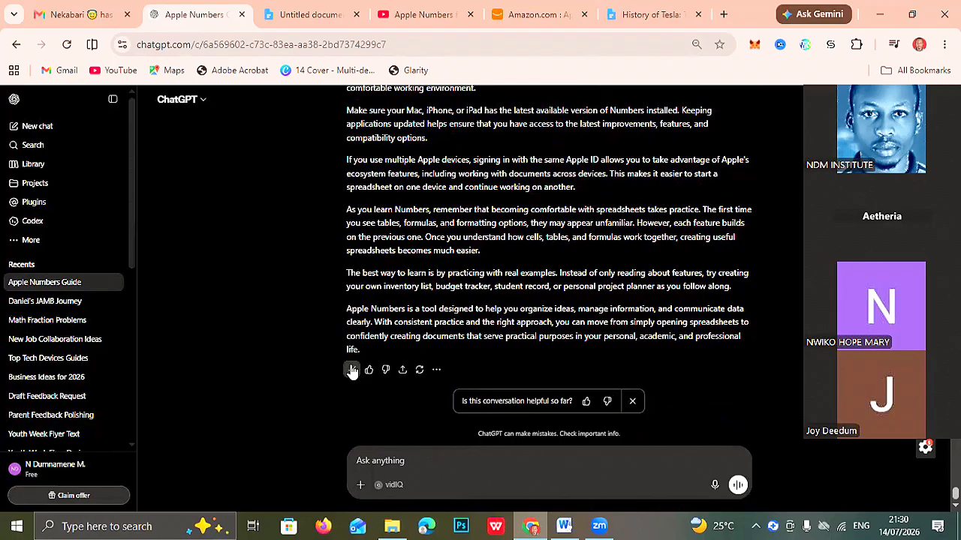
left_click(352, 370)
key("ctrl+Tab")
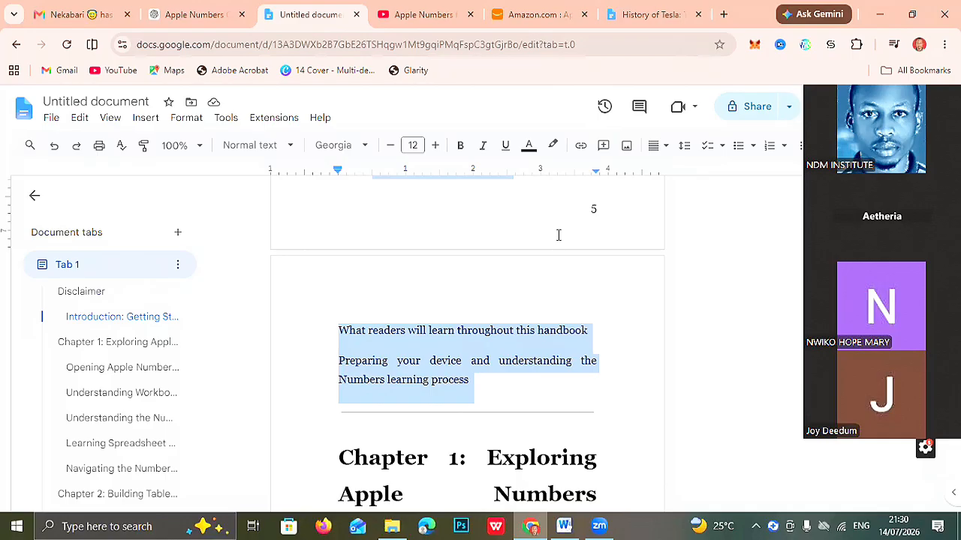
key("ctrl+v")
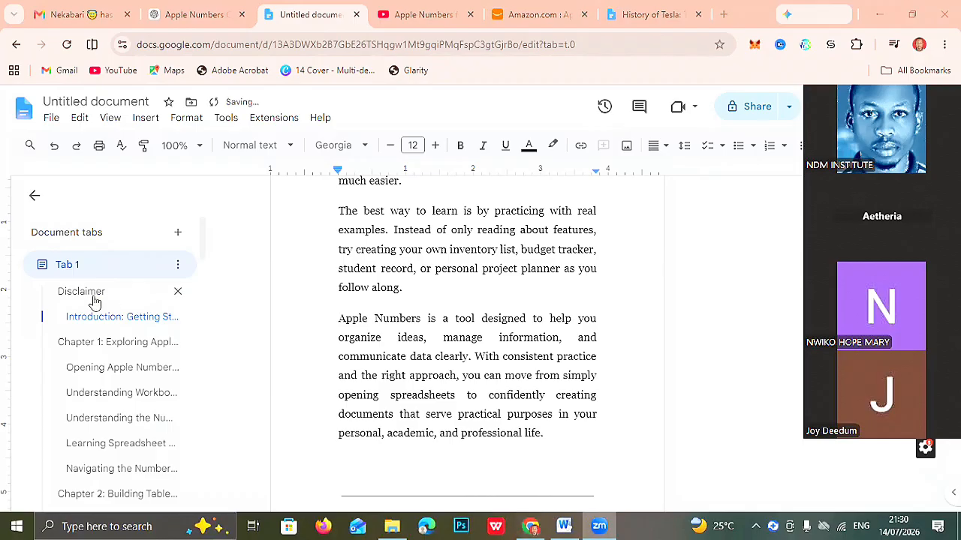
Go back to the start of the introduction and delete the horizontal line above "Why Numbers Is Different from Traditional Spreadsheet Programs".
left_click(105, 321)
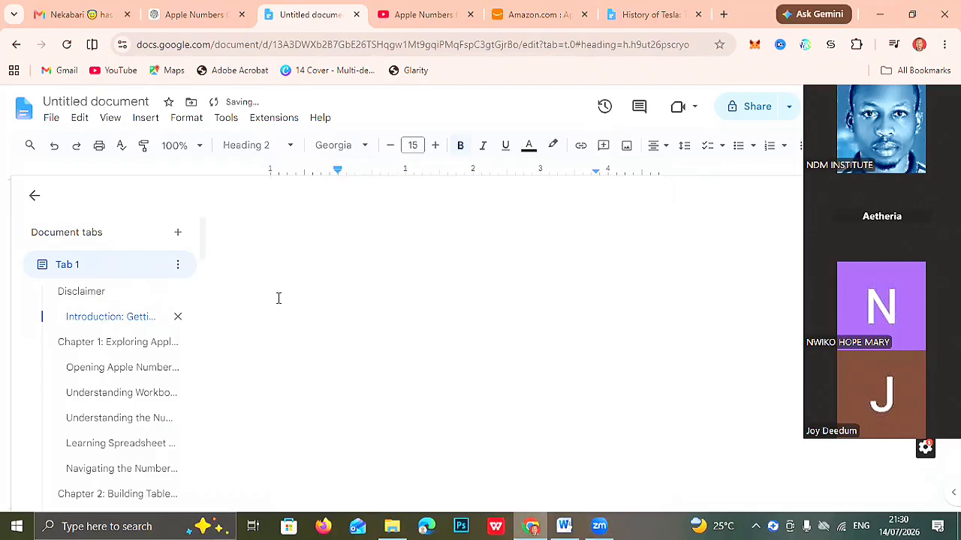
left_click(328, 292)
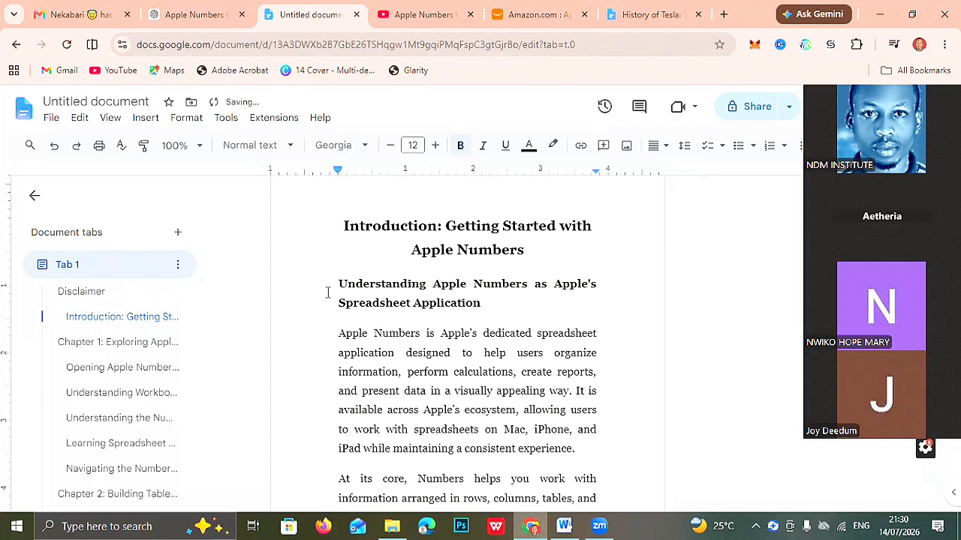
key("ctrl+b")
scroll(327, 293, "down", 2)
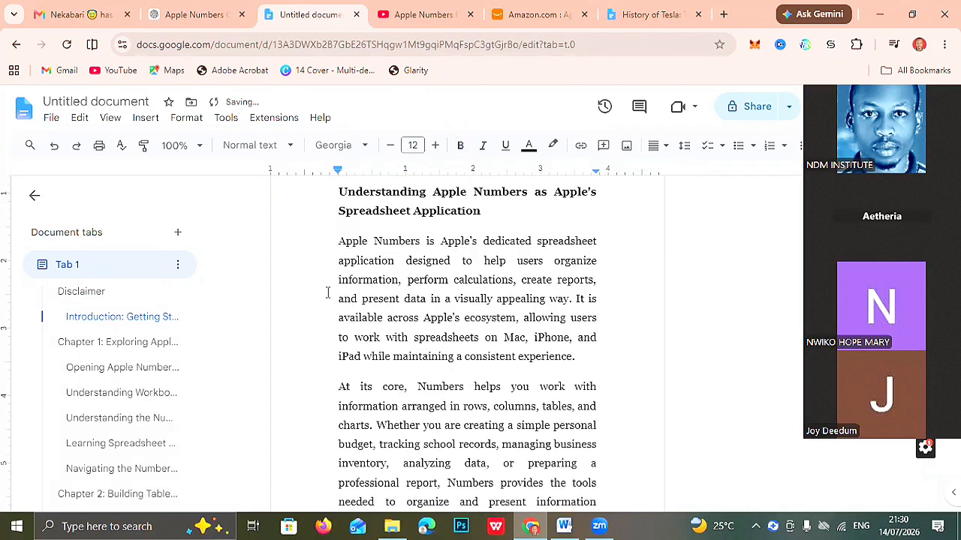
scroll(327, 293, "down", 7)
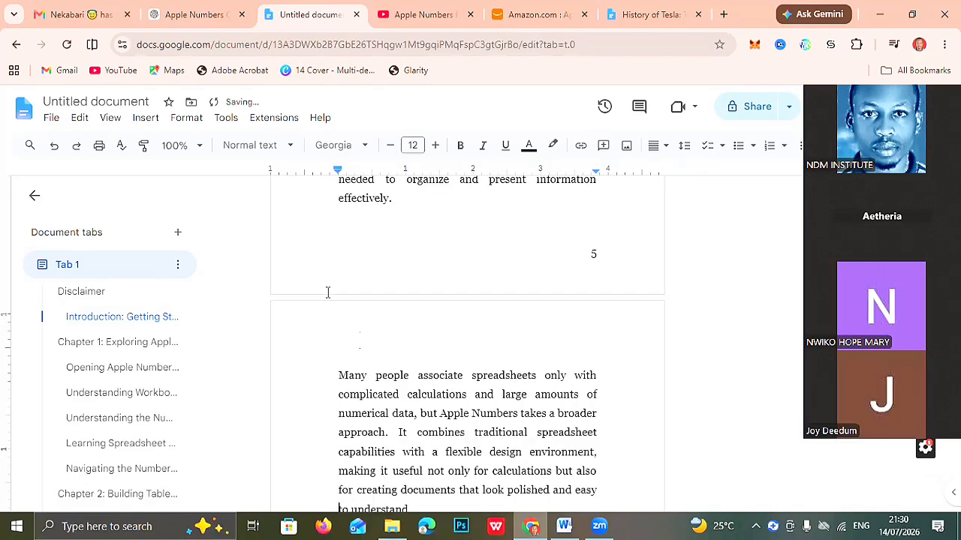
scroll(328, 292, "down", 20)
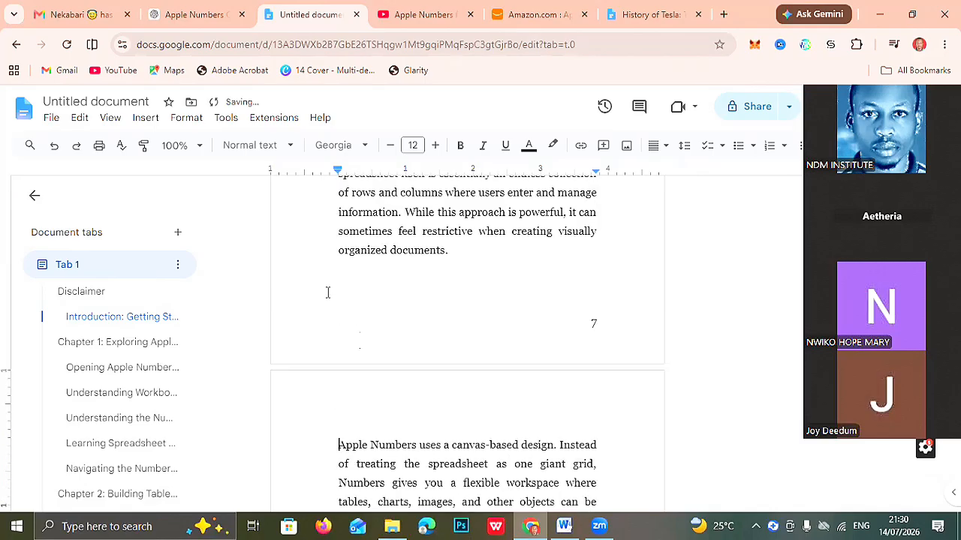
scroll(328, 293, "up", 16)
key("Down")
key("Down")
key("Down")
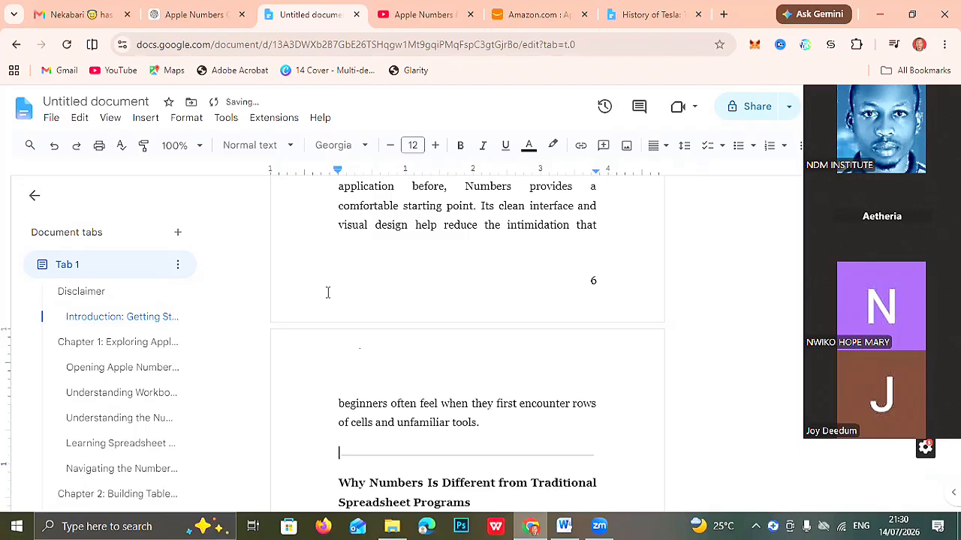
key("BackSpace")
Delete the horizontal line above the subheading "Exploring How Numbers Works Across Mac, iPhone, and iPad".
key("Down")
key("Down")
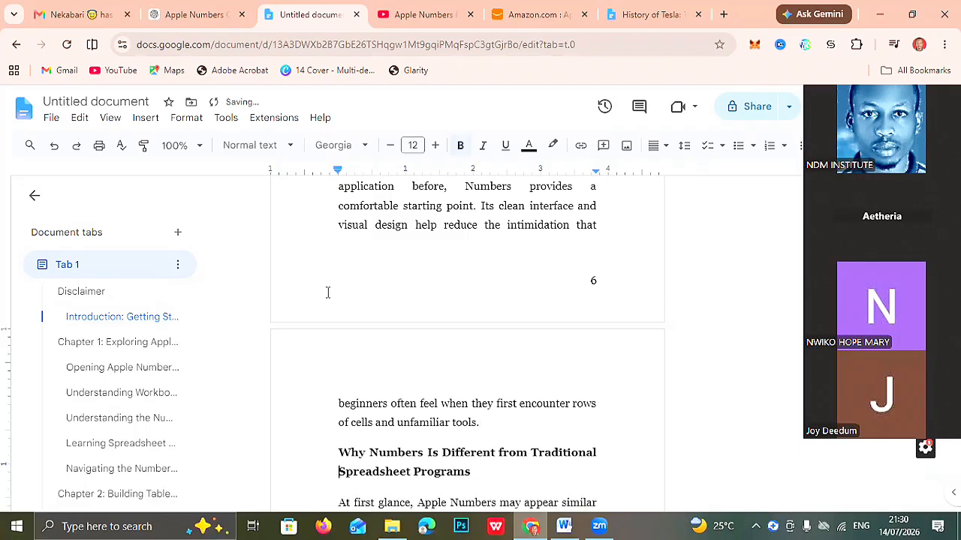
key("Down")
key("Down")
key("Down")
key("Down")
key("Down")
key("Down")
key("Down")
key("Down")
key("Down")
key("Down")
key("Down")
key("Down")
key("Down")
key("Down")
key("Down")
key("Down")
key("Down")
key("Down")
key("Down")
key("Down")
key("Down")
key("Down")
key("Down")
key("Down")
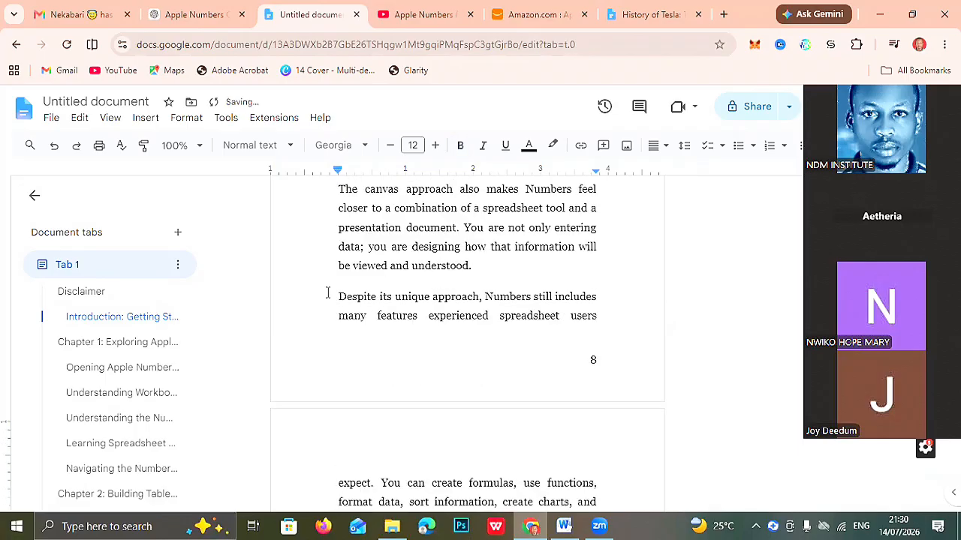
key("Down")
key("Down")
key("Down")
key("Down")
key("Down")
key("Down")
key("Down")
key("Down")
key("Down")
key("Down")
key("Down")
key("Down")
key("Down")
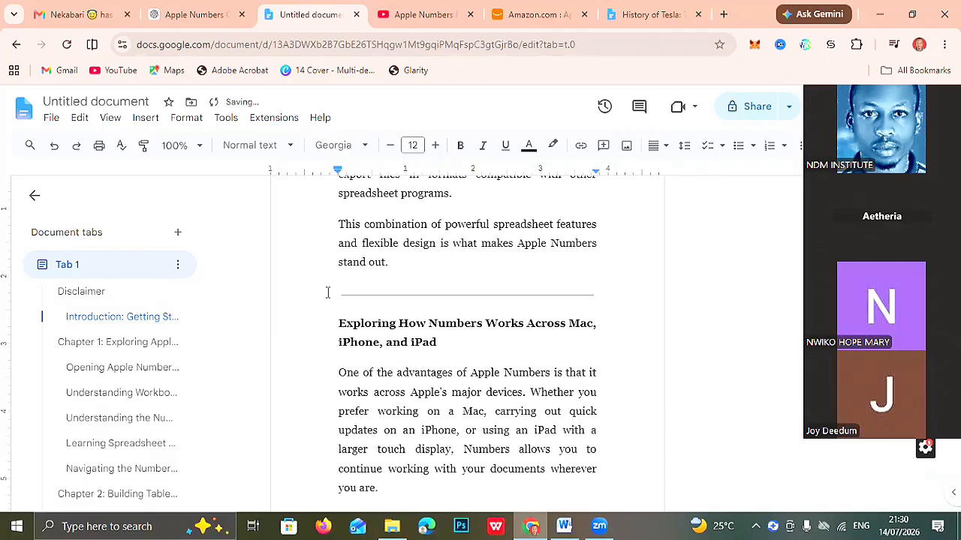
key("Down")
key("Down")
key("Down")
key("Down")
key("Down")
key("Down")
key("Down")
key("Down")
key("Down")
key("Down")
key("Down")
key("Down")
key("Up")
key("Up")
key("Up")
key("Up")
key("Up")
key("Up")
key("Up")
key("Up")
key("Up")
key("Up")
key("Up")
key("Up")
key("Up")
key("Up")
key("Up")
key("Up")
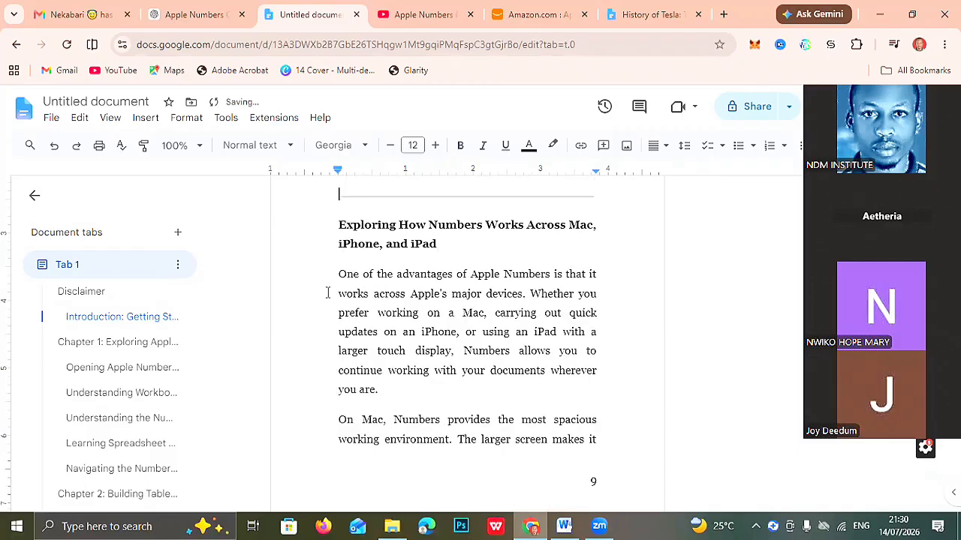
key("BackSpace")
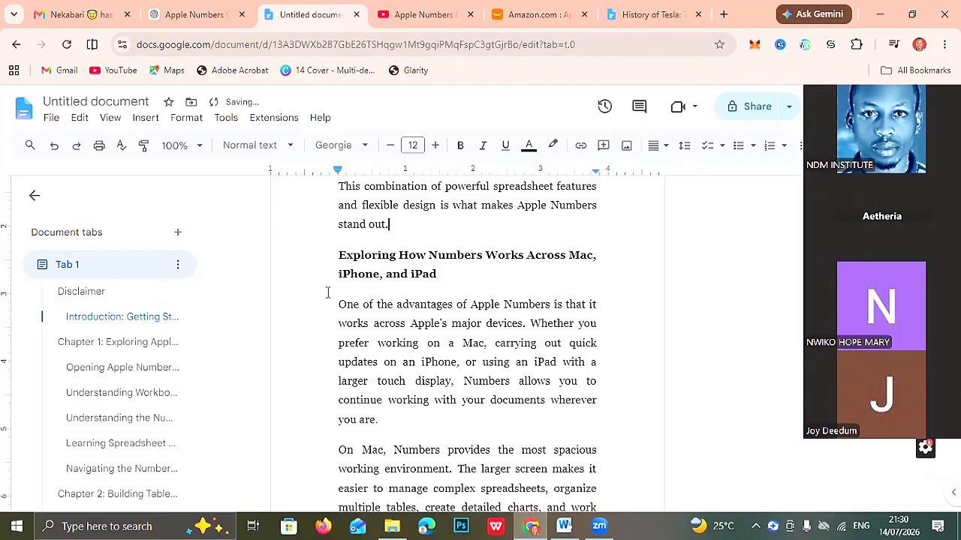
Delete the horizontal line above the subheading "Who This Book Is Designed For".
scroll(327, 293, "down", 2)
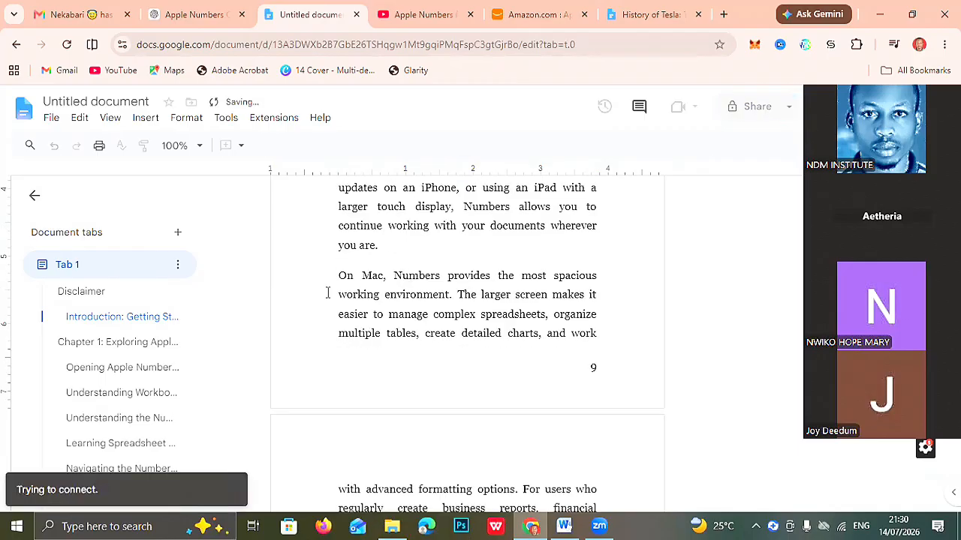
scroll(327, 292, "down", 3)
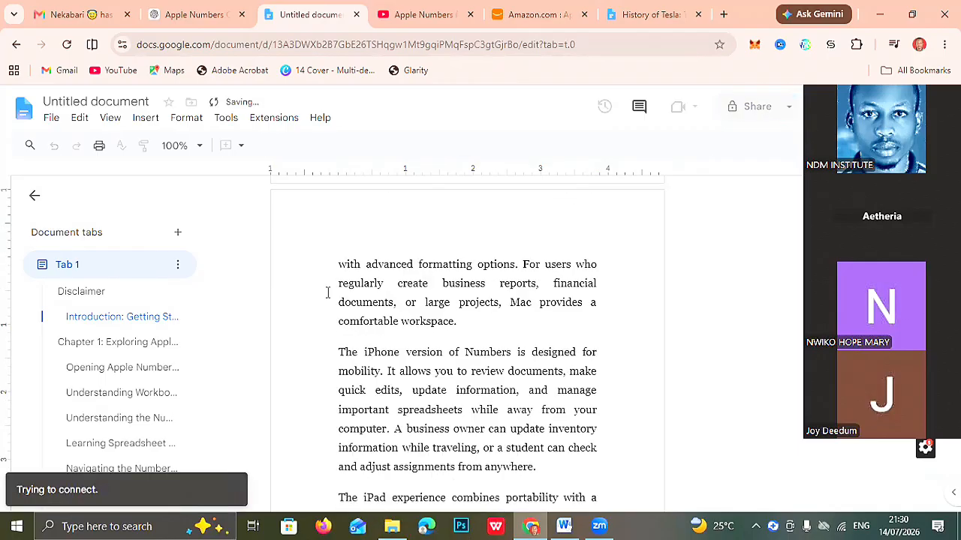
scroll(327, 293, "down", 3)
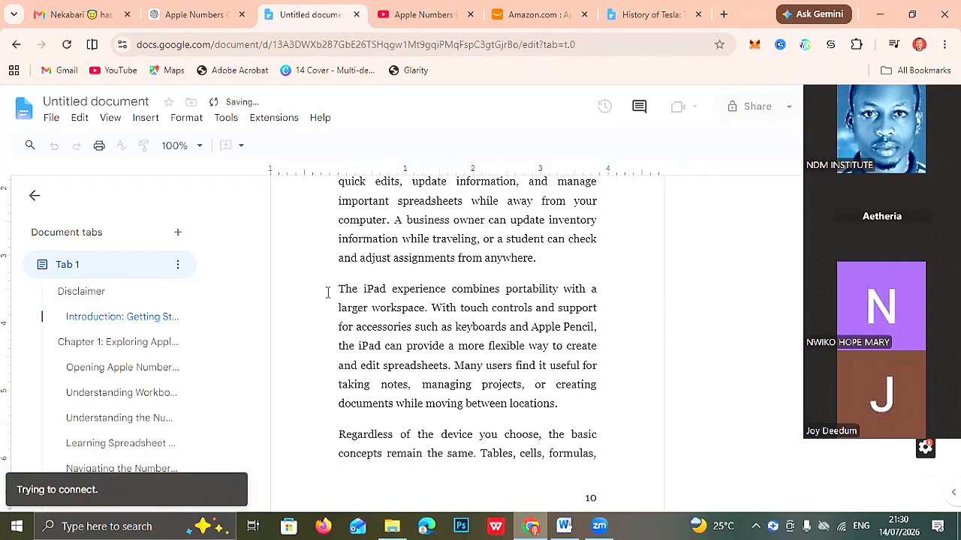
scroll(327, 293, "down", 5)
scroll(337, 318, "up", 1)
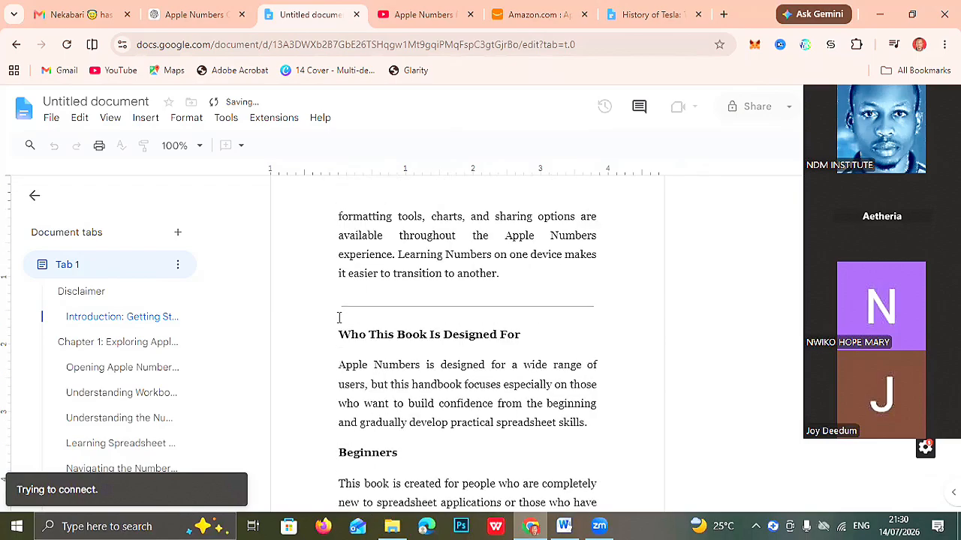
scroll(338, 318, "up", 1)
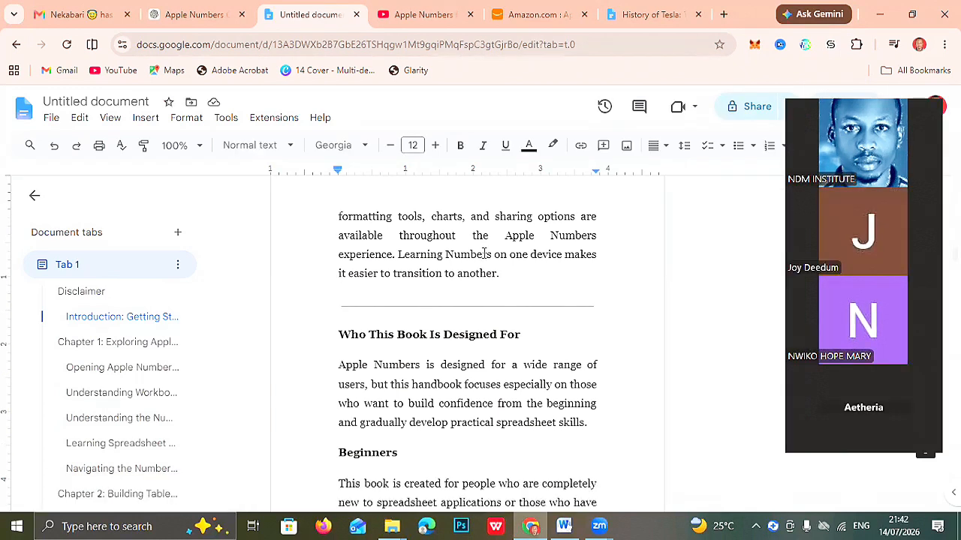
key("Right")
key("BackSpace")
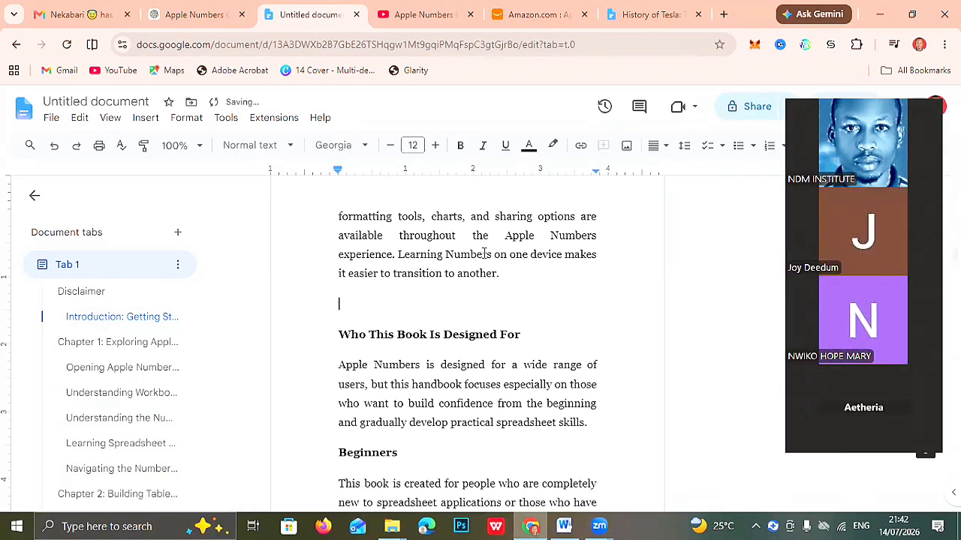
Remove the empty line above the subheading "Who This Book Is Designed For" and insert two blank lines further down in that section.
key("BackSpace")
key("Right")
key("Down")
key("Down")
key("Down")
key("Down")
key("Down")
key("Down")
key("Down")
key("Down")
key("Down")
key("Down")
key("Down")
key("Down")
key("Down")
key("Down")
key("Down")
key("Down")
key("Down")
key("Down")
key("Down")
key("Down")
key("Down")
key("Down")
key("Down")
key("Down")
key("Down")
key("Down")
key("Down")
key("Down")
key("Down")
key("Down")
key("Down")
key("Up")
key("Return")
key("Return")
Delete the horizontal line above the subheading "What Readers Will Learn Throughout This Handbook".
key("Down")
key("Down")
key("Down")
key("Down")
key("Down")
key("Down")
key("Down")
key("Down")
key("Down")
key("Down")
key("Down")
key("Down")
key("Down")
key("Down")
key("Down")
key("Down")
key("Down")
key("Down")
key("Down")
key("Down")
key("Down")
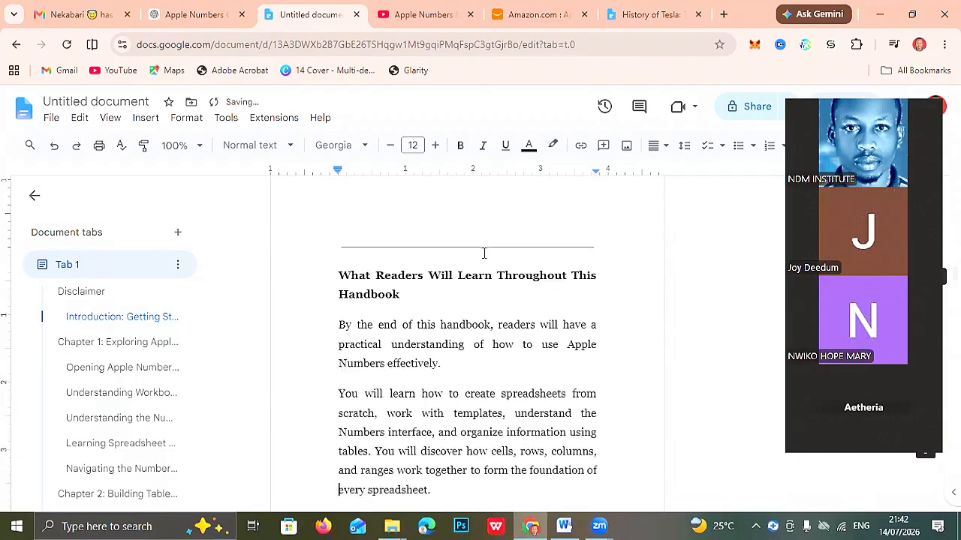
key("Up")
key("Up")
key("Up")
key("Up")
key("Up")
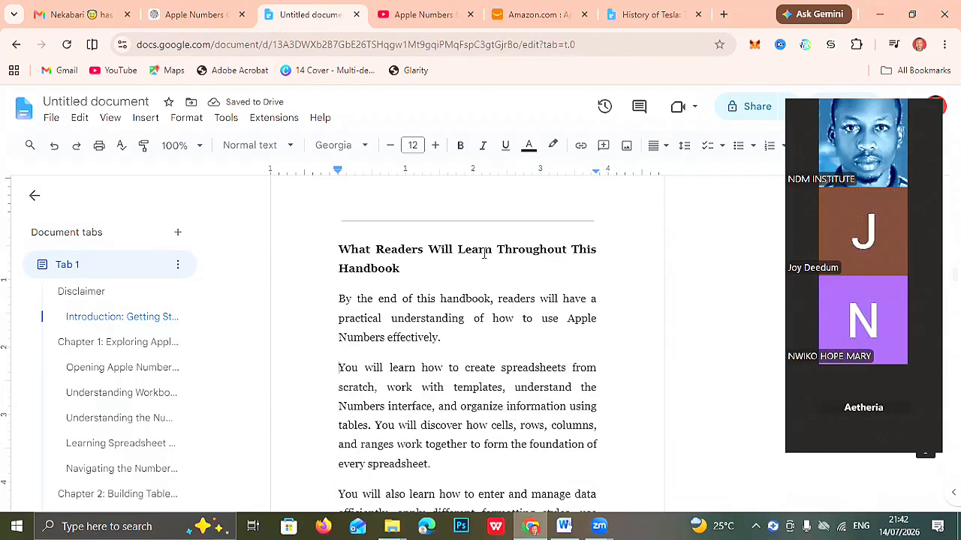
key("Up")
key("Up")
key("Up")
key("Right")
key("BackSpace")
key("BackSpace")
Go to the end of the introduction and delete the horizontal line above the Chapter 1 heading.
key("Down")
key("Down")
key("Down")
key("Down")
key("Down")
key("Down")
key("Down")
key("Down")
key("Down")
key("Down")
key("Down")
key("Down")
key("Down")
key("Down")
key("Down")
key("Down")
key("Down")
key("Down")
key("Down")
key("Down")
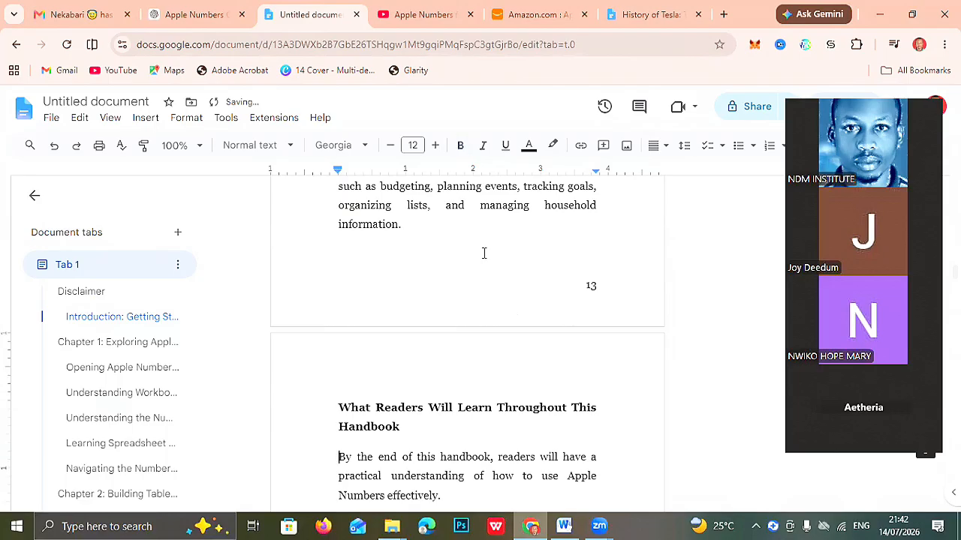
key("Down")
key("Down")
key("Down")
key("Down")
key("Down")
key("Down")
key("Down")
key("Down")
key("Down")
key("Down")
key("Down")
key("Down")
key("Down")
key("Down")
key("Down")
key("Down")
key("Down")
key("Down")
key("Down")
key("Down")
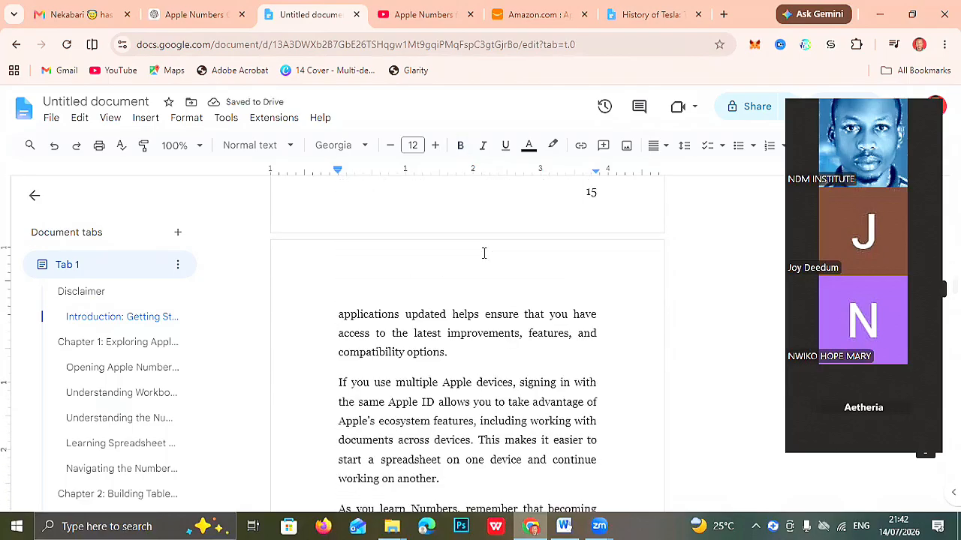
key("Down")
key("Down")
key("Down")
key("Down")
key("Down")
key("Down")
key("Down")
key("Down")
key("Down")
key("Down")
key("Down")
key("Down")
key("Down")
key("Down")
key("Down")
key("Down")
key("Up")
key("Up")
key("Up")
key("Up")
key("Up")
key("Up")
key("Up")
key("Up")
key("Up")
key("Up")
key("Up")
key("Up")
key("Up")
key("Up")
key("Up")
key("Up")
key("Up")
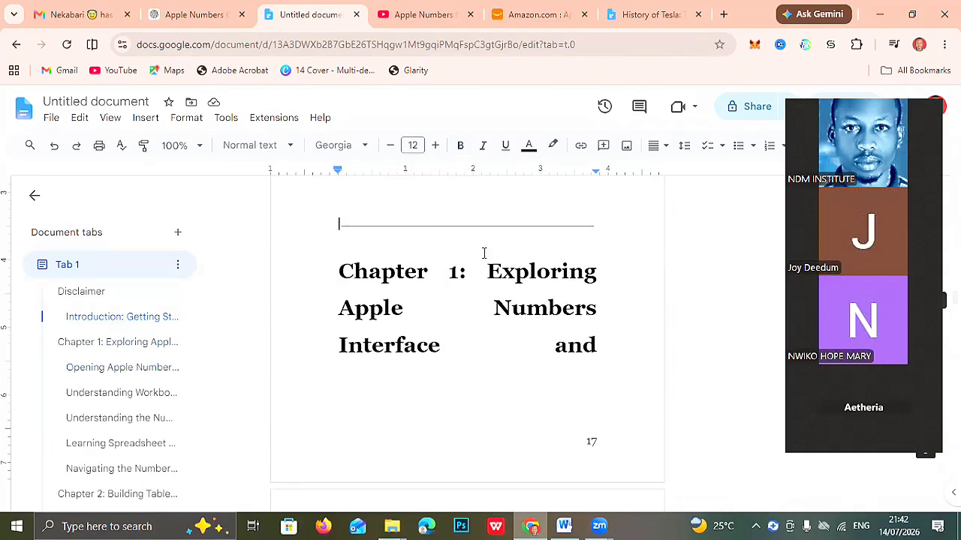
key("Up")
key("Down")
key("BackSpace")
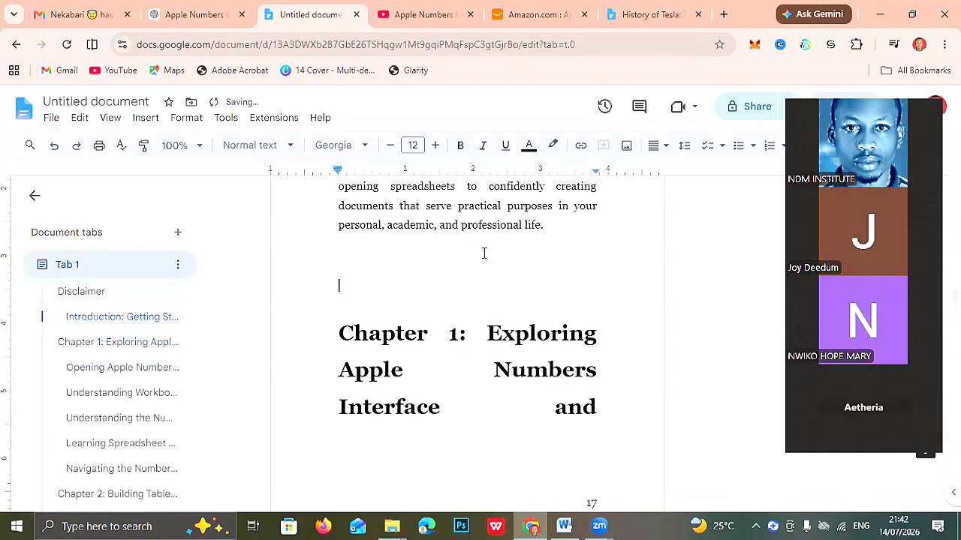
Add four blank lines after the introduction's last paragraph and insert a page break before the Chapter 1 heading.
key("Return")
key("Return")
key("Return")
key("Return")
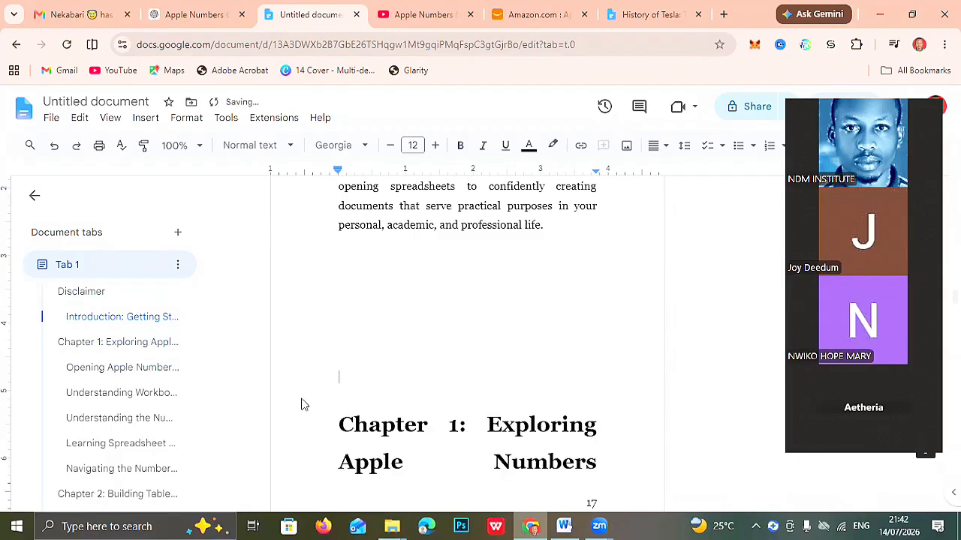
key("ctrl+Return")
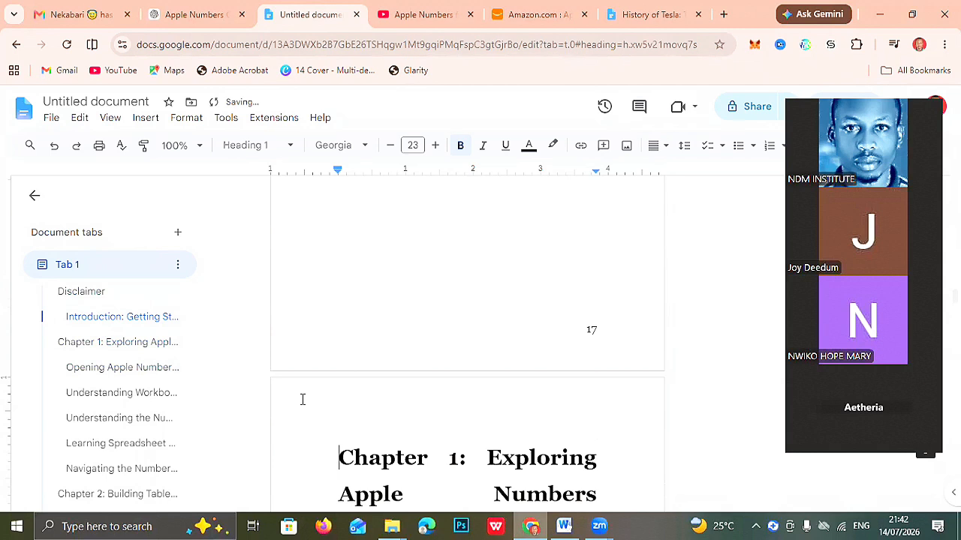
Set the full heading "Chapter 1: Exploring Apple Numbers Interface and Spreadsheet Fundamentals" to font size 15 and center it.
key("ctrl+shift+Down")
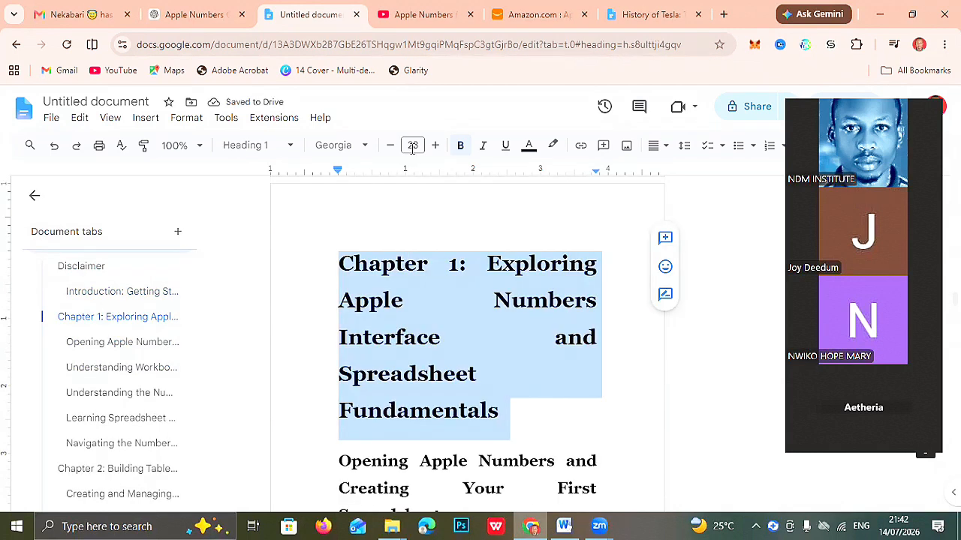
left_click(412, 147)
type("15")
key("Return")
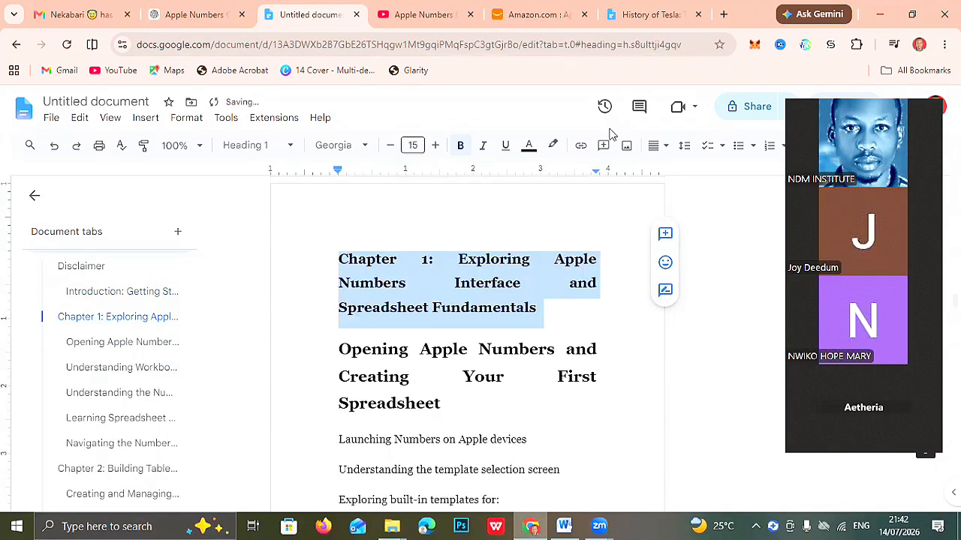
left_click(658, 147)
left_click(676, 176)
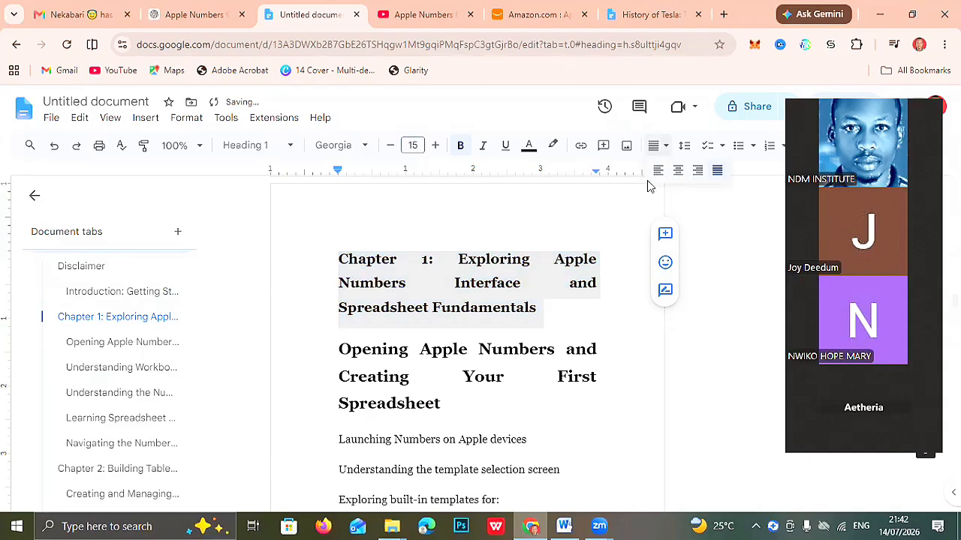
Select and copy the Chapter 1 outline from "Opening Apple Numbers and Creating Your First Spreadsheet" through the items under "Navigating the Numbers Workspace".
left_click(335, 353)
key("shift+Down")
key("shift+Down")
key("shift+Down")
key("shift+Down")
key("shift+Down")
key("shift+Down")
key("shift+Down")
key("ctrl+c")
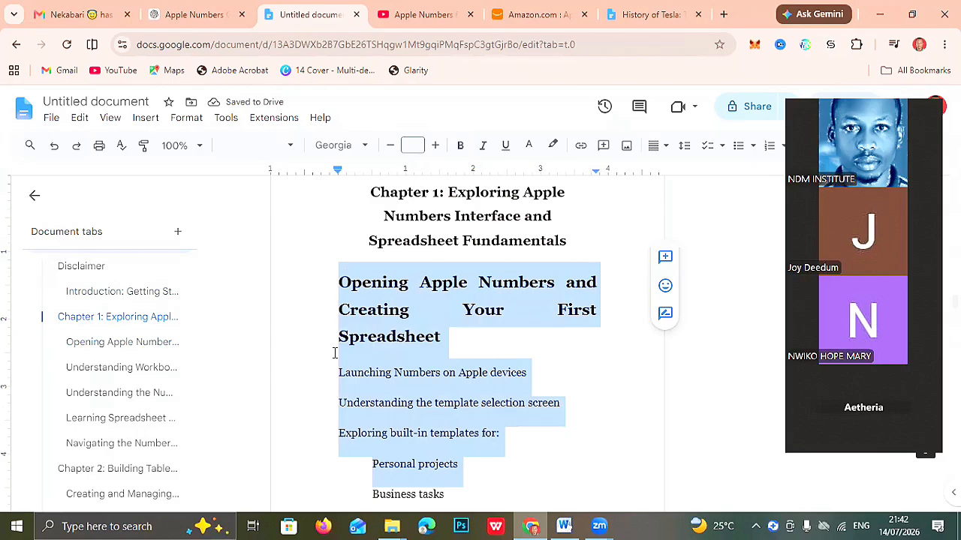
key("shift+Down")
key("shift+Down")
key("shift+Down")
key("shift+Down")
key("shift+Down")
key("shift+Down")
key("shift+Down")
key("shift+Down")
key("shift+Down")
key("shift+Down")
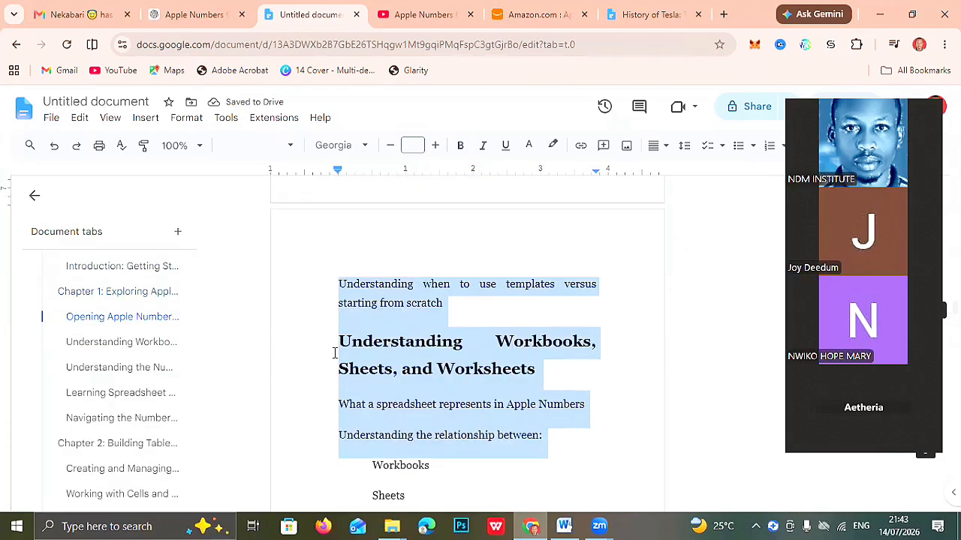
key("shift+Down")
key("shift+Down")
key("shift+Down")
key("shift+Down")
key("shift+Down")
key("shift+Down")
key("shift+Down")
key("shift+Down")
key("shift+Down")
key("shift+Down")
key("shift+Down")
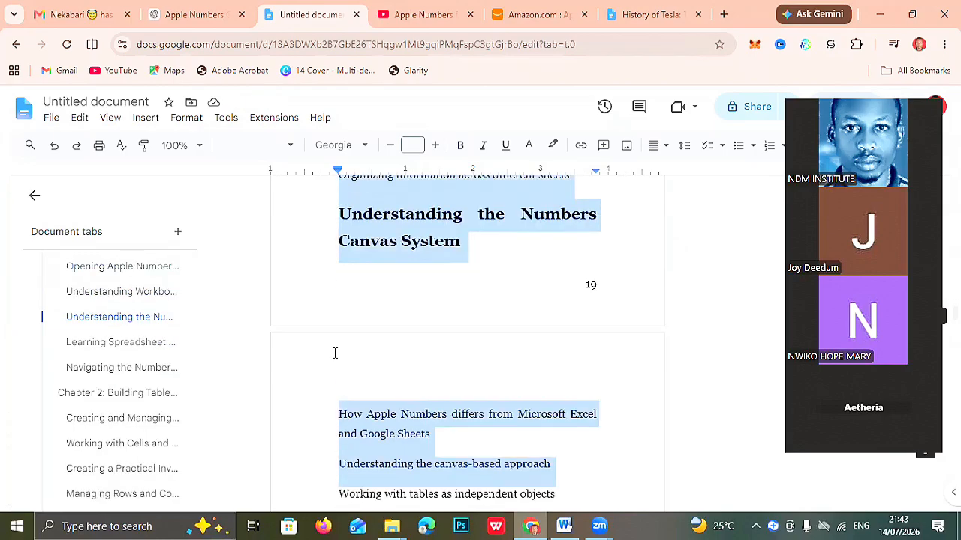
key("shift+Down")
key("shift+Down")
key("shift+Down")
key("shift+Down")
key("shift+Down")
key("shift+Down")
key("shift+Down")
key("shift+Down")
key("shift+Down")
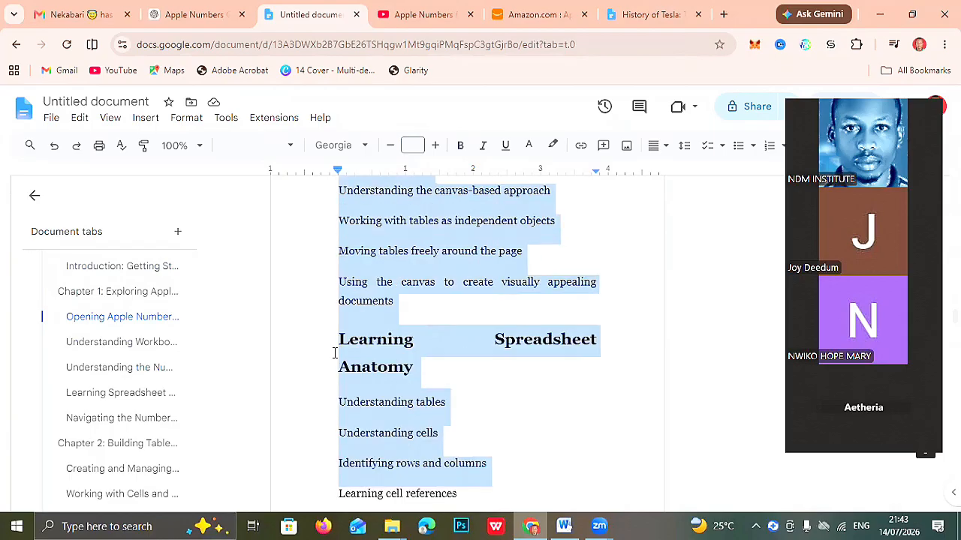
key("shift+Down")
key("shift+Down")
key("shift+Down")
key("shift+Down")
key("shift+Down")
key("shift+Down")
key("shift+Down")
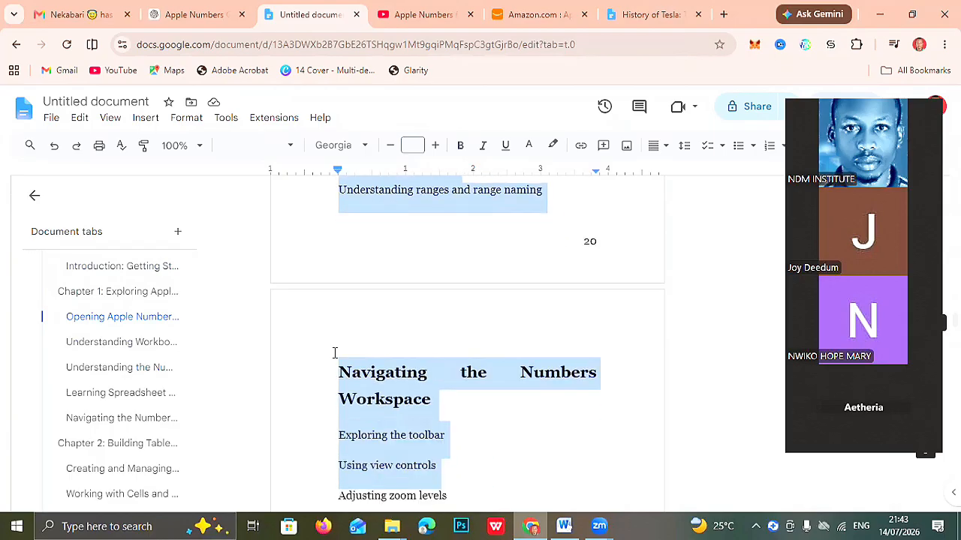
key("shift+Down")
key("shift+Down")
key("shift+Down")
key("shift+Down")
key("shift+Down")
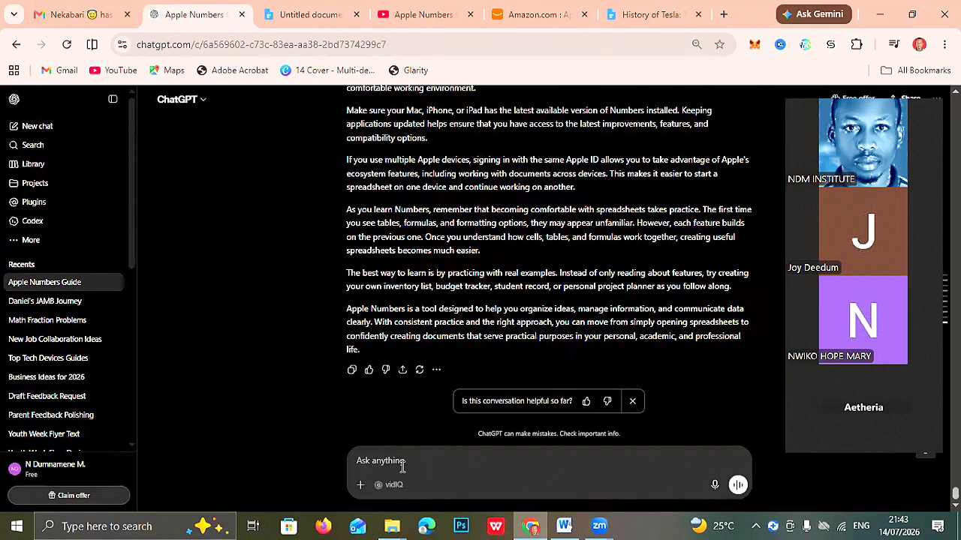
Switch to the Apple Numbers conversation in ChatGPT, send the copied Chapter 1 outline as a prompt, and skim the generated chapter text.
left_click(403, 467)
key("ctrl+v")
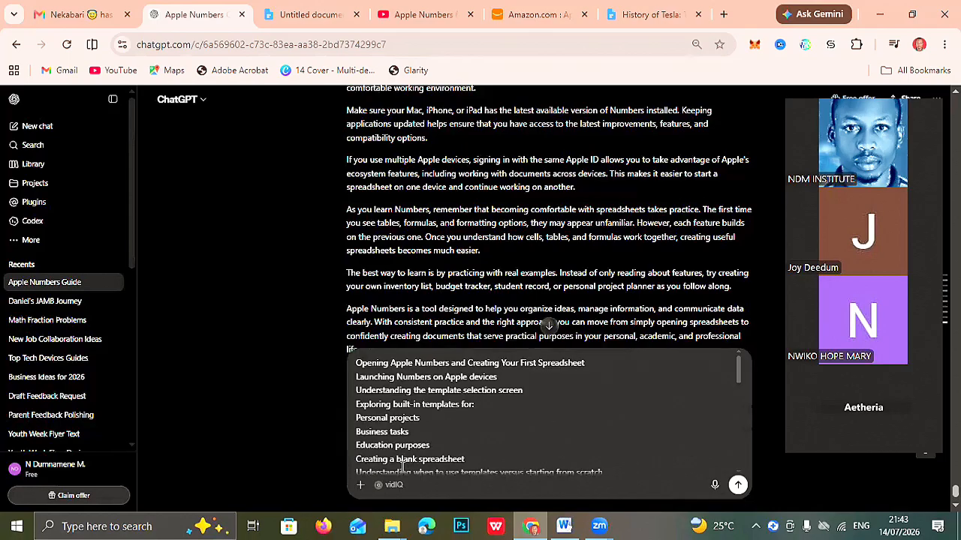
key("Return")
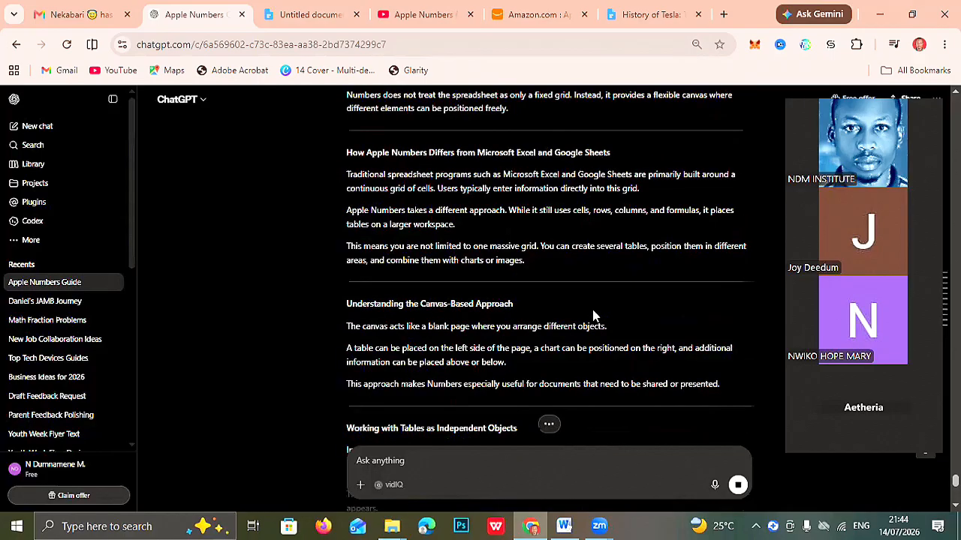
scroll(593, 314, "up", 1)
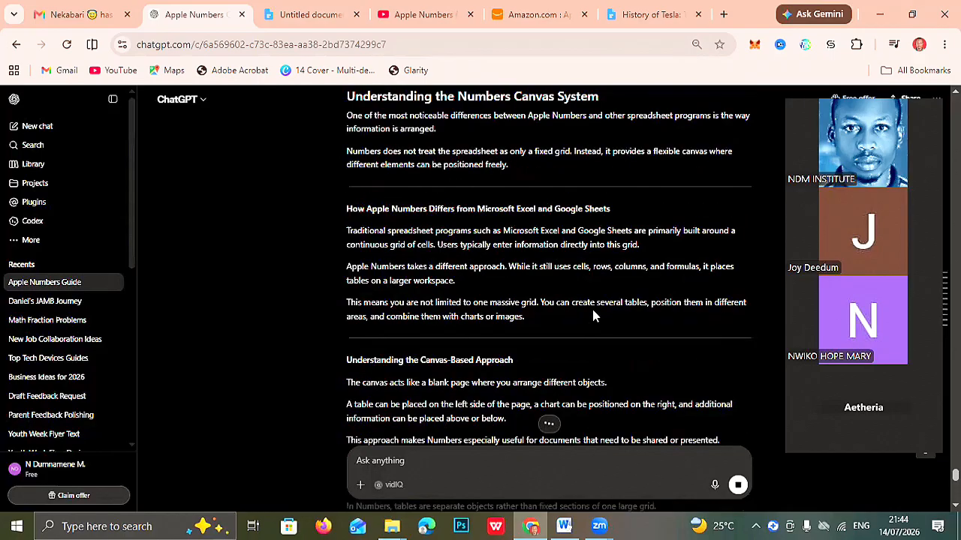
scroll(592, 310, "up", 3)
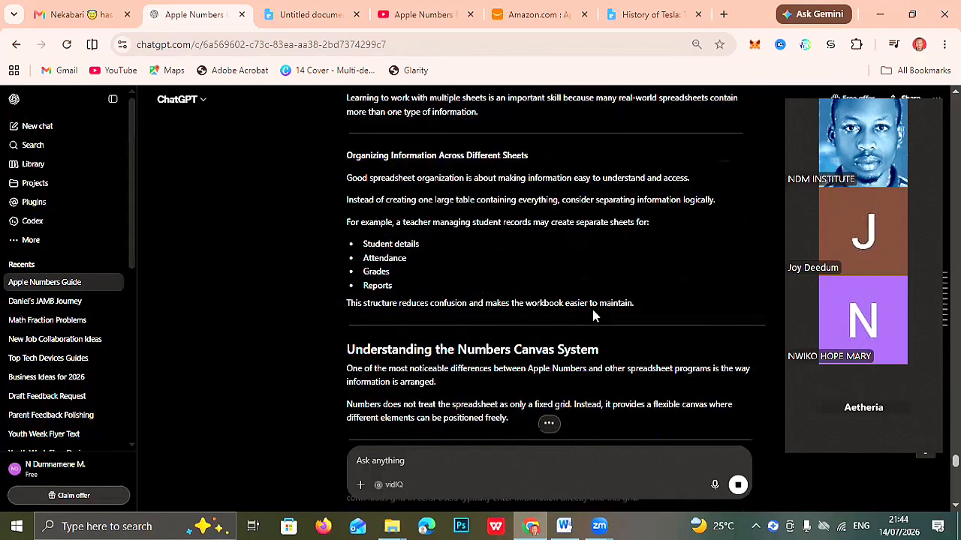
scroll(592, 309, "down", 5)
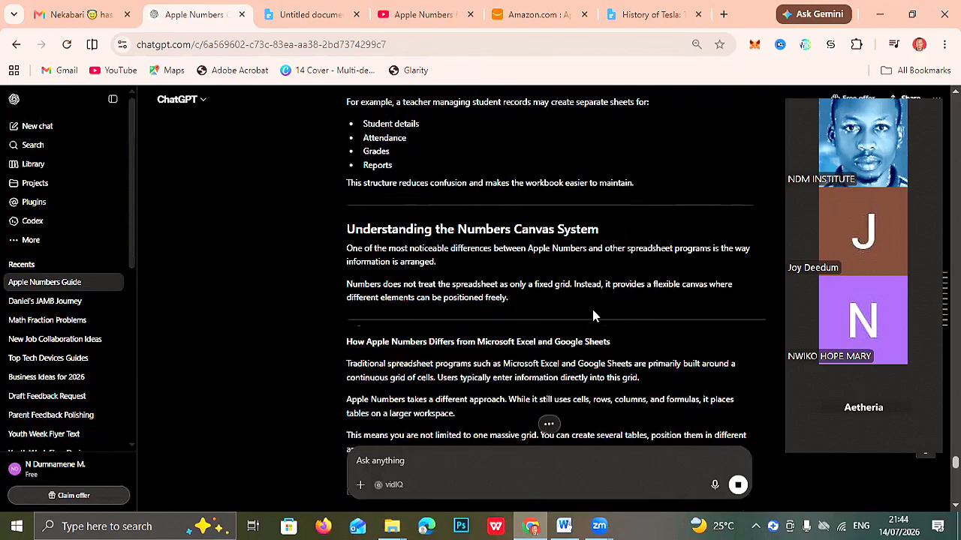
Review the generated Apple Numbers chapter through to its end and copy the whole response.
scroll(593, 309, "down", 5)
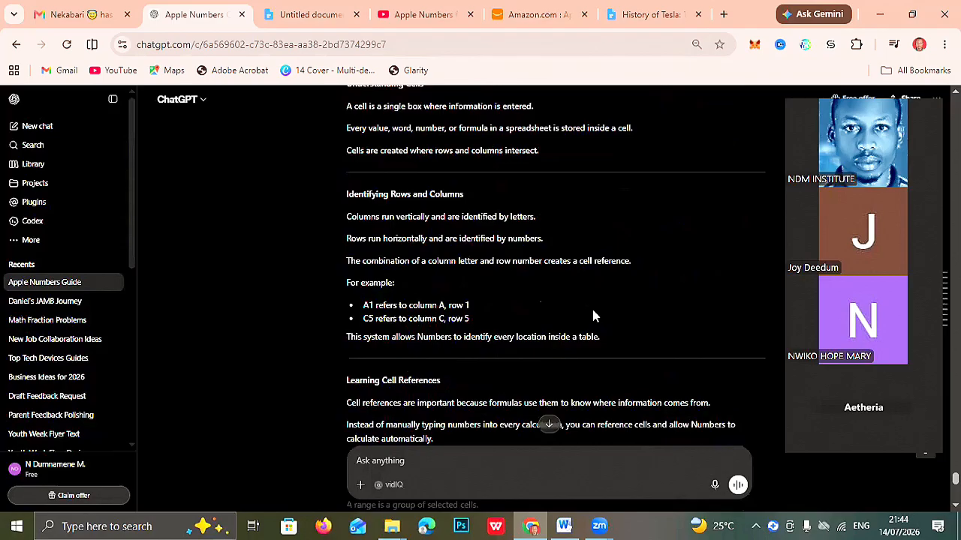
scroll(592, 309, "down", 5)
scroll(592, 310, "down", 1)
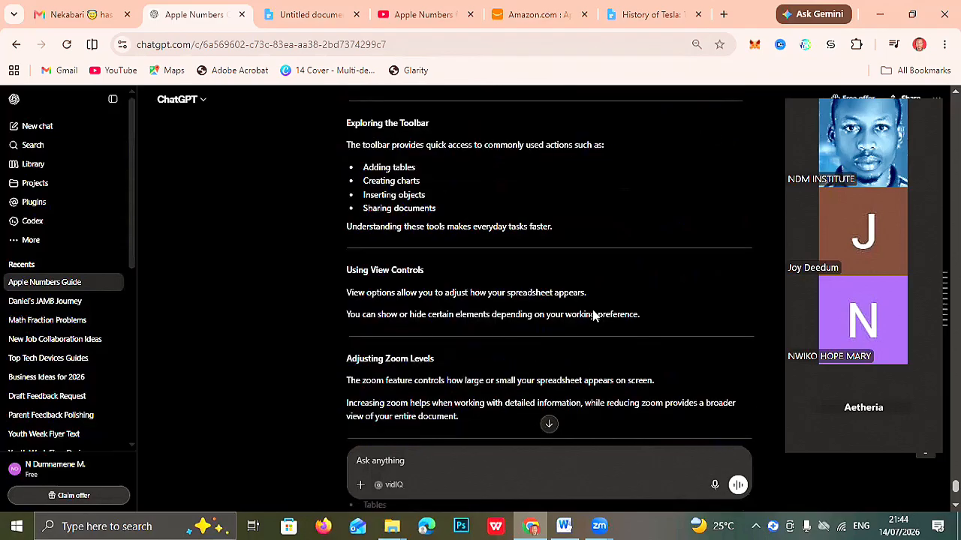
scroll(592, 315, "down", 3)
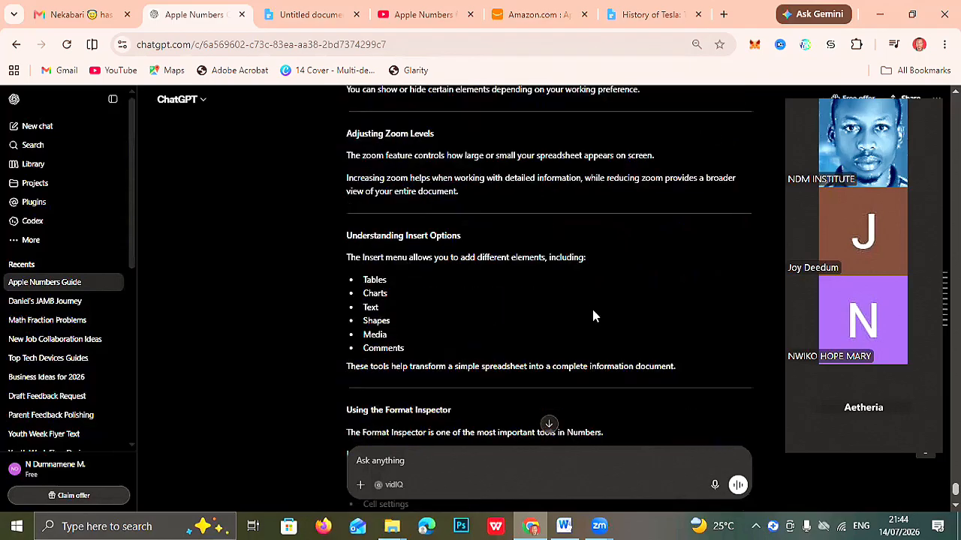
scroll(593, 316, "down", 4)
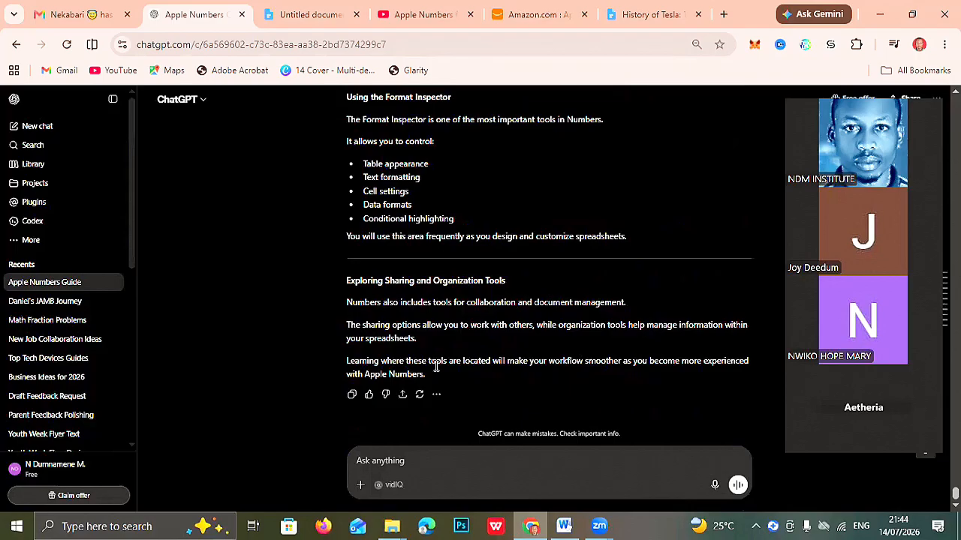
left_click(351, 395)
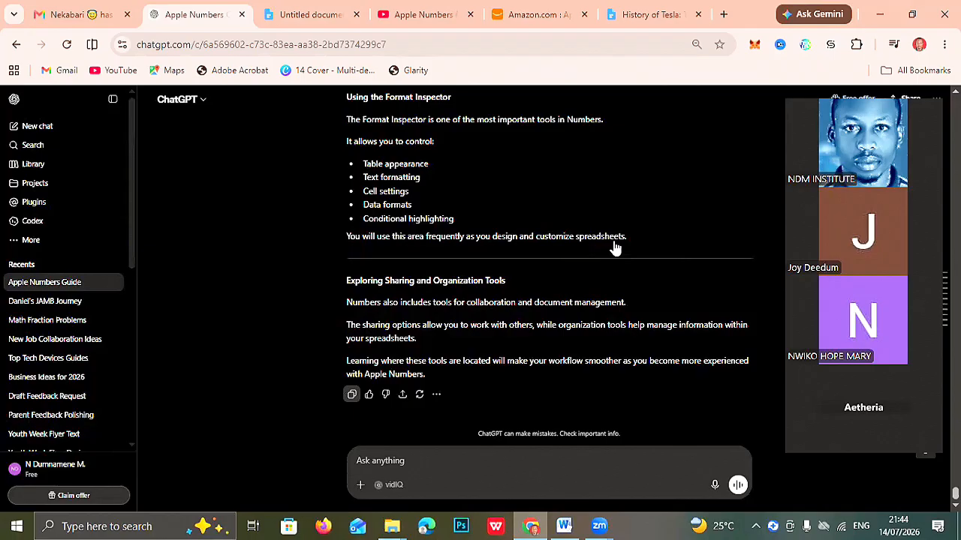
left_click_drag(352, 189, 405, 275)
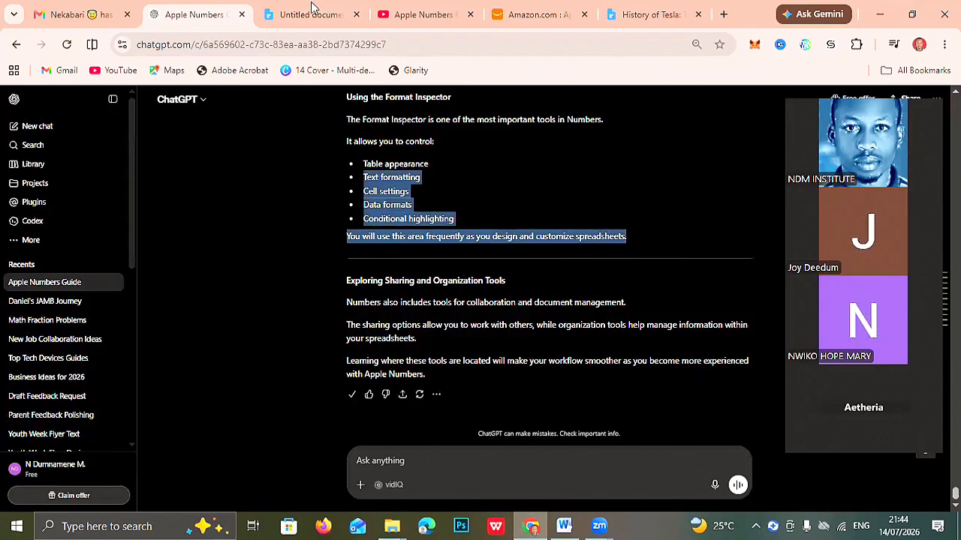
Switch to the untitled Google Docs document and replace the selected Chapter 1 outline with the copied chapter text.
left_click(296, 9)
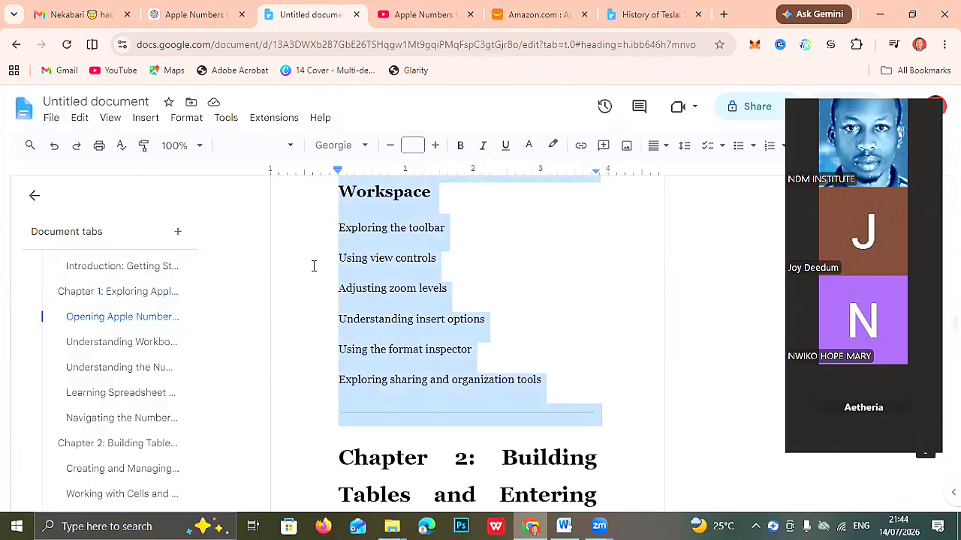
key("BackSpace")
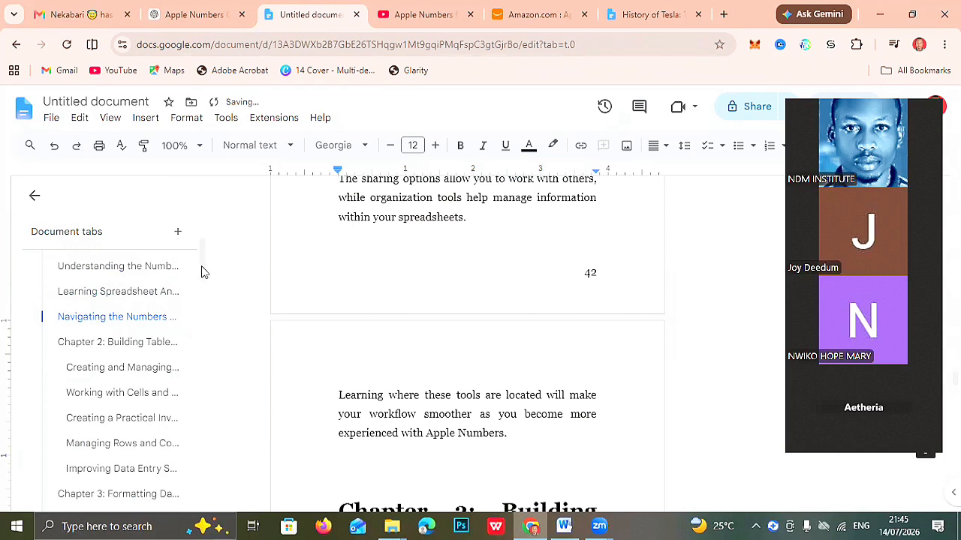
Go to the Chapter 1 heading and name the document "Apple Numbers Mastery Handbook for Mac, iPhone, and iPad".
scroll(203, 240, "up", 3)
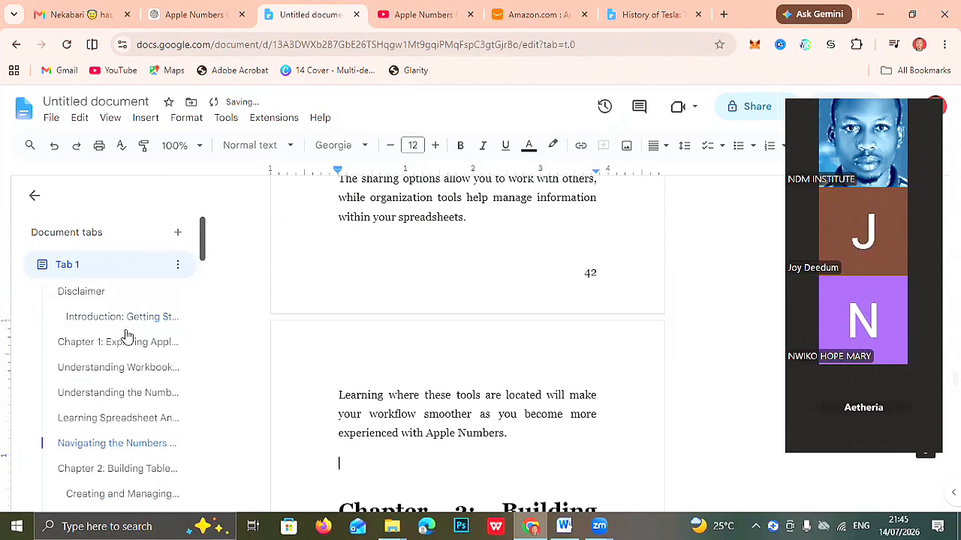
left_click(128, 339)
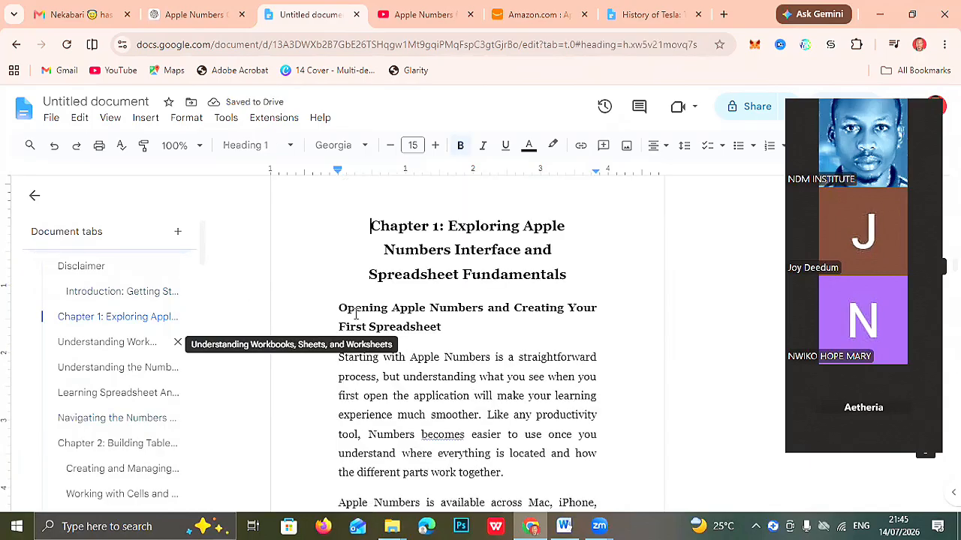
left_click(331, 314)
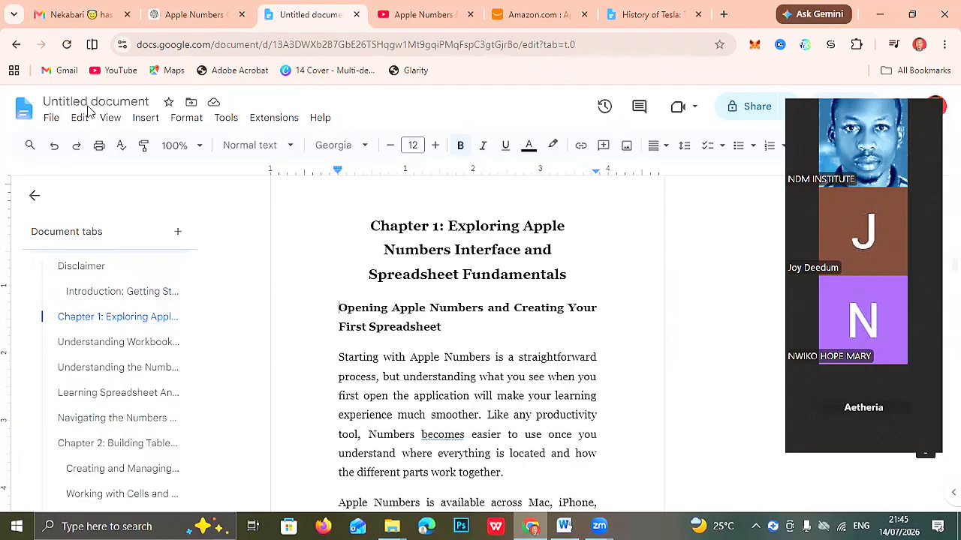
left_click(327, 286)
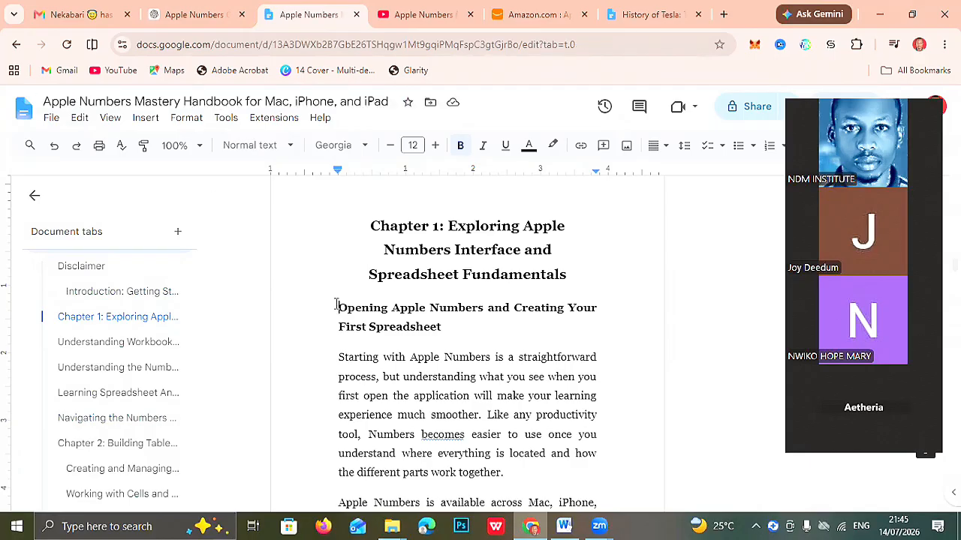
Remove the horizontal divider line above the subheading "Launching Numbers on Apple Devices" in Chapter 1.
key("Up")
key("Up")
key("Up")
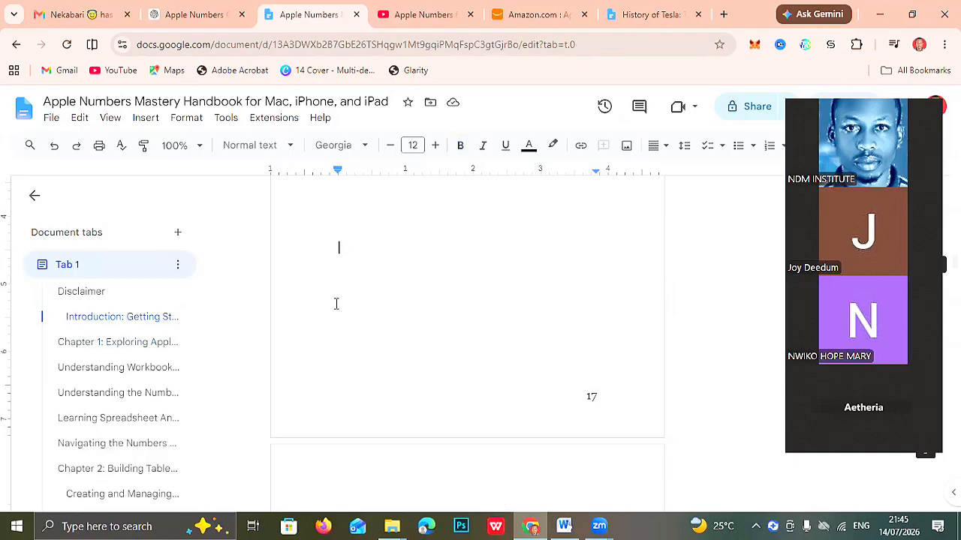
key("Down")
key("Down")
key("Down")
key("Down")
key("Down")
key("Down")
key("Down")
key("Down")
key("Down")
key("Down")
key("Down")
key("Down")
key("Down")
key("Down")
key("Down")
key("Down")
key("Down")
key("Down")
key("Down")
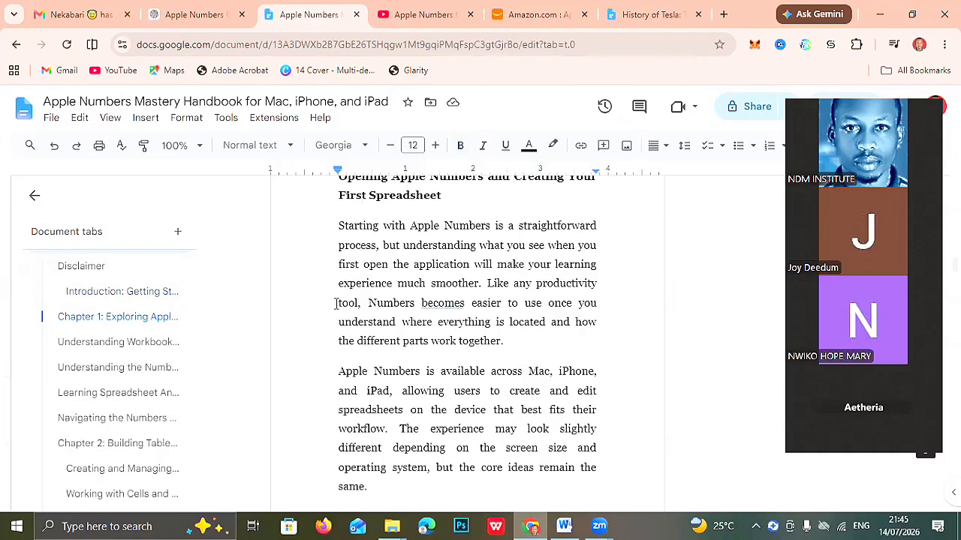
key("Down")
key("Down")
key("Down")
key("Down")
key("Down")
key("Down")
key("Down")
key("Down")
key("Down")
key("Down")
key("Up")
key("Up")
key("Up")
key("Up")
key("Up")
key("Up")
key("Up")
key("Up")
key("Up")
key("Up")
key("Up")
key("Up")
key("Up")
key("Up")
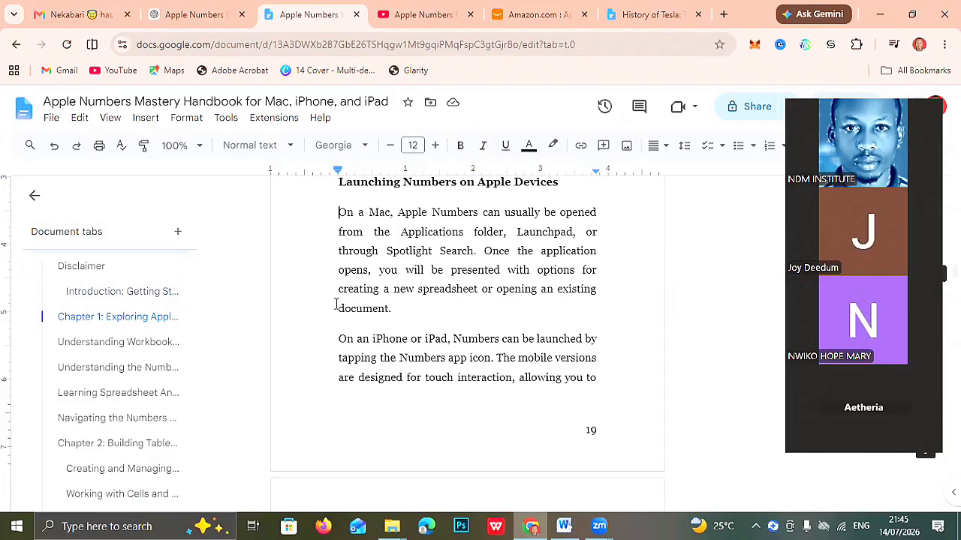
key("Up")
key("Up")
key("Up")
key("Up")
key("Down")
key("Down")
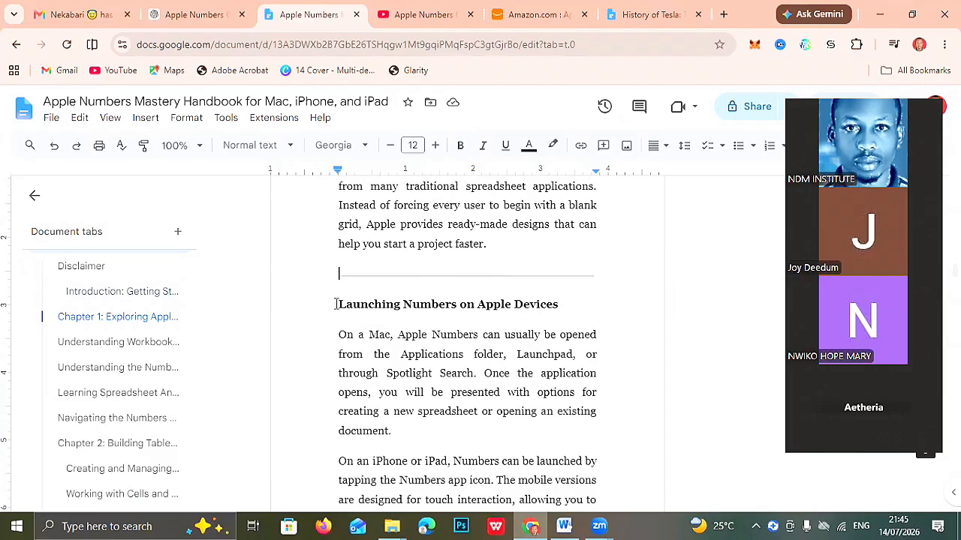
key("BackSpace")
Delete the horizontal divider line above the subheading "Understanding the Template Selection Screen".
left_click(337, 304)
key("Down")
key("Down")
key("Down")
key("Down")
key("Down")
key("Down")
key("Down")
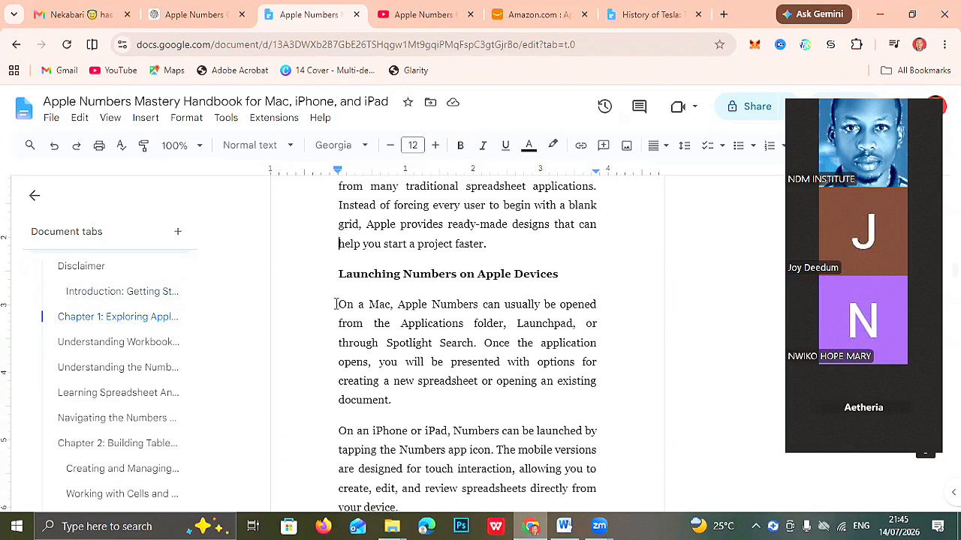
scroll(337, 304, "up", 4)
scroll(336, 304, "up", 7)
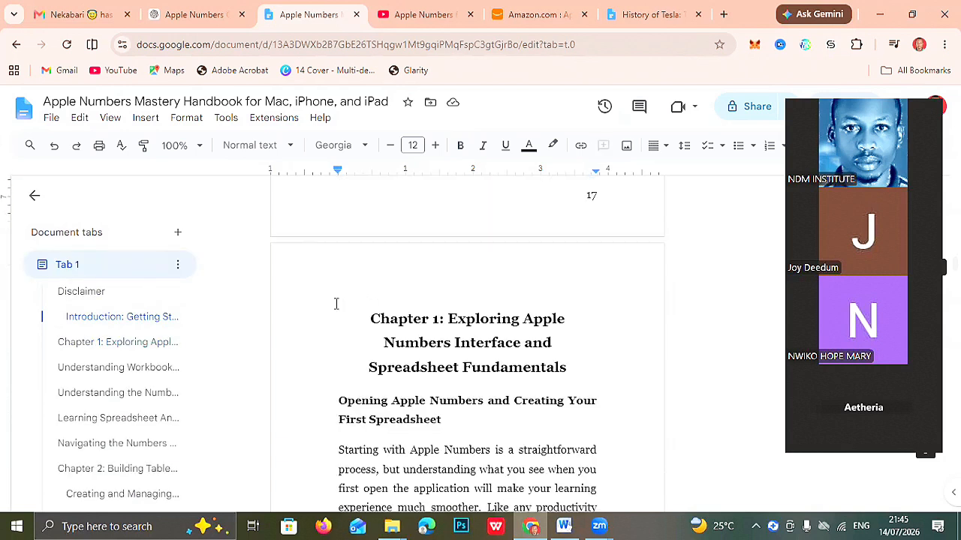
scroll(336, 304, "up", 2)
left_click(336, 303)
scroll(337, 303, "down", 3)
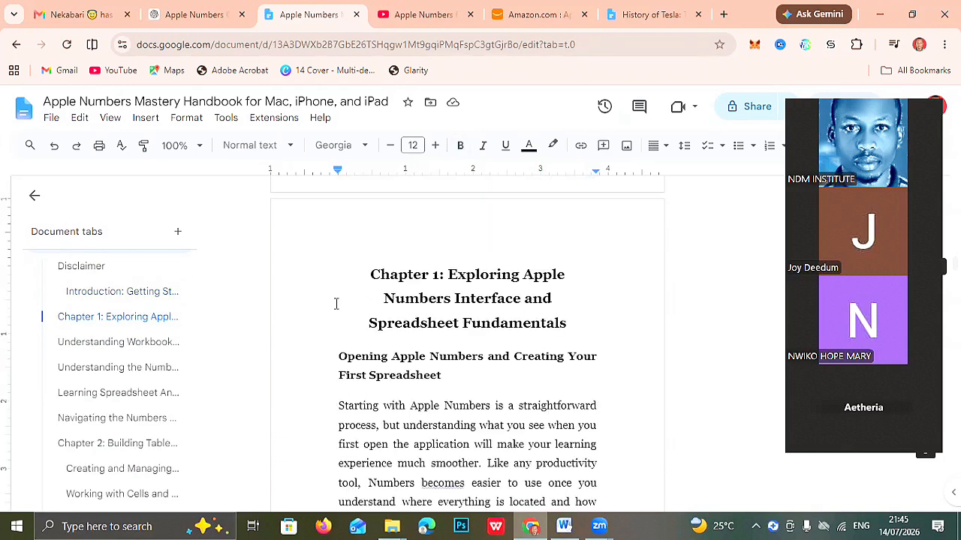
scroll(336, 304, "down", 5)
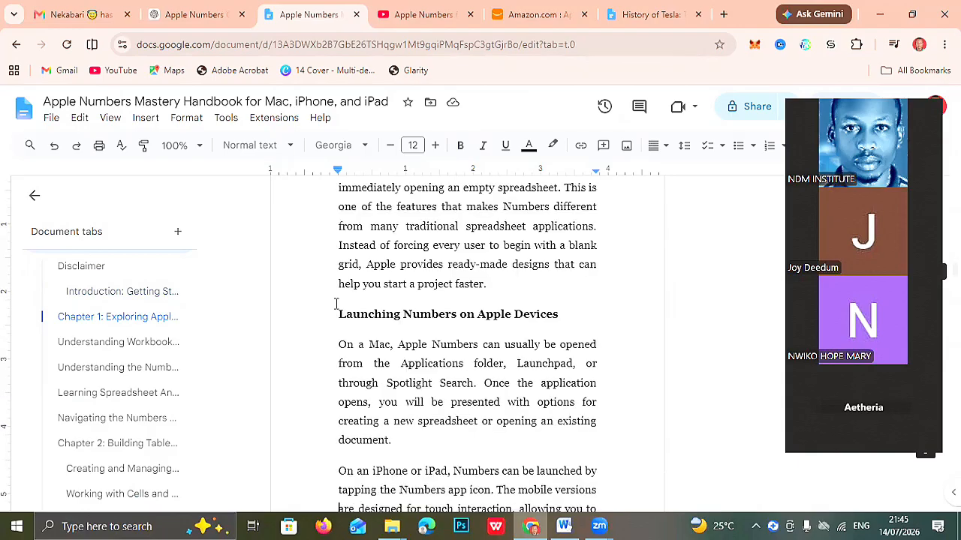
scroll(336, 303, "down", 5)
scroll(336, 303, "up", 1)
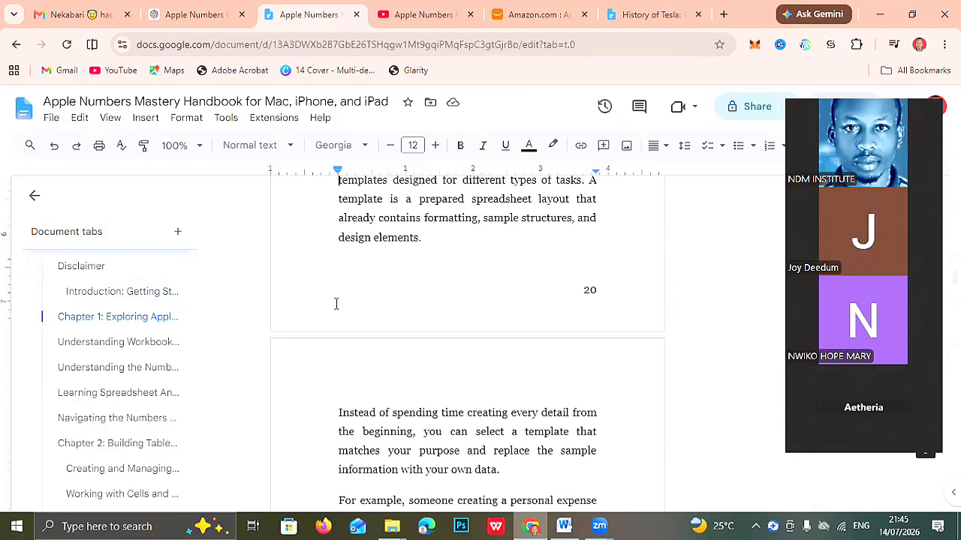
scroll(337, 303, "up", 2)
key("Right")
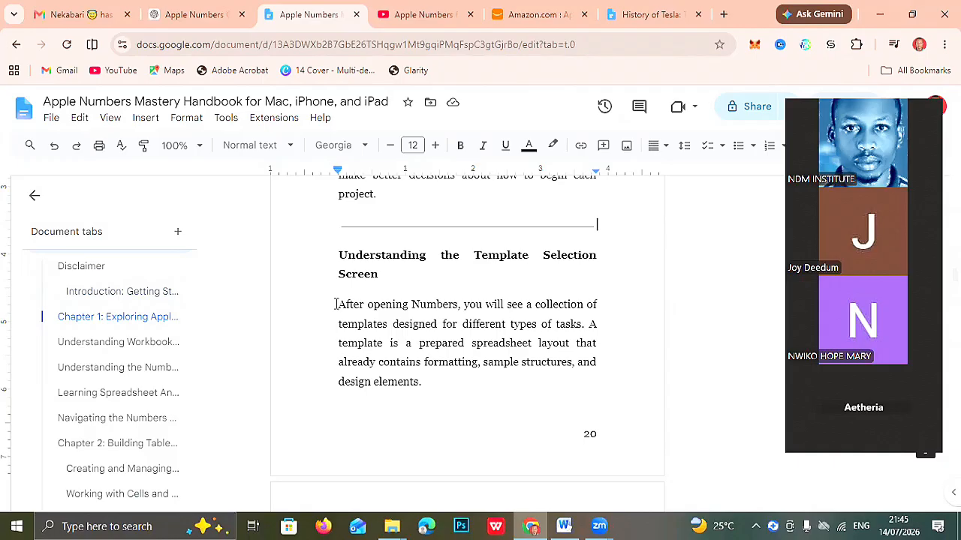
key("BackSpace")
left_click(336, 304)
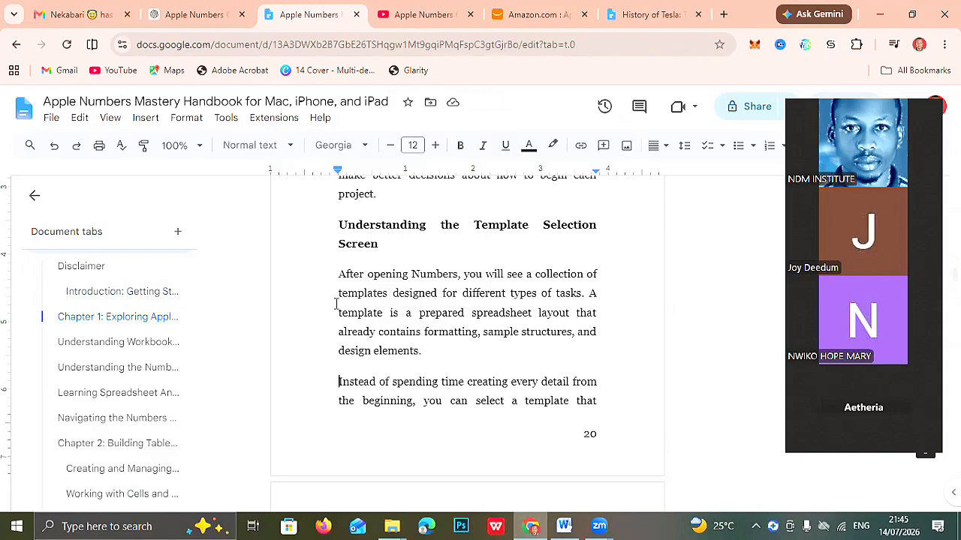
Delete the divider above "Exploring Built-In Templates for Personal Projects, Business Tasks, and Education" and start that subheading on a new page.
key("Down")
key("Down")
key("Down")
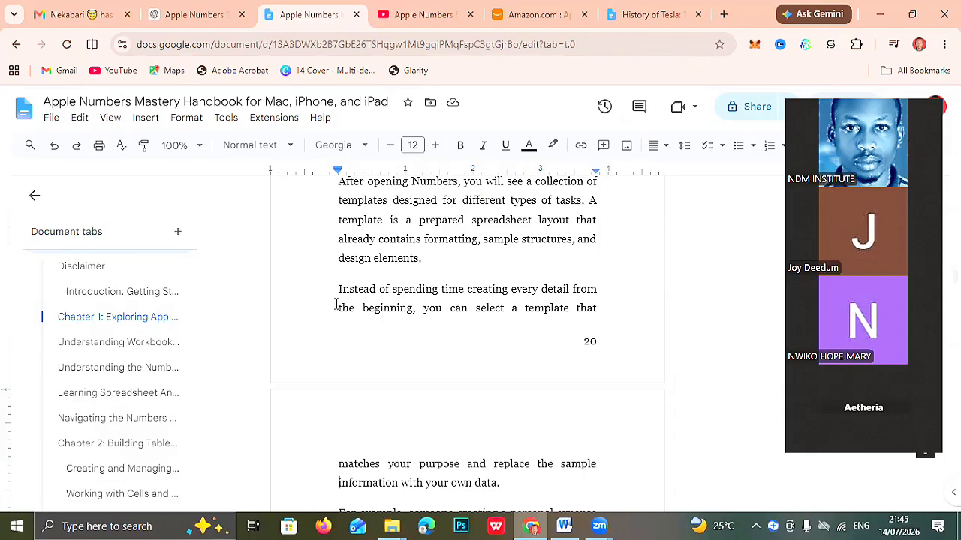
key("Down")
key("Down")
key("Down")
key("Down")
scroll(336, 304, "down", 10)
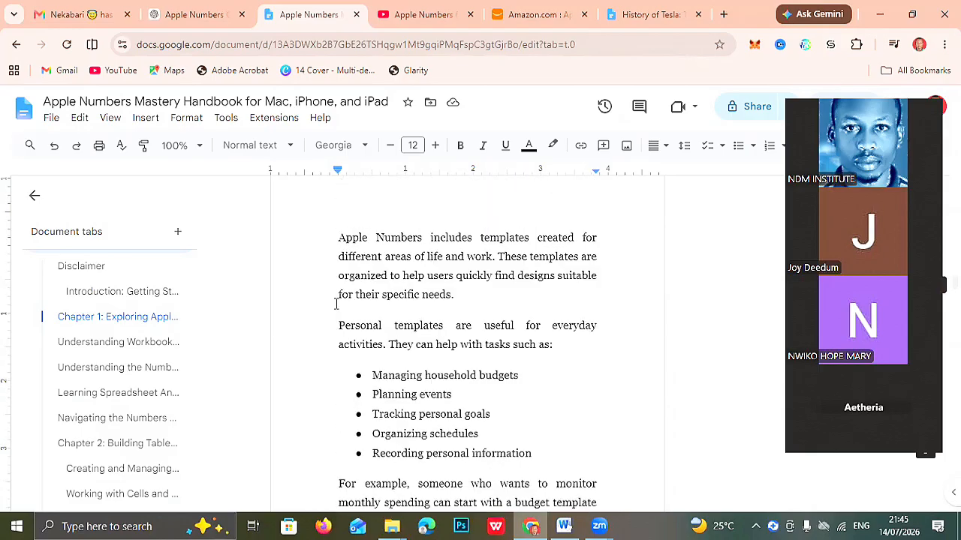
key("Down")
scroll(337, 304, "up", 4)
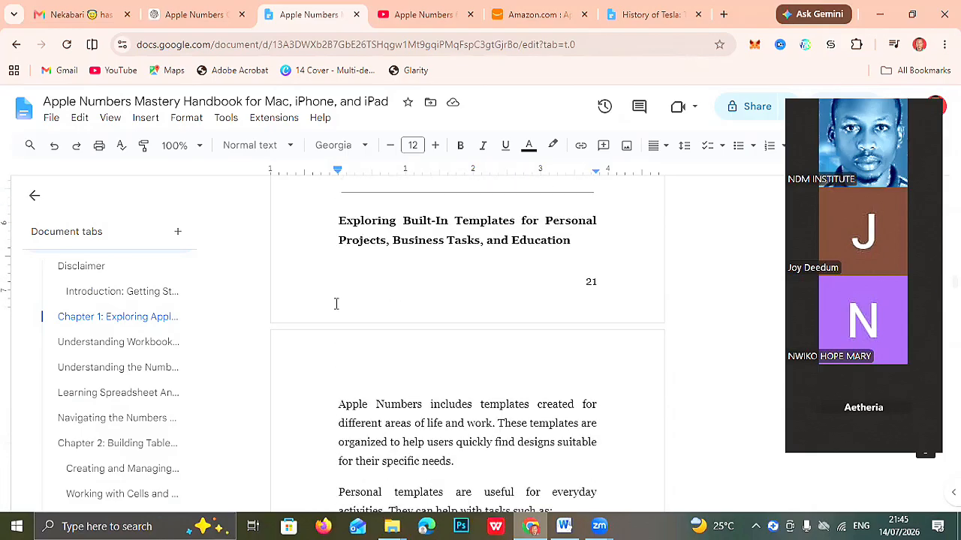
scroll(336, 304, "up", 1)
key("BackSpace")
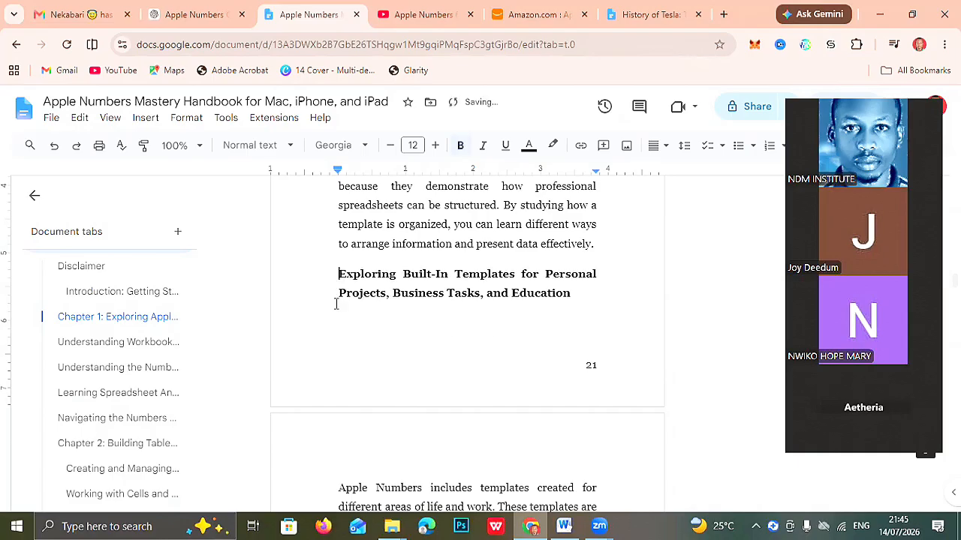
key("Return")
key("ctrl+Return")
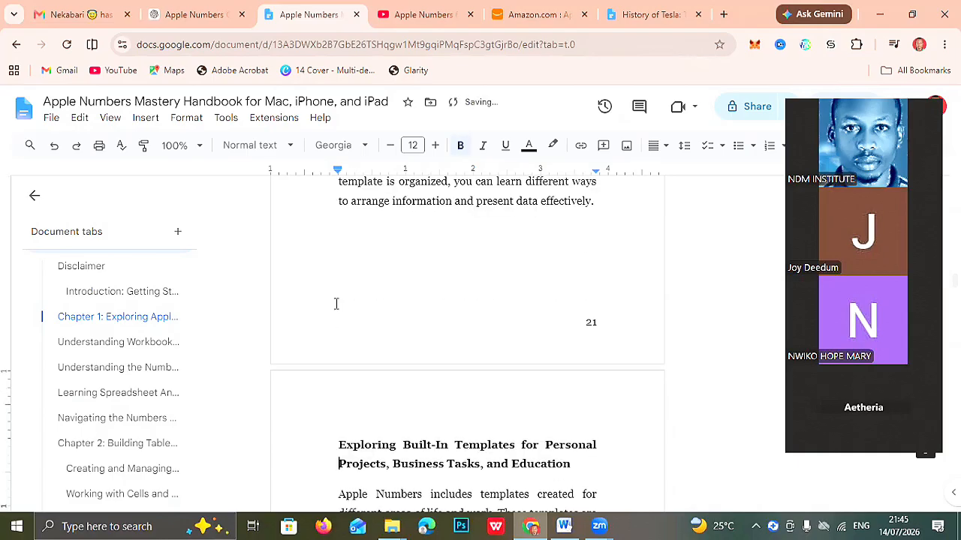
Delete the horizontal divider line above the subheading "Creating a Blank Spreadsheet".
scroll(336, 304, "down", 1)
scroll(336, 304, "down", 5)
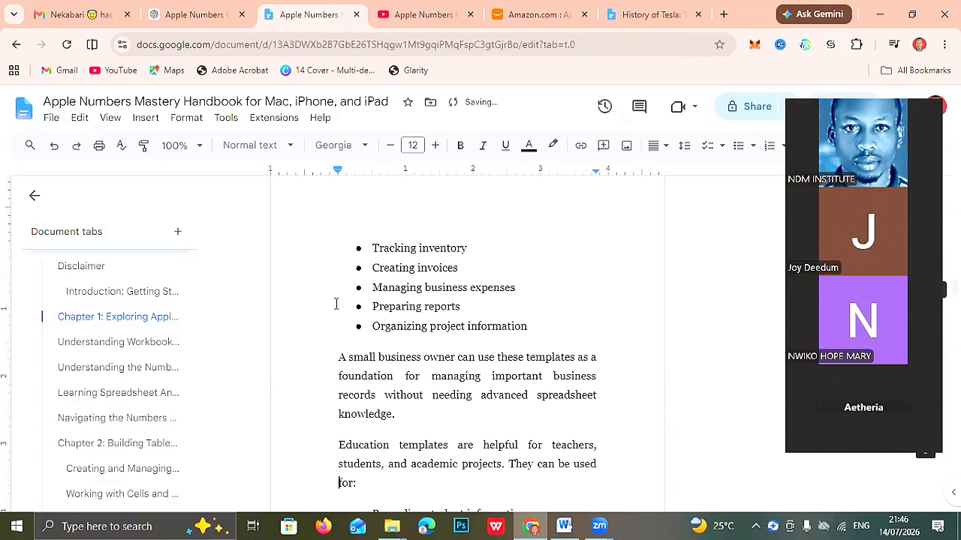
scroll(337, 304, "down", 5)
scroll(336, 304, "down", 10)
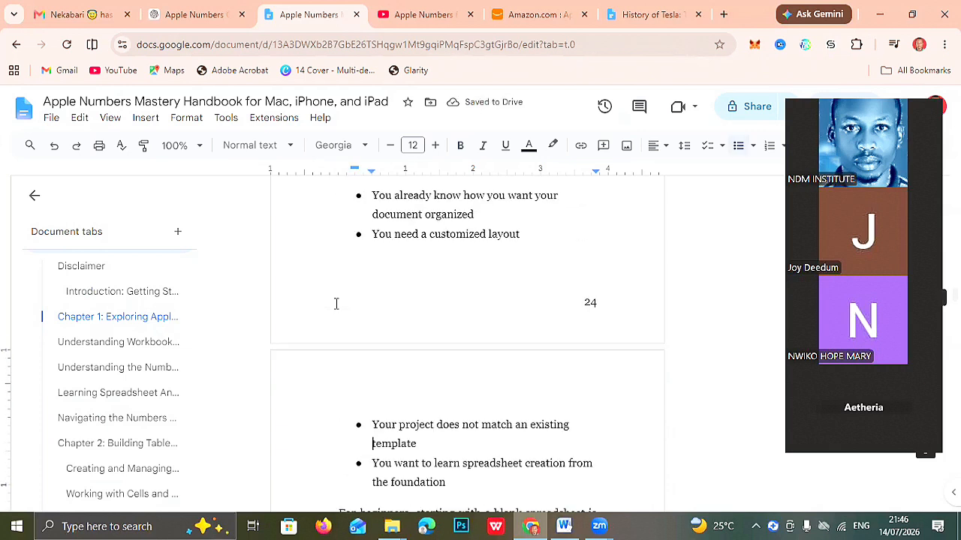
scroll(337, 304, "up", 10)
key("Down")
key("Down")
key("Down")
key("BackSpace")
key("Delete")
Delete the horizontal divider line above the subheading ending in "Versus Starting From Scratch".
key("Down")
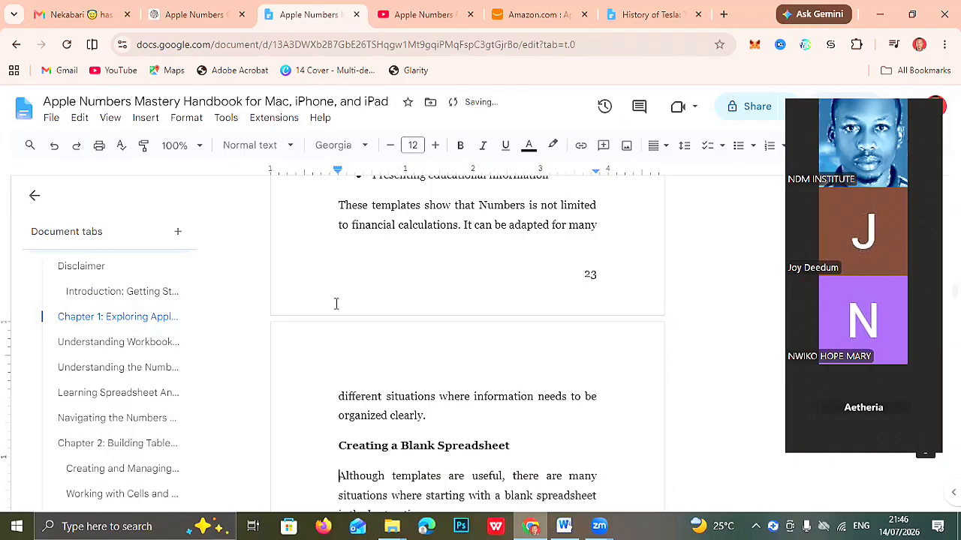
scroll(337, 304, "down", 5)
scroll(336, 304, "down", 4)
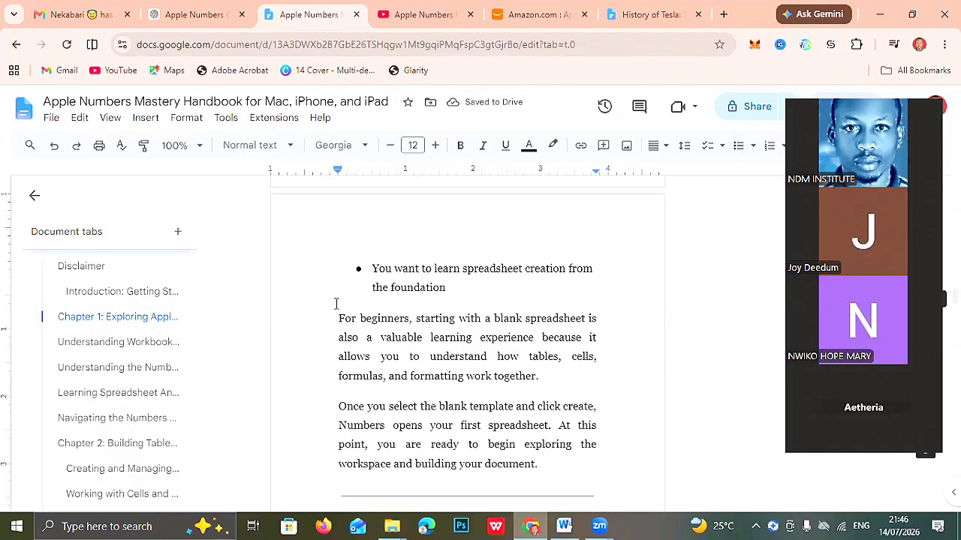
scroll(336, 304, "down", 2)
scroll(336, 304, "down", 3)
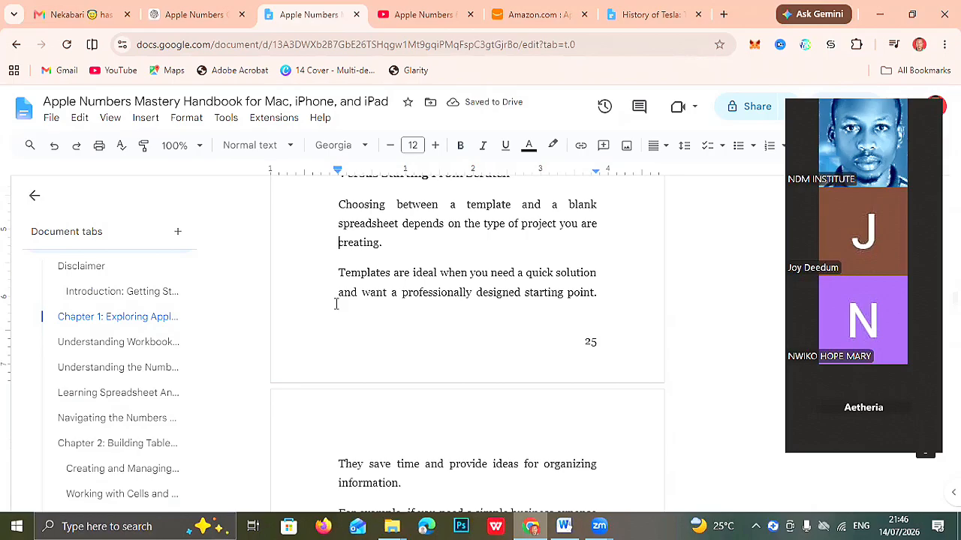
scroll(336, 304, "up", 1)
key("Right")
key("BackSpace")
key("BackSpace")
Delete the horizontal divider line above the heading "Understanding Workbooks, Sheets, and Worksheets" and move that heading to a new page.
key("Down")
key("Down")
key("Down")
key("Down")
key("Down")
key("Down")
key("Down")
key("Down")
key("Down")
key("Down")
key("Down")
key("Down")
key("Down")
key("Down")
key("Down")
key("Down")
key("Down")
key("Down")
key("Down")
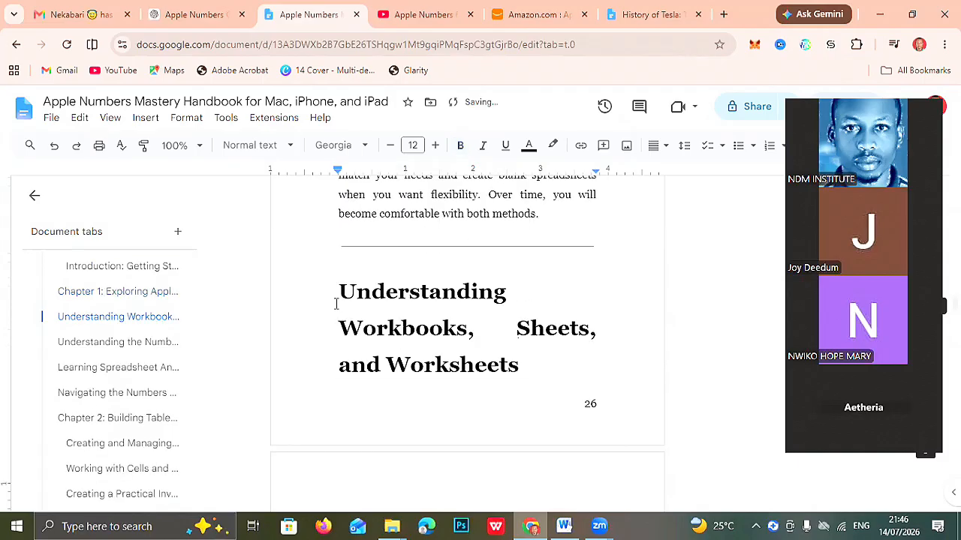
key("Down")
key("Down")
key("Down")
key("Down")
key("Down")
key("Down")
key("Down")
key("Down")
key("Down")
key("Down")
key("Down")
key("Down")
key("Up")
key("Up")
key("Up")
key("Up")
key("Up")
key("Up")
key("Up")
key("Up")
key("Up")
key("Up")
key("Up")
key("Up")
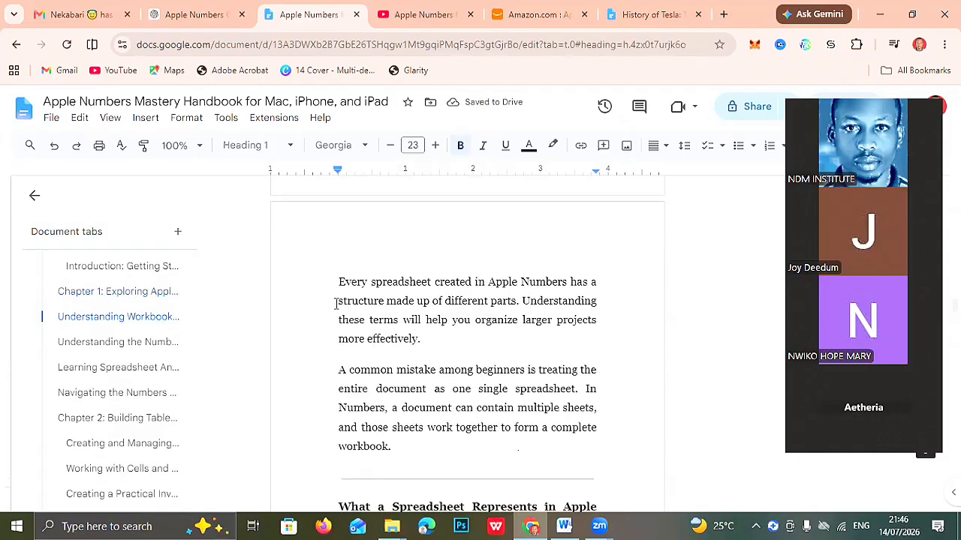
key("Up")
key("Up")
key("Up")
key("Up")
key("Up")
key("Up")
key("Up")
key("Up")
key("Down")
key("Down")
key("Down")
key("Right")
key("BackSpace")
key("Down")
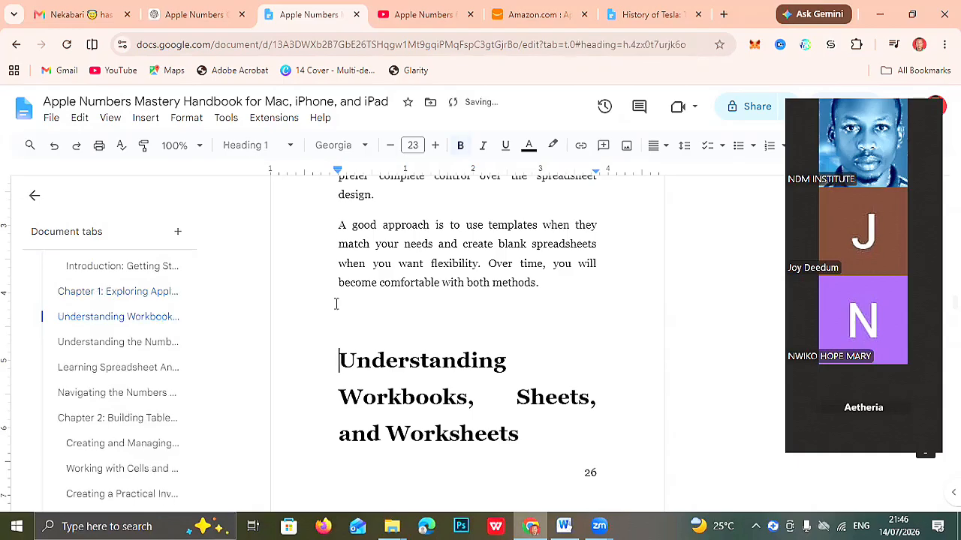
key("ctrl+Return")
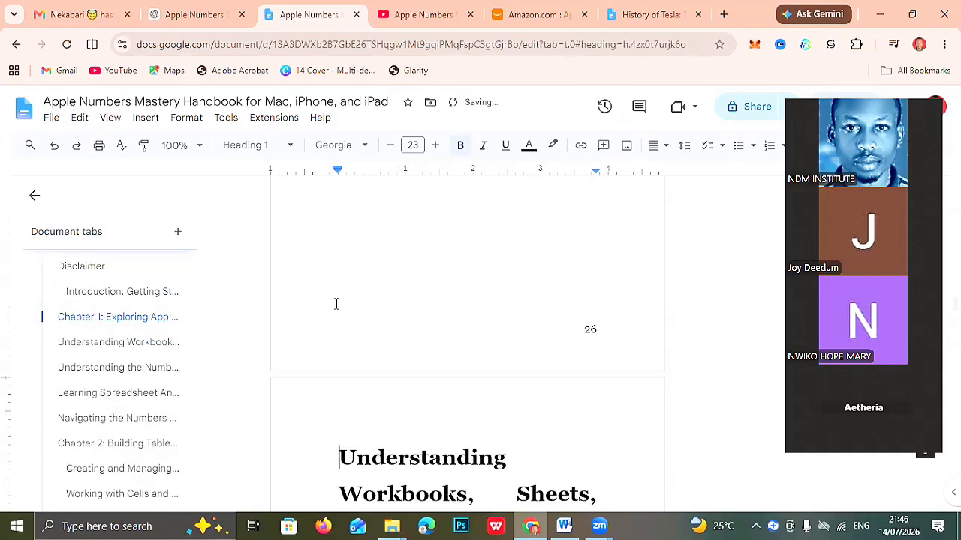
Set the font size of the heading "Understanding Workbooks, Sheets, and Worksheets" to 12 and push it back onto the next page.
key("ctrl+shift+Down")
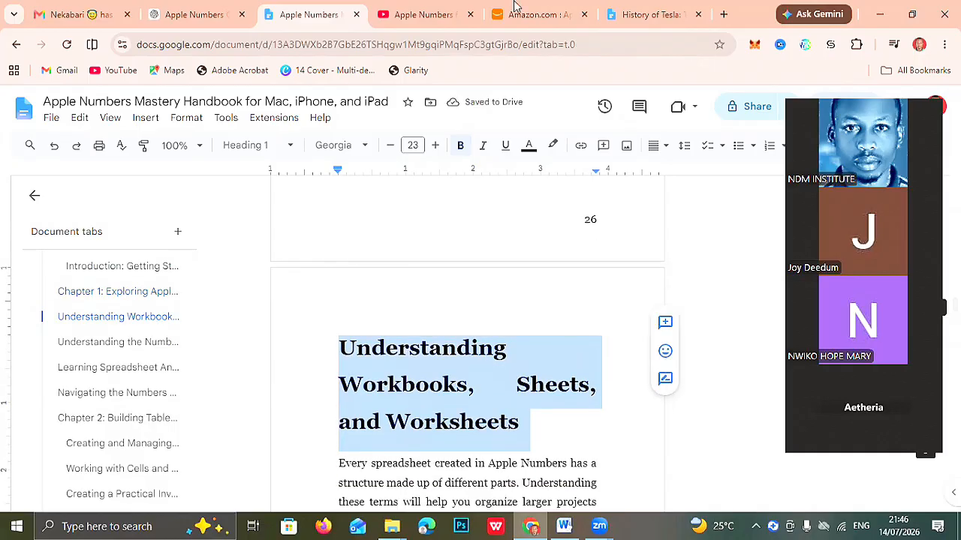
left_click(412, 145)
type("12")
key("Return")
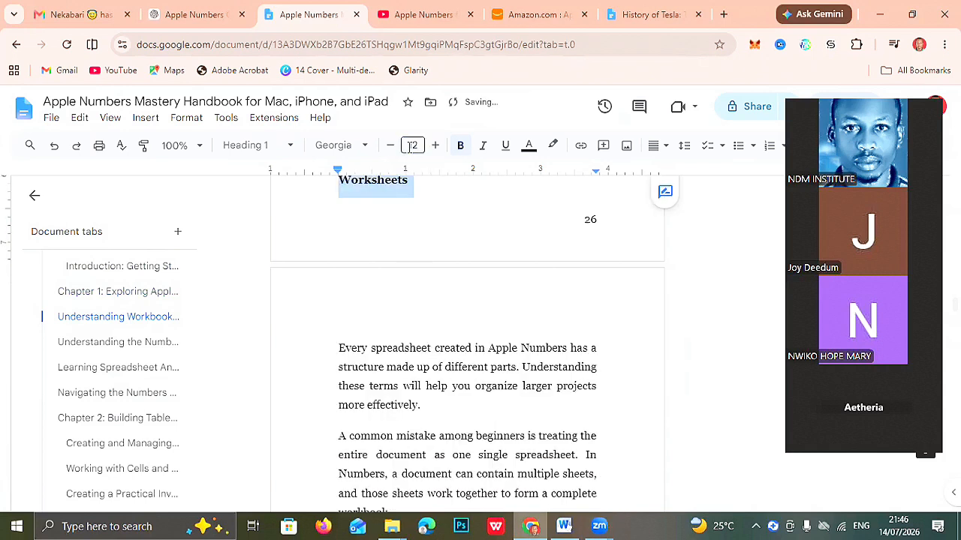
key("Up")
key("Down")
key("Return")
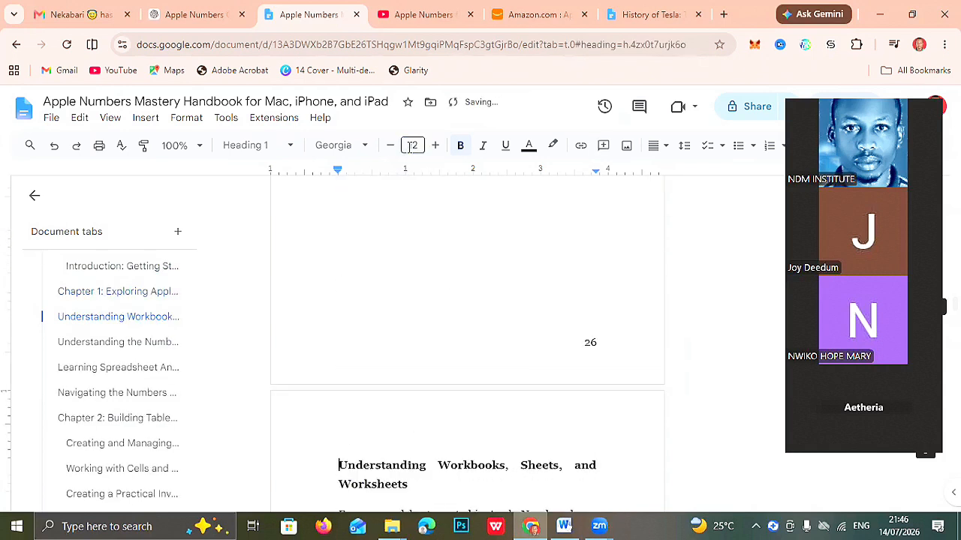
Delete the horizontal divider line above the subheading "What a Spreadsheet Represents in Apple Numbers".
key("Up")
key("Up")
key("Up")
key("Up")
key("Up")
key("Up")
key("Up")
key("Up")
key("Up")
key("Up")
key("Up")
key("Down")
key("Down")
key("Down")
key("Down")
key("Down")
key("Down")
key("Down")
key("Down")
key("Down")
key("Down")
key("Down")
key("Down")
key("Down")
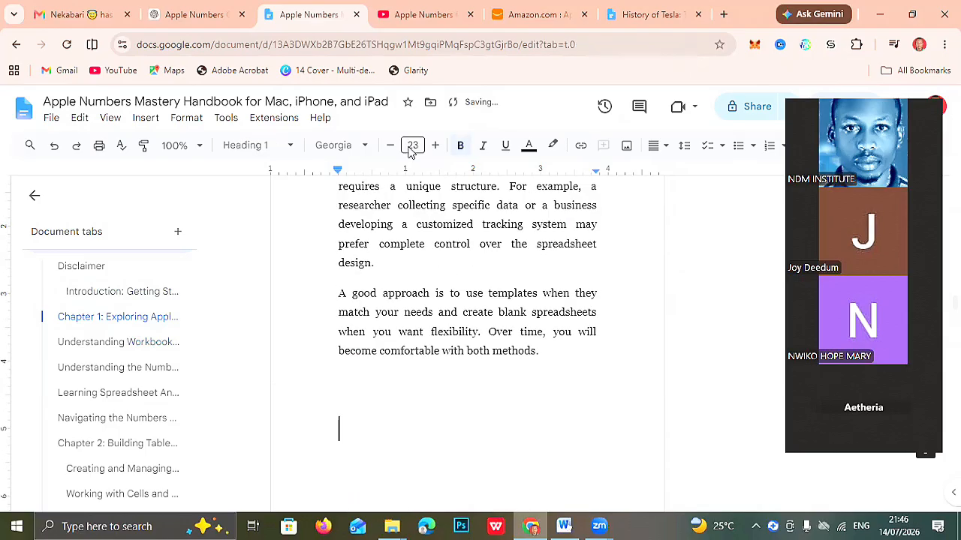
key("Down")
key("Down")
key("Down")
key("Down")
key("Down")
key("Down")
key("Down")
key("Down")
key("Down")
key("Down")
key("Down")
key("Down")
key("Down")
key("Down")
key("Down")
key("Down")
key("Down")
key("Down")
key("Up")
key("Up")
key("Up")
key("Up")
key("Up")
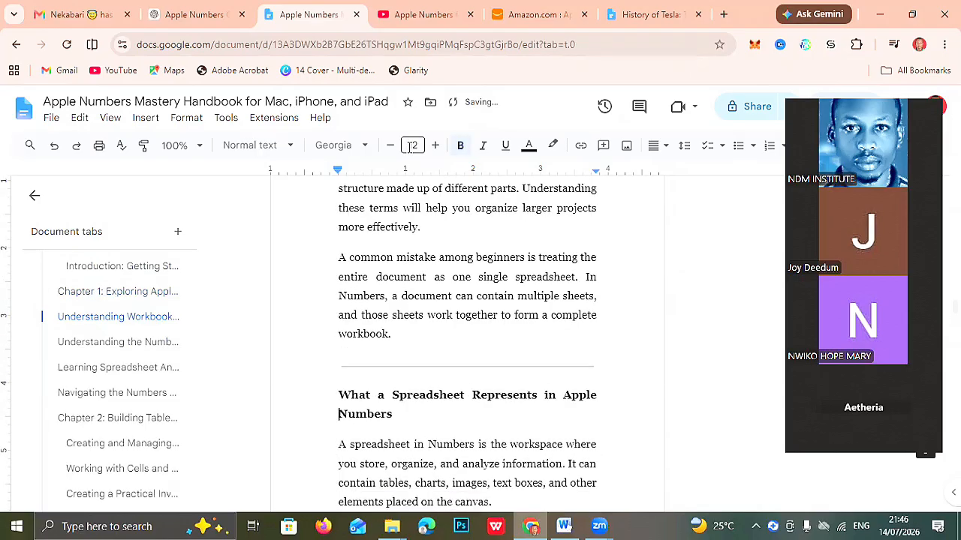
key("End")
key("BackSpace")
key("BackSpace")
key("Right")
Delete the horizontal divider line above the subheading that introduces the explanation of workbooks, sheets and worksheets.
key("Down")
key("Down")
key("Down")
key("Down")
key("Down")
key("Down")
key("Down")
key("Down")
key("Down")
key("Down")
key("Down")
key("Down")
key("Down")
key("Down")
key("Down")
key("Down")
key("Down")
key("Down")
key("Down")
key("Down")
key("Down")
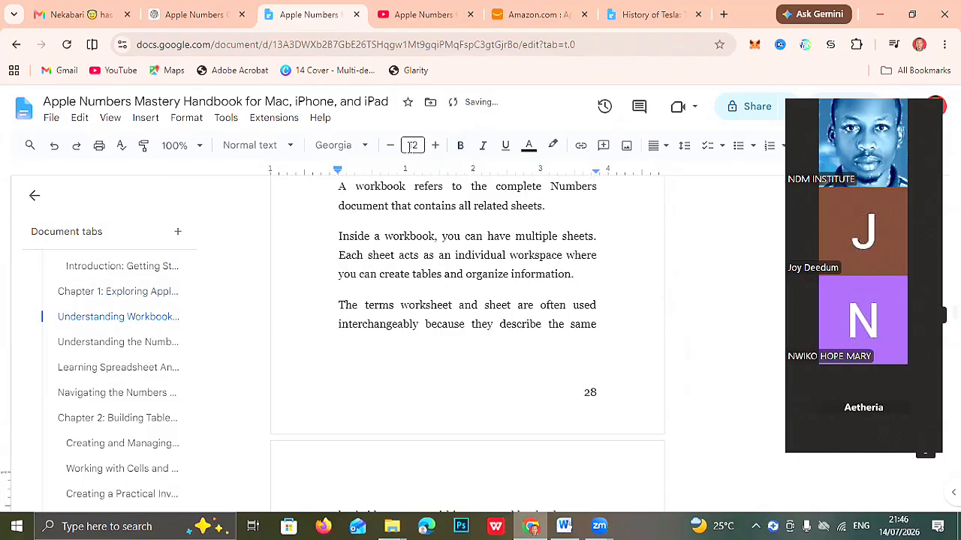
key("Up")
key("Up")
key("Up")
key("Up")
key("Up")
key("Up")
key("Up")
key("Up")
key("Up")
key("Up")
key("Up")
key("Up")
key("Up")
key("Up")
key("Up")
key("Down")
key("End")
key("BackSpace")
key("BackSpace")
Delete the horizontal divider line above the subheading "Adding New Sheets".
key("Right")
key("Down")
key("Down")
key("Down")
key("Down")
key("Down")
key("Down")
key("Down")
key("Down")
key("Down")
key("Down")
key("Down")
key("Down")
key("Down")
key("Down")
key("Down")
key("Down")
key("Down")
key("Down")
key("Down")
key("Down")
key("Down")
key("Down")
key("Down")
key("Down")
key("Down")
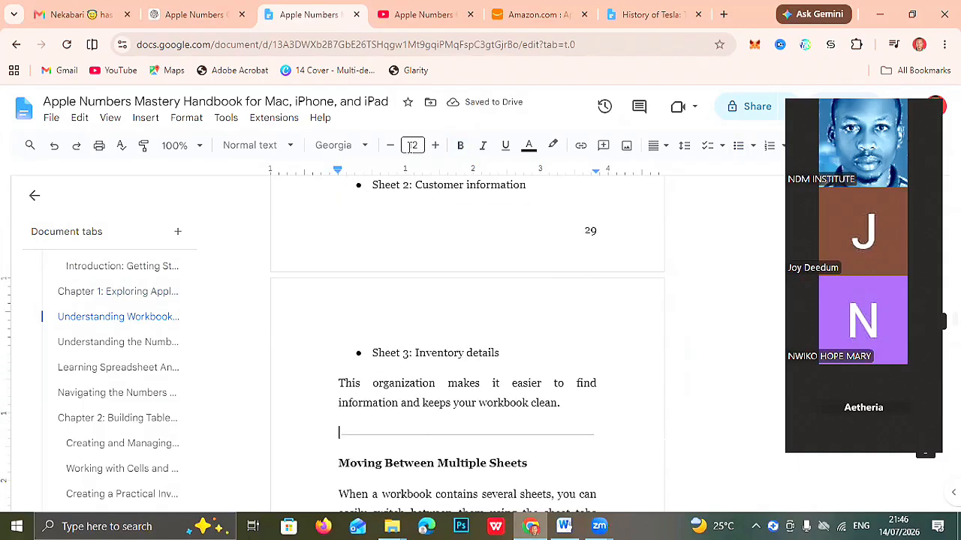
key("Up")
key("Up")
key("Up")
key("Up")
key("Up")
key("Up")
key("Up")
key("Up")
key("Up")
key("Up")
key("Up")
key("Up")
key("Up")
key("Up")
key("Up")
key("Up")
key("Up")
key("Up")
key("Down")
key("Down")
key("Down")
key("Down")
key("End")
key("BackSpace")
key("BackSpace")
Delete the horizontal divider line above the subheading "Moving Between Multiple Sheets".
key("Right")
key("Down")
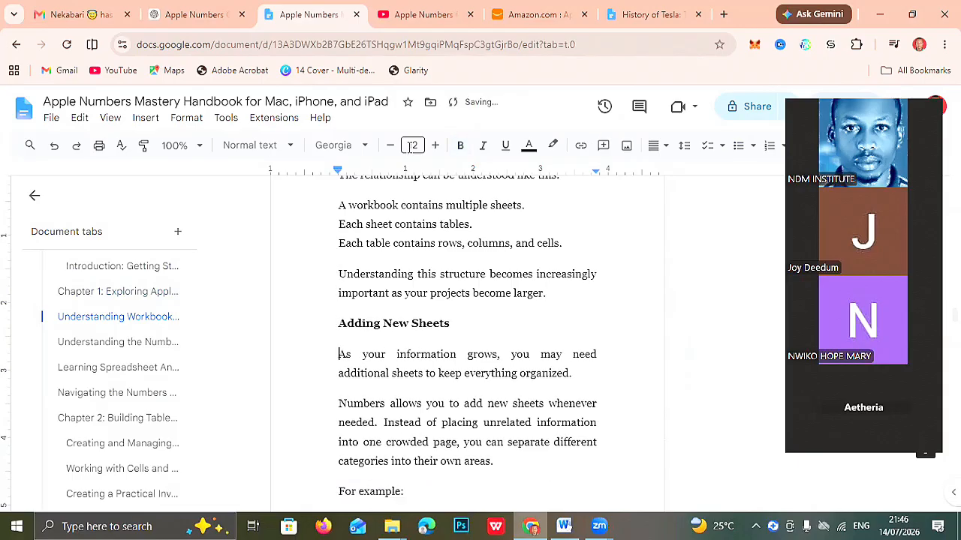
key("Down")
key("Down")
key("Down")
key("Down")
key("Down")
key("Down")
key("Down")
key("Down")
key("Down")
key("Down")
key("Down")
key("Down")
key("Down")
key("Down")
key("Down")
key("Up")
key("Up")
key("Up")
key("BackSpace")
key("BackSpace")
Review the "Adding New Sheets" section from its list of example sheets back up to its heading.
key("Up")
key("Up")
key("Up")
key("Up")
key("Up")
key("Up")
key("Up")
key("Up")
key("Up")
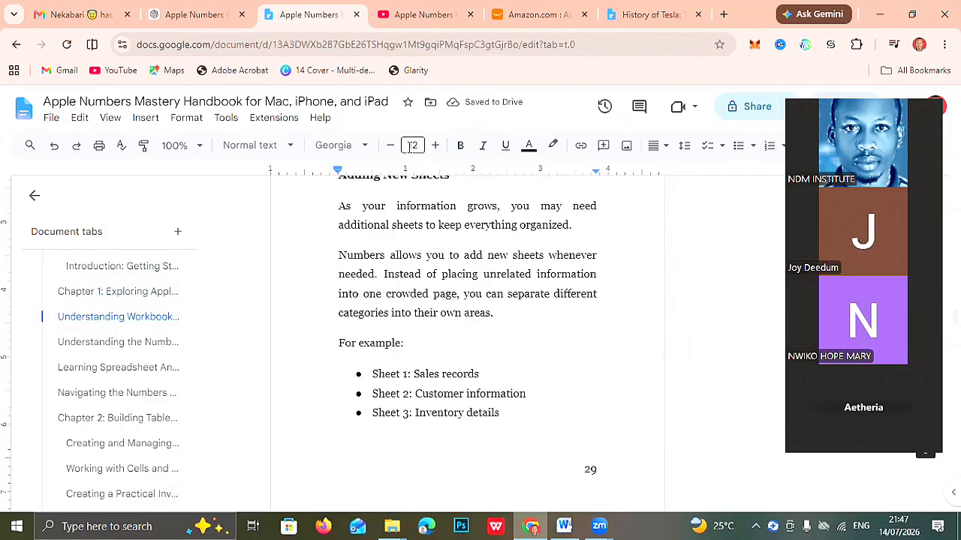
key("Up")
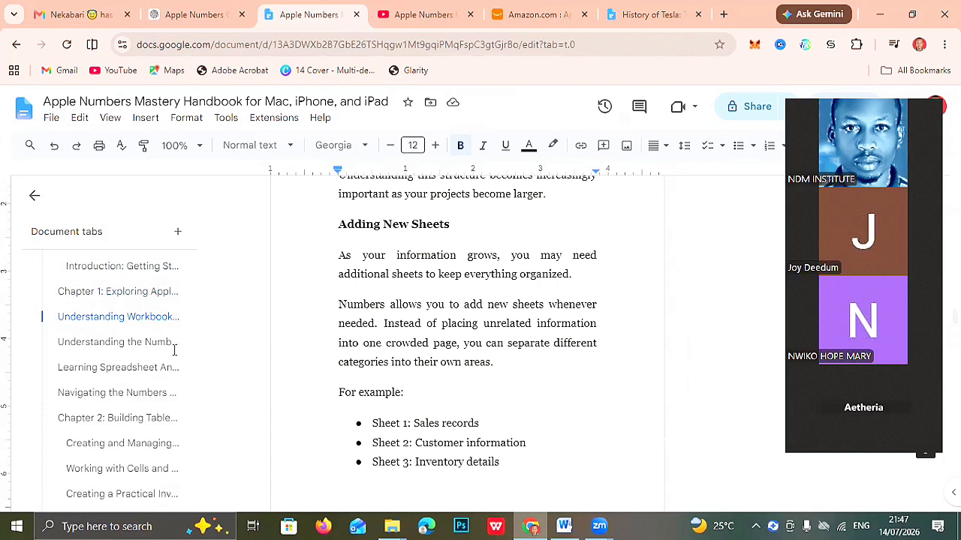
Delete the horizontal divider line above the subheading "Organizing Information Across Different Sheets".
key("Down")
key("Down")
key("Down")
key("Down")
key("Down")
key("Down")
key("Down")
key("Down")
key("Down")
key("Down")
key("Down")
key("Down")
key("Down")
key("Down")
key("Down")
key("Down")
key("Down")
key("Down")
key("Down")
key("Down")
key("Down")
key("Down")
key("Down")
key("Down")
key("Down")
key("Down")
key("Down")
key("Down")
key("Down")
key("Down")
key("Down")
key("Up")
key("Up")
key("Up")
key("Up")
key("Up")
key("Up")
key("Up")
key("Up")
key("Up")
key("Up")
key("Up")
key("Up")
key("Up")
key("Up")
key("Up")
key("Up")
key("Up")
key("Up")
key("Down")
key("Down")
key("Right")
key("BackSpace")
key("BackSpace")
Delete the horizontal divider line and the leftover empty line above the heading "Understanding the Numbers Canvas System".
key("Down")
key("End")
key("Down")
key("Down")
key("Down")
key("Down")
key("Down")
key("Down")
key("Down")
key("Down")
key("Down")
key("Down")
key("Down")
key("Down")
key("Down")
key("Down")
key("Down")
key("Down")
key("Down")
key("Down")
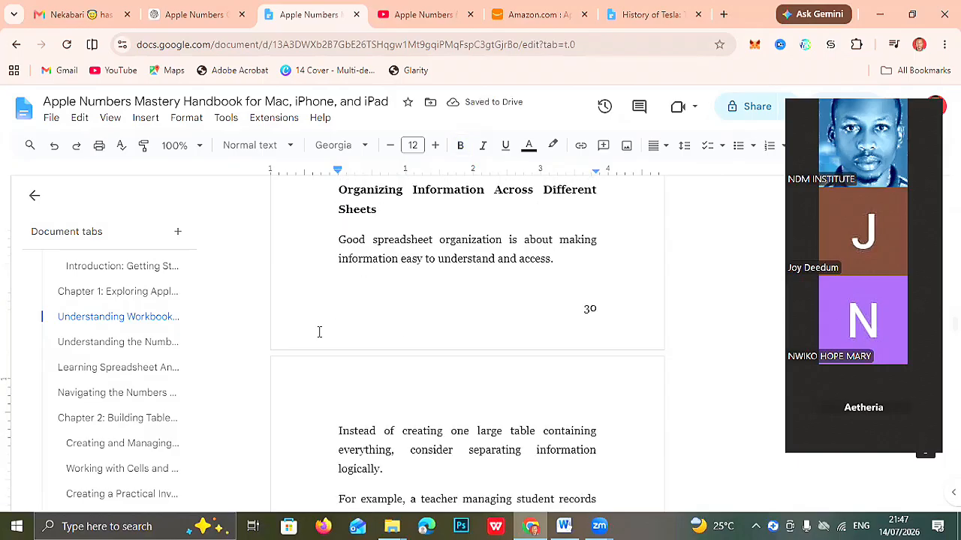
key("Up")
key("Up")
key("Up")
key("Up")
key("Up")
key("Up")
key("Up")
key("Up")
key("Up")
key("Up")
key("Up")
key("Up")
key("Up")
key("Up")
key("Up")
key("Up")
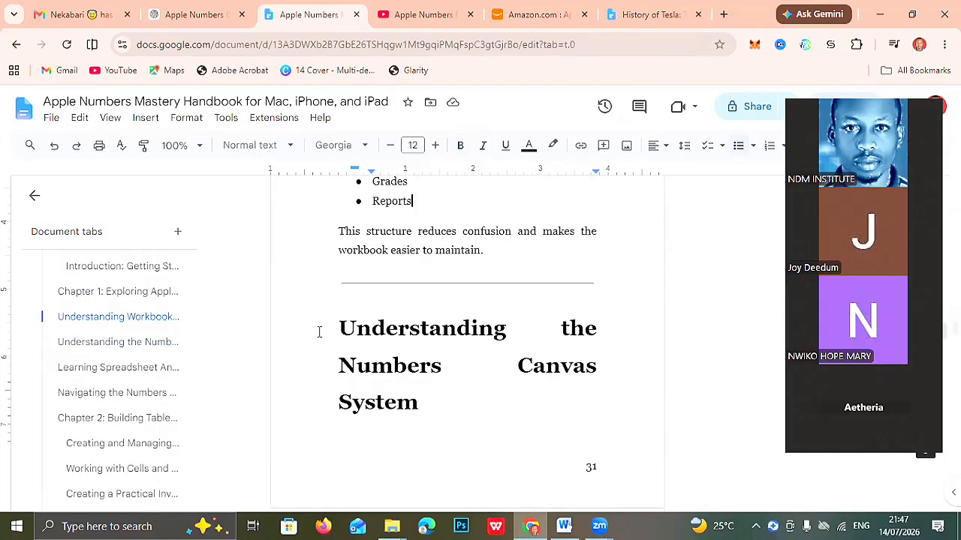
key("BackSpace")
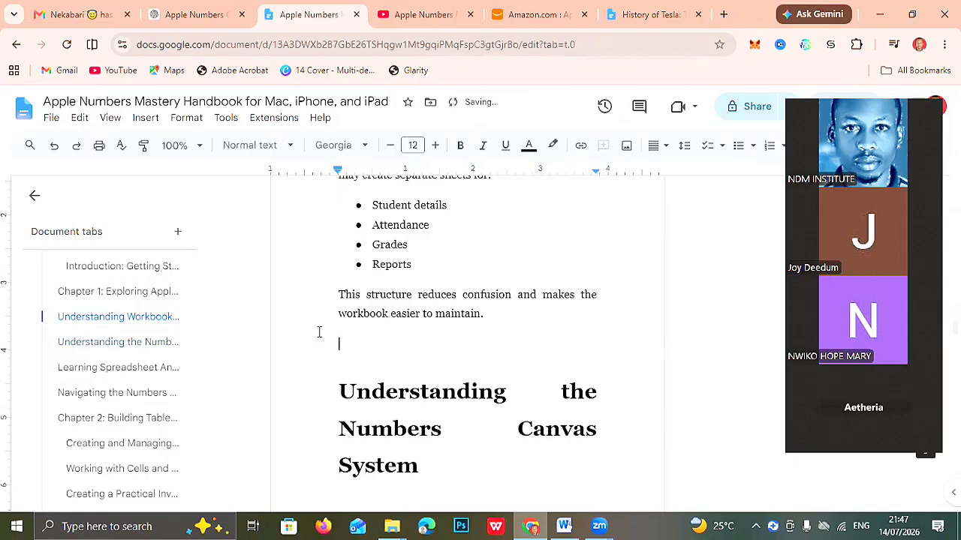
key("BackSpace")
Set the font size of the heading "Understanding the Numbers Canvas System" to 12.
key("Right")
key("shift+Down")
key("shift+Down")
key("shift+Down")
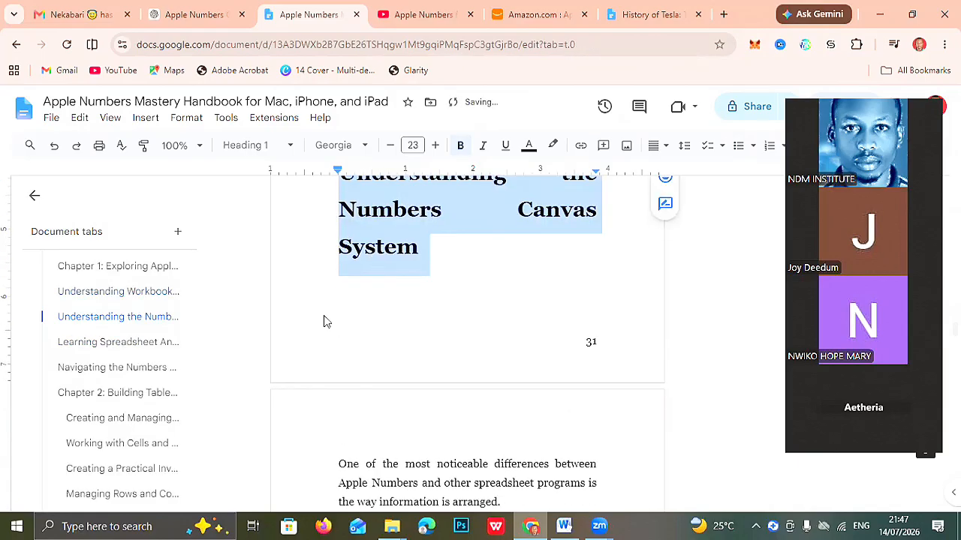
left_click(412, 145)
type("12")
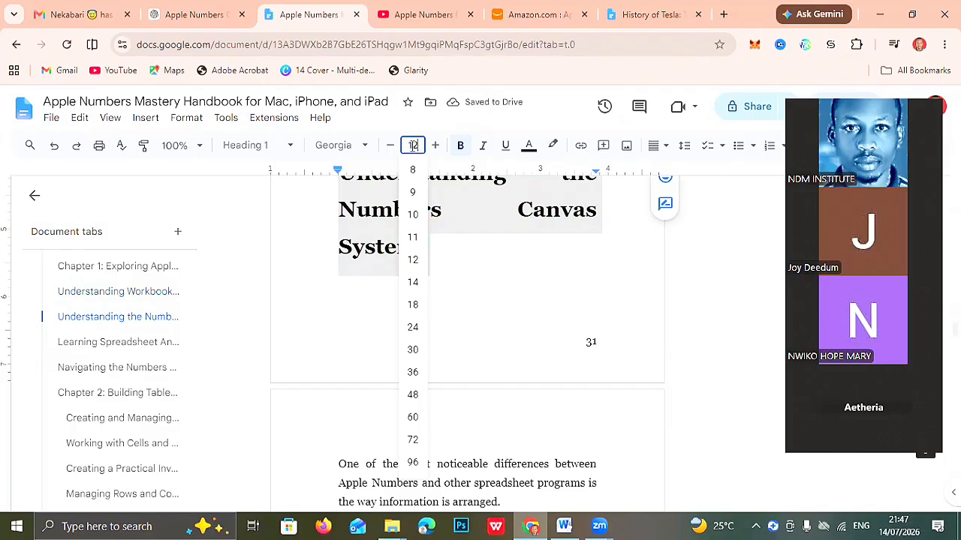
key("Return")
Delete the horizontal divider line above the subheading "How Apple Numbers Differs from Microsoft Excel and Google Sheets".
key("Left")
key("Down")
key("Down")
key("Down")
key("Down")
key("Down")
key("Down")
key("Down")
key("Down")
key("Down")
key("Down")
key("Down")
key("Down")
key("Down")
key("Down")
key("Down")
key("Down")
key("Down")
key("Down")
key("Down")
key("Down")
key("Down")
key("Down")
key("Down")
key("Down")
key("Down")
key("Down")
key("Down")
key("Up")
key("Up")
key("Up")
key("Up")
key("Up")
key("Up")
key("Up")
key("Up")
key("Up")
key("Up")
key("Up")
key("Up")
key("Up")
key("Up")
key("Up")
key("Up")
key("Up")
key("Right")
key("BackSpace")
key("BackSpace")
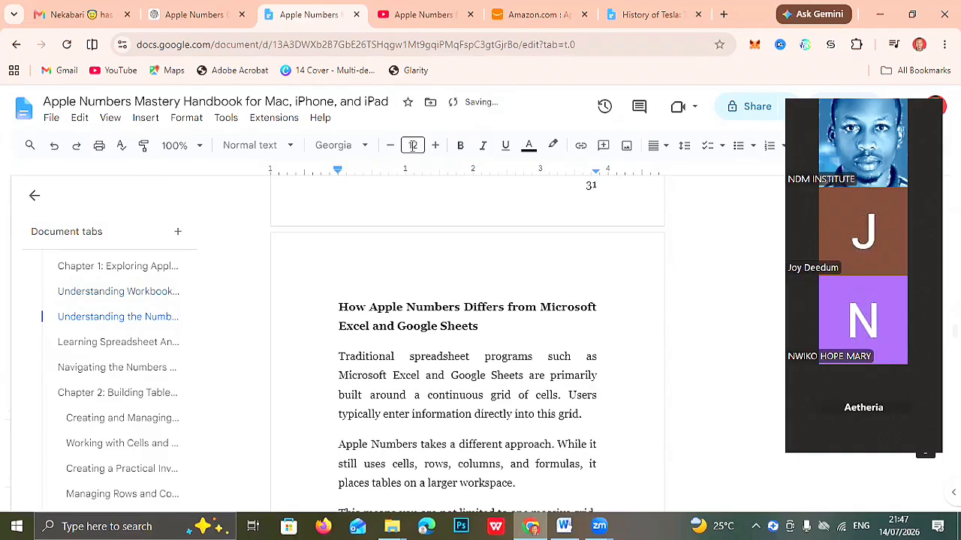
Delete the horizontal divider line above the subheading "Understanding the Canvas-Based Approach".
key("Right")
key("Down")
key("Down")
key("Down")
key("Down")
key("Down")
key("Down")
key("Down")
key("Down")
key("Down")
key("Down")
key("Down")
key("Down")
key("Down")
key("Down")
key("Down")
key("Down")
key("Down")
key("Down")
key("Down")
key("Down")
key("Down")
key("Up")
key("Up")
key("Up")
key("Up")
key("Up")
key("Up")
key("Up")
key("Up")
key("Up")
key("Up")
key("Up")
key("Down")
key("Down")
key("Down")
key("Right")
key("BackSpace")
key("BackSpace")
Delete the horizontal divider line above the subheading "Working with Tables as Independent Objects".
key("Right")
key("Down")
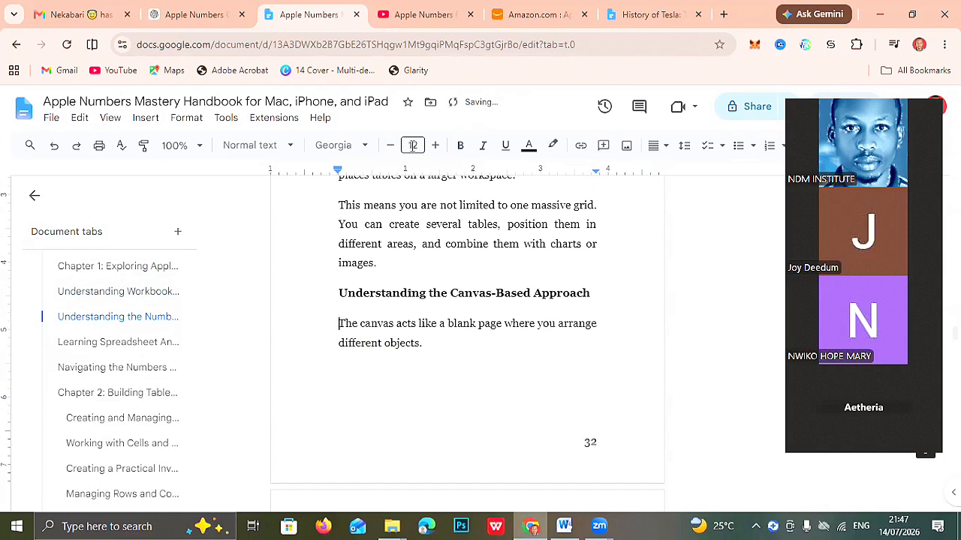
key("Down")
key("Down")
key("Down")
key("Down")
key("Down")
key("Down")
key("Down")
key("Down")
key("Down")
key("Down")
key("Down")
key("Down")
key("Down")
key("Up")
key("Up")
key("Up")
key("Up")
key("Up")
key("Up")
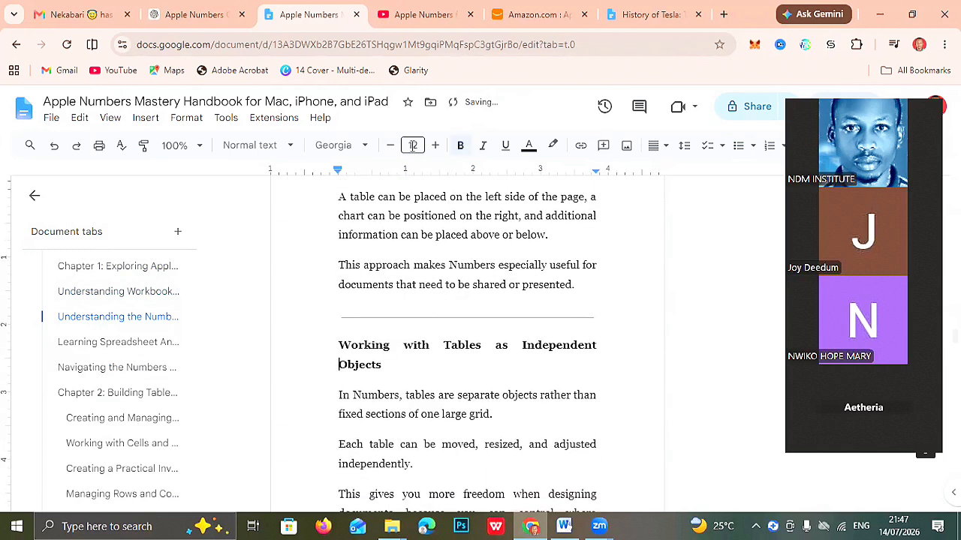
key("BackSpace")
key("BackSpace")
Delete the horizontal divider line above the subheading "Moving Tables Freely Around the Page".
key("Down")
key("Down")
key("Down")
key("Down")
key("Down")
key("Down")
key("Down")
key("Down")
key("Down")
key("Down")
key("Down")
key("Down")
key("Down")
key("Down")
key("Down")
key("Down")
key("Down")
key("Down")
key("Down")
key("Down")
key("Down")
key("Down")
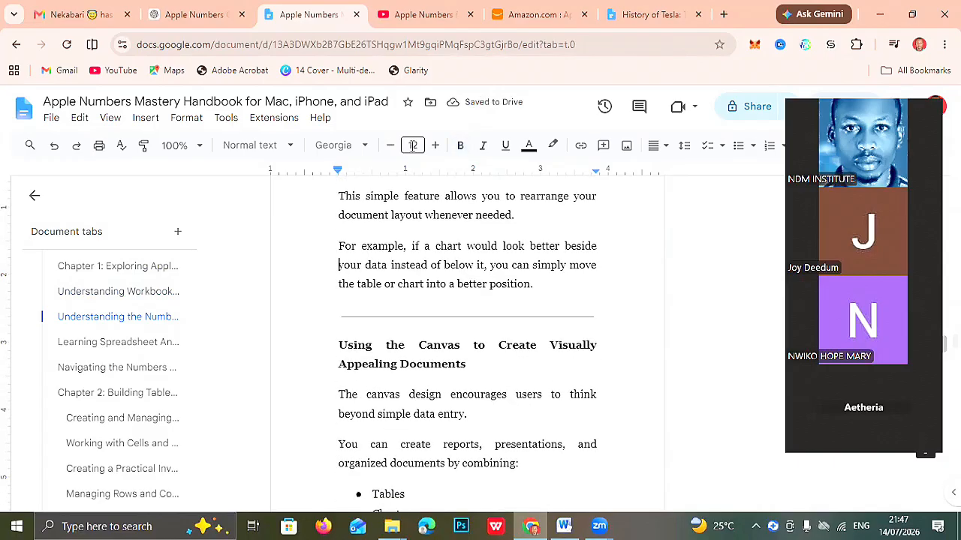
key("Up")
key("Up")
key("Up")
key("Up")
key("Up")
key("Up")
key("Up")
key("Up")
key("Up")
key("Up")
key("Up")
key("Up")
key("Up")
key("Up")
key("Up")
key("Down")
key("Down")
key("End")
key("BackSpace")
key("BackSpace")
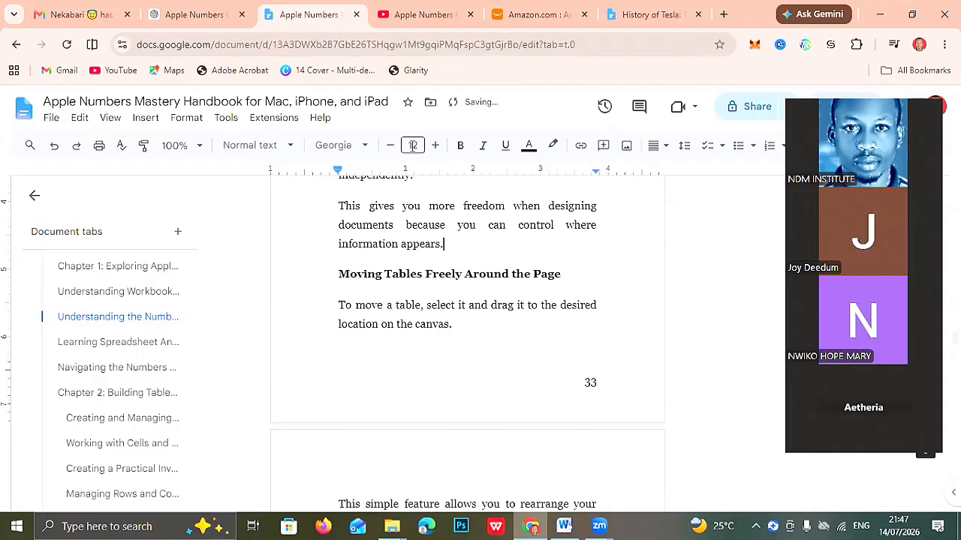
Delete the horizontal divider line above the subheading "Using the Canvas to Create Visually Appealing Documents".
key("Down")
left_click(336, 305)
key("Down")
key("Down")
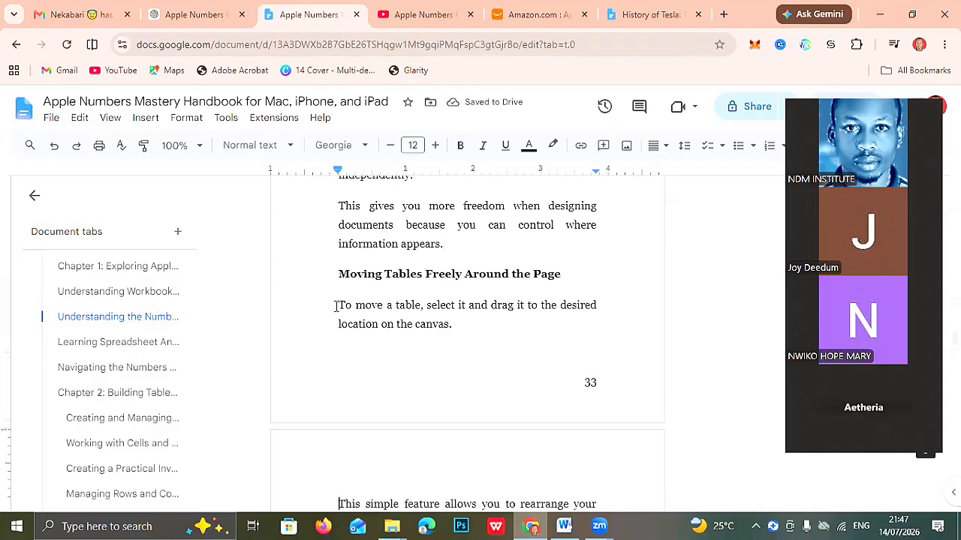
key("Down")
key("Down")
key("Down")
key("Down")
key("Down")
key("Down")
key("Down")
key("Down")
key("Down")
key("Down")
key("Down")
key("Down")
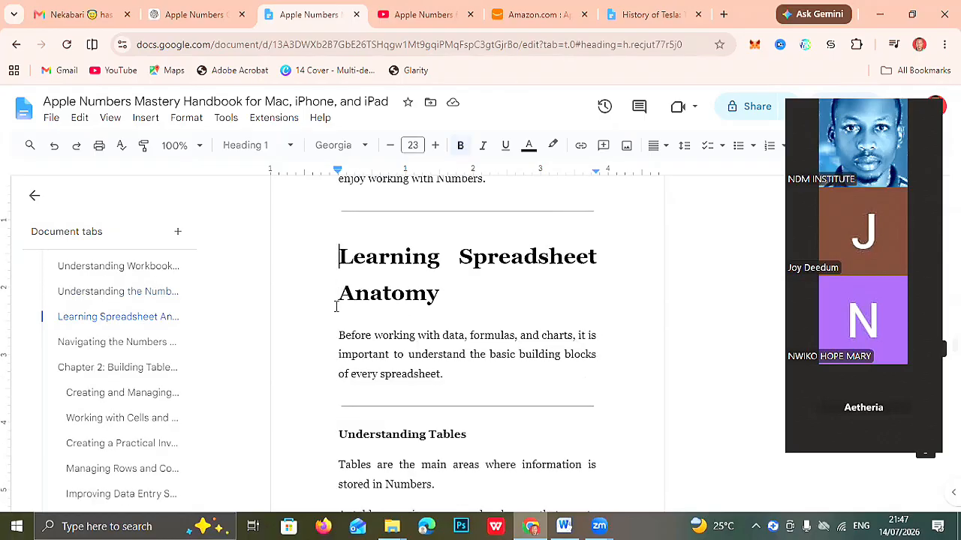
key("Up")
key("Up")
key("Up")
key("Up")
key("Up")
key("Up")
key("Up")
key("Up")
key("Up")
key("Up")
key("Up")
key("Up")
key("Up")
key("Up")
key("Up")
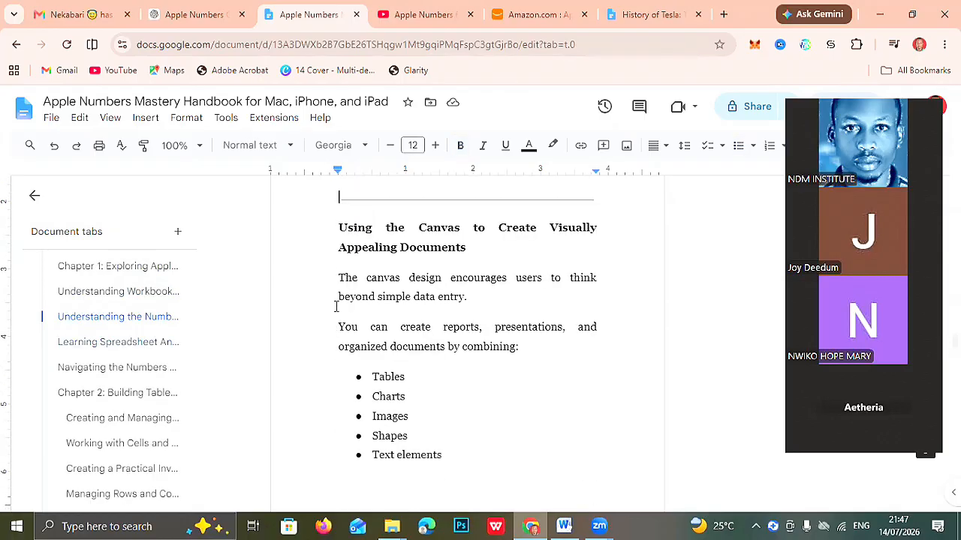
key("Up")
key("Down")
key("End")
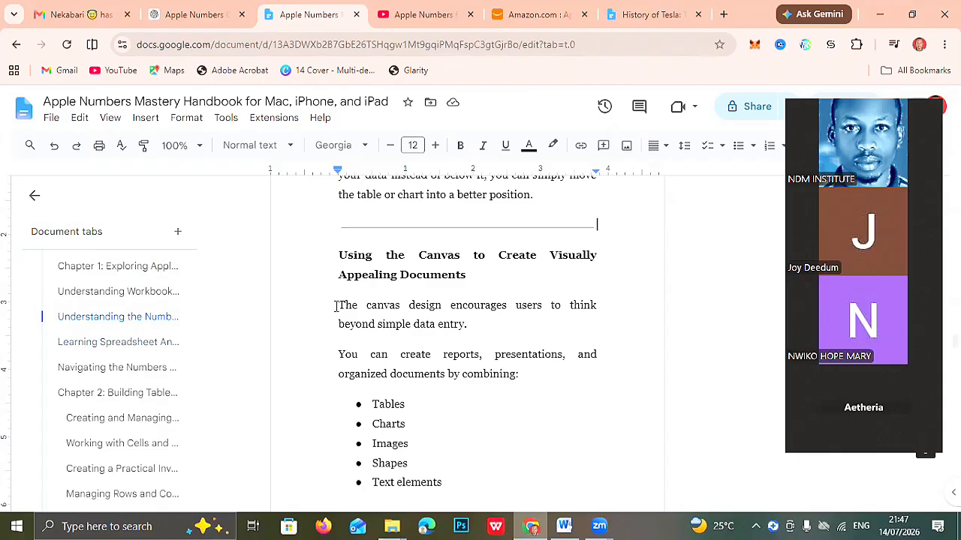
key("BackSpace")
Delete the horizontal divider line above the section heading "Learning Spreadsheet Anatomy".
key("Down")
key("Down")
key("Down")
key("Down")
key("Down")
key("Down")
key("Down")
key("Down")
key("Down")
key("Down")
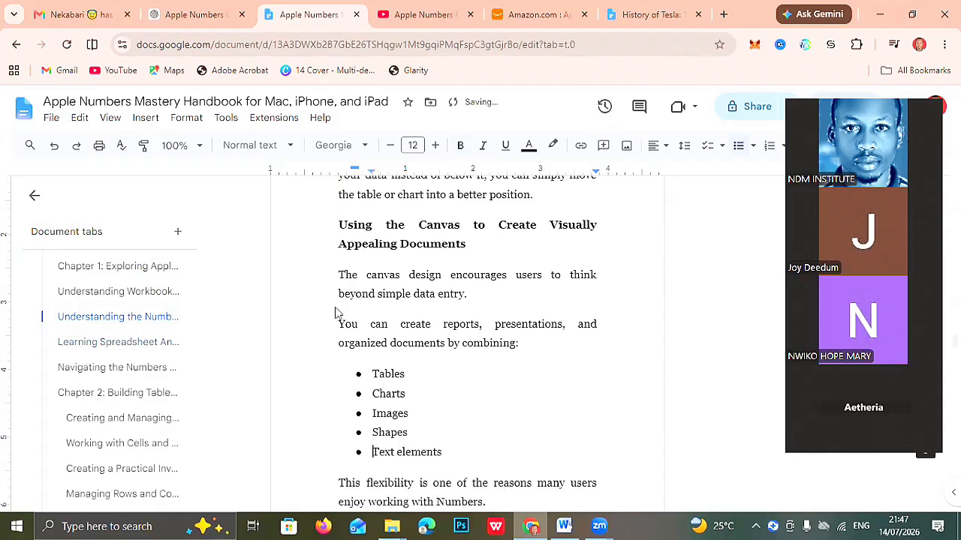
key("Down")
key("Down")
key("Down")
key("Down")
key("Down")
key("Down")
key("Down")
key("Down")
key("Down")
key("Down")
key("Down")
key("Down")
key("Up")
key("Up")
key("Up")
key("Up")
key("Up")
key("Up")
key("Up")
key("Up")
key("Up")
key("Up")
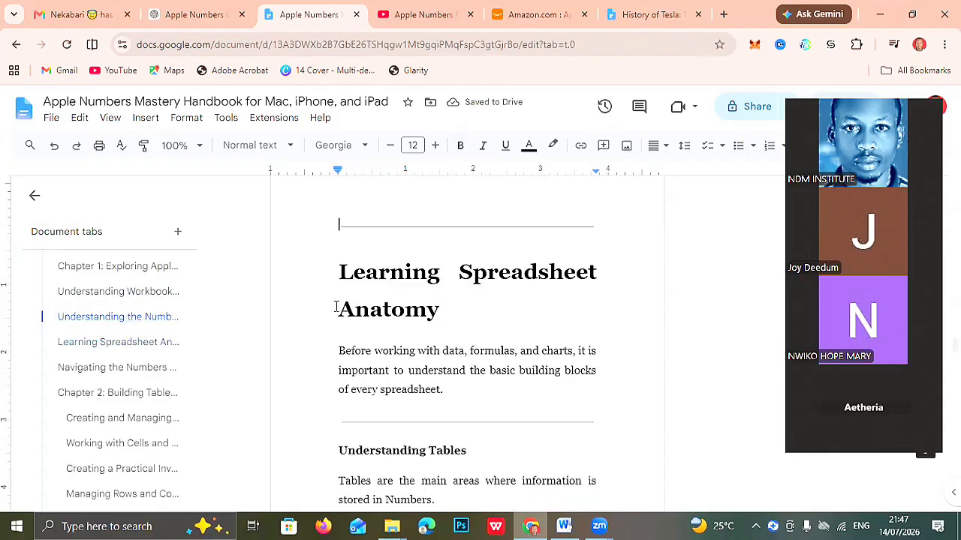
key("Up")
key("Down")
key("End")
key("BackSpace")
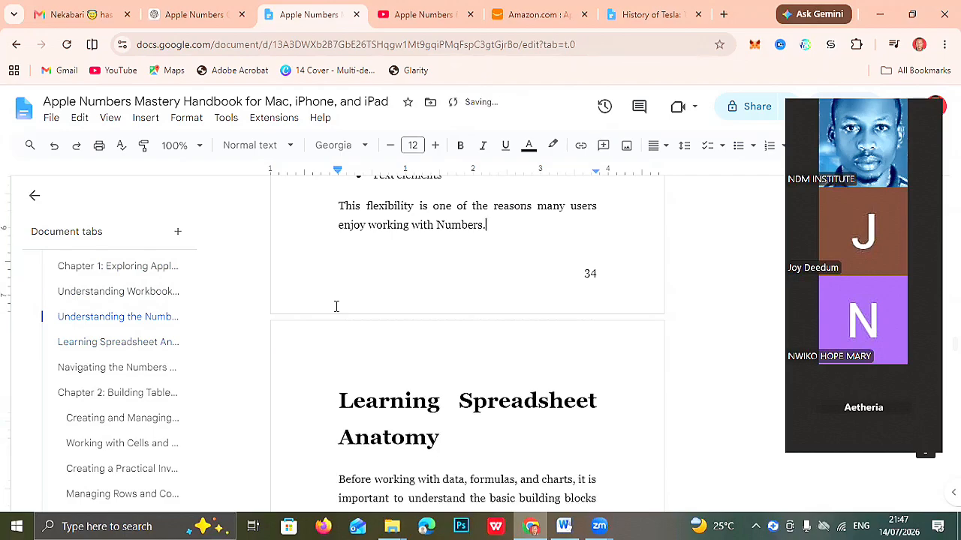
Set the font size of the section heading "Learning Spreadsheet Anatomy" to 12.
key("Right")
key("ctrl+shift+Down")
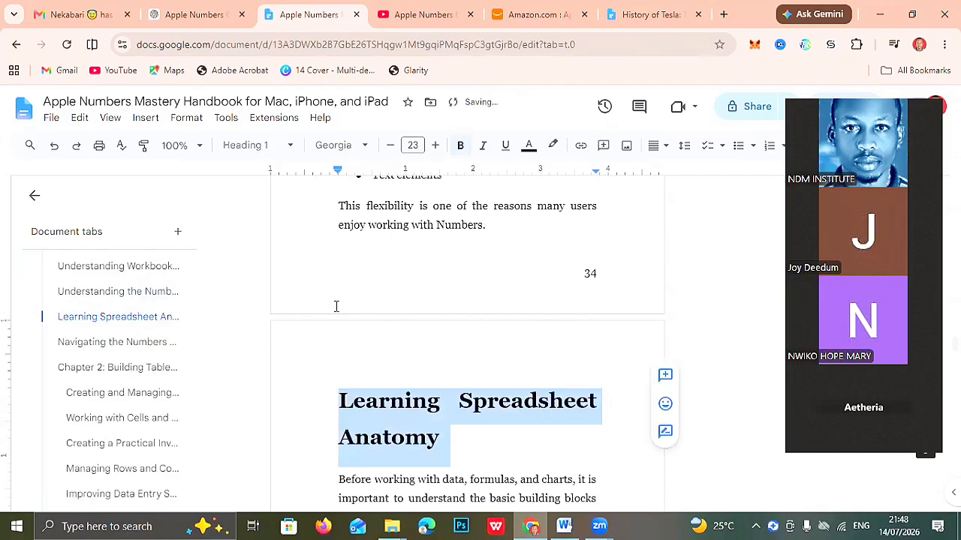
left_click(412, 145)
type("12")
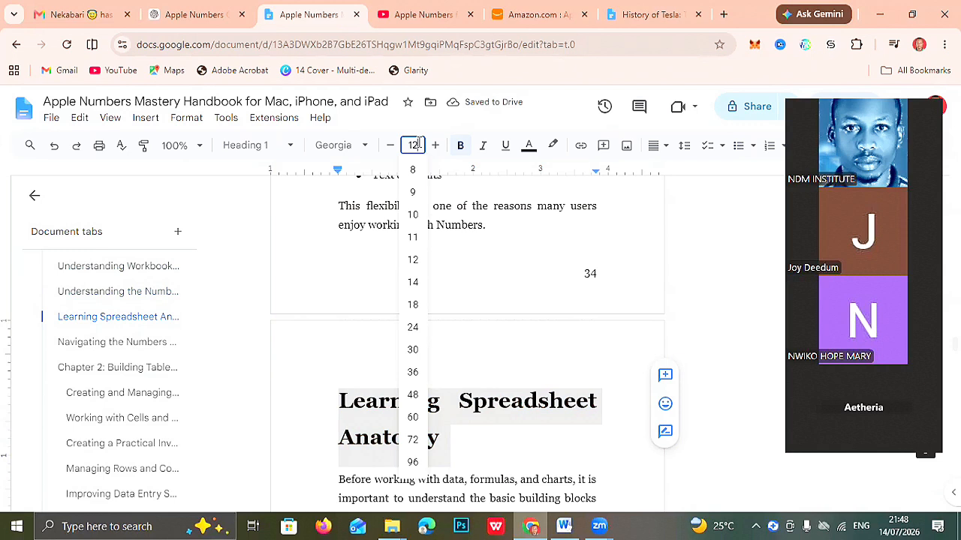
key("Return")
Delete the horizontal divider line above the subheading "Understanding Tables".
key("Down")
key("Down")
key("Down")
key("Down")
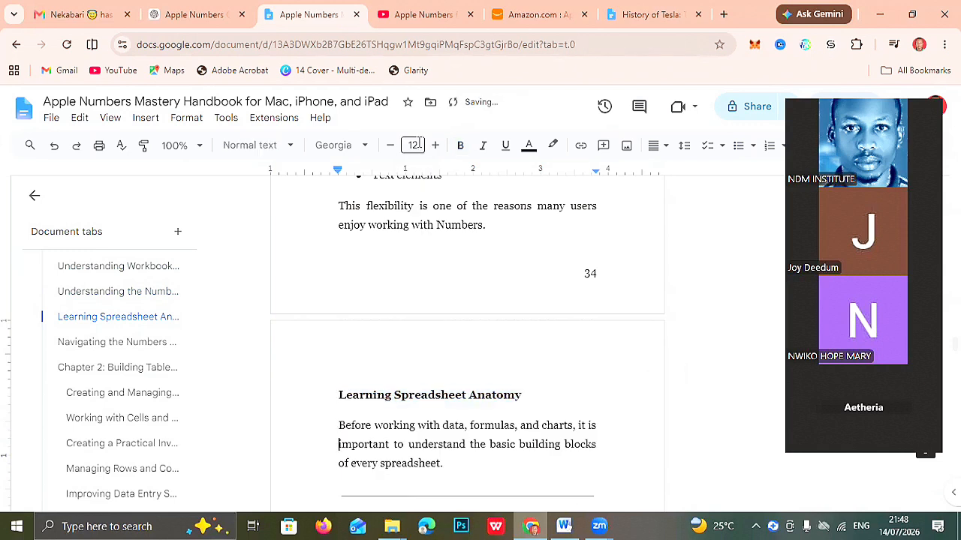
key("BackSpace")
Delete the horizontal divider line above the subheading "Understanding Cells".
key("Down")
key("Down")
key("Down")
key("Down")
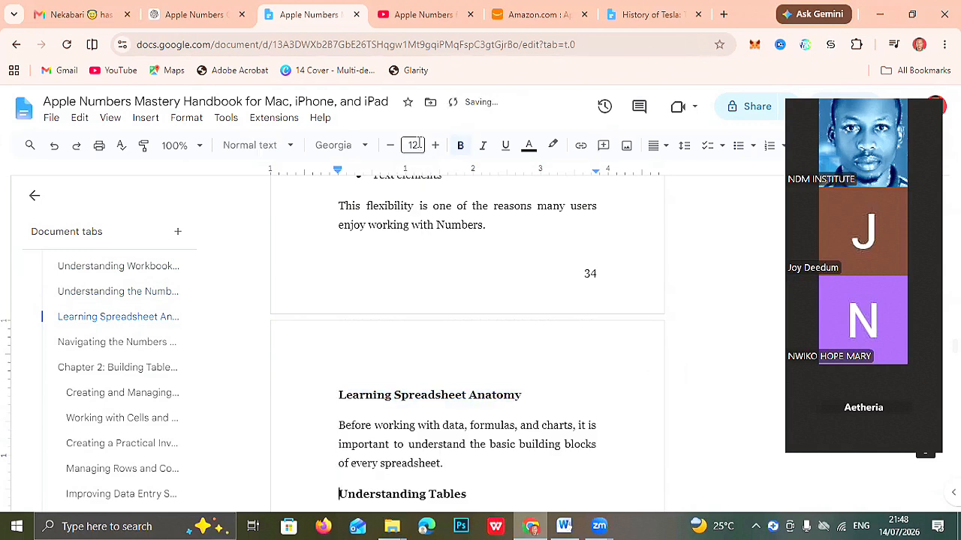
key("Down")
key("Down")
key("Down")
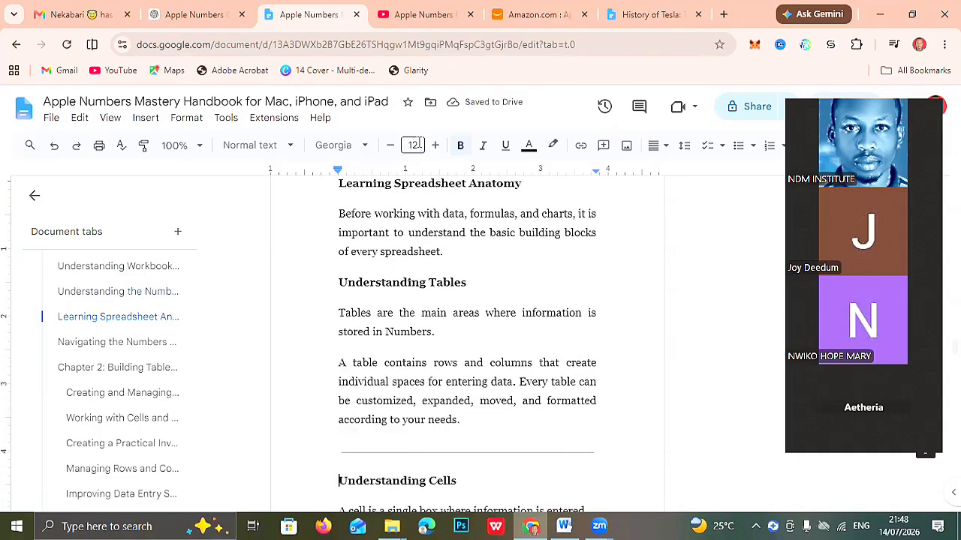
key("End")
key("BackSpace")
key("BackSpace")
Delete the horizontal divider line above the subheading "Learning Cell References".
key("Right")
key("Down")
key("Down")
key("Down")
key("Down")
key("Down")
key("Down")
key("Down")
key("Down")
key("Down")
key("Down")
key("Down")
key("Down")
key("Down")
key("Down")
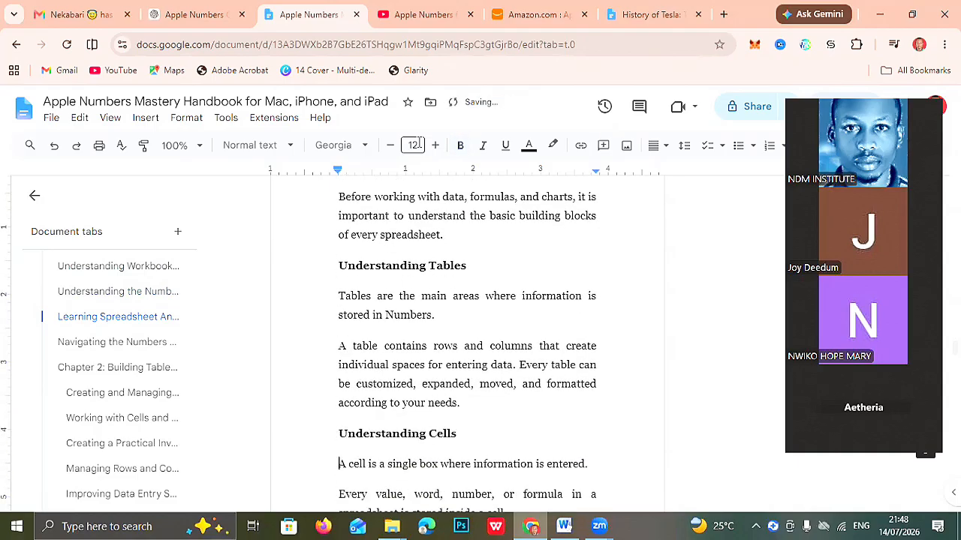
key("Down")
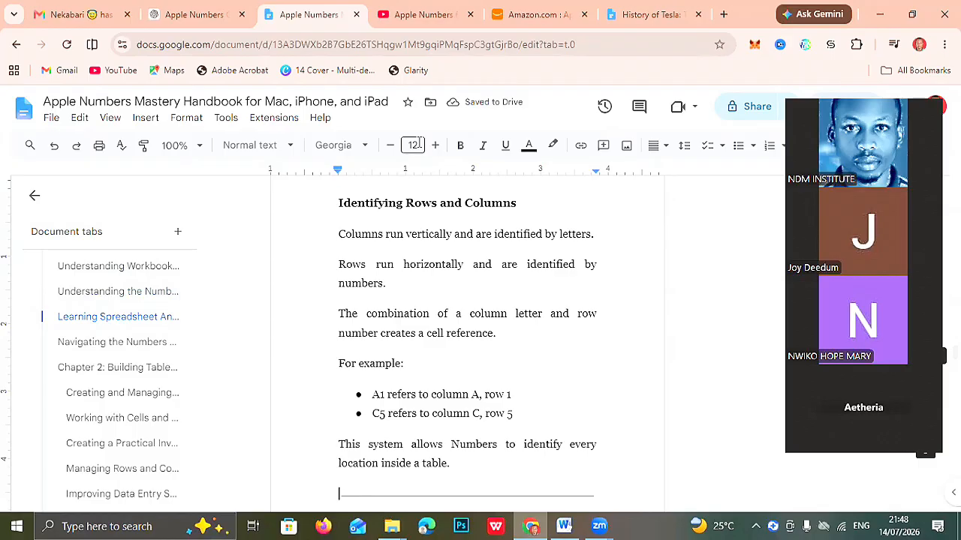
key("Up")
key("Down")
key("Right")
key("BackSpace")
key("BackSpace")
Delete the horizontal divider line above the subheading "Understanding Ranges and Range Naming".
key("Right")
key("Down")
key("Down")
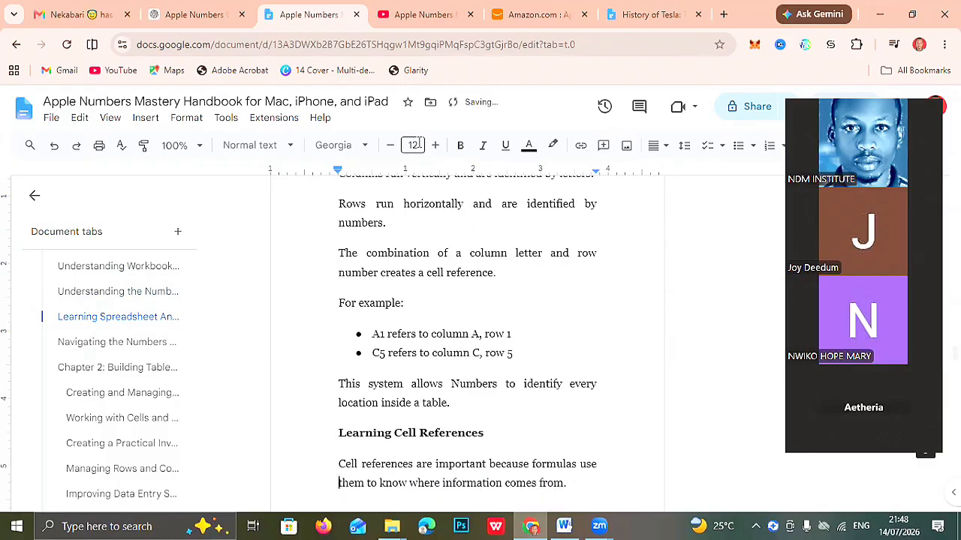
key("Down")
key("Down")
key("Down")
key("Down")
key("Down")
key("Down")
key("Down")
key("Down")
key("Down")
key("Down")
key("Up")
key("Up")
key("Up")
key("Up")
key("Up")
key("Up")
key("Right")
key("BackSpace")
key("BackSpace")
Delete the horizontal divider line above the section heading "Navigating the Numbers Workspace".
key("Right")
key("Down")
key("Down")
key("Down")
key("Down")
key("Down")
key("Down")
key("Down")
key("Down")
key("Right")
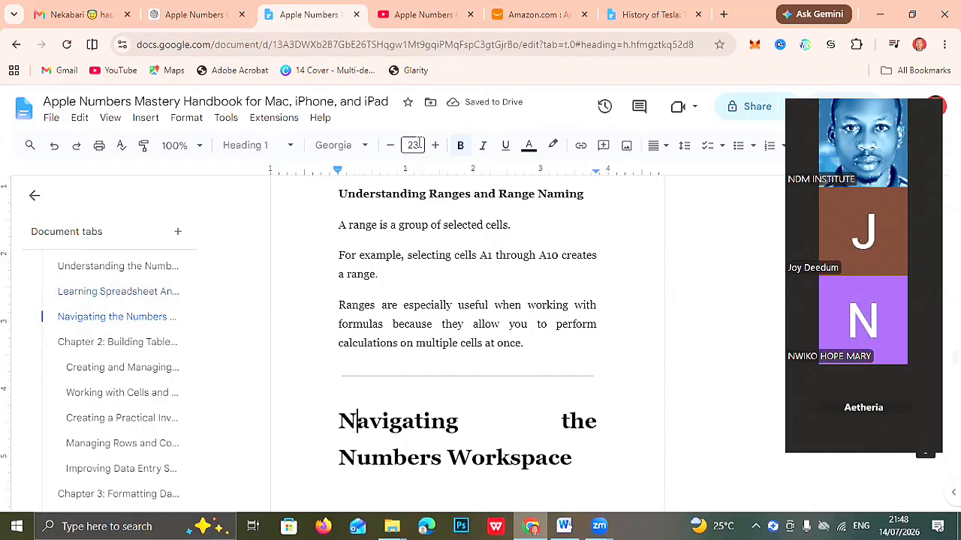
key("Up")
key("Right")
key("BackSpace")
key("BackSpace")
Set the font size of the section heading "Navigating the Numbers Workspace" to 12.
key("Right")
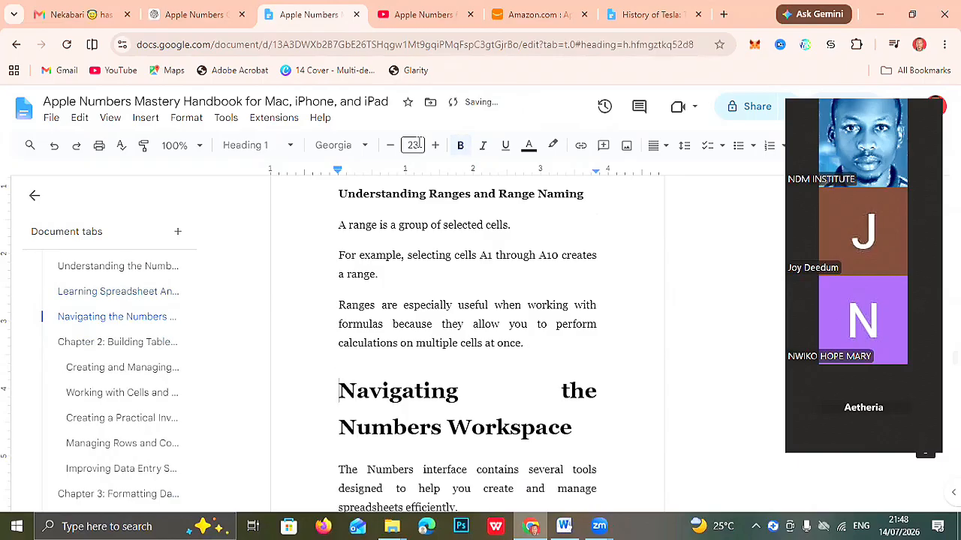
key("ctrl+shift+Down")
left_click(413, 145)
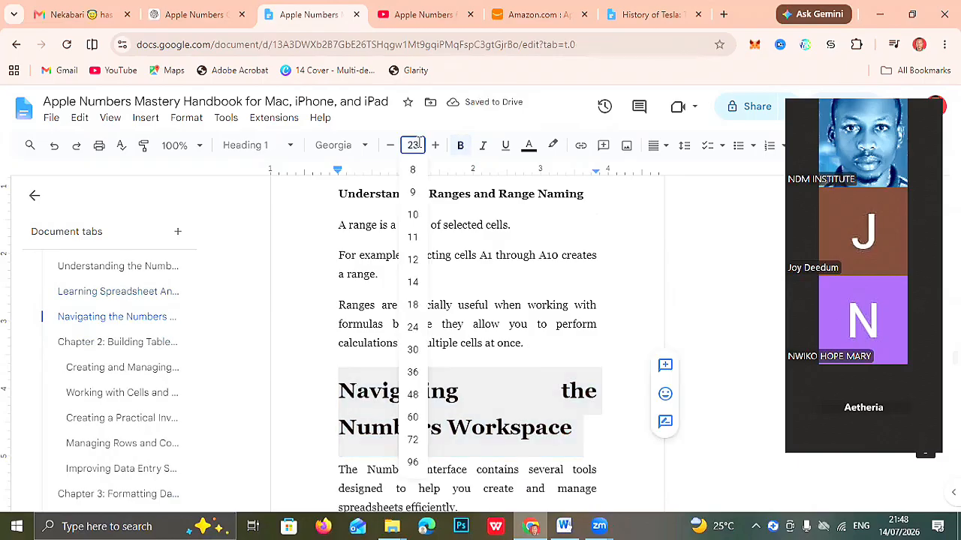
type("14")
key("Return")
Delete the horizontal divider line above the subheading "Exploring the Toolbar".
key("Left")
key("Down")
key("Down")
key("Down")
key("Down")
key("Right")
key("BackSpace")
key("BackSpace")
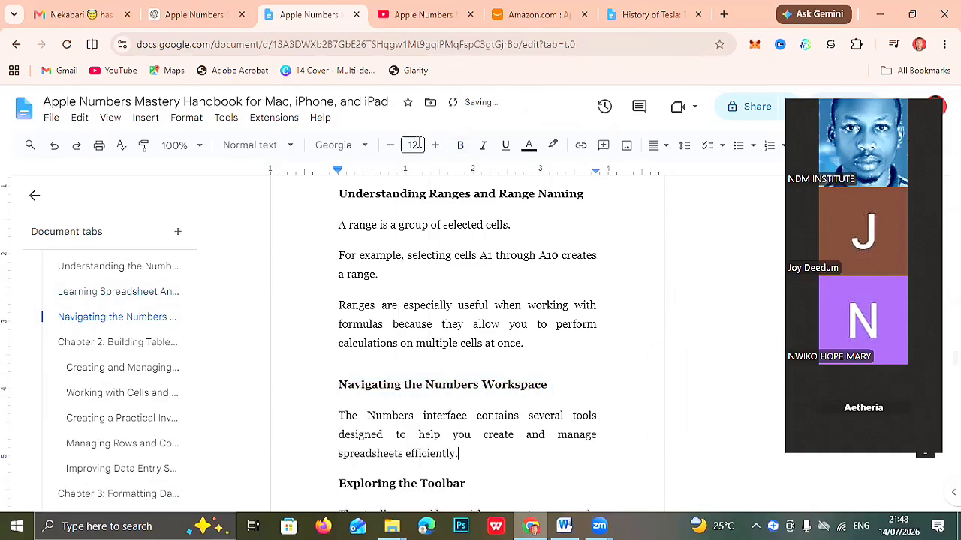
Delete the horizontal divider line above the subheading "Using View Controls".
key("Right")
key("Down")
key("Down")
key("Down")
key("Up")
key("Down")
key("Down")
key("Down")
key("Down")
key("Down")
key("Down")
key("Down")
key("Down")
key("Down")
key("Down")
key("Down")
key("Down")
key("Down")
key("Down")
key("Down")
key("Down")
key("Down")
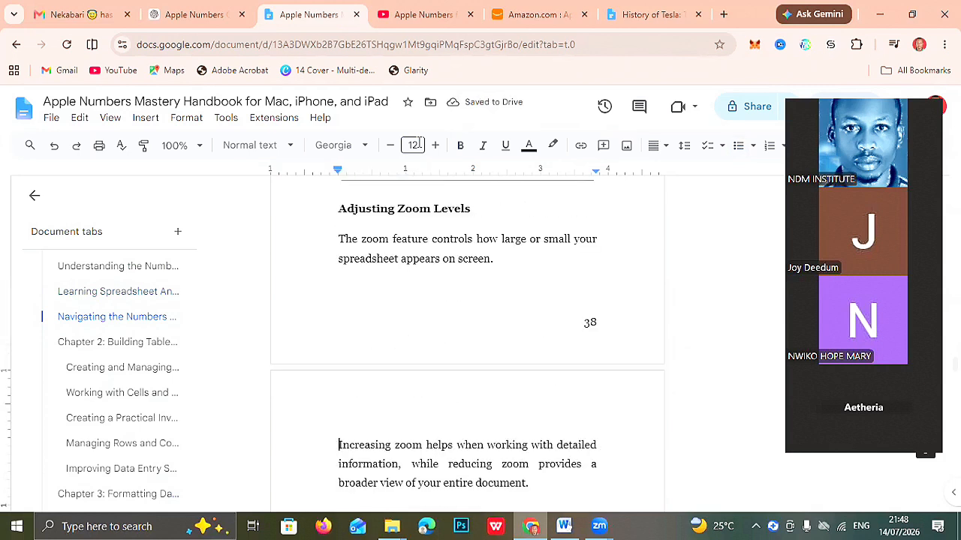
key("Up")
key("Up")
key("Up")
key("Up")
key("Up")
key("Up")
key("Up")
key("Up")
key("Up")
key("Up")
key("Up")
key("Up")
key("Down")
key("Down")
key("Right")
key("BackSpace")
key("BackSpace")
Delete the horizontal divider line above the subheading "Adjusting Zoom Levels".
key("Right")
key("Down")
key("Down")
key("Down")
key("Down")
key("Down")
key("Right")
key("BackSpace")
key("Delete")
Delete the horizontal divider line above the subheading "Understanding Insert Options".
key("Down")
key("Down")
key("Down")
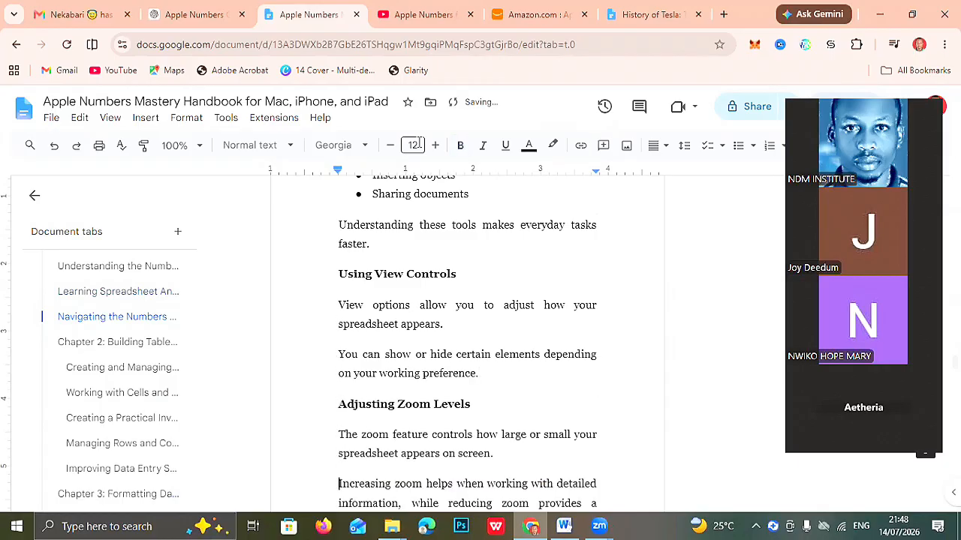
key("Down")
key("Down")
key("Down")
key("Down")
key("Down")
key("Up")
key("Up")
key("Up")
key("Right")
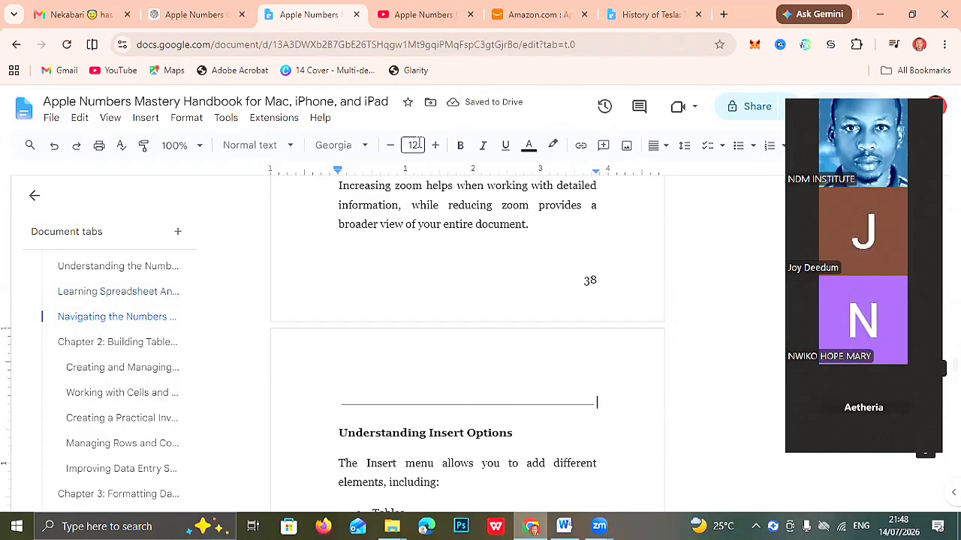
key("BackSpace")
key("BackSpace")
Delete the horizontal divider line above the subheading "Using the Format Inspector".
key("Down")
key("Down")
key("Down")
key("Down")
key("Down")
key("Down")
key("Down")
key("Down")
key("Down")
key("Down")
key("Down")
key("Down")
key("Down")
key("Down")
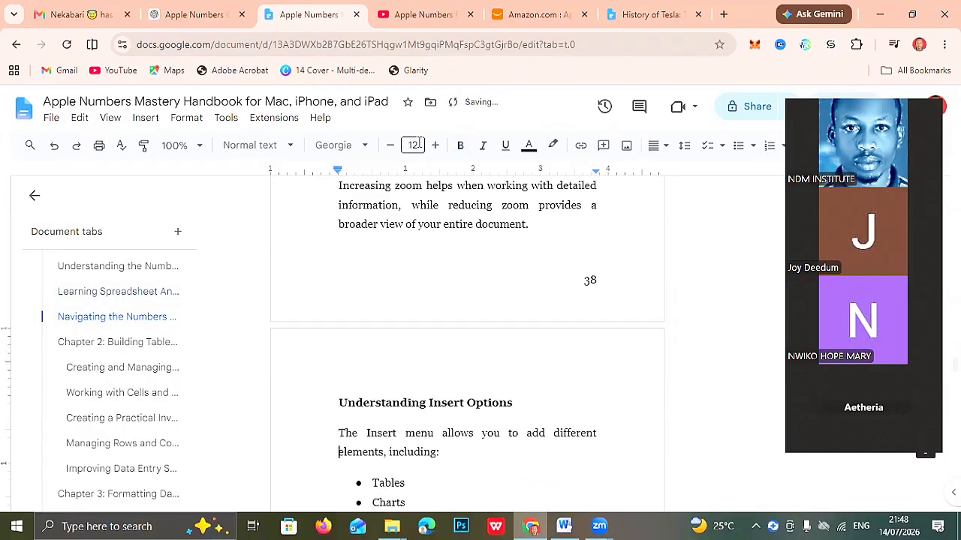
key("Down")
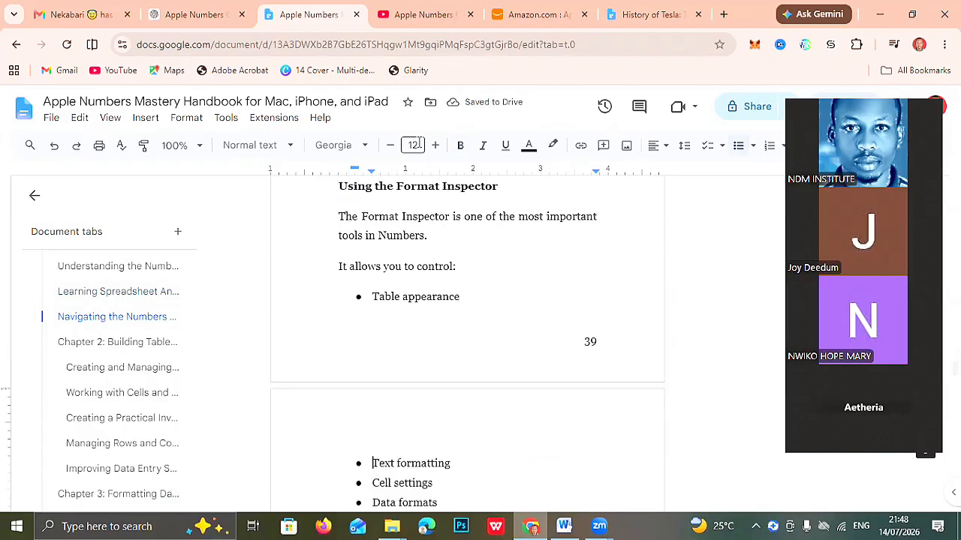
key("Up")
key("Up")
key("Up")
key("Up")
key("Up")
key("Up")
key("Up")
key("Up")
key("Up")
key("Up")
key("Down")
key("Down")
key("Down")
key("Down")
key("End")
key("BackSpace")
key("Delete")
Delete the horizontal divider line and its empty paragraph above the subheading "Exploring Sharing and Organization Tools".
key("Down")
key("Down")
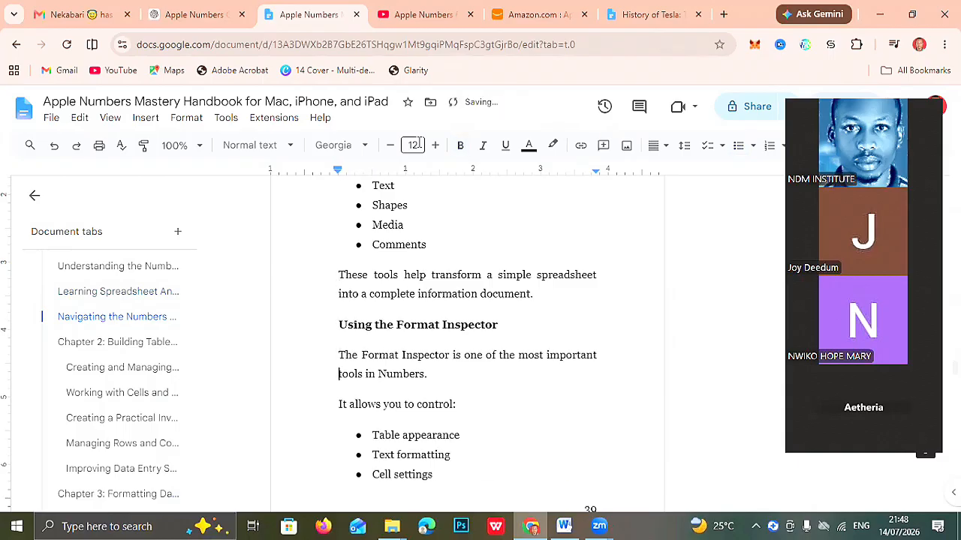
key("Down")
key("Down")
key("Down")
key("Down")
key("Down")
key("Down")
key("Down")
key("Down")
key("Down")
key("Down")
key("Down")
key("Down")
key("Down")
key("Down")
key("Down")
key("Down")
key("Down")
key("Down")
key("Down")
key("Down")
key("Up")
key("Up")
key("Up")
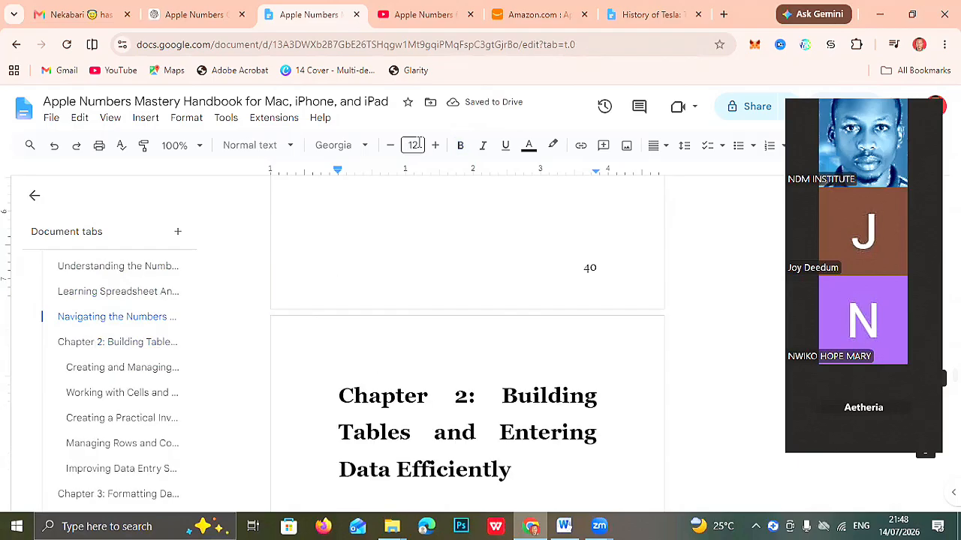
key("Up")
key("Up")
key("Up")
key("Up")
key("Up")
key("Up")
key("Up")
key("Up")
key("Up")
key("Up")
key("Down")
key("End")
key("BackSpace")
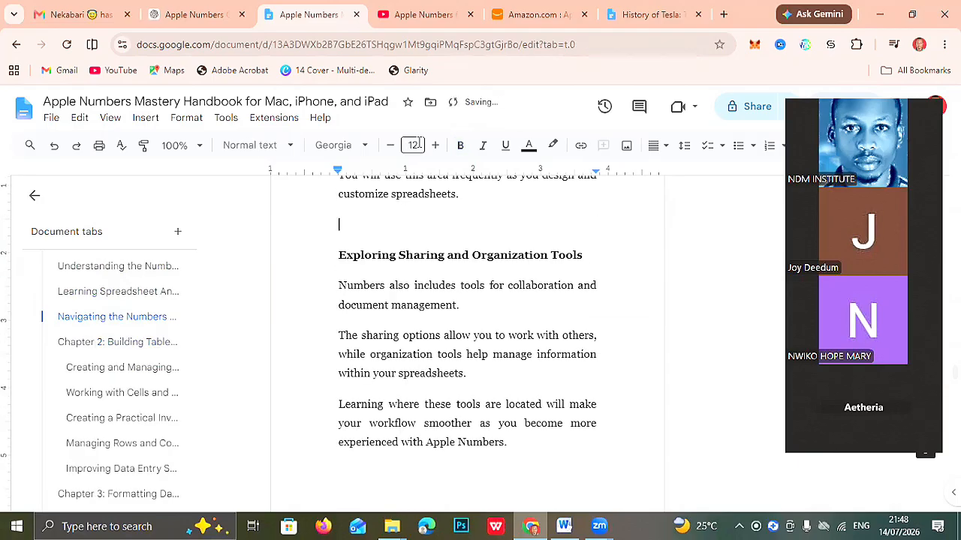
key("Delete")
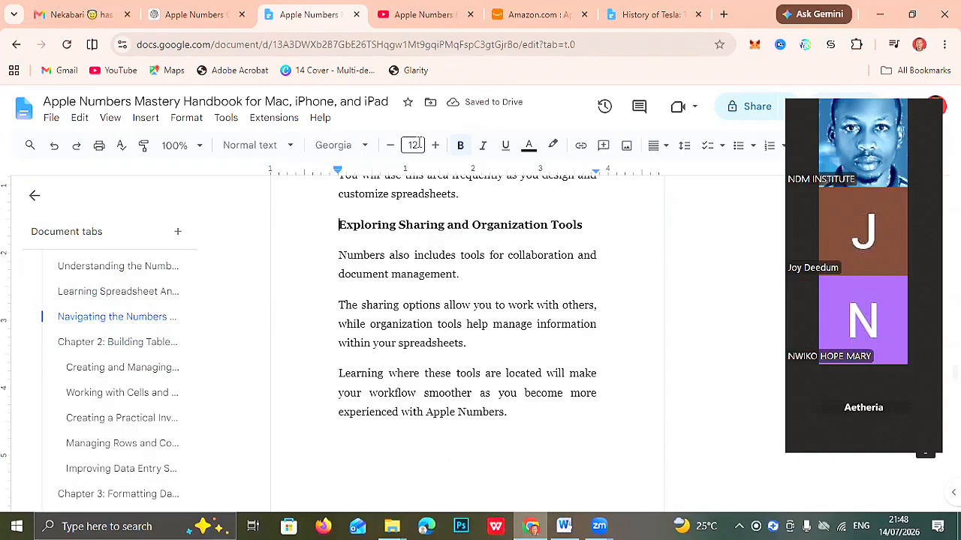
Set the font size of the chapter title "Chapter 2: Building Tables and Entering Data Efficiently" to 15.
key("Down")
key("Down")
key("Down")
key("Down")
key("Down")
key("Down")
key("Down")
key("Down")
key("Down")
key("Down")
key("Down")
key("Down")
key("Up")
key("Up")
key("Up")
key("Down")
key("shift+Down")
key("shift+Down")
key("shift+Down")
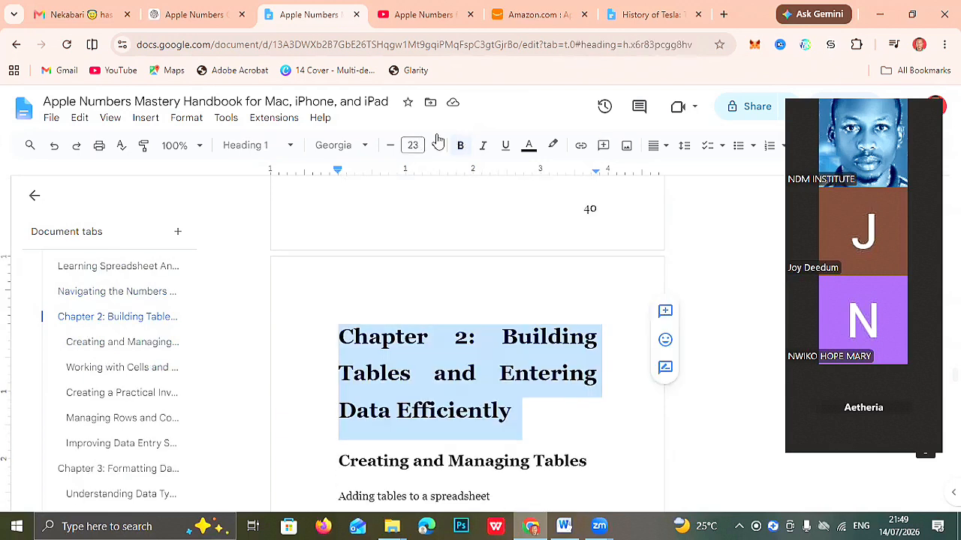
left_click(417, 146)
key("BackSpace")
key("BackSpace")
type("15")
key("Return")
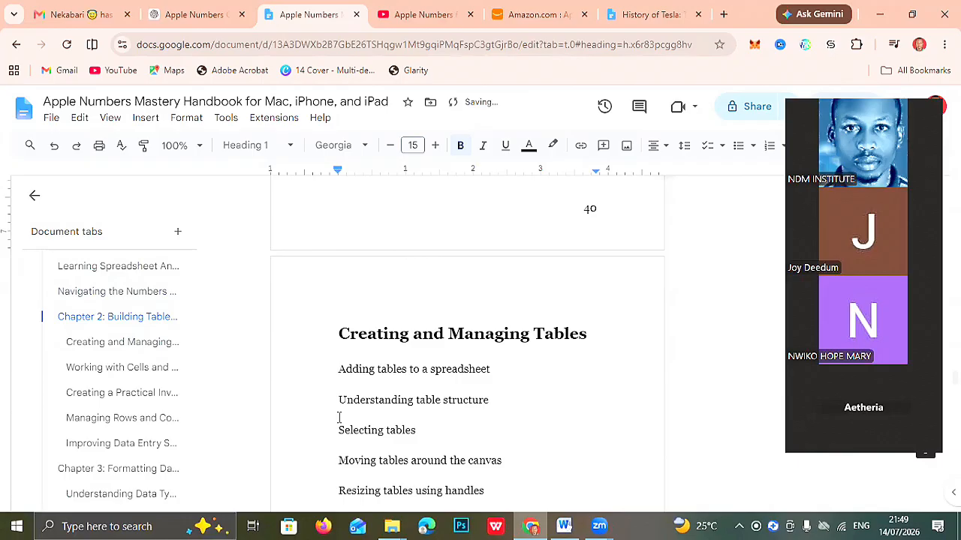
Insert a page break before the chapter title "Chapter 2: Building Tables and Entering Data Efficiently" so it starts on a new page.
left_click(339, 417)
key("Up")
key("Up")
key("Up")
key("Up")
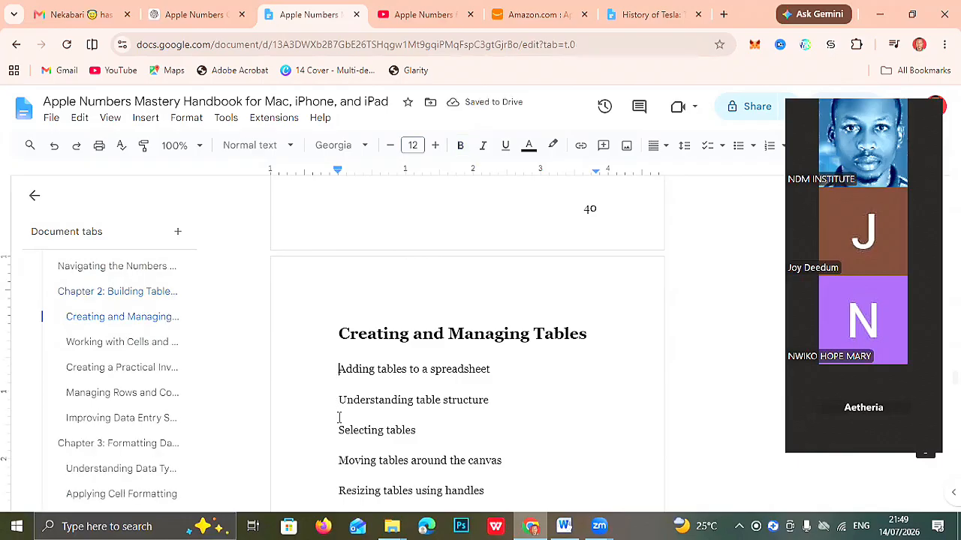
key("Up")
key("Down")
key("Down")
key("Down")
key("Down")
key("Down")
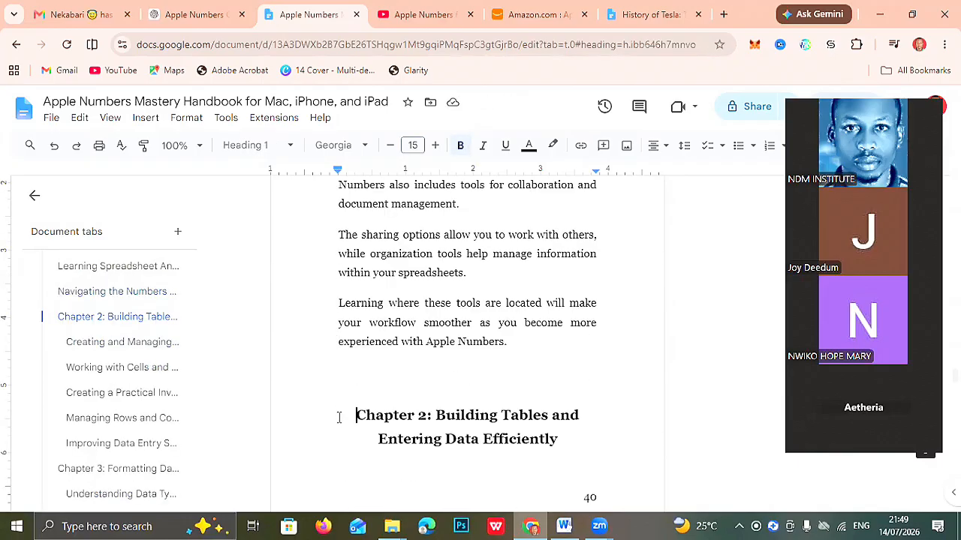
key("ctrl+Return")
Select and copy the Chapter 2 outline from "Creating and Managing Tables" through "Reducing unnecessary mouse movements".
key("Down")
key("Down")
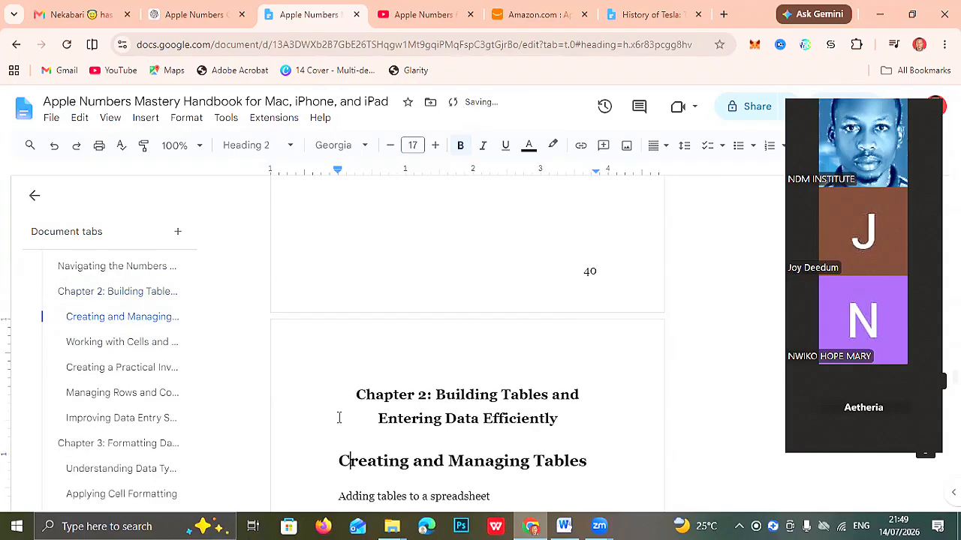
key("shift+Down")
key("shift+Down")
key("shift+Down")
key("shift+Down")
key("shift+Down")
key("shift+Down")
key("shift+Down")
key("shift+Down")
key("shift+Down")
key("shift+Down")
key("shift+Down")
key("shift+Down")
key("shift+Down")
key("shift+Down")
key("shift+Down")
key("shift+Down")
key("shift+Down")
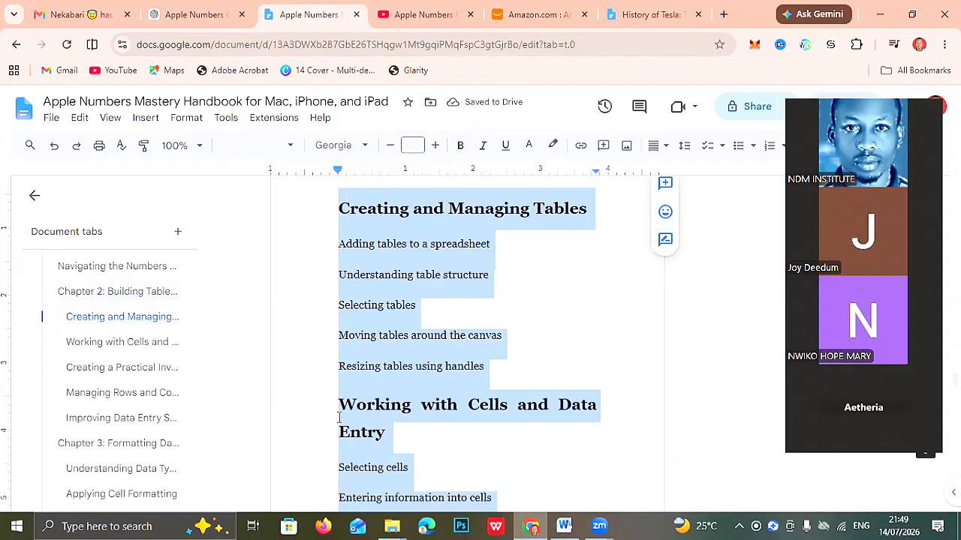
key("shift+Down")
key("shift+Down")
key("shift+Down")
key("shift+Down")
key("shift+Down")
key("shift+Down")
key("shift+Down")
key("shift+Down")
key("shift+Down")
key("shift+Down")
key("shift+Down")
key("shift+Down")
key("shift+Down")
key("shift+Down")
key("shift+Down")
key("shift+Down")
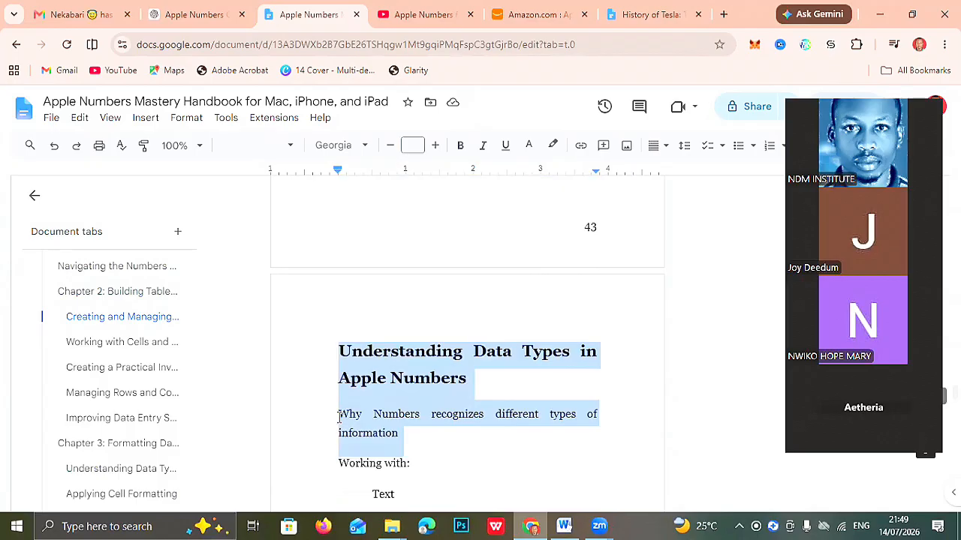
key("shift+Up")
key("shift+Up")
key("shift+Up")
key("shift+Up")
key("shift+Up")
key("shift+Up")
key("shift+Up")
key("shift+Up")
key("shift+Up")
key("shift+Up")
key("shift+Down")
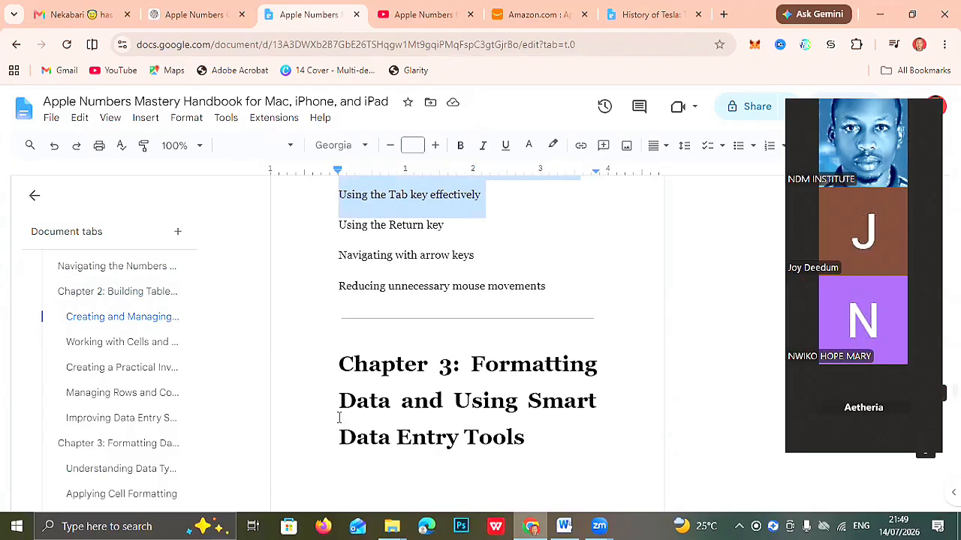
key("shift+Down")
key("shift+Down")
key("shift+Down")
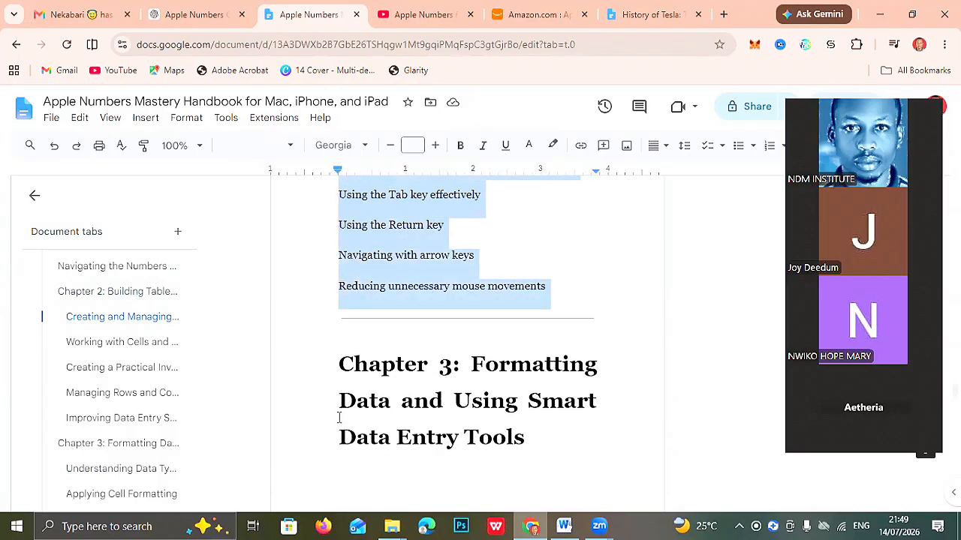
Switch to the ChatGPT conversation "Apple Numbers Guide" and submit the copied Chapter 2 outline as a prompt.
left_click(193, 15)
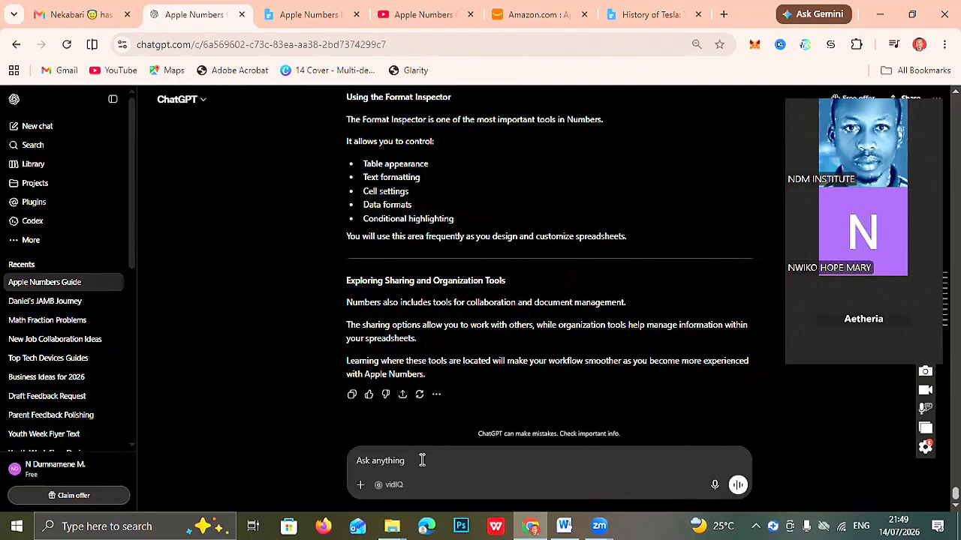
key("ctrl+v")
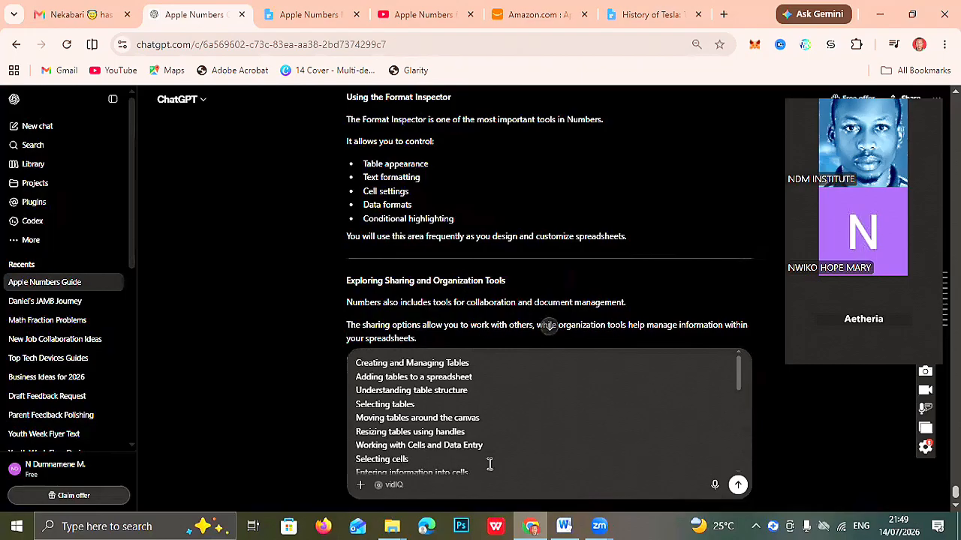
key("Return")
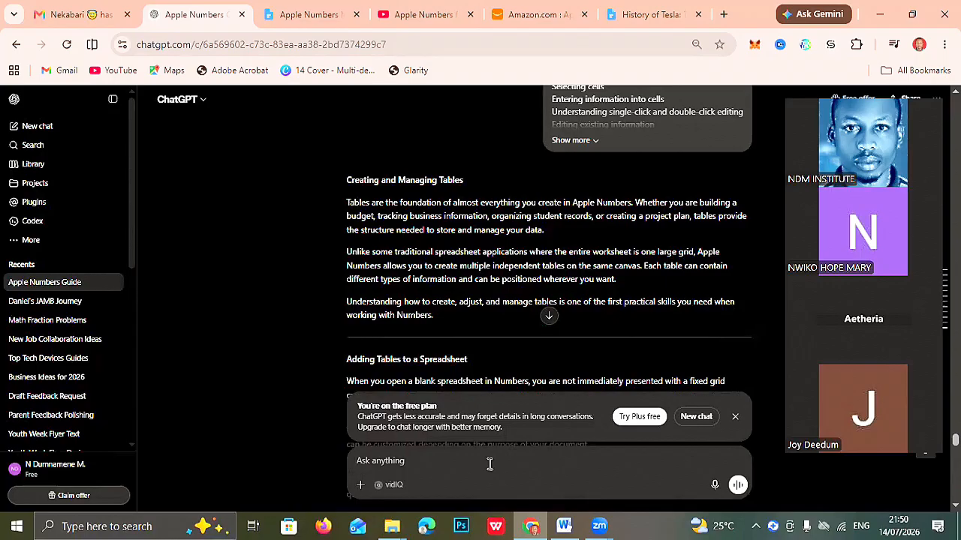
Copy ChatGPT's complete Chapter 2 response and paste it over the selected outline in the Google Docs handbook.
left_click(735, 420)
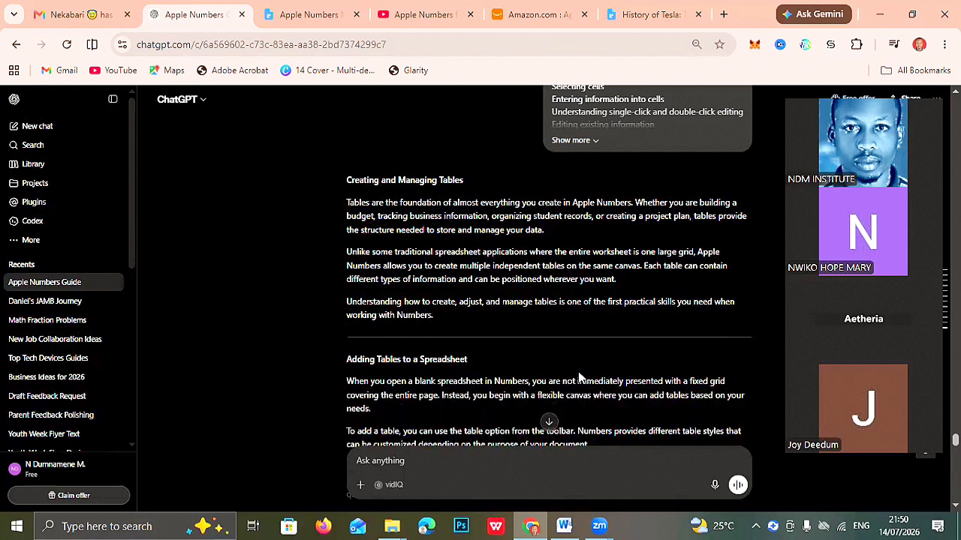
left_click(548, 425)
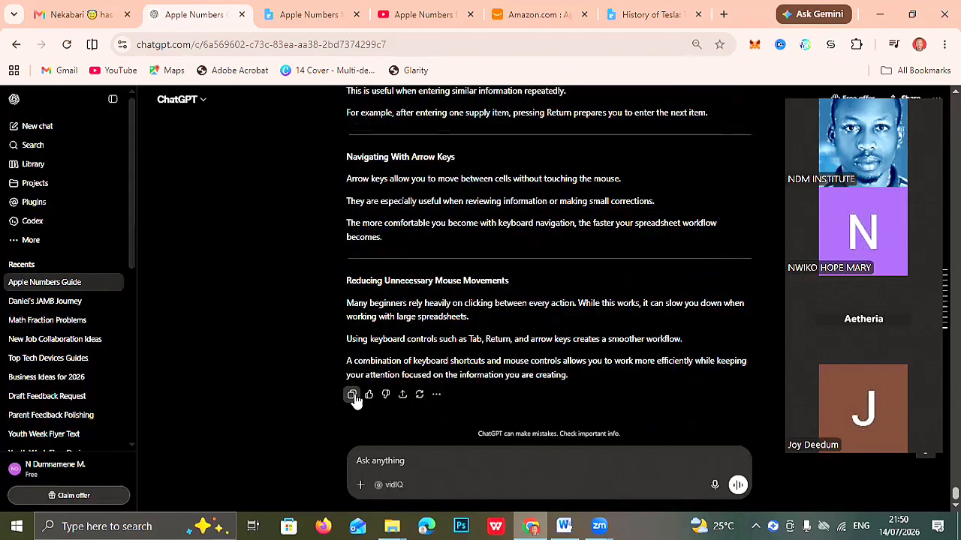
left_click(353, 396)
left_click(308, 15)
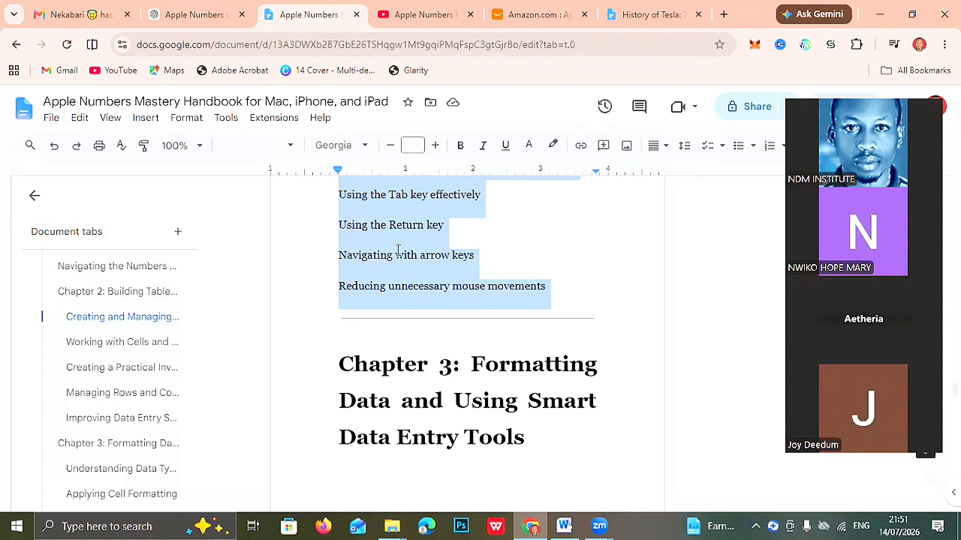
key("ctrl+v")
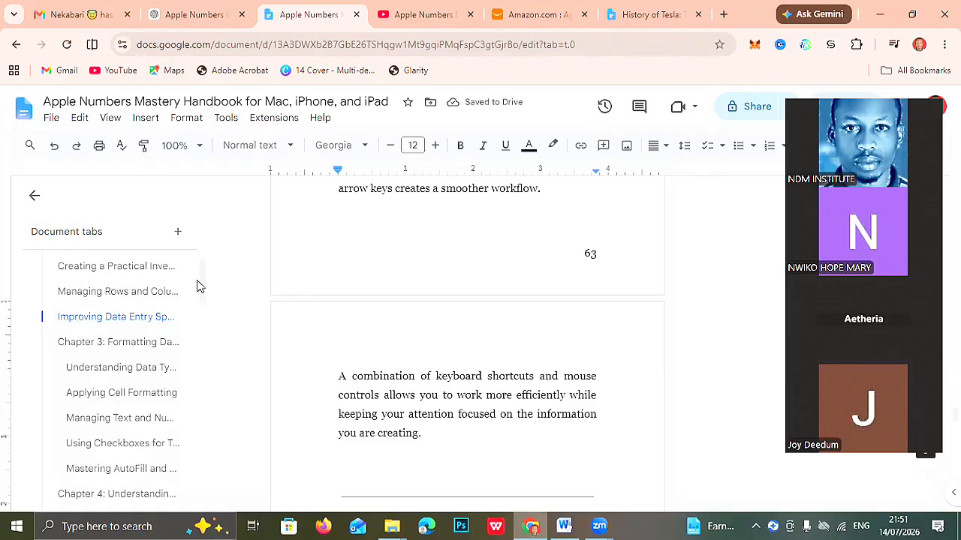
Delete the horizontal divider line above the Chapter 2 subheading "Adding Tables to a Spreadsheet".
scroll(208, 278, "up", 1)
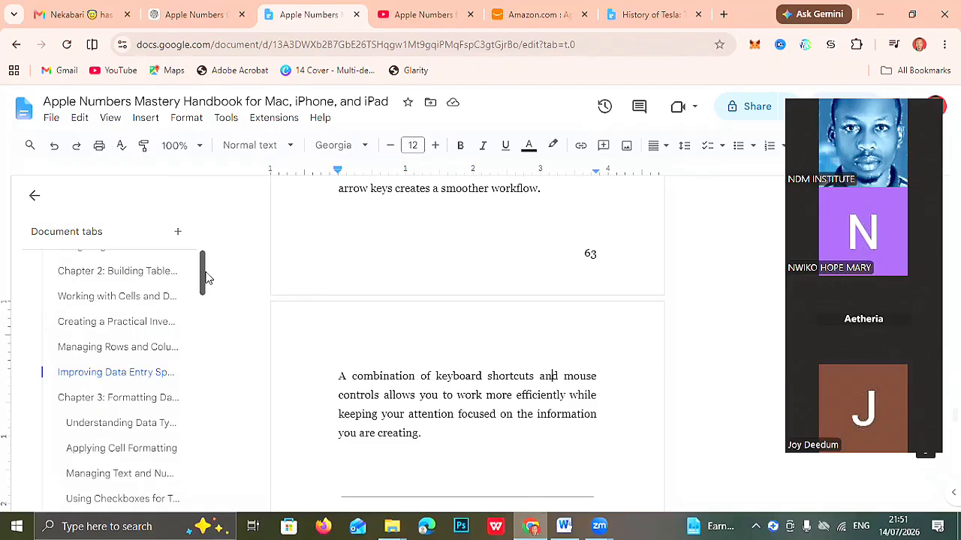
left_click(103, 270)
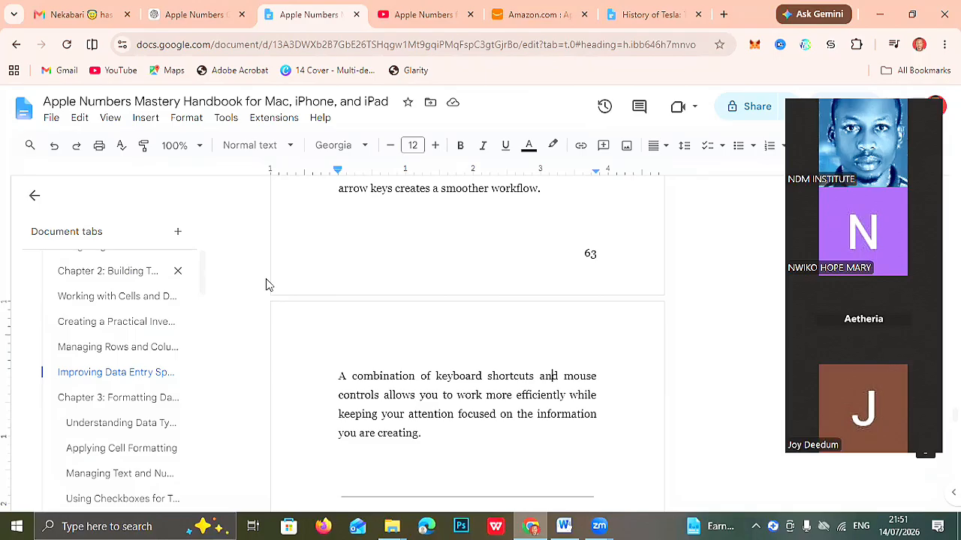
left_click(307, 276)
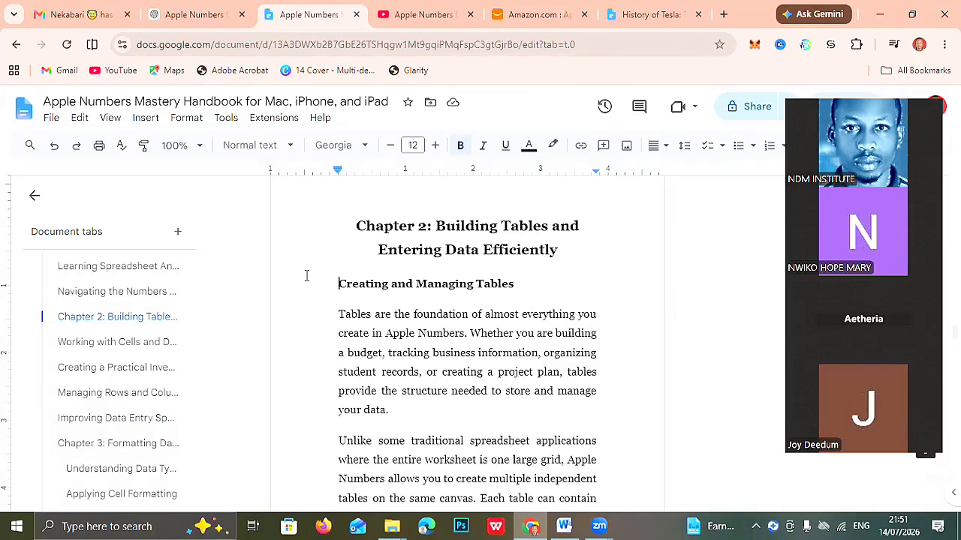
key("Down")
key("Down")
key("Down")
scroll(306, 276, "down", 1)
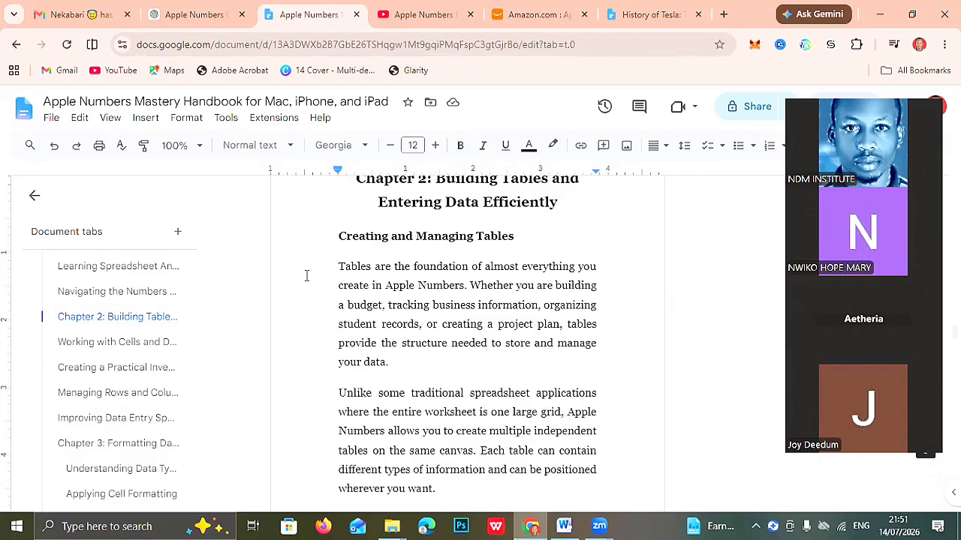
scroll(306, 276, "down", 6)
scroll(306, 276, "down", 2)
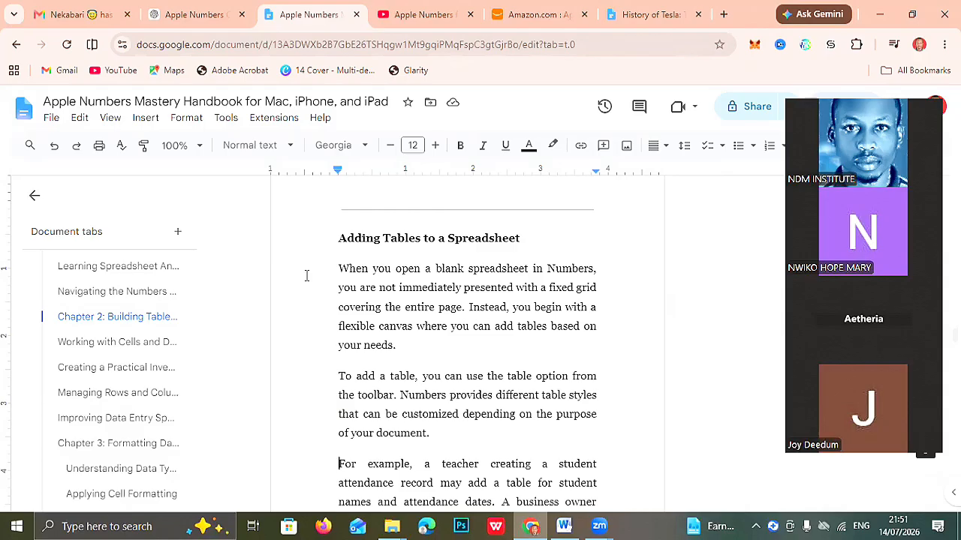
key("Up")
key("Up")
key("Up")
key("Up")
key("Up")
key("Up")
key("Up")
key("Up")
key("Up")
key("Up")
key("Up")
scroll(306, 275, "up", 3)
key("Right")
key("BackSpace")
key("BackSpace")
Delete the horizontal divider line above the subheading "Understanding Table Structure".
key("Down")
key("Down")
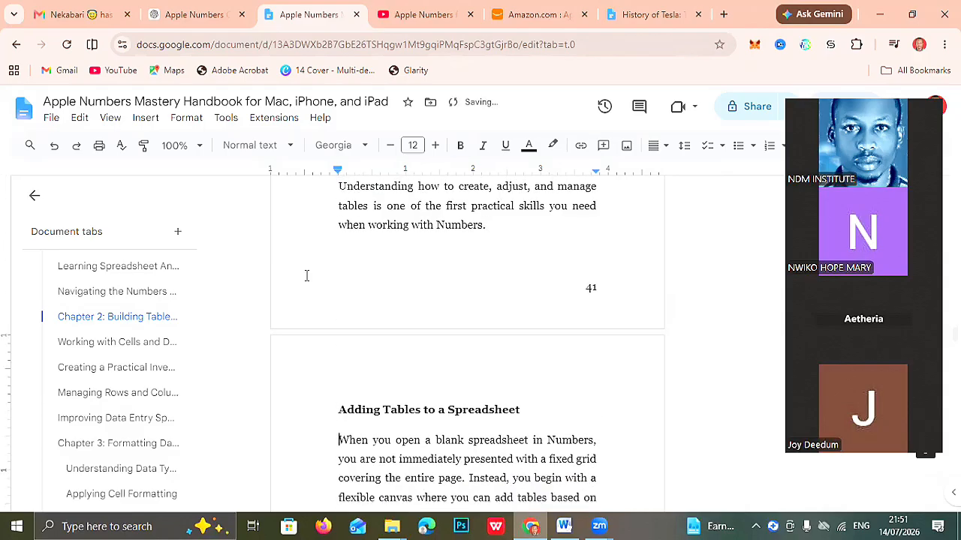
key("Down")
key("Down")
key("Down")
key("Down")
key("Down")
key("Down")
key("Down")
key("Down")
key("Down")
key("Down")
key("Down")
key("Down")
key("Down")
key("Down")
key("Down")
key("Down")
key("Down")
key("Down")
key("Down")
key("Down")
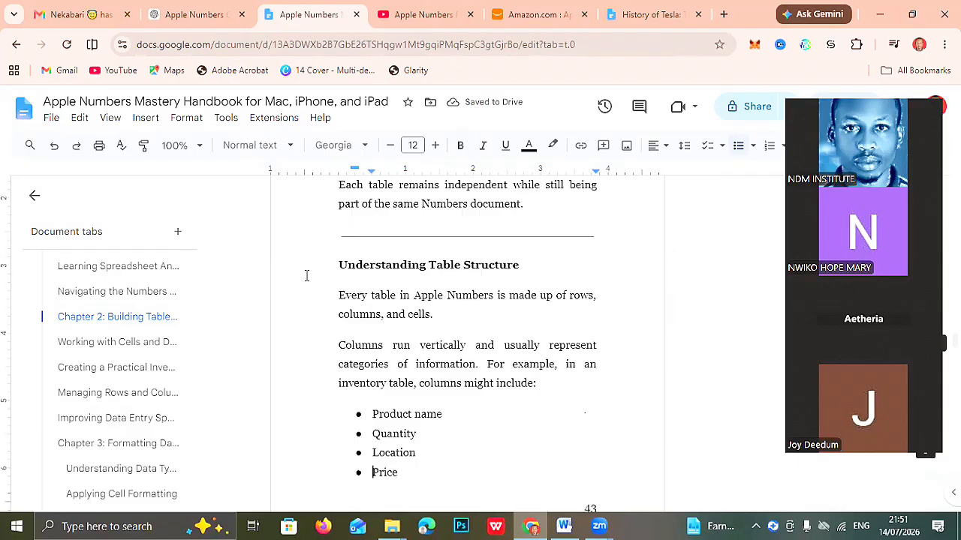
key("Up")
key("Up")
key("Up")
key("Up")
key("Up")
key("Up")
key("Up")
key("Up")
key("Up")
key("Up")
key("Up")
key("Up")
key("Down")
key("Down")
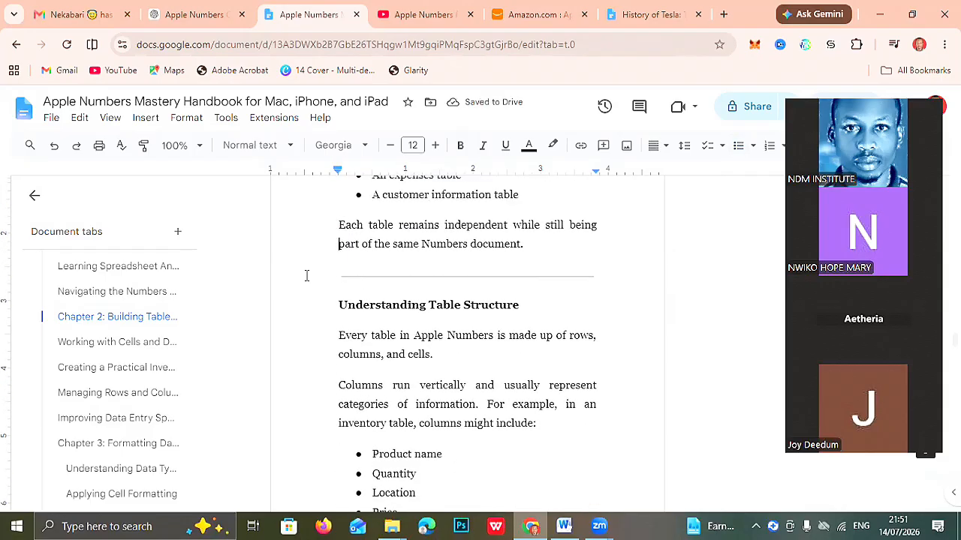
key("Right")
key("Delete")
Look over the "Understanding Table Structure" section and its spacing from the preceding paragraph.
key("Down")
key("Down")
key("Down")
key("Down")
key("Down")
key("Down")
key("Down")
key("Down")
key("Down")
key("Down")
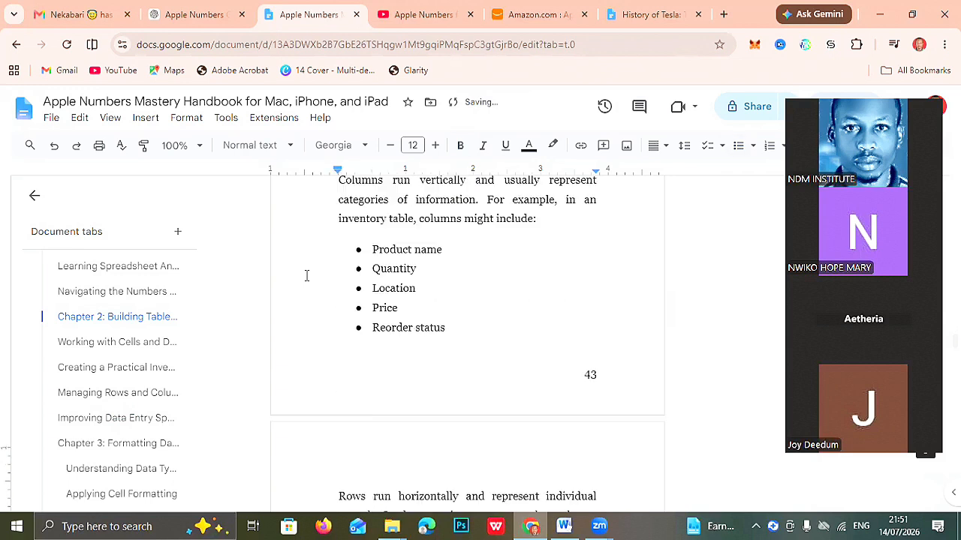
key("Up")
key("Up")
key("Up")
key("Up")
key("Up")
key("Up")
key("Up")
key("Up")
key("Up")
key("Up")
key("Up")
key("Up")
key("Up")
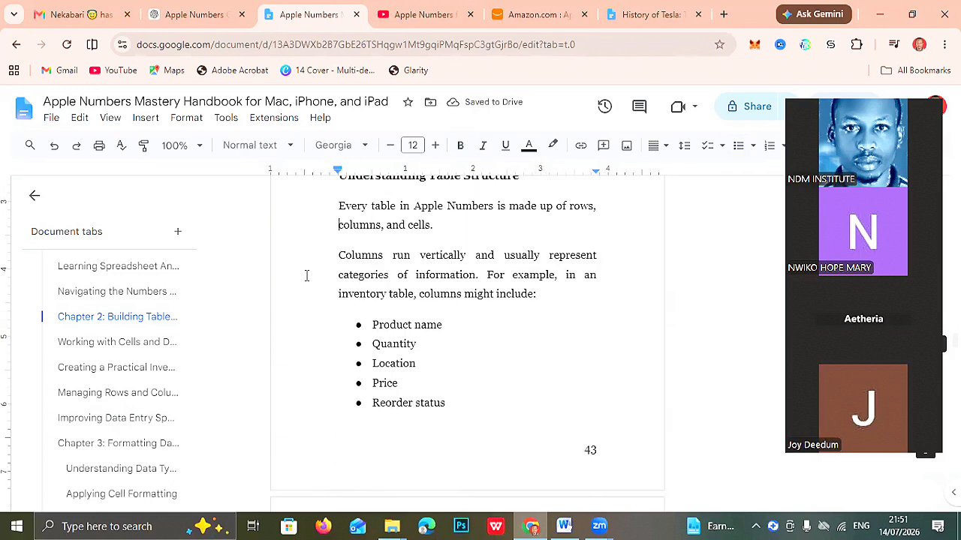
key("Down")
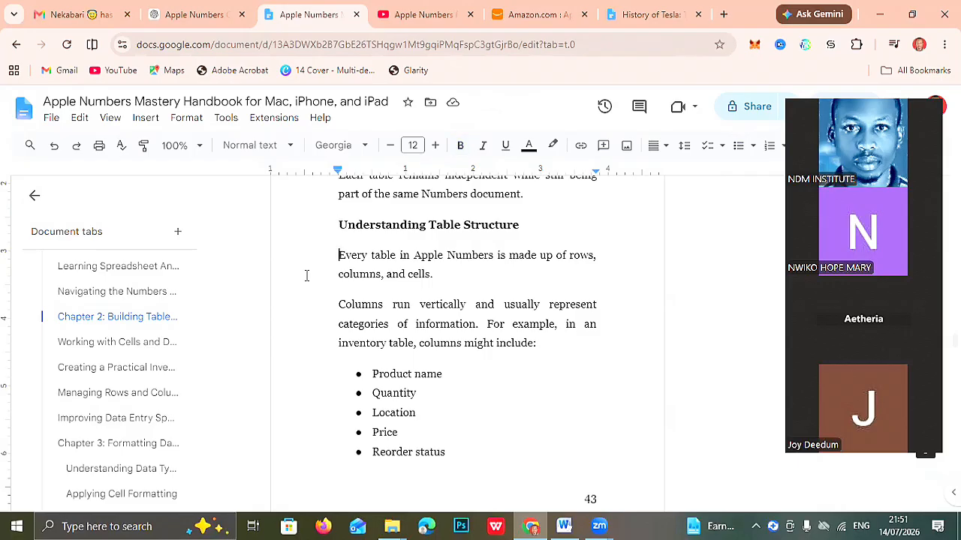
Delete the horizontal divider line above the subheading "Selecting Tables" in Chapter 2.
key("Down")
key("Down")
key("Down")
key("Down")
key("Down")
key("Down")
key("Down")
key("Down")
key("Down")
key("Down")
key("Down")
key("Down")
key("Down")
key("Down")
key("Down")
key("Down")
key("Down")
key("Down")
key("Down")
key("Down")
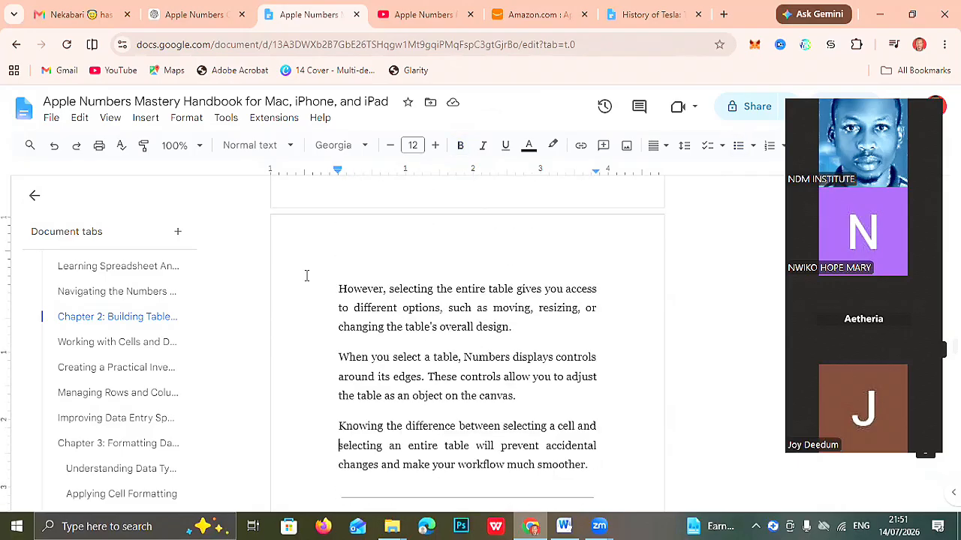
key("Up")
key("Up")
key("Up")
key("Up")
key("Up")
key("Up")
key("Up")
key("Up")
key("Up")
key("Up")
key("Up")
key("Up")
key("Up")
key("Up")
key("Up")
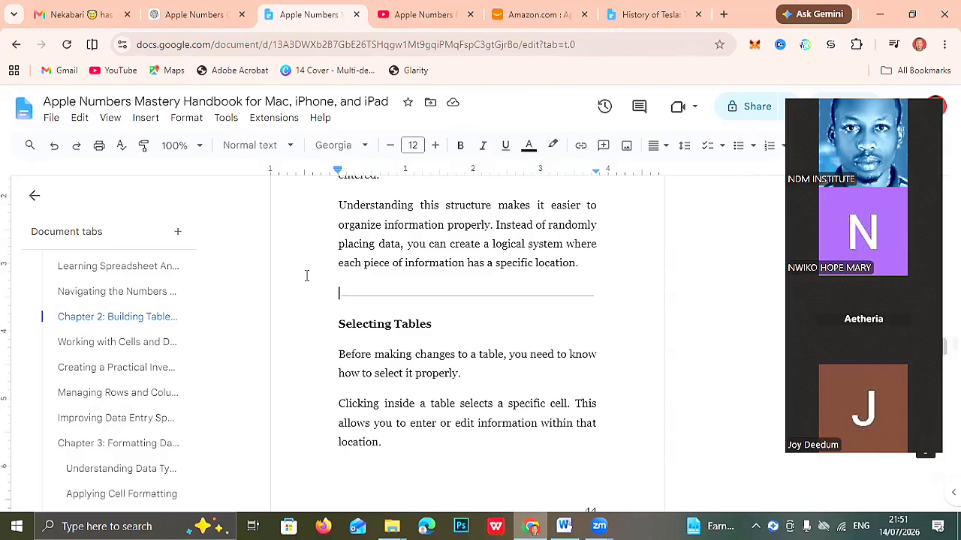
key("BackSpace")
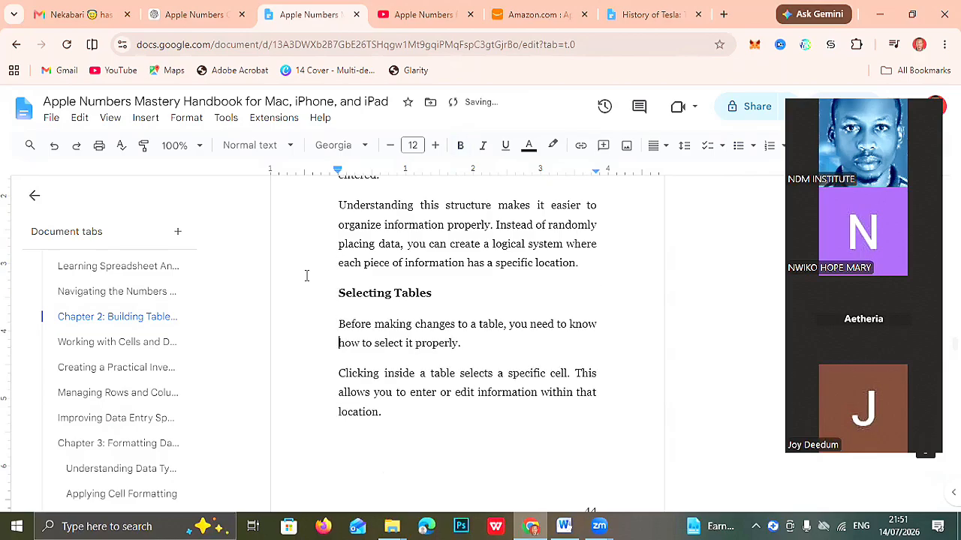
Delete the horizontal divider line above the subheading "Moving Tables Around the Canvas".
key("Down")
key("Down")
key("Down")
key("Down")
key("Down")
key("Down")
key("Down")
key("Down")
key("Down")
key("Down")
key("Down")
key("Down")
key("Down")
key("Down")
key("Down")
key("Down")
key("Down")
key("Down")
key("Down")
key("Down")
key("Up")
key("Up")
key("Up")
key("Up")
key("Up")
key("Up")
key("Up")
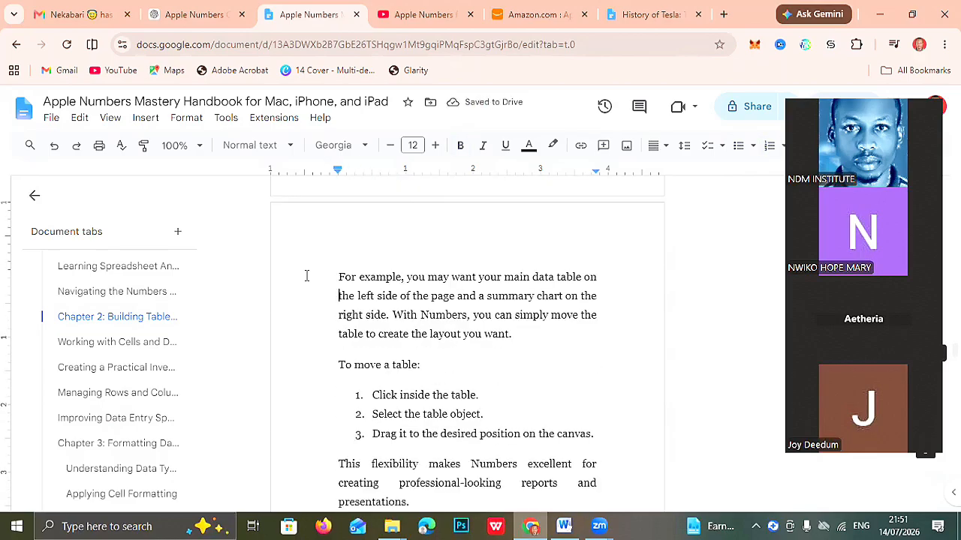
key("Up")
key("Up")
key("Up")
key("Up")
key("Up")
key("Up")
key("Up")
key("Up")
key("Up")
key("Delete")
key("Delete")
Delete the horizontal divider line that follows the "Moving Tables Around the Canvas" section.
key("Down")
key("Down")
key("Down")
key("Down")
key("Down")
key("Down")
key("Down")
key("Down")
key("Down")
key("Down")
key("Down")
key("Down")
key("Down")
key("Down")
key("Down")
key("Down")
key("Down")
key("Down")
key("Down")
key("Down")
key("Down")
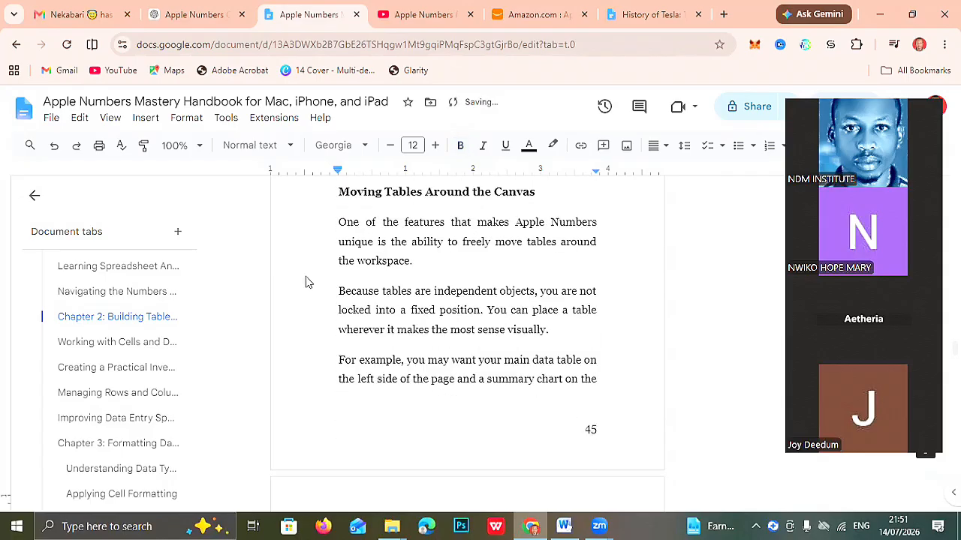
key("Up")
key("Up")
key("Up")
key("Up")
key("Up")
key("Up")
key("Up")
key("Up")
key("Up")
key("Up")
key("Up")
key("Up")
key("Up")
key("Up")
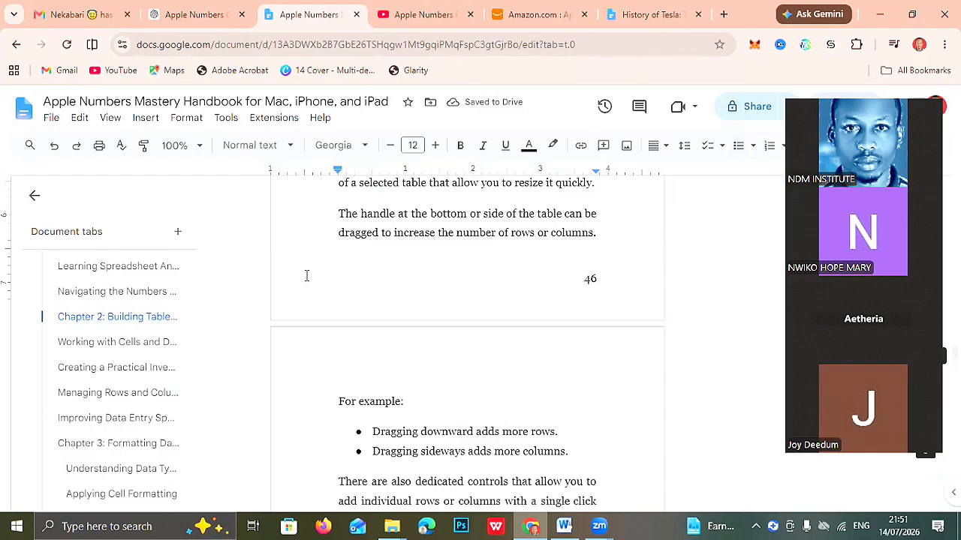
key("Delete")
key("Delete")
Delete the horizontal divider line above the heading "Working with Cells and Data Entry".
key("Down")
key("Down")
key("Down")
key("Down")
key("Down")
key("Down")
key("Down")
key("Down")
key("Down")
key("Down")
key("Down")
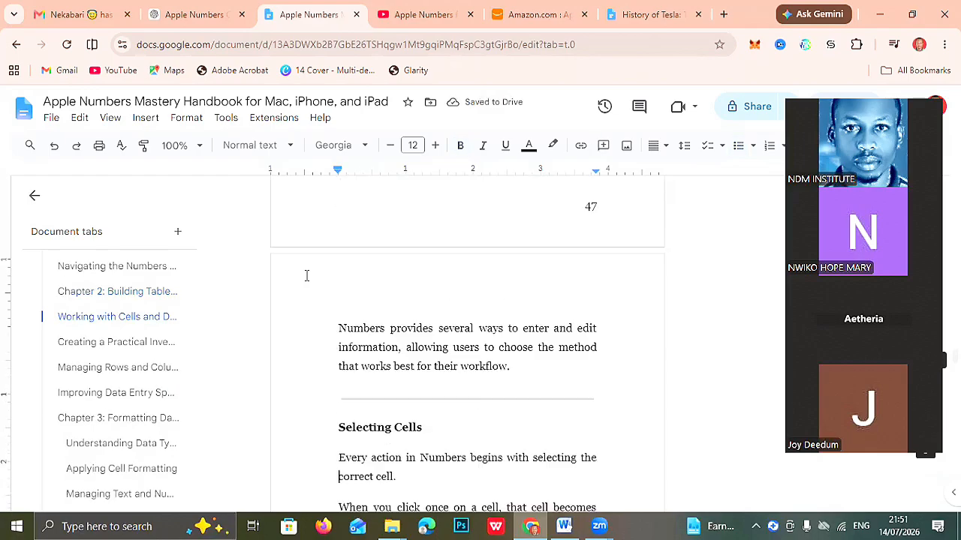
key("Up")
key("Up")
key("Up")
key("Up")
key("Up")
key("Up")
key("Up")
key("Up")
key("Up")
key("Up")
key("Up")
key("Up")
key("Up")
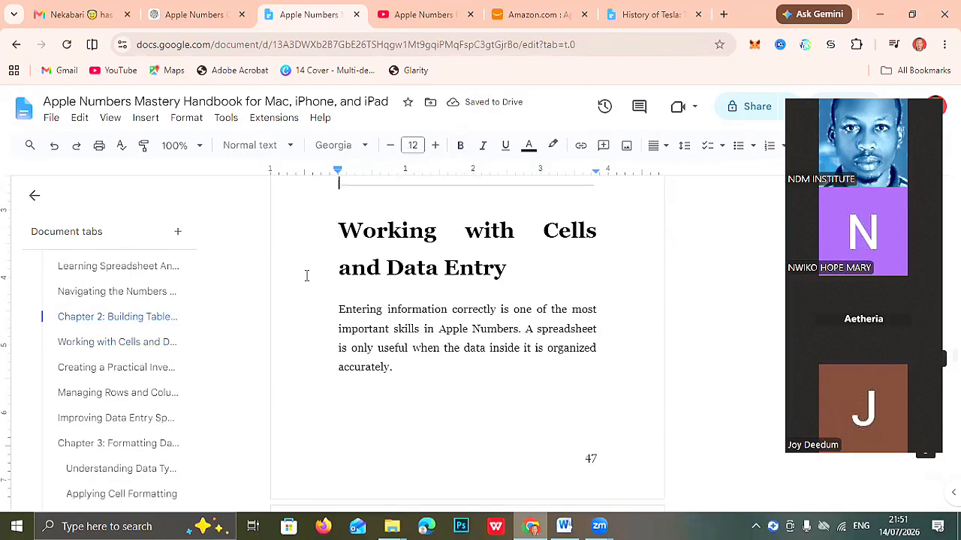
key("Delete")
key("Delete")
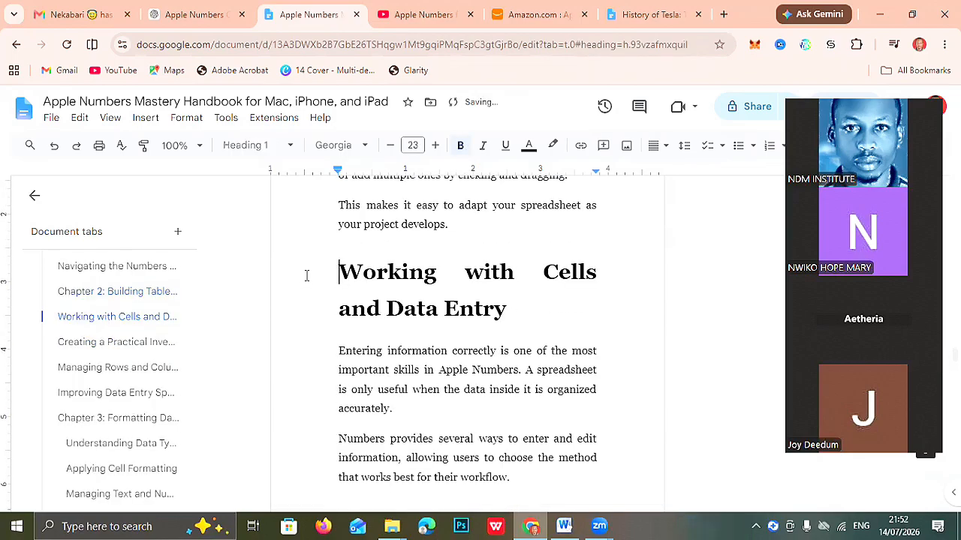
Set the font size of the heading "Working with Cells and Data Entry" to 12.
triple_click(306, 275)
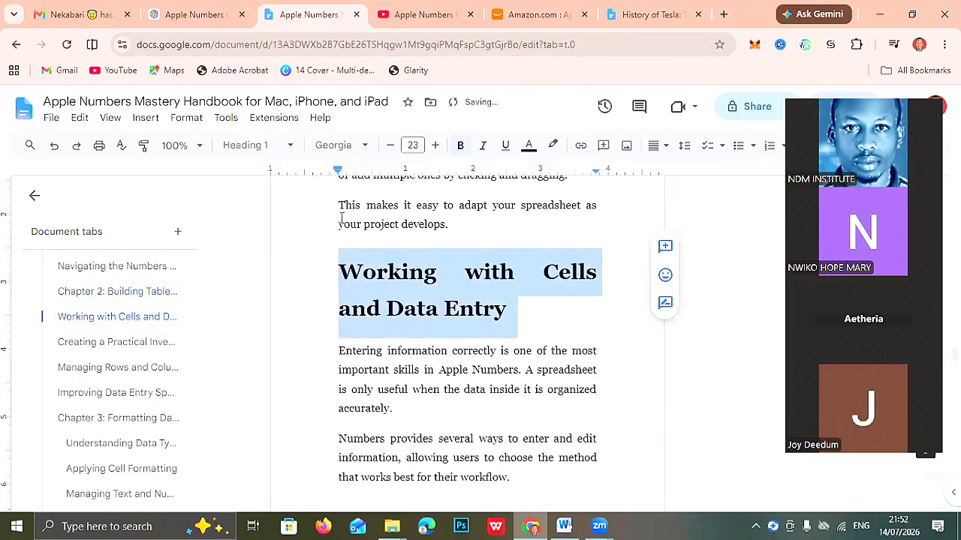
left_click(412, 146)
type("12")
key("Return")
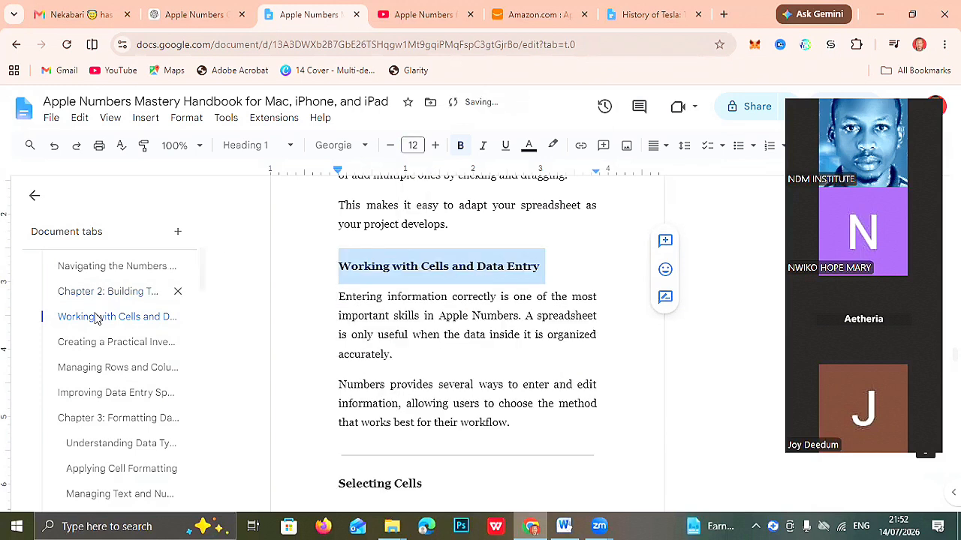
Delete the horizontal divider line above the subheading "Selecting Cells".
left_click(332, 293)
key("ctrl+Down")
key("ctrl+Down")
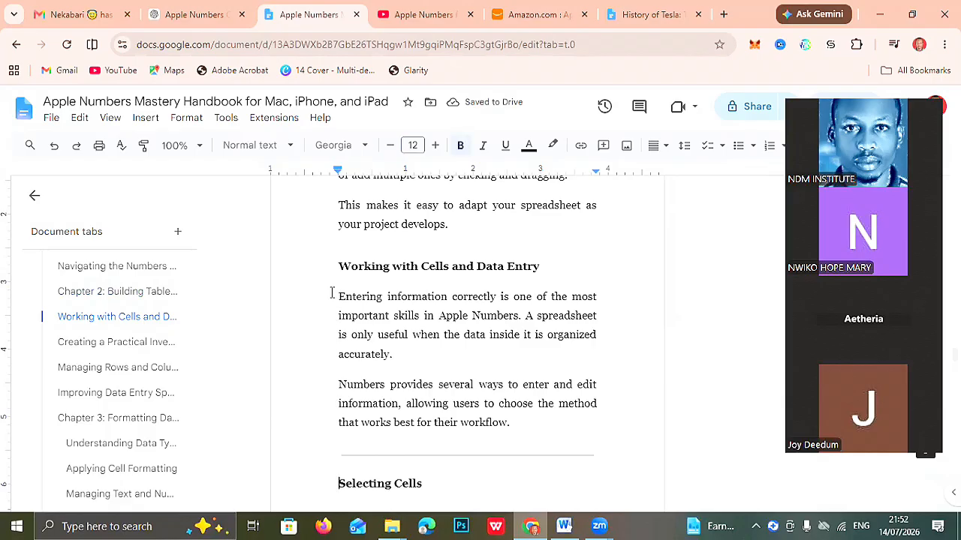
key("ctrl+Down")
key("BackSpace")
key("Return")
Delete the horizontal divider line above the subheading "Entering Information Into Cells".
key("Down")
key("Down")
key("Down")
key("Down")
key("Down")
key("Down")
key("Down")
key("Down")
key("Down")
key("Down")
key("Down")
key("Down")
key("Down")
key("Down")
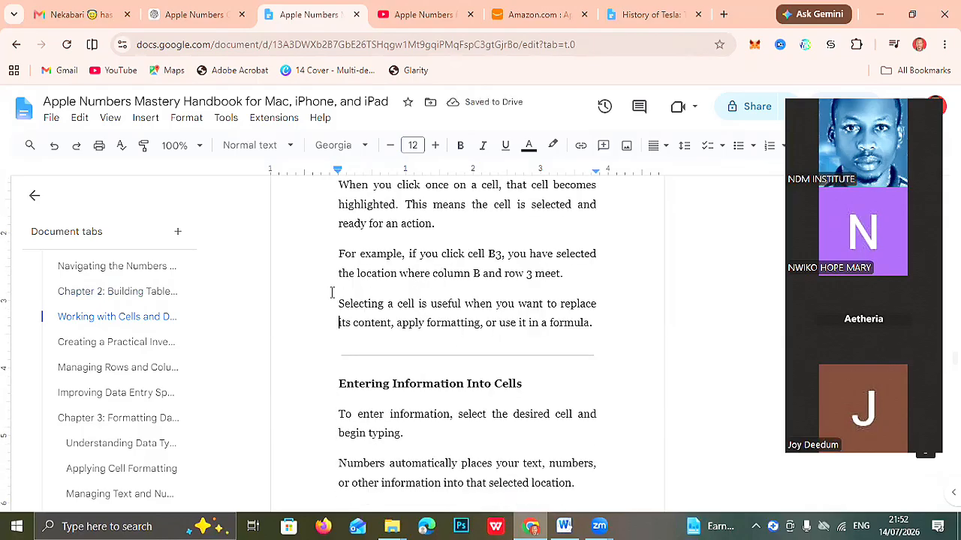
key("BackSpace")
Delete the horizontal divider line above the subheading "Understanding Single-Click and Double-Click Editing".
key("Down")
key("Down")
key("Down")
key("Down")
key("Down")
key("Down")
key("Down")
key("Down")
key("Down")
key("Down")
key("Down")
key("Down")
key("Down")
key("Down")
key("Down")
key("Down")
key("Down")
key("Down")
key("Down")
key("Down")
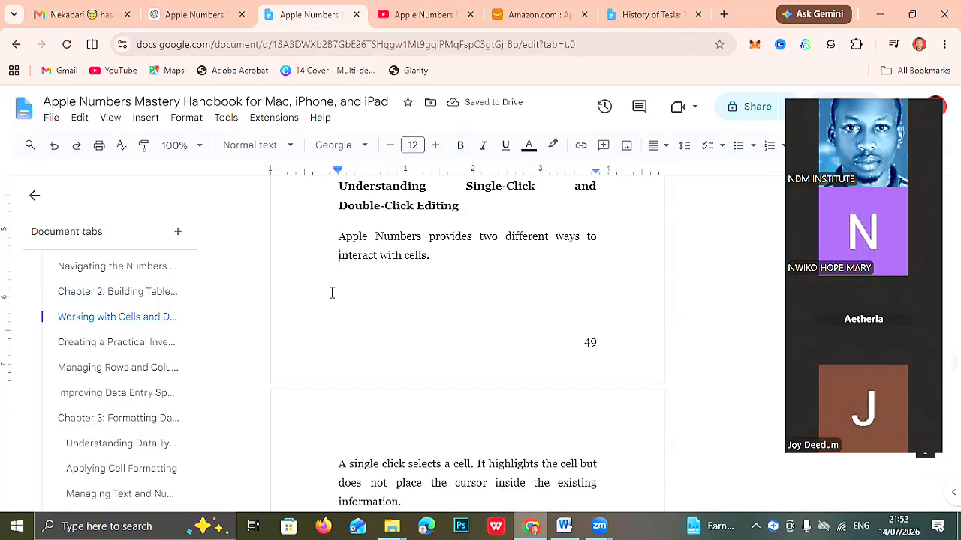
key("Up")
key("Up")
key("Up")
key("Up")
key("Up")
key("Up")
key("Up")
key("Down")
key("Down")
key("BackSpace")
key("Delete")
Delete the horizontal divider line and its empty line above the subheading "Editing Existing Information".
key("Down")
key("Down")
key("Down")
key("Down")
key("Down")
key("Down")
key("Down")
key("Down")
key("Down")
key("Down")
key("Down")
key("Down")
key("Down")
key("Down")
key("Down")
key("Down")
key("Down")
key("Down")
key("Down")
key("Down")
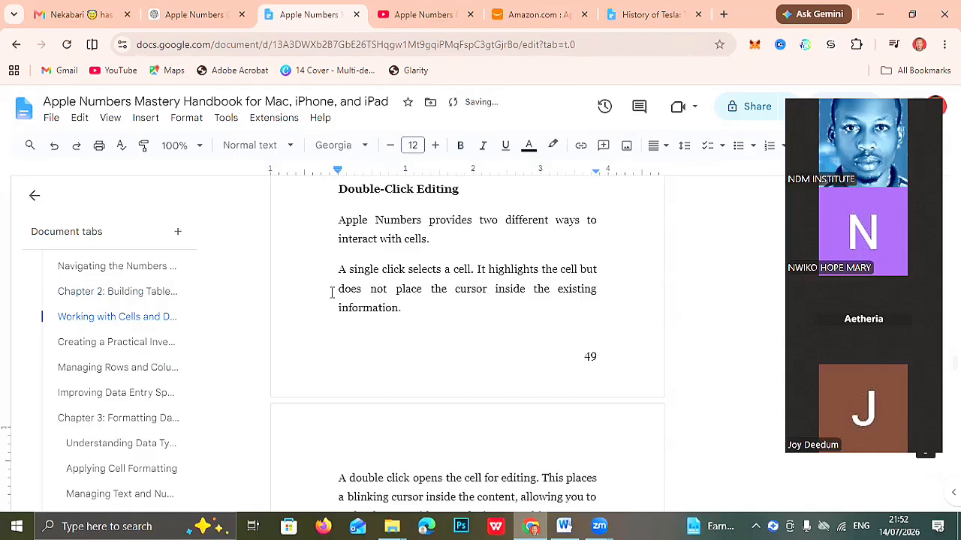
key("Up")
key("Up")
key("Up")
key("Up")
key("Up")
key("Up")
key("Up")
key("Up")
key("Up")
key("Up")
key("Up")
key("Up")
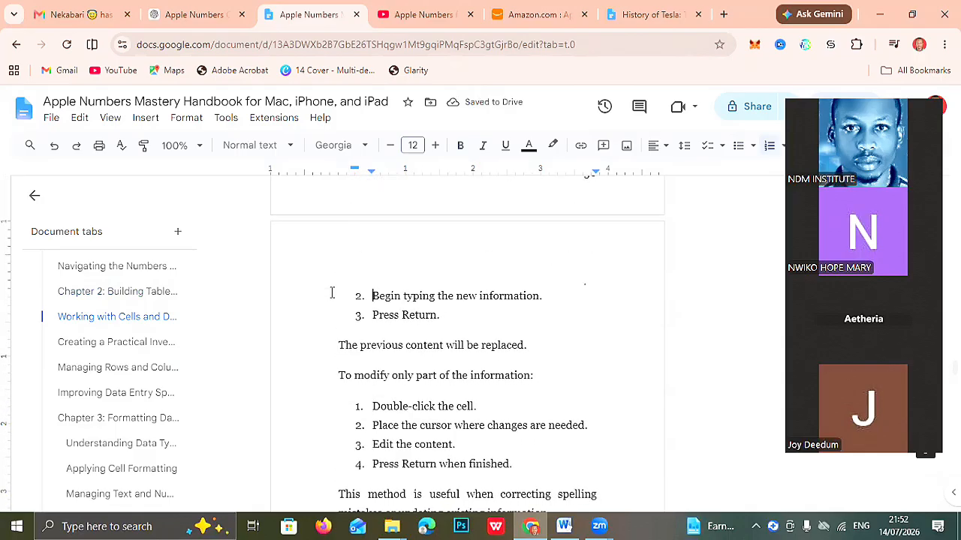
key("BackSpace")
key("BackSpace")
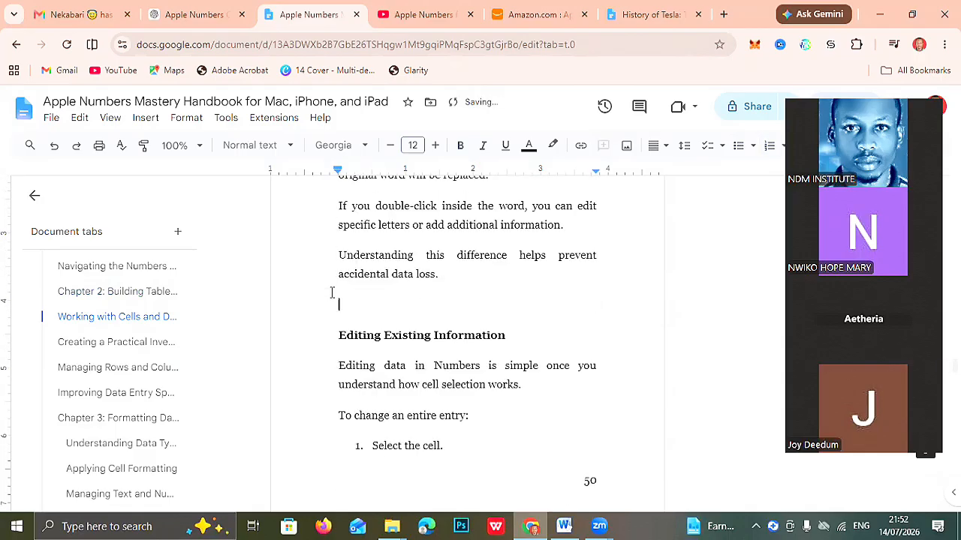
Delete the horizontal divider line above the subheading "Using the Keyboard for Faster Input".
key("Down")
key("Down")
key("Down")
key("Down")
key("Down")
key("Down")
key("Down")
key("Down")
key("Down")
key("Down")
key("Down")
key("Down")
key("Down")
key("Down")
key("Down")
key("Down")
key("Down")
key("Down")
key("Down")
key("Down")
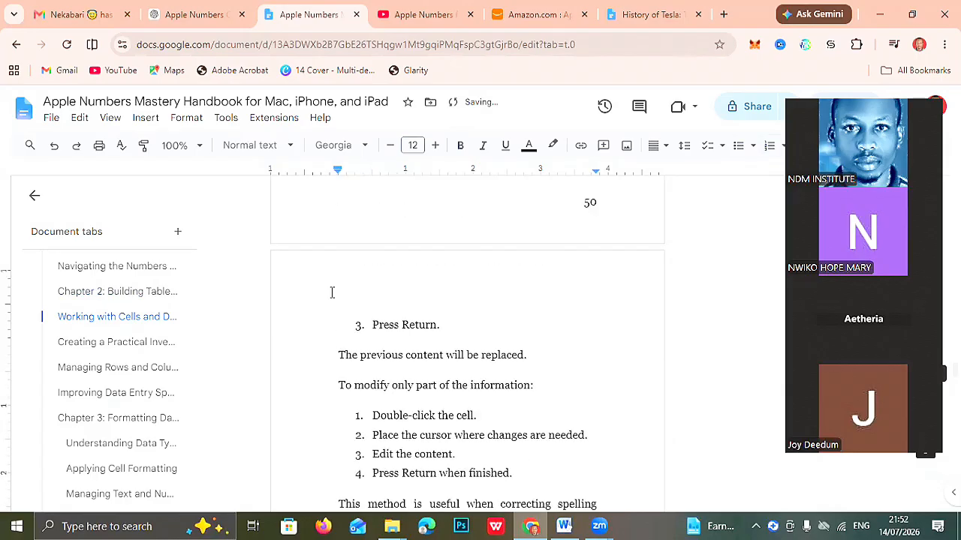
key("Up")
key("Up")
key("Up")
key("Up")
key("Up")
key("Up")
key("Up")
key("Up")
key("Up")
key("Up")
key("Up")
key("Up")
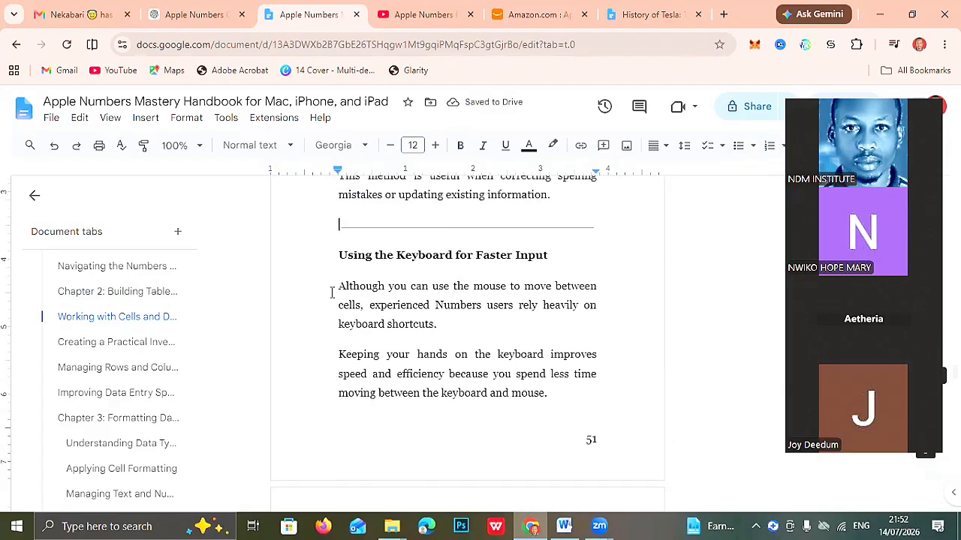
key("BackSpace")
Delete the horizontal divider line and its empty line above the title "Creating a Practical Inventory Spreadsheet".
key("Right")
key("Right")
key("Down")
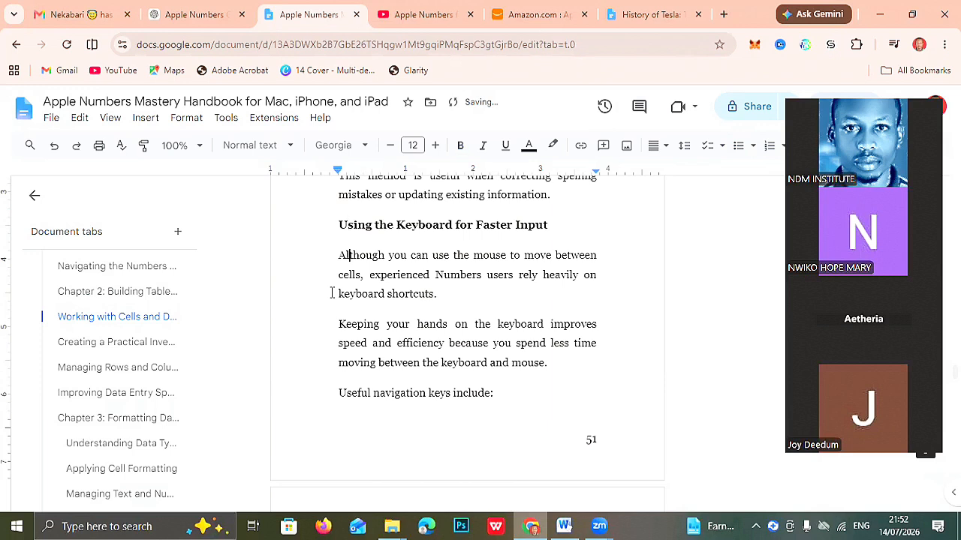
key("Down")
key("Down")
key("Down")
key("Down")
key("Down")
key("Down")
key("Down")
key("Down")
key("Down")
key("Down")
key("Down")
key("Down")
key("Down")
key("Down")
key("Down")
key("Down")
key("Down")
key("Down")
key("Down")
key("Down")
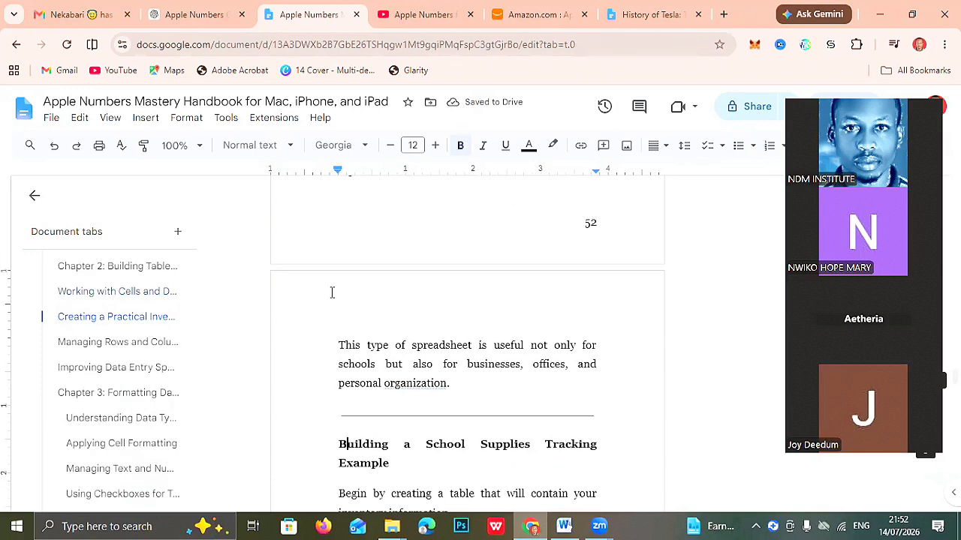
key("Up")
key("Up")
key("Up")
key("Up")
key("Up")
key("Up")
key("Up")
key("Up")
key("Up")
key("Up")
key("Up")
key("Up")
key("Up")
key("Up")
key("Down")
key("Up")
key("Right")
key("BackSpace")
key("Right")
key("BackSpace")
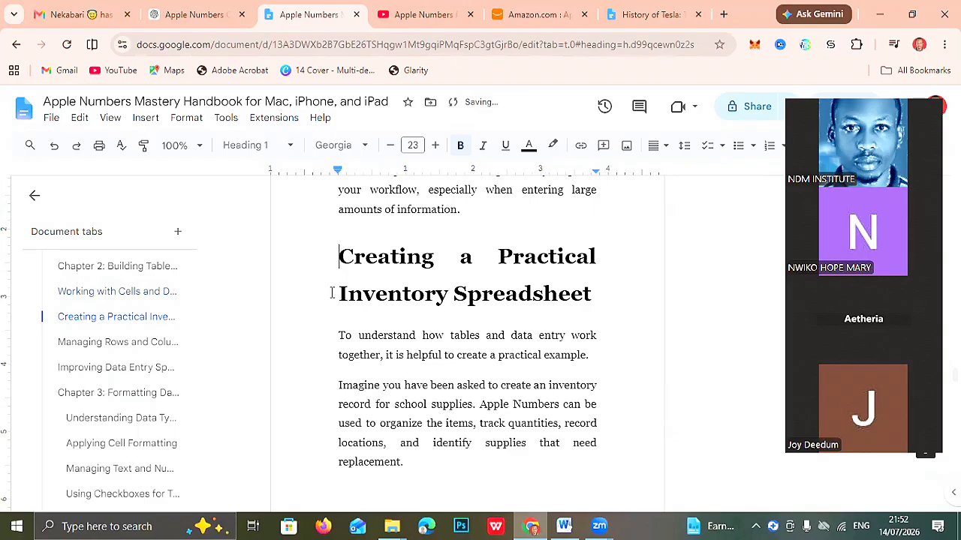
Set the font size of the title "Creating a Practical Inventory Spreadsheet" to 12.
triple_click(331, 293)
left_click(413, 145)
type("12")
key("Return")
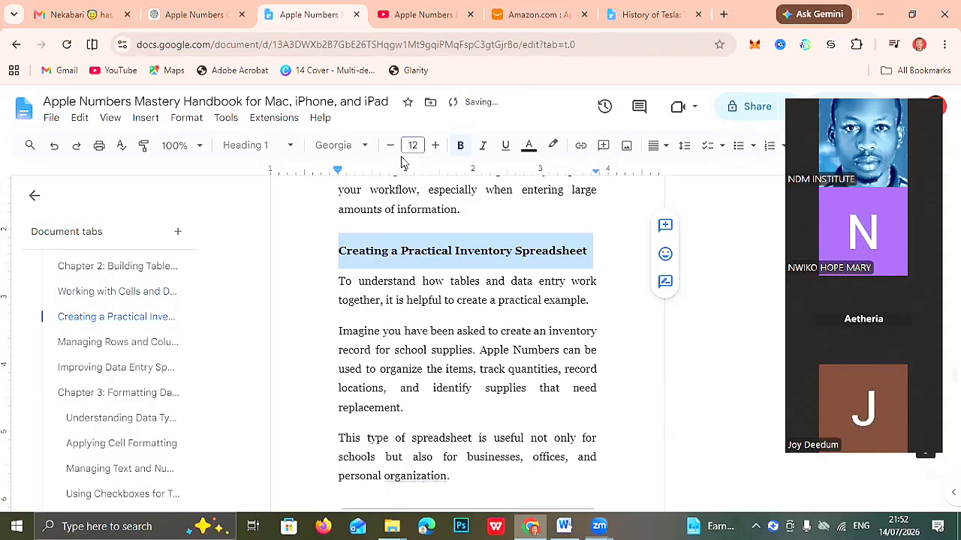
left_click(327, 271)
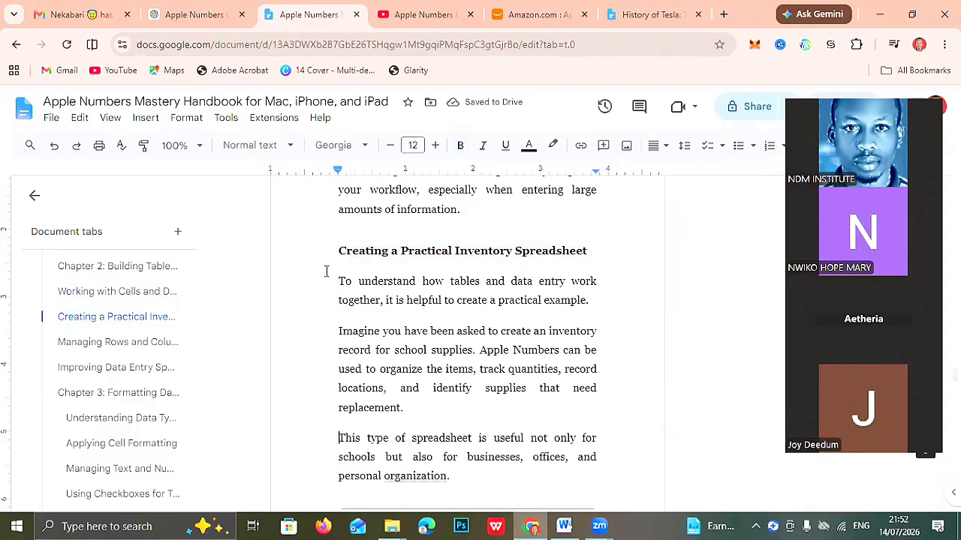
Delete the horizontal divider line and its empty line above the subheading "Building a School Supplies Tracking Example".
key("Down")
key("Down")
key("Down")
key("Down")
key("Down")
key("Down")
key("Down")
key("Down")
key("Down")
key("Down")
key("Down")
key("Down")
key("Down")
key("Down")
key("Down")
key("Up")
key("Up")
key("Up")
key("Up")
key("Up")
key("Up")
key("Up")
key("Up")
key("Up")
key("Up")
key("Up")
key("Up")
key("Up")
key("Down")
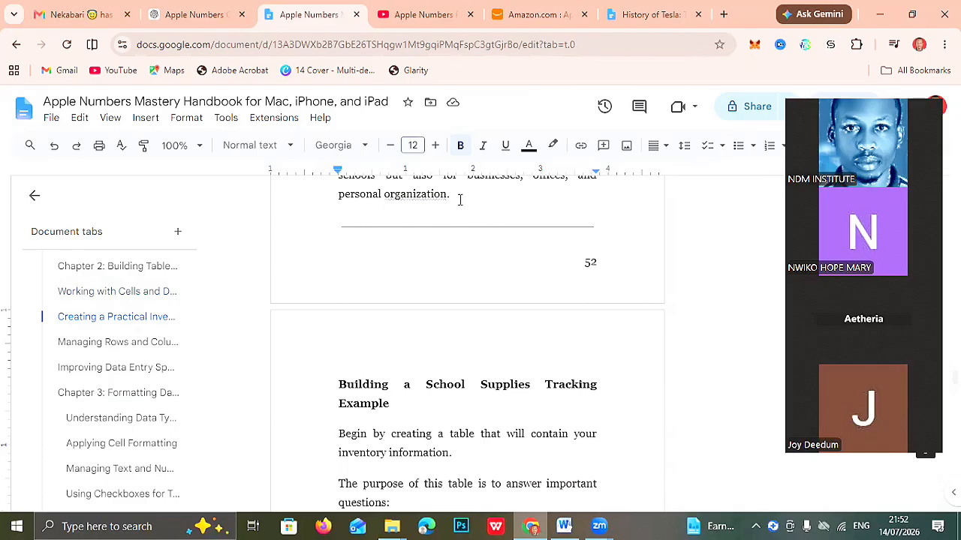
left_click(604, 243)
key("BackSpace")
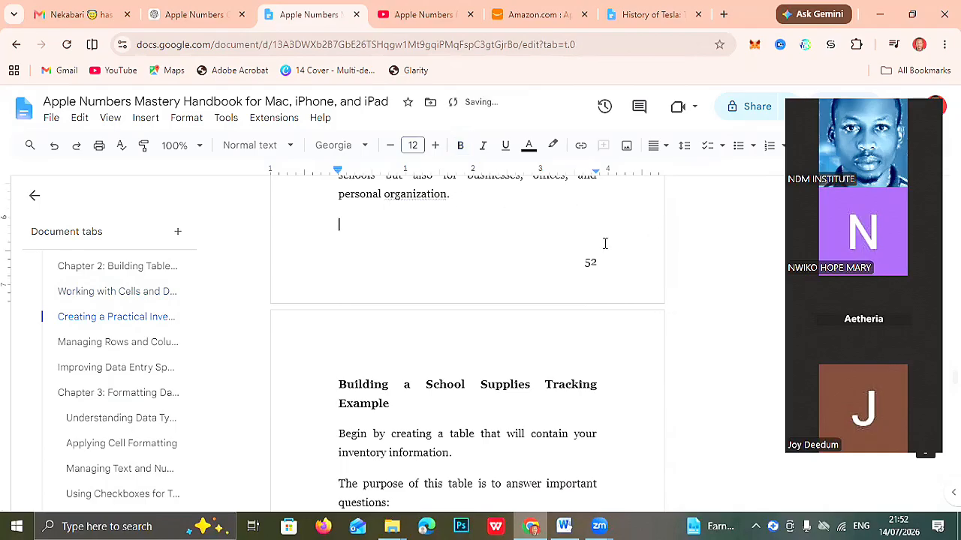
key("Down")
key("Down")
key("Down")
key("Down")
key("Down")
key("Down")
key("Down")
key("Down")
key("Down")
key("Down")
key("Down")
key("Down")
key("Down")
key("Down")
key("Down")
key("Down")
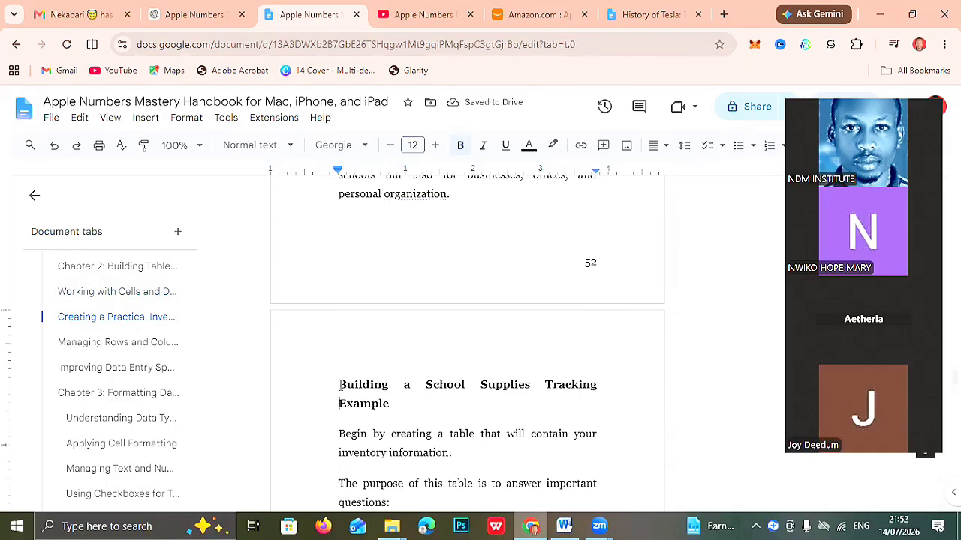
key("Up")
key("Up")
key("BackSpace")
key("Delete")
Delete the horizontal divider line and its empty line above the subheading "Entering Supply Names".
key("Down")
key("Down")
key("Down")
key("Down")
key("Down")
key("Down")
key("Down")
key("Down")
key("Down")
key("Down")
key("Down")
key("Down")
key("Down")
key("Down")
key("Down")
key("Down")
key("Down")
key("Down")
key("Down")
key("Down")
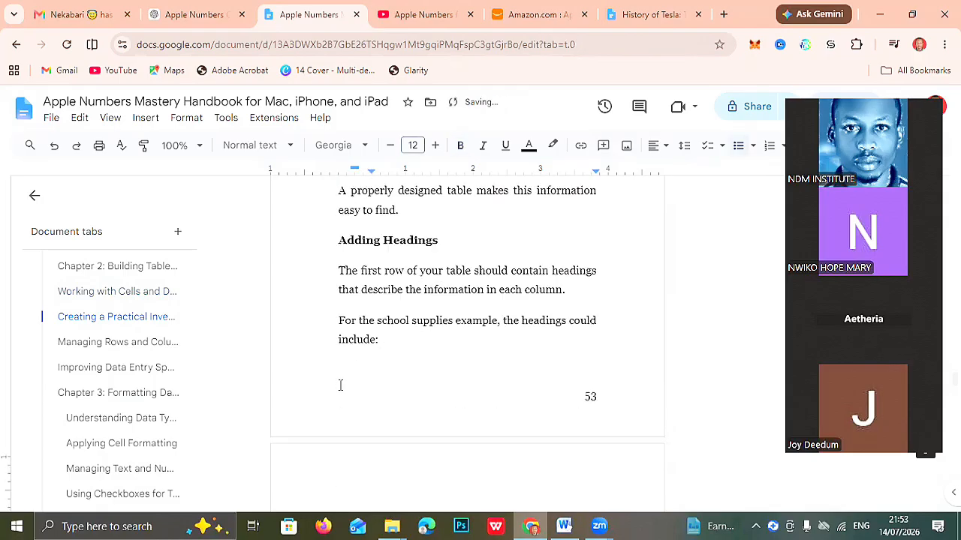
key("Up")
key("Up")
key("Up")
key("Up")
key("Up")
key("Up")
key("Up")
key("Up")
key("Up")
key("Up")
key("Up")
key("Up")
key("Up")
key("Up")
key("Up")
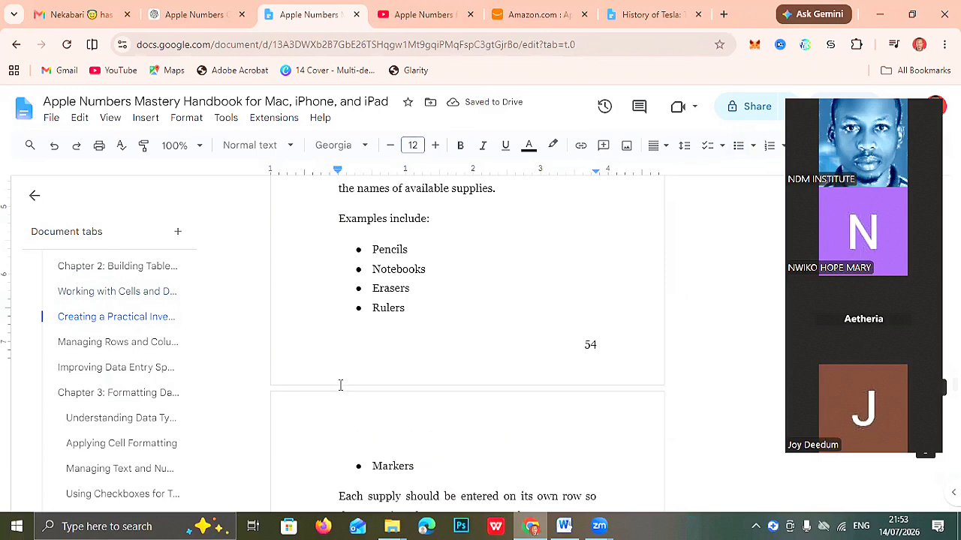
key("Down")
key("BackSpace")
key("Delete")
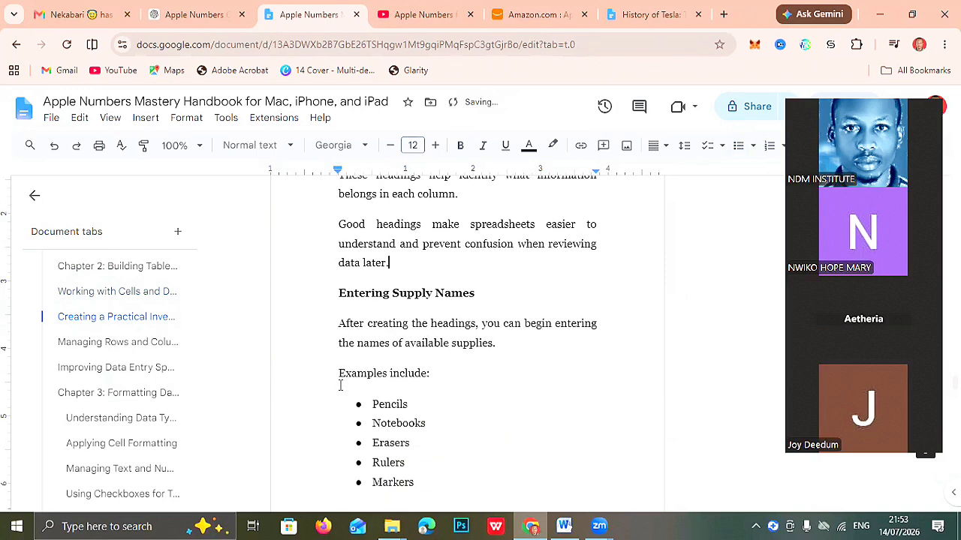
Delete the horizontal divider line and its empty line above the subheading "Recording Quantities".
key("Down")
key("Down")
key("Down")
key("Down")
key("Down")
key("Down")
key("Down")
key("Down")
key("Down")
key("Down")
key("Down")
key("Down")
key("Down")
key("Down")
key("Down")
key("Down")
key("Down")
key("Down")
key("Down")
key("Down")
key("Up")
key("Up")
key("Up")
key("Up")
key("Up")
key("Up")
key("Up")
key("Up")
key("BackSpace")
key("BackSpace")
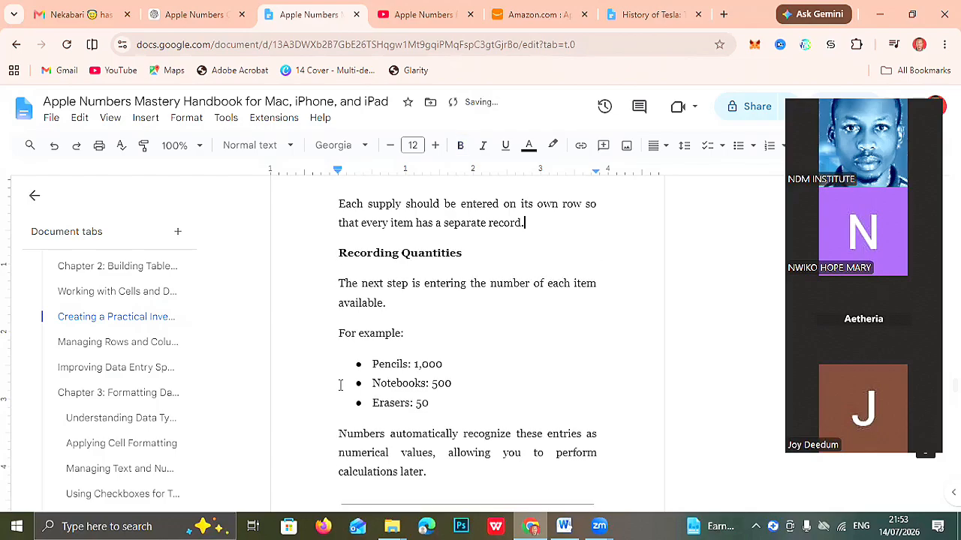
Delete the horizontal divider line above the subheading "Adding Locations".
key("Down")
key("Down")
key("Down")
key("Down")
key("Down")
key("Down")
key("Down")
key("Down")
key("Down")
key("Down")
key("Down")
key("Down")
key("Down")
key("Down")
key("Down")
key("Down")
key("Down")
key("Down")
key("Down")
key("Down")
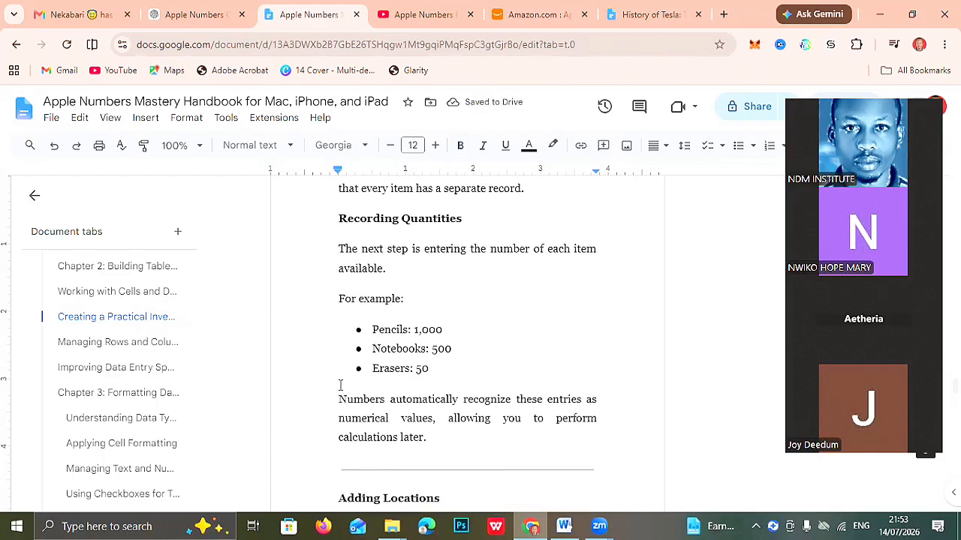
key("Up")
key("Up")
key("Up")
key("Up")
key("Up")
key("Up")
key("Up")
key("Up")
key("Up")
key("Up")
key("Up")
key("Up")
key("Up")
key("Up")
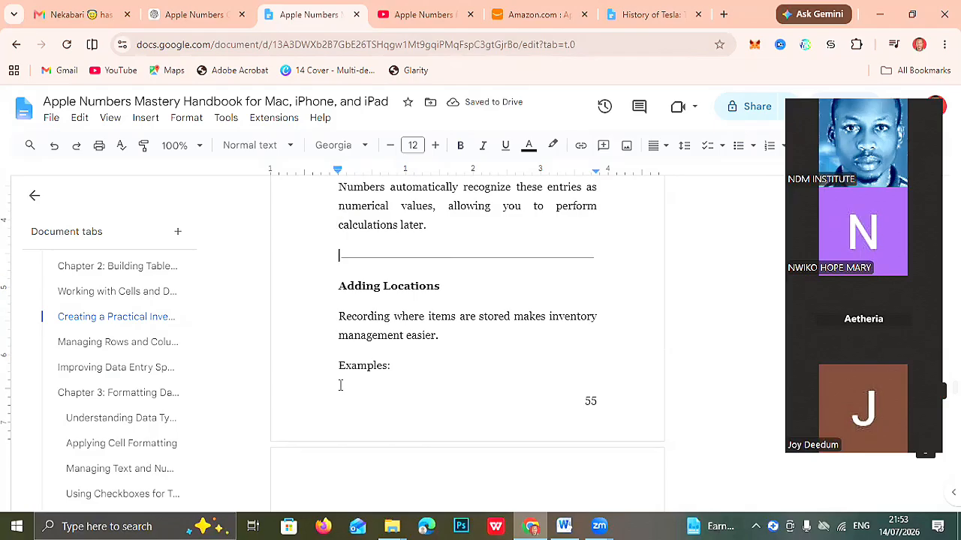
key("BackSpace")
key("Delete")
Delete the horizontal divider line and its empty line at the end of the "Adding Locations" section.
key("Down")
key("Down")
key("Down")
key("Down")
key("Down")
key("Down")
key("Down")
key("Down")
key("End")
key("BackSpace")
key("BackSpace")
Delete the horizontal divider line at the end of page 56, before the title "Managing Rows and Columns".
key("Down")
key("Down")
key("Down")
key("Down")
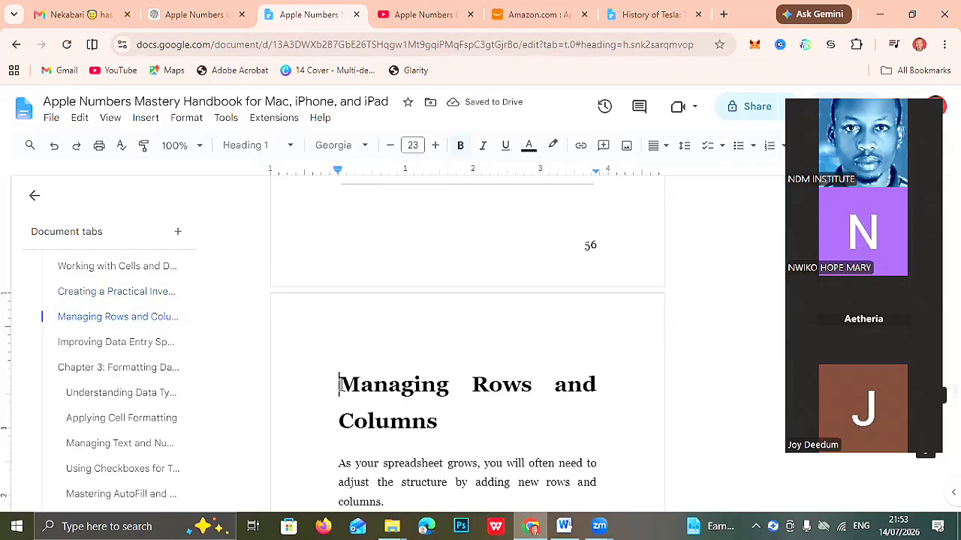
key("Up")
key("Up")
key("Up")
key("Up")
key("Up")
key("Down")
key("Down")
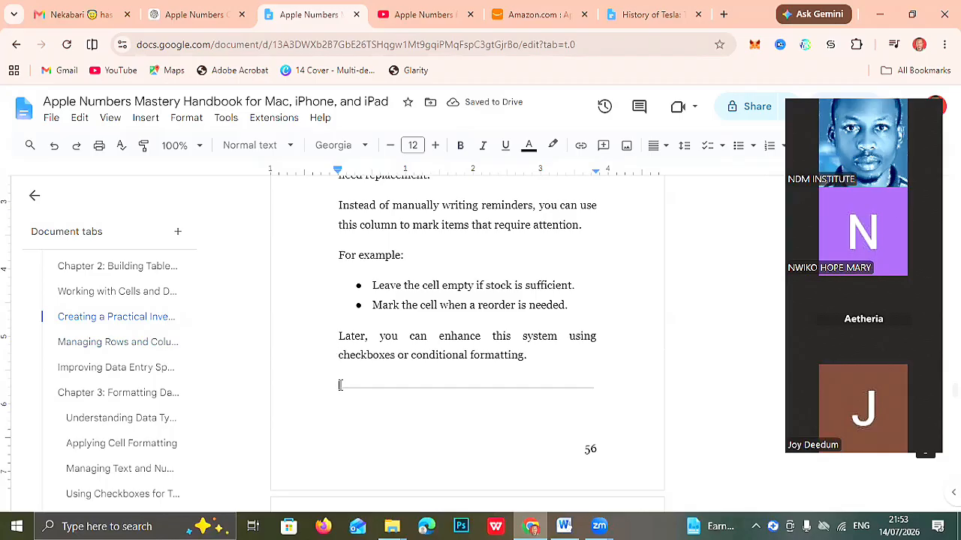
key("BackSpace")
Set the font size of the title "Managing Rows and Columns" to 12.
key("Down")
key("Down")
key("Down")
key("Down")
key("Down")
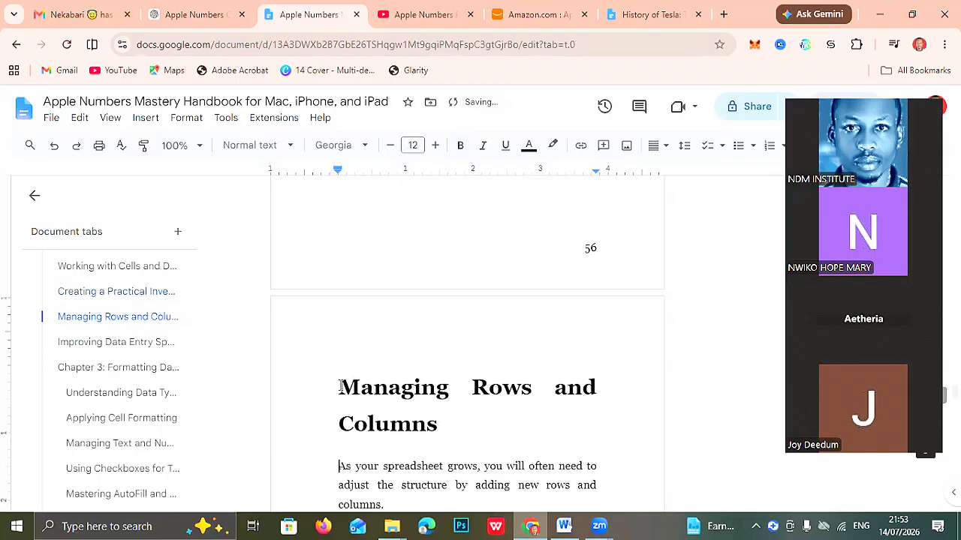
key("Up")
key("Up")
key("Up")
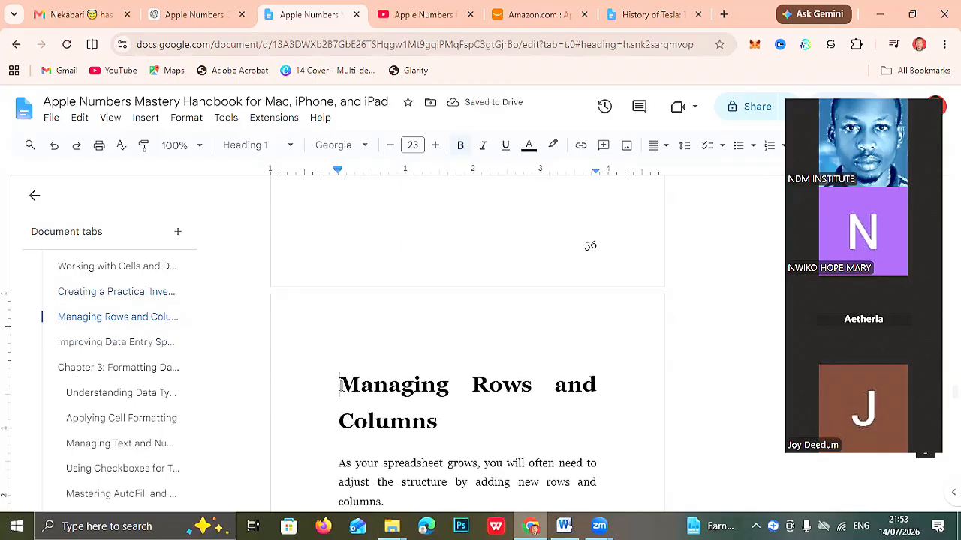
key("shift+Down")
key("shift+Down")
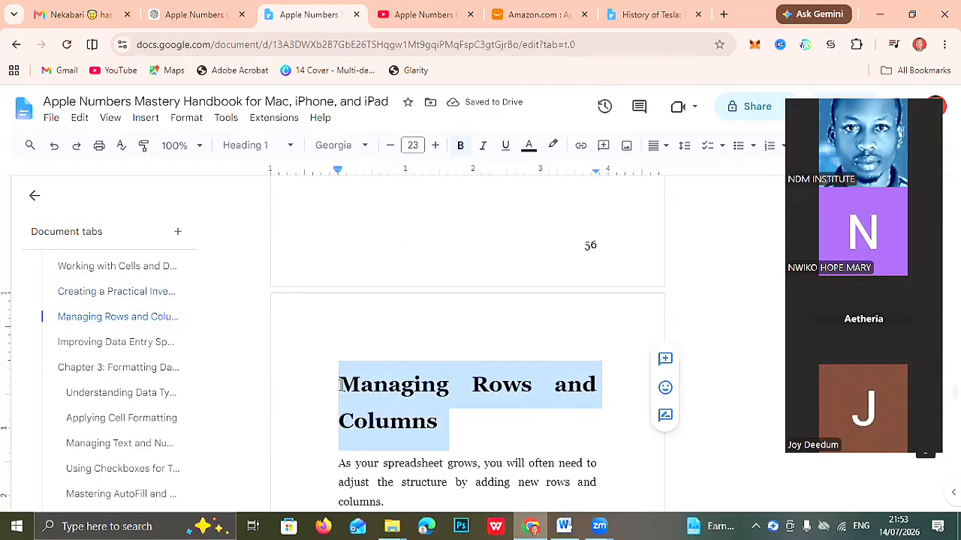
left_click(413, 144)
type("12")
key("Return")
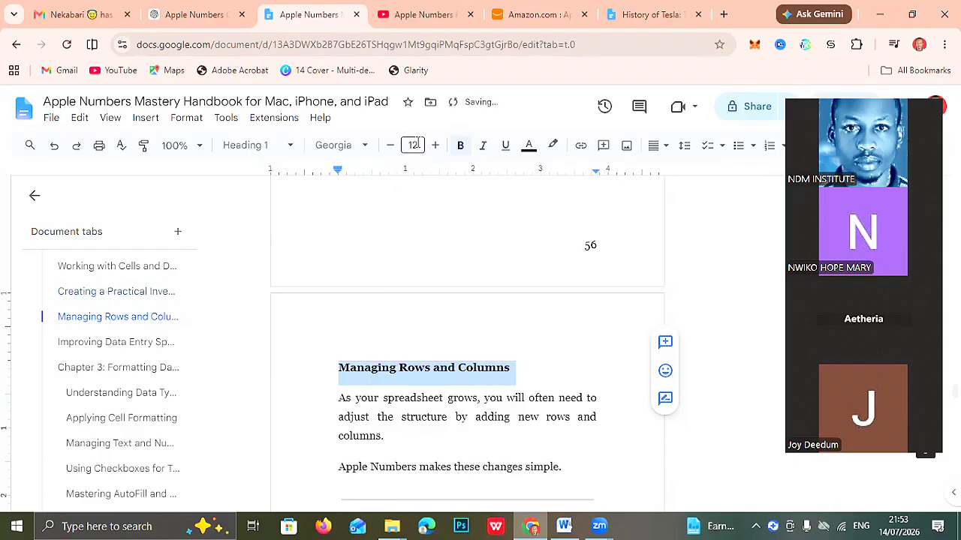
Delete the horizontal divider line above the subheading "Adding New Columns".
key("Up")
key("Down")
key("Down")
key("Down")
key("Down")
key("Down")
key("Down")
key("Down")
key("Down")
key("Down")
key("Down")
key("Down")
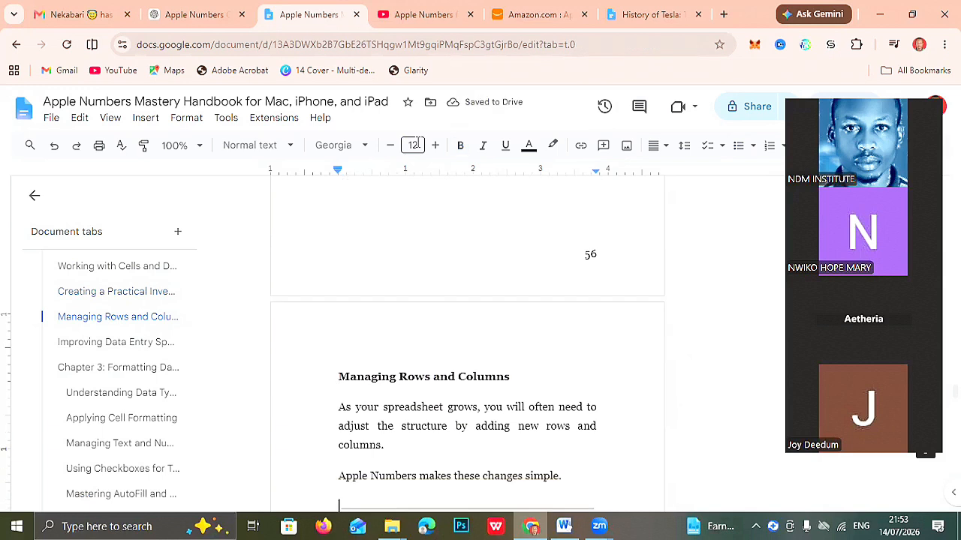
key("Up")
key("Up")
key("Up")
key("Up")
key("End")
key("BackSpace")
key("BackSpace")
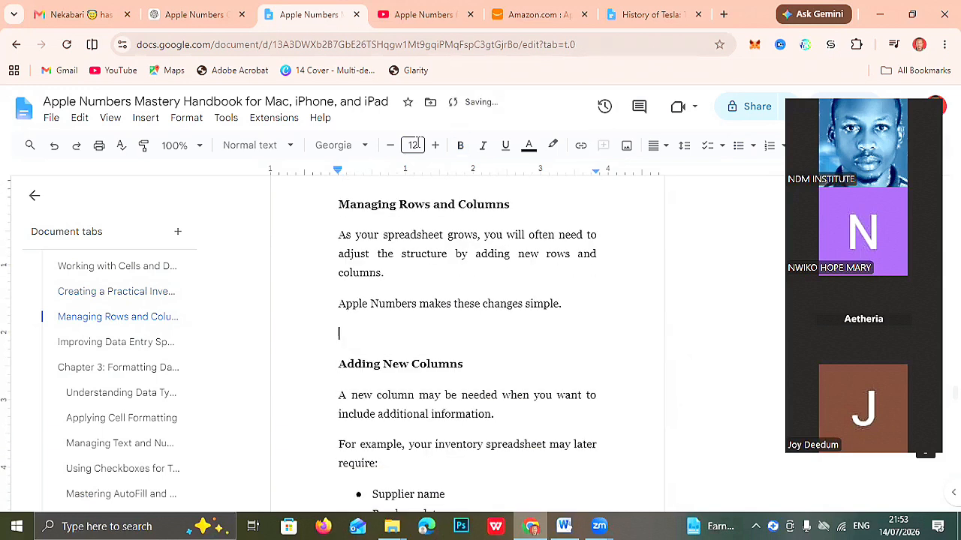
Delete the horizontal divider line above the subheading "Adding New Rows".
key("Down")
key("Down")
key("Down")
key("Down")
key("Down")
key("Down")
key("Down")
key("Down")
key("Down")
key("Down")
key("Down")
key("Down")
key("Down")
key("Down")
key("Down")
key("Down")
key("Down")
key("Down")
key("Down")
key("Down")
key("Up")
key("Up")
key("Up")
key("Up")
key("Up")
key("Up")
key("Up")
key("Up")
key("Up")
key("Up")
key("Up")
key("Up")
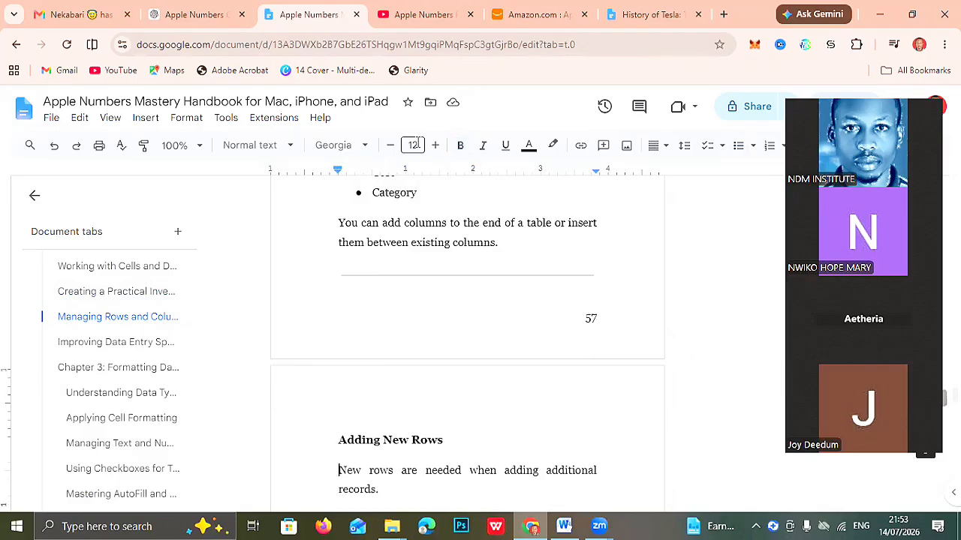
key("Up")
key("Up")
key("Up")
key("Up")
key("Delete")
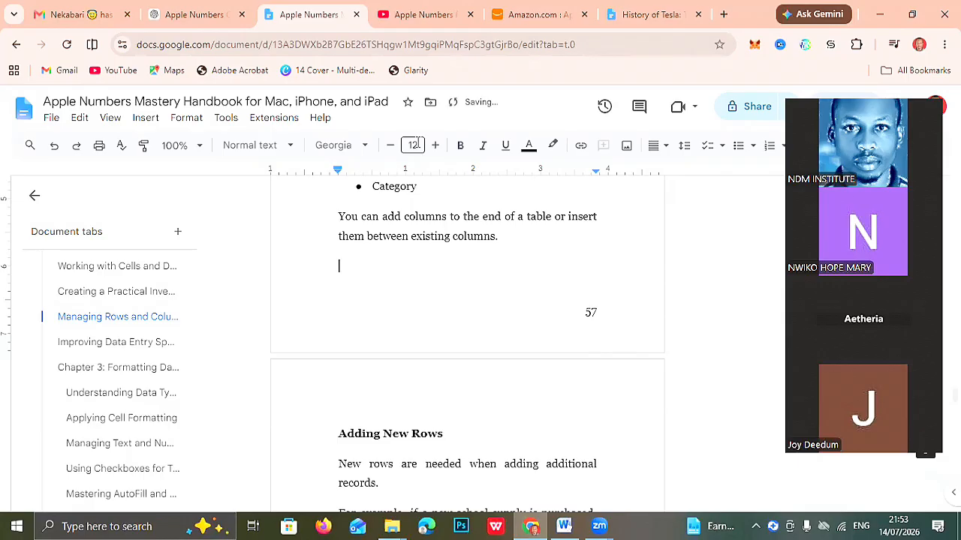
Delete the horizontal divider line above the subheading "Inserting Rows or Columns in Specific Locations" on page 58.
key("BackSpace")
key("Return")
key("Down")
key("Down")
key("Down")
key("Down")
key("Down")
key("Down")
key("Down")
key("Down")
key("Down")
key("Up")
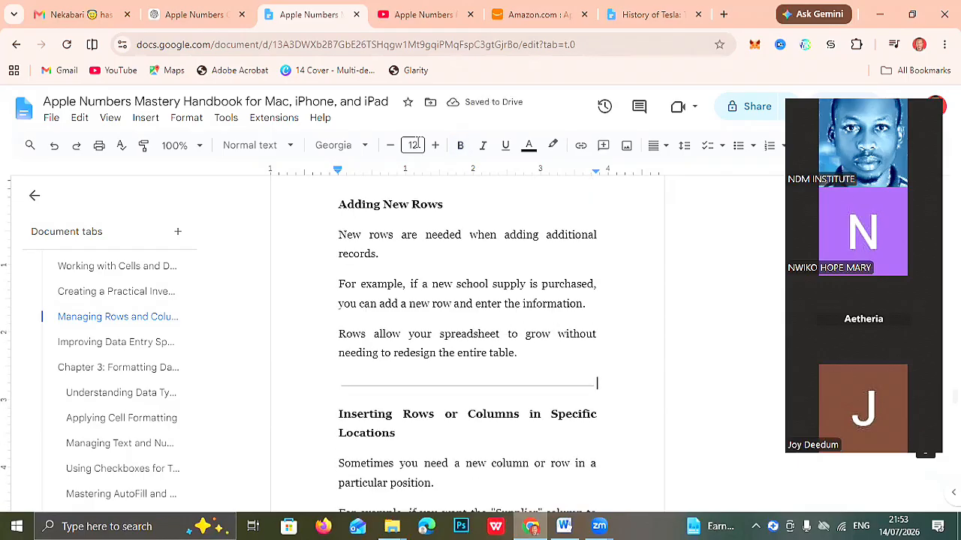
key("BackSpace")
key("BackSpace")
Delete the horizontal divider line above the subheading "Adjusting Tables as Information Grows" on page 59.
key("Down")
key("Down")
key("Down")
key("Down")
key("Down")
key("Down")
key("Down")
key("Down")
key("Down")
key("Down")
key("Down")
key("Down")
key("Down")
key("Down")
key("Down")
key("Down")
key("Down")
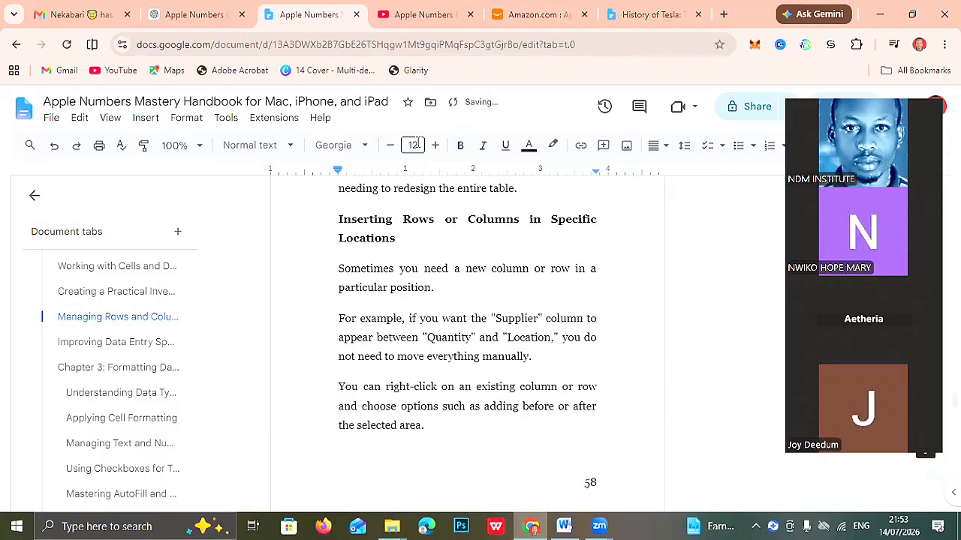
key("Up")
key("Up")
key("Up")
key("Up")
key("Up")
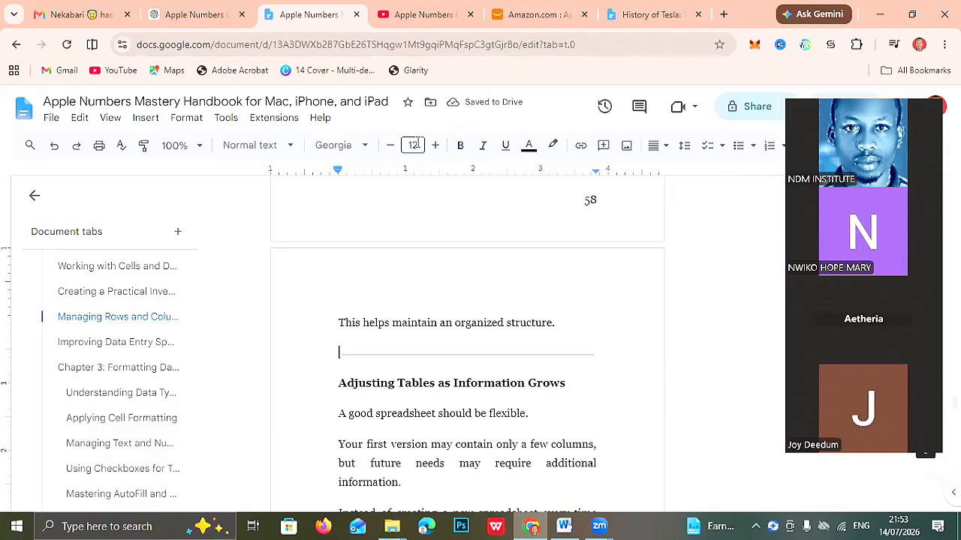
key("BackSpace")
key("BackSpace")
Delete the horizontal divider line on page 59 before the title "Improving Data Entry Speed".
key("Right")
key("Down")
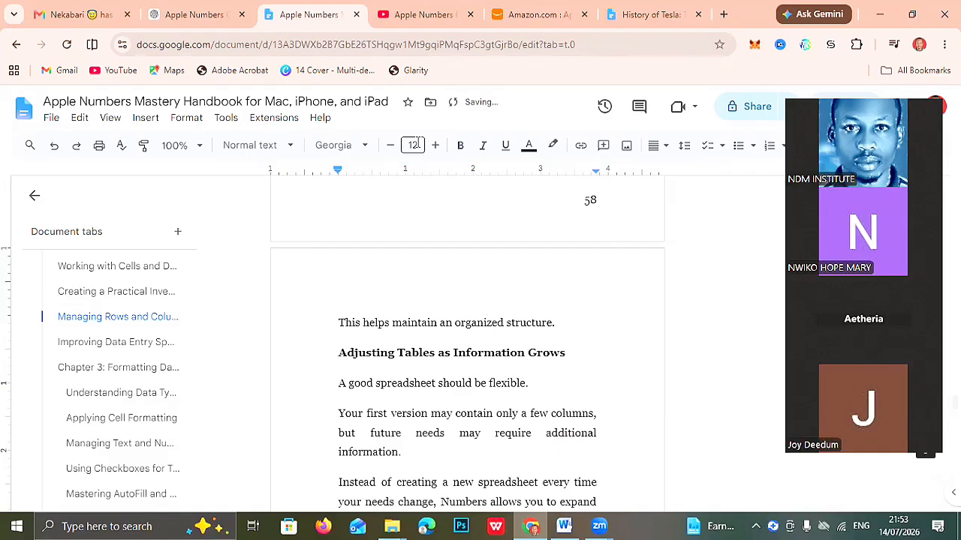
key("Down")
key("Down")
key("Down")
key("Down")
key("Down")
key("Down")
key("Down")
key("Down")
key("Down")
key("Down")
key("Down")
key("Up")
key("Up")
key("Up")
key("Up")
key("Up")
key("Up")
key("Up")
key("Up")
key("Up")
key("Up")
key("Up")
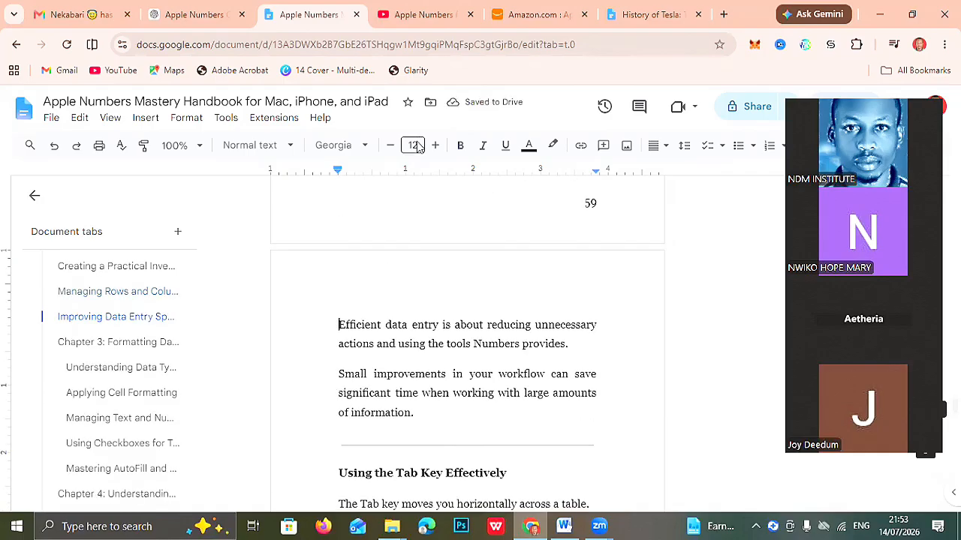
key("Down")
key("Down")
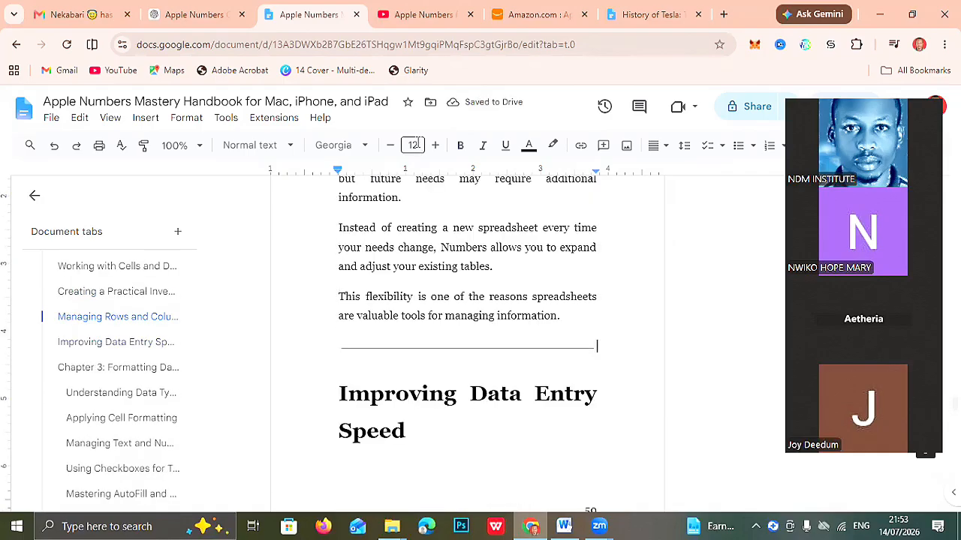
key("BackSpace")
key("BackSpace")
Set the font size of the title "Improving Data Entry Speed" to 12.
key("Right")
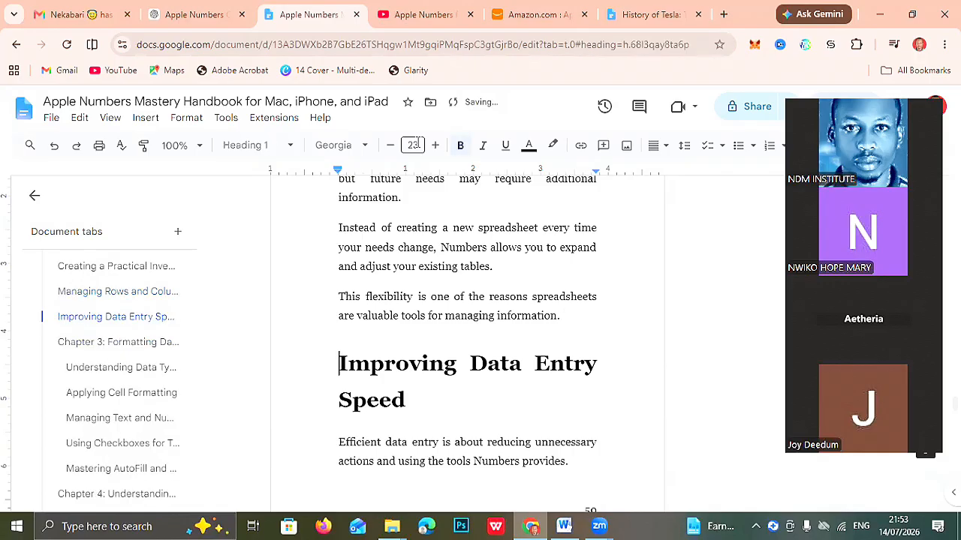
key("shift+Down")
key("shift+Down")
left_click(412, 144)
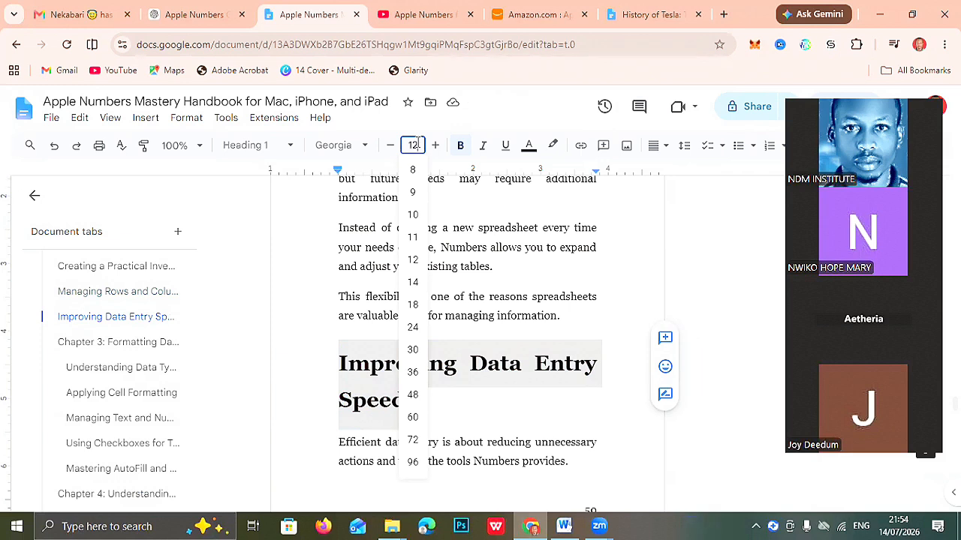
type("12")
key("Return")
key("Left")
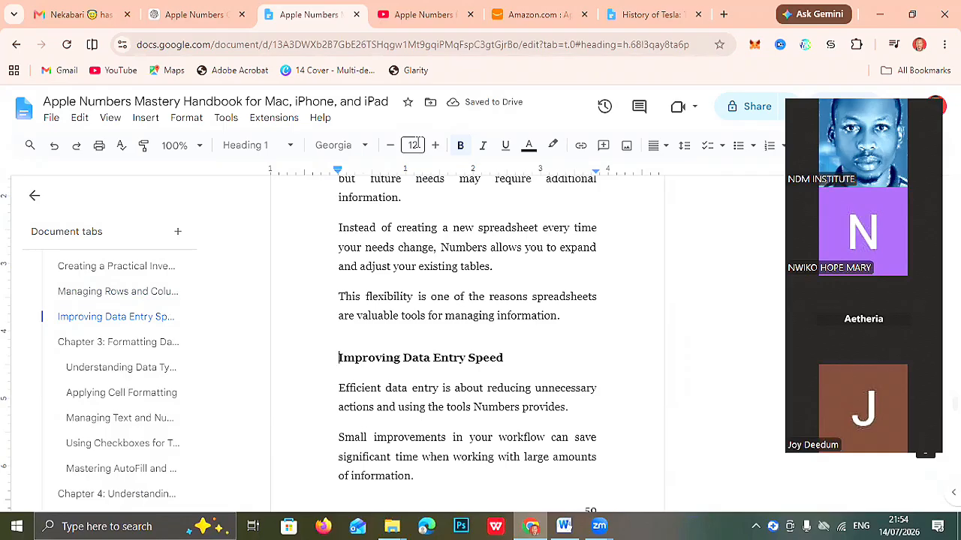
Delete the horizontal divider line above the subheading "Using the Tab Key Effectively".
key("ctrl+Down")
key("ctrl+Down")
key("ctrl+Down")
key("ctrl+Down")
key("ctrl+Down")
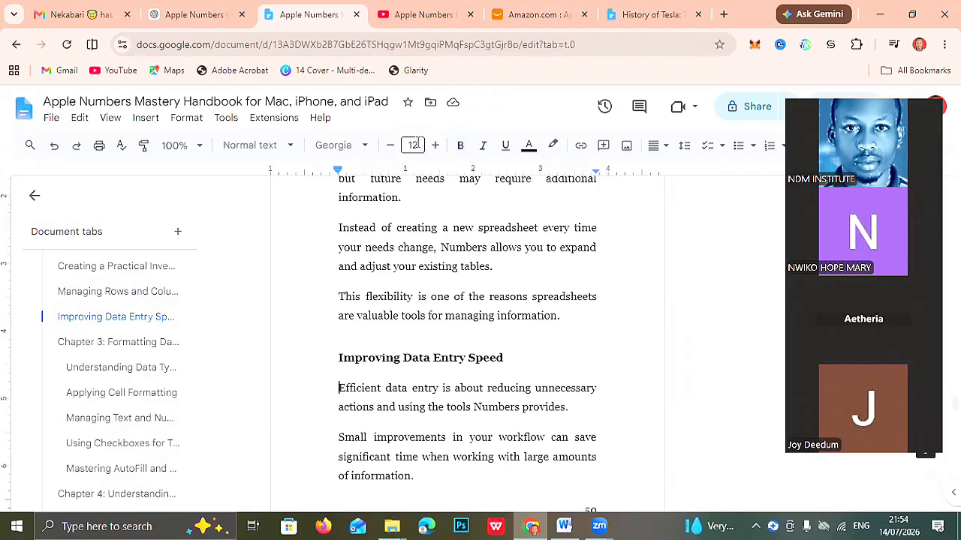
key("Delete")
key("BackSpace")
key("Down")
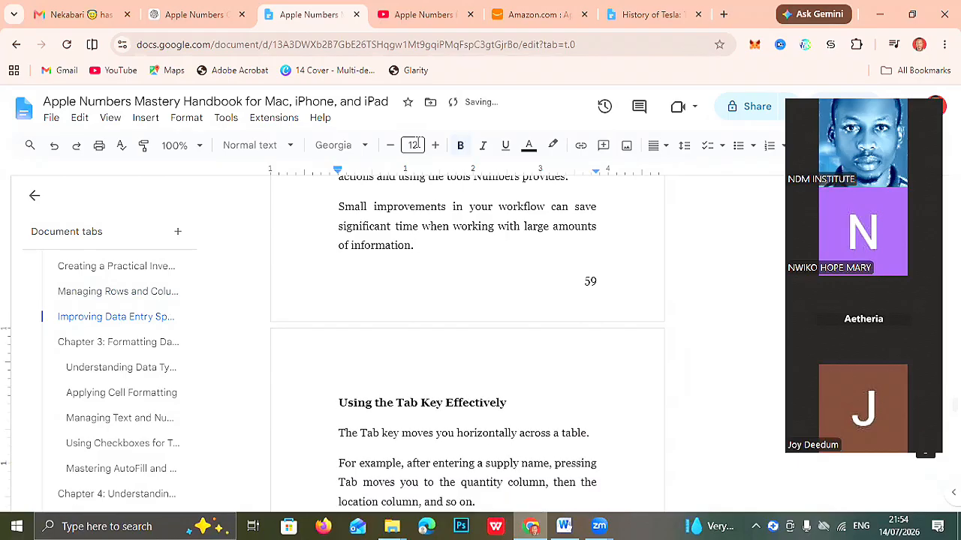
Delete the horizontal divider line and the leftover empty line above the subheading "Using the Return Key" on page 60.
key("Down")
key("Down")
key("Down")
key("Down")
key("Down")
key("Down")
key("Down")
key("Down")
key("Down")
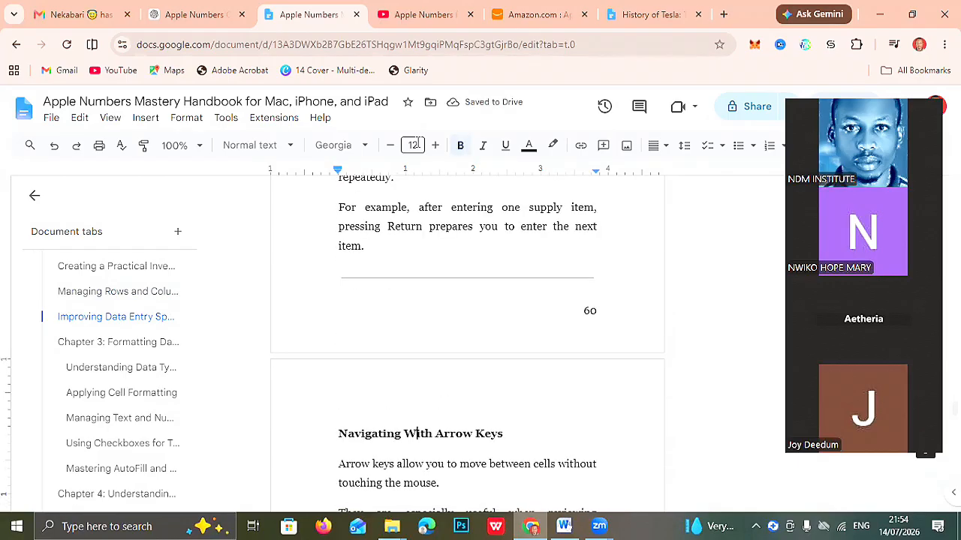
key("Up")
key("Up")
key("Up")
key("Up")
key("Up")
key("Delete")
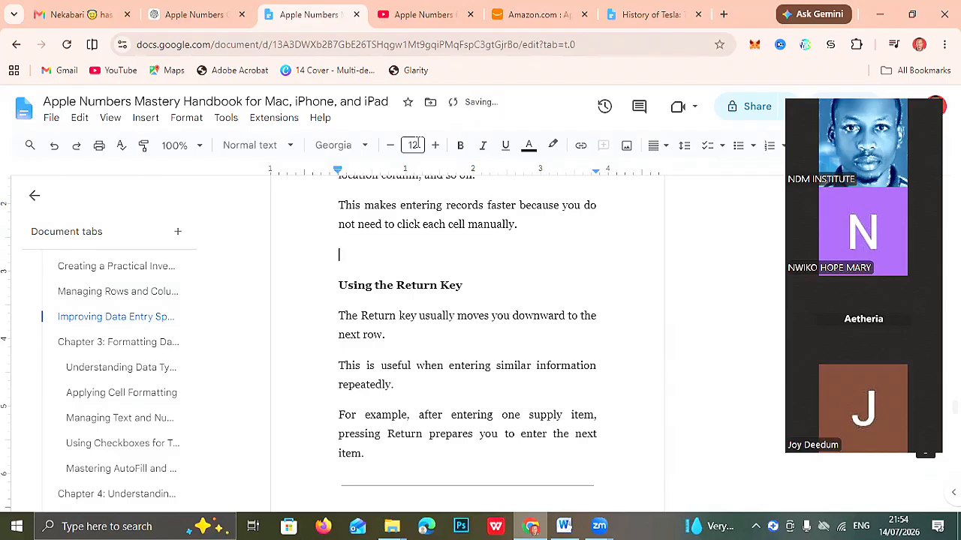
key("Delete")
Delete the horizontal divider line above the subheading "Navigating With Arrow Keys" and insert a page break before that subheading.
key("Down")
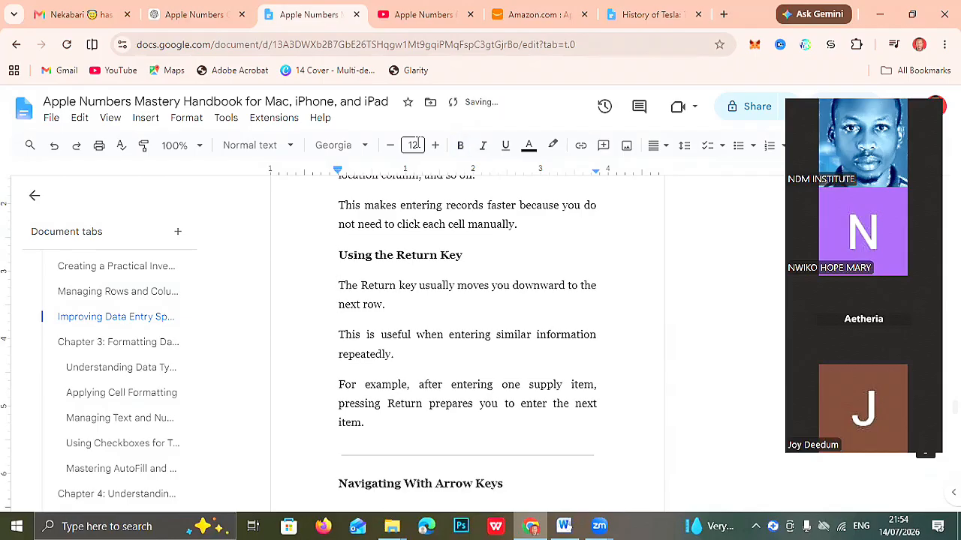
key("Down")
key("Down")
key("BackSpace")
key("Delete")
key("Up")
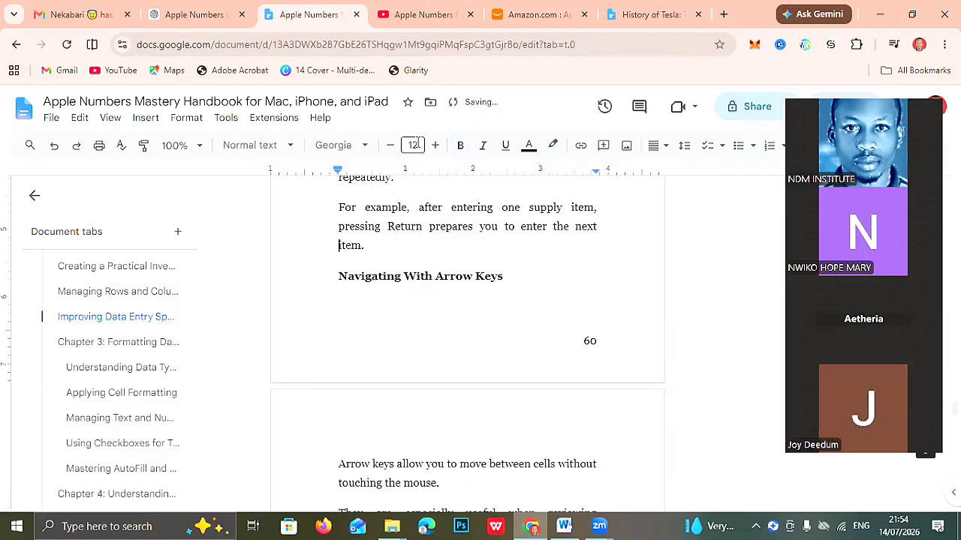
key("Down")
key("ctrl+Return")
Delete the horizontal divider line above the subheading "Reducing Unnecessary Mouse Movements" on page 61.
key("Down")
key("Down")
key("Down")
key("Down")
key("Down")
key("Down")
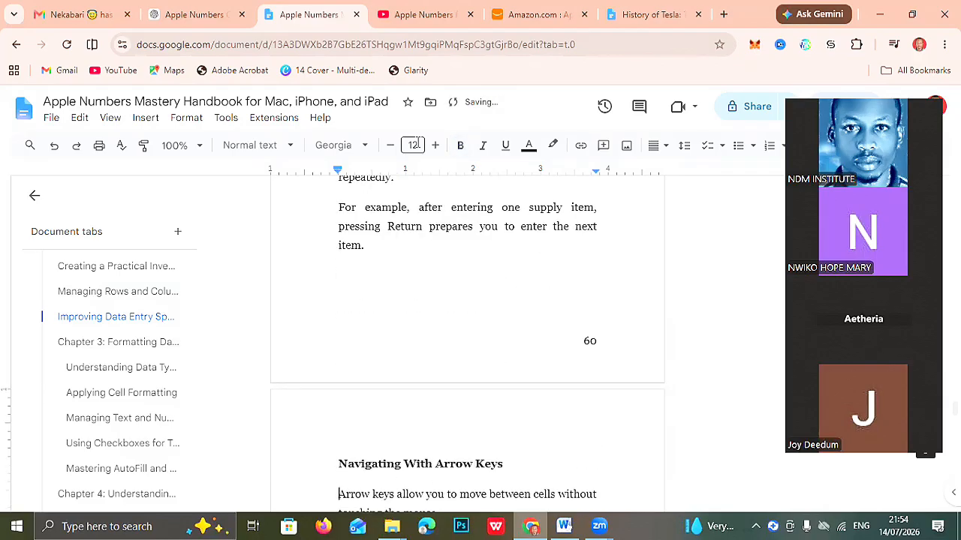
key("Down")
key("Down")
key("Down")
key("Down")
key("Down")
key("Down")
key("Down")
key("Down")
key("Down")
key("Down")
key("Down")
key("Down")
key("Down")
key("Down")
key("Up")
key("Up")
key("Up")
key("Up")
key("Up")
key("Up")
key("Up")
key("Up")
key("Up")
key("Up")
key("Up")
key("Up")
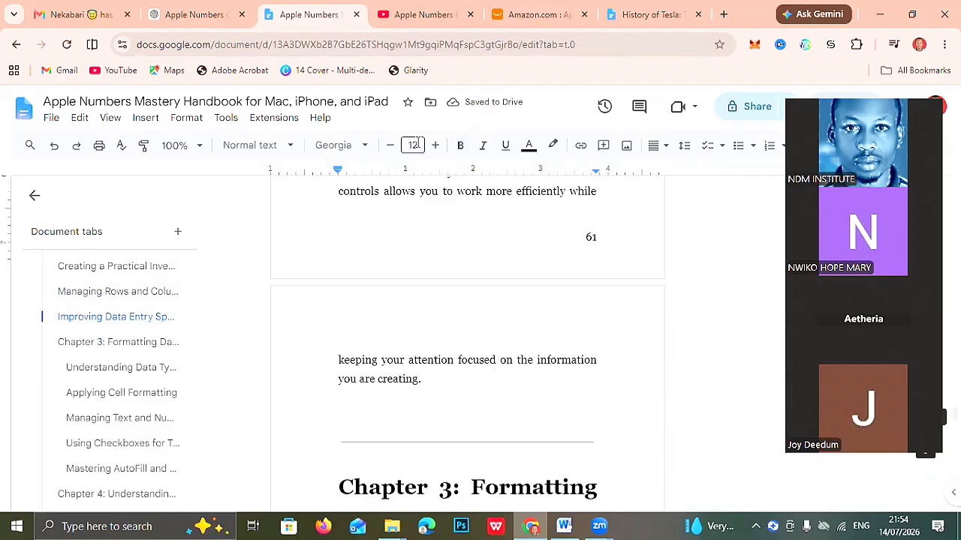
key("BackSpace")
key("Up")
key("End")
key("BackSpace")
key("BackSpace")
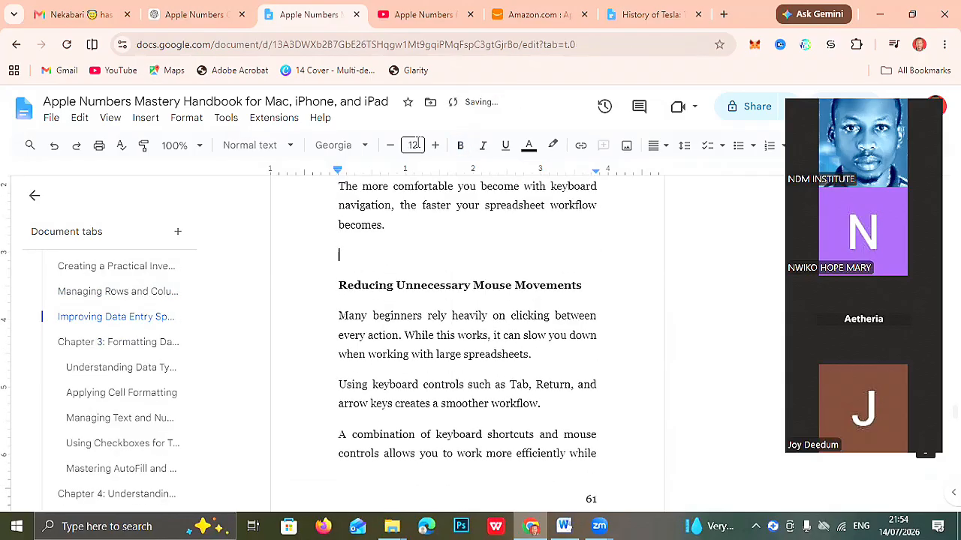
Delete the horizontal divider line and the empty line before the title "Chapter 3: Formatting Data and Using Smart Data Entry Tools".
key("Down")
key("Down")
key("Down")
key("Down")
key("Down")
key("Down")
key("Down")
key("Down")
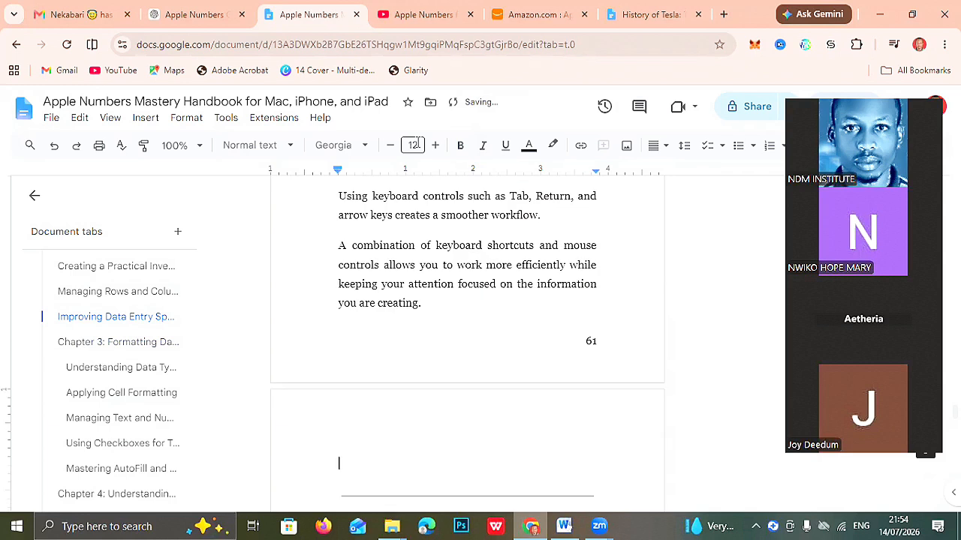
key("Down")
key("Right")
key("BackSpace")
key("BackSpace")
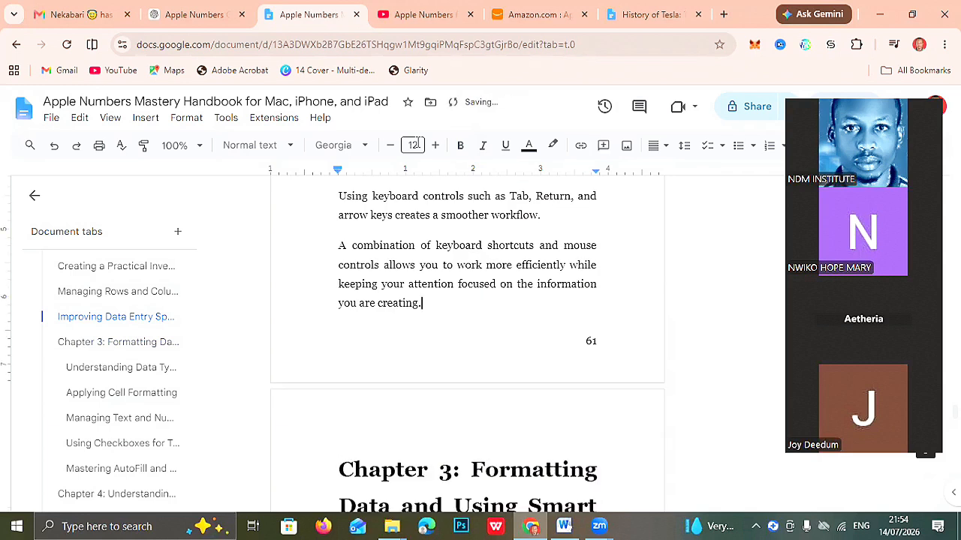
Set the title "Chapter 3: Formatting Data and Using Smart Data Entry Tools" to font size 15 and center it.
key("Down")
key("Down")
key("Down")
key("Down")
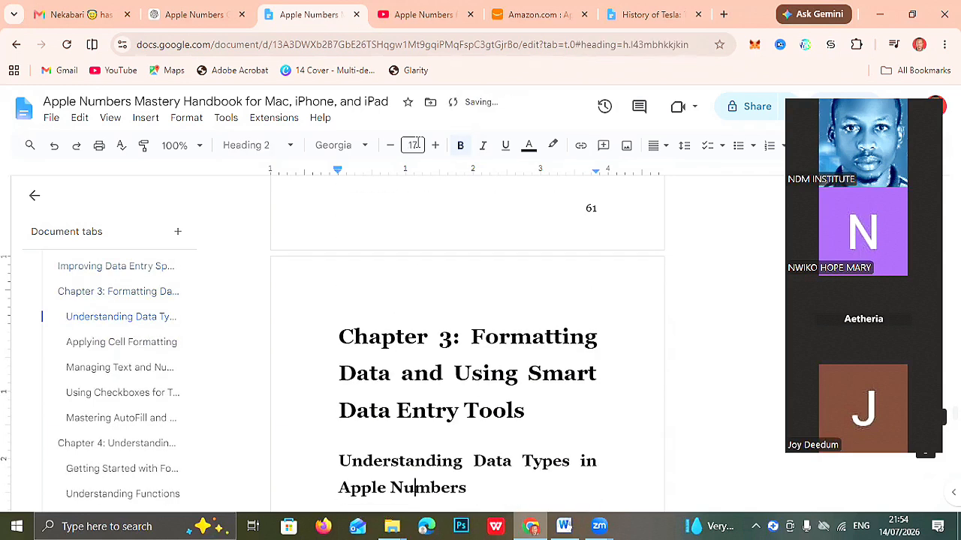
left_click(326, 351)
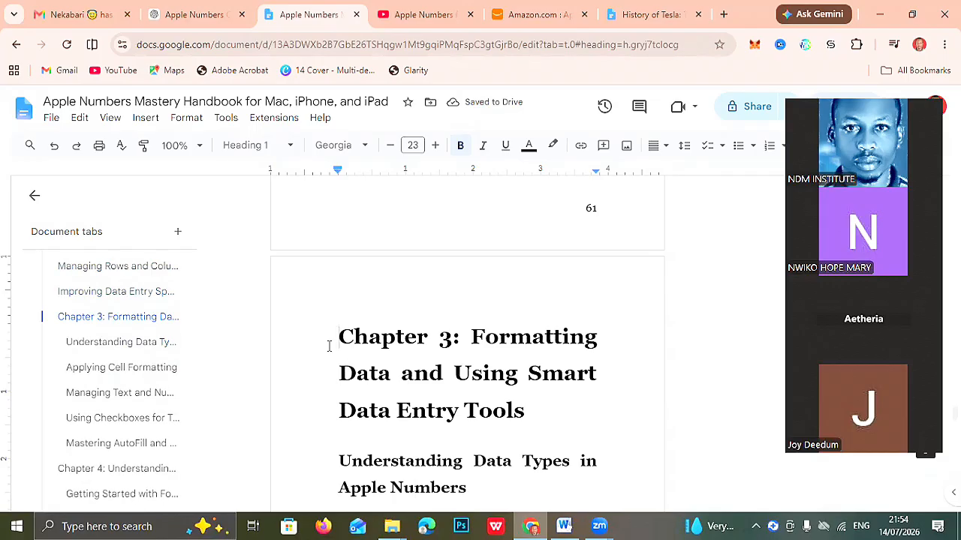
triple_click(329, 346)
left_click(412, 145)
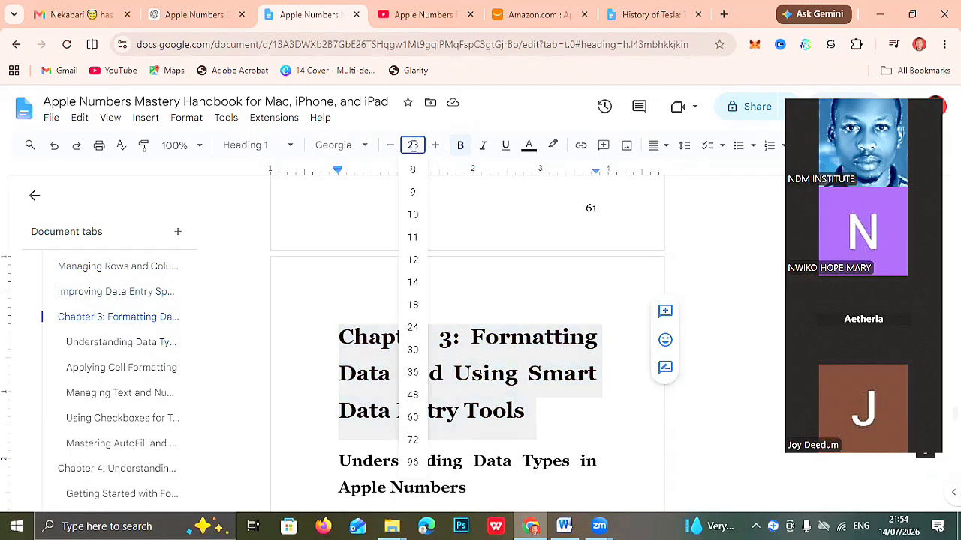
type("15")
key("Return")
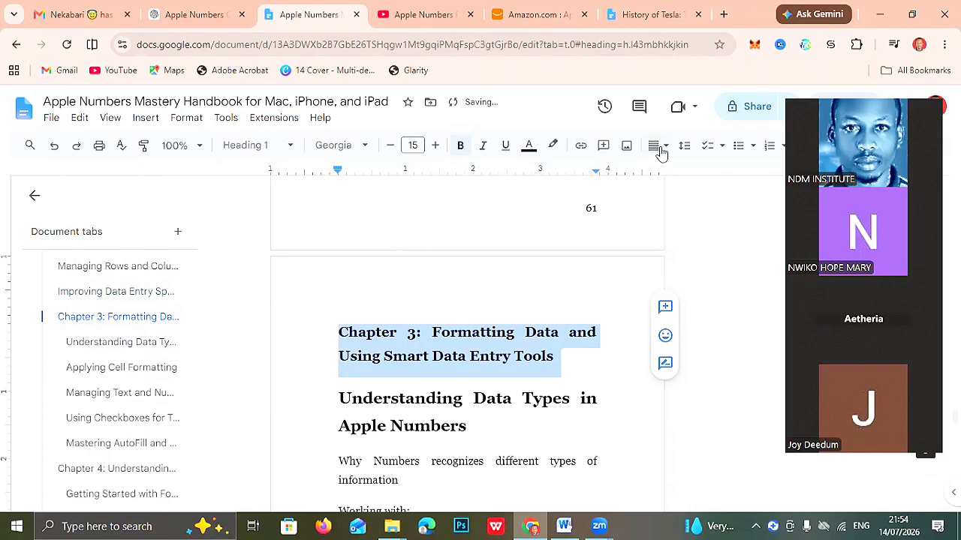
left_click(655, 145)
left_click(677, 170)
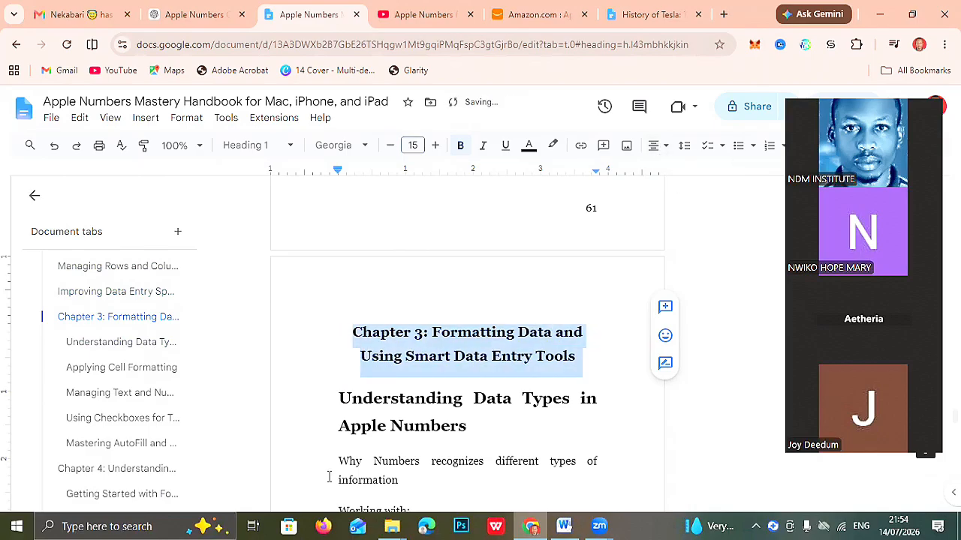
Select and copy the Chapter 3 outline from "Understanding Data Types in Apple Numbers" through "Creating custom patterns".
left_click(333, 406)
key("ctrl+shift+Down")
key("ctrl+shift+Down")
key("ctrl+shift+Down")
key("ctrl+shift+Down")
key("ctrl+shift+Down")
key("ctrl+shift+Down")
key("ctrl+shift+Down")
key("ctrl+shift+Down")
key("ctrl+shift+Down")
key("ctrl+shift+Down")
key("ctrl+c")
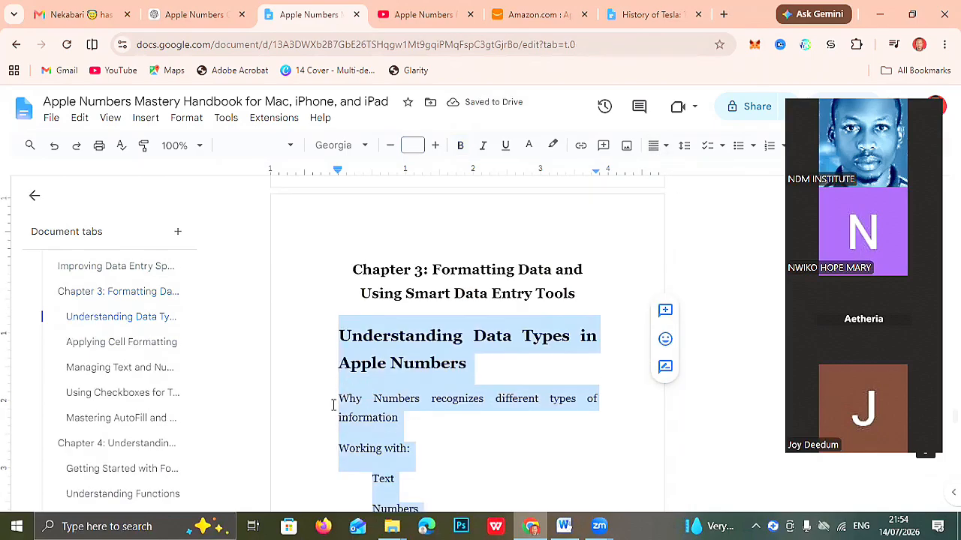
key("ctrl+shift+Down")
key("ctrl+shift+Down")
key("ctrl+shift+Down")
key("ctrl+shift+Down")
key("ctrl+shift+Down")
key("ctrl+shift+Down")
key("ctrl+shift+Down")
key("ctrl+shift+Down")
key("ctrl+shift+Down")
key("ctrl+shift+Down")
key("ctrl+shift+Down")
key("ctrl+shift+Down")
key("ctrl+shift+Down")
key("ctrl+shift+Down")
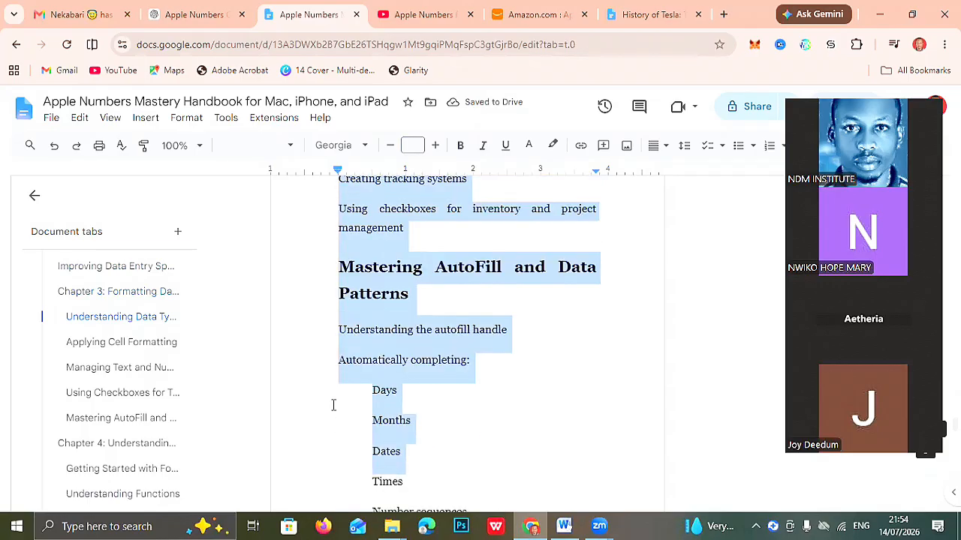
key("ctrl+shift+Down")
key("ctrl+shift+Down")
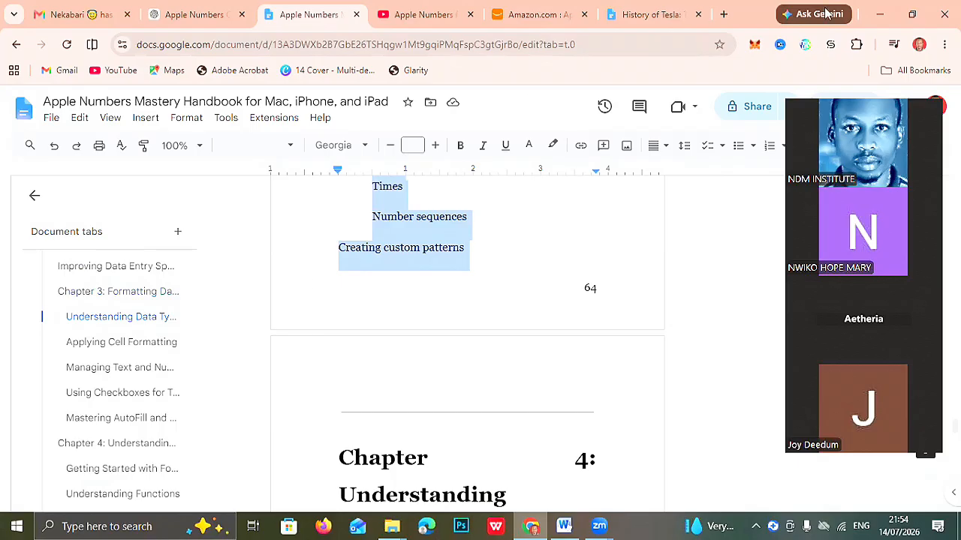
Switch to the ChatGPT conversation and submit the copied Chapter 3 outline as the prompt.
left_click(223, 12)
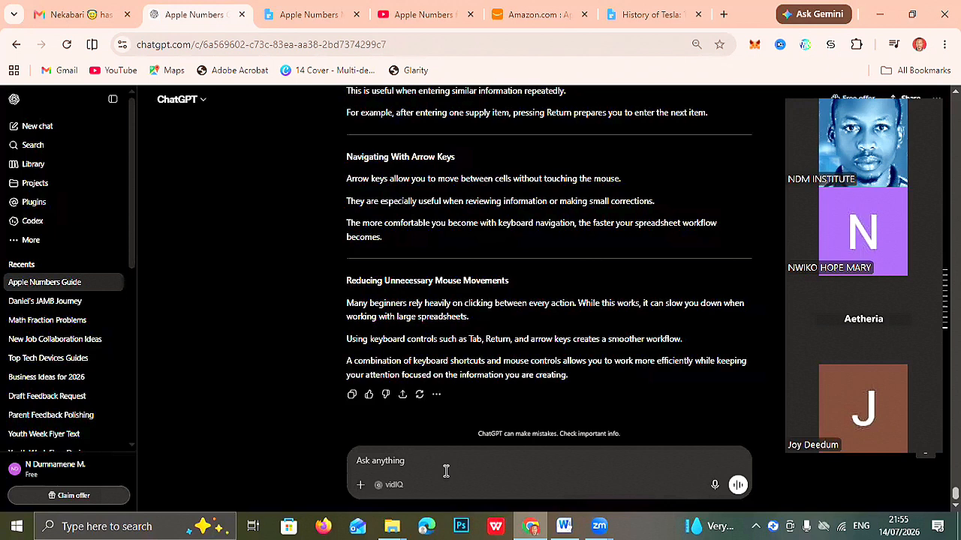
left_click(457, 449)
key("ctrl+v")
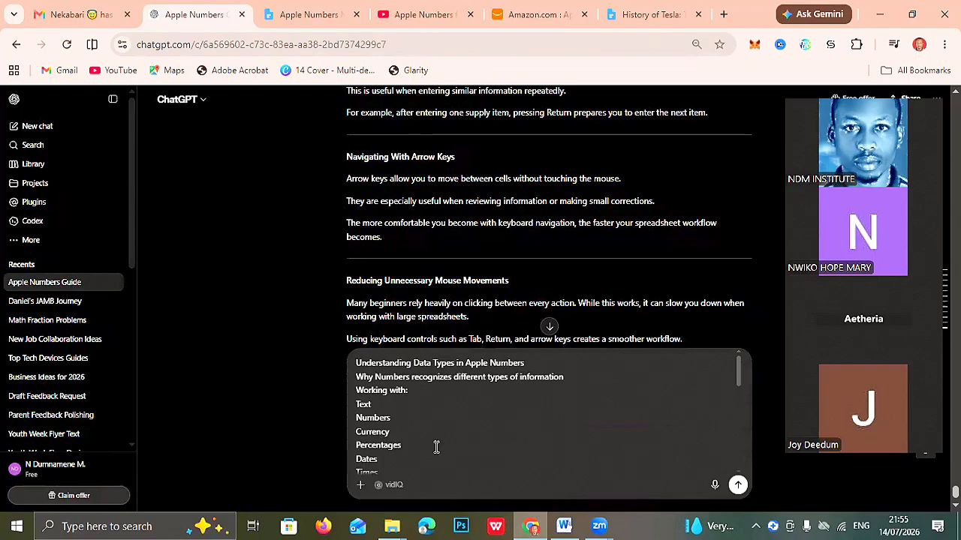
key("Return")
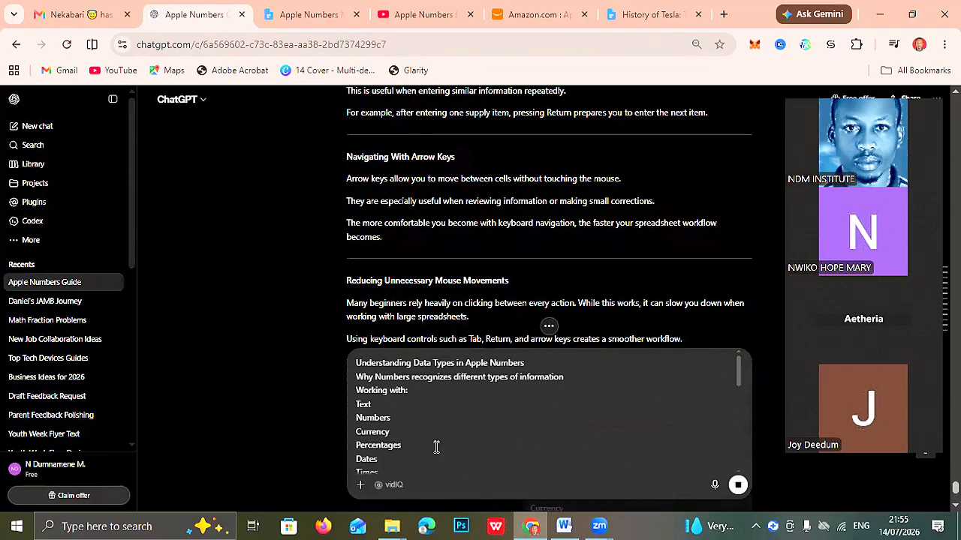
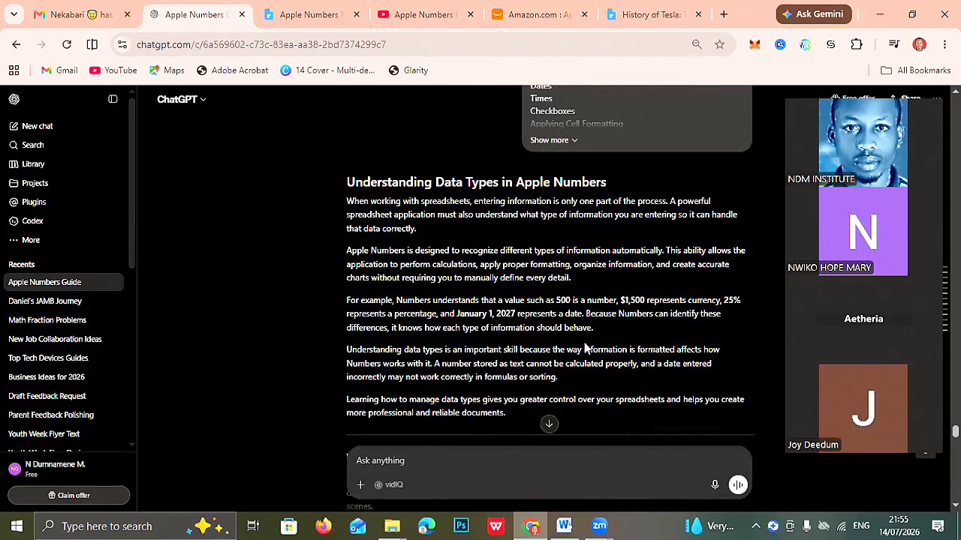
Copy ChatGPT's complete Chapter 3 response, allowing clipboard access, and paste it over the selected outline in the Google Docs handbook.
scroll(584, 347, "down", 5)
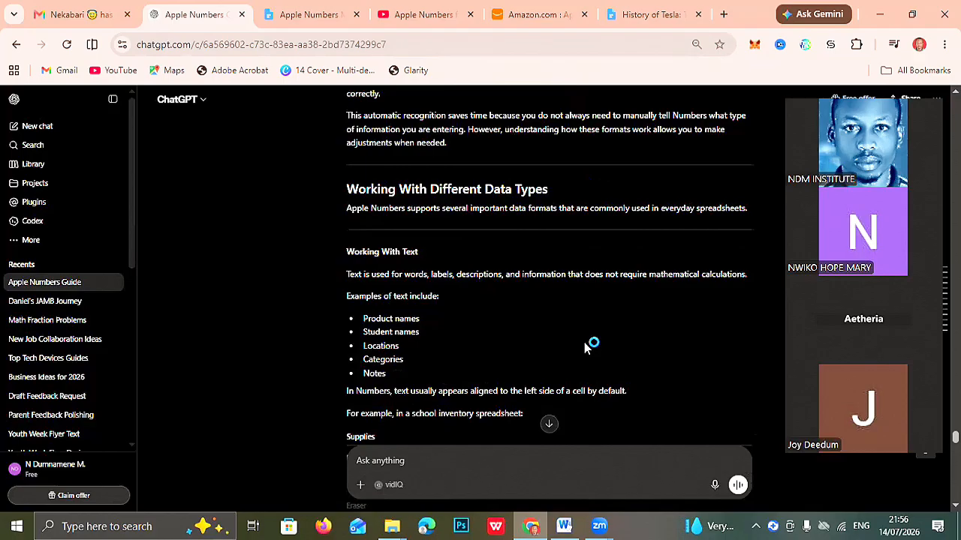
scroll(583, 347, "down", 2)
scroll(585, 348, "down", 2)
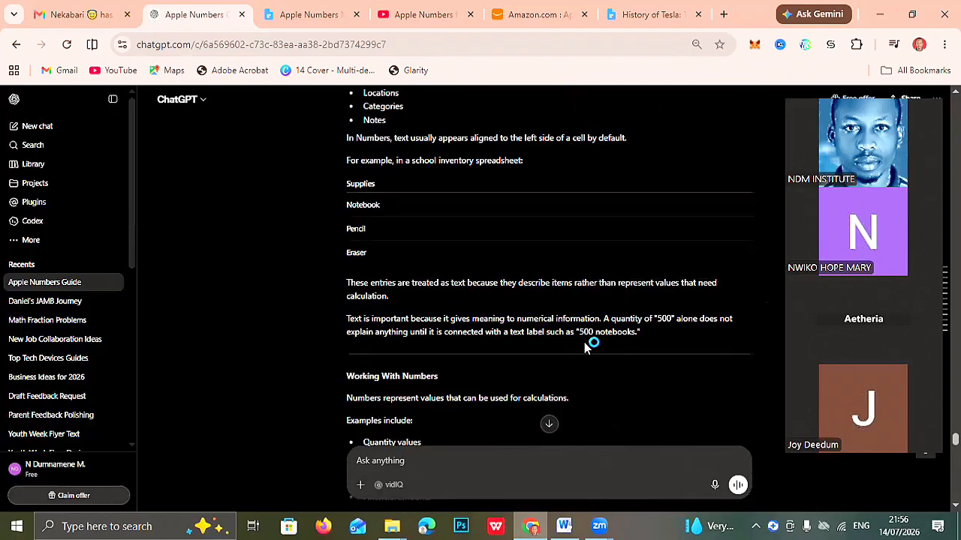
left_click(550, 426)
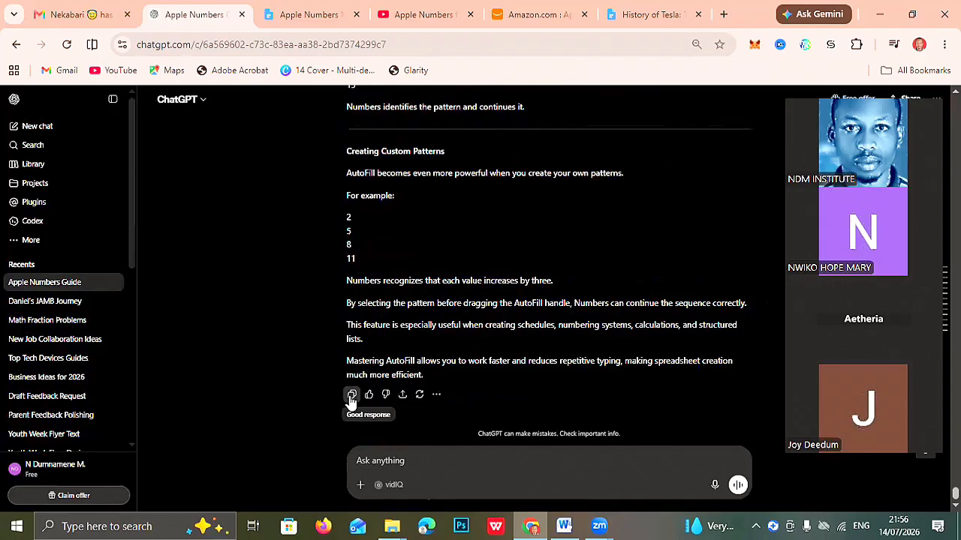
left_click(352, 395)
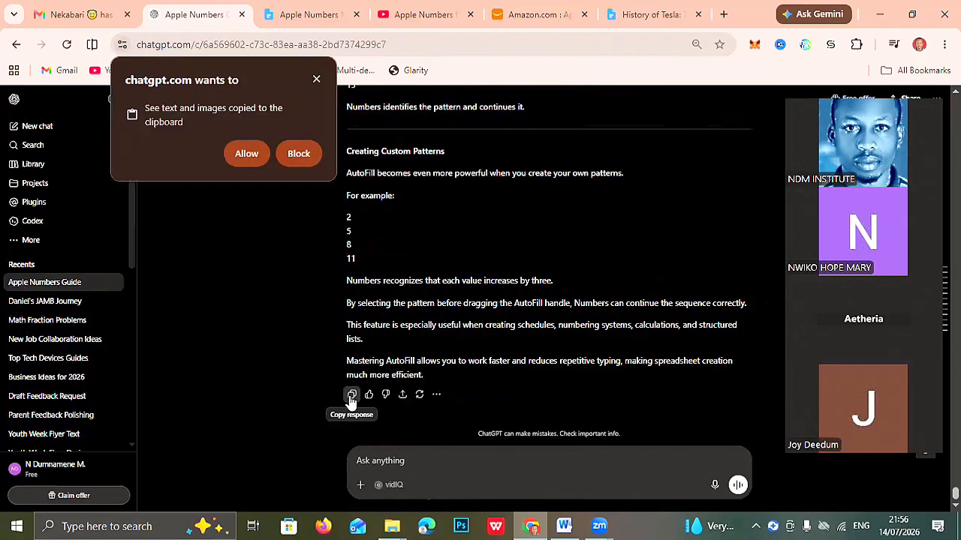
left_click(351, 396)
left_click(246, 155)
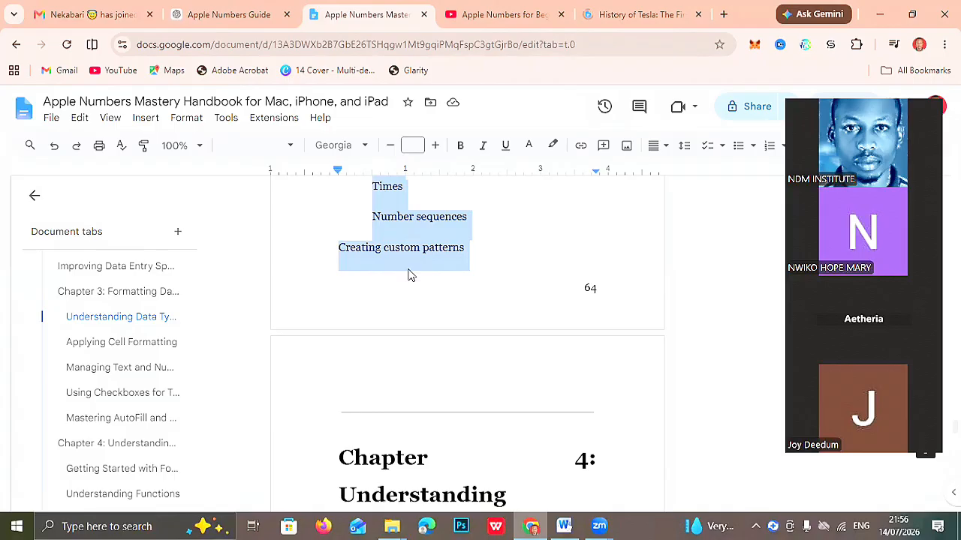
key("ctrl+v")
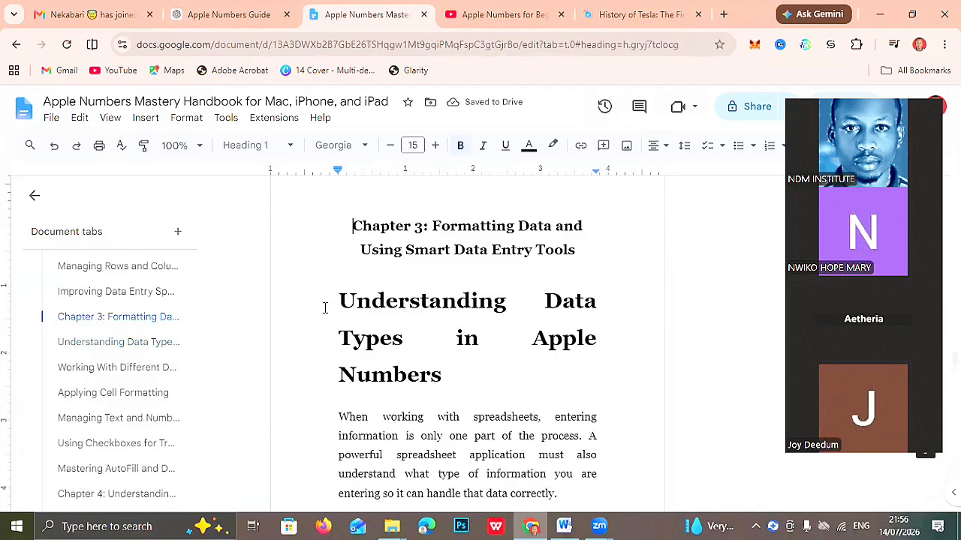
Set the heading "Understanding Data Types in Apple Numbers" to font size 12.
triple_click(325, 308)
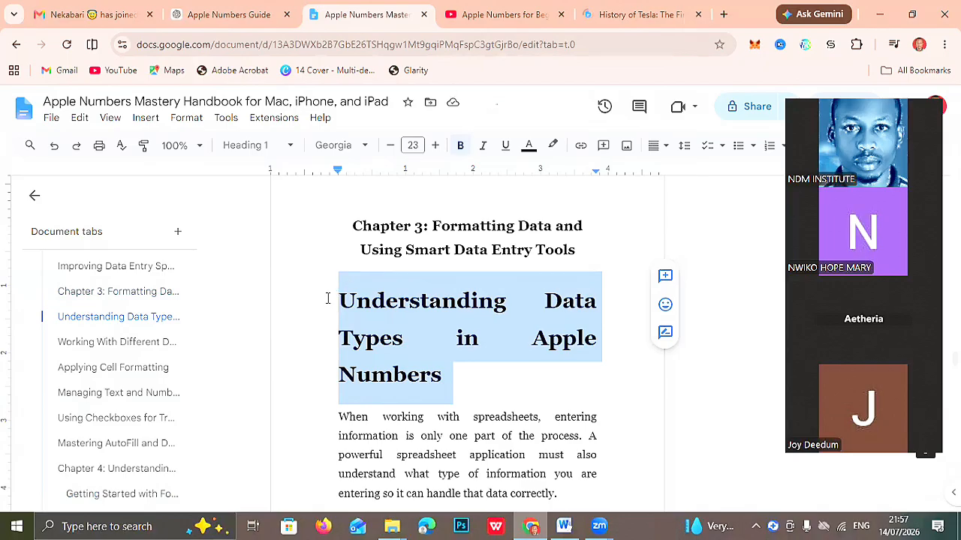
left_click(413, 144)
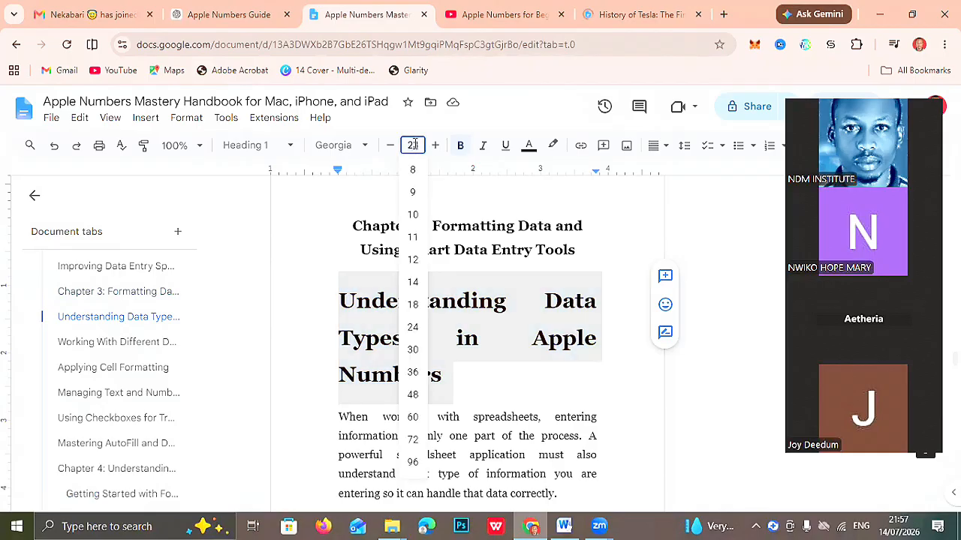
type("12")
key("Return")
Delete the horizontal divider line above the subheading "Why Numbers Recognizes Different Types of Information" on page 63.
key("Down")
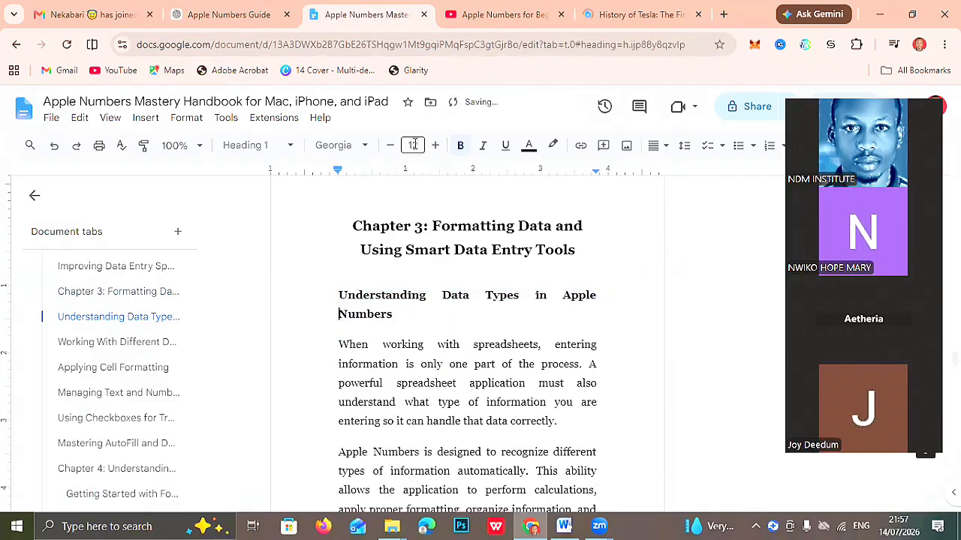
key("Down")
key("Down")
key("Down")
key("Down")
key("Down")
key("Down")
key("Down")
key("Down")
key("Down")
key("Down")
key("Down")
key("Down")
key("Down")
key("Down")
key("Down")
key("Down")
key("Down")
key("Down")
key("Down")
key("Down")
key("Down")
key("Down")
key("Down")
key("Down")
key("Down")
key("Down")
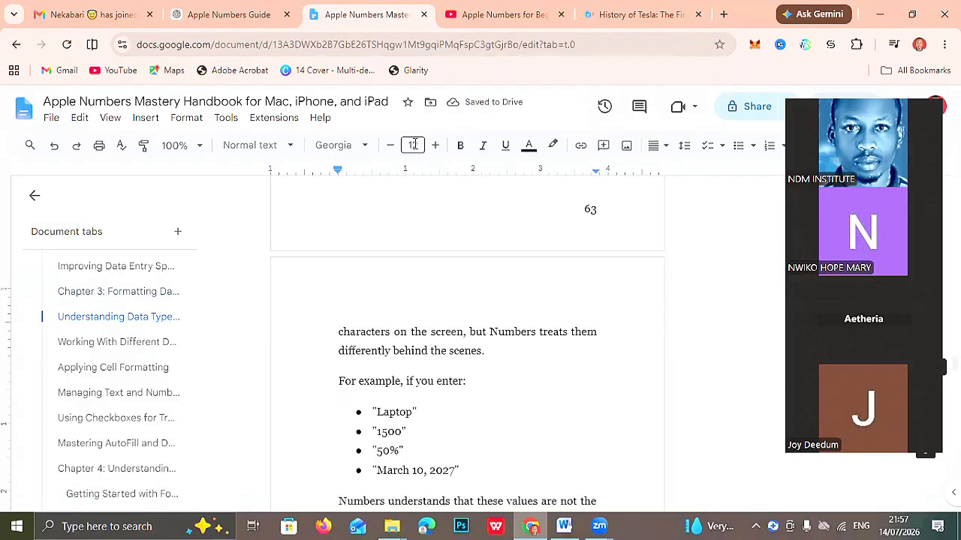
key("Down")
key("Down")
key("Down")
key("Down")
key("Down")
key("Down")
key("Down")
key("Down")
key("Down")
key("Down")
key("Down")
key("Down")
key("Down")
key("Down")
key("Down")
key("Down")
key("Down")
key("Down")
key("BackSpace")
key("Delete")
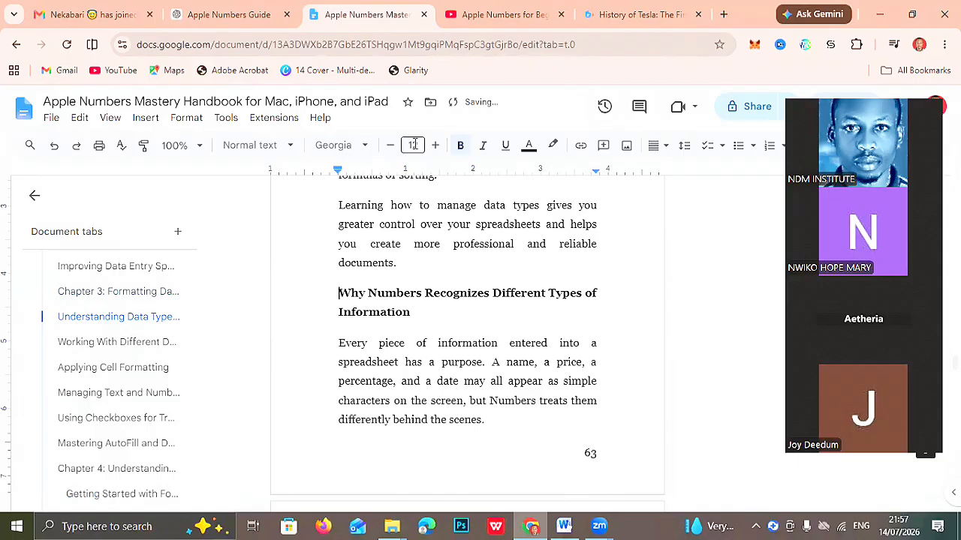
Delete the horizontal divider line above the heading "Working With Different Data Types".
key("Down")
key("Down")
key("Down")
key("Down")
key("Down")
key("Down")
key("Down")
key("Down")
key("Down")
key("Down")
key("Down")
key("Down")
key("Down")
key("Down")
key("Down")
key("Down")
key("Down")
key("Down")
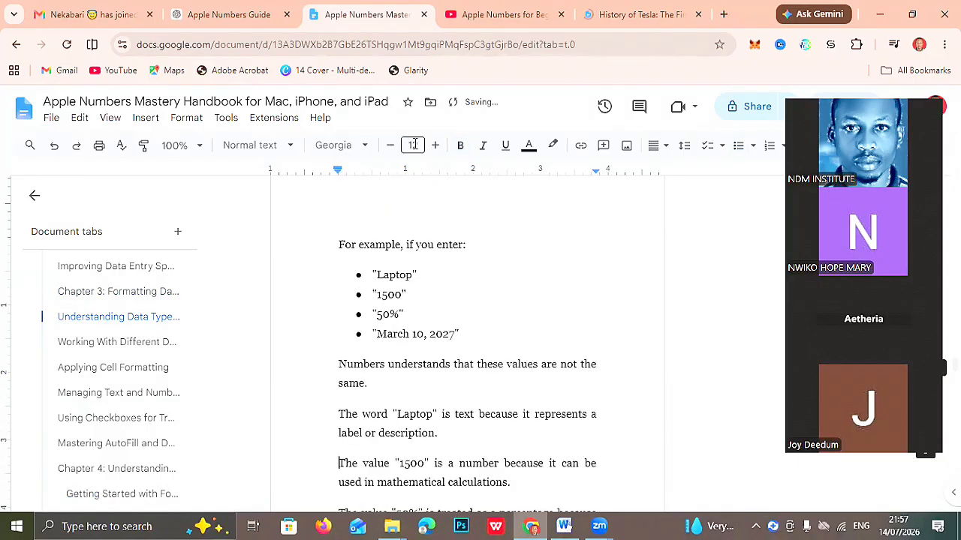
key("Down")
key("Down")
key("Down")
key("Down")
key("Down")
key("Down")
key("Down")
key("Down")
key("Down")
key("Down")
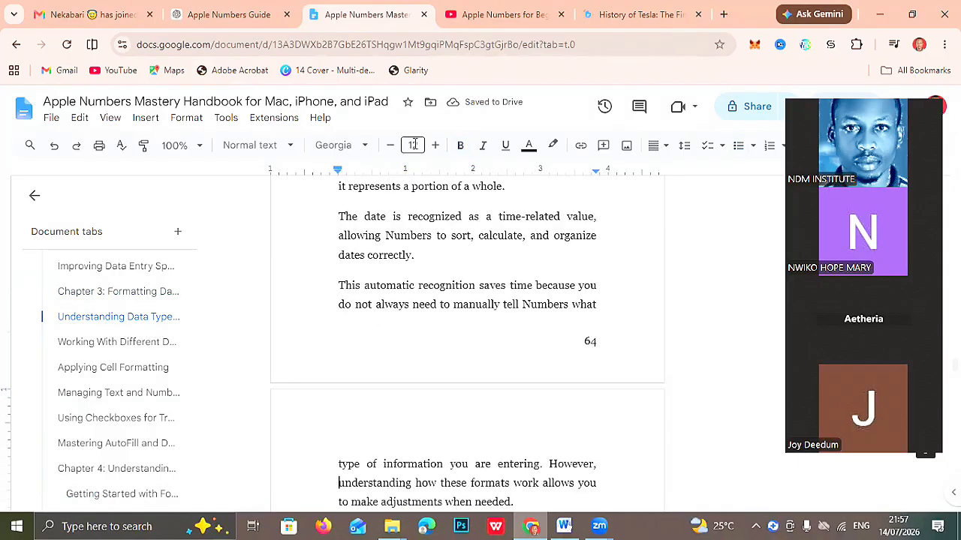
key("Down")
key("Down")
key("Down")
key("Down")
key("Down")
key("Up")
key("Up")
key("Up")
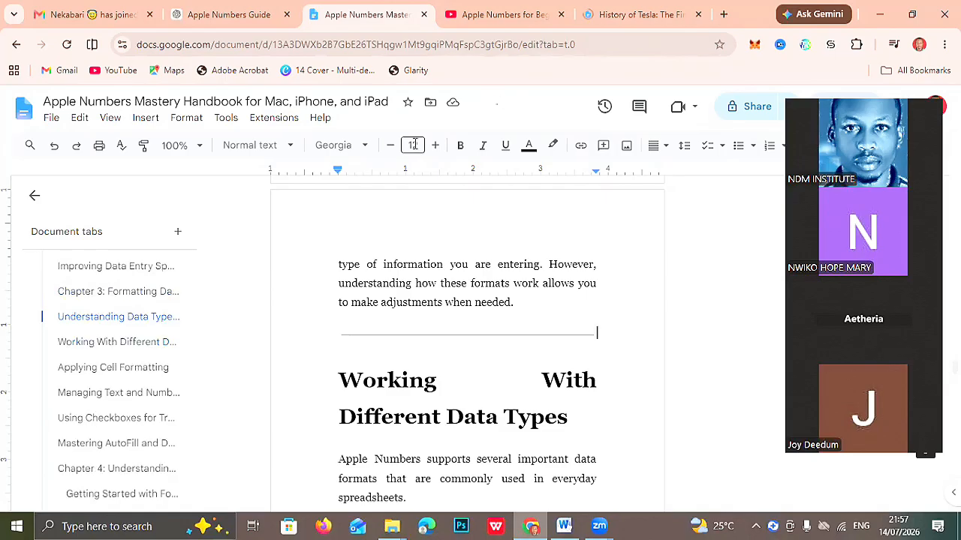
key("BackSpace")
Set the heading "Working With Different Data Types" to font size 12.
key("shift+Down")
key("shift+Down")
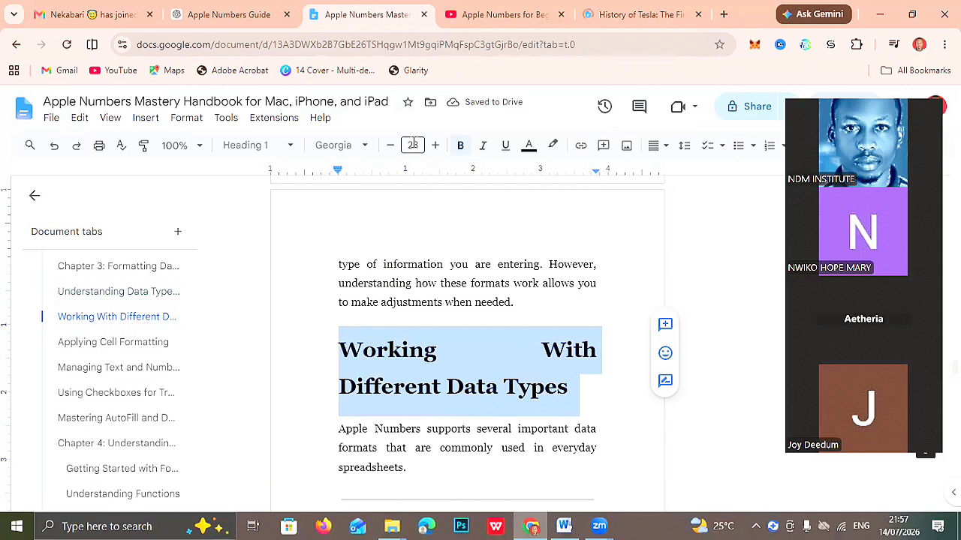
left_click(413, 145)
type("12")
key("Return")
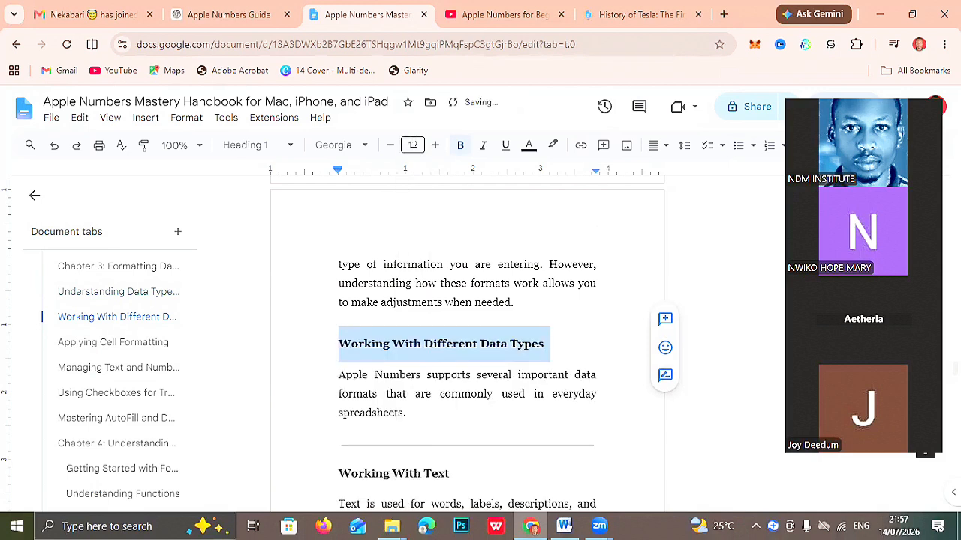
Delete the horizontal divider line and the leftover empty line above the subheading "Working With Text".
key("Down")
key("Down")
key("Down")
key("Down")
key("Delete")
key("BackSpace")
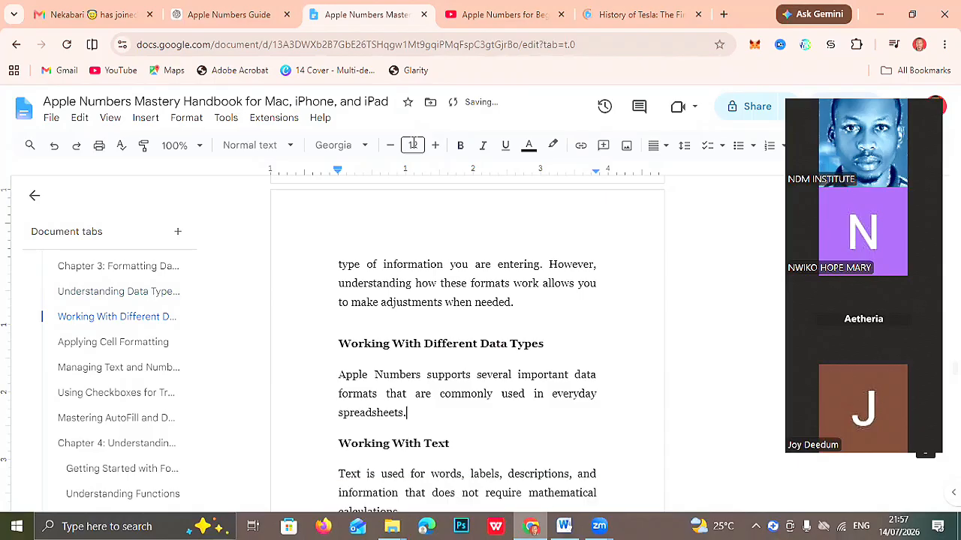
Read through the "Working With Text" section and examine the layout of the Supplies table in the school inventory example.
key("ctrl+Down")
key("ctrl+Down")
key("ctrl+Down")
key("Down")
key("Down")
key("Down")
key("Down")
key("Down")
key("Down")
key("Down")
key("Down")
key("Down")
key("Down")
key("Down")
key("Down")
key("Down")
key("Down")
key("Down")
key("Down")
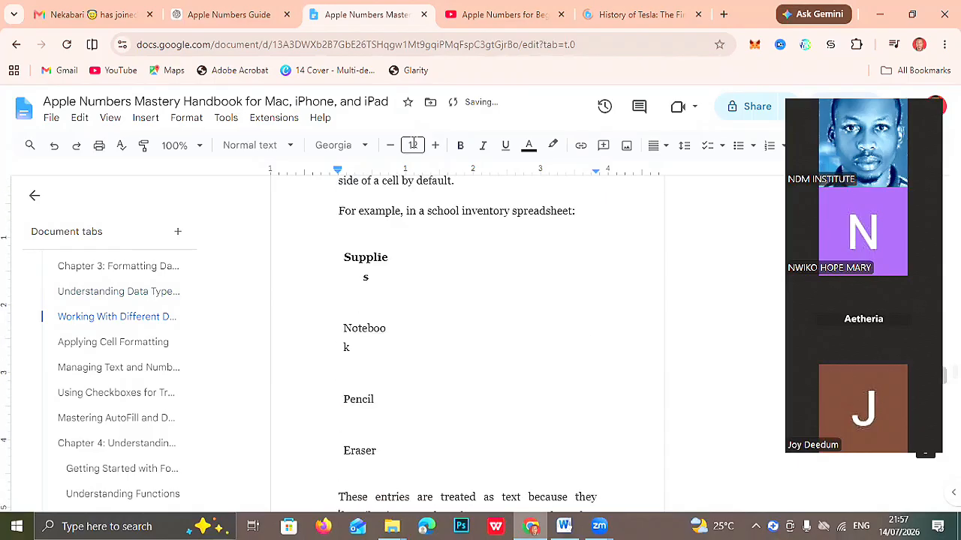
key("Down")
key("Down")
key("Down")
key("Down")
key("Down")
key("Down")
key("Up")
key("Up")
key("Up")
key("Up")
key("Up")
key("Up")
key("Up")
key("Up")
key("Up")
key("Up")
key("Up")
key("Up")
key("Up")
key("Up")
key("Up")
key("Up")
key("Up")
key("Up")
key("Down")
key("Down")
key("Down")
key("Down")
key("Down")
key("Down")
key("Down")
key("Down")
key("Down")
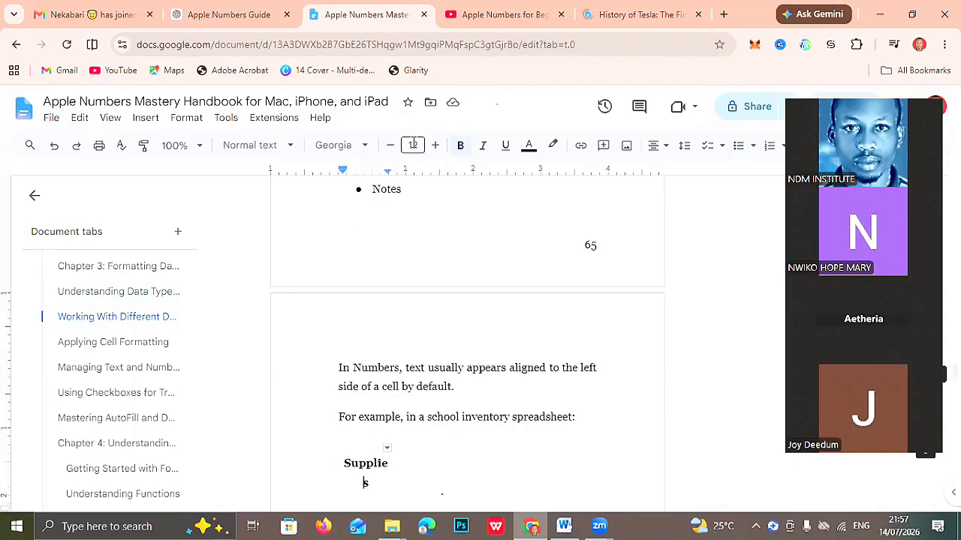
key("Down")
key("Up")
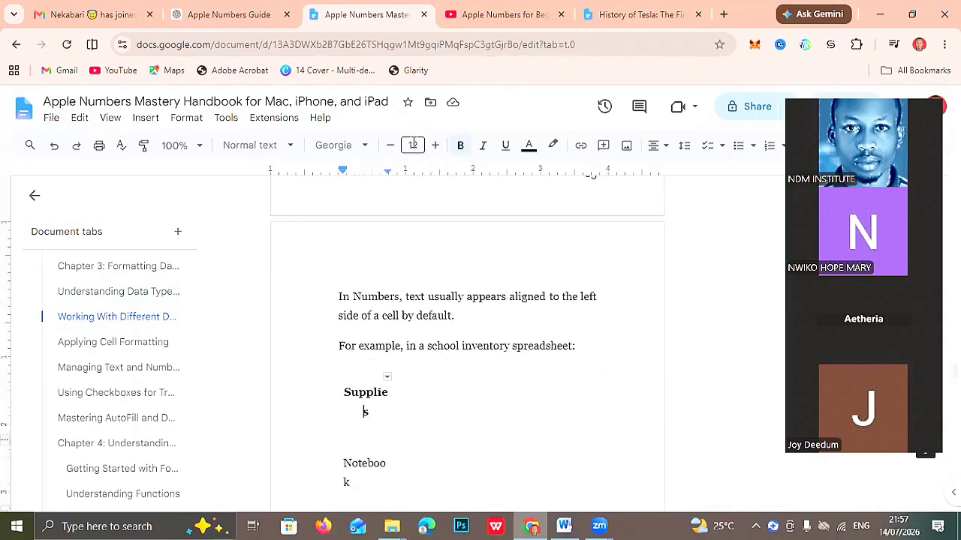
key("Down")
key("Up")
key("Down")
key("Up")
key("Page_Up")
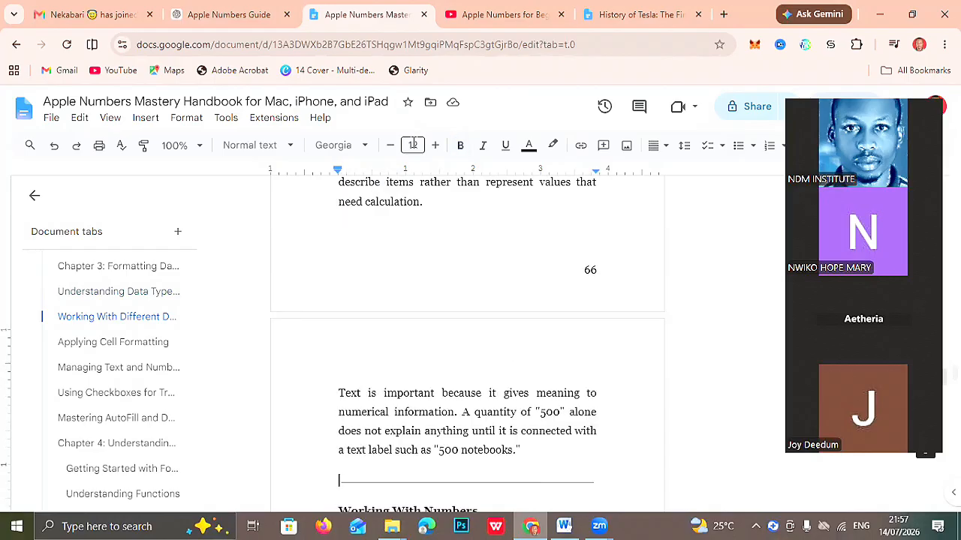
key("Page_Up")
key("Page_Up")
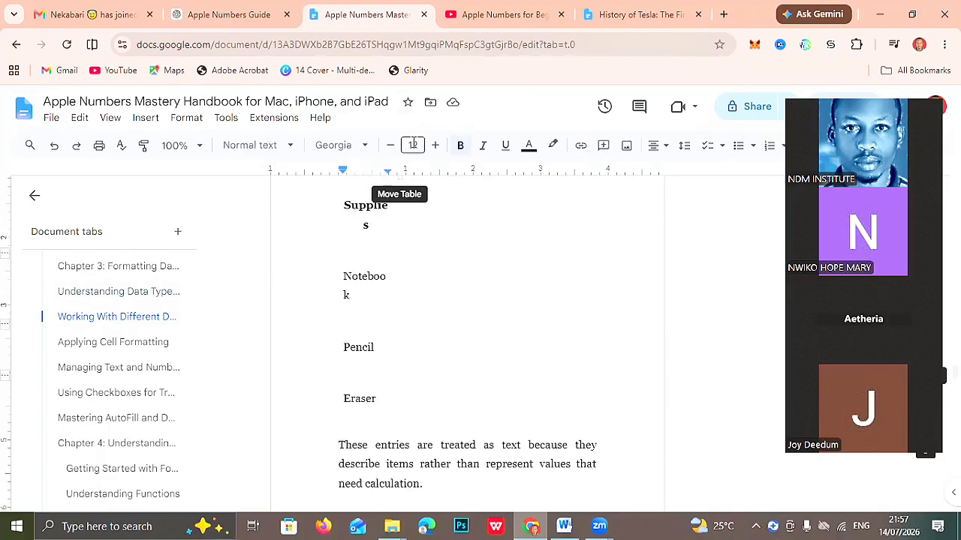
key("Down")
key("Down")
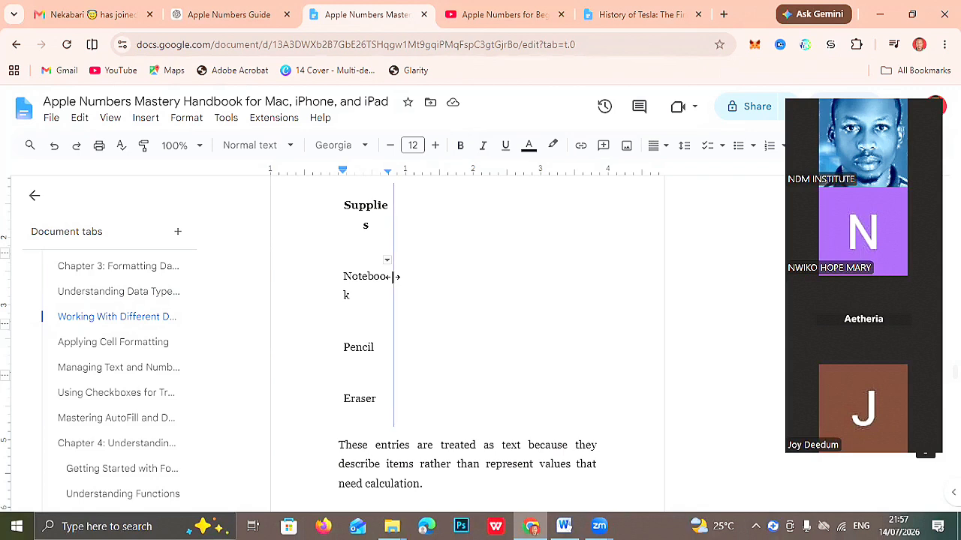
Inspect the Supplies table's cells, glance at the ChatGPT conversation, and view the border options of the "Notebook" cell.
left_click(361, 248)
left_click(363, 348)
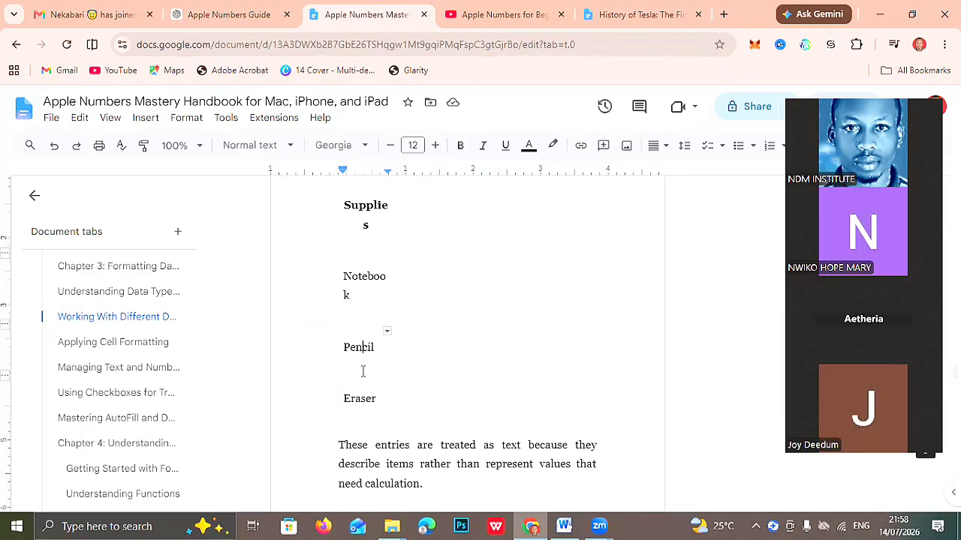
left_click(212, 14)
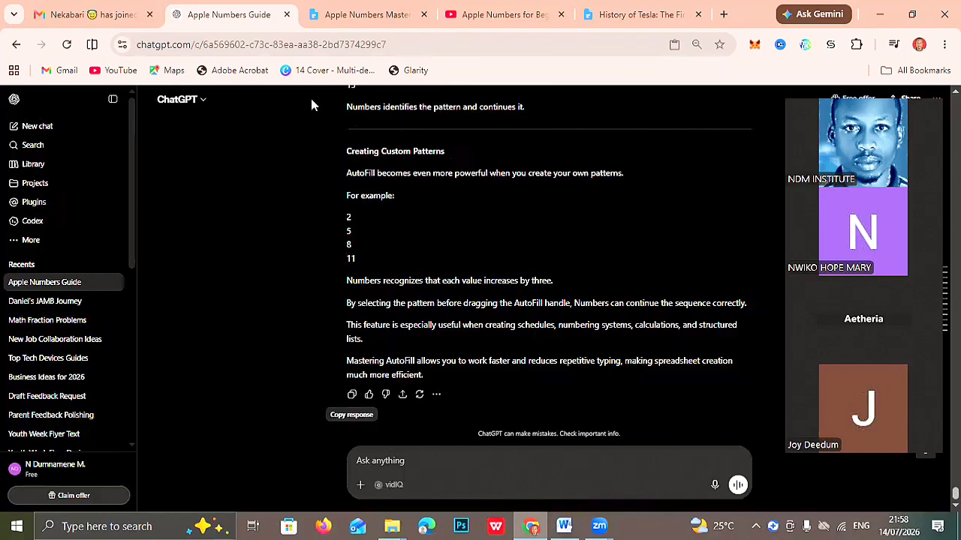
left_click(360, 12)
left_click(350, 297)
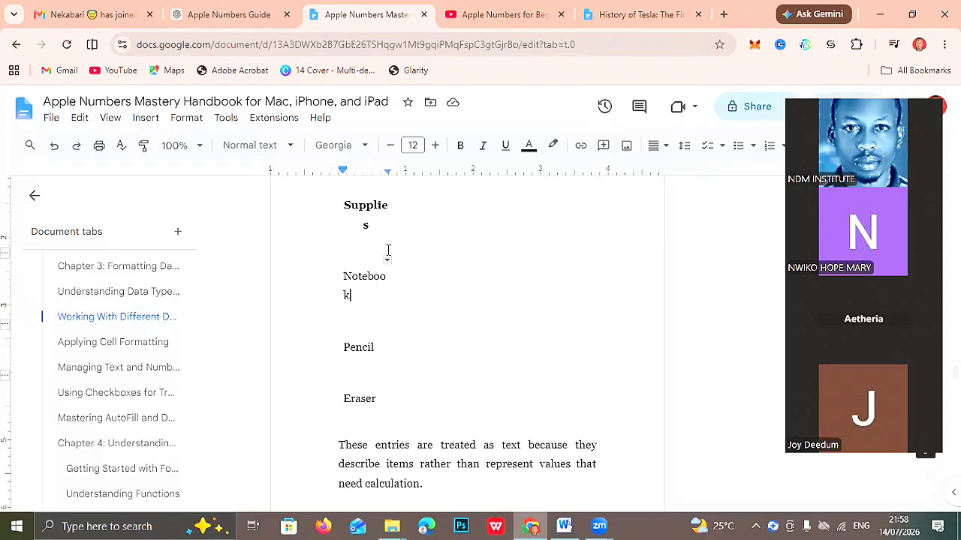
left_click(387, 263)
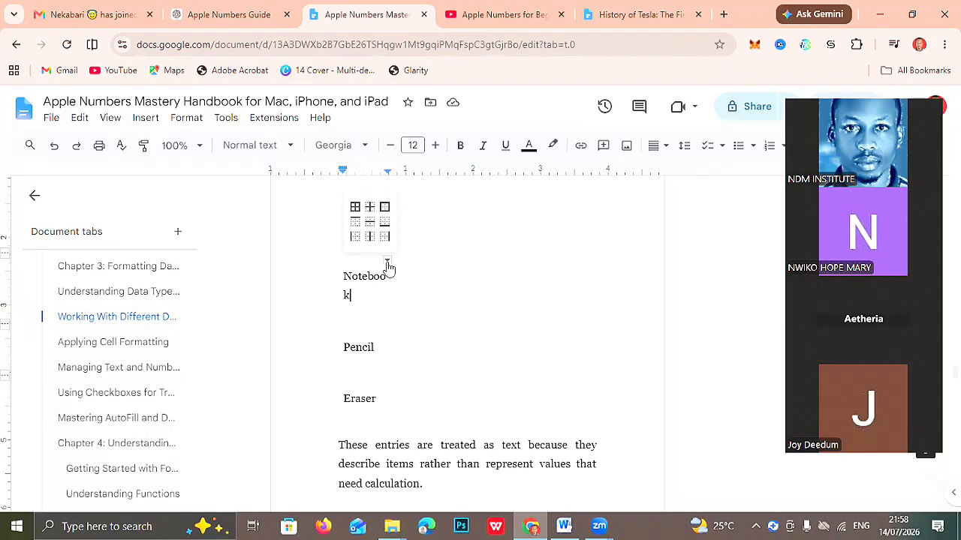
left_click(381, 397)
Review the page flow from the bulleted text examples on page 65 through the Supplies table and the paragraphs after it.
key("Up")
key("Up")
key("Up")
key("Up")
key("Up")
key("Up")
key("Up")
key("Up")
key("Up")
key("Up")
key("Up")
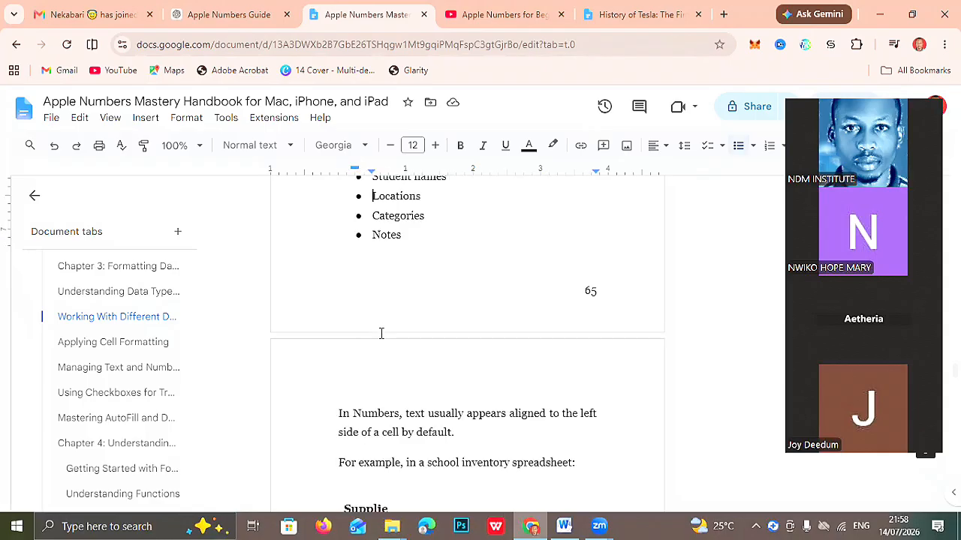
key("Up")
key("Up")
key("Down")
key("Down")
key("Down")
key("Down")
key("Down")
key("Down")
key("Down")
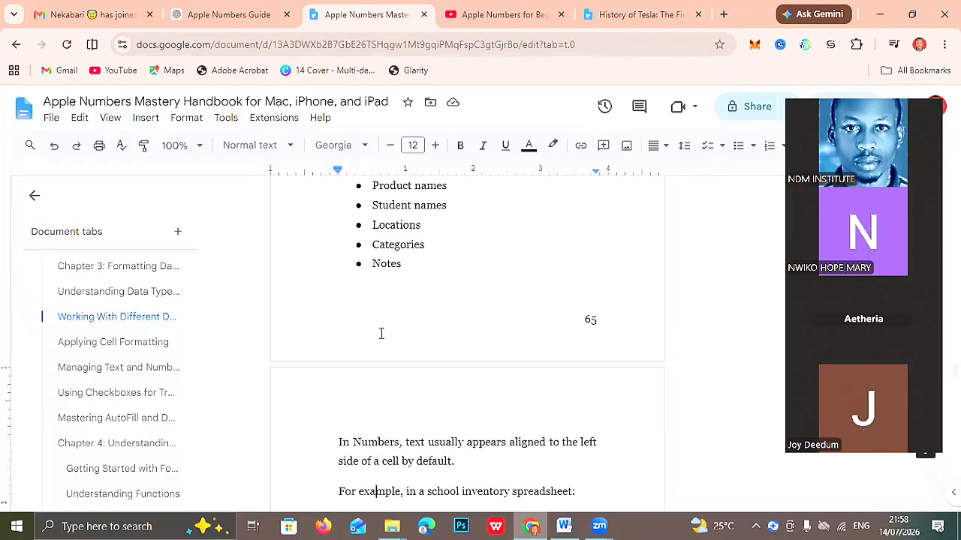
key("Down")
key("Down")
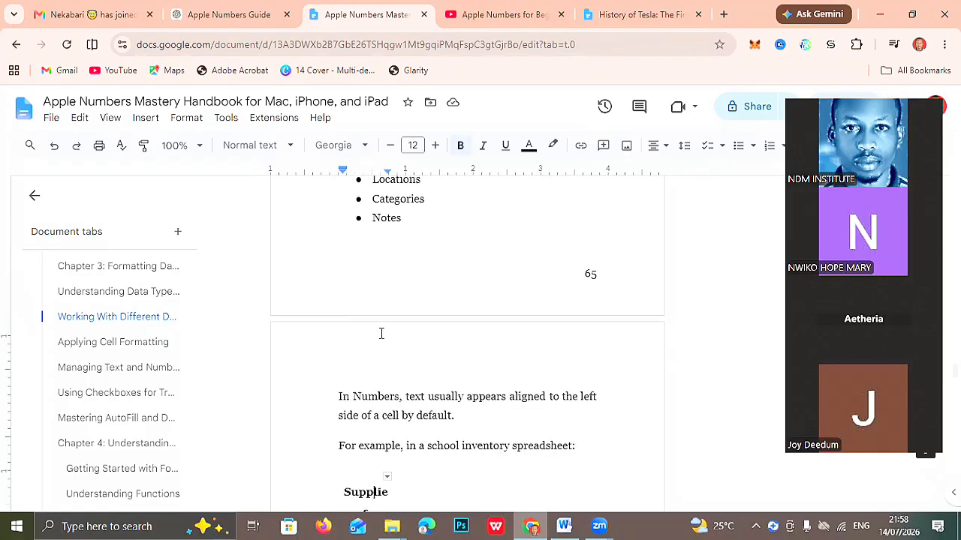
key("Down")
key("Down")
key("Down")
key("Down")
key("Down")
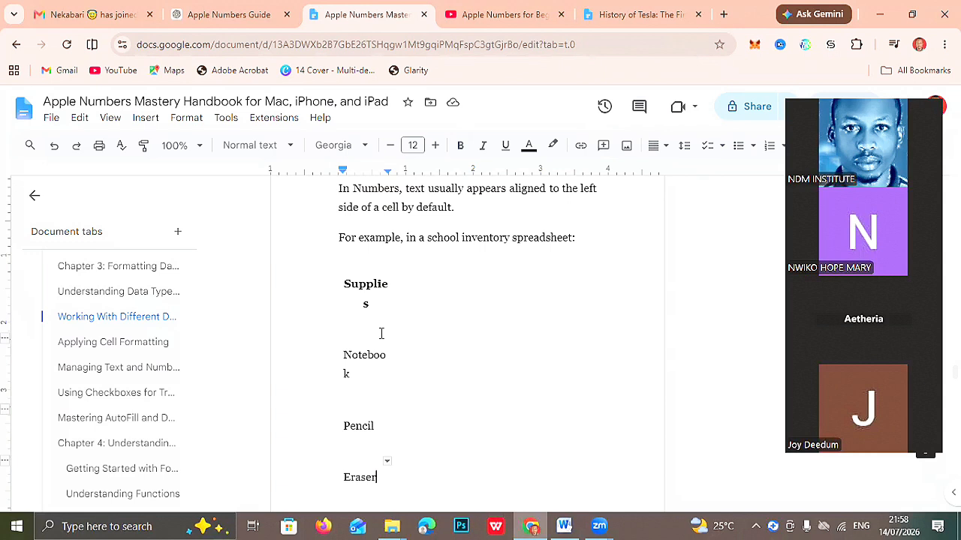
key("Down")
key("Down")
key("Down")
key("Down")
key("Down")
key("Down")
key("Down")
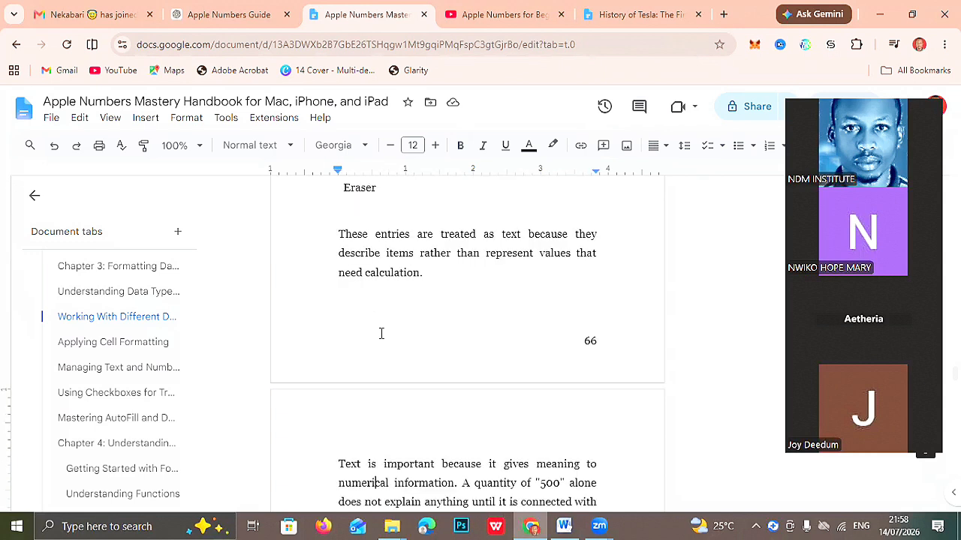
Delete the horizontal divider line and the leftover empty line above the subheading "Working With Numbers".
key("Down")
key("Down")
key("Down")
key("Down")
key("Down")
key("Down")
key("Down")
key("Down")
key("Down")
key("Down")
key("Down")
key("Down")
key("Up")
key("Up")
key("Up")
key("Up")
key("Up")
key("Up")
key("Up")
key("Up")
key("Up")
key("Up")
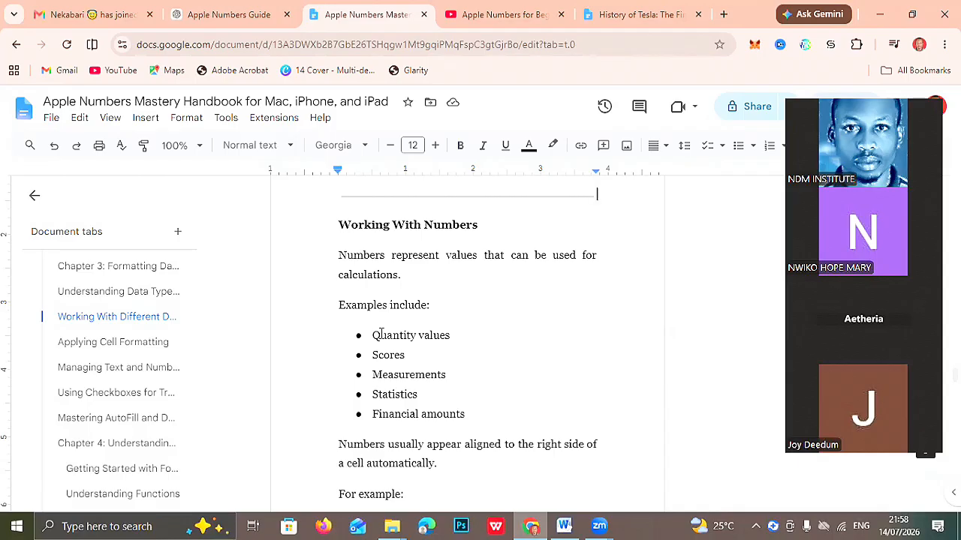
key("BackSpace")
key("BackSpace")
Insert two empty lines before "For example:" in the "Working With Numbers" section to move it onto the next page with its table.
key("Down")
key("Down")
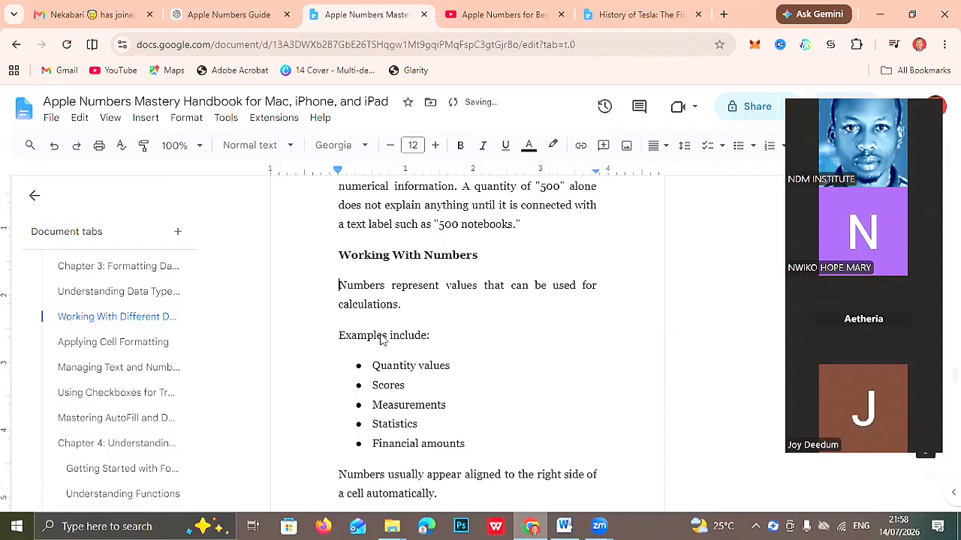
key("Down")
key("Down")
key("Down")
key("Down")
key("Down")
key("Down")
key("Down")
key("Down")
key("Down")
key("Down")
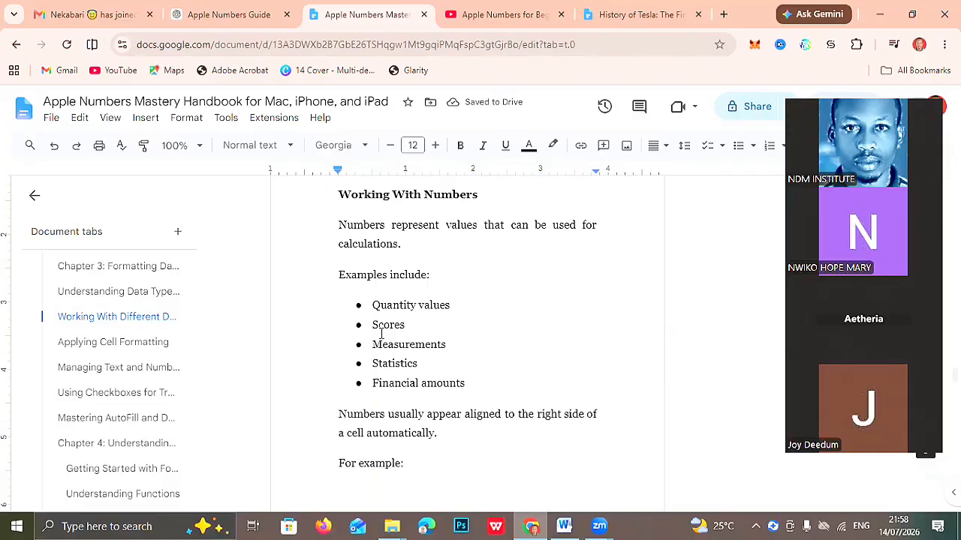
scroll(381, 334, "down", 4)
scroll(381, 334, "up", 2)
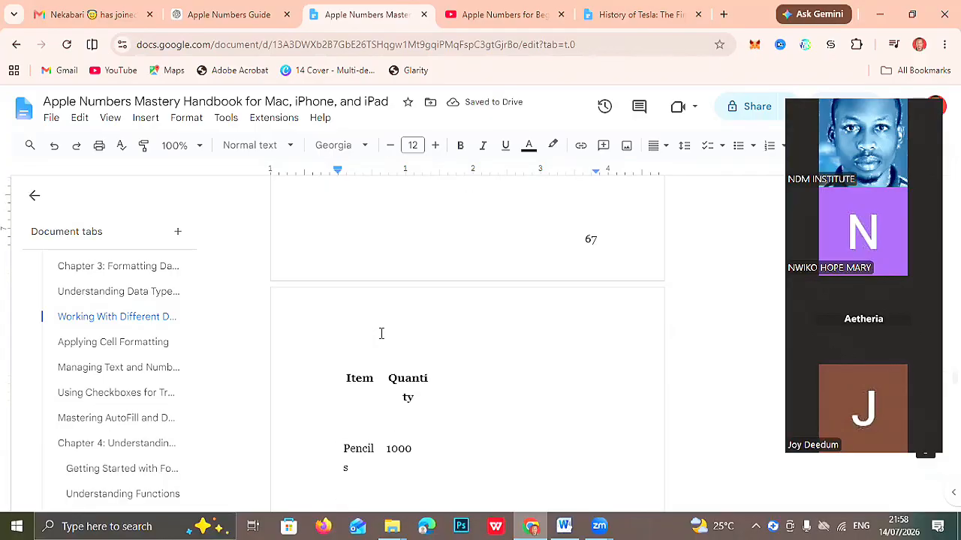
scroll(380, 333, "up", 2)
key("Down")
key("Down")
key("Return")
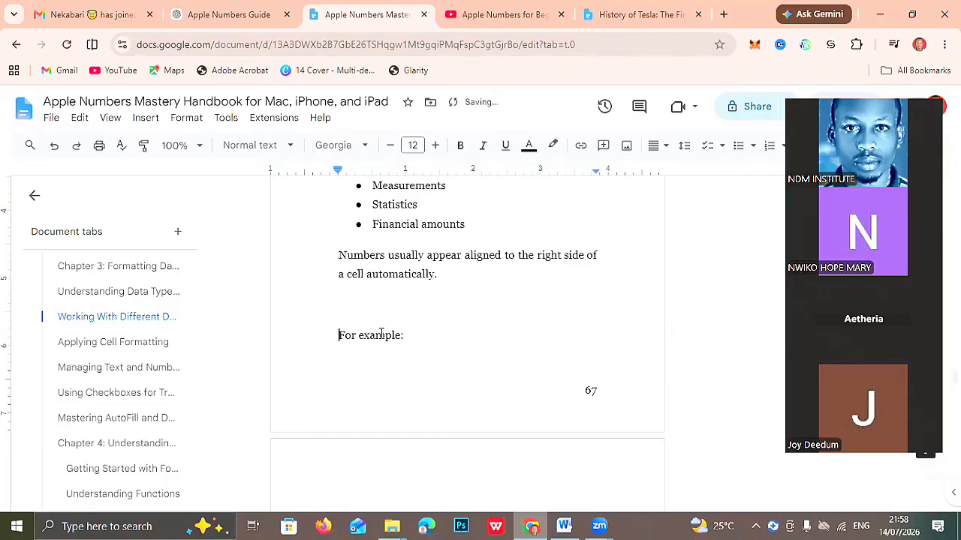
key("Return")
key("Down")
key("Down")
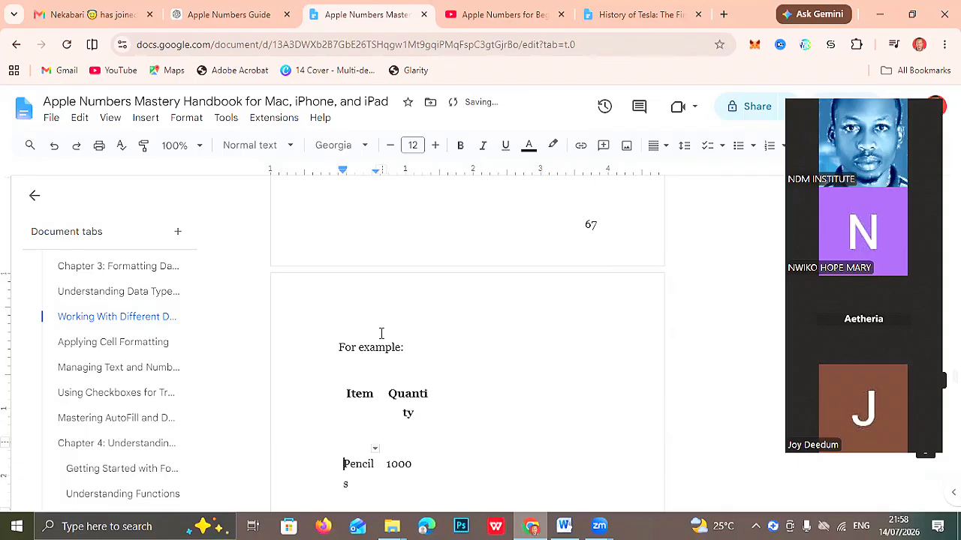
key("Down")
key("Down")
key("Down")
key("Down")
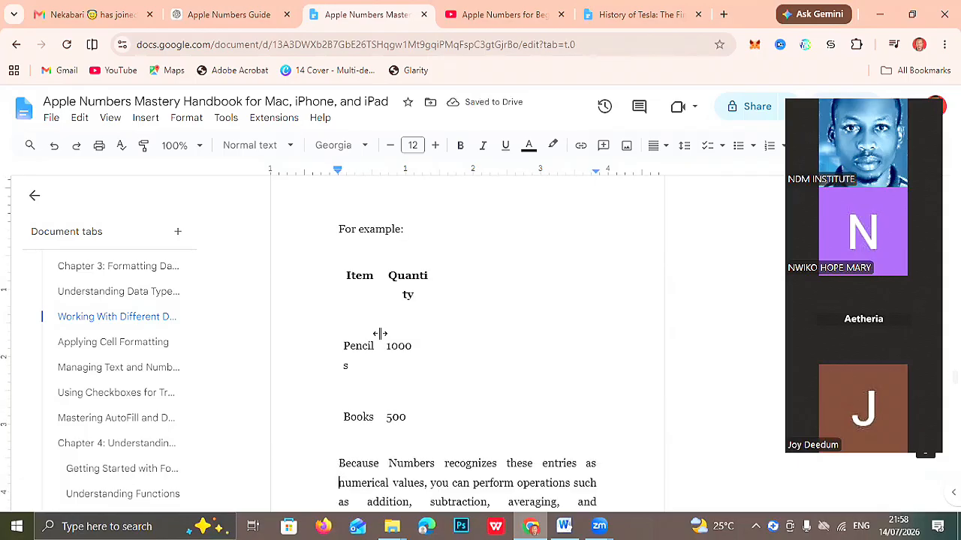
Delete the horizontal divider line and the leftover empty line above the subheading "Working With Currency".
scroll(380, 333, "down", 4)
scroll(381, 333, "down", 3)
key("Up")
key("Up")
key("Up")
key("Up")
key("Up")
key("Up")
key("Up")
key("Up")
key("Up")
key("Up")
key("Up")
key("Up")
key("Up")
key("Up")
key("Delete")
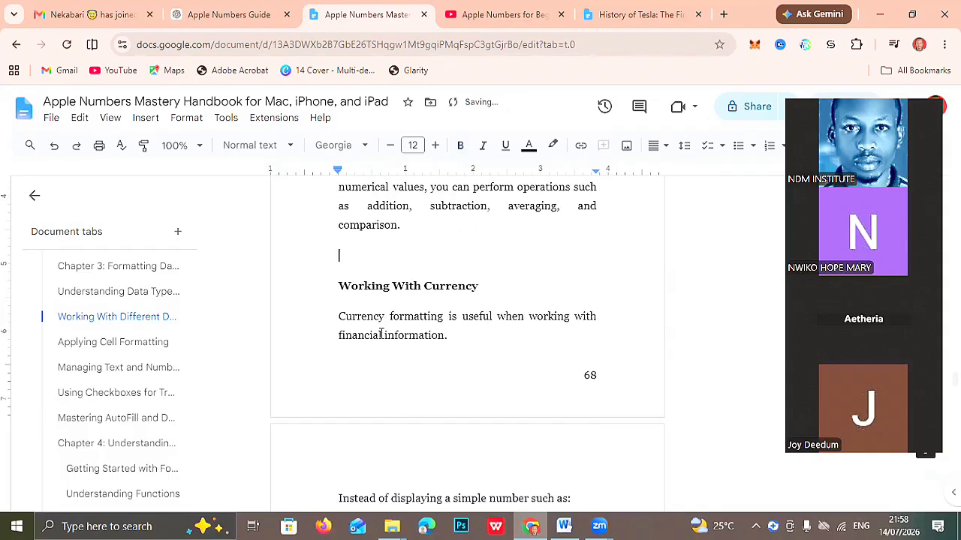
key("Delete")
Insert an empty line before "Instead of displaying a simple number such as:" to move it onto the next page with its example.
key("Down")
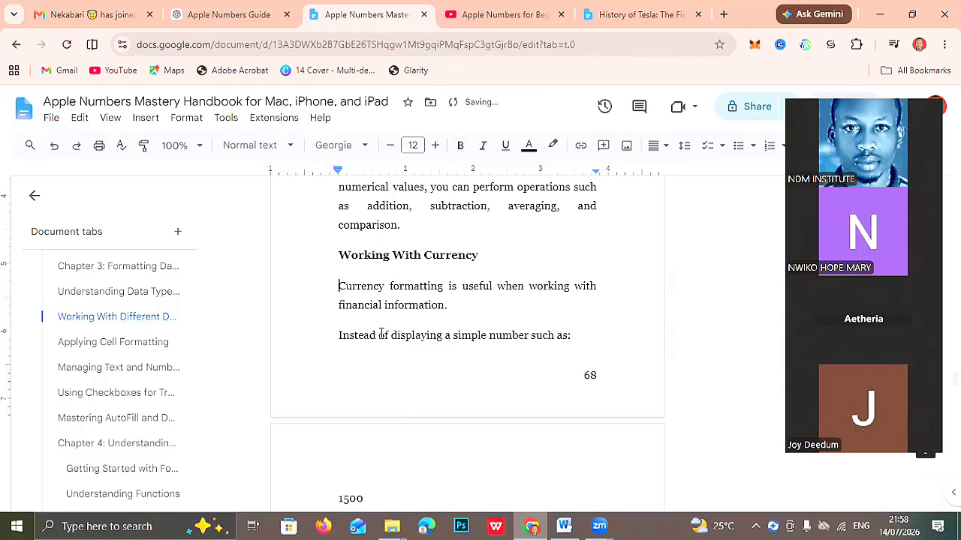
key("Down")
key("Down")
key("Down")
key("Down")
key("Down")
key("Down")
key("Up")
key("Up")
key("Up")
key("Up")
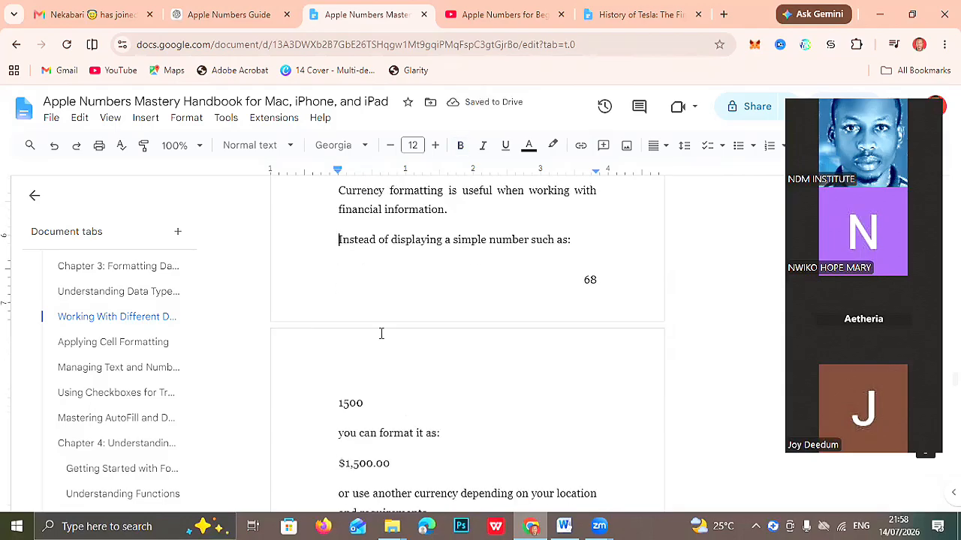
key("Return")
Delete the horizontal divider line and its empty line above the subheading "Working With Percentages".
key("Down")
key("Down")
key("Down")
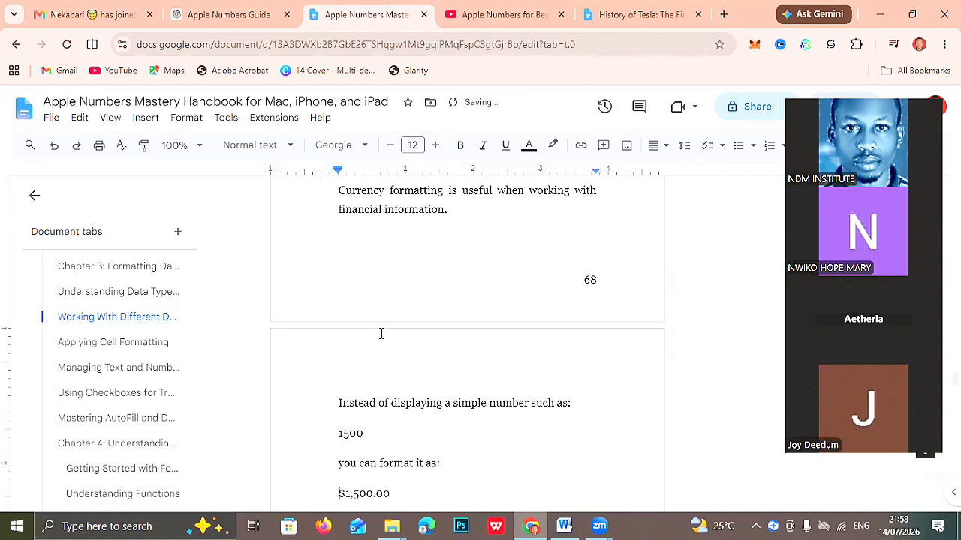
key("Down")
key("Down")
key("Down")
key("Down")
key("Down")
key("Down")
key("Down")
key("Down")
key("Down")
key("Down")
key("Down")
scroll(382, 333, "down", 4)
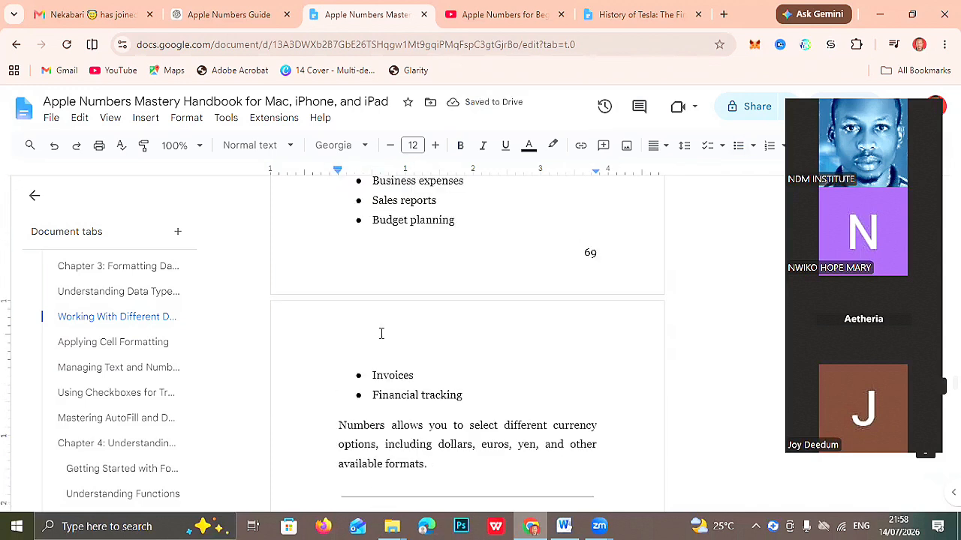
key("BackSpace")
key("BackSpace")
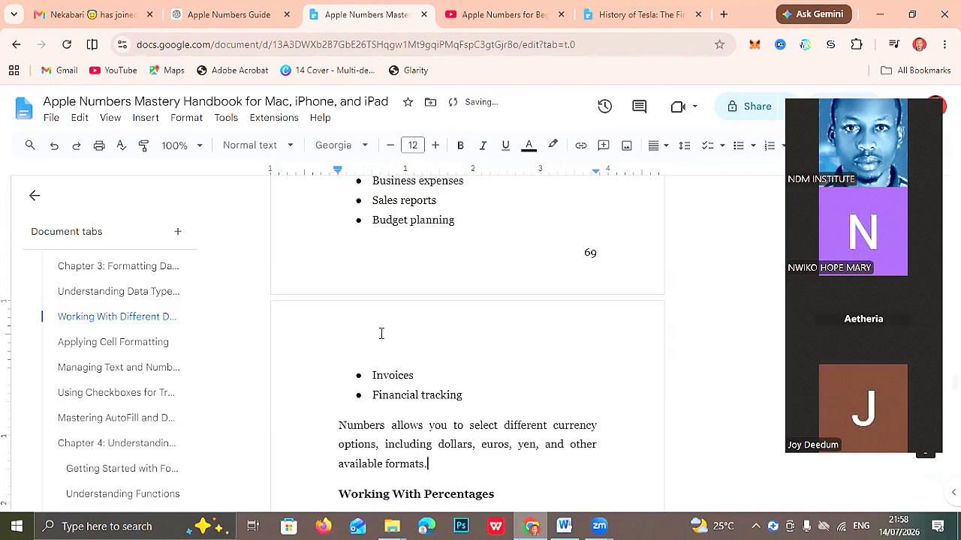
Delete the horizontal divider line above the subheading "Working With Dates".
key("Down")
key("Down")
key("Down")
key("Down")
key("Down")
key("Down")
key("Down")
key("Down")
key("Down")
key("Down")
key("Down")
key("Down")
key("Left")
key("BackSpace")
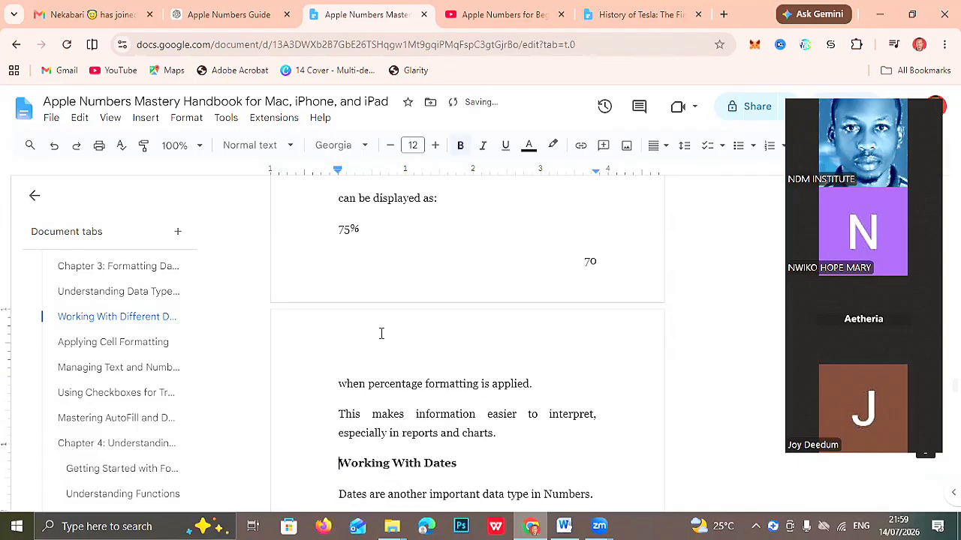
Delete the horizontal divider line and its empty line above the subheading "Working With Times".
scroll(381, 333, "down", 4)
key("Page_Down")
key("Up")
key("Up")
key("Up")
key("Up")
key("Up")
key("Down")
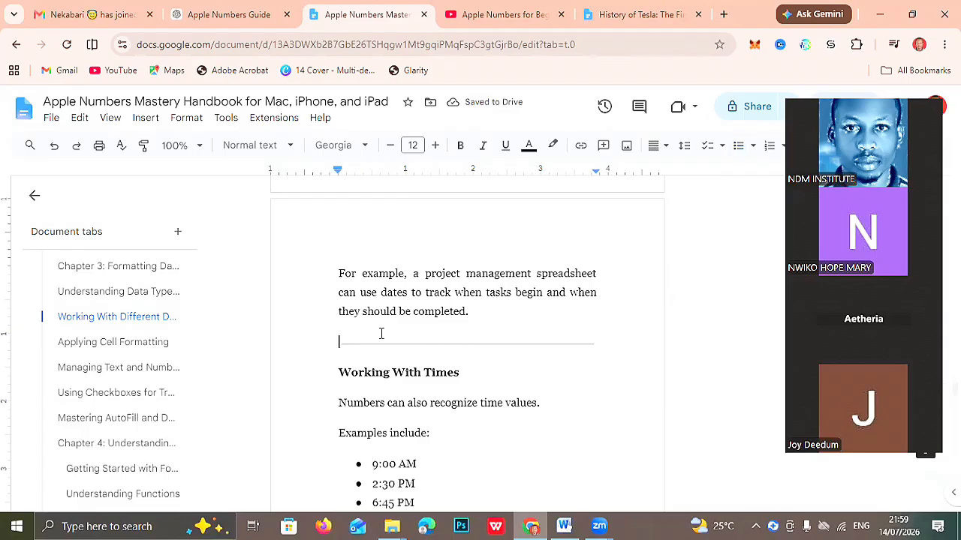
key("Delete")
key("Delete")
Delete the horizontal divider line above the subheading "Working With Checkboxes" so the subheading starts the page.
key("Down")
key("Down")
key("Down")
key("Down")
key("Down")
key("Down")
key("Down")
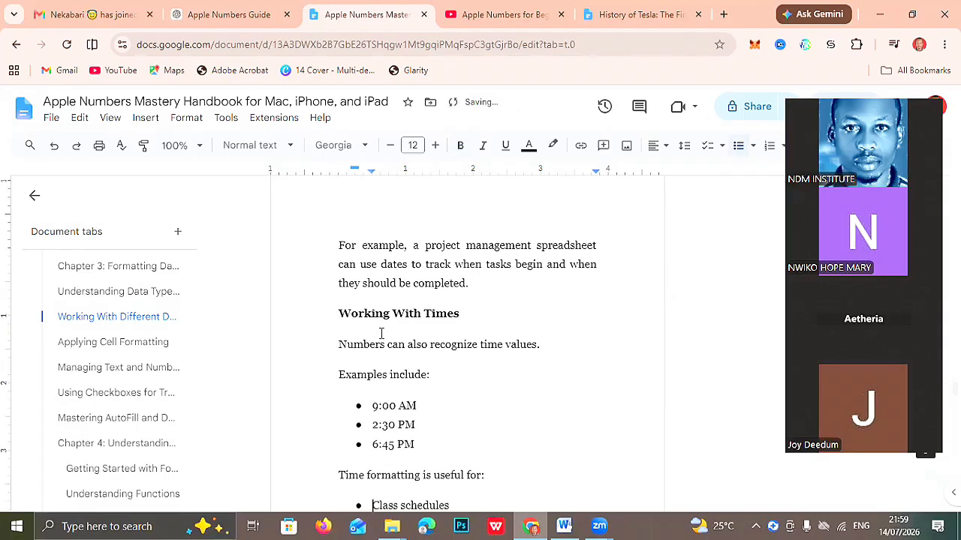
key("Down")
key("Down")
key("Down")
key("Down")
key("Down")
key("Down")
key("Down")
key("Down")
key("Down")
key("Down")
key("Down")
key("Down")
key("Down")
key("Down")
key("Down")
scroll(381, 334, "up", 2)
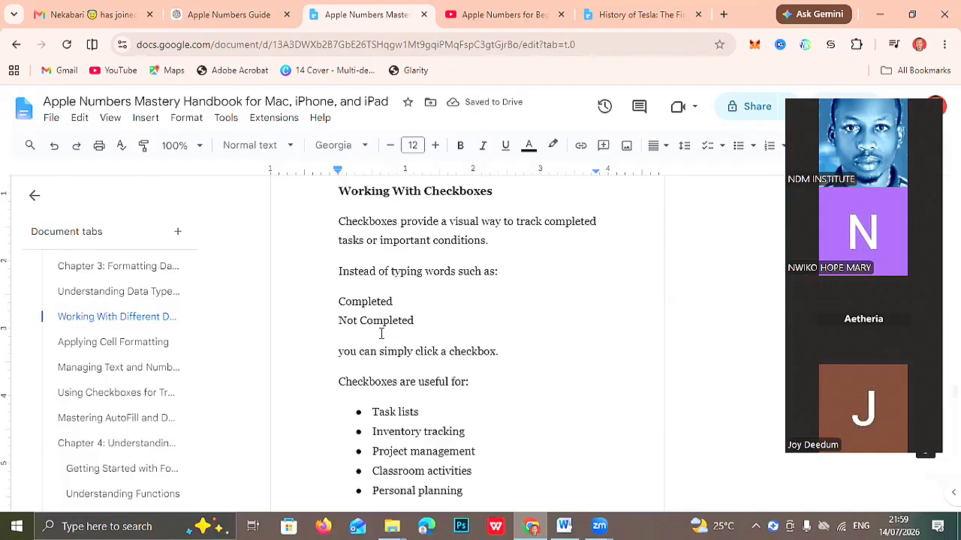
scroll(381, 334, "up", 5)
key("Down")
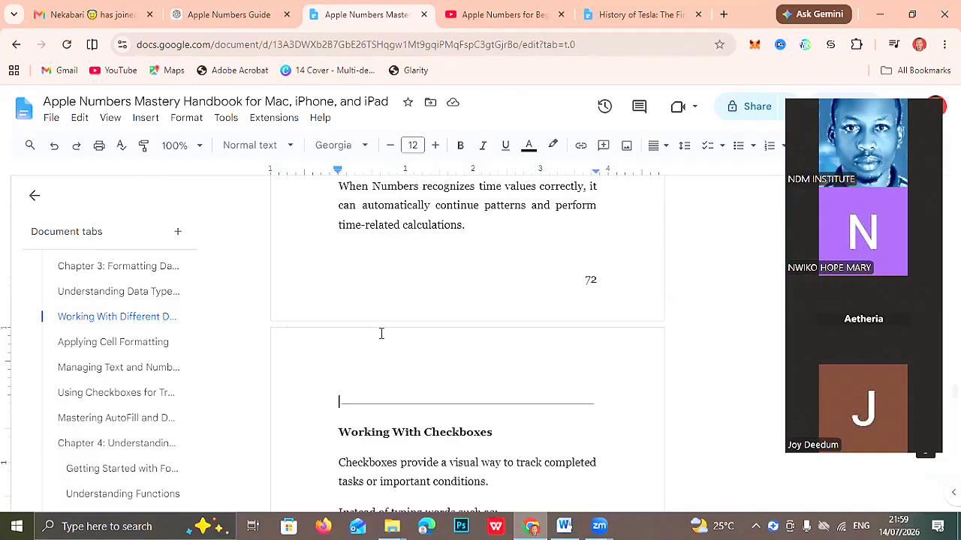
key("BackSpace")
key("Right")
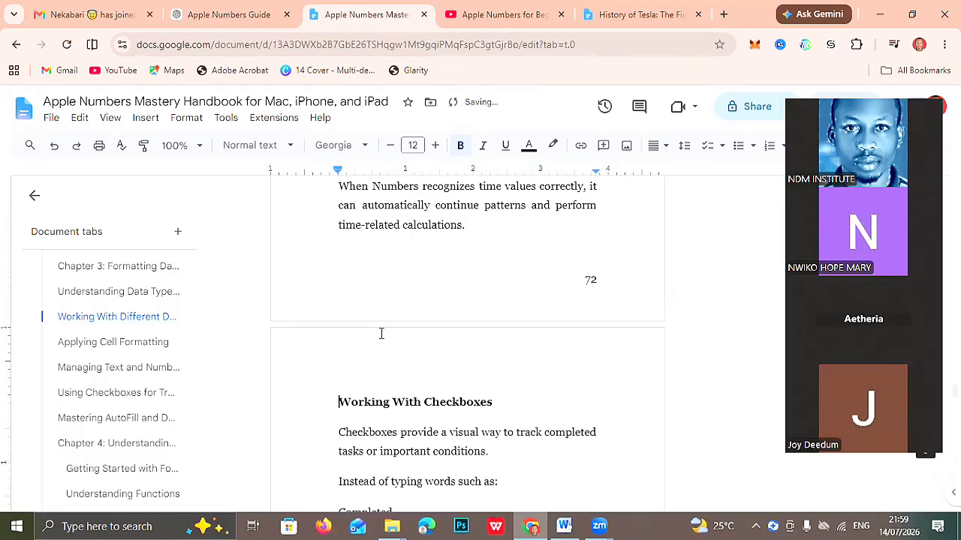
Set the font size of the heading "Applying Cell Formatting" to 12.
scroll(380, 333, "down", 2)
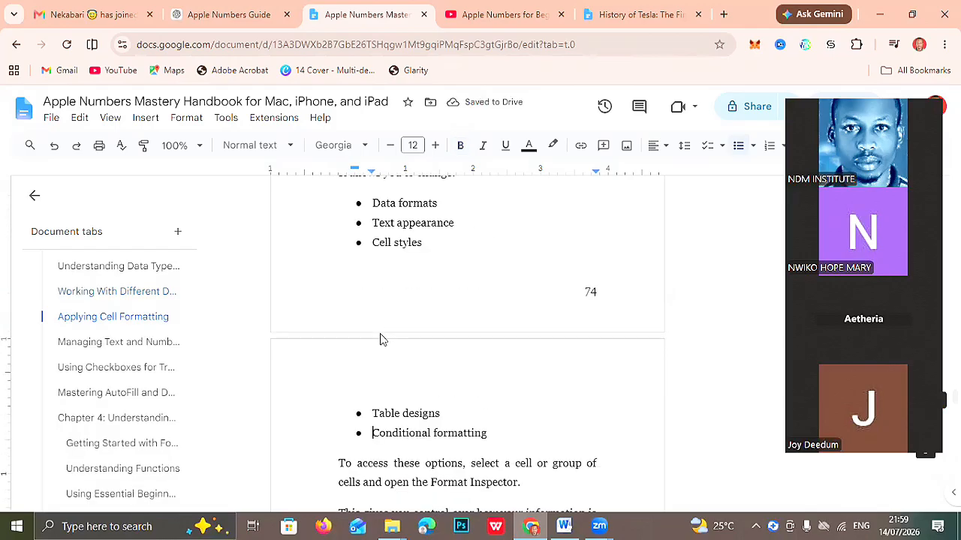
key("Up")
key("Up")
key("Up")
key("Up")
key("Up")
key("Up")
key("Up")
key("Up")
key("Up")
key("Up")
key("Up")
key("Up")
key("Up")
key("Up")
key("Up")
key("Up")
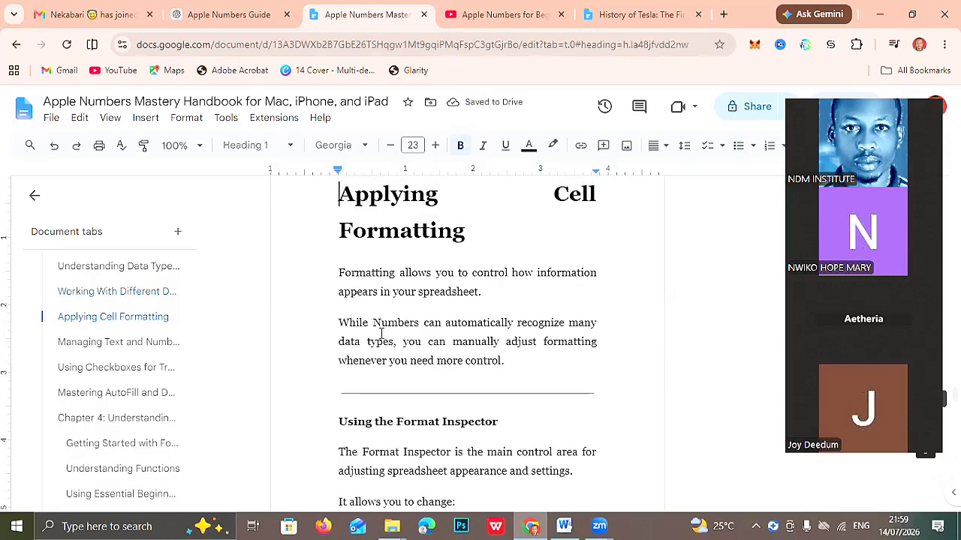
scroll(381, 333, "up", 3)
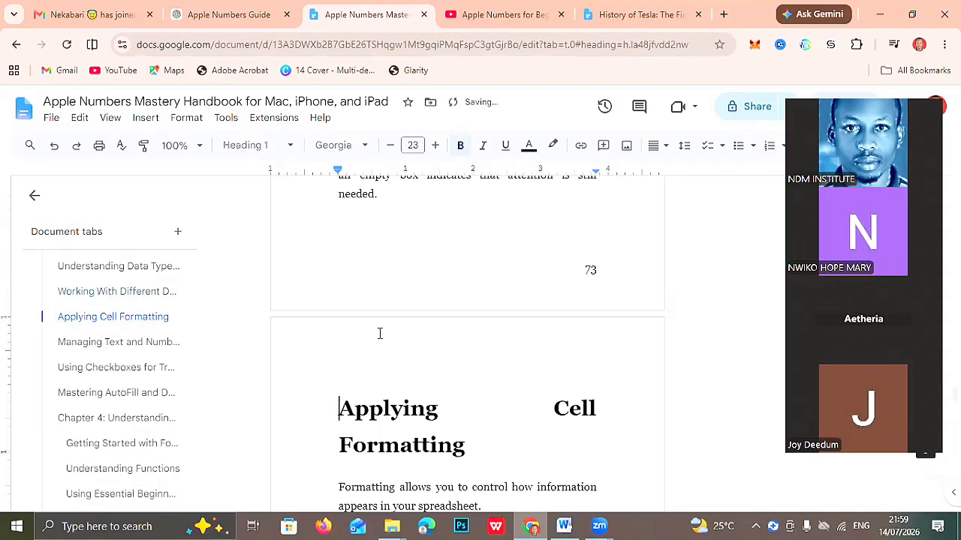
key("shift+Down")
key("shift+Down")
left_click(412, 145)
type("12")
key("Return")
Delete the horizontal divider line above the subheading "Using the Format Inspector".
key("Left")
key("Down")
key("Down")
key("Down")
key("Down")
key("Down")
key("Down")
key("Down")
key("Down")
key("Down")
key("Down")
key("Down")
key("Down")
key("Down")
key("Down")
key("Down")
key("Down")
key("Down")
key("Down")
key("Down")
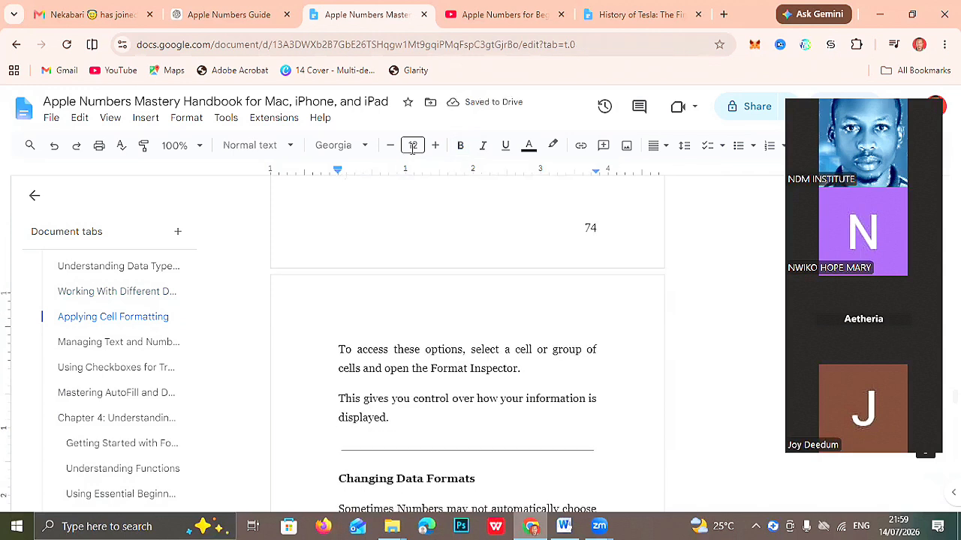
key("Up")
key("Up")
key("Up")
key("Up")
key("Up")
key("Up")
key("Up")
key("Up")
key("Up")
key("Up")
key("Up")
key("Up")
key("Down")
key("BackSpace")
Delete the horizontal divider line and its empty line above the subheading "Changing Data Formats".
key("Down")
key("Down")
key("Down")
key("Down")
key("Down")
key("Down")
key("Down")
key("Down")
key("Down")
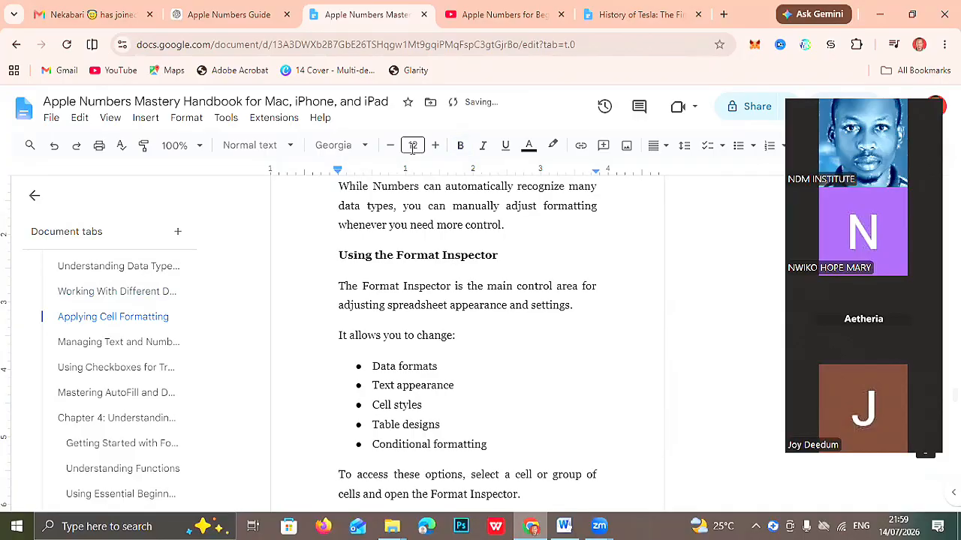
key("Down")
key("Down")
key("Down")
key("Down")
key("BackSpace")
key("Delete")
Delete the horizontal divider line and its empty line above the subheading "Applying Currency Settings".
key("Down")
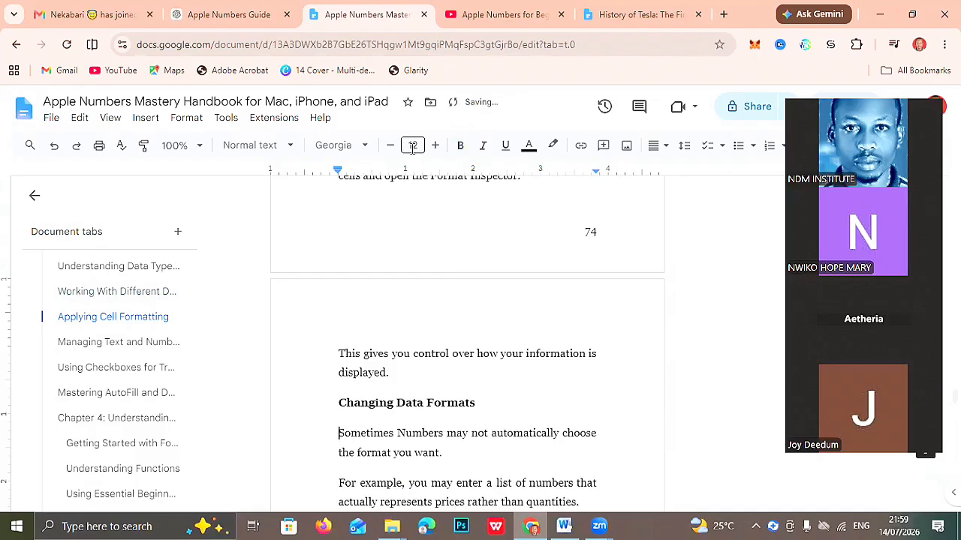
key("Down")
key("Down")
key("Down")
key("Down")
key("Down")
key("Down")
key("Down")
key("Down")
key("Down")
key("Down")
key("Down")
key("Down")
key("Up")
key("Up")
key("Up")
key("BackSpace")
key("Delete")
Delete the horizontal divider line between the currency formatting example and the subheading "Adjusting Decimal Values".
key("Down")
key("Down")
key("Down")
key("Down")
key("Down")
key("Down")
key("Down")
key("Down")
key("Down")
key("Down")
key("Down")
key("Down")
key("Down")
key("Down")
key("Down")
key("Down")
key("Down")
key("Down")
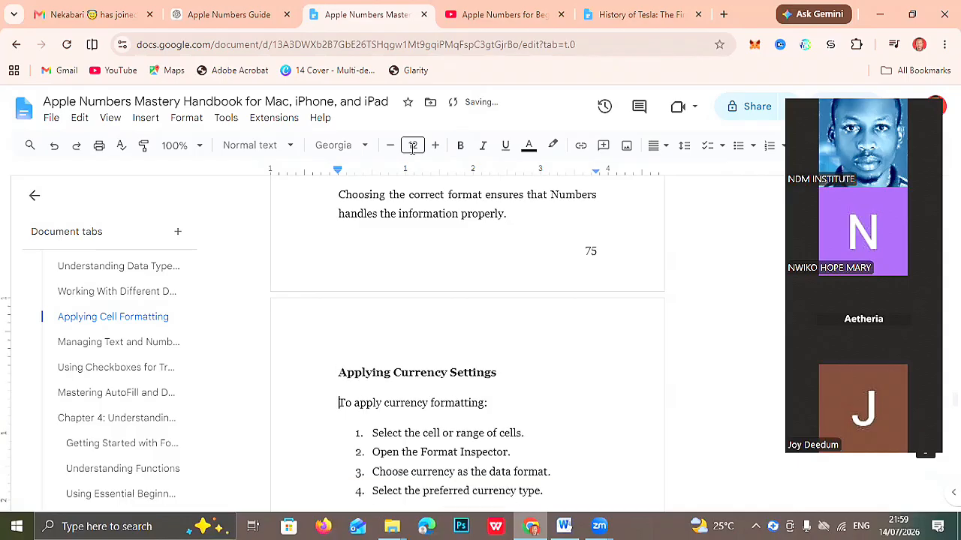
key("Up")
key("Up")
key("Up")
key("Up")
key("Up")
key("Up")
key("Up")
key("Up")
key("Up")
key("Up")
key("Up")
key("Up")
key("Up")
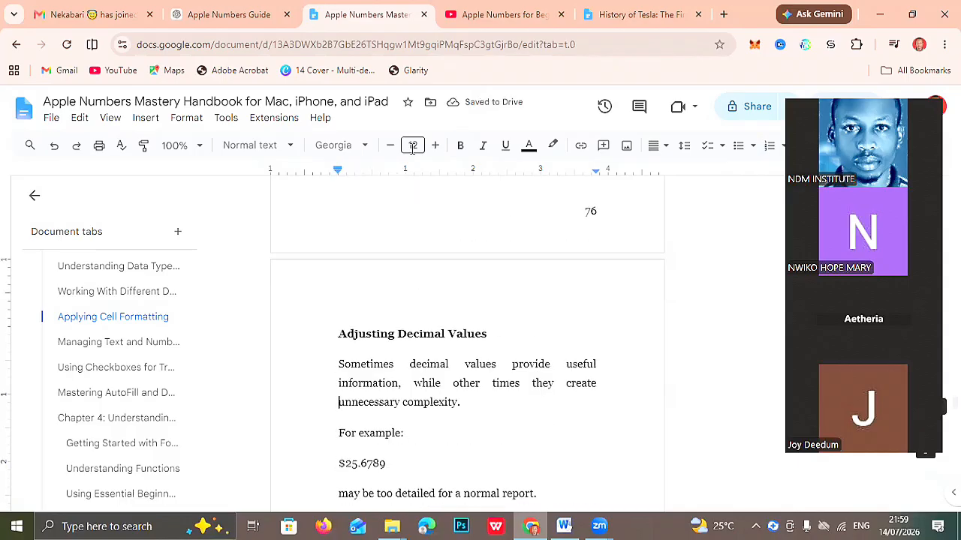
key("Down")
key("Down")
key("Down")
key("Down")
key("Down")
key("Down")
key("Down")
key("Down")
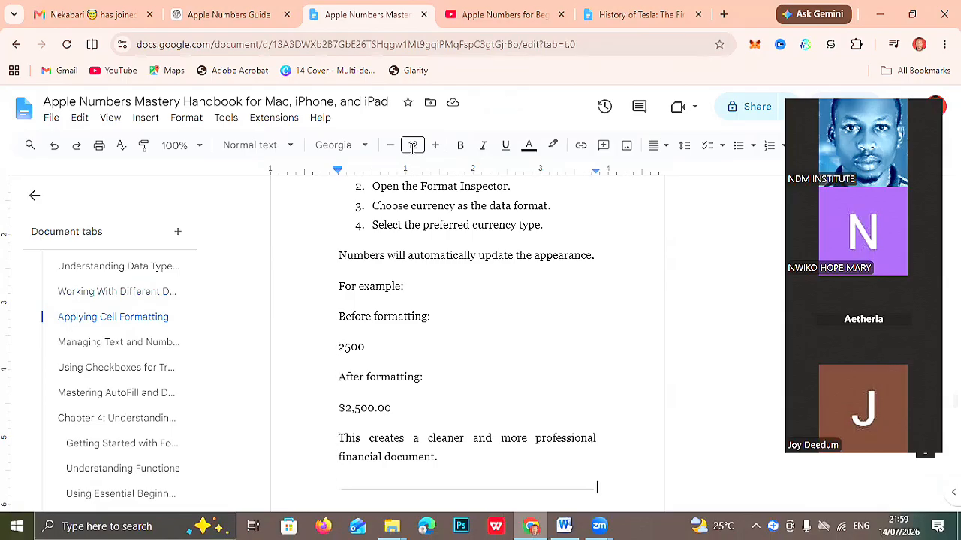
key("Delete")
Delete the horizontal divider line and its empty line above the subheading "Formatting Entire Columns".
key("Down")
key("Down")
key("Down")
key("Down")
key("Down")
key("Down")
key("Down")
key("Down")
key("Down")
key("Down")
key("Down")
key("Down")
key("Down")
key("Down")
key("Down")
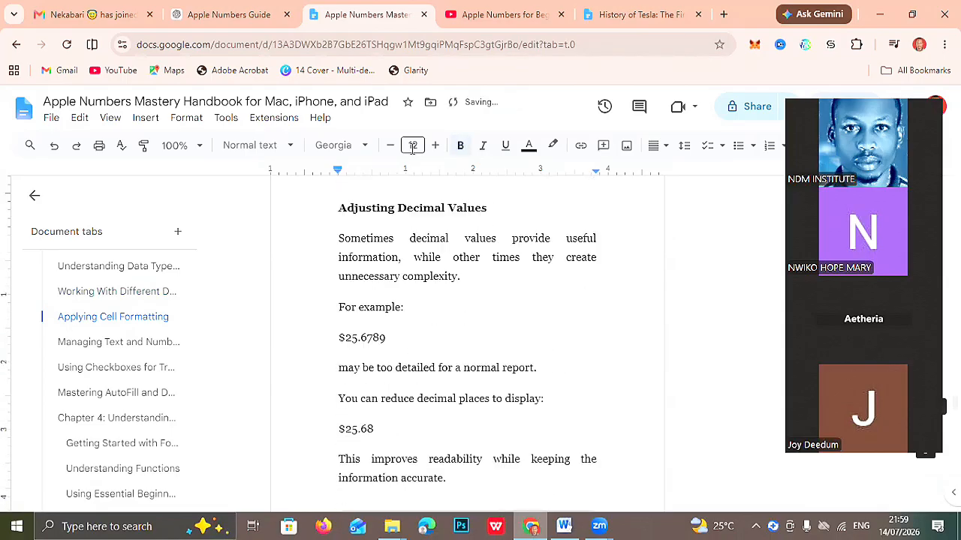
key("Up")
key("Up")
key("Up")
key("End")
key("BackSpace")
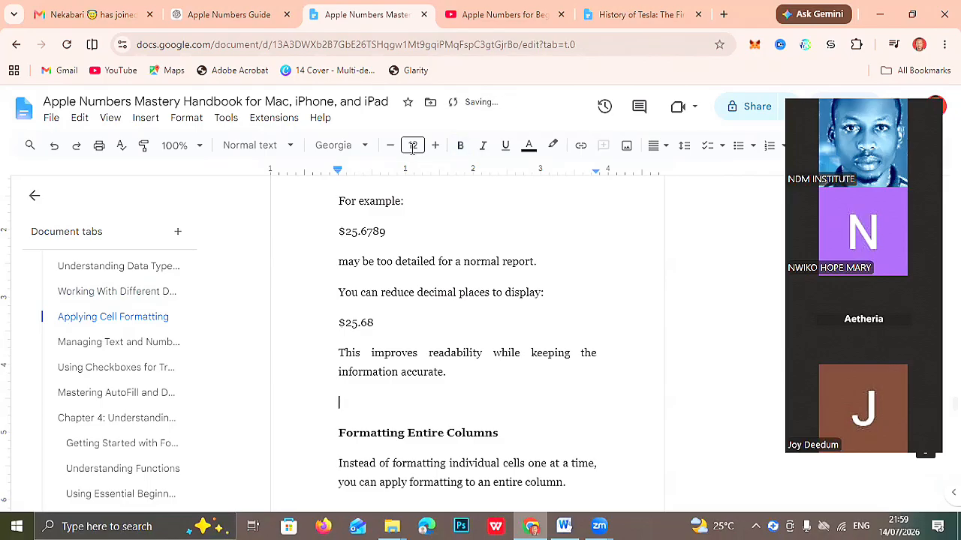
key("Delete")
Delete the horizontal divider line and its empty line above the heading "Managing Text and Number Appearance".
key("Down")
key("Down")
key("Down")
key("Down")
key("Down")
key("Down")
key("Down")
key("Down")
key("Down")
key("Down")
key("Down")
key("Down")
key("Down")
key("Down")
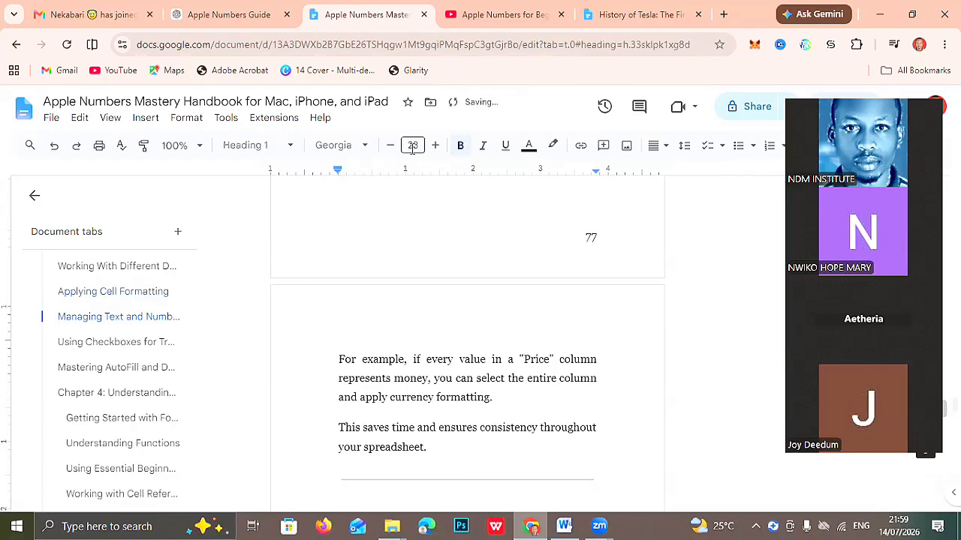
key("Up")
key("Up")
key("Up")
key("Up")
key("Up")
key("Up")
key("Up")
key("Up")
key("Up")
key("Up")
key("Up")
key("Down")
key("Down")
key("Down")
key("Down")
key("Down")
key("Down")
key("Down")
key("Down")
key("Down")
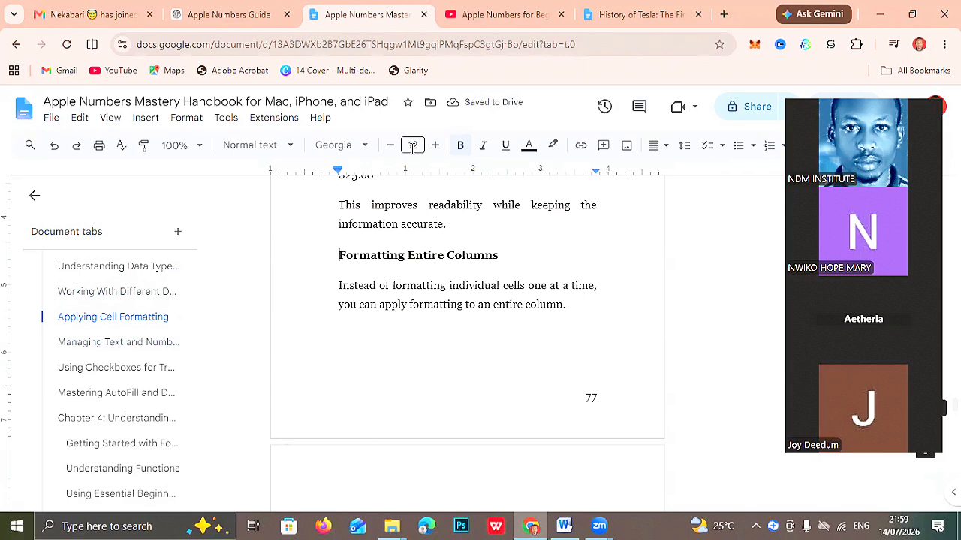
key("End")
key("BackSpace")
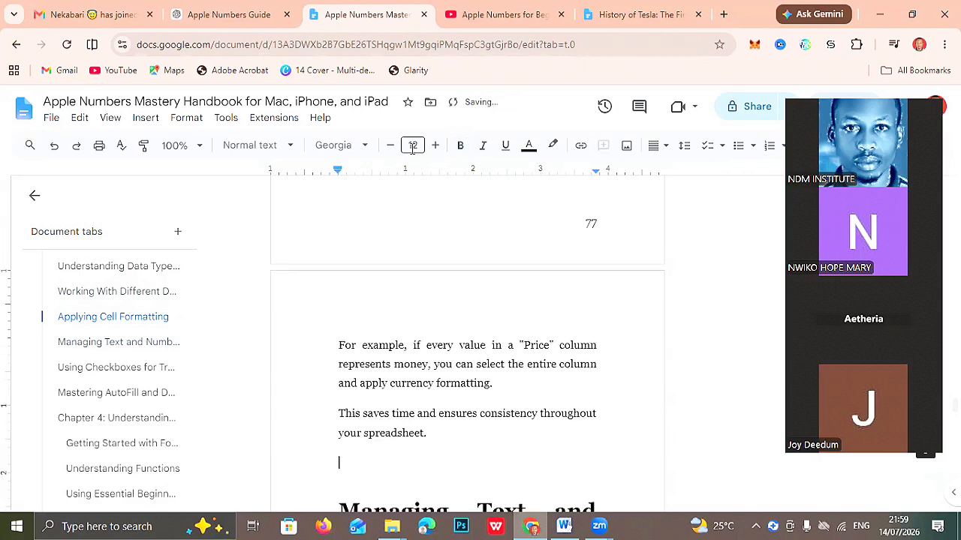
key("Delete")
Set the heading "Managing Text and Number Appearance" to font size 12.
key("shift+Down")
key("shift+Down")
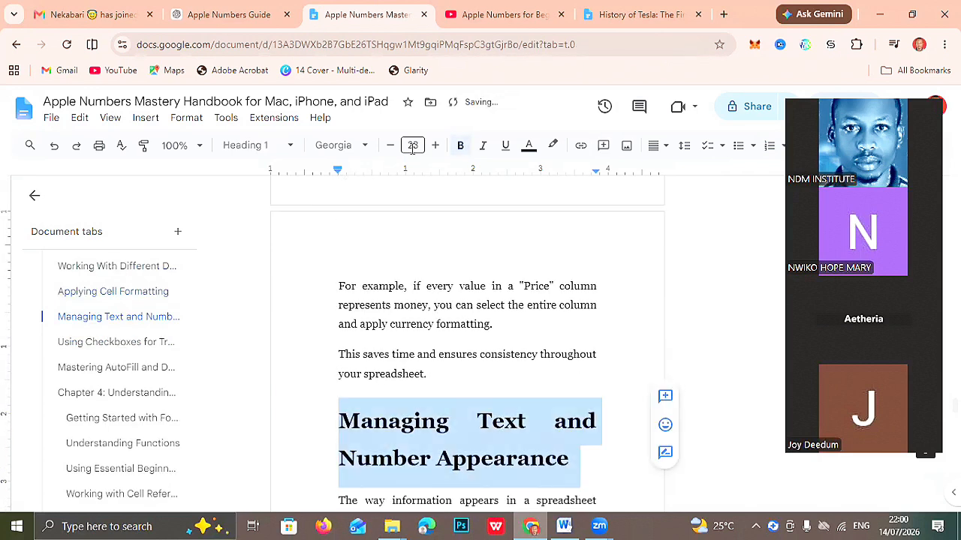
left_click(414, 145)
type("11")
key("Return")
Delete the horizontal divider line and its empty line after the introductory paragraphs of "Managing Text and Number Appearance".
key("Down")
key("Down")
key("Down")
key("Down")
key("Down")
key("Down")
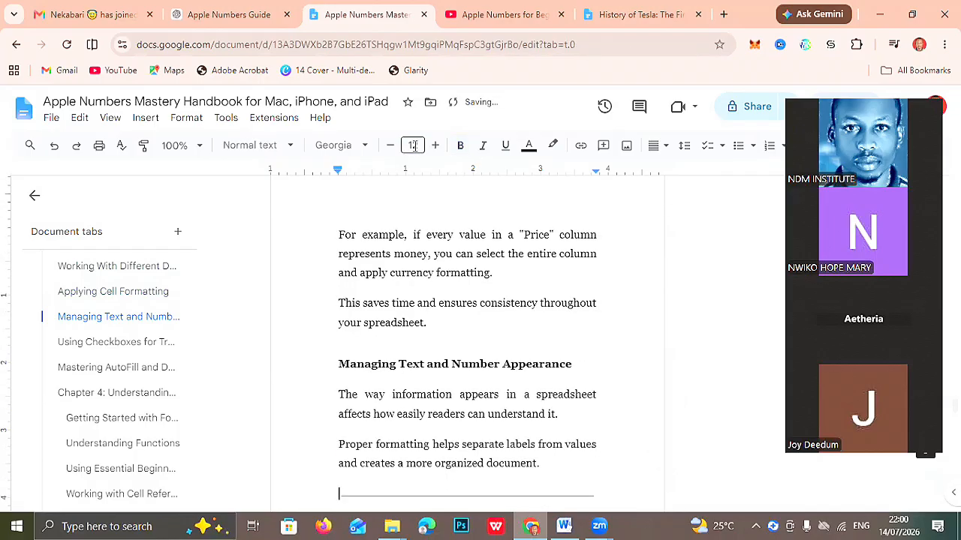
key("Up")
key("End")
key("BackSpace")
key("BackSpace")
Delete the horizontal divider line and its empty line above the subheading "Differences Between Text and Numerical Values".
key("Down")
key("Down")
key("Down")
key("Down")
key("Down")
key("Down")
key("Down")
key("Down")
key("Down")
key("Down")
key("Down")
key("Down")
key("Down")
key("Down")
key("Down")
key("Down")
key("Down")
key("Up")
key("Up")
key("Up")
key("Up")
key("Up")
key("Up")
key("Up")
key("Up")
key("Up")
key("Up")
key("Up")
key("Up")
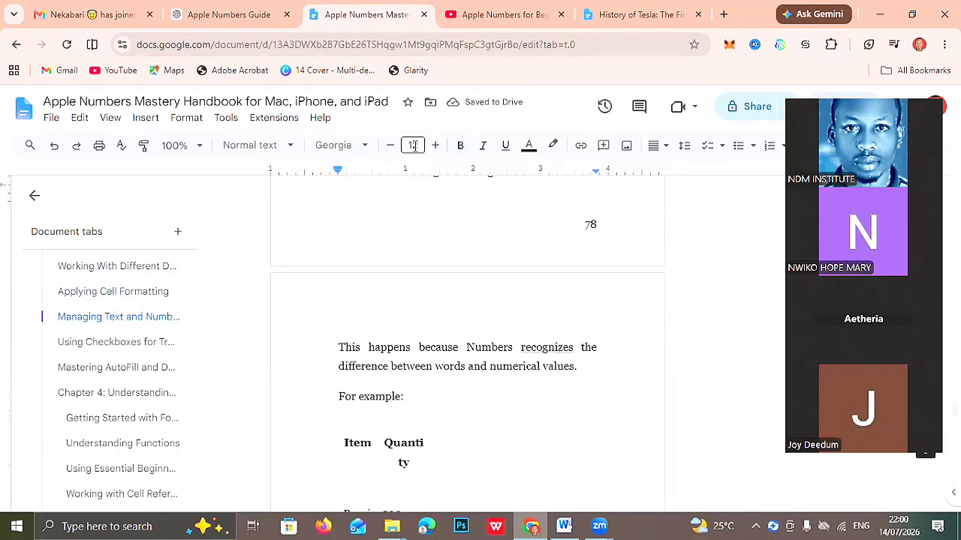
key("Up")
key("Up")
key("Up")
key("Up")
key("Down")
key("Down")
key("Down")
key("Down")
key("Down")
key("Down")
key("Down")
key("Down")
key("Down")
key("Down")
key("Down")
key("Down")
key("Down")
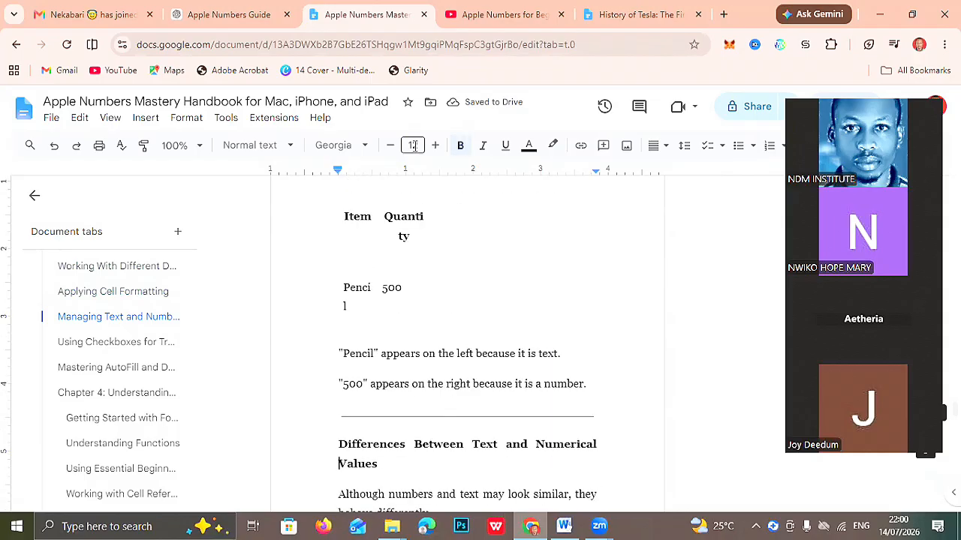
key("Up")
key("BackSpace")
Delete the horizontal divider line and its empty line above the subheading "Improving Spreadsheet Readability".
key("Down")
key("Down")
key("Down")
key("Down")
key("Down")
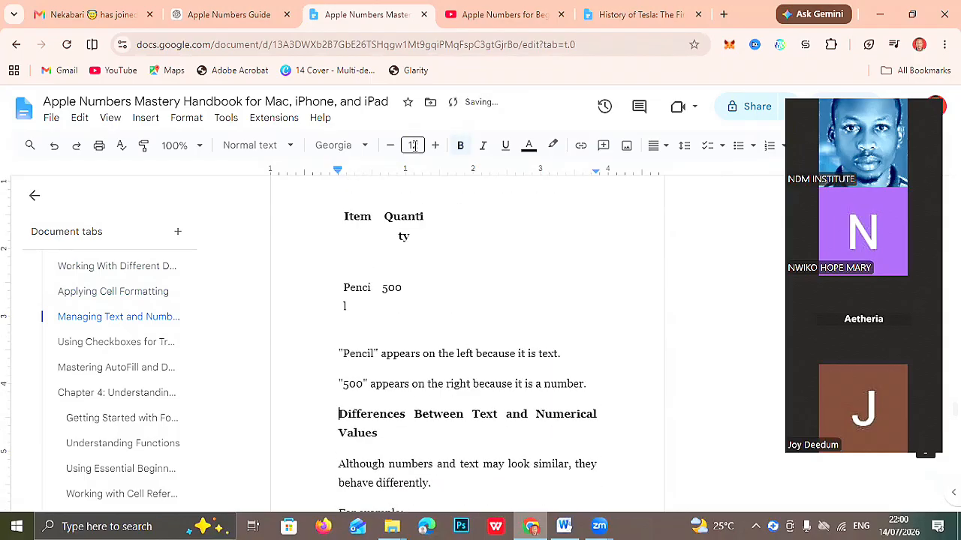
key("Down")
key("Down")
key("Down")
key("Down")
key("Down")
key("Down")
key("Down")
key("Down")
key("Down")
key("Down")
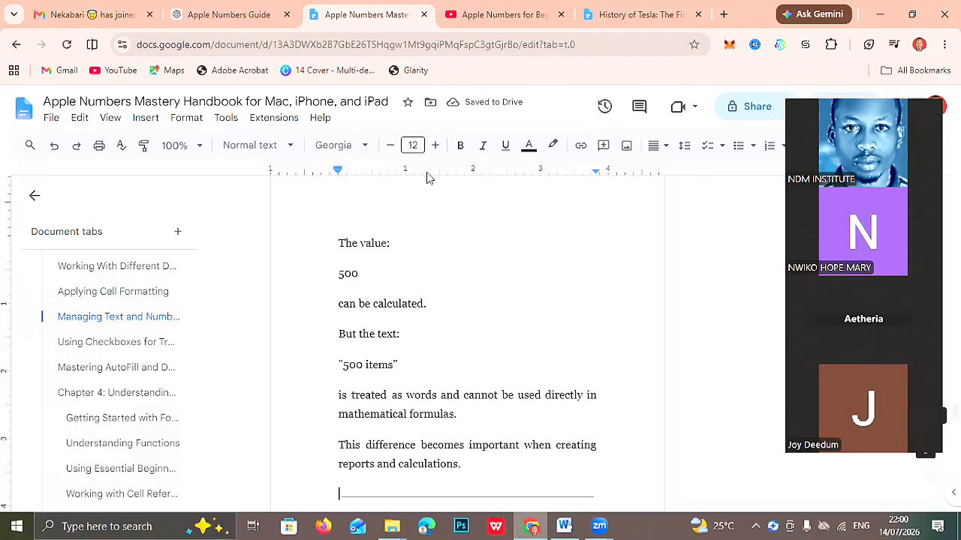
scroll(517, 251, "down", 1)
key("ctrl+z")
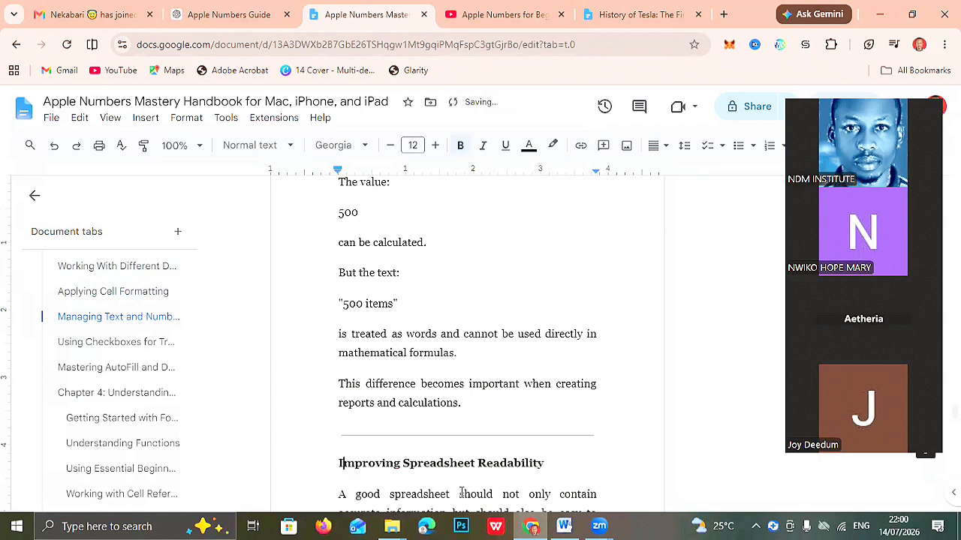
key("ctrl+z")
key("BackSpace")
key("Right")
key("Down")
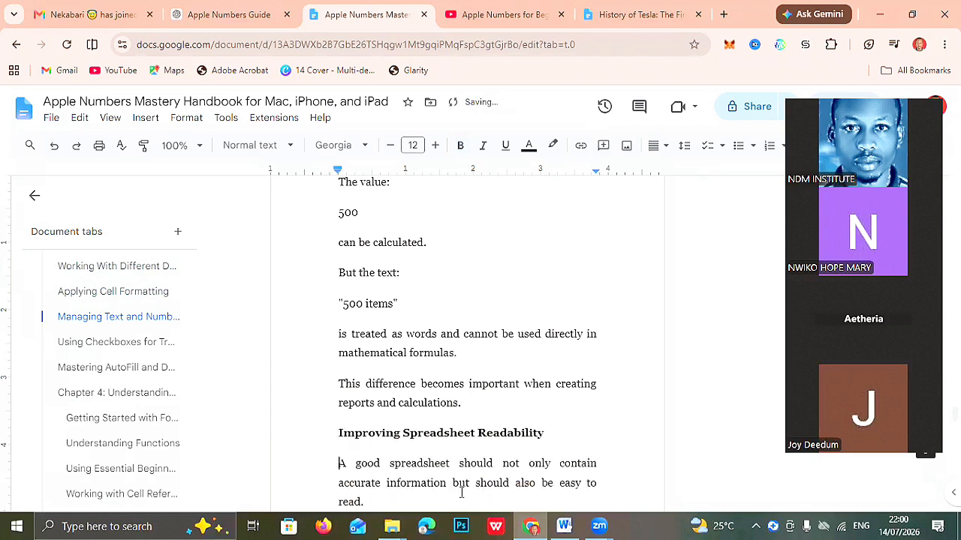
Delete the horizontal divider line and its empty line above the heading "Using Checkboxes for Tracking Tasks".
scroll(462, 493, "down", 11)
scroll(461, 493, "up", 1)
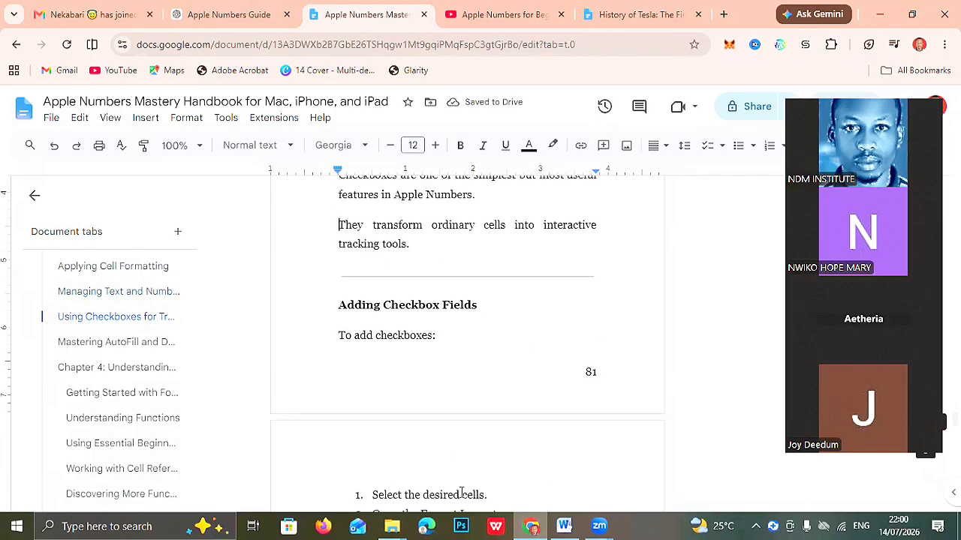
key("Up")
key("Up")
key("Up")
key("Up")
key("Up")
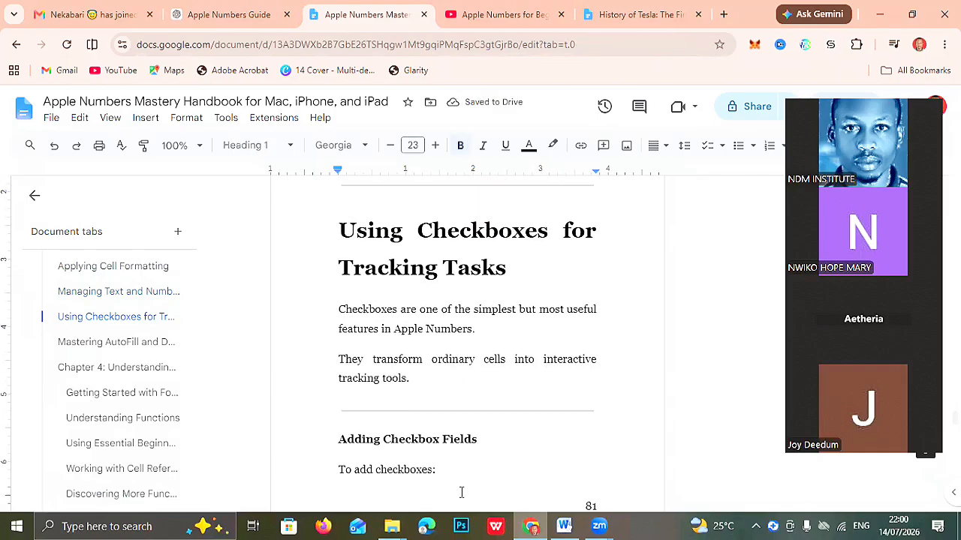
key("Down")
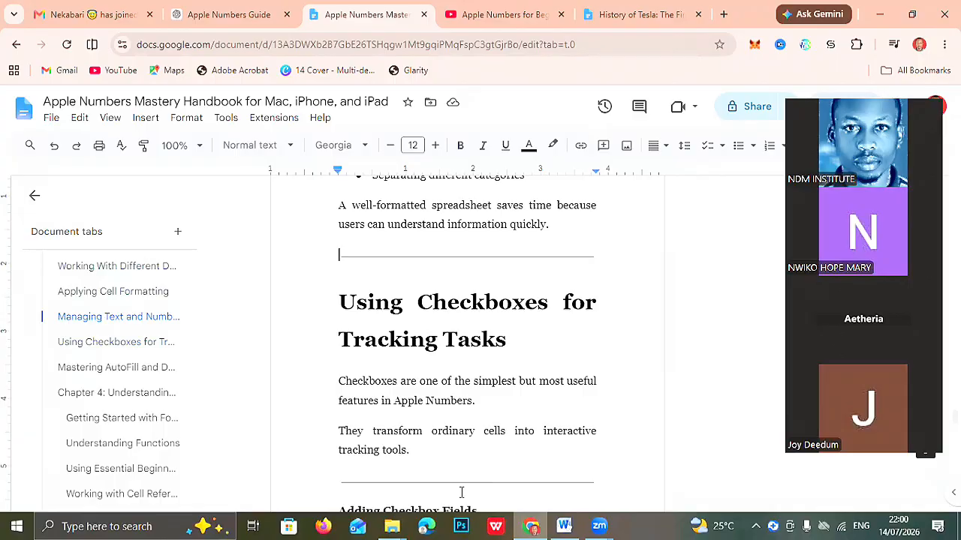
key("BackSpace")
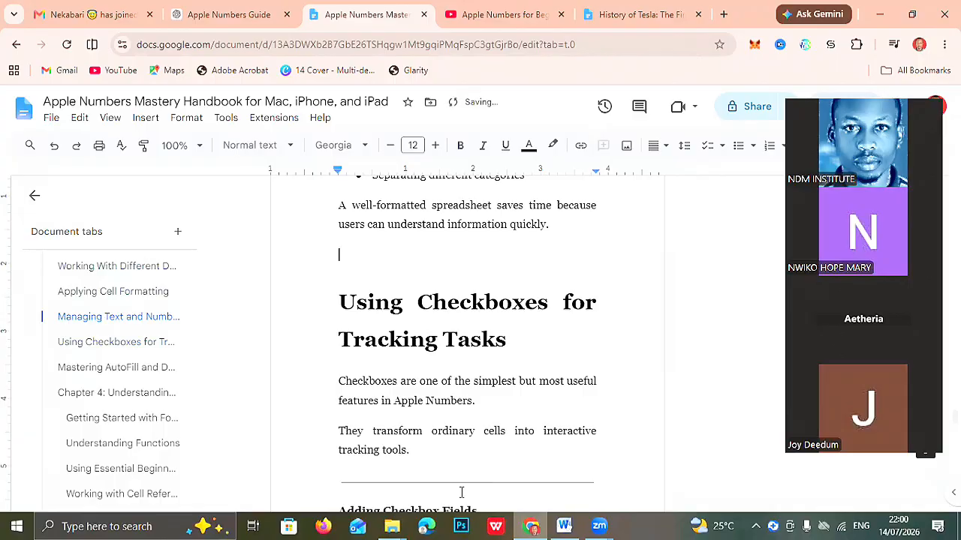
key("BackSpace")
Set the heading "Using Checkboxes for Tracking Tasks" to font size 12 and delete the divider line above "Adding Checkbox Fields".
triple_click(385, 273)
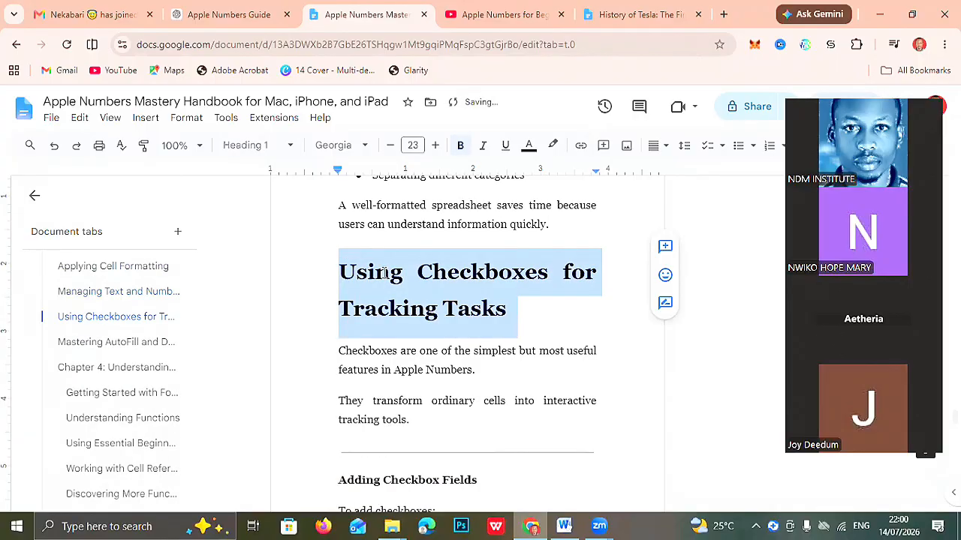
left_click(412, 146)
type("1")
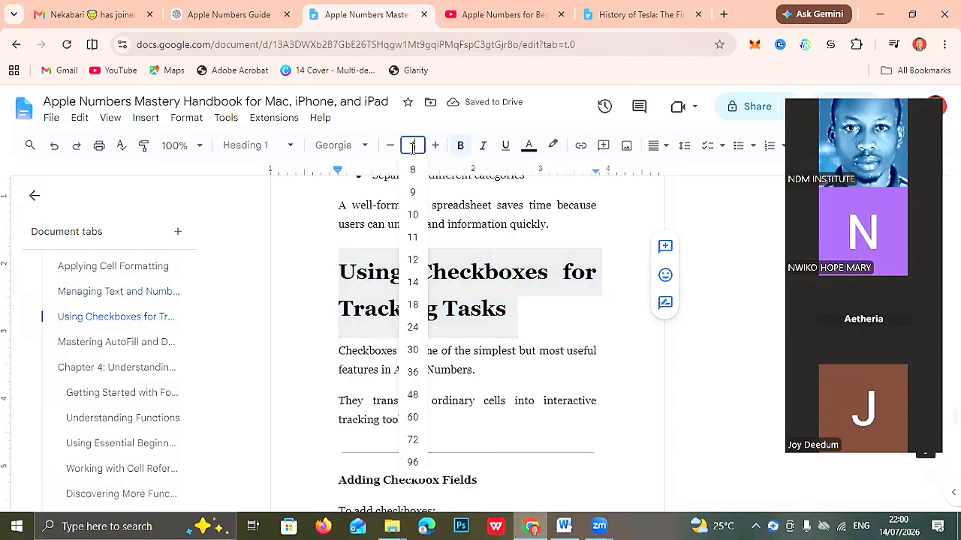
type("2")
key("Return")
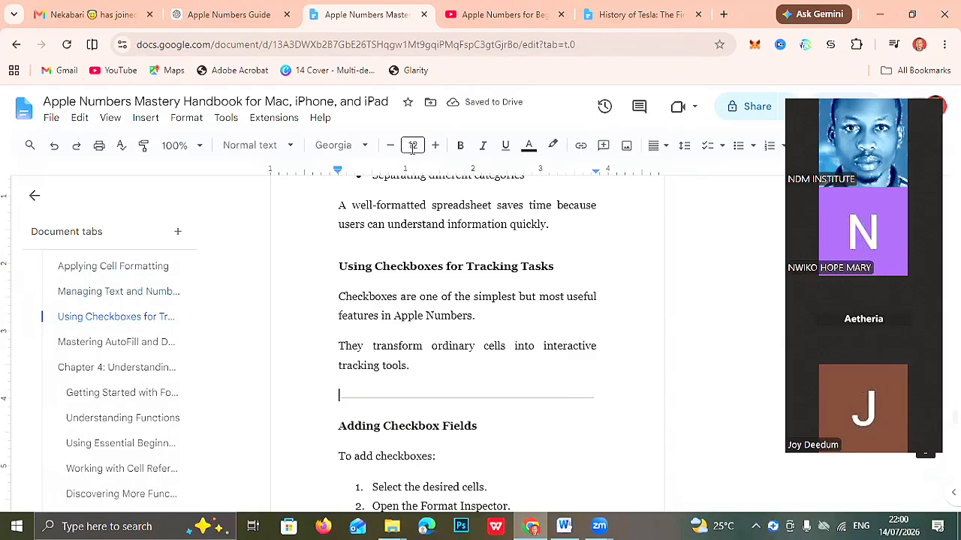
key("BackSpace")
Delete the horizontal divider line and its empty line above the subheading "Creating Tracking Systems".
key("Down")
key("Down")
key("Down")
key("Down")
key("Down")
key("Down")
key("Down")
key("Down")
key("Down")
key("Down")
key("Down")
key("Down")
key("Down")
key("Down")
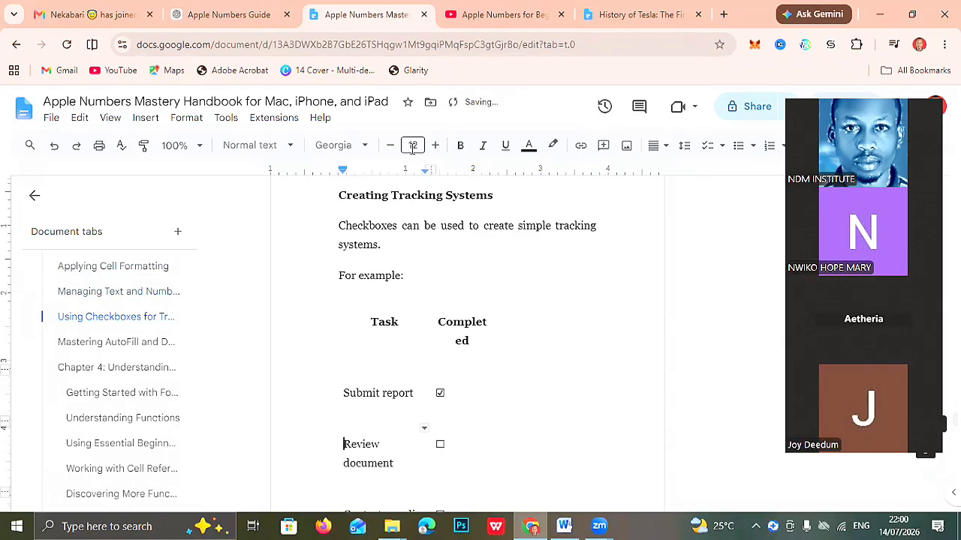
key("Up")
key("Up")
key("Up")
key("Up")
key("Up")
key("Up")
key("Up")
key("Up")
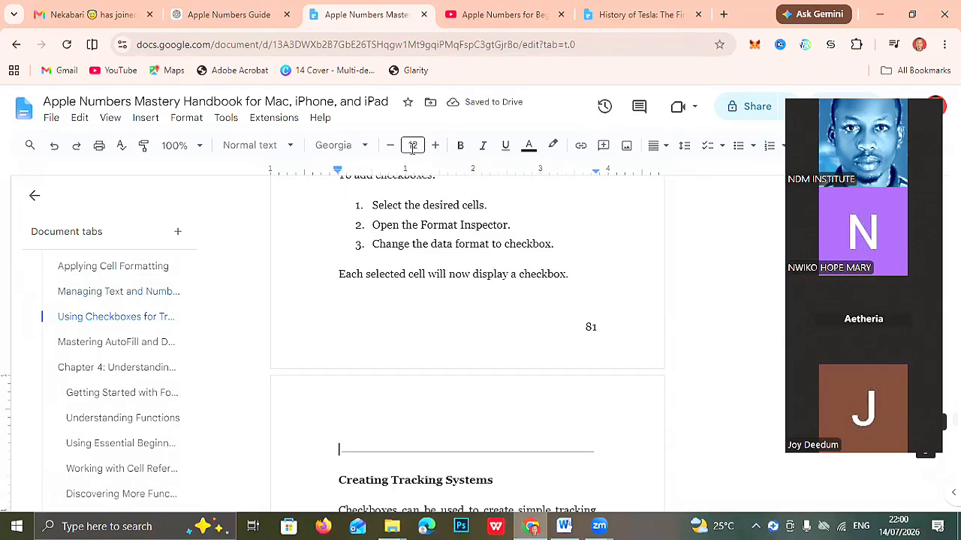
key("BackSpace")
Delete the divider line above the subheading "Using Checkboxes for Inventory and Project Management", after the task tracking table.
key("Down")
key("Down")
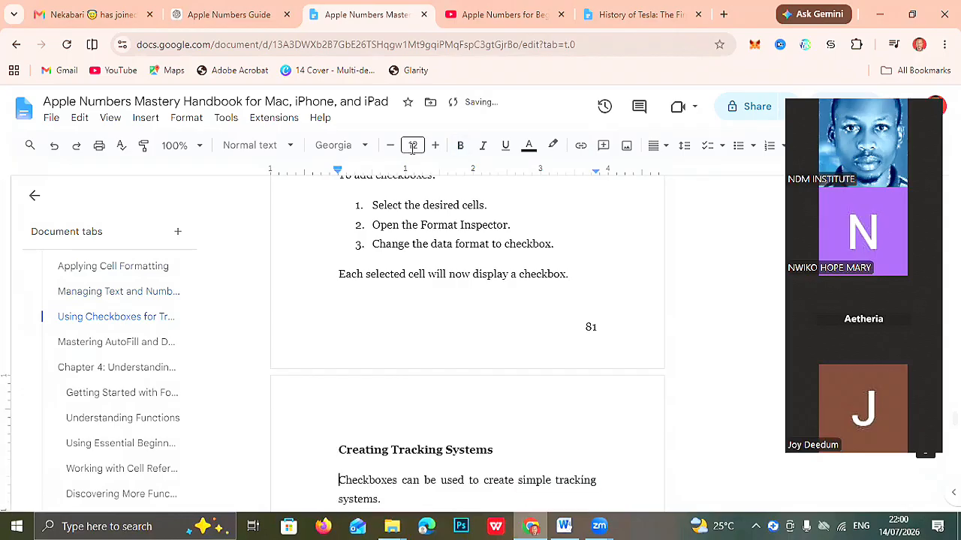
key("Down")
key("Down")
key("Down")
key("Down")
key("Down")
key("Down")
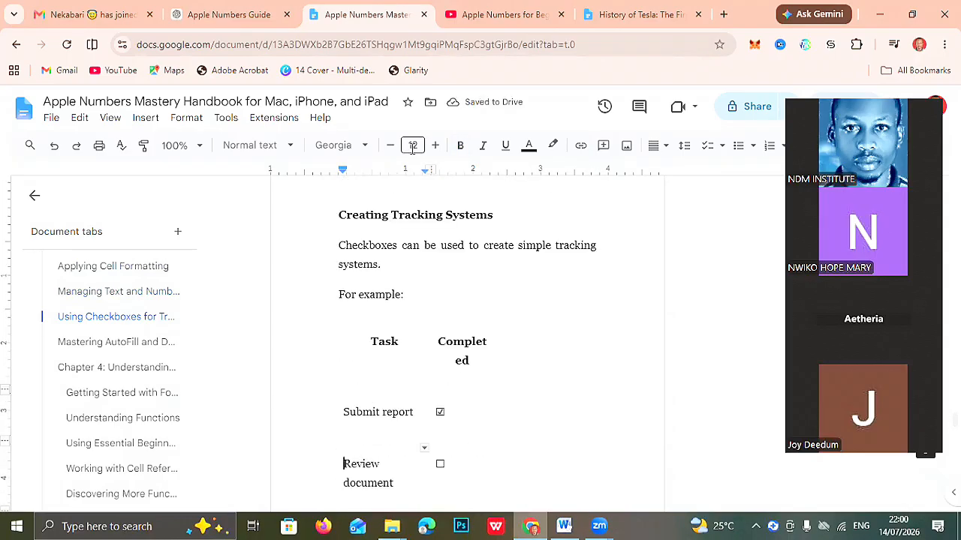
key("Down")
key("Down")
key("Down")
key("Down")
key("Down")
key("Down")
key("Up")
key("Up")
key("Down")
key("Right")
key("BackSpace")
Delete the horizontal divider line and its empty line above the heading "Mastering AutoFill and Data Patterns".
key("Down")
key("Down")
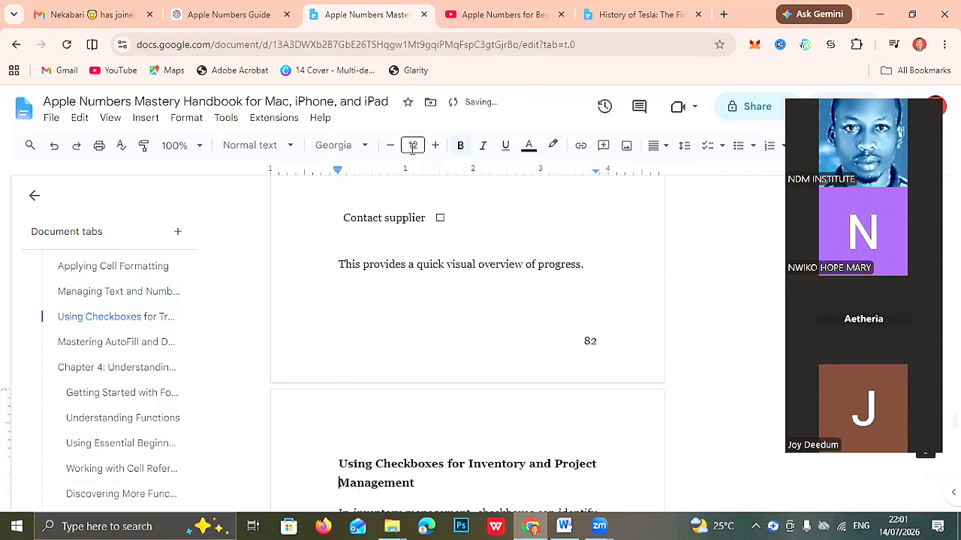
key("Down")
key("Down")
key("Down")
key("Down")
key("Down")
key("Down")
key("Down")
key("Down")
key("Down")
key("Down")
key("Down")
key("Down")
key("Down")
key("Down")
key("Down")
key("Down")
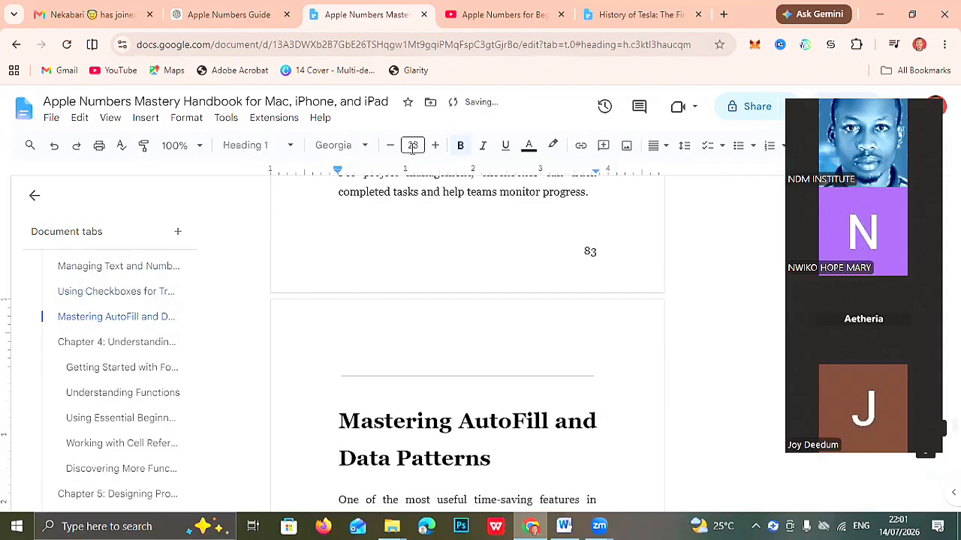
key("Up")
key("Up")
key("Right")
key("BackSpace")
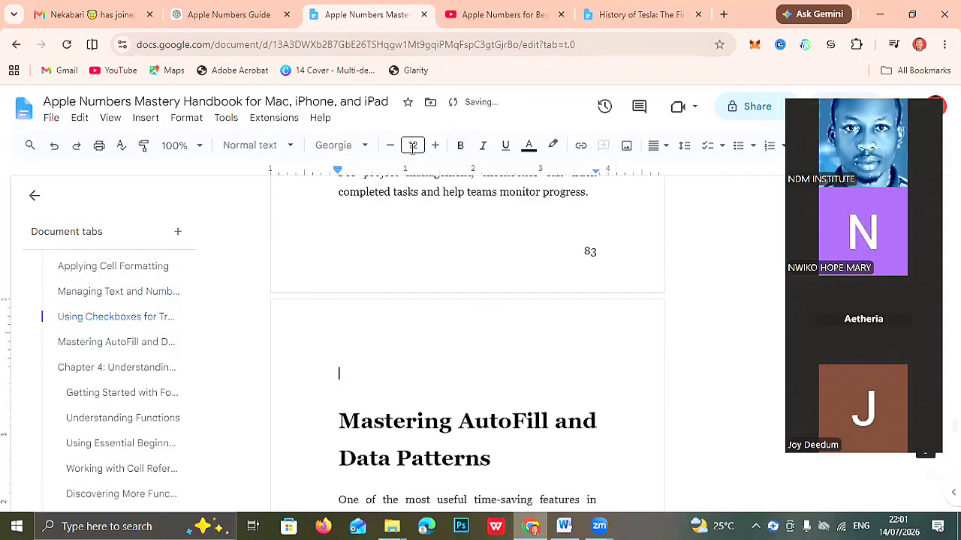
key("BackSpace")
Set the heading "Mastering AutoFill and Data Patterns" to font size 12.
key("Right")
key("shift+Down")
key("shift+Down")
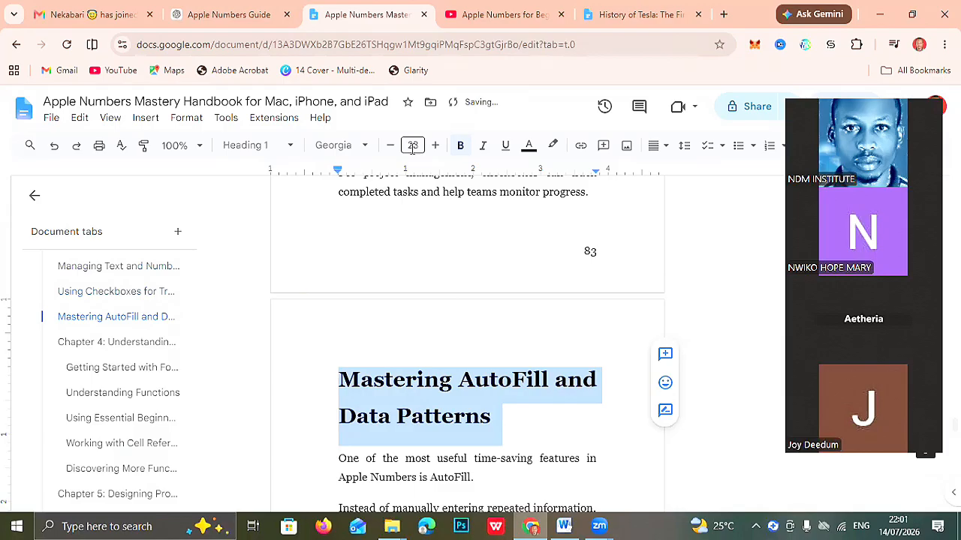
left_click(412, 146)
type("12")
key("Return")
key("Right")
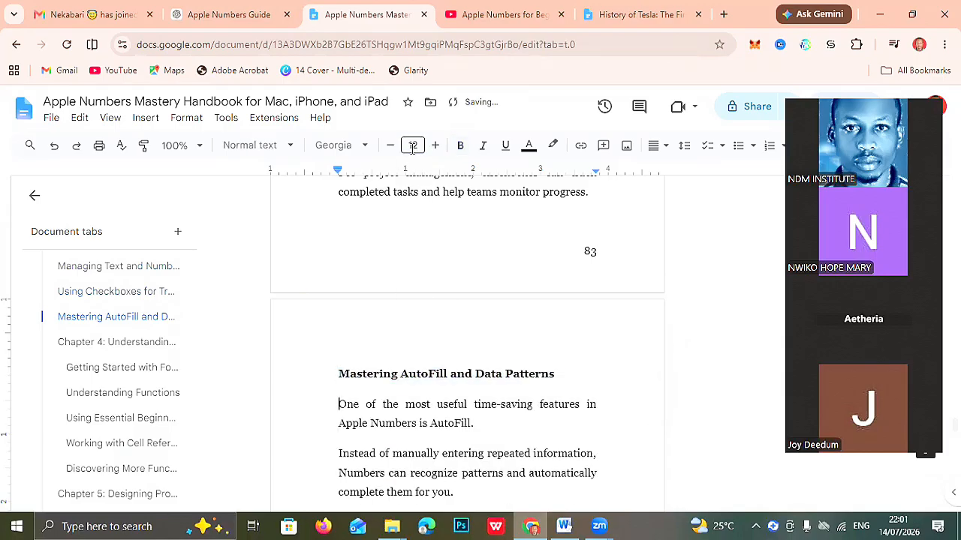
Delete the horizontal divider line and its empty line above the subheading "Understanding the AutoFill Handle".
key("Down")
key("Down")
key("Down")
key("Down")
key("Down")
key("Down")
key("Down")
key("Down")
key("Down")
key("Down")
key("Down")
key("Down")
key("Down")
key("Down")
key("Down")
key("Down")
key("Down")
key("Down")
key("Down")
key("Down")
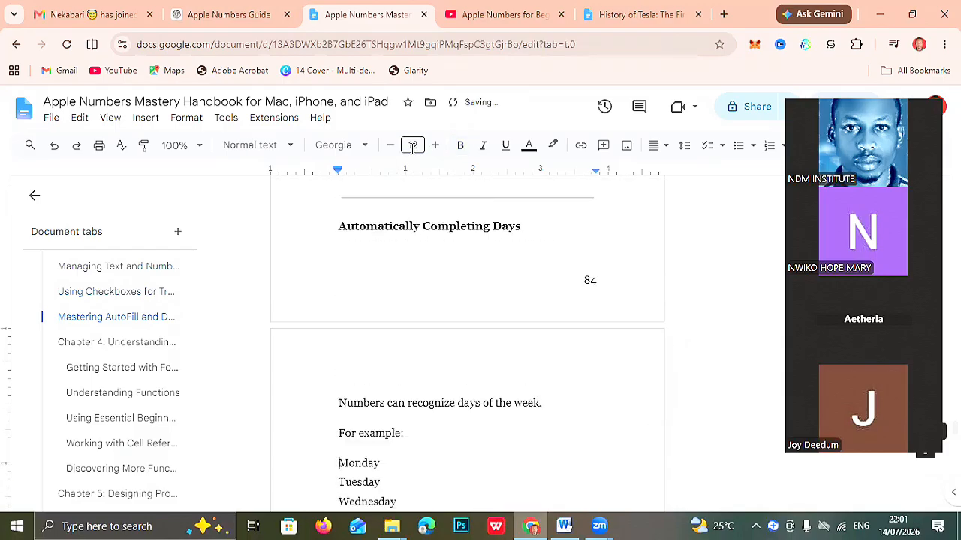
key("Up")
key("Up")
key("Up")
key("Up")
key("Up")
key("Up")
key("Up")
key("Up")
key("Up")
key("Up")
key("Up")
key("Up")
key("Up")
key("Up")
key("Up")
key("Up")
key("Up")
key("Up")
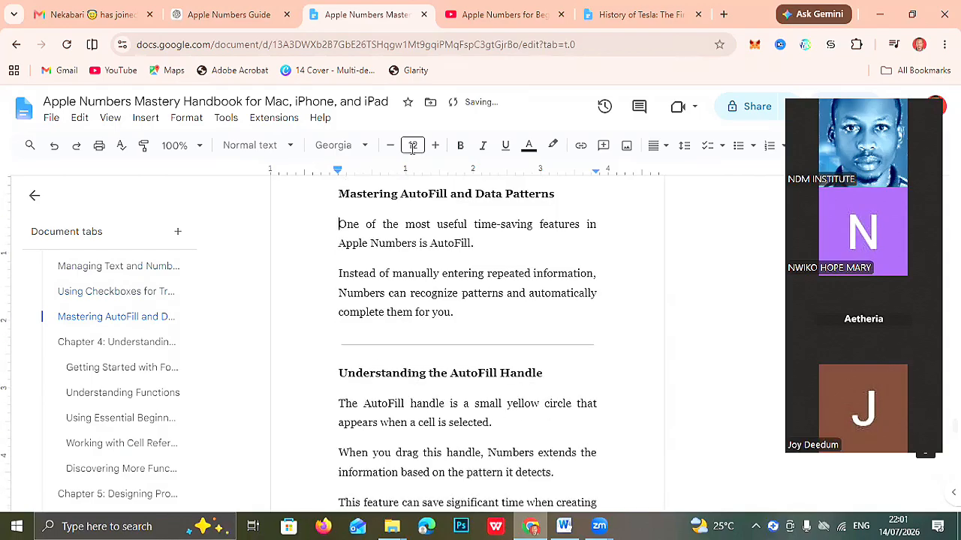
key("Down")
key("Down")
key("Down")
key("BackSpace")
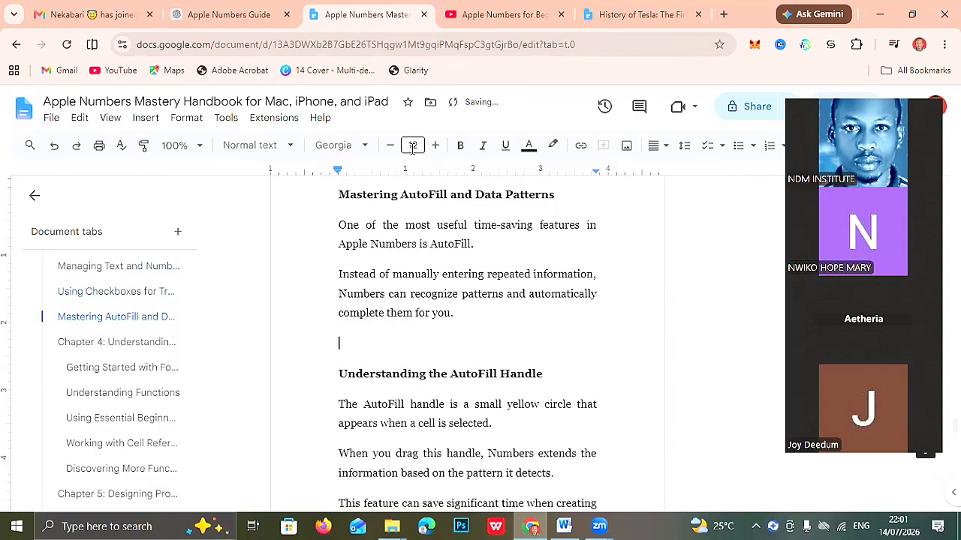
key("BackSpace")
Delete the horizontal divider line and its empty line above the subheading "Automatically Completing Days".
key("Down")
key("Down")
key("Down")
key("Down")
key("Down")
key("Down")
key("Down")
key("Down")
key("Down")
key("Down")
key("Down")
key("Down")
key("Down")
key("Down")
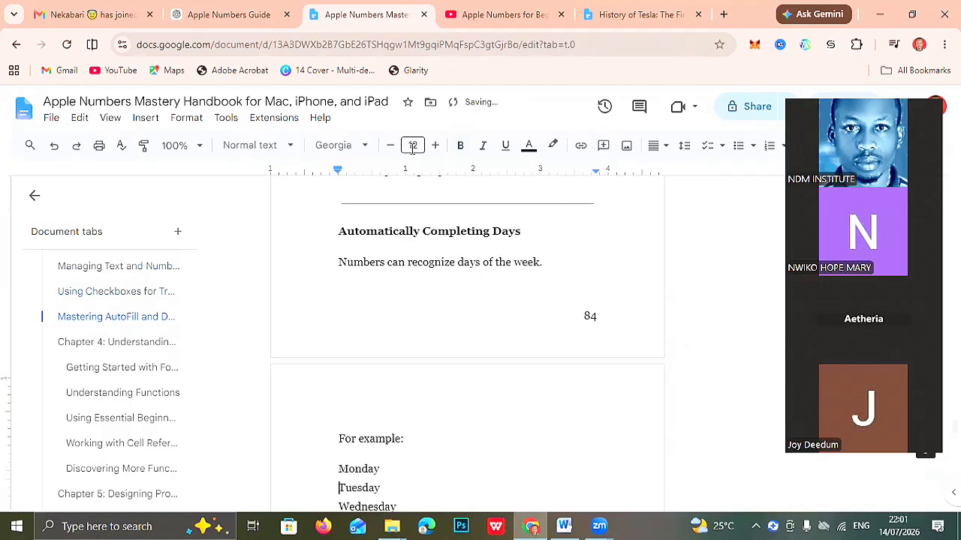
key("Up")
key("Up")
key("Up")
key("Up")
key("Up")
key("Up")
key("Up")
key("Up")
key("Up")
key("Up")
key("Down")
key("Down")
key("Down")
key("End")
key("BackSpace")
Insert blank lines above the subheading "Automatically Completing Days" to push it onto the next page with its text.
key("Down")
key("Return")
key("Return")
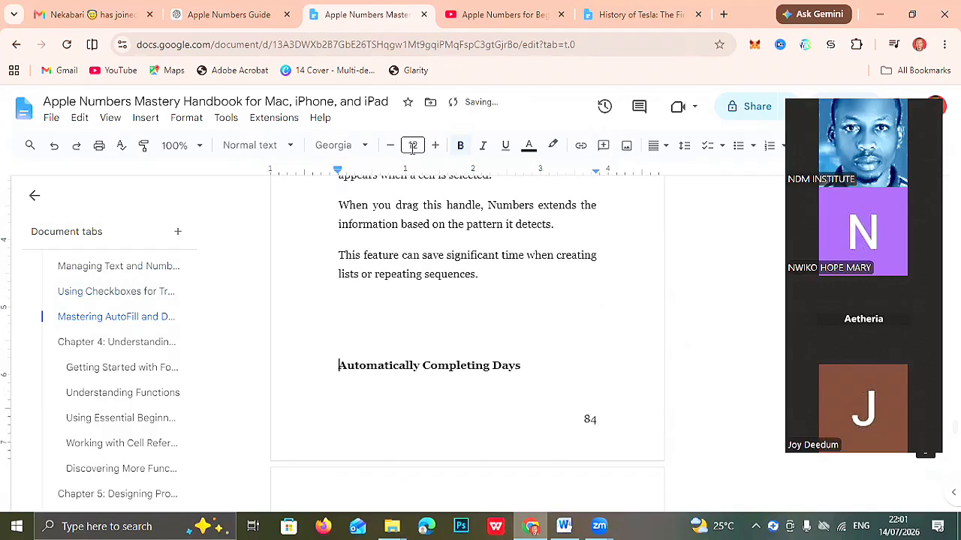
Delete the horizontal divider line above the subheading "Automatically Completing Months".
key("Down")
key("Down")
key("Down")
key("Down")
key("Down")
key("Down")
key("Down")
key("Down")
key("Down")
key("Down")
key("Down")
key("Down")
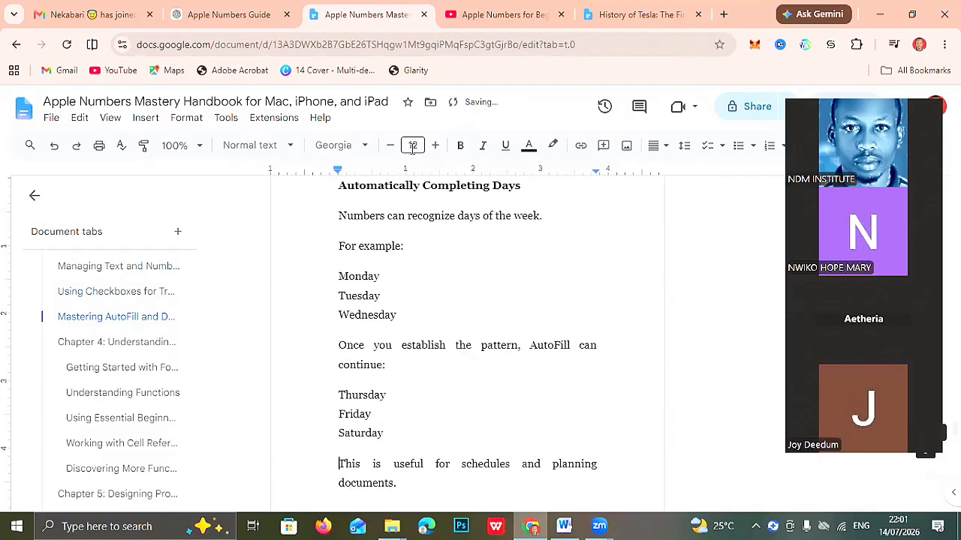
key("Down")
key("Down")
key("Down")
key("Up")
key("Up")
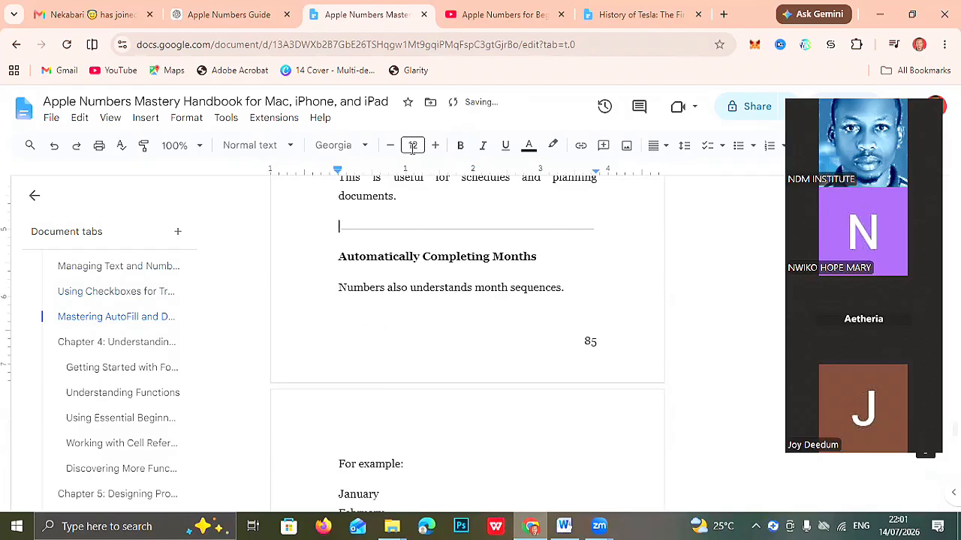
key("BackSpace")
key("Right")
Delete the horizontal divider line and its empty line above the subheading "Automatically Completing Dates".
key("Down")
key("Down")
key("Down")
key("Down")
key("Down")
key("Down")
key("Down")
key("Down")
key("Down")
key("Down")
key("Down")
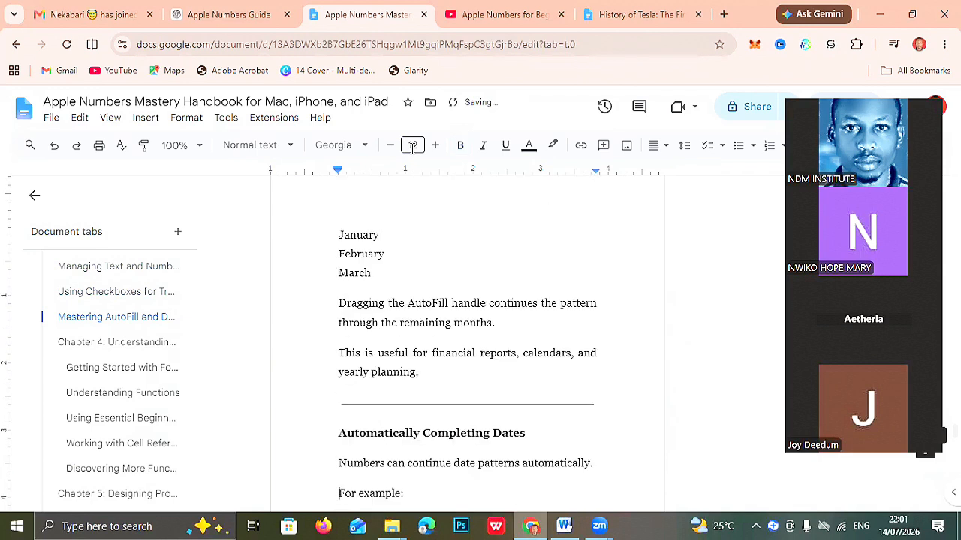
key("Up")
key("Right")
key("BackSpace")
key("Delete")
Delete the horizontal divider line and its empty line above the subheading "Automatically Completing Times".
key("Down")
key("Down")
key("Down")
key("Down")
key("Down")
key("Down")
key("Down")
key("Down")
key("Down")
key("Down")
key("Down")
key("Down")
key("Down")
key("Down")
key("Down")
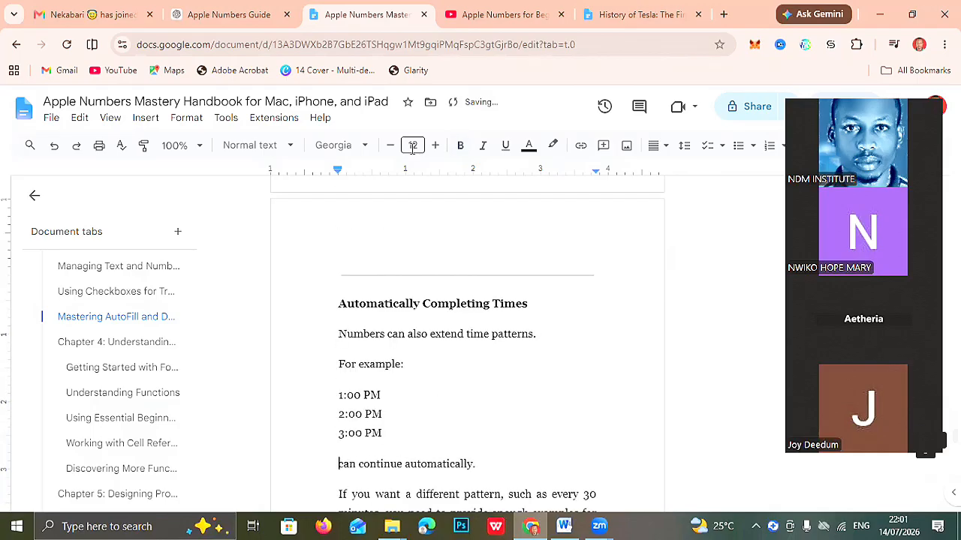
key("Up")
key("Up")
key("Up")
key("Up")
key("Up")
key("Up")
key("Up")
key("Up")
key("Up")
key("Up")
key("Up")
key("Up")
key("Up")
key("Up")
key("Up")
key("Down")
key("Down")
key("Down")
key("Down")
key("Down")
key("Down")
key("Down")
key("Down")
key("Down")
key("Down")
key("Down")
key("Down")
key("Down")
key("Up")
key("Up")
key("Up")
key("Up")
key("Up")
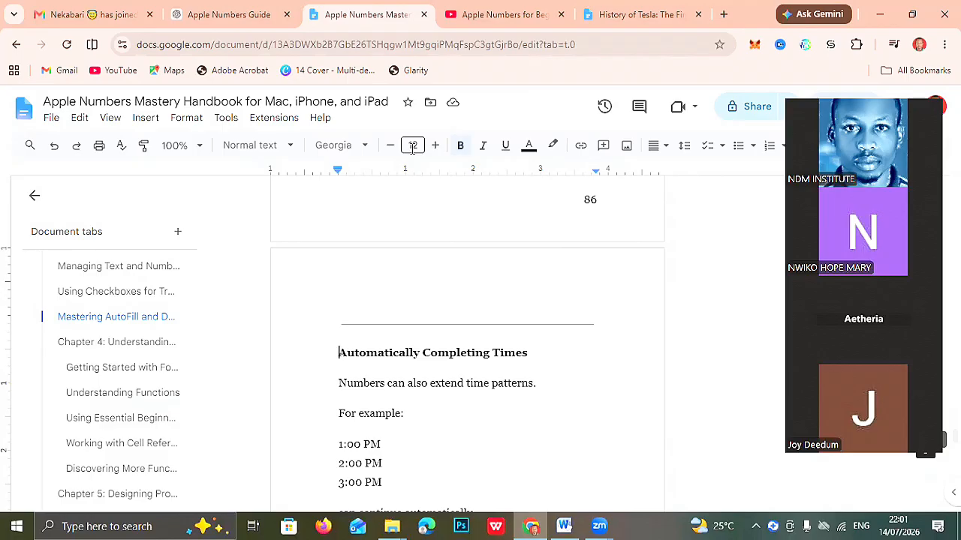
key("Delete")
key("BackSpace")
key("Right")
Delete the horizontal divider line after the 30-minute intervals paragraph, before the subheading "Automatically Completing Number Sequences".
key("Down")
key("Down")
key("Down")
key("Down")
key("Down")
key("Down")
key("Down")
key("Down")
key("Down")
key("Down")
key("Down")
key("Down")
key("Down")
key("Down")
key("Down")
key("Down")
key("Down")
key("Down")
key("Down")
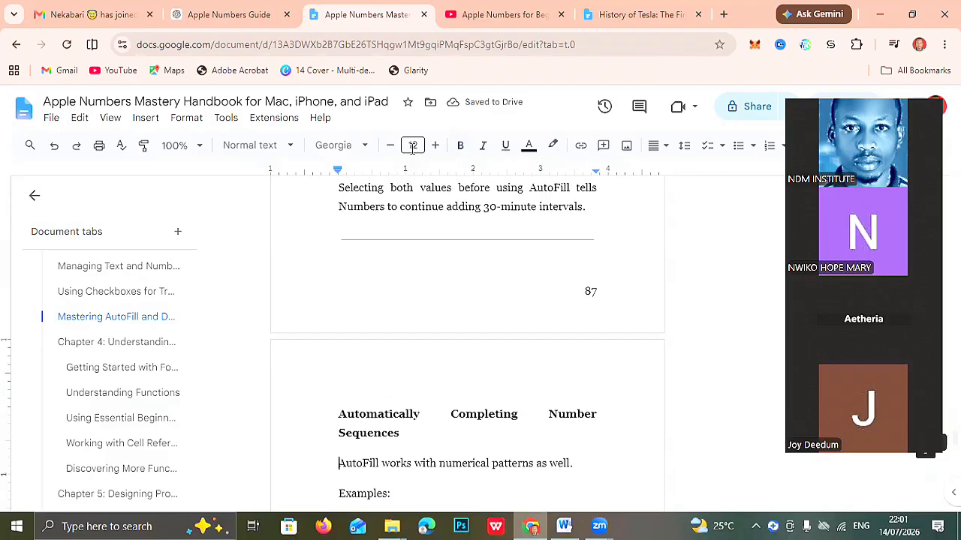
key("Up")
key("Up")
key("Up")
key("Up")
key("Up")
key("Up")
key("Down")
key("Right")
key("BackSpace")
Check the layout of the "Automatically Completing Number Sequences" section down to the subheading "Creating Custom Patterns".
key("Down")
key("Down")
key("Down")
key("Down")
key("Down")
key("Down")
key("Down")
key("Down")
key("Down")
key("Down")
key("Down")
key("Down")
key("Down")
key("Down")
key("Down")
key("Down")
key("Down")
key("Down")
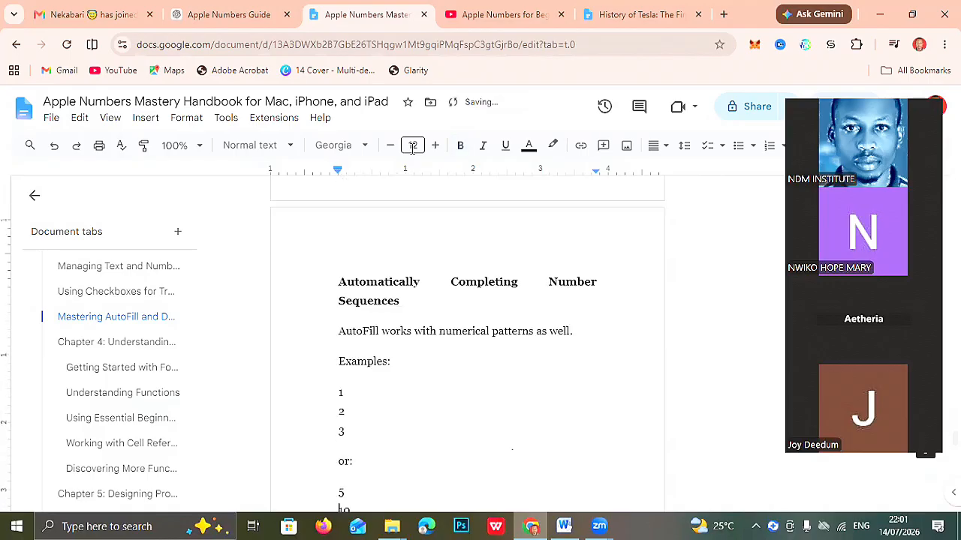
key("Up")
key("Up")
key("Up")
key("Up")
key("Up")
key("Up")
key("Up")
key("Up")
key("Up")
key("Up")
key("Up")
key("Up")
key("Up")
key("Up")
key("Up")
key("Up")
key("Up")
key("Up")
key("Up")
key("Up")
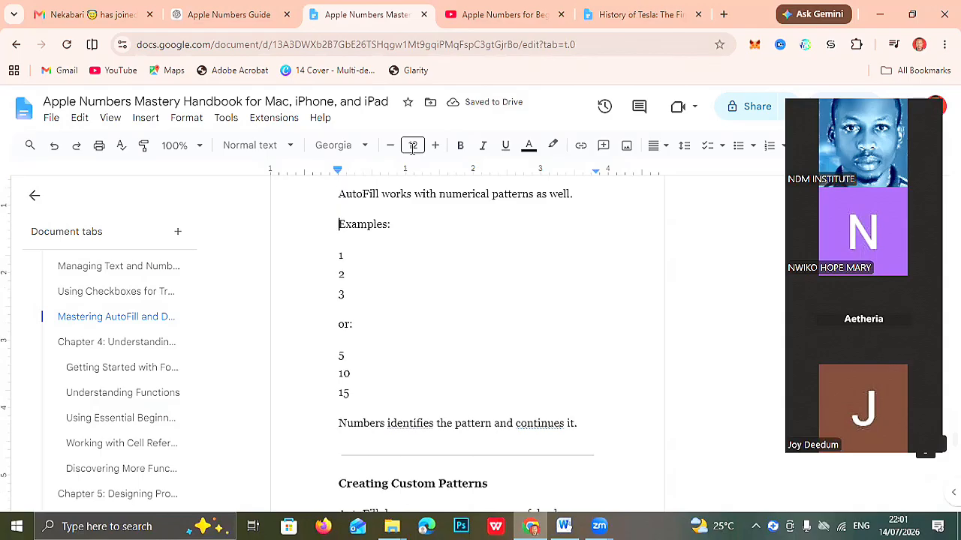
key("Up")
key("Up")
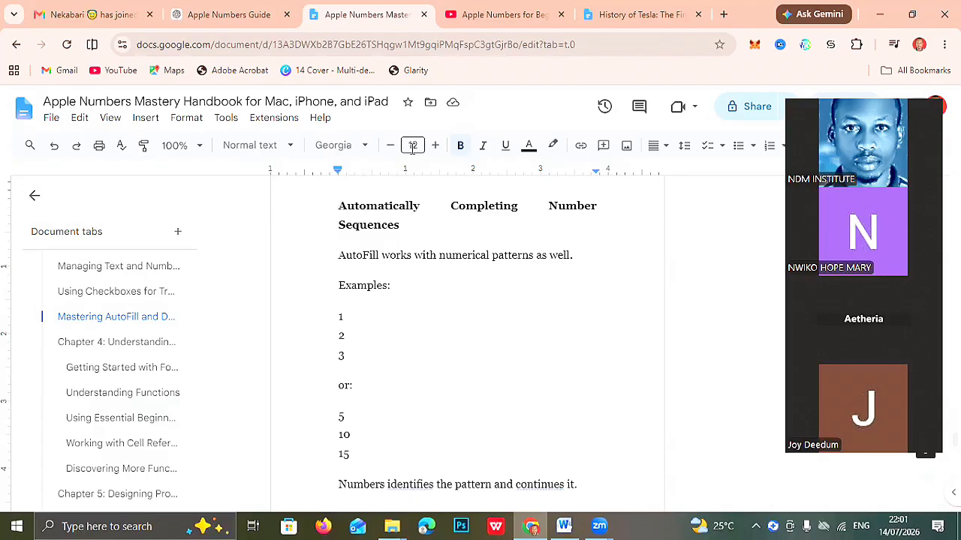
Delete the horizontal divider line and its empty line above the subheading "Creating Custom Patterns".
key("Down")
key("Down")
key("Down")
key("Down")
key("Down")
key("Down")
key("Down")
key("Down")
key("Down")
key("Down")
key("Down")
key("Down")
key("Down")
key("BackSpace")
key("BackSpace")
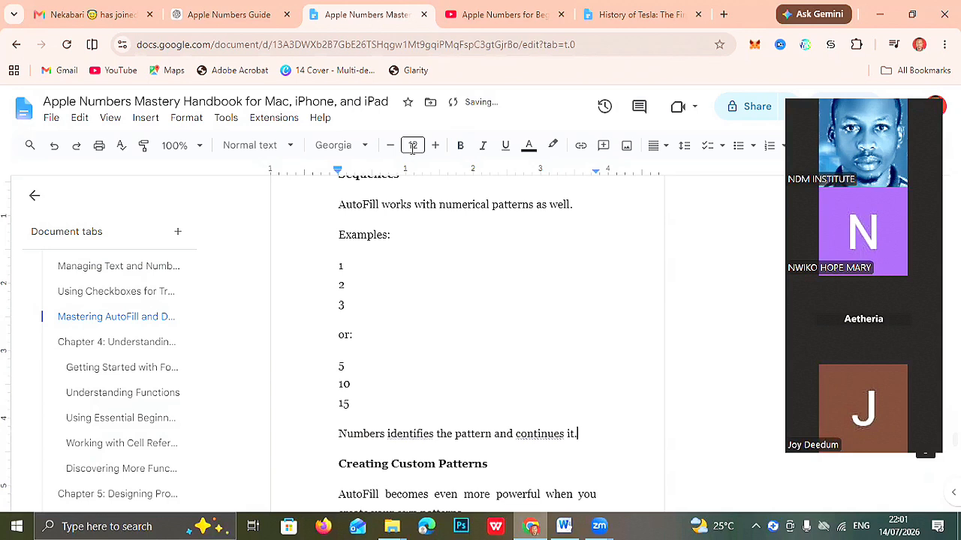
Insert an empty line before "For example:" under "Creating Custom Patterns" to move it onto the page with its number list.
key("Down")
key("Down")
key("Down")
key("Down")
key("Down")
key("Down")
key("Down")
key("Down")
key("Down")
key("Down")
key("Up")
key("Up")
key("Up")
key("Up")
key("Up")
key("Up")
key("Up")
key("Up")
key("Up")
key("Up")
key("Down")
key("Down")
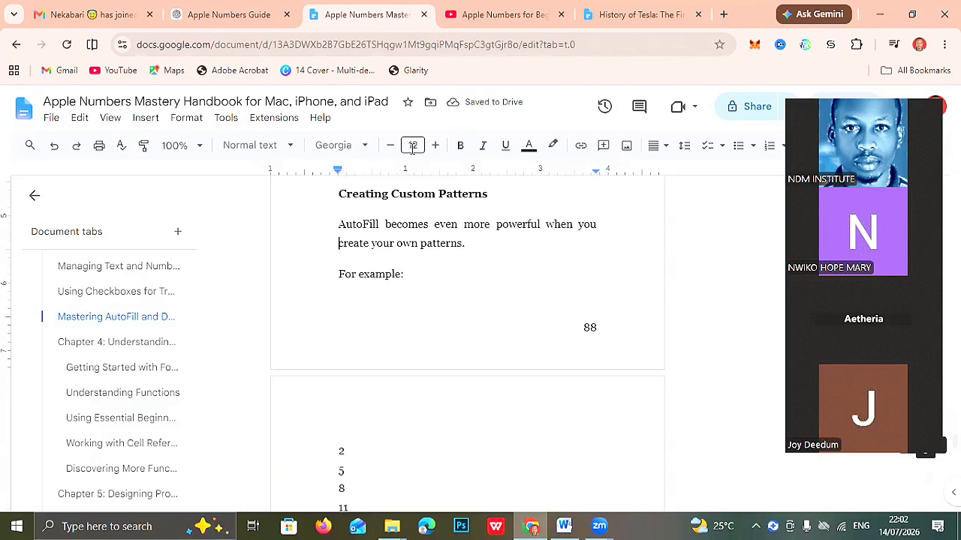
key("Return")
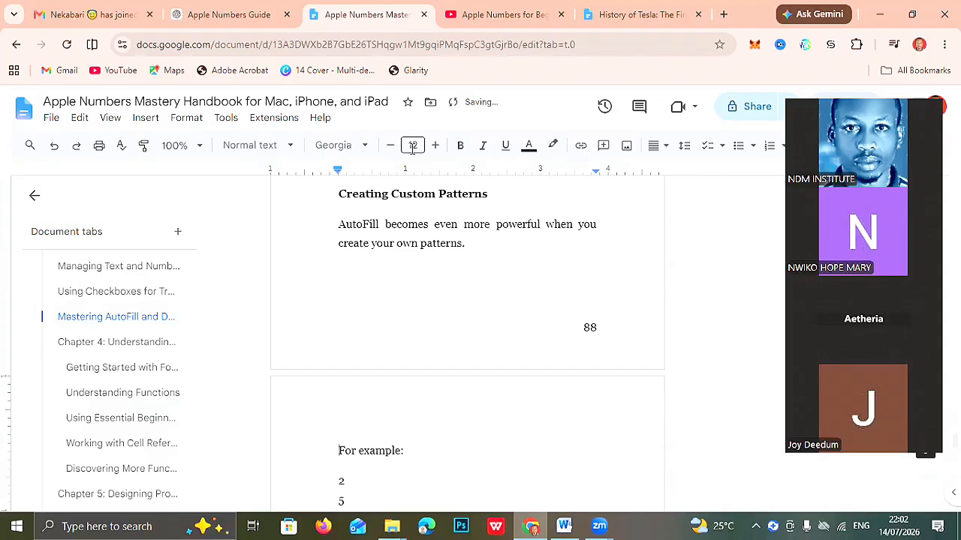
Check the layout of the rest of the custom patterns section and the opening headings of Chapter 4.
key("Down")
key("Down")
key("Down")
key("Down")
key("Down")
key("Down")
key("Down")
key("Down")
key("Down")
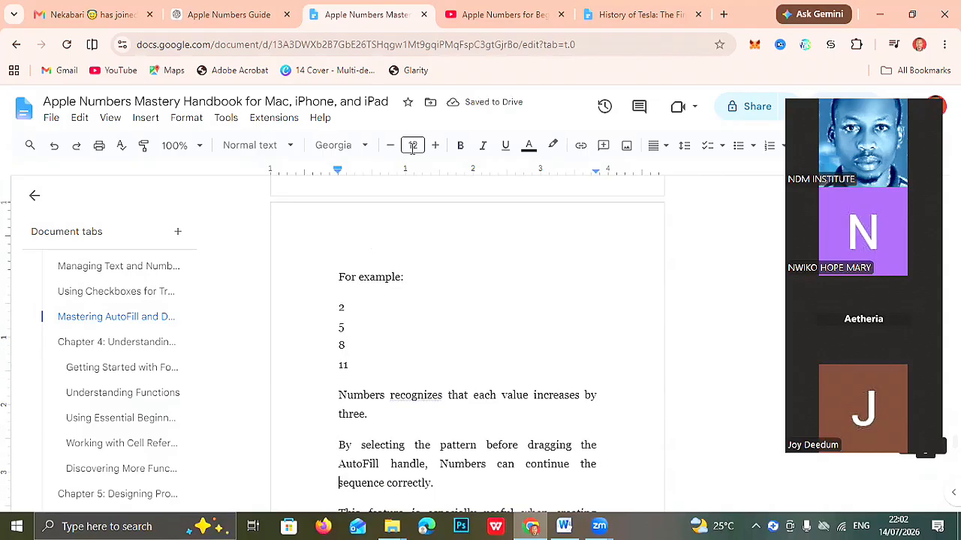
key("Down")
key("Down")
key("Down")
key("Down")
key("Down")
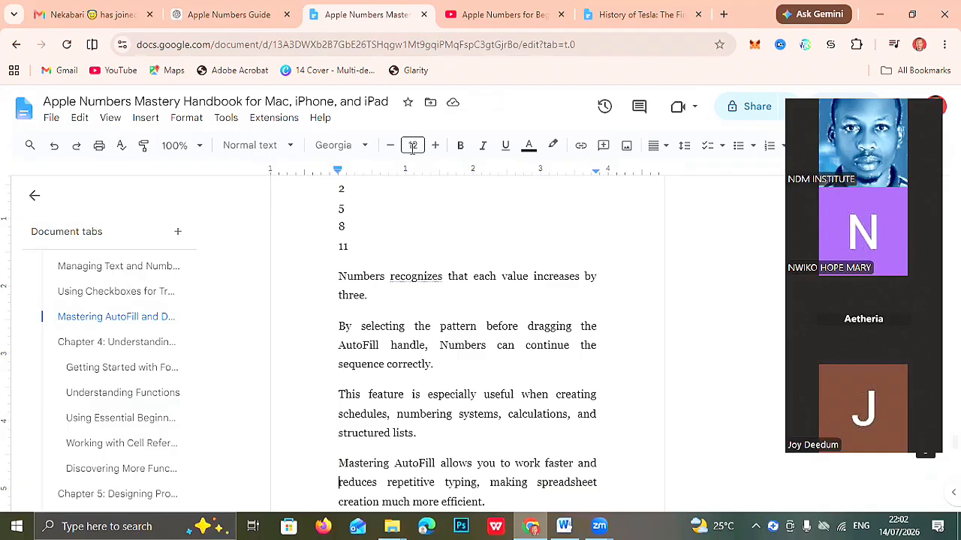
key("Down")
key("Down")
key("Down")
key("Down")
key("Down")
key("Down")
key("Down")
key("Down")
key("Down")
key("Down")
key("Down")
key("Down")
key("Down")
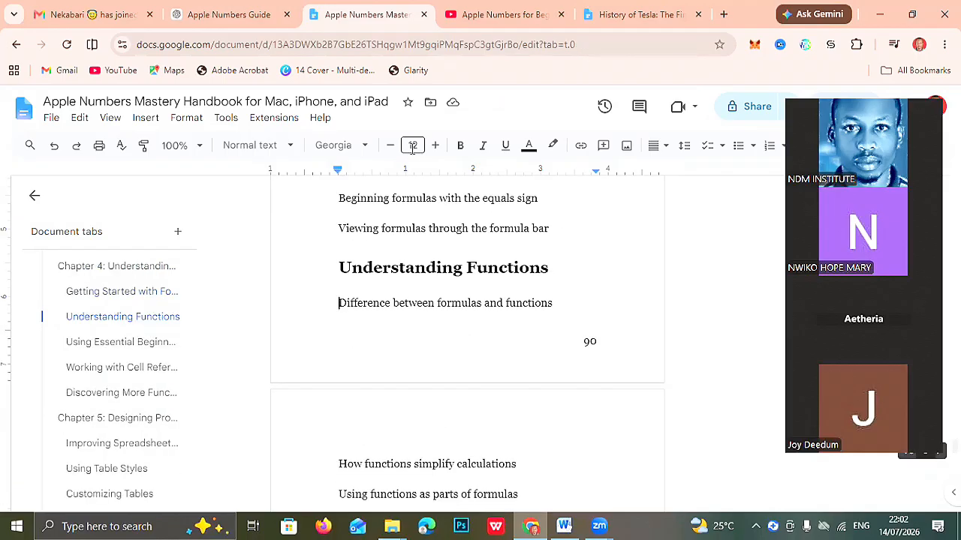
key("Up")
key("Up")
key("Up")
key("Up")
key("Up")
key("Up")
key("Up")
key("Up")
key("Up")
key("Up")
key("Up")
key("Up")
key("Down")
key("Up")
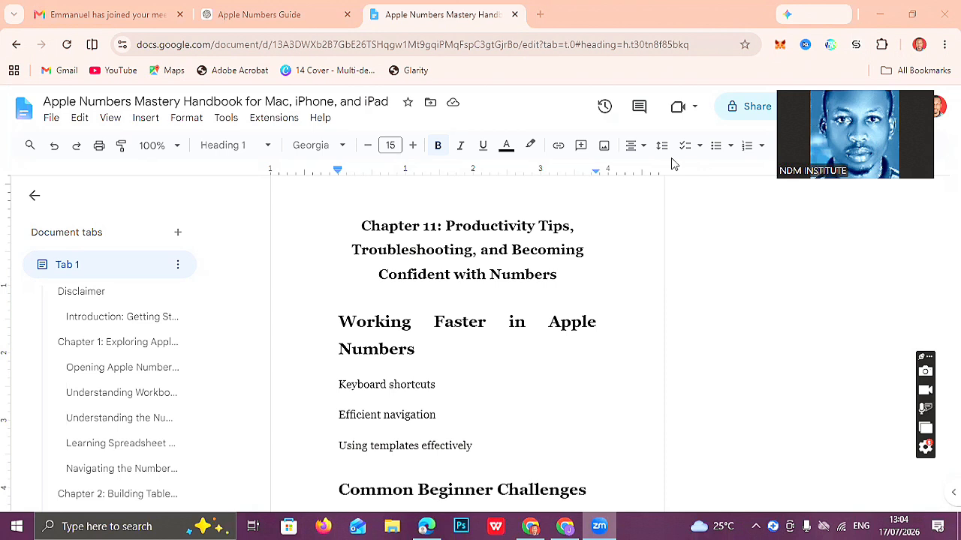
Select and copy the Chapter 11 outline from "Working Faster in Apple Numbers" through "Building confidence with regular practice", excluding the divider below it.
left_click(332, 316)
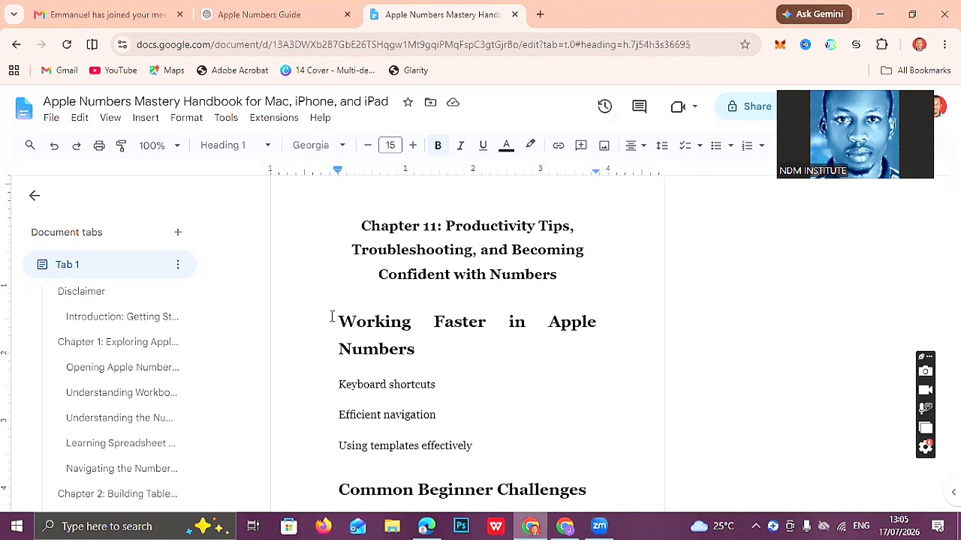
left_click(332, 317)
left_click(331, 317)
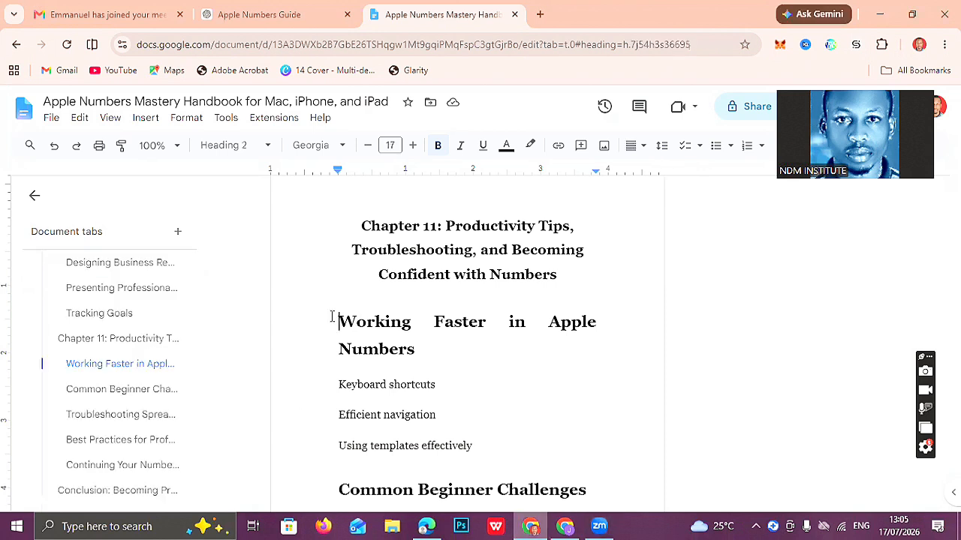
key("shift+Down")
key("shift+Down")
key("shift+Down")
key("shift+Down")
key("shift+Down")
key("shift+Down")
key("shift+Down")
key("shift+Down")
key("shift+Down")
key("shift+Down")
key("ctrl+c")
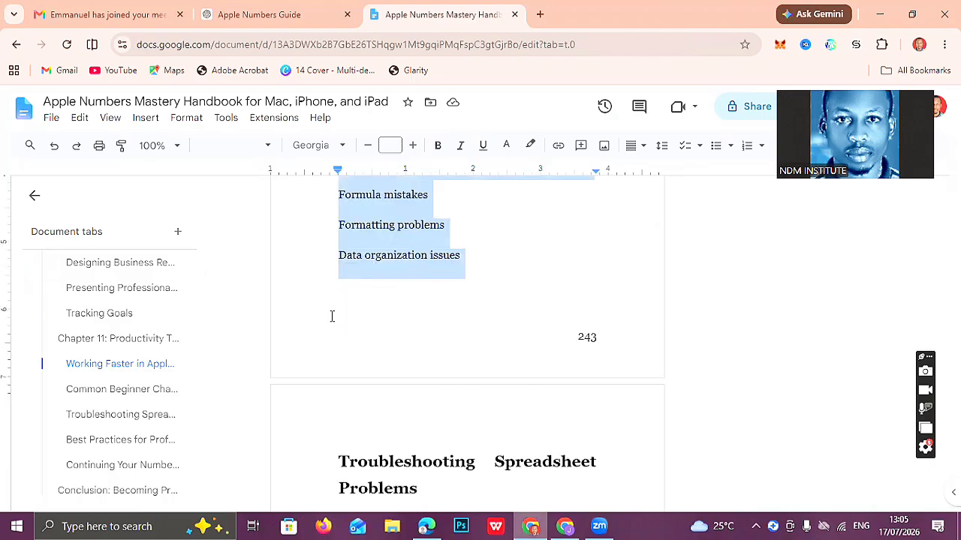
key("shift+Down")
key("shift+Down")
key("shift+Down")
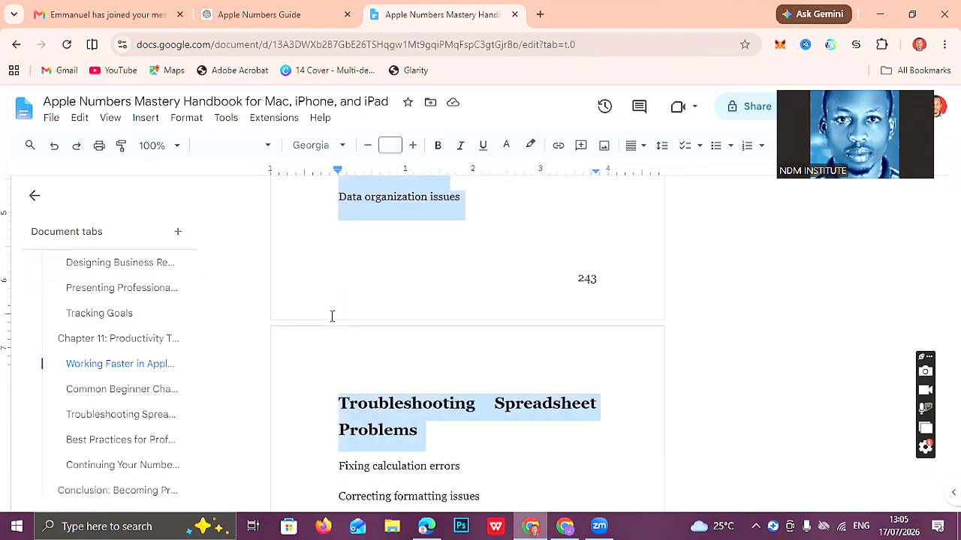
key("shift+Down")
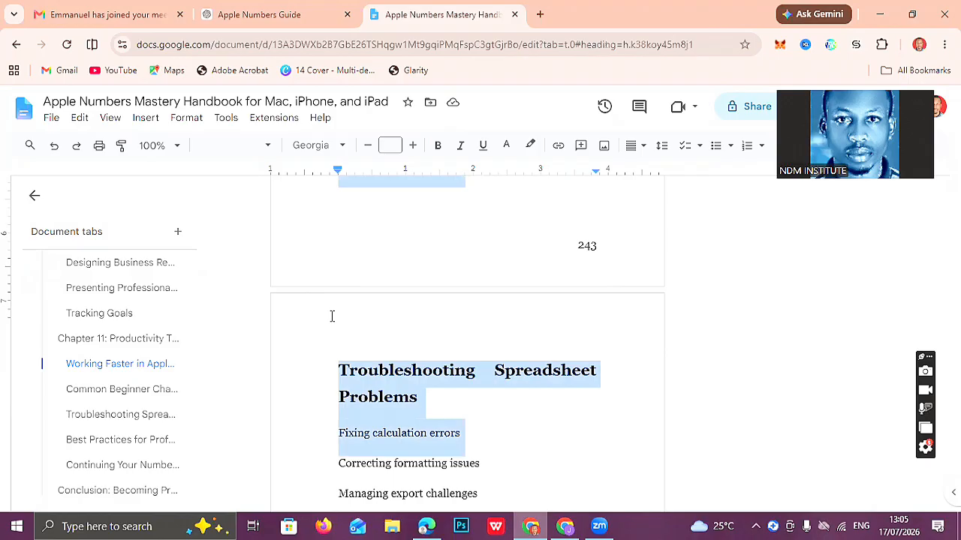
key("shift+Down")
key("shift+Down")
key("shift+Down")
key("shift+Down")
key("shift+Down")
key("shift+Down")
key("shift+Down")
key("shift+Down")
key("shift+Down")
key("shift+Down")
key("shift+Down")
key("shift+Down")
key("shift+Down")
key("shift+Down")
key("shift+Down")
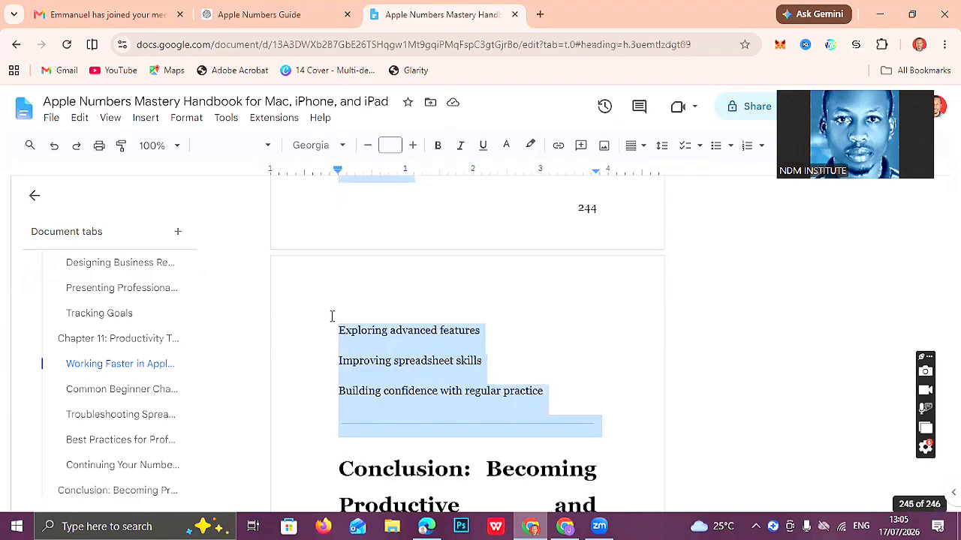
key("shift+Up")
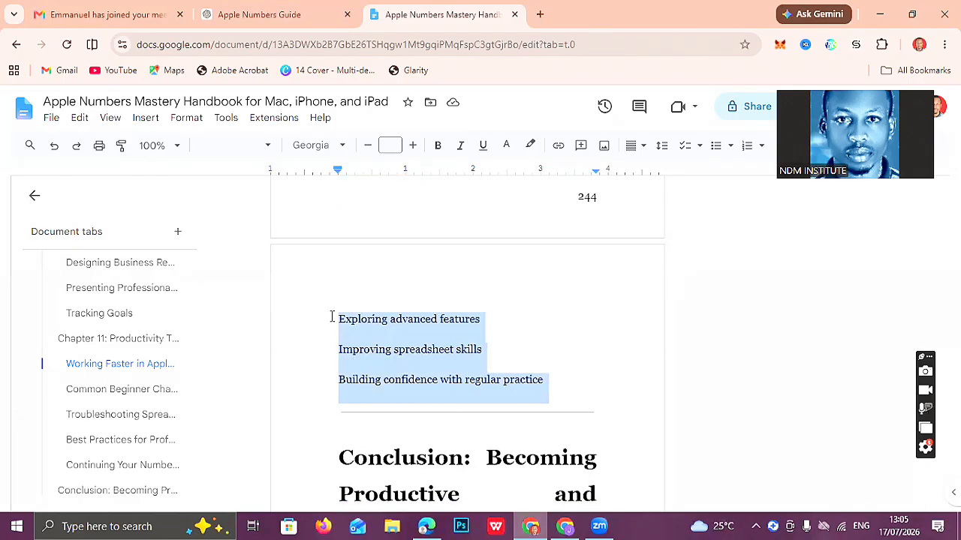
Switch to the Apple Numbers Guide chat in ChatGPT and submit the copied Chapter 11 outline as the prompt.
left_click(247, 18)
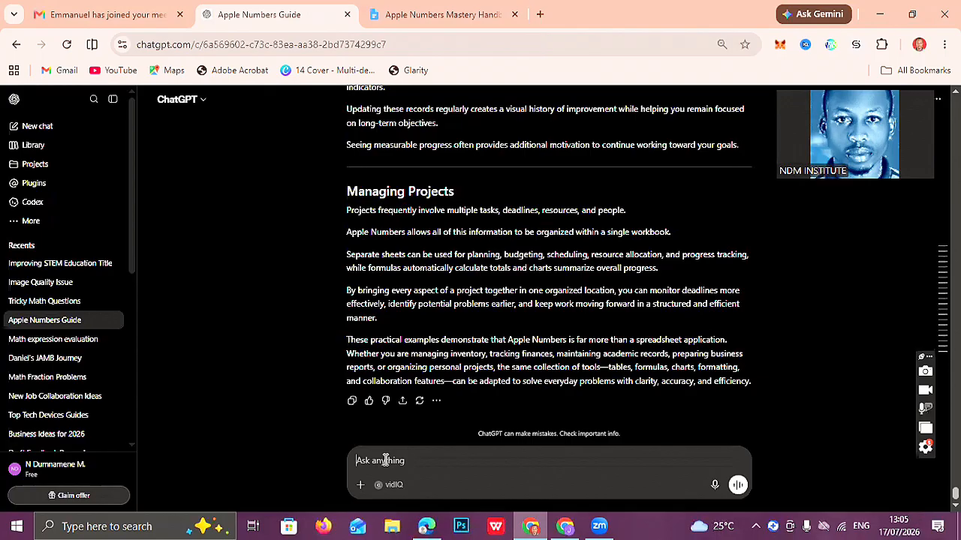
key("ctrl+v")
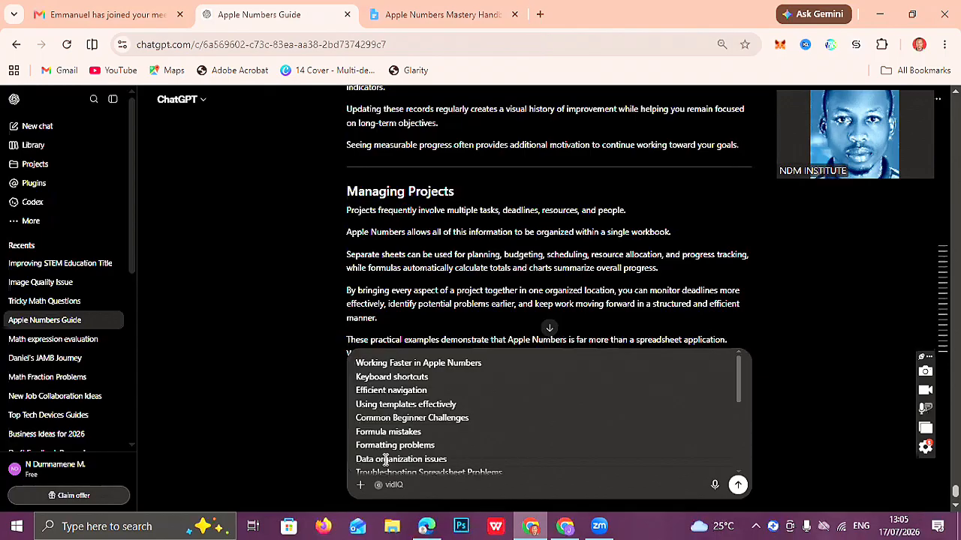
key("Return")
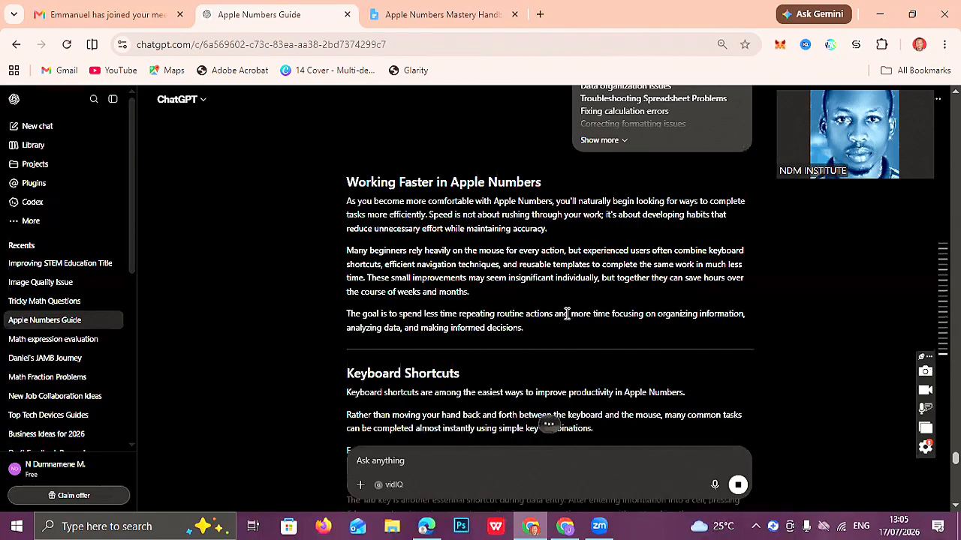
Copy ChatGPT's full Chapter 11 response and paste it over the selected outline in the Google Docs handbook.
scroll(566, 314, "down", 4)
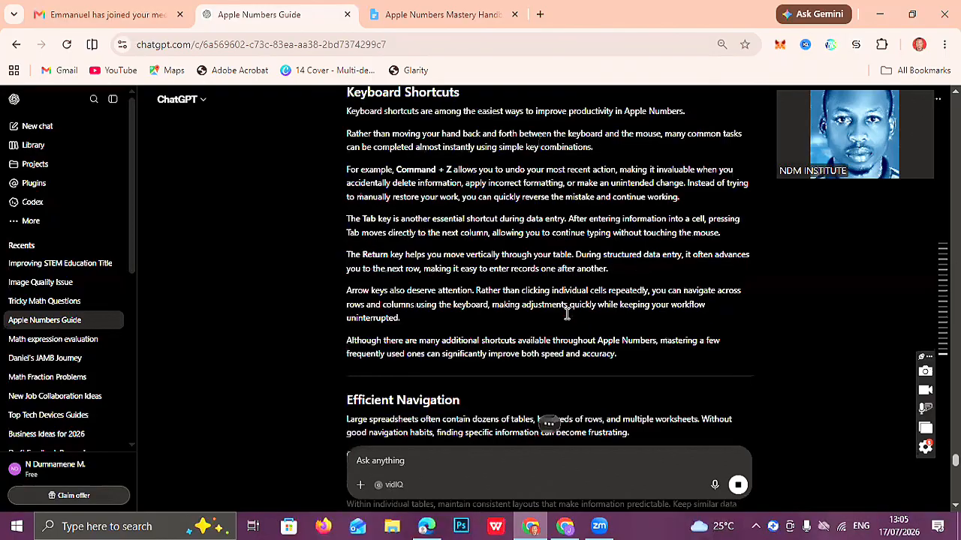
scroll(566, 319, "down", 4)
scroll(567, 315, "down", 3)
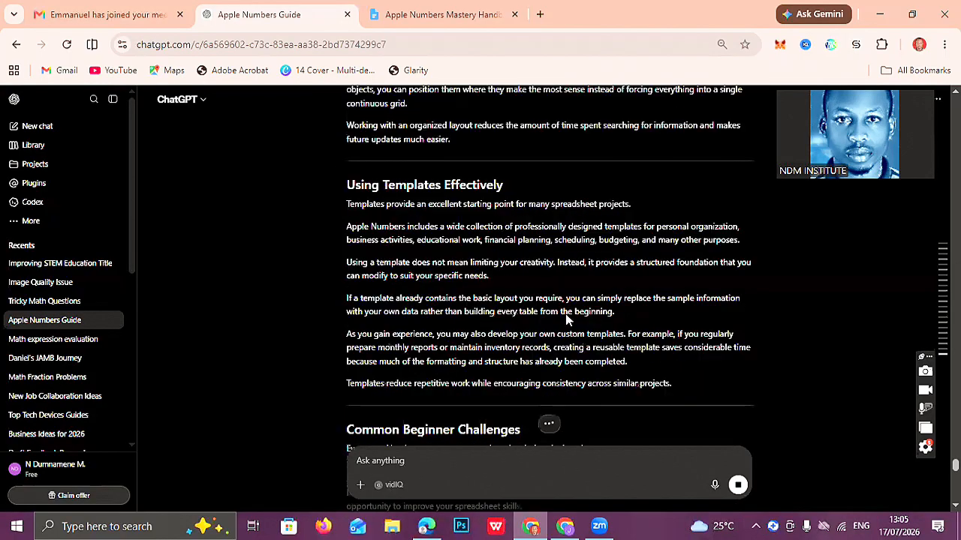
scroll(566, 315, "down", 7)
scroll(566, 320, "down", 5)
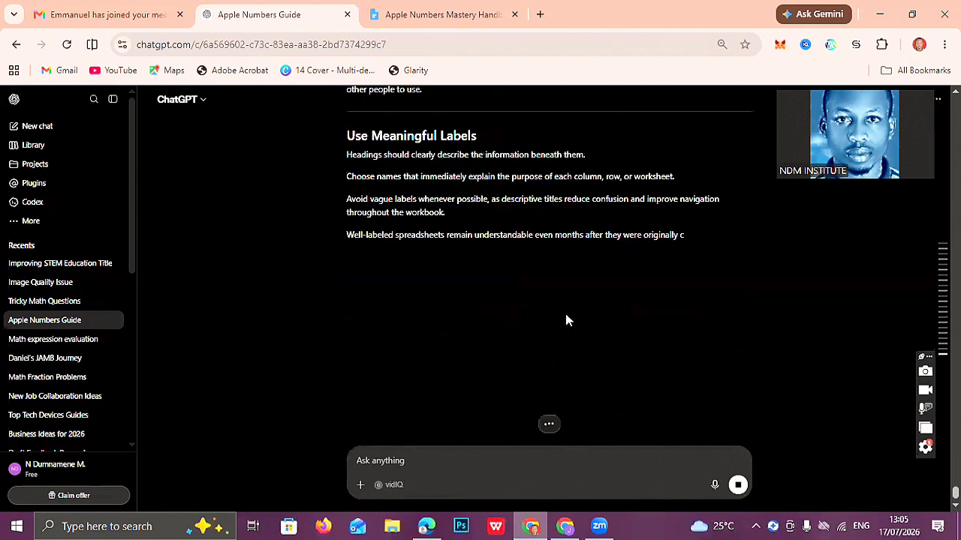
scroll(566, 320, "down", 2)
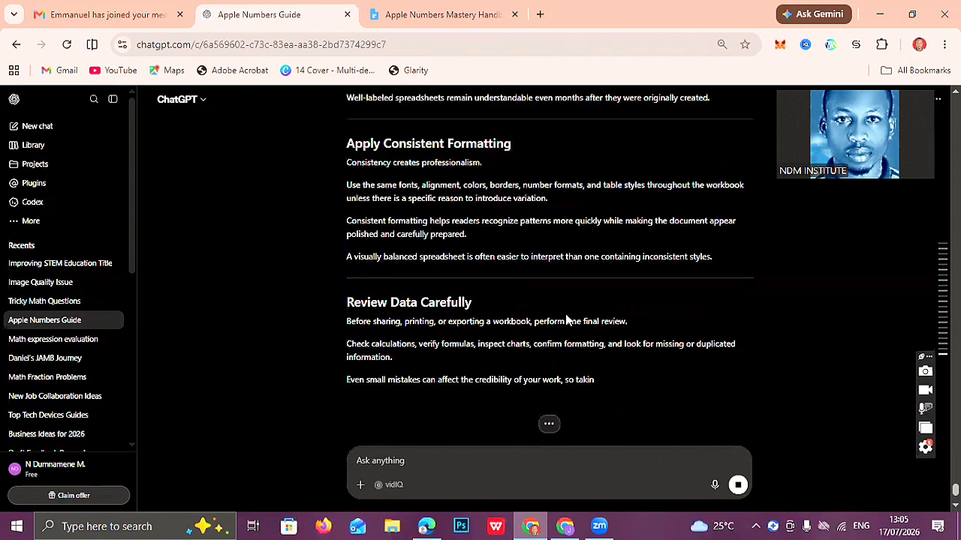
scroll(567, 319, "down", 3)
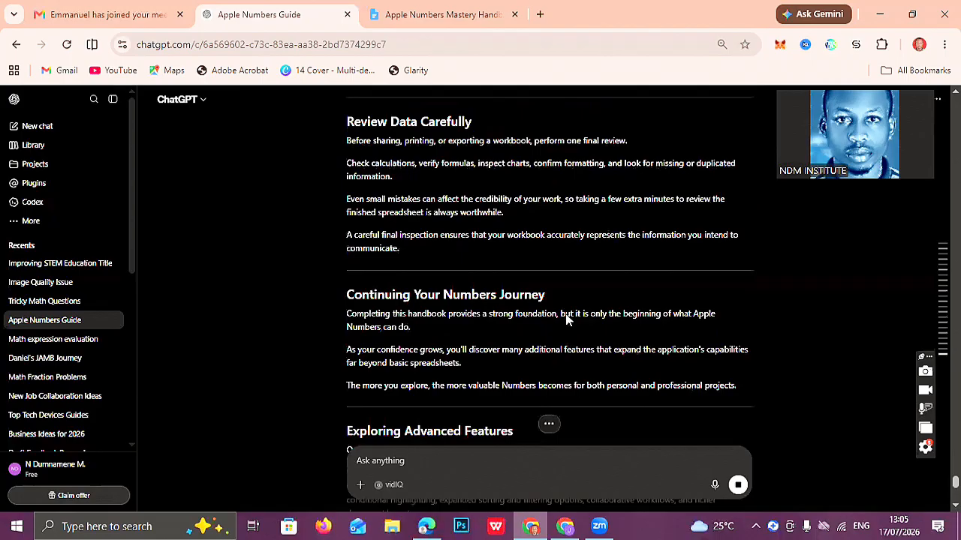
scroll(566, 315, "down", 7)
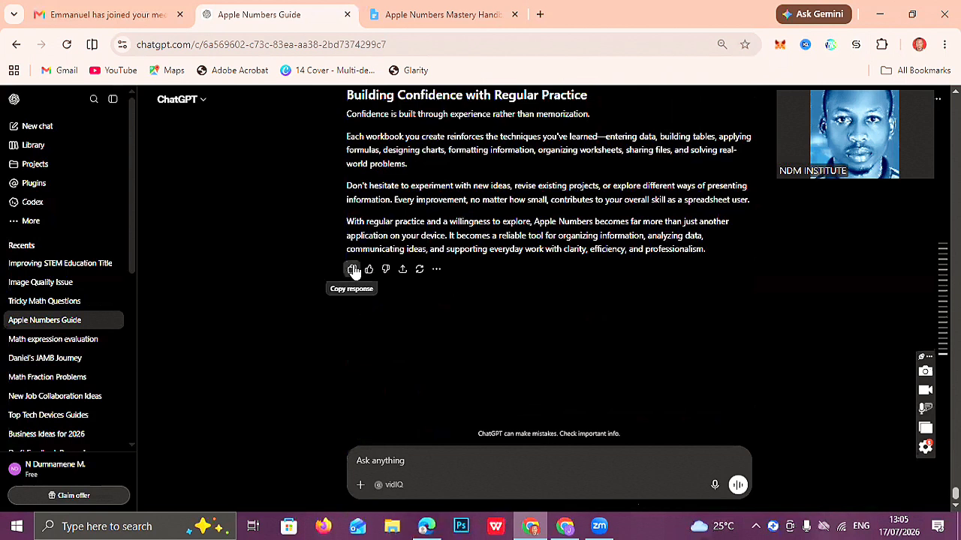
left_click(352, 271)
left_click(471, 11)
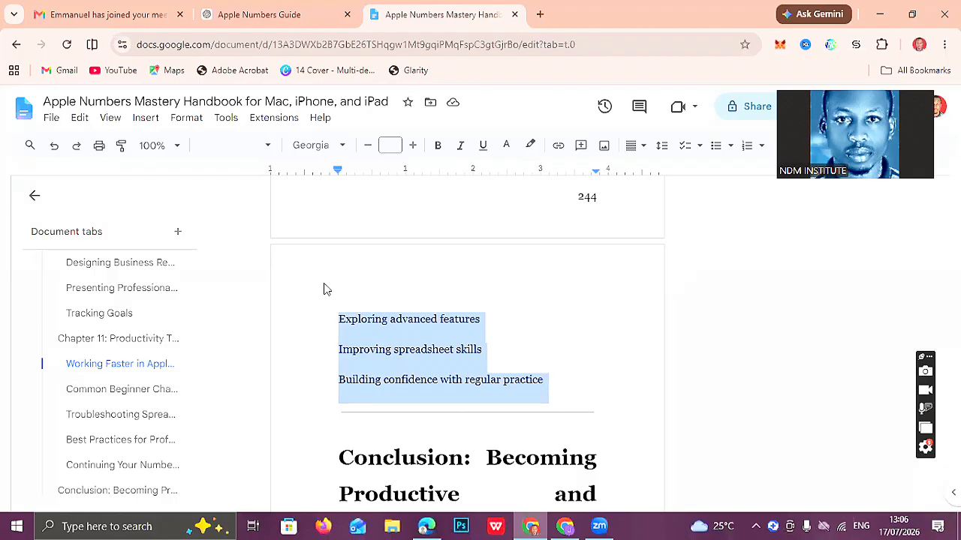
key("ctrl+v")
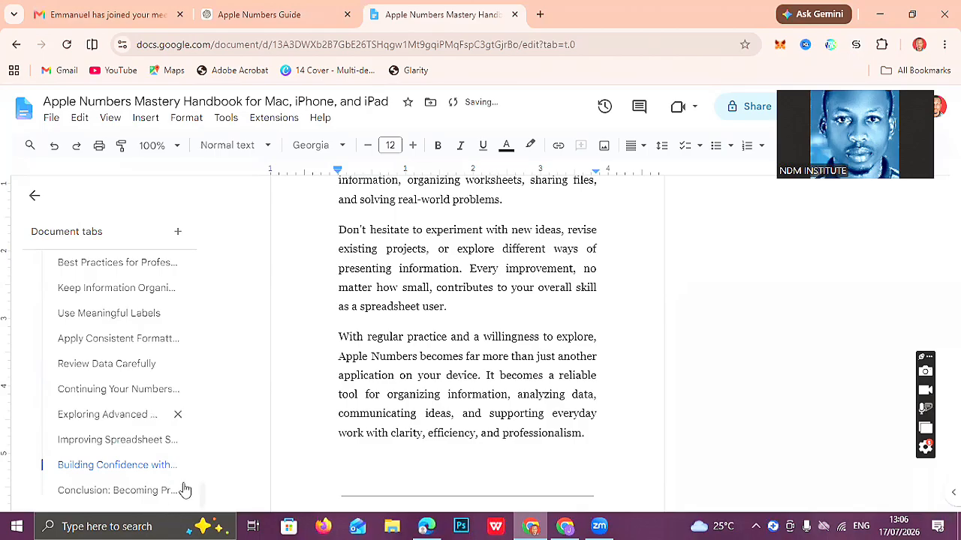
Format the Chapter 11 heading "Working Faster in Apple Numbers" as Heading 2 with font size 12.
scroll(206, 465, "up", 4)
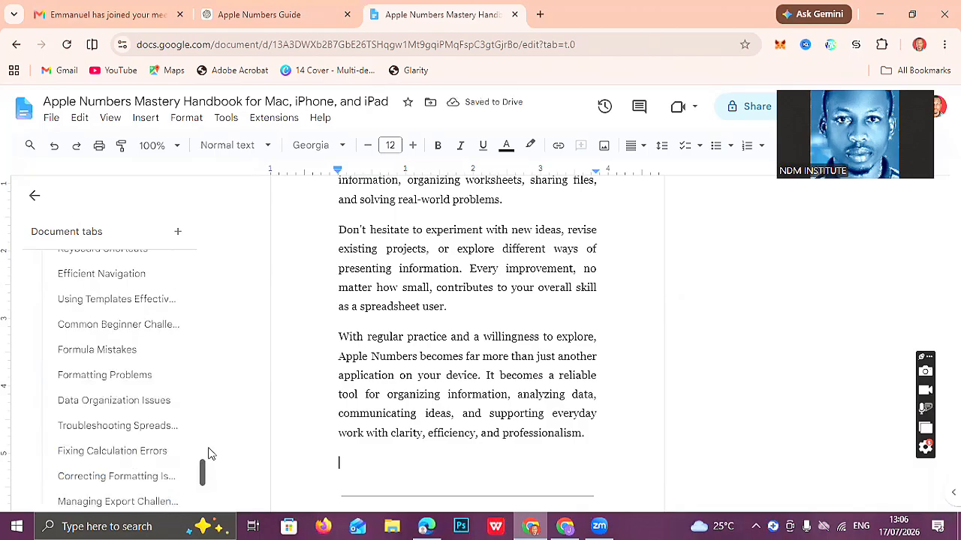
scroll(210, 444, "up", 2)
scroll(118, 381, "up", 1)
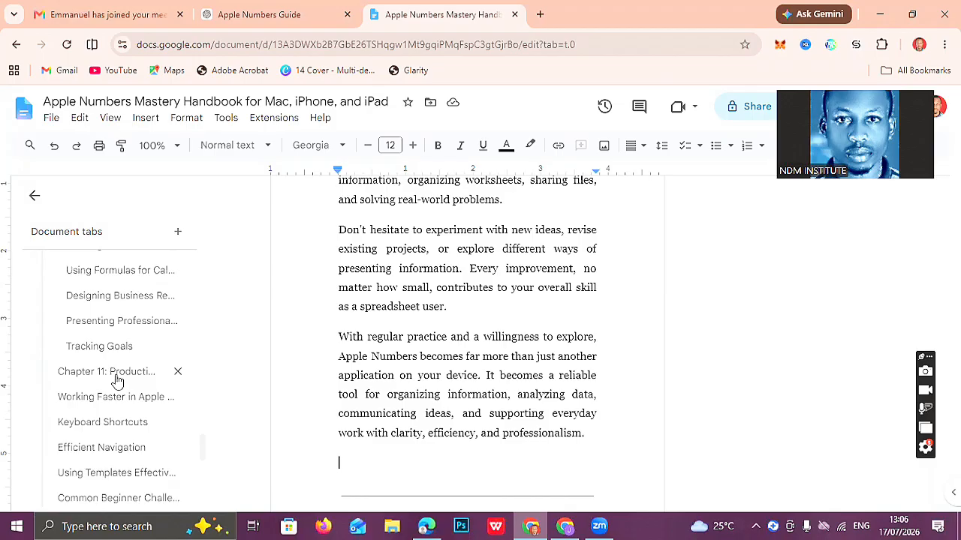
left_click(117, 382)
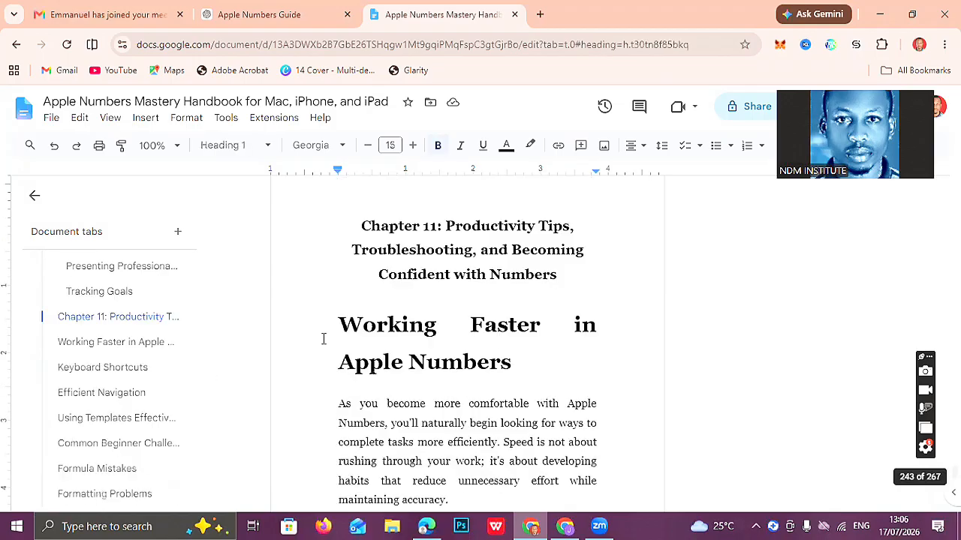
triple_click(323, 339)
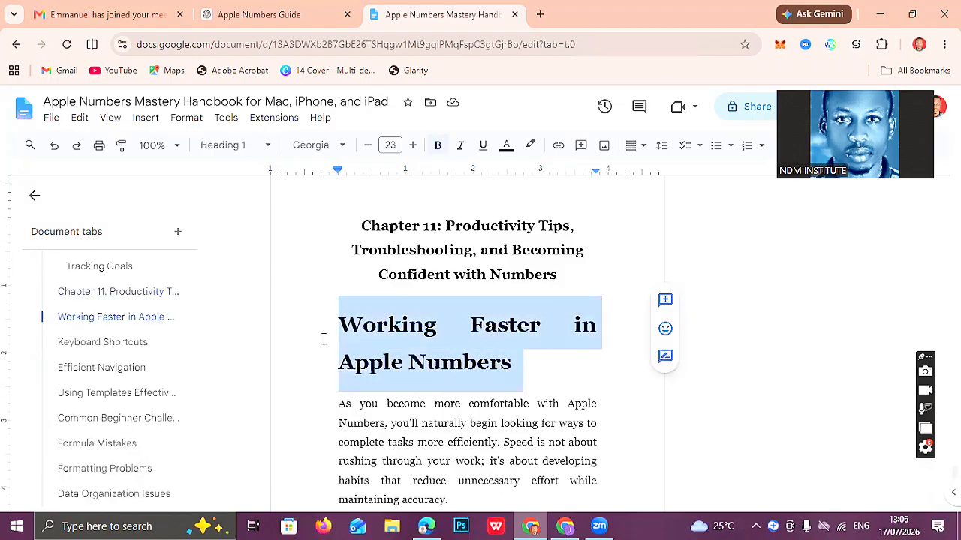
left_click(264, 155)
mouse_move(253, 401)
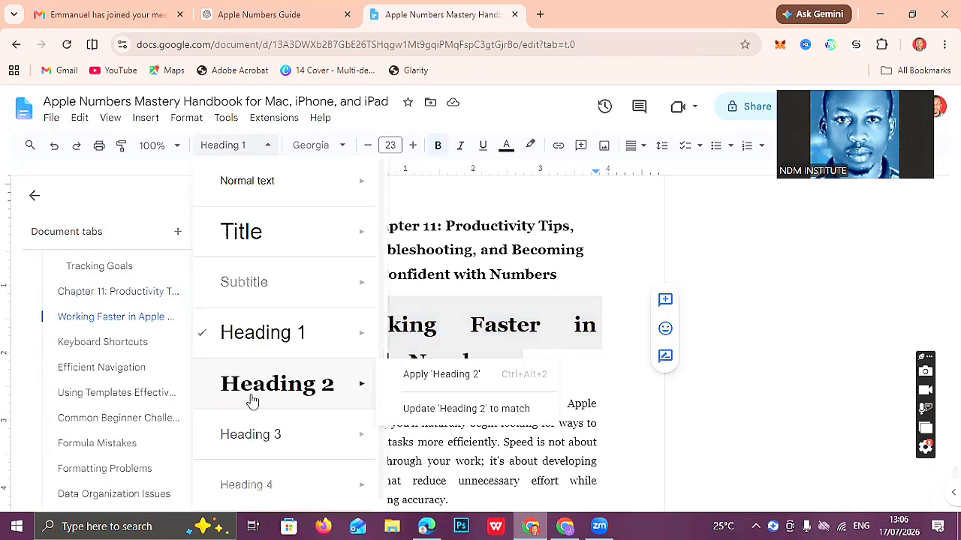
key("ctrl+alt+2")
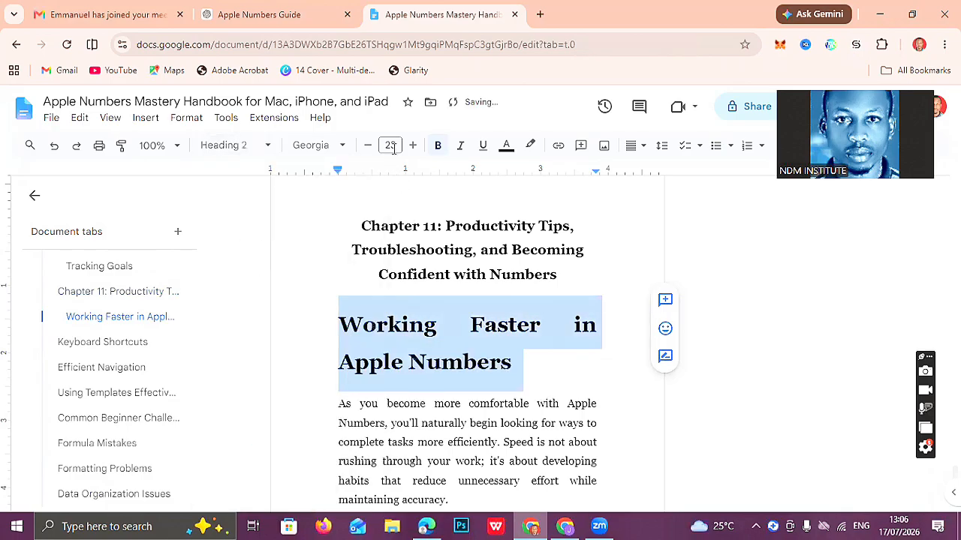
left_click(390, 145)
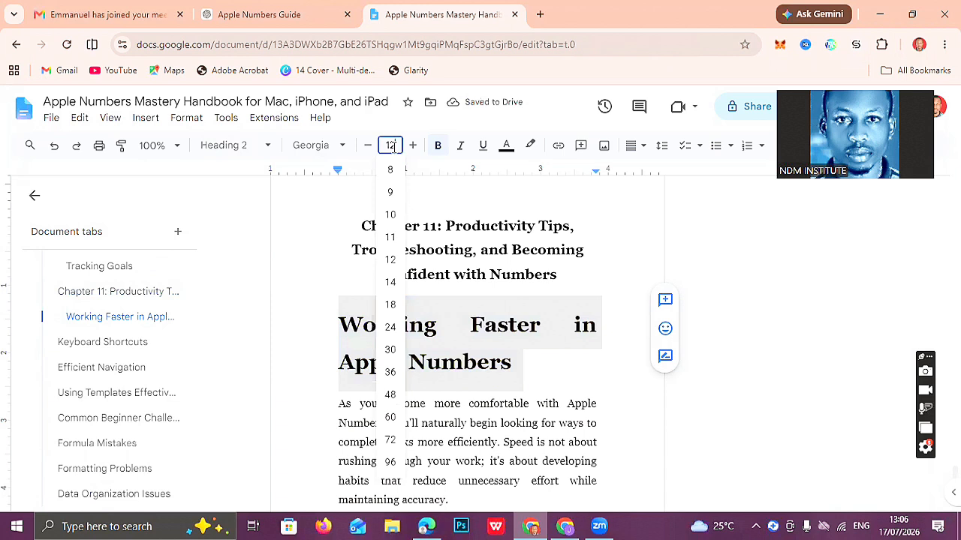
type("12")
key("Return")
Delete the horizontal divider line above the heading "Efficient Navigation" in Chapter 11.
key("Left")
key("Down")
key("Down")
key("Down")
key("Down")
key("Down")
key("Down")
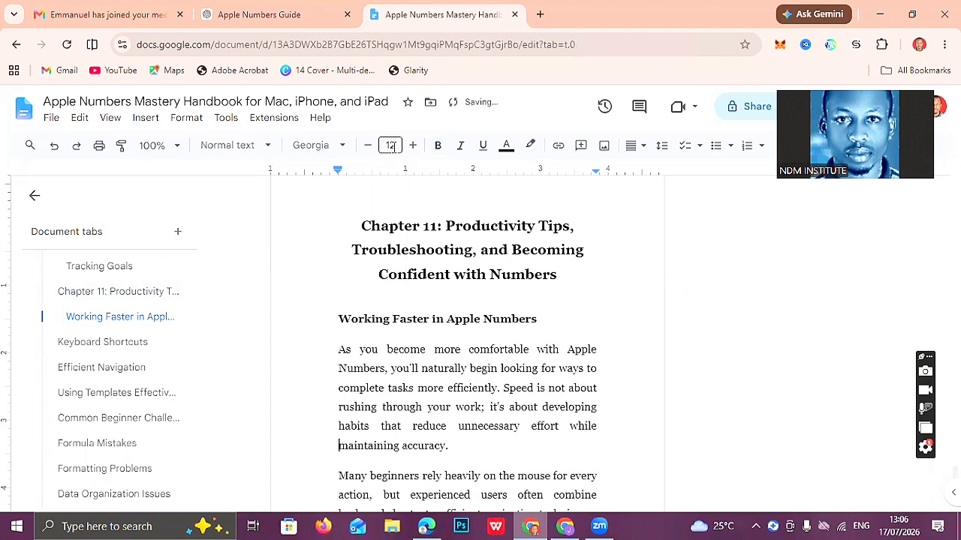
key("Down")
key("Down")
key("Down")
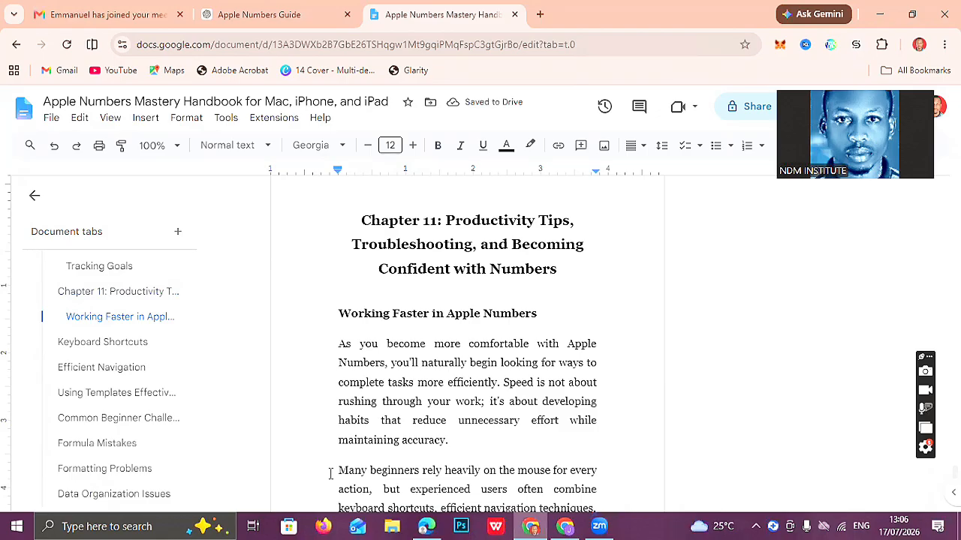
scroll(330, 473, "down", 1)
scroll(330, 473, "down", 5)
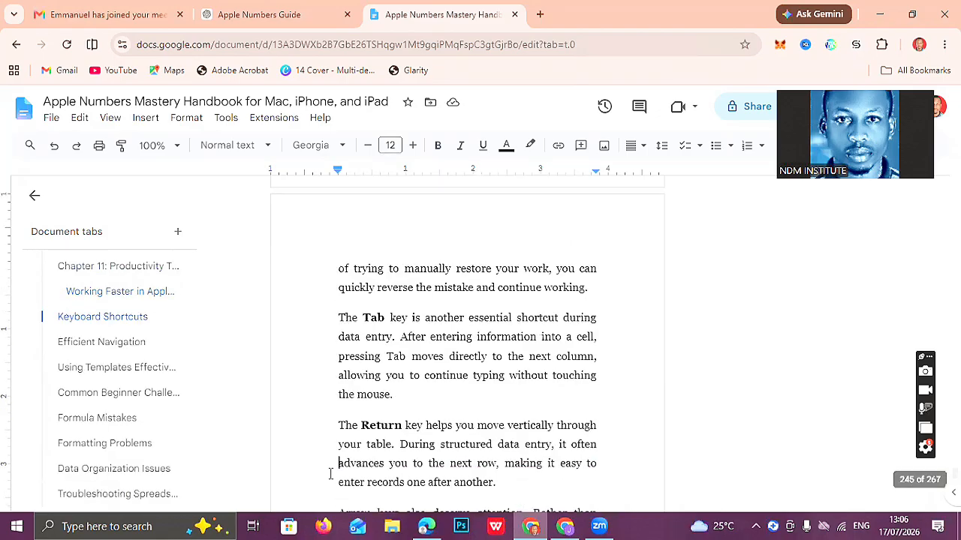
key("Page_Down")
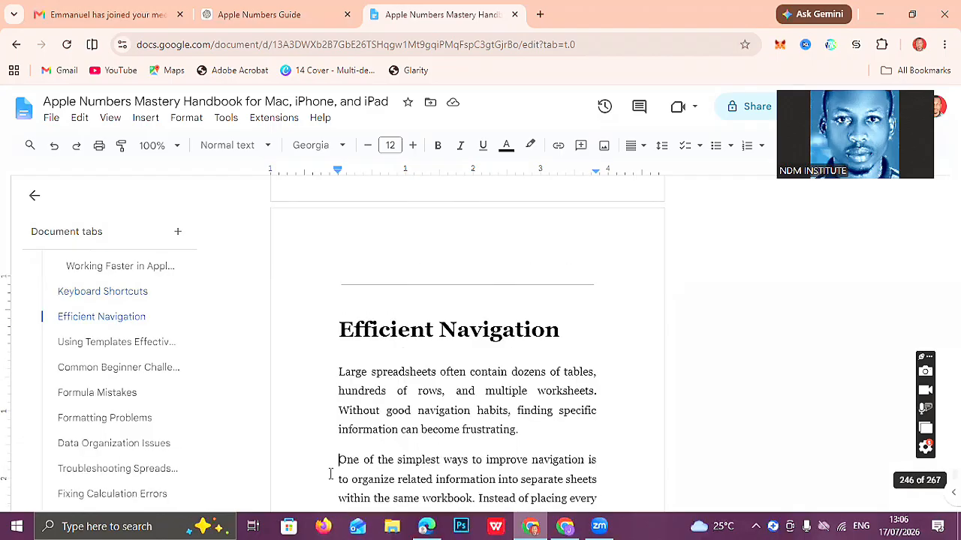
key("Up")
key("Page_Up")
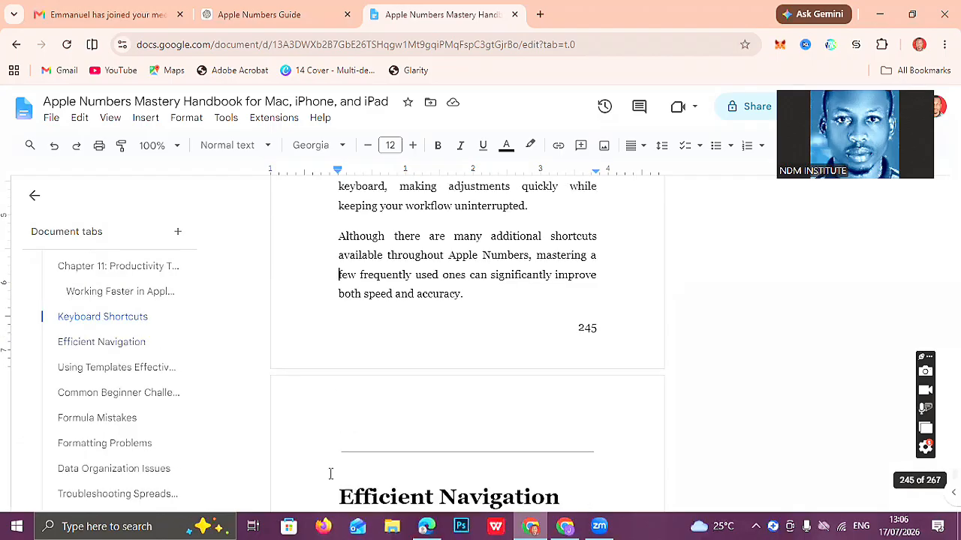
key("Down")
key("Down")
key("Down")
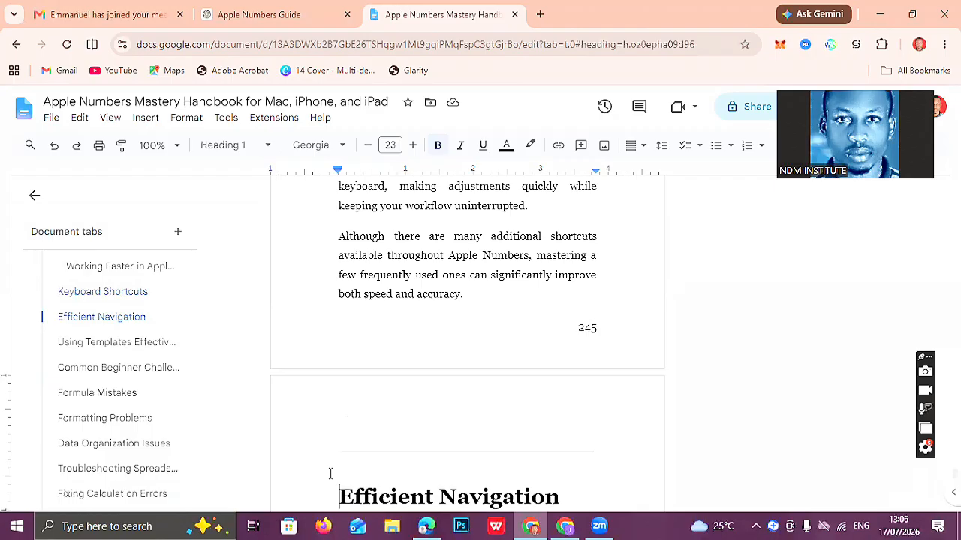
key("BackSpace")
Select the heading "Efficient Navigation" and open the choice of paragraph styles for it.
left_click(330, 473)
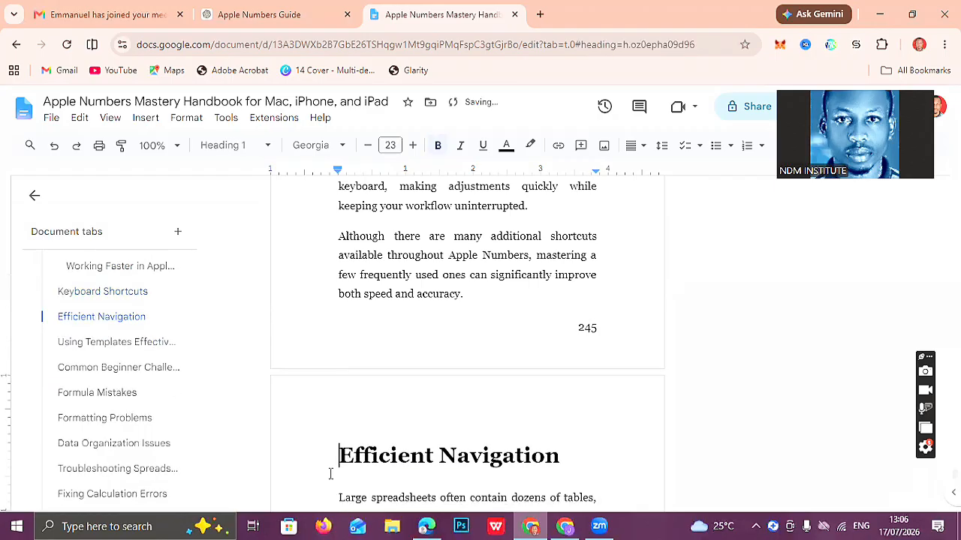
key("shift+Down")
left_click(247, 145)
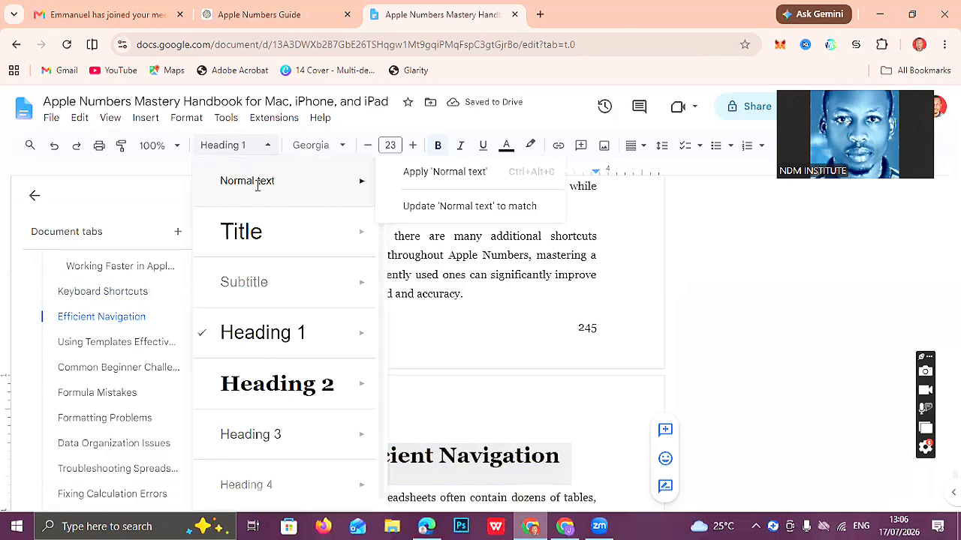
Restyle the "Efficient Navigation" heading as Normal text in bold Georgia at size 12.
left_click(313, 176)
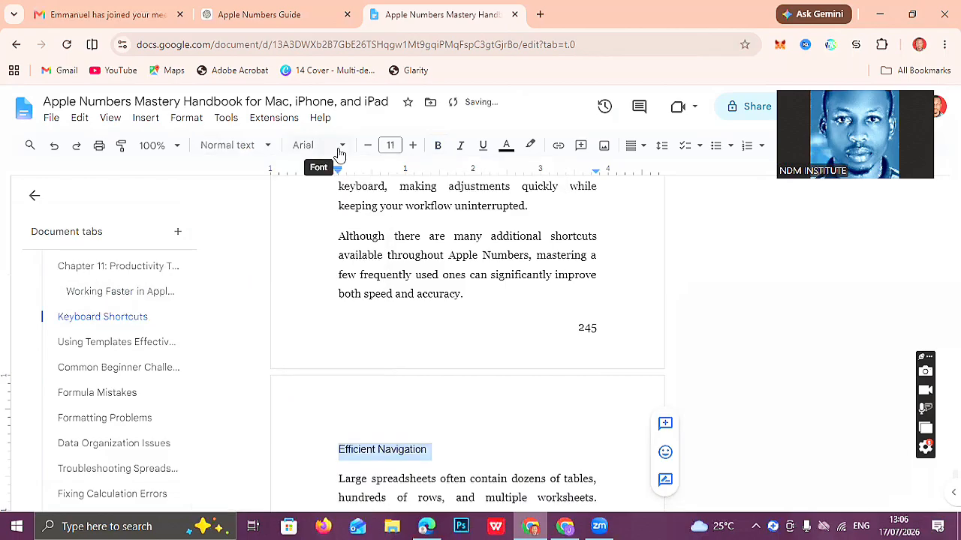
left_click(340, 152)
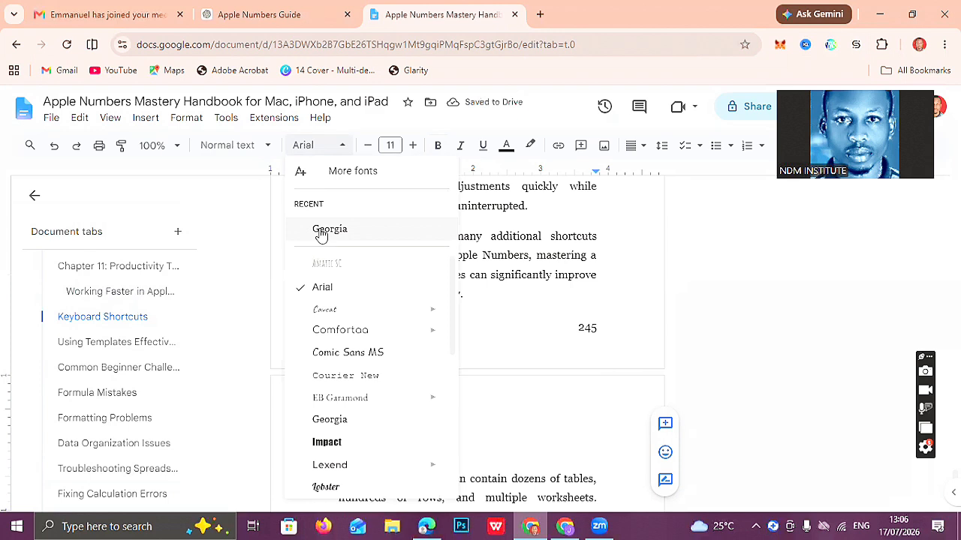
left_click(320, 231)
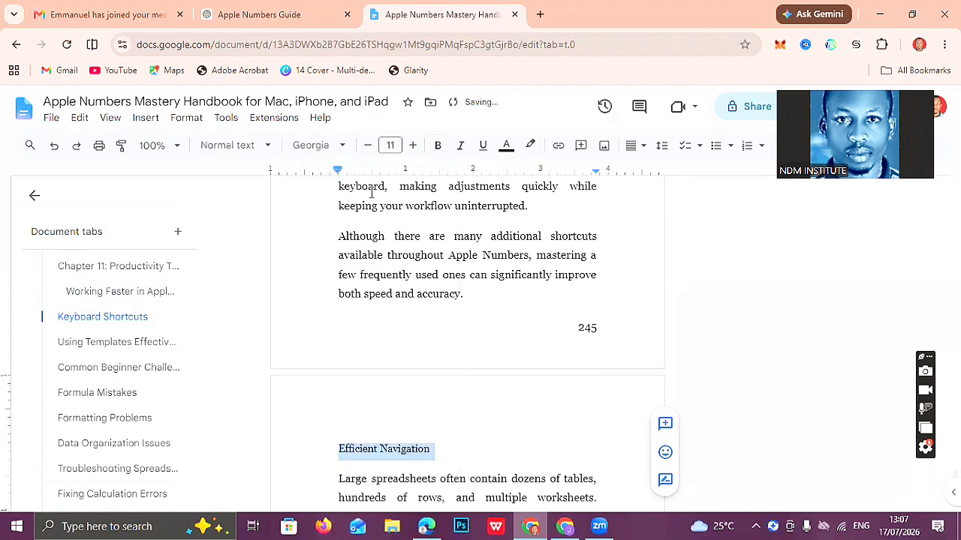
left_click(412, 146)
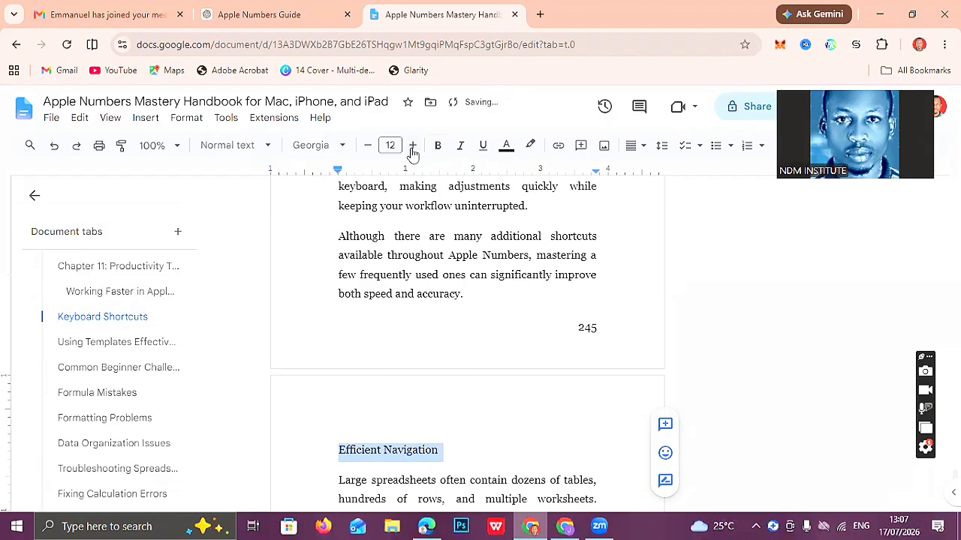
key("ctrl+b")
key("Left")
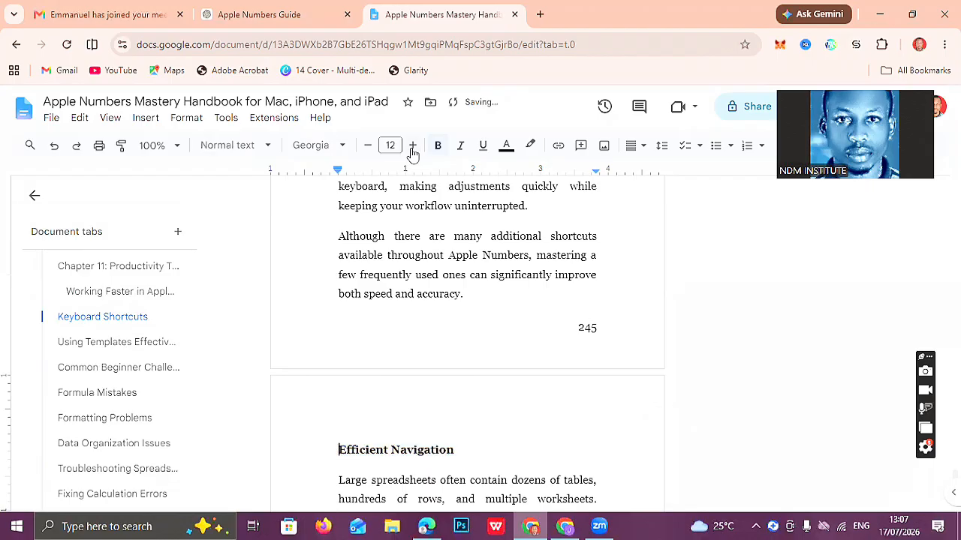
Delete the horizontal line above the "Using Templates Effectively" heading.
key("Down")
key("Down")
key("Down")
key("Down")
key("Down")
key("Down")
key("Down")
key("Down")
key("Down")
key("Down")
key("Down")
key("Down")
key("Down")
key("Down")
key("Down")
key("Down")
key("Down")
key("Down")
key("Down")
key("Down")
key("Down")
key("Down")
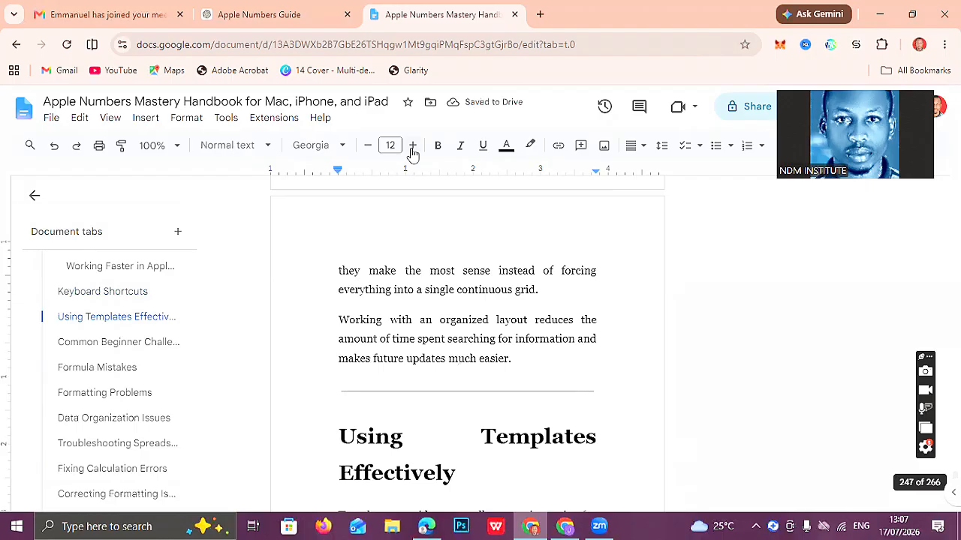
key("Down")
key("Down")
key("Down")
key("Down")
key("Down")
key("Down")
key("Up")
key("Up")
key("Up")
key("Up")
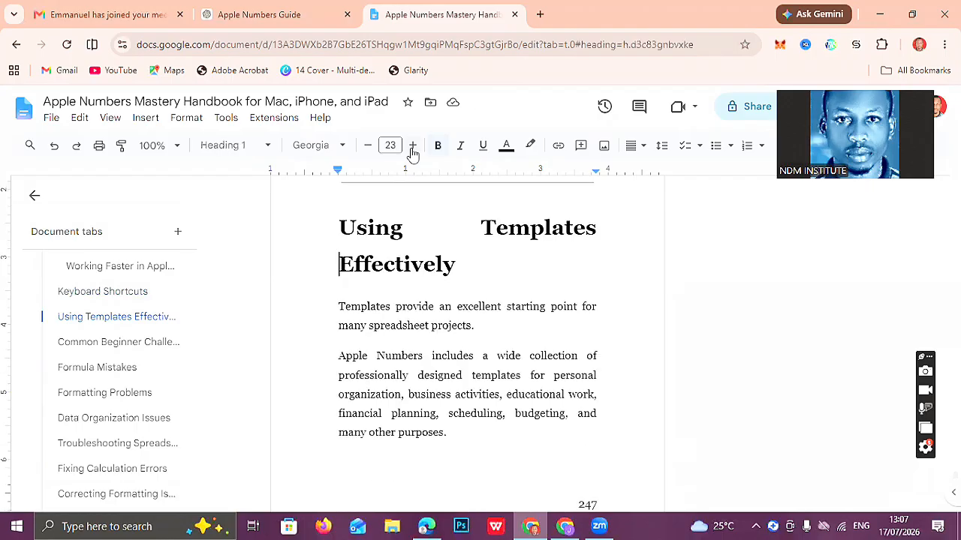
key("Up")
key("Up")
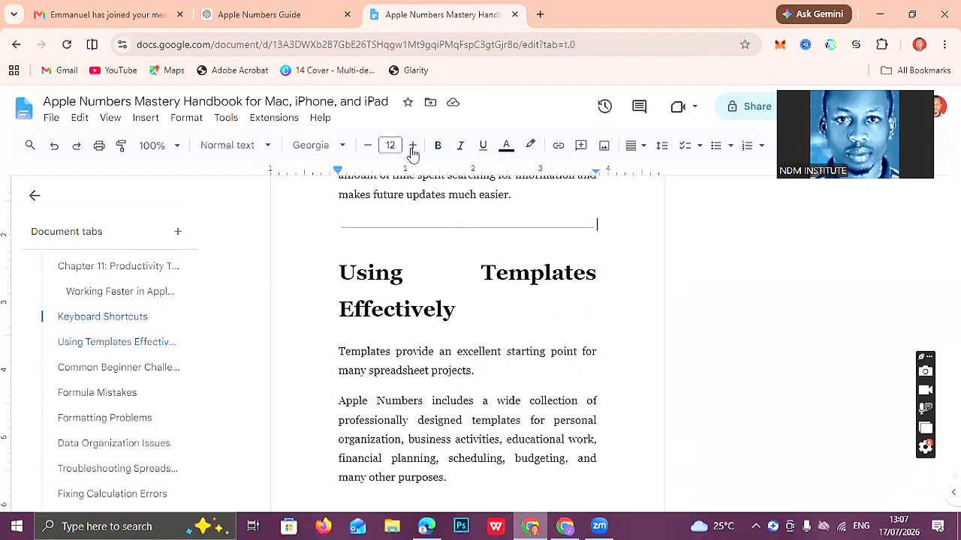
key("BackSpace")
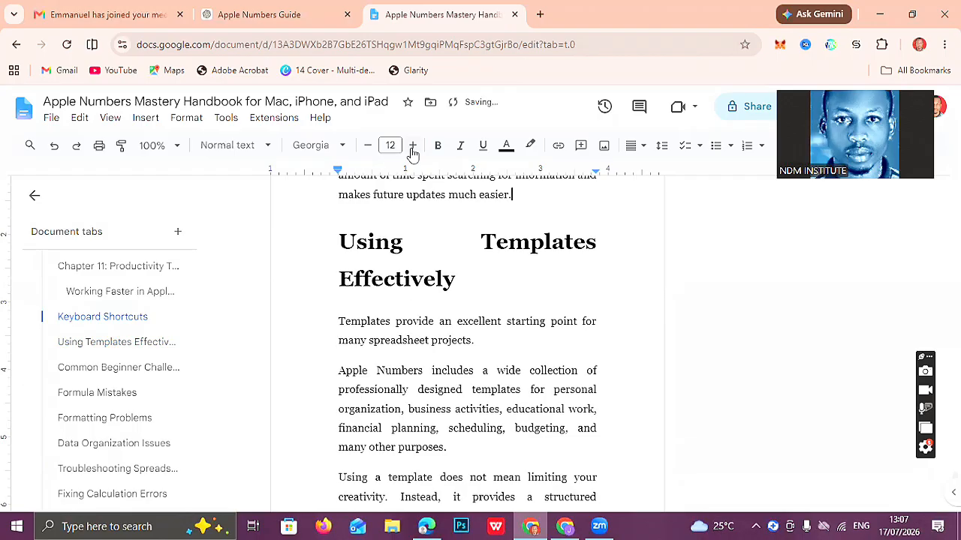
Restyle the "Using Templates Effectively" heading as Normal text in bold Georgia at size 12.
triple_click(405, 278)
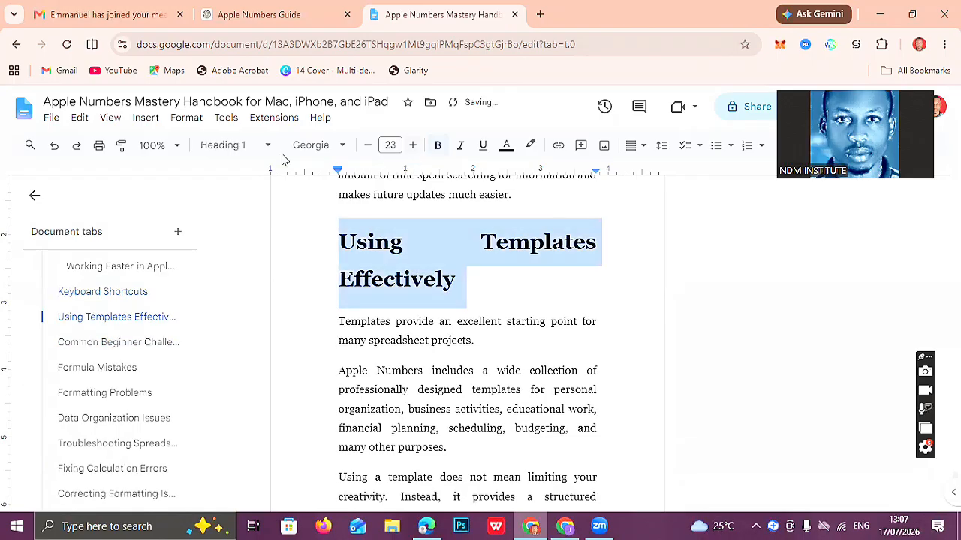
left_click(244, 145)
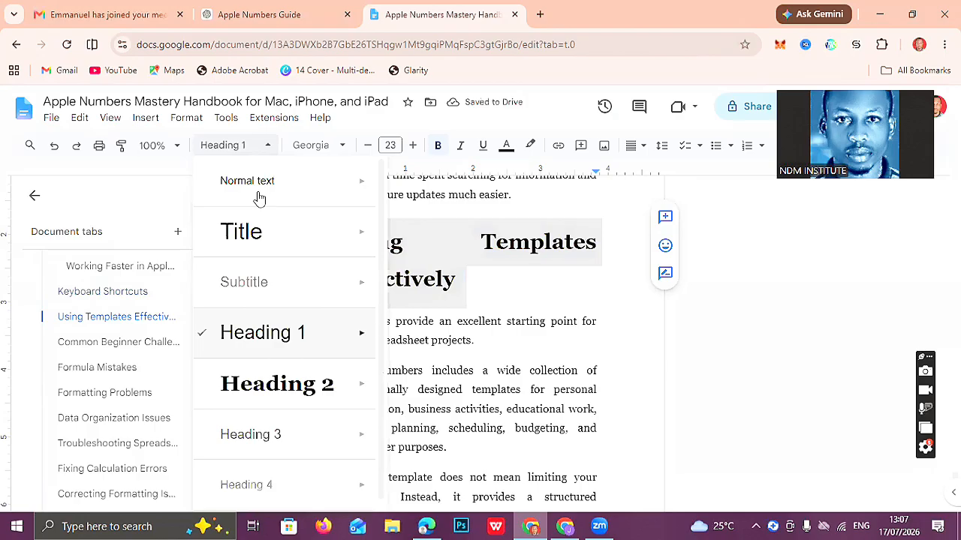
left_click(309, 182)
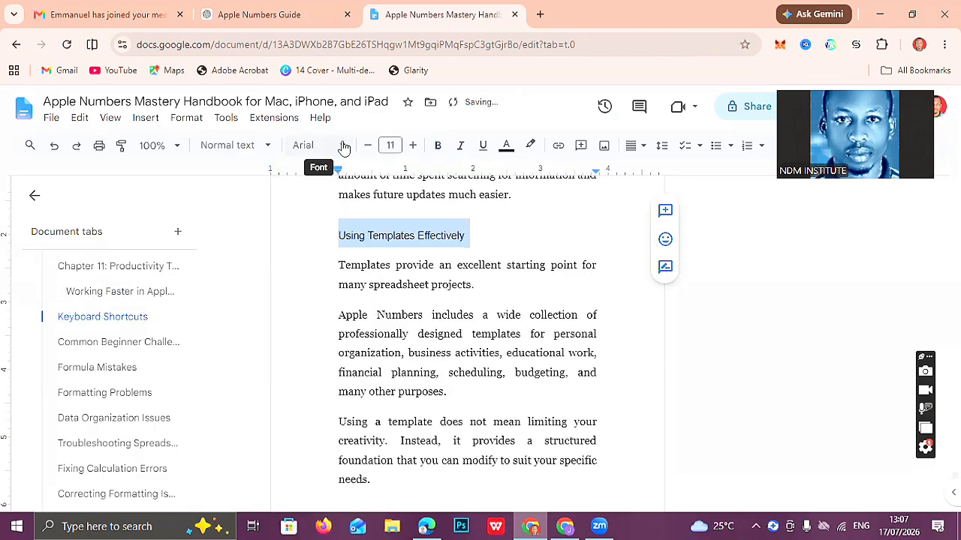
left_click(327, 146)
left_click(338, 231)
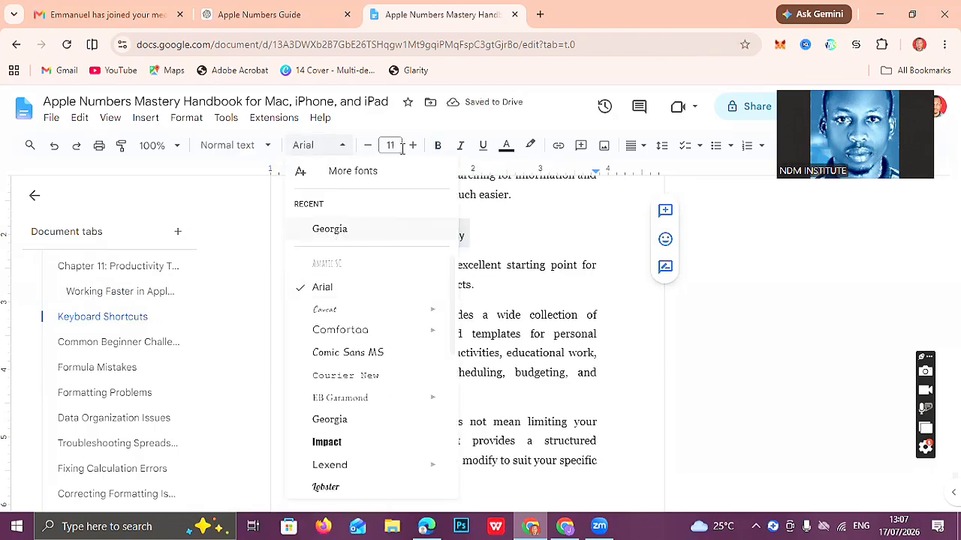
left_click(391, 145)
type("12")
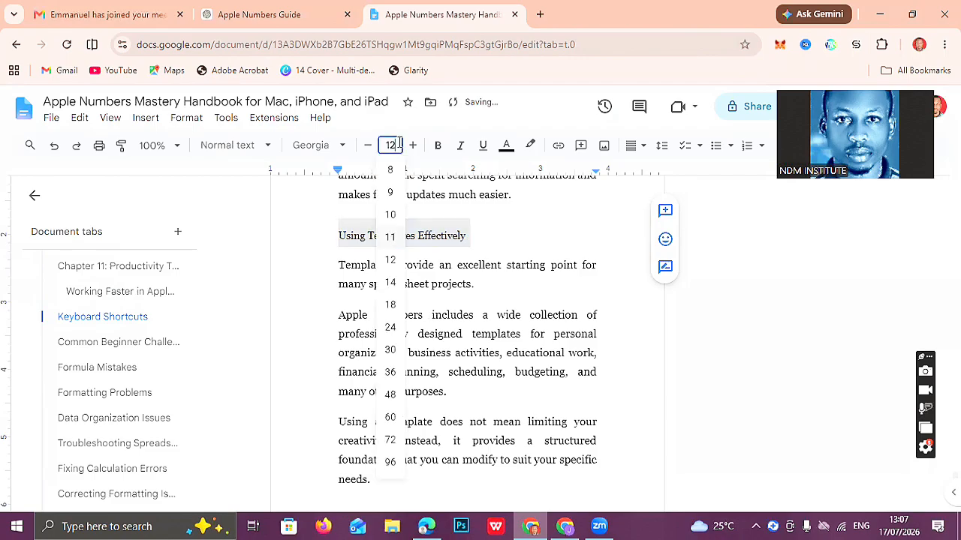
key("Return")
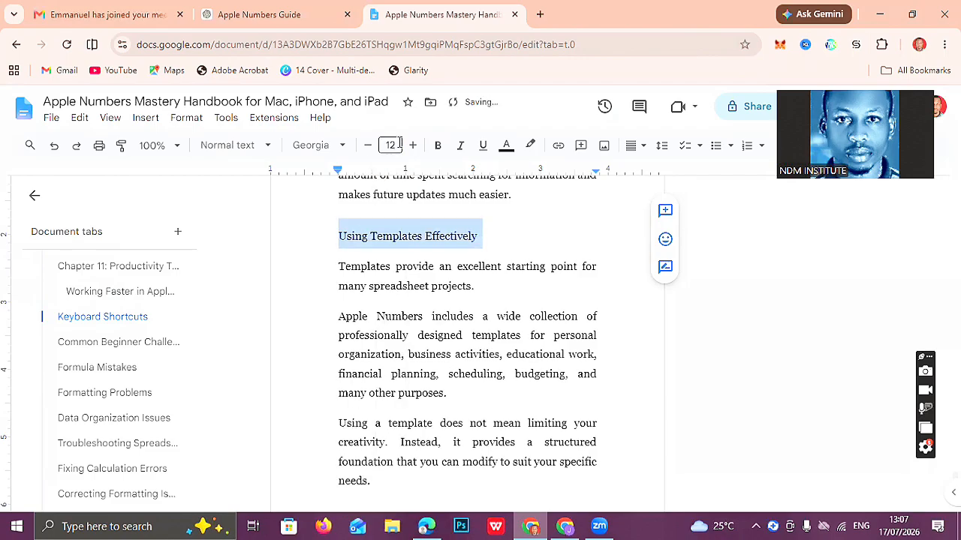
key("ctrl+b")
key("Right")
Delete the horizontal line above the "Common Beginner Challenges" heading.
key("Page_Down")
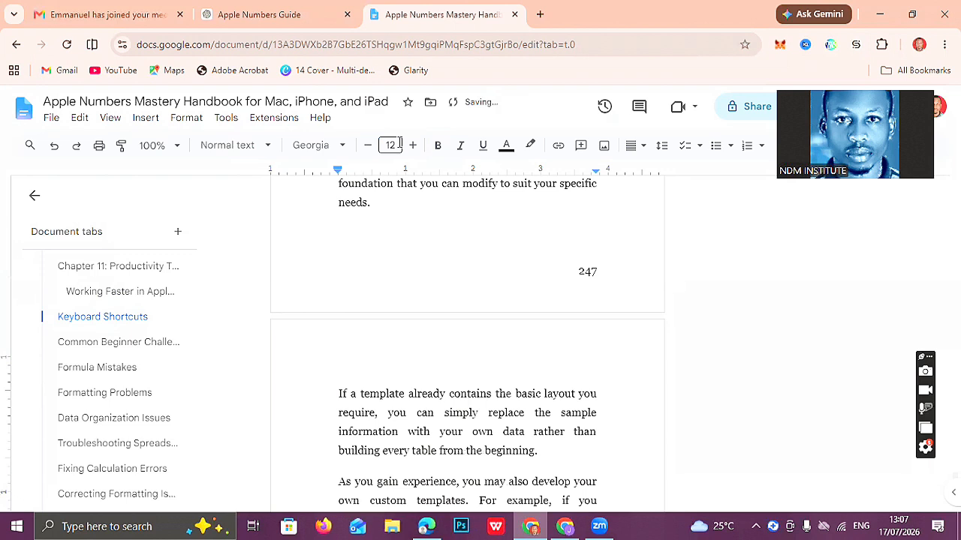
key("Page_Down")
key("Up")
key("Up")
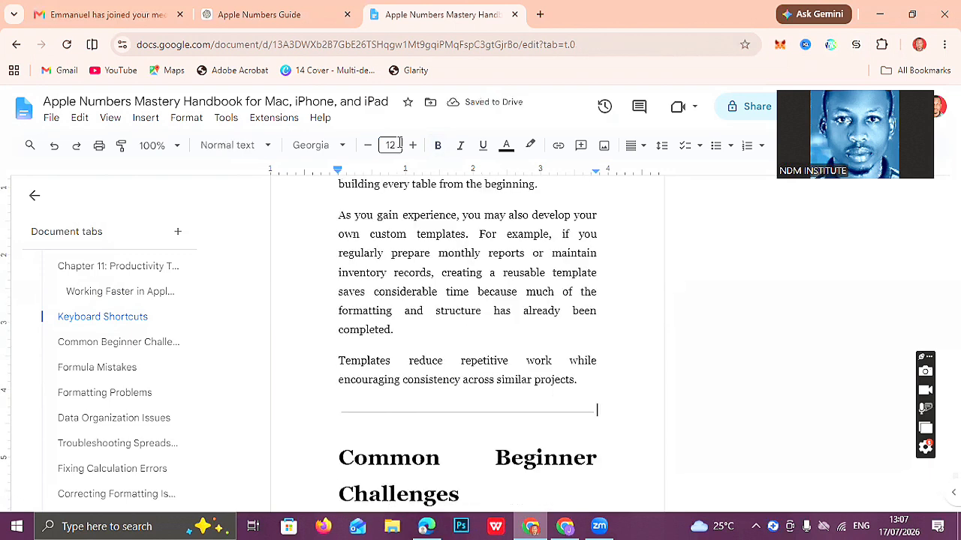
key("BackSpace")
Apply the Heading 2 style to "Common Beginner Challenges" and set its font size to 12.
key("shift+Down")
key("shift+Down")
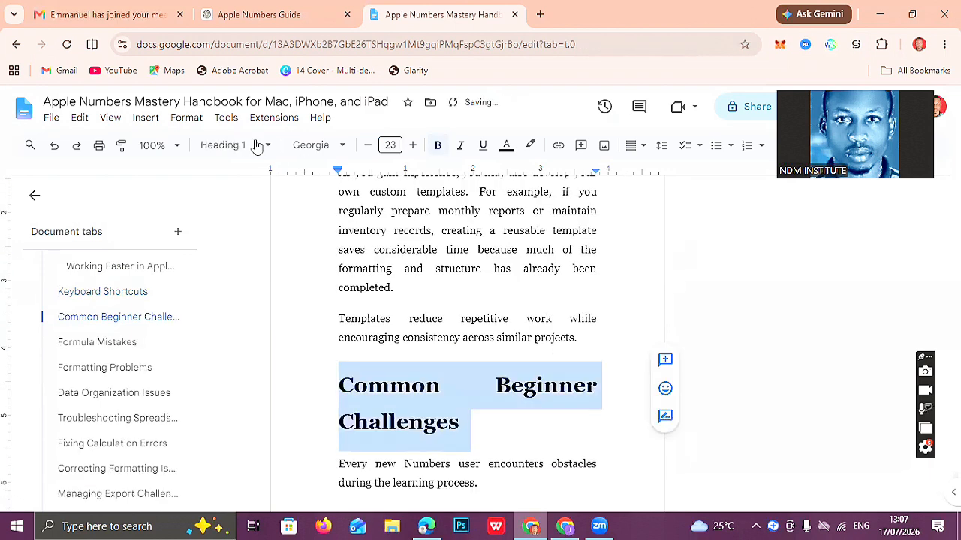
left_click(257, 146)
mouse_move(268, 385)
key("ctrl+alt+2")
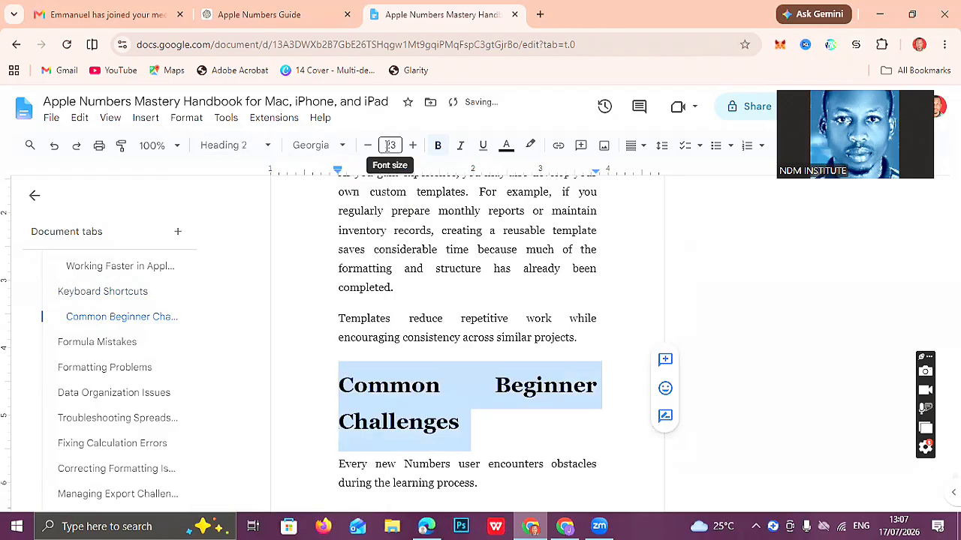
left_click(388, 146)
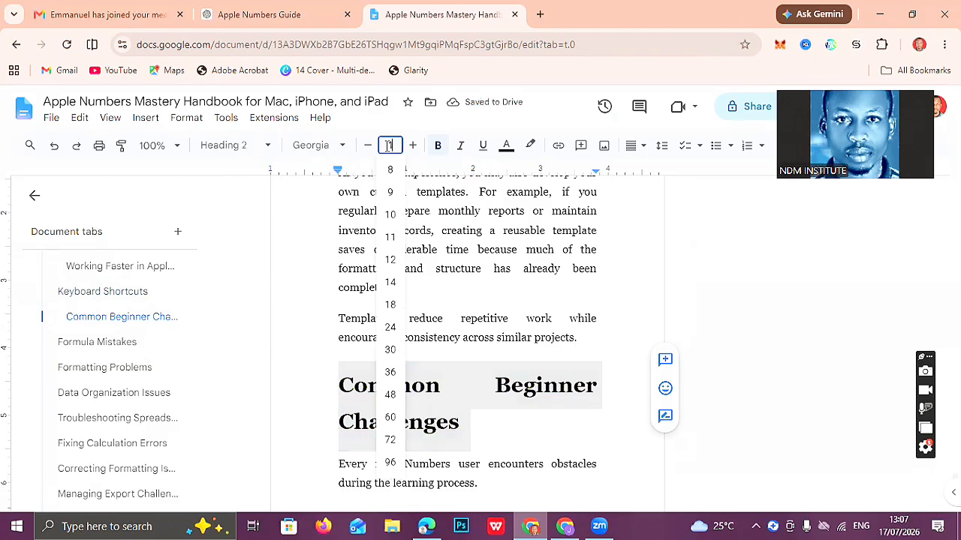
key("Return")
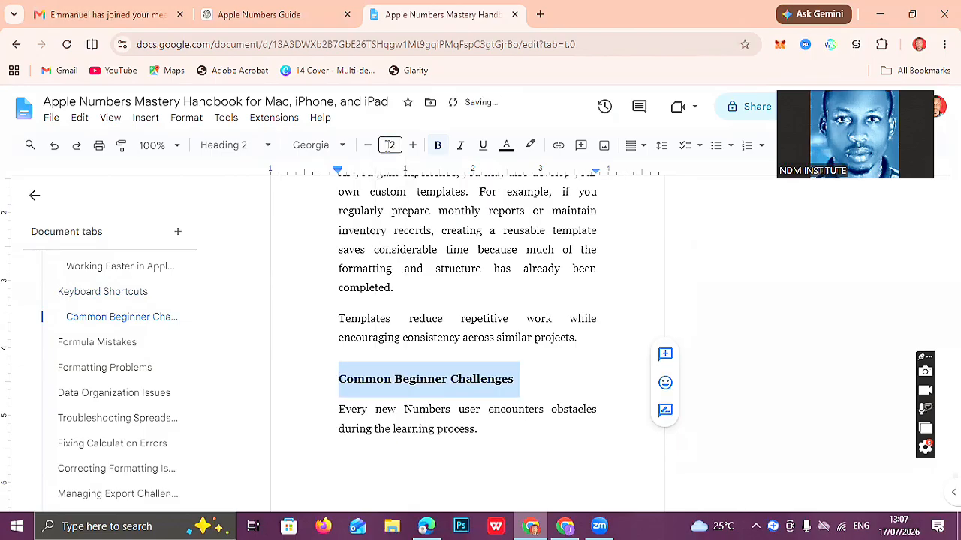
key("Right")
Delete the horizontal line above the "Formula Mistakes" heading.
key("Page_Down")
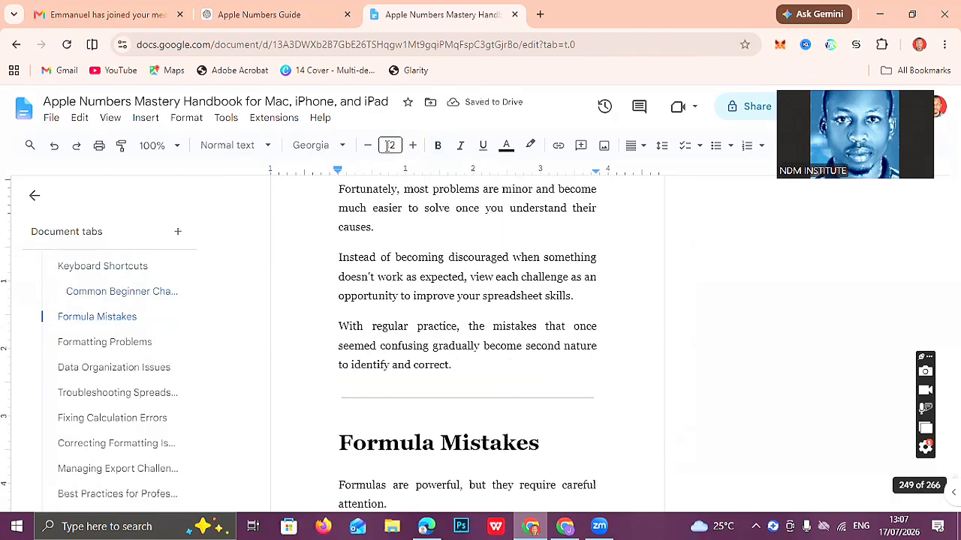
key("Page_Down")
key("Page_Up")
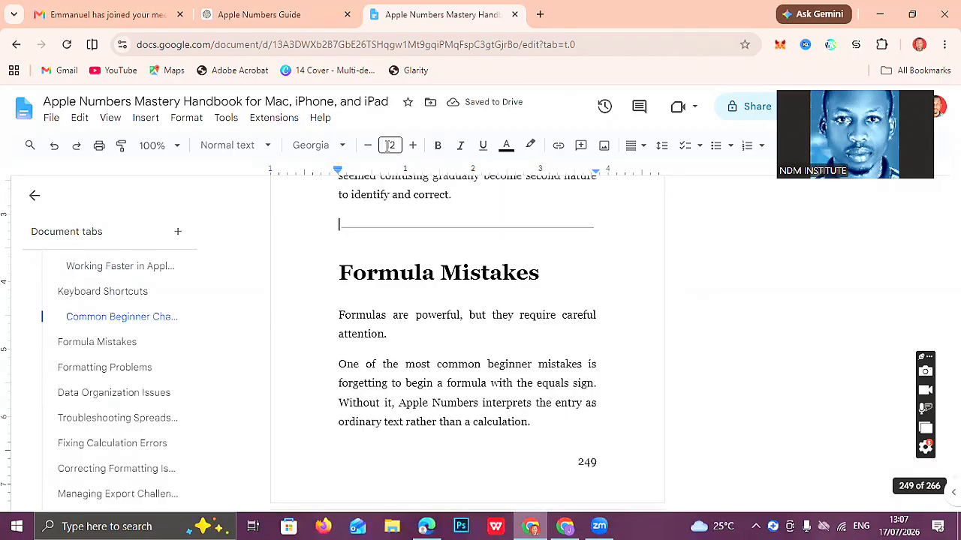
key("End")
key("BackSpace")
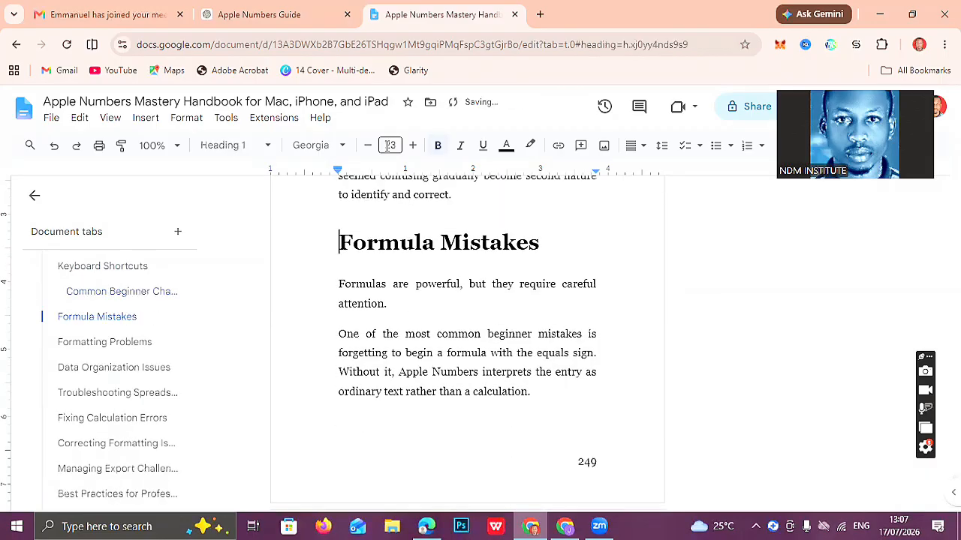
Restyle the "Formula Mistakes" heading as Normal text in bold Georgia at size 12.
key("shift+Down")
left_click(242, 151)
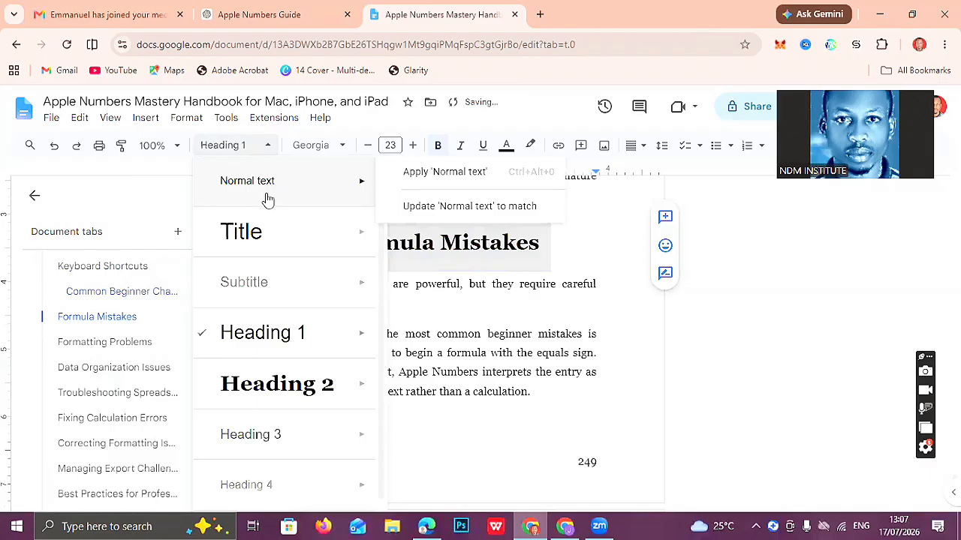
left_click(444, 171)
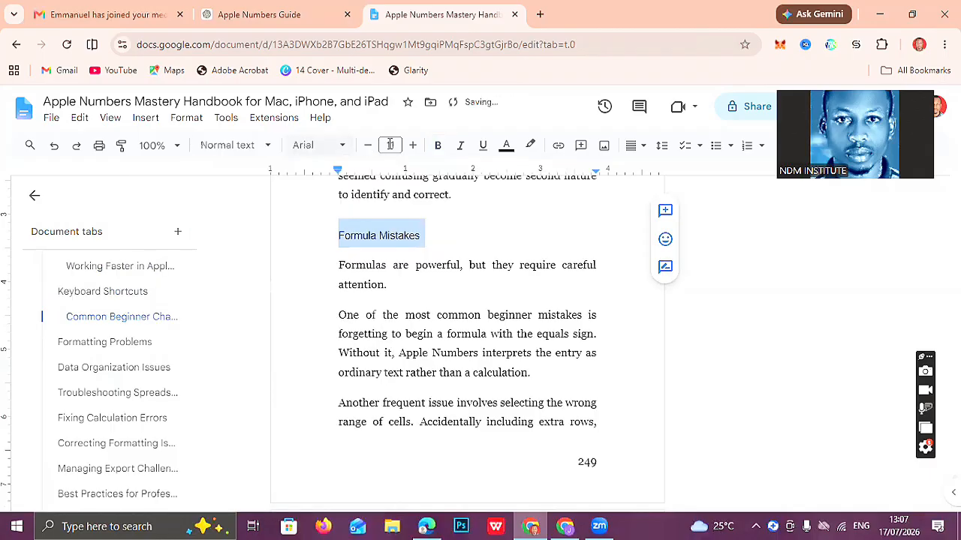
left_click(391, 144)
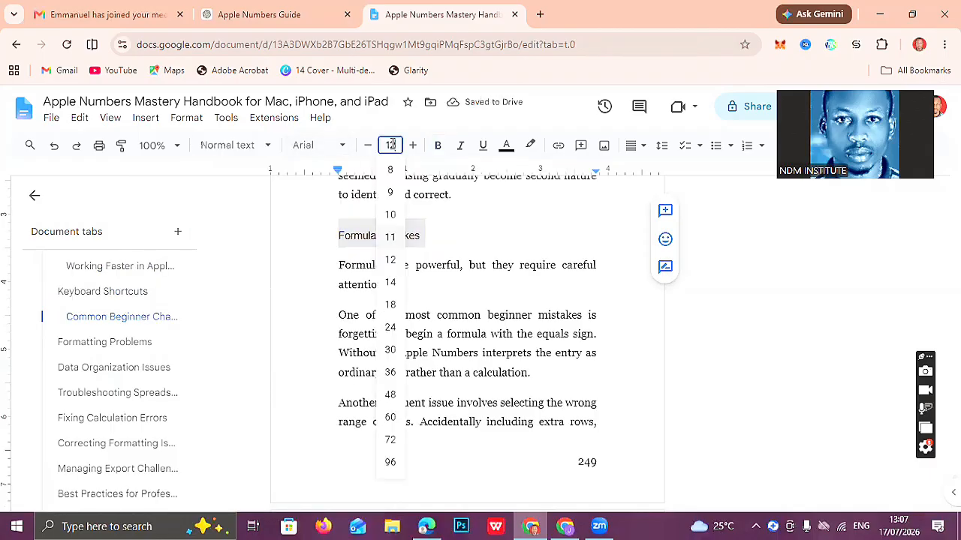
key("Return")
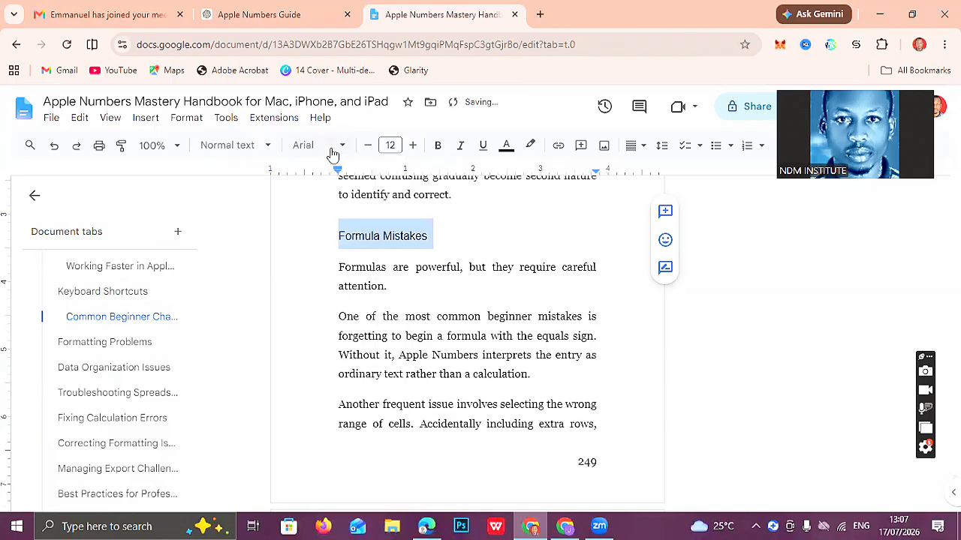
left_click(331, 145)
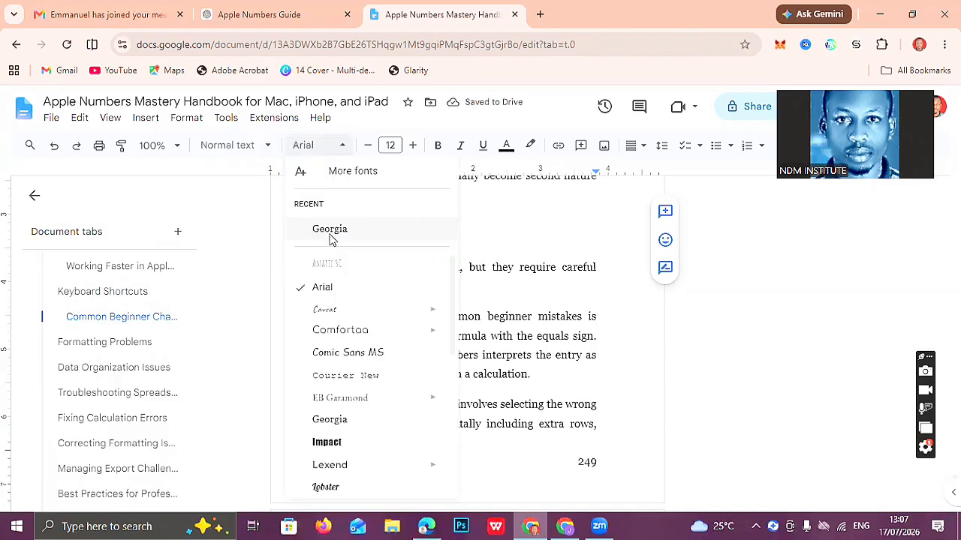
left_click(330, 232)
left_click(330, 239)
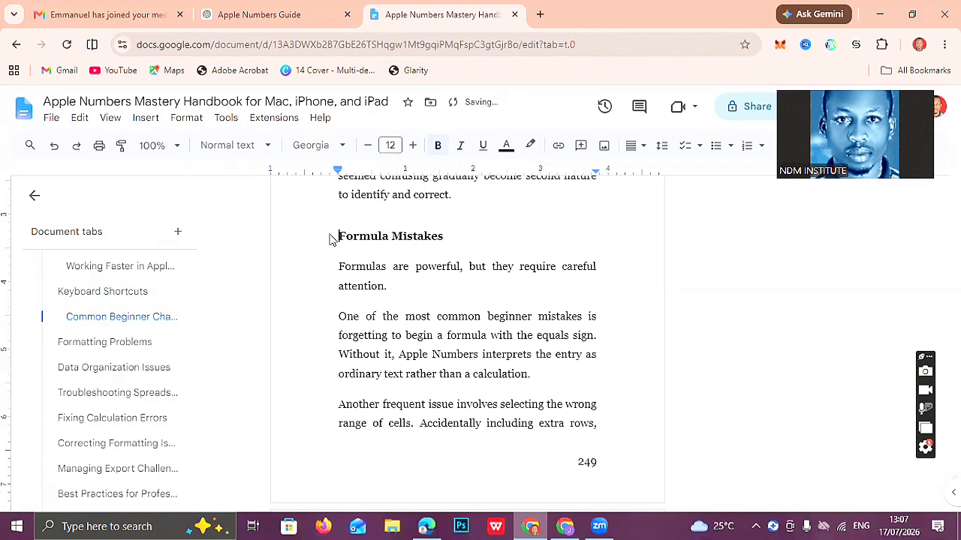
Delete the horizontal line above the "Formatting Problems" heading, including the empty paragraph it leaves.
scroll(330, 238, "down", 2)
scroll(331, 239, "down", 3)
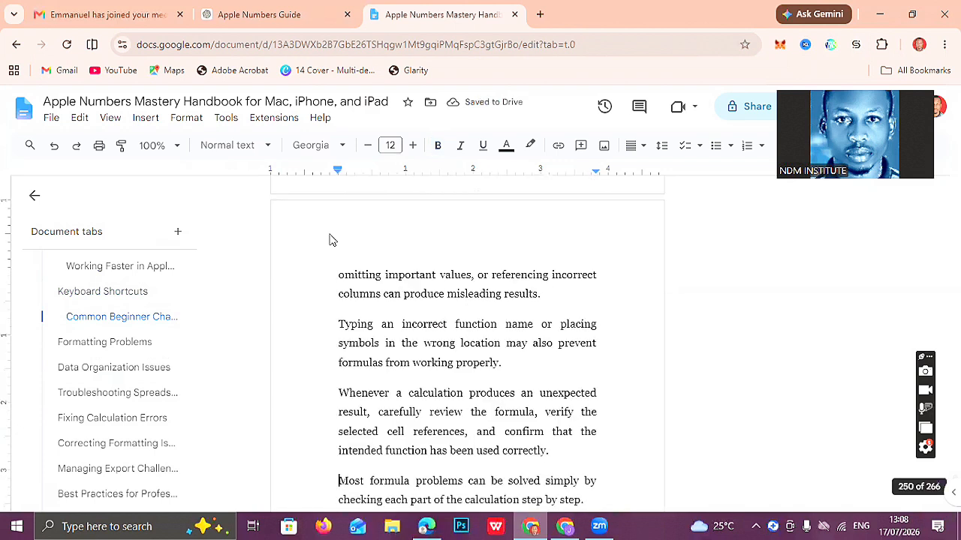
scroll(330, 239, "down", 6)
scroll(331, 238, "down", 2)
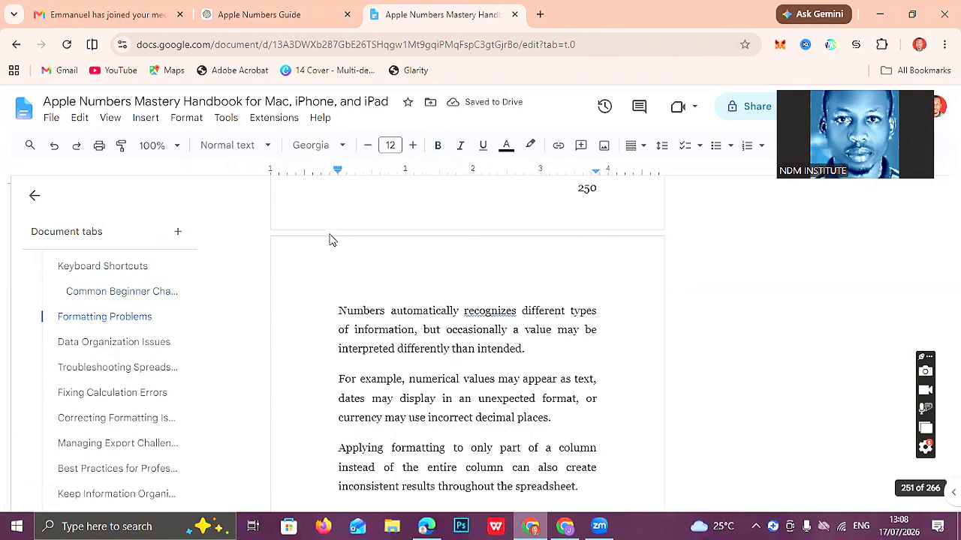
scroll(330, 239, "up", 4)
key("Down")
key("Delete")
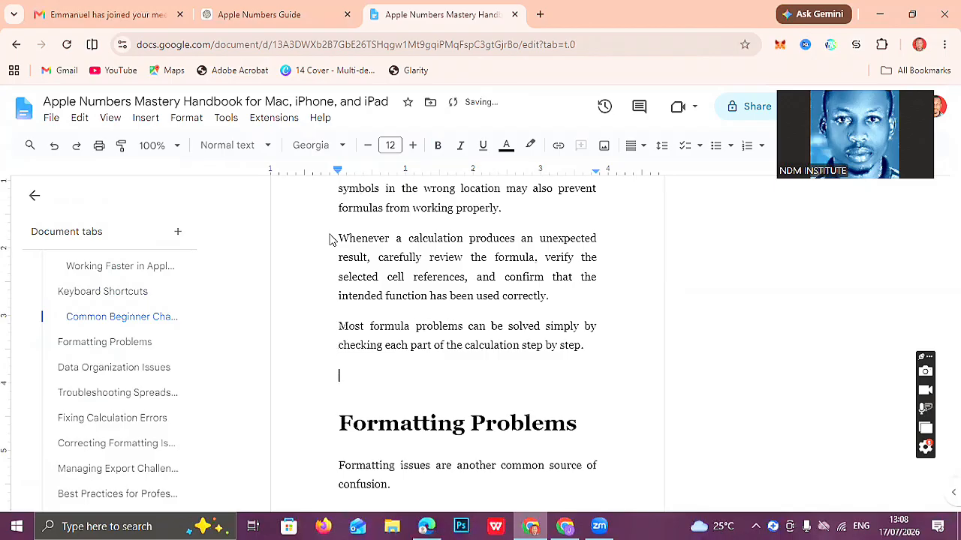
key("BackSpace")
Restyle the "Formatting Problems" heading as Normal text in bold Georgia at size 12.
key("Right")
key("shift+Down")
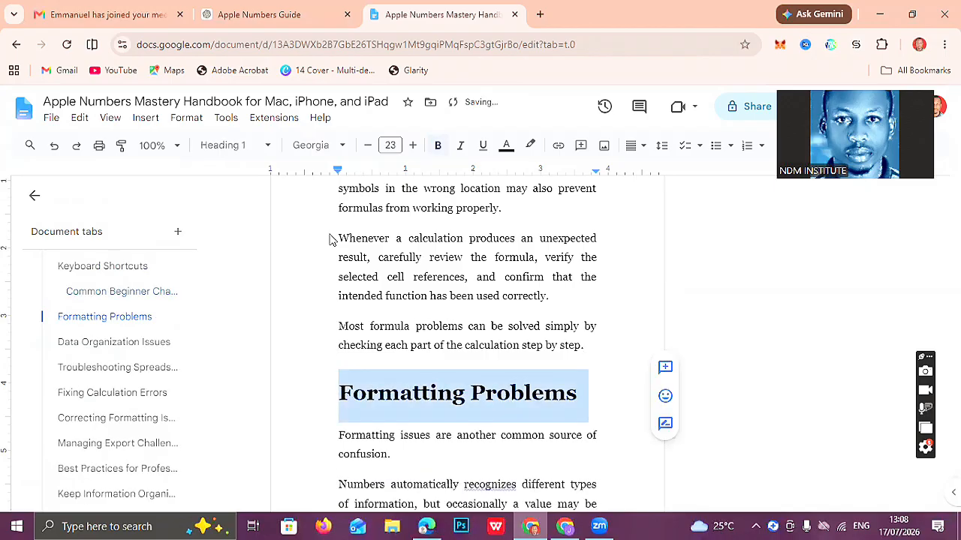
left_click(257, 146)
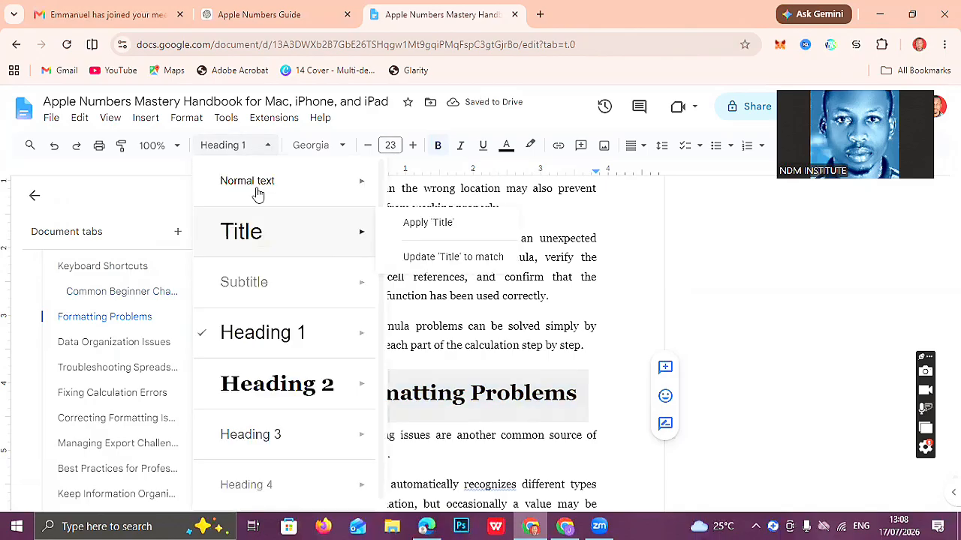
left_click(263, 182)
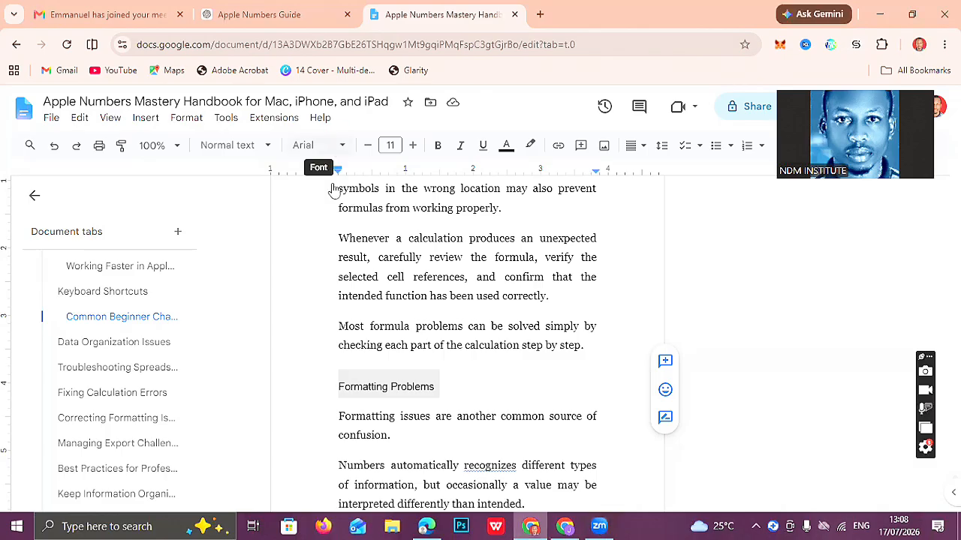
left_click(330, 235)
left_click(413, 145)
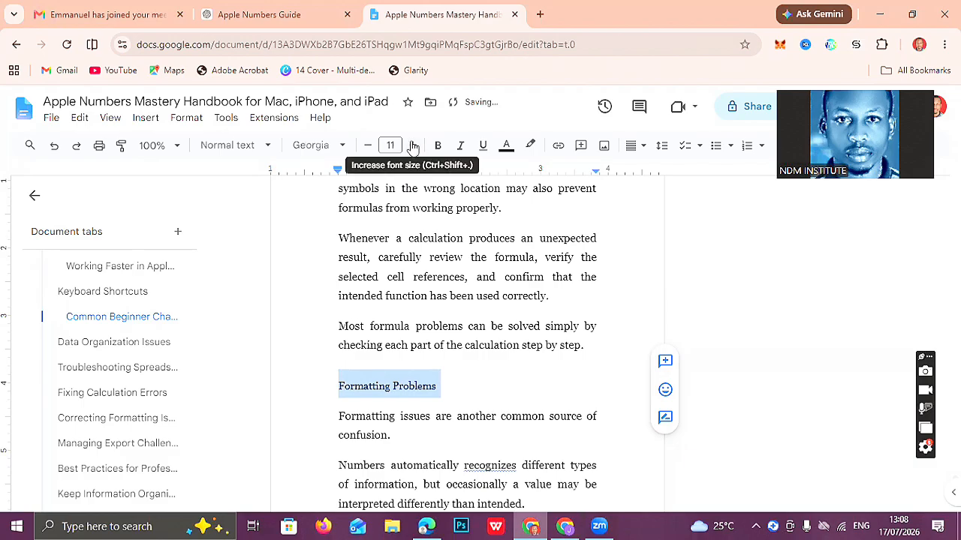
key("ctrl+b")
left_click(323, 362)
Delete the horizontal line above the "Data Organization Issues" heading, including the empty paragraph it leaves.
scroll(323, 362, "down", 3)
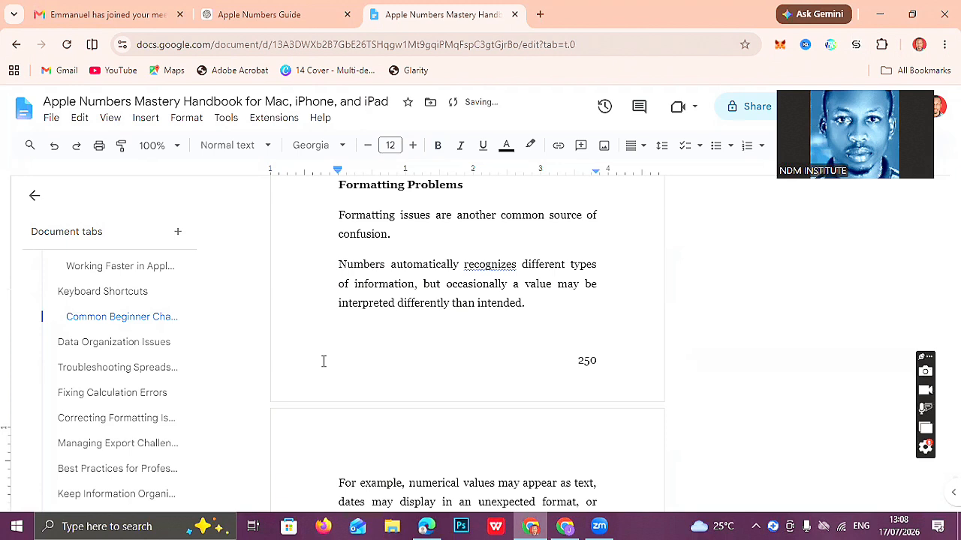
scroll(323, 361, "down", 3)
key("Down")
key("Down")
key("Down")
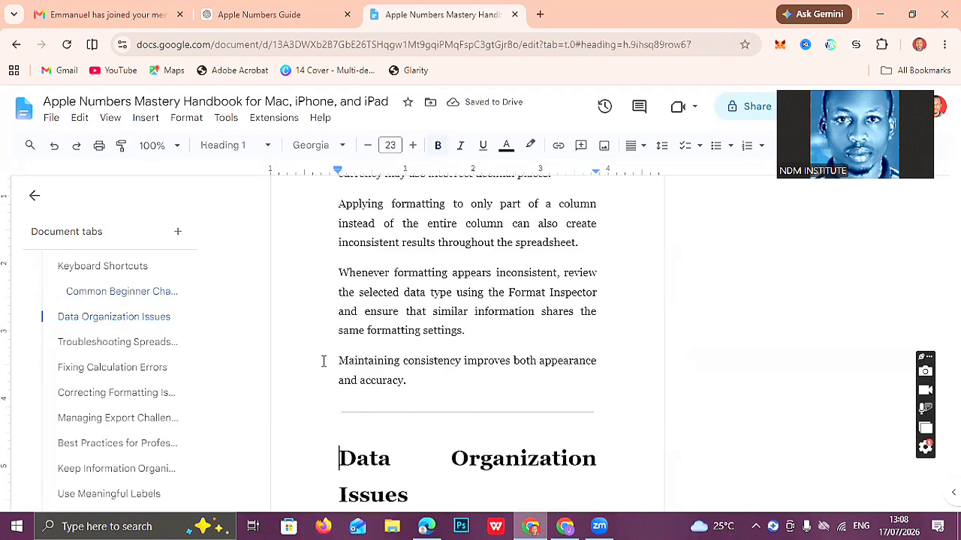
key("BackSpace")
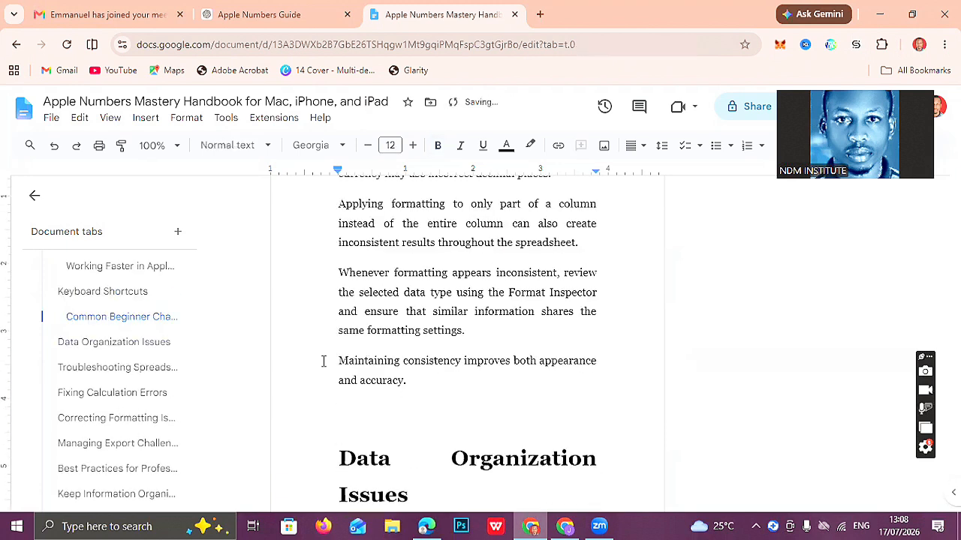
key("Down")
key("BackSpace")
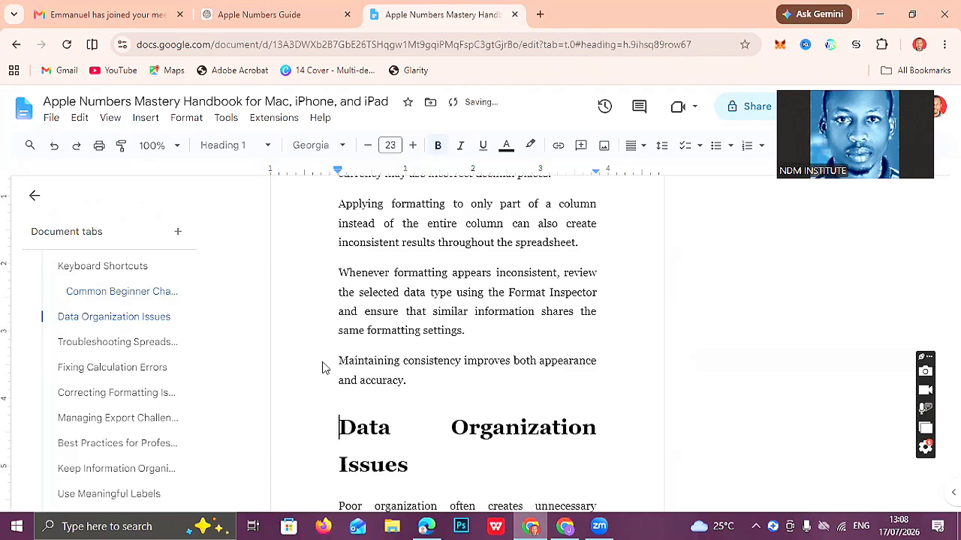
Restyle the "Data Organization Issues" heading as Normal text in bold Georgia at size 12.
key("shift+Down")
key("shift+Down")
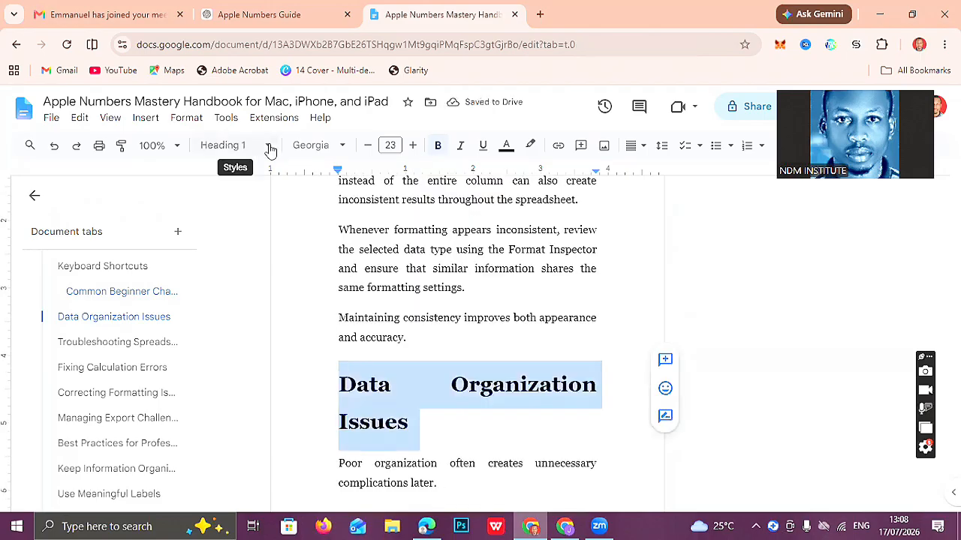
left_click(269, 147)
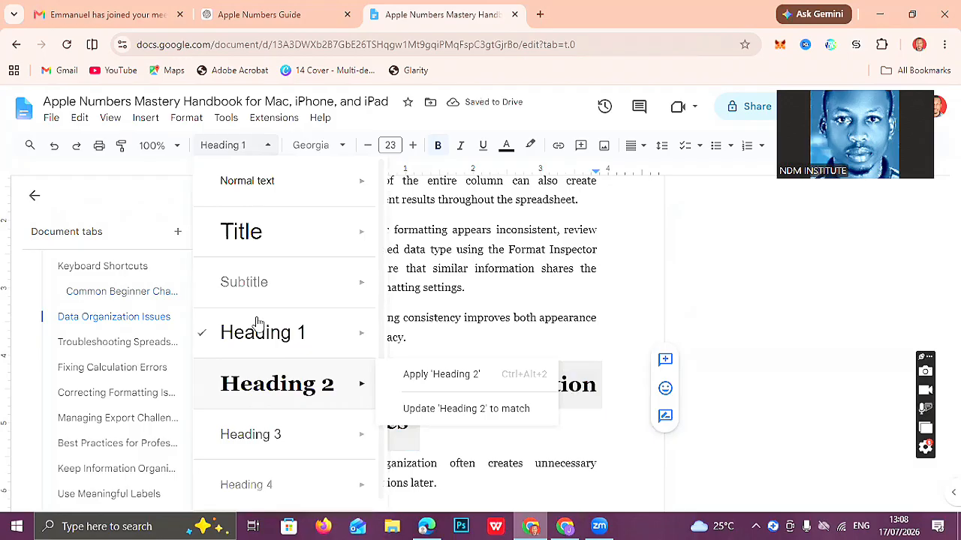
left_click(249, 184)
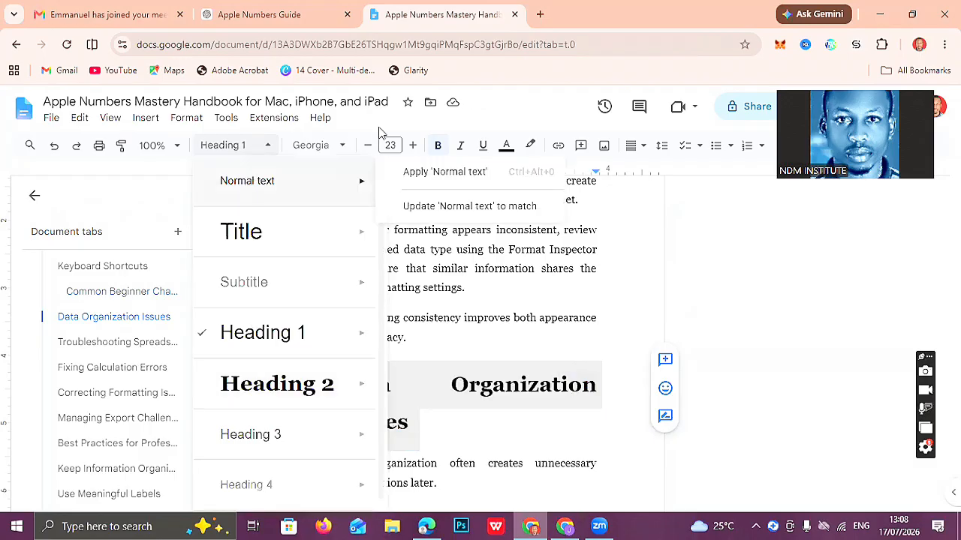
left_click(333, 150)
left_click(324, 233)
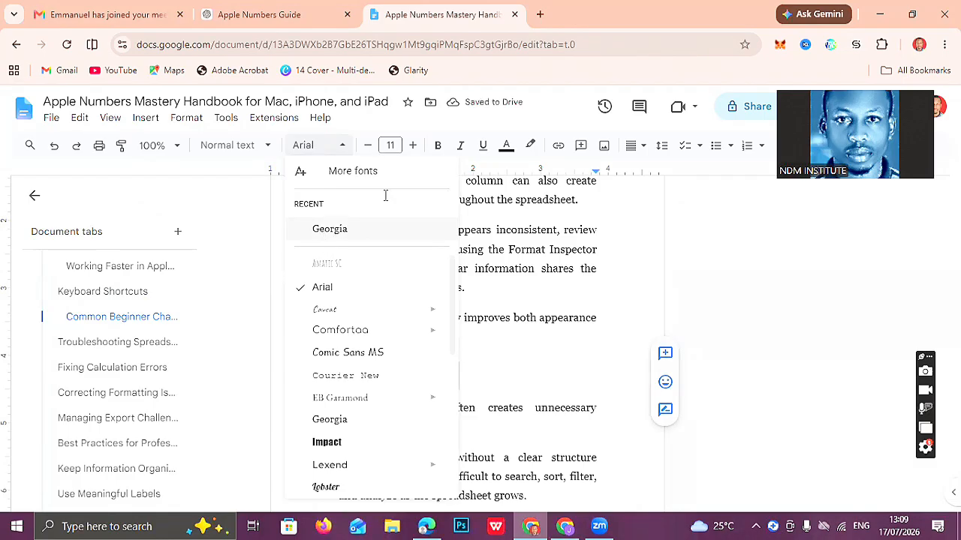
left_click(388, 145)
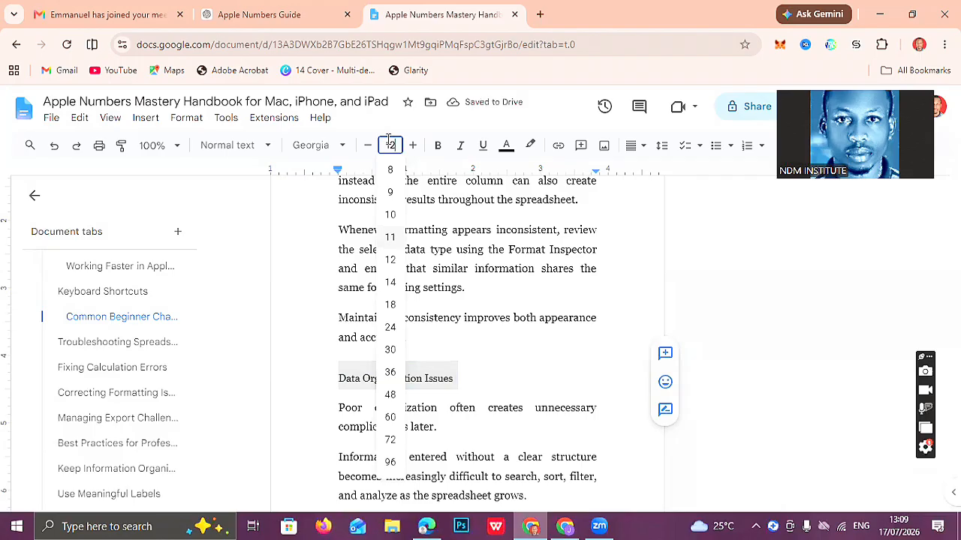
key("Return")
key("ctrl+b")
key("Down")
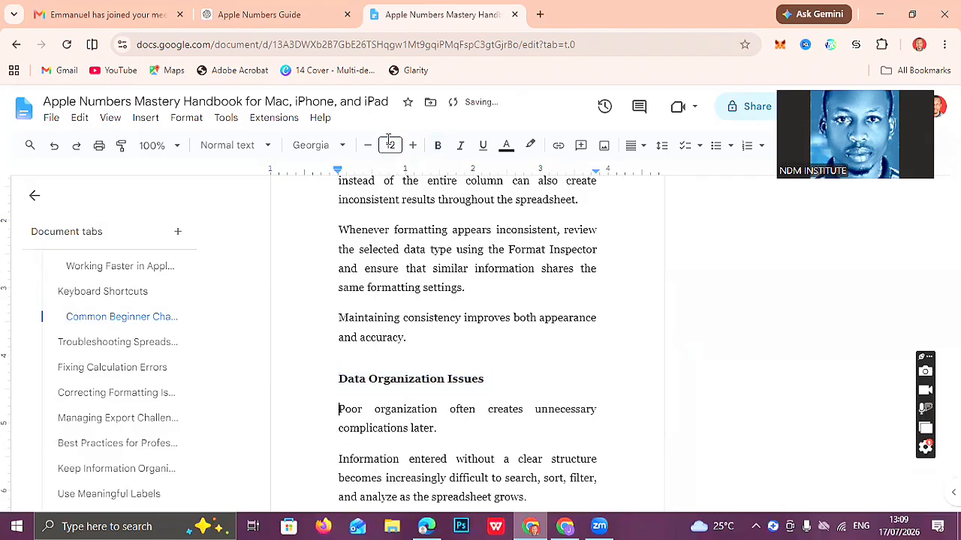
Delete the horizontal line and its empty paragraph above the "Troubleshooting Spreadsheet Problems" heading.
scroll(388, 140, "down", 6)
key("Down")
key("Down")
key("Down")
key("Down")
key("Down")
key("Down")
key("Down")
key("Down")
key("Down")
key("Down")
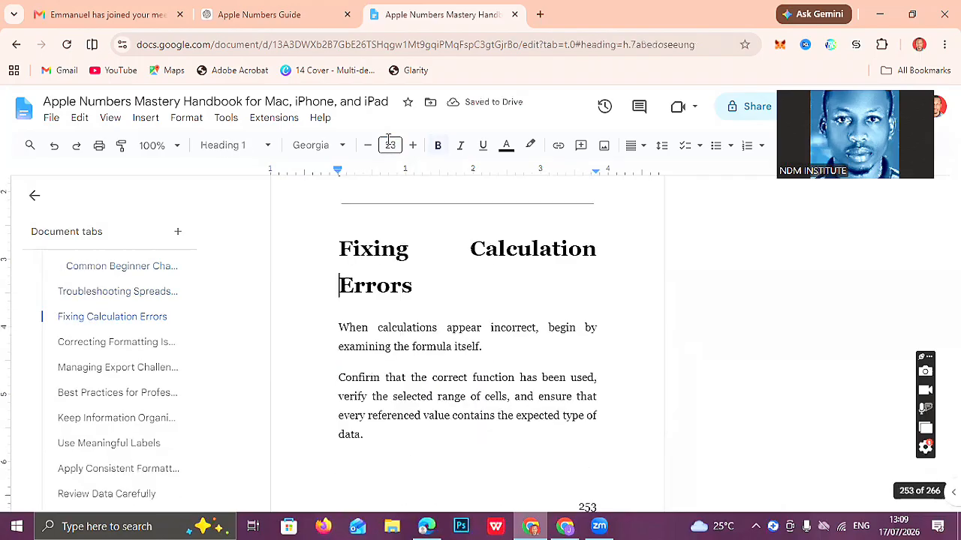
key("Up")
key("Up")
key("Up")
key("Up")
key("Up")
key("Up")
key("Up")
key("Up")
key("Up")
key("Up")
key("Up")
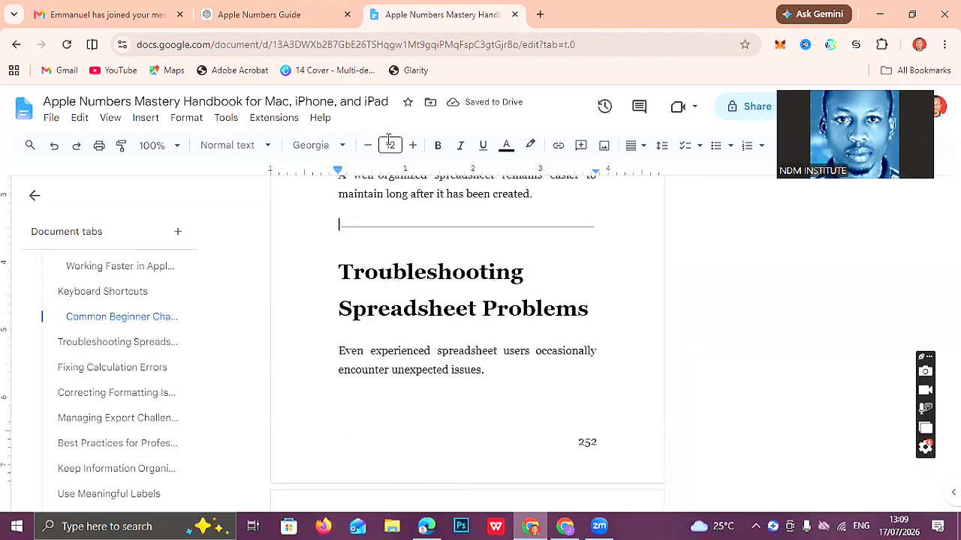
key("Delete")
key("Delete")
Apply the Heading 2 style to "Troubleshooting Spreadsheet Problems" and set its font size to 12.
key("shift+Down")
key("shift+Down")
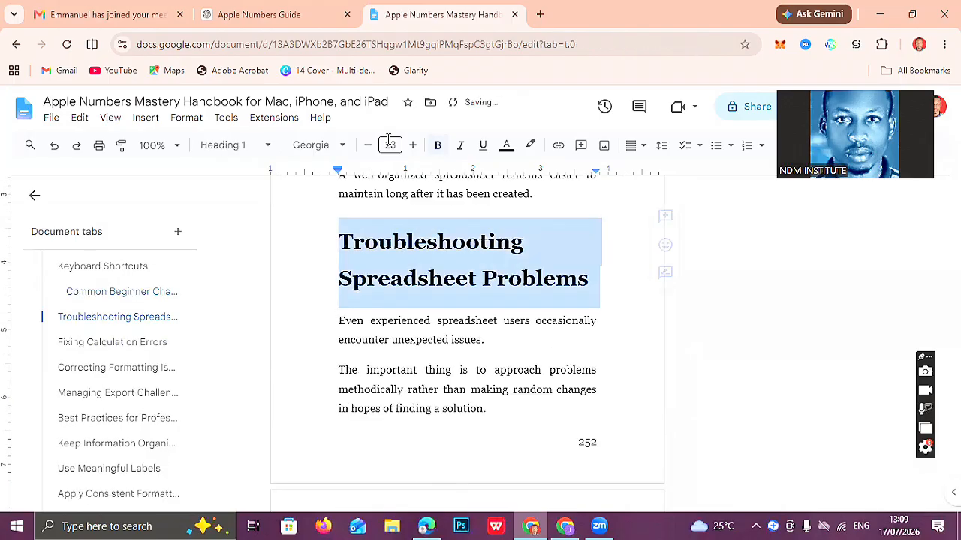
left_click(233, 145)
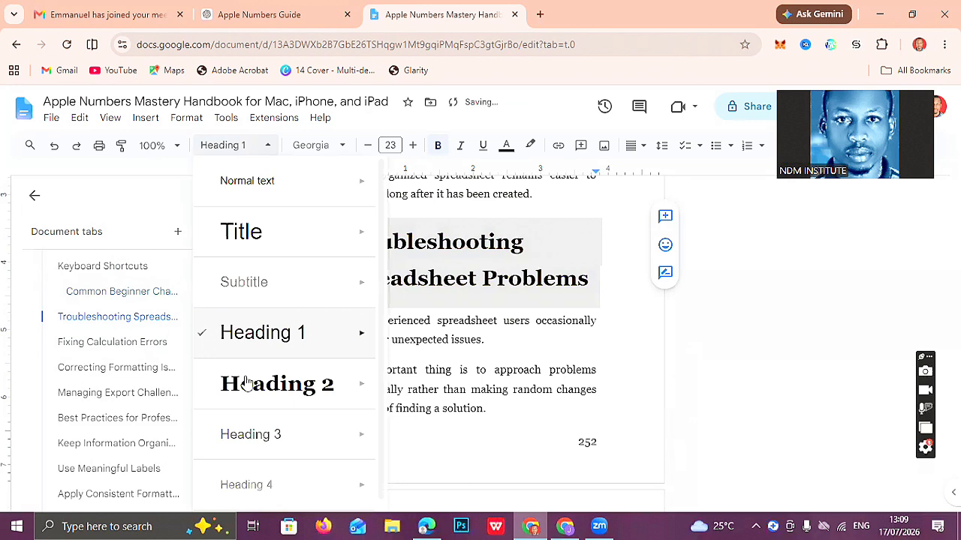
mouse_move(243, 382)
key("ctrl+alt+2")
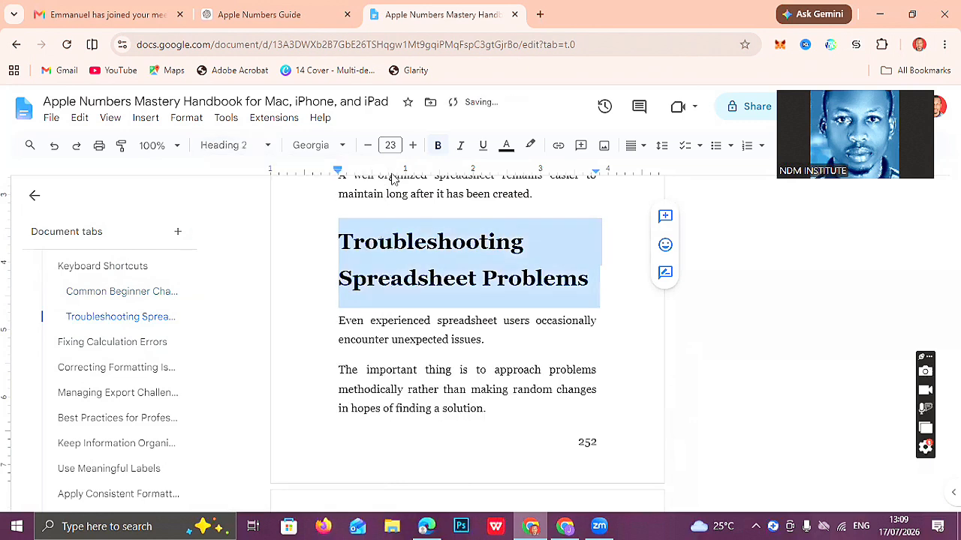
left_click(390, 145)
type("12")
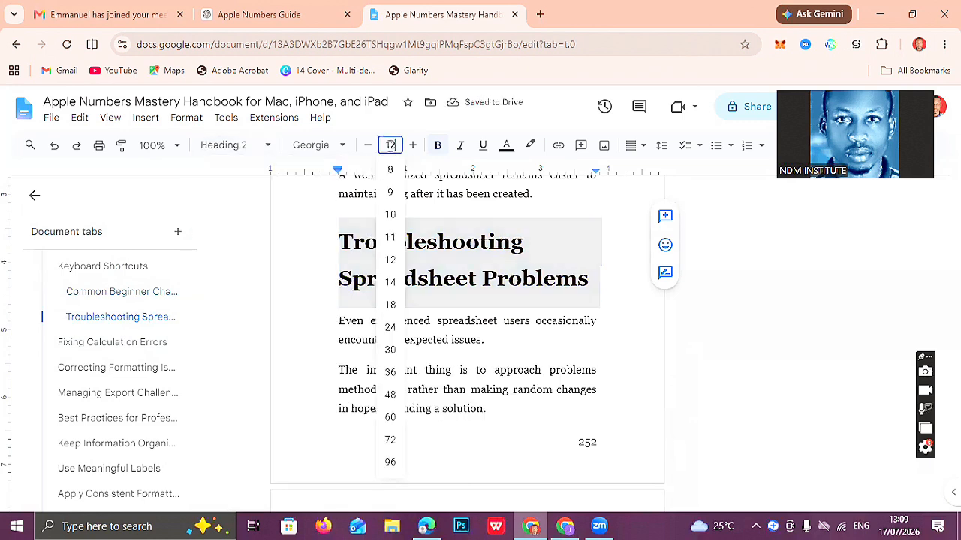
key("Return")
Delete the horizontal line and its empty paragraph above the "Fixing Calculation Errors" heading.
key("Page_Down")
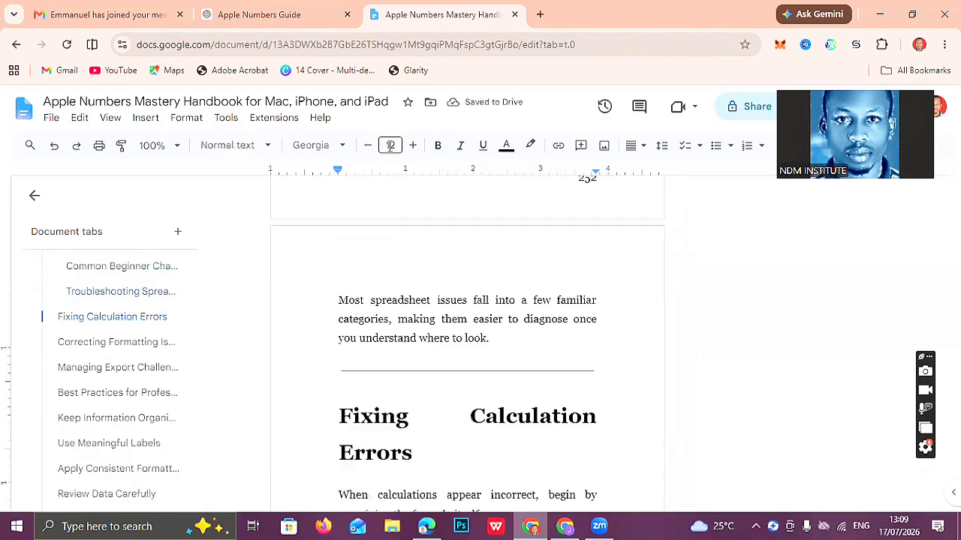
key("Down")
key("Up")
key("Up")
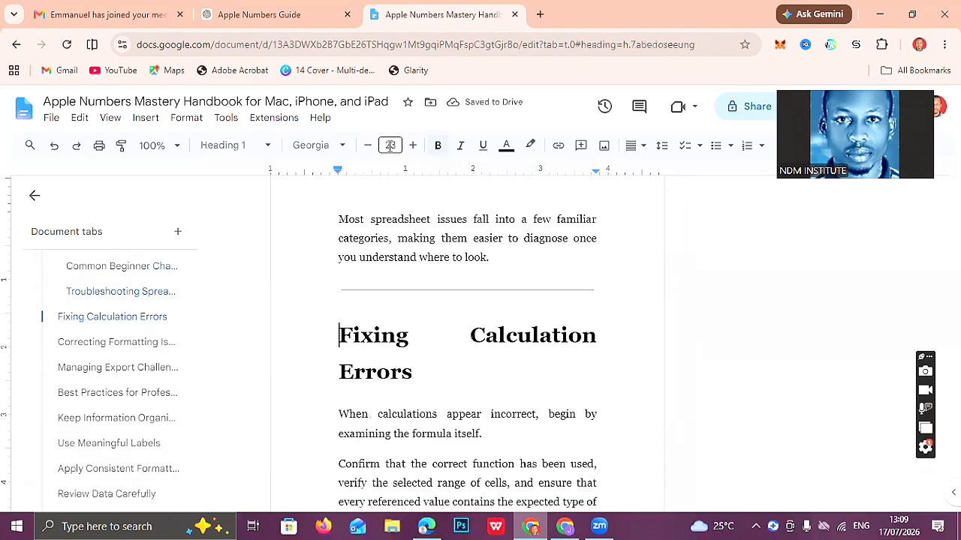
key("BackSpace")
key("Delete")
Change the "Fixing Calculation Errors" heading to the Normal text style in the Georgia font.
key("shift+Down")
key("shift+Down")
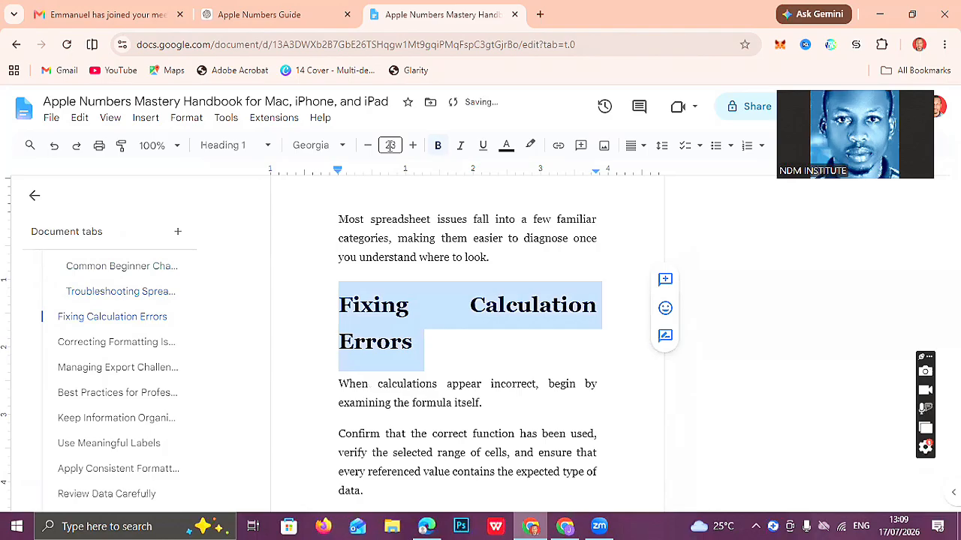
left_click(389, 145)
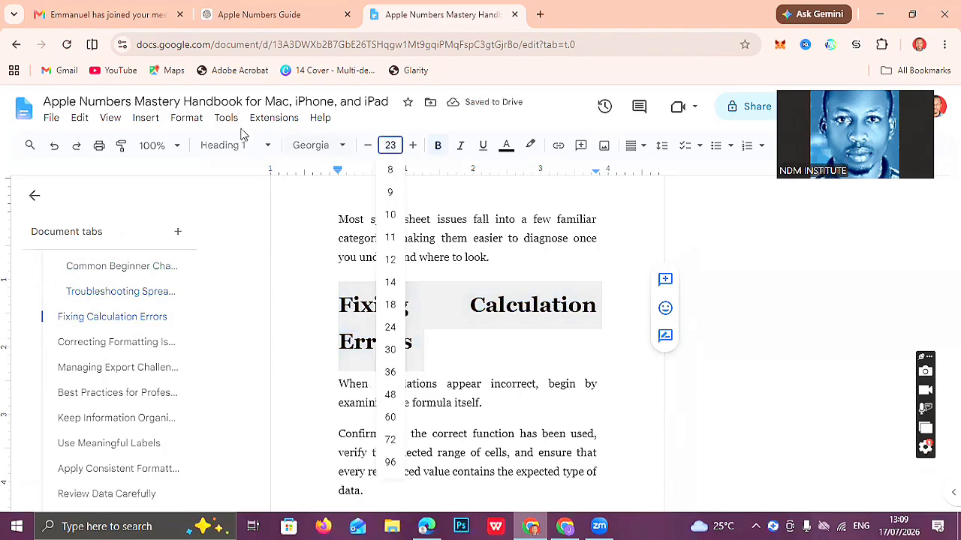
left_click(262, 149)
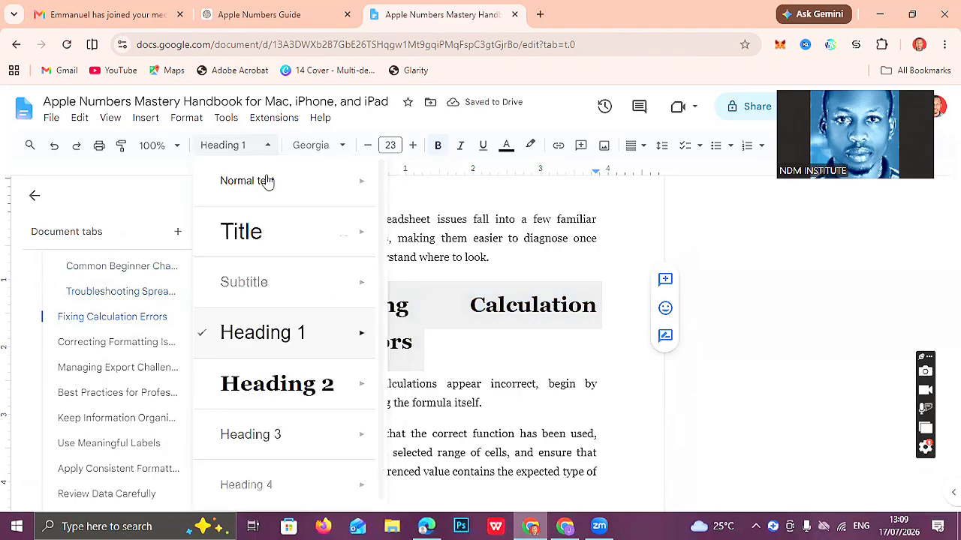
left_click(278, 181)
left_click(341, 148)
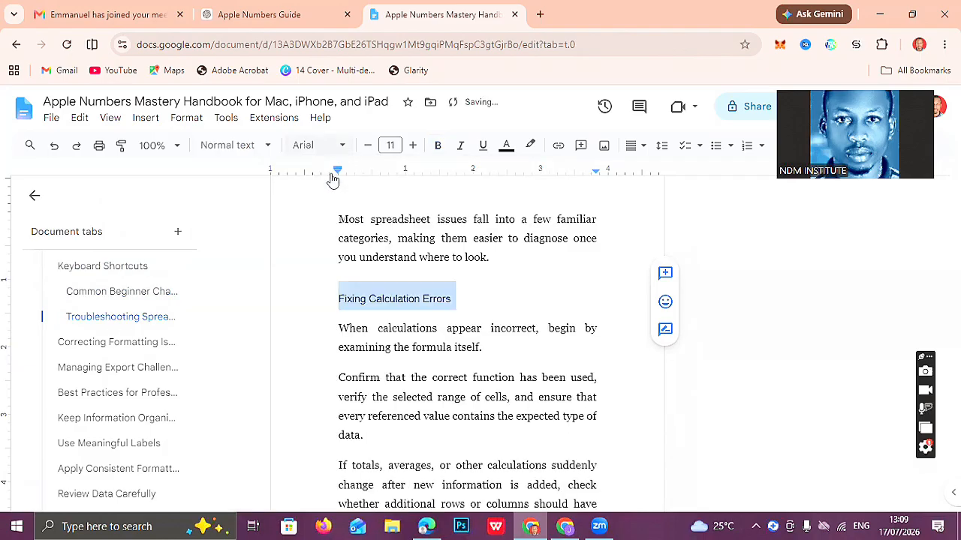
left_click(330, 229)
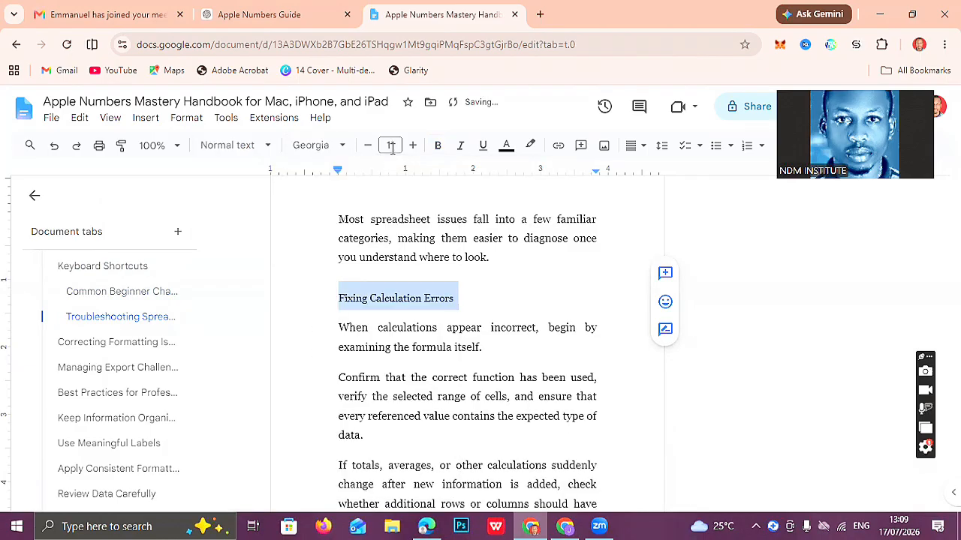
Set the "Fixing Calculation Errors" heading to font size 12 and make it bold.
left_click(391, 145)
type("2")
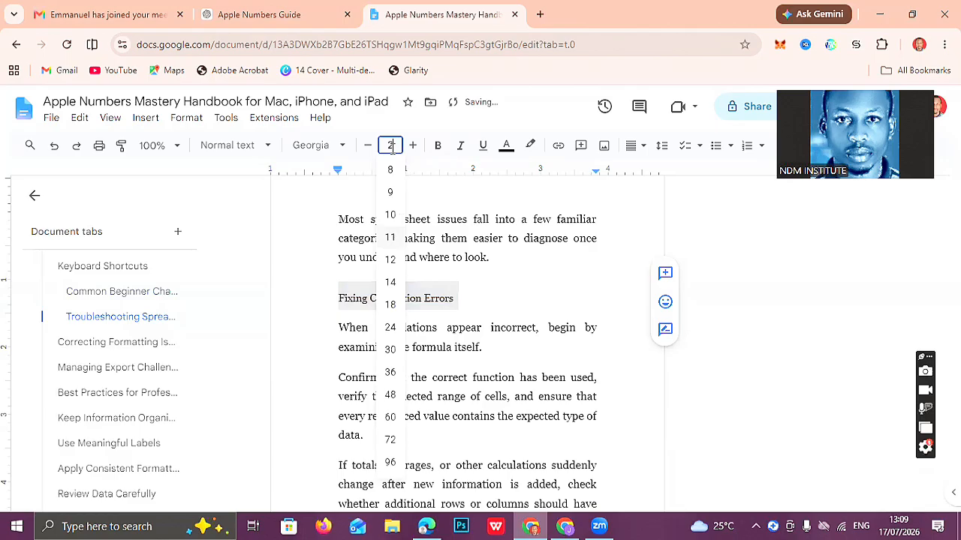
key("Return")
left_click(391, 145)
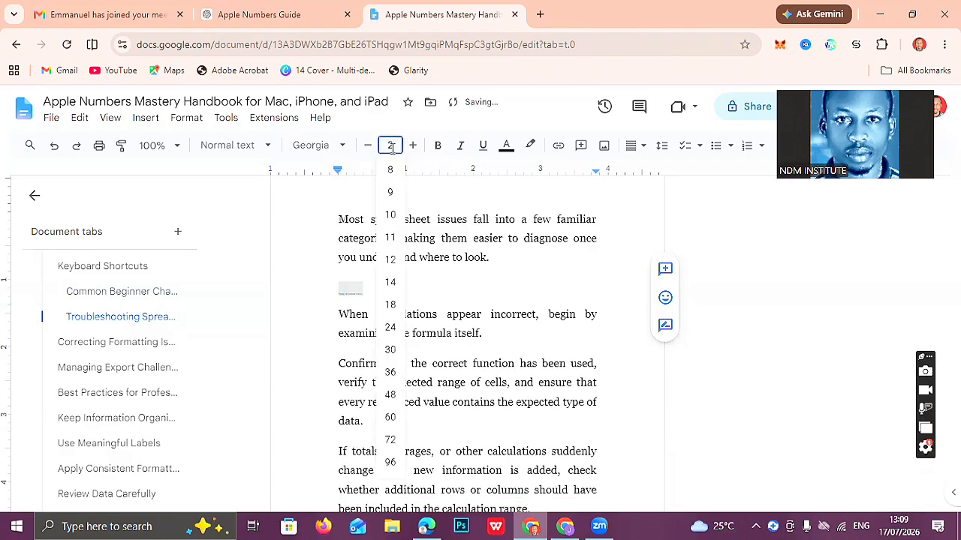
type("12")
key("Return")
key("ctrl+b")
key("Left")
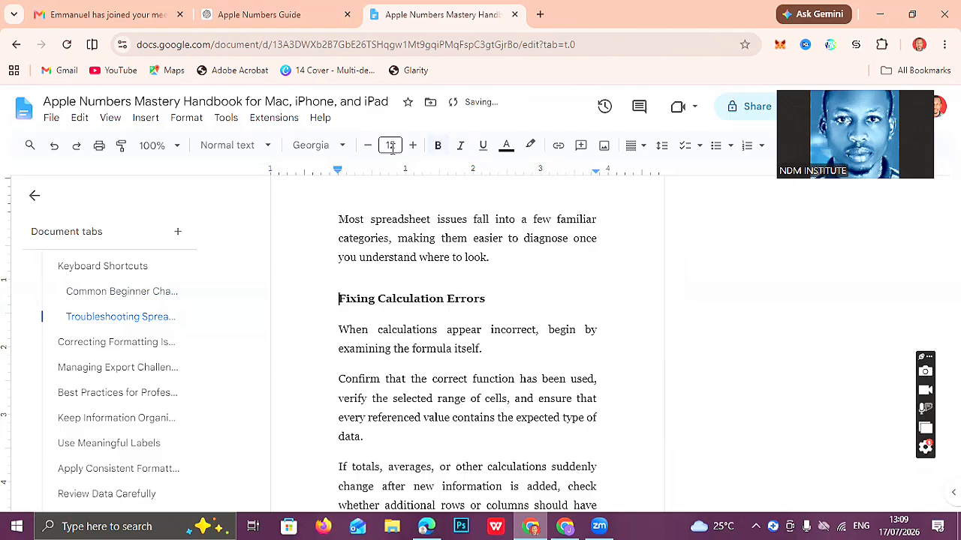
Delete the horizontal line and its empty paragraph above the "Correcting Formatting Issues" heading.
key("Down")
key("Page_Down")
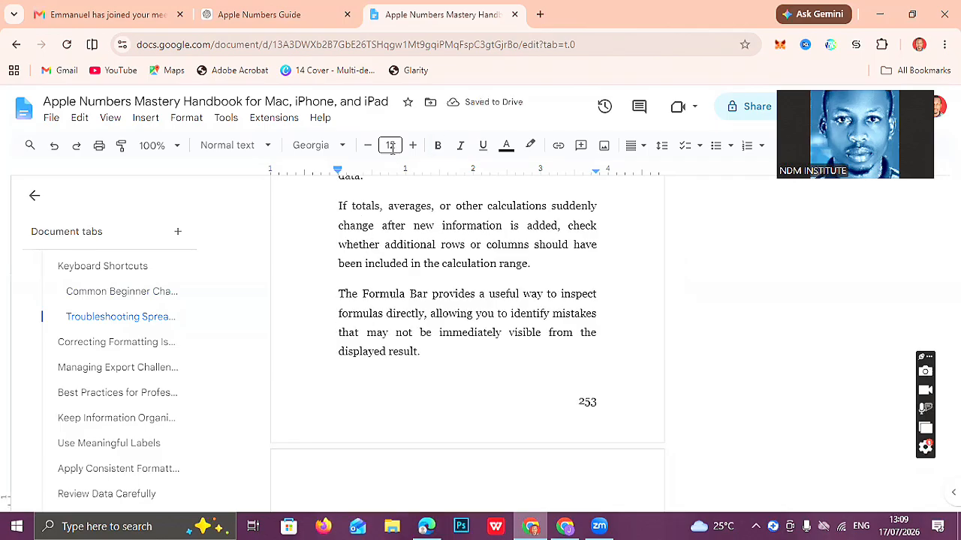
key("Page_Down")
key("Page_Up")
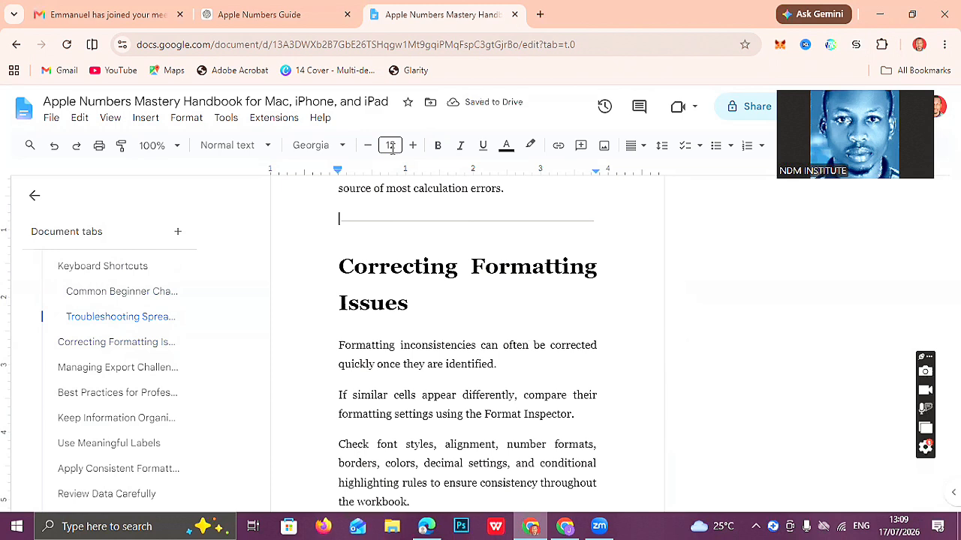
key("BackSpace")
key("Right")
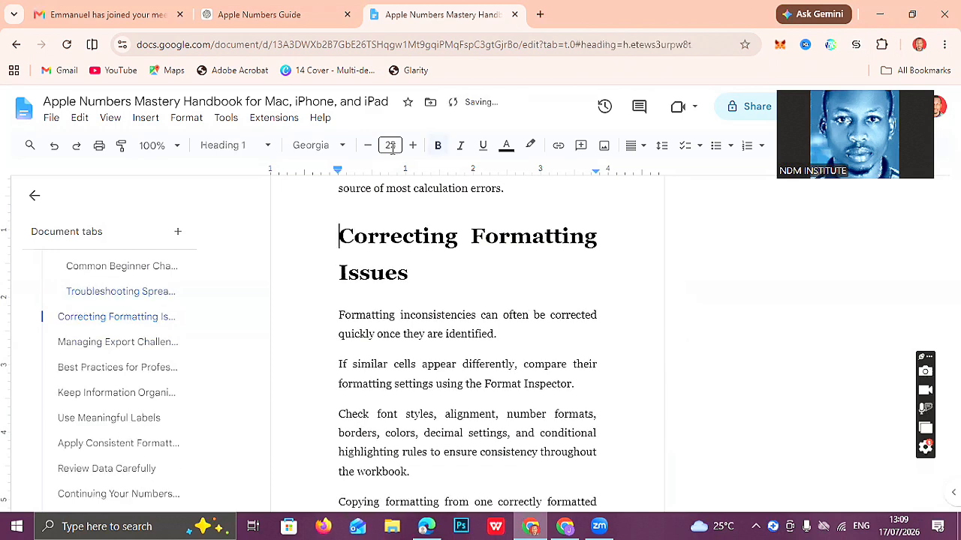
Restyle the "Correcting Formatting Issues" heading as Normal text in bold Georgia at font size 12.
key("ctrl+shift+Down")
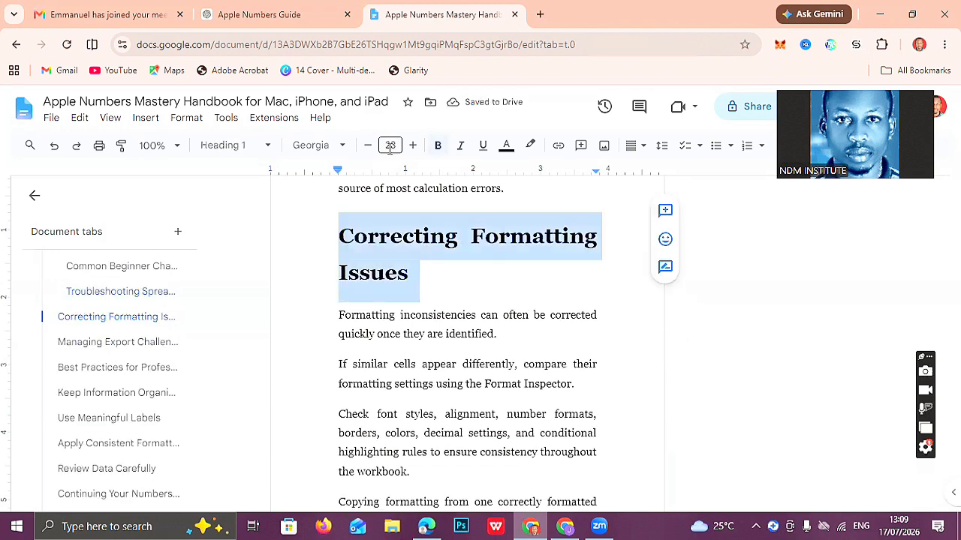
left_click(261, 150)
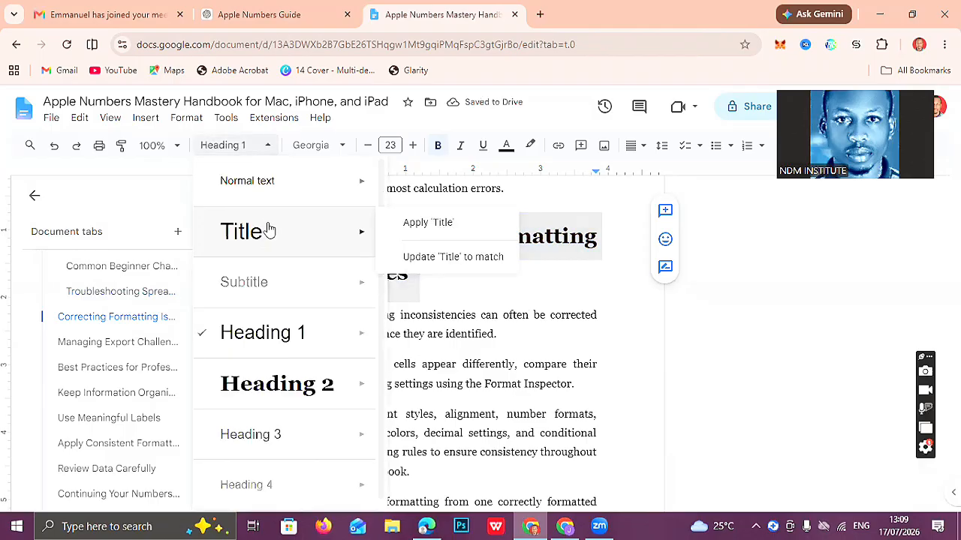
left_click(278, 188)
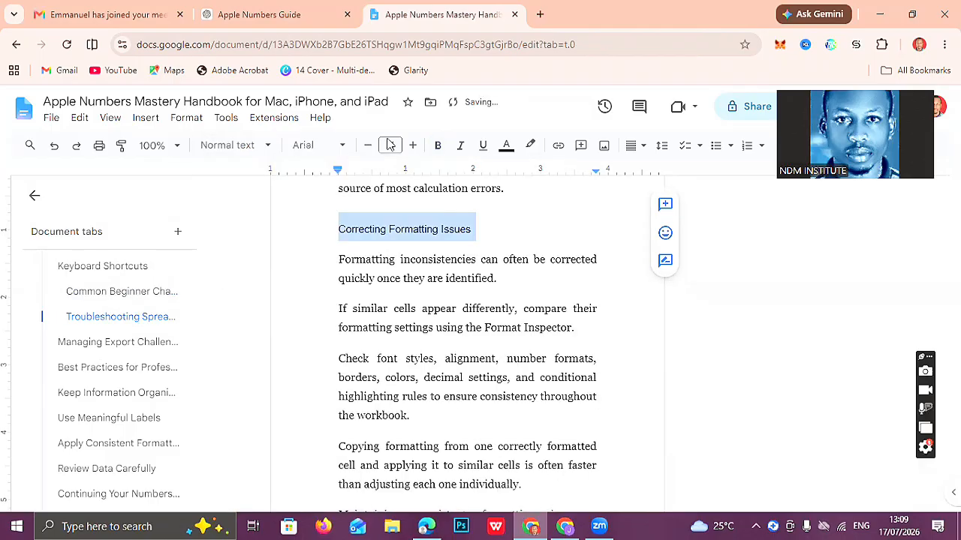
left_click(318, 145)
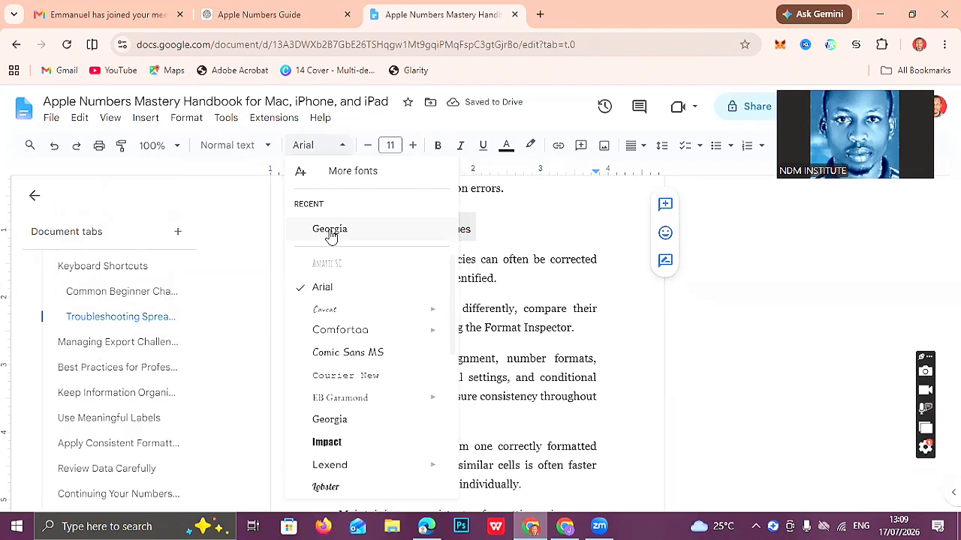
left_click(389, 144)
key("ctrl+b")
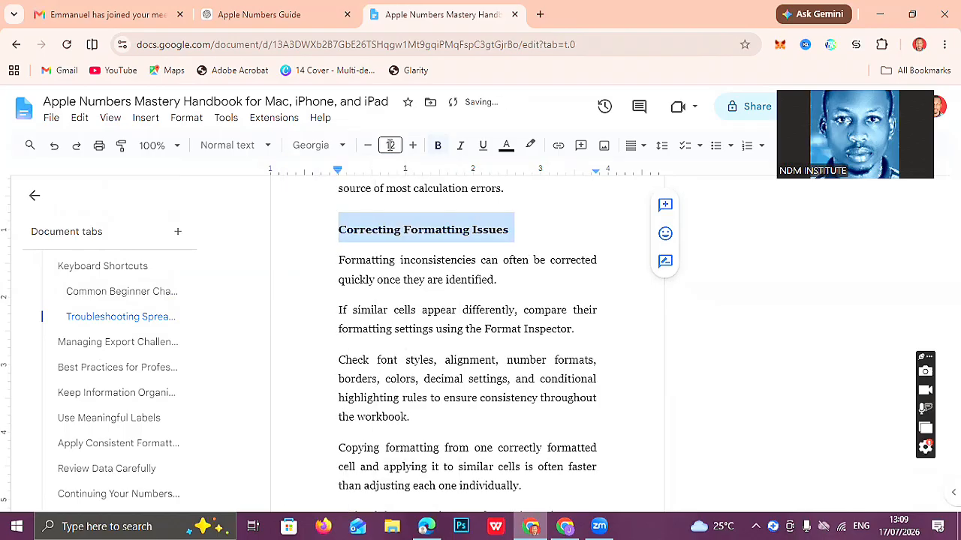
key("Left")
key("Down")
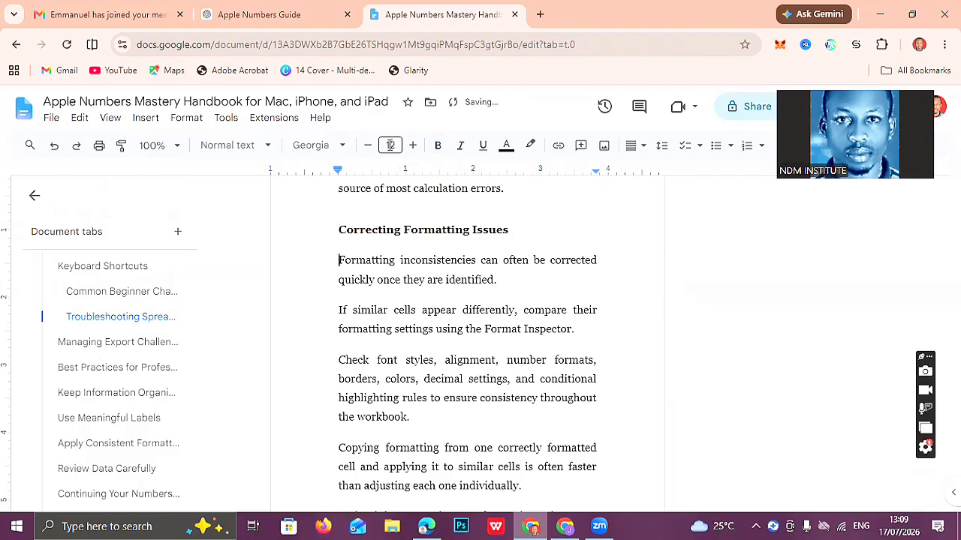
Delete the horizontal line and its empty paragraph above the "Managing Export Challenges" heading.
key("Page_Down")
key("Up")
key("Up")
key("Up")
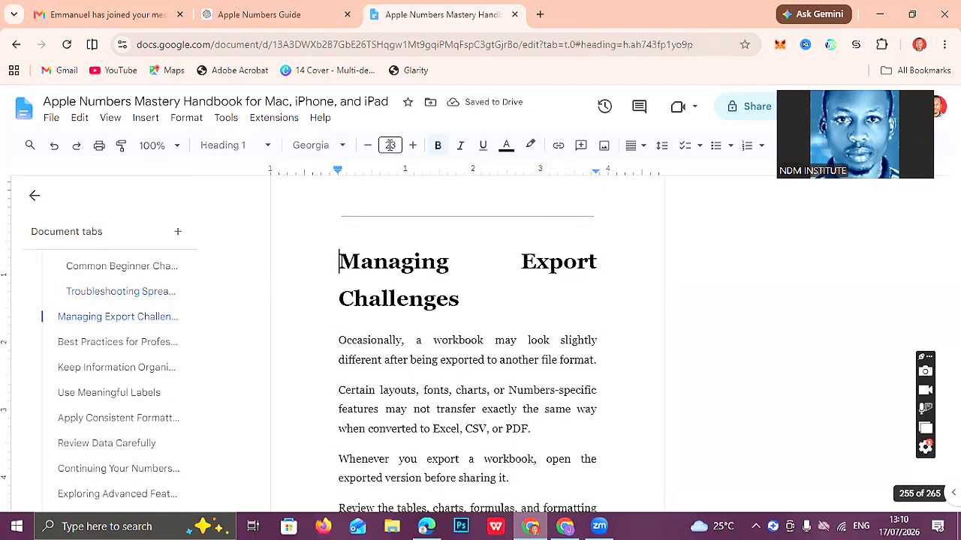
key("Up")
key("BackSpace")
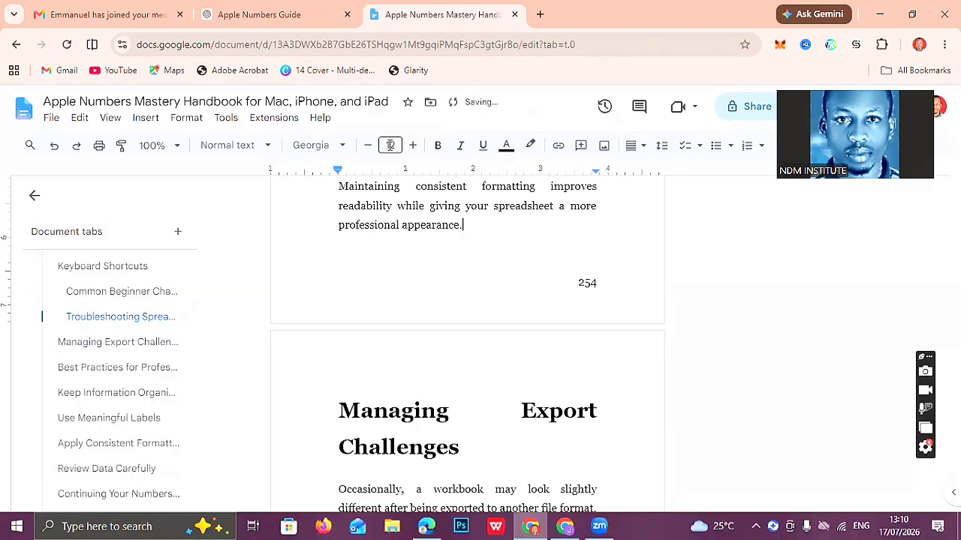
Restyle the "Managing Export Challenges" heading as Normal text in bold Georgia at font size 12.
key("Right")
key("shift+Down")
key("shift+Down")
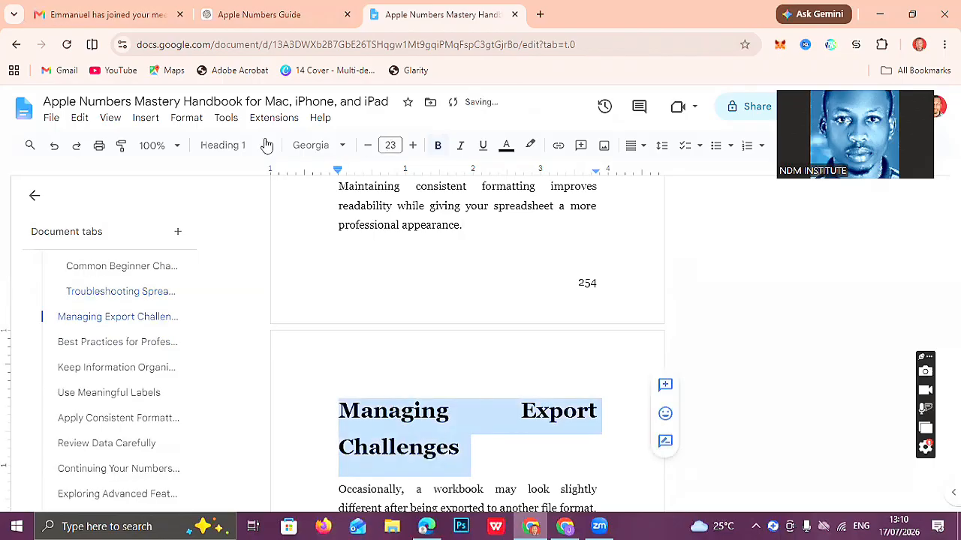
left_click(259, 146)
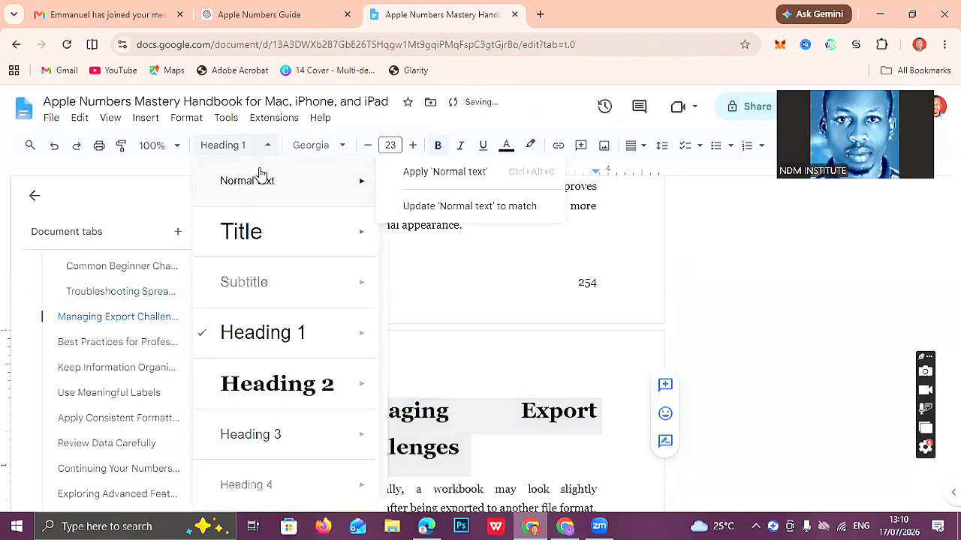
left_click(278, 180)
left_click(339, 147)
left_click(329, 229)
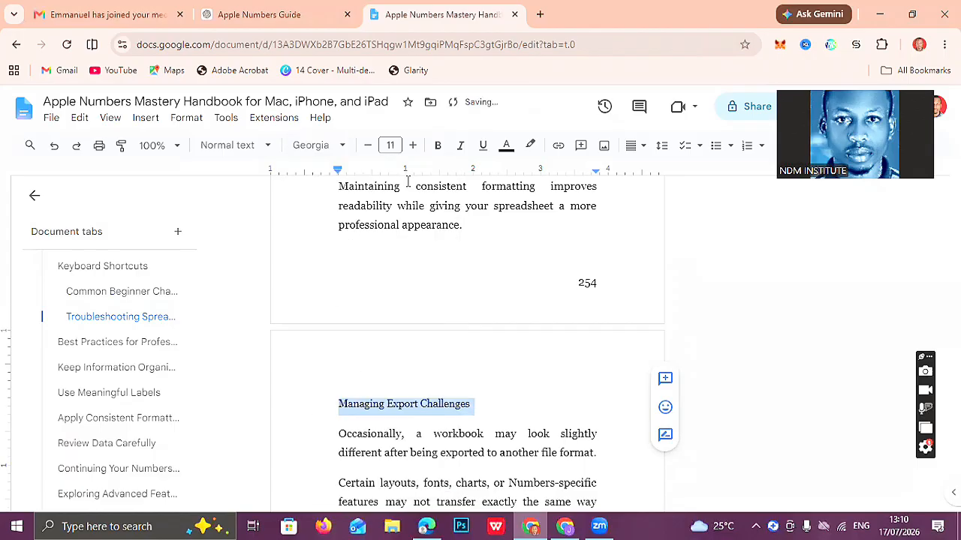
left_click(397, 145)
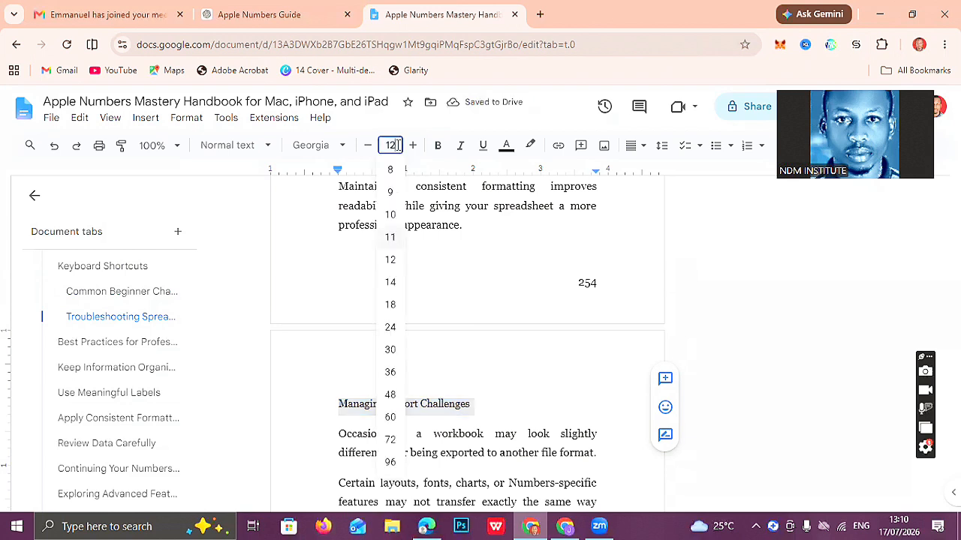
left_click(389, 260)
key("ctrl+b")
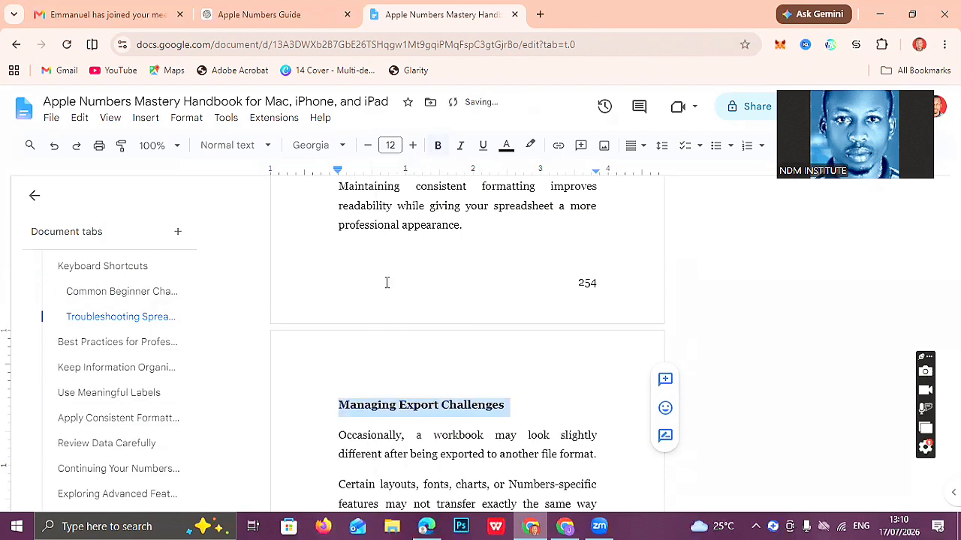
key("Left")
key("Down")
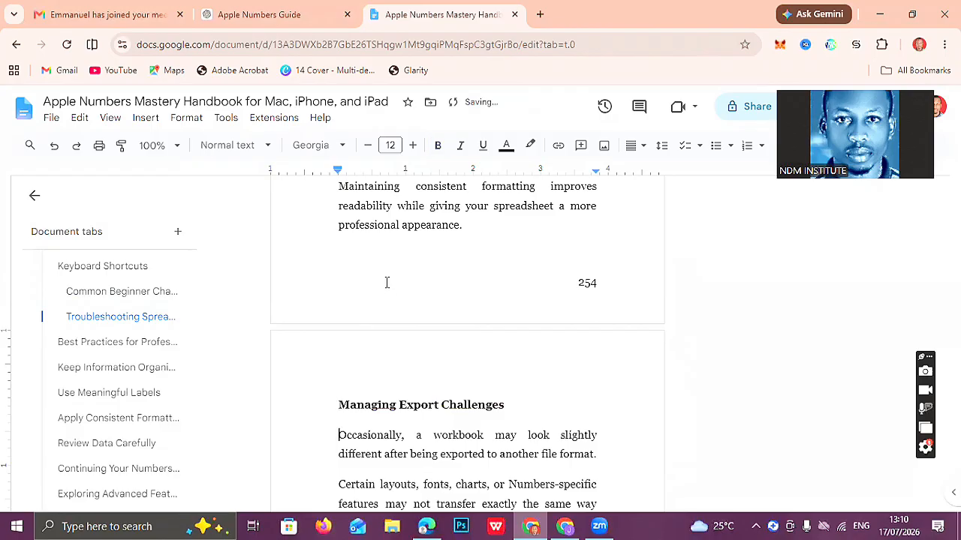
Delete the horizontal line above the "Best Practices for Professional Spreadsheets" heading.
key("Down")
key("Down")
key("Down")
key("Down")
key("Down")
key("Down")
key("Down")
key("Down")
key("Down")
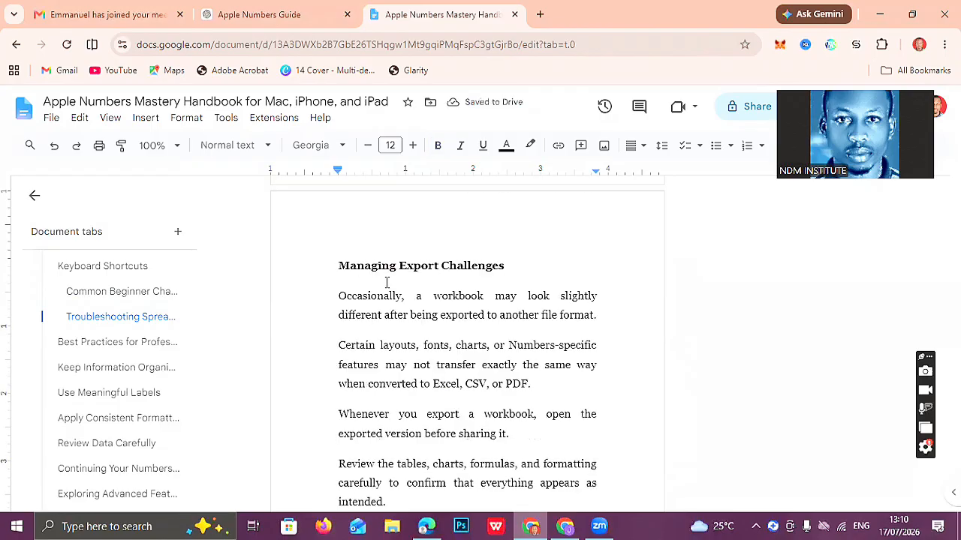
key("Down")
key("Down")
key("Down")
key("Down")
key("Down")
key("Down")
key("Down")
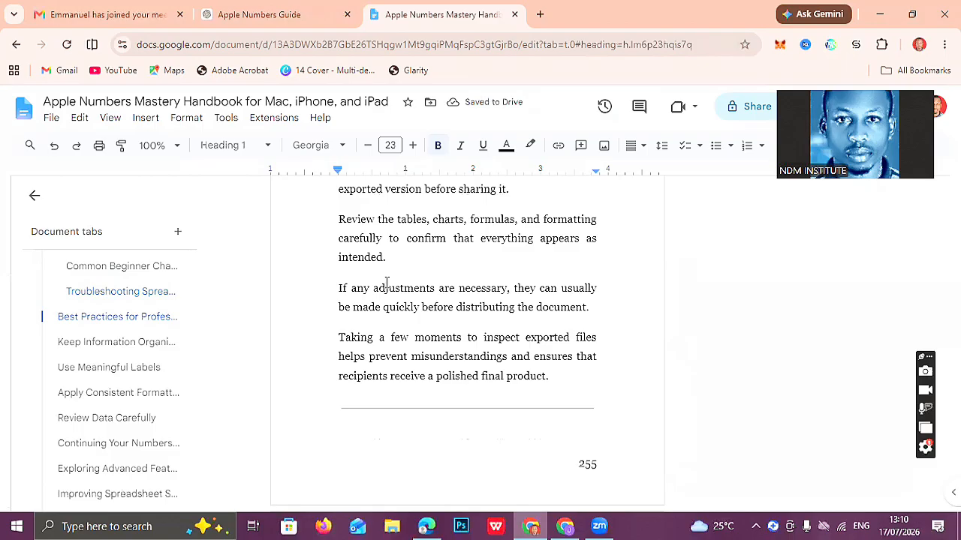
key("Up")
scroll(387, 282, "up", 1)
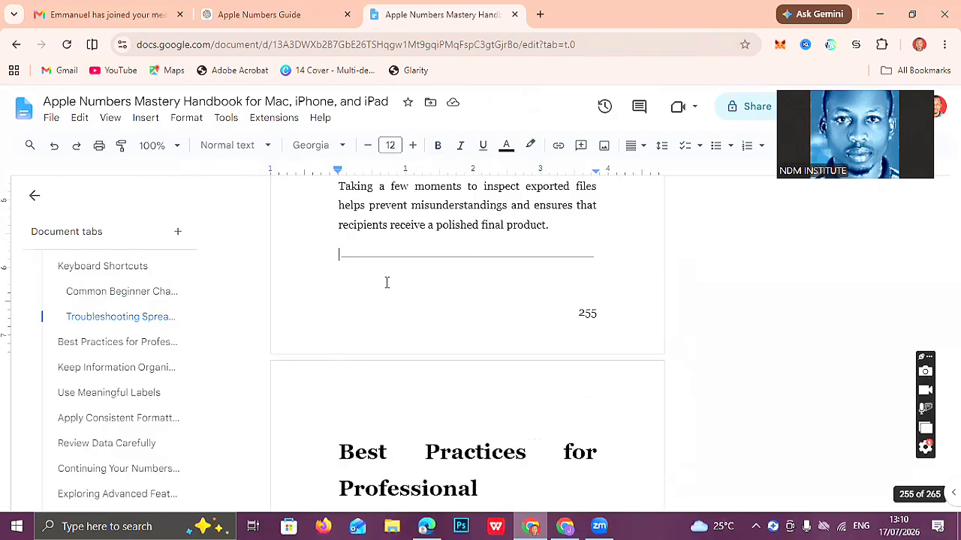
key("Down")
key("Up")
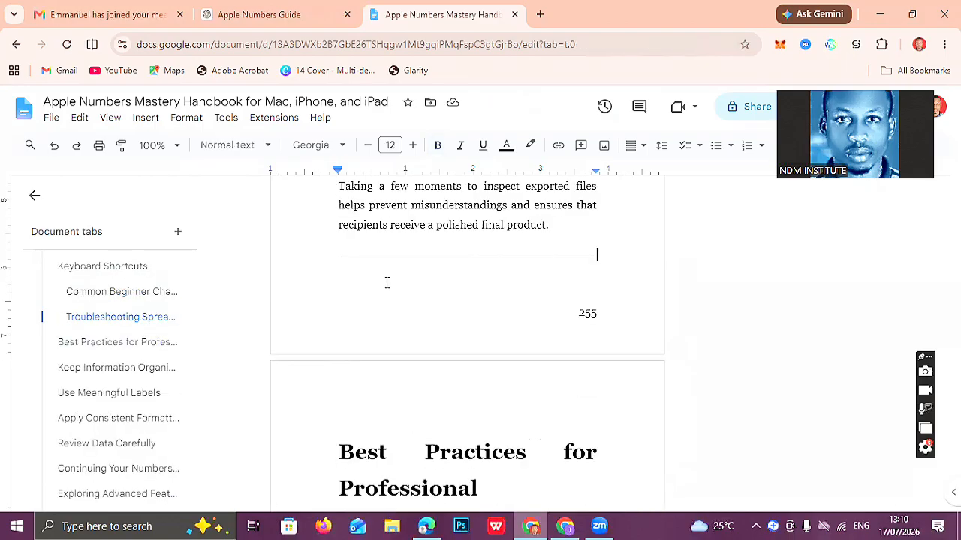
Apply the Heading 2 style at font size 12 to the "Best Practices for Professional Spreadsheets" heading.
key("Down")
key("ctrl+shift+Down")
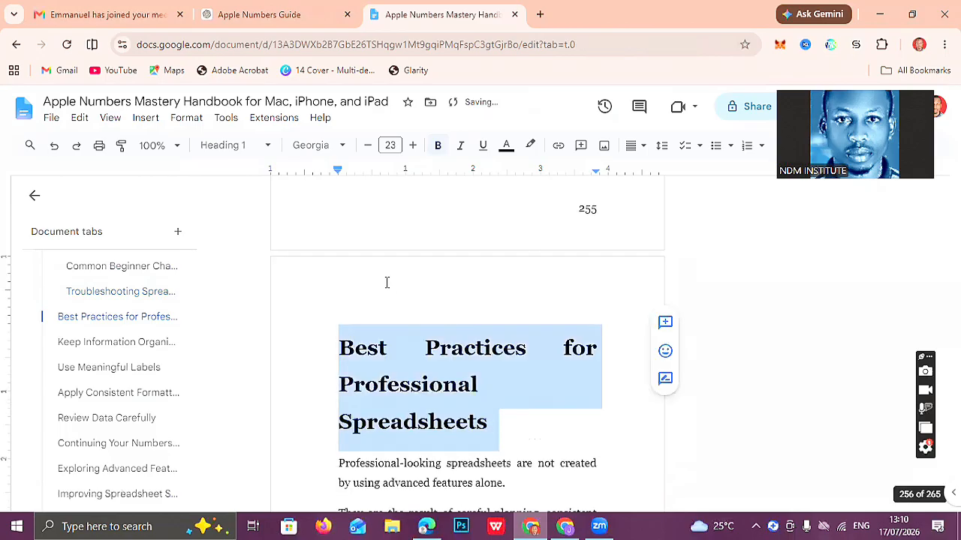
left_click(260, 144)
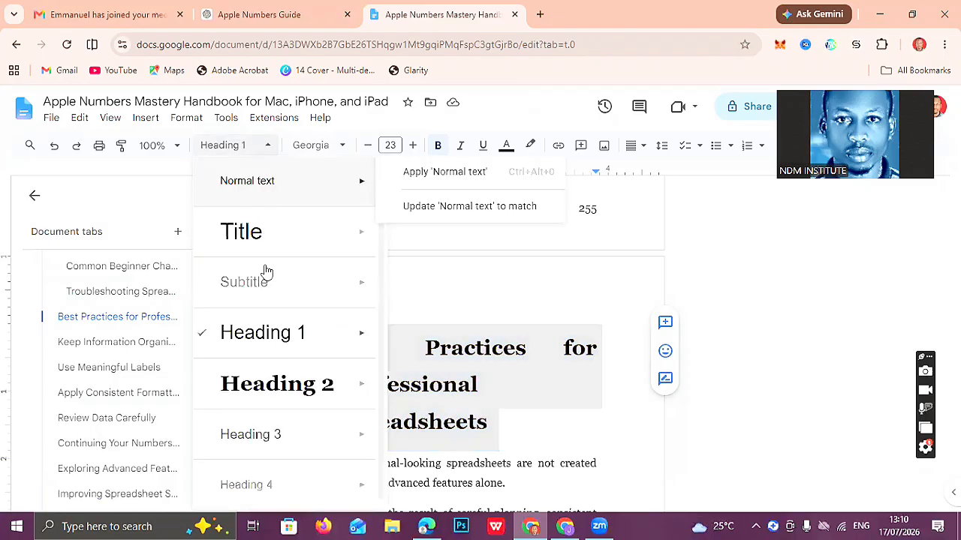
left_click(278, 379)
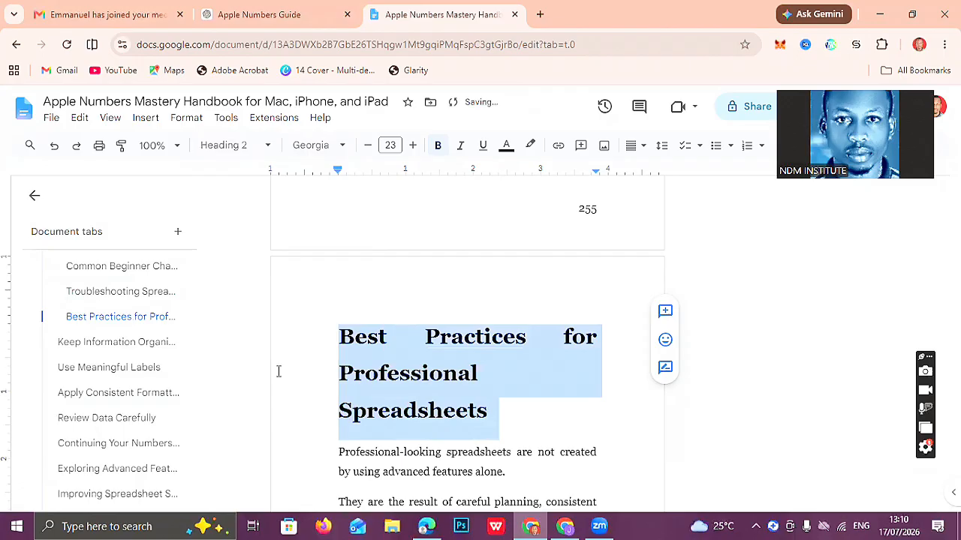
left_click(396, 145)
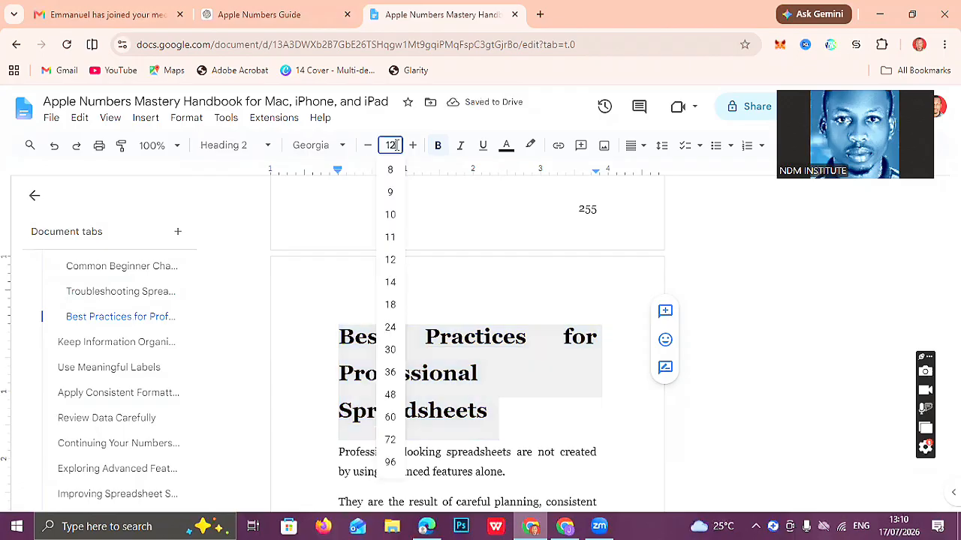
key("Return")
key("Left")
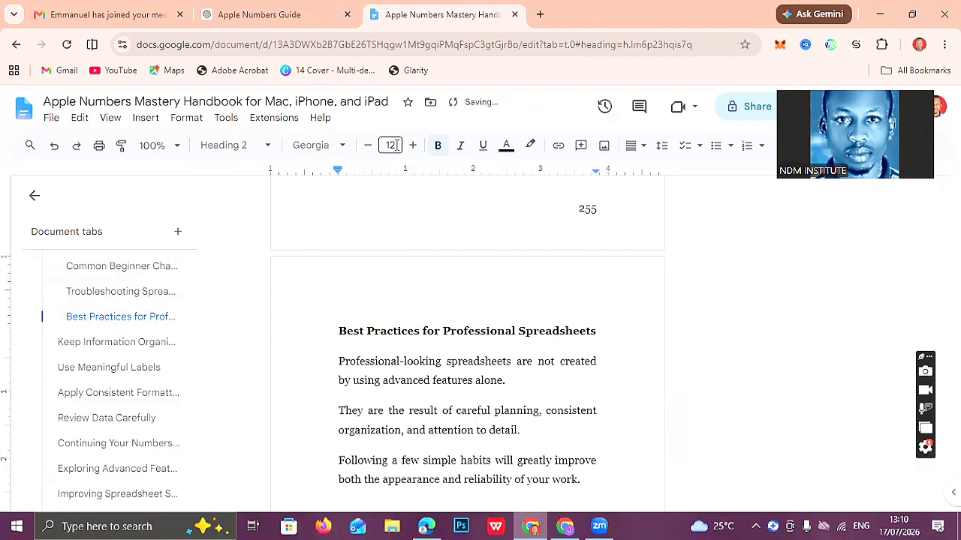
Delete the horizontal line and its empty paragraph above the "Keep Information Organized" heading.
key("Down")
key("Down")
key("Down")
key("Down")
key("Down")
key("Down")
key("Down")
key("Down")
key("Down")
key("Down")
key("Down")
key("Down")
key("Down")
key("Down")
key("Down")
key("Down")
key("Down")
key("Down")
key("Down")
key("Down")
key("Down")
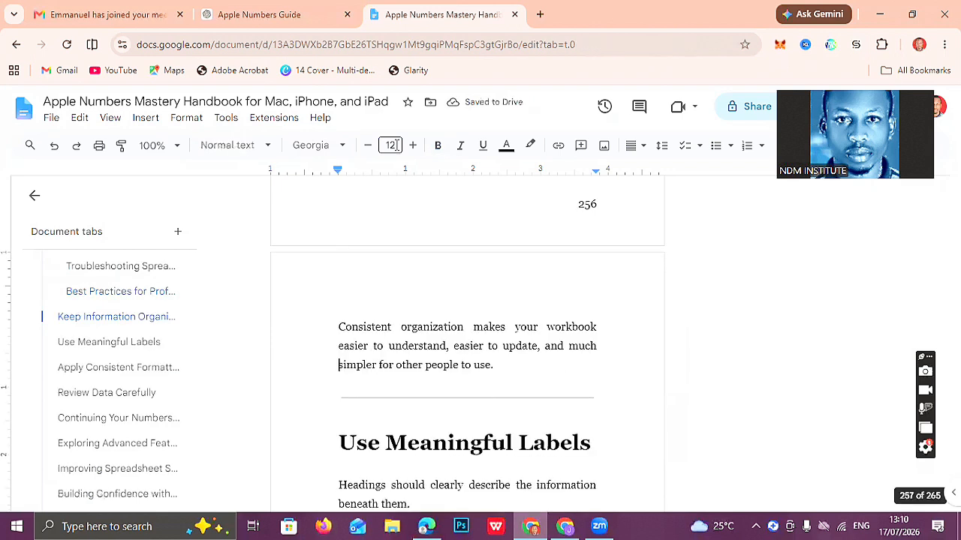
key("Up")
key("Up")
key("Up")
key("Up")
key("Up")
key("Up")
key("Up")
key("Up")
key("Up")
key("Up")
key("Up")
key("BackSpace")
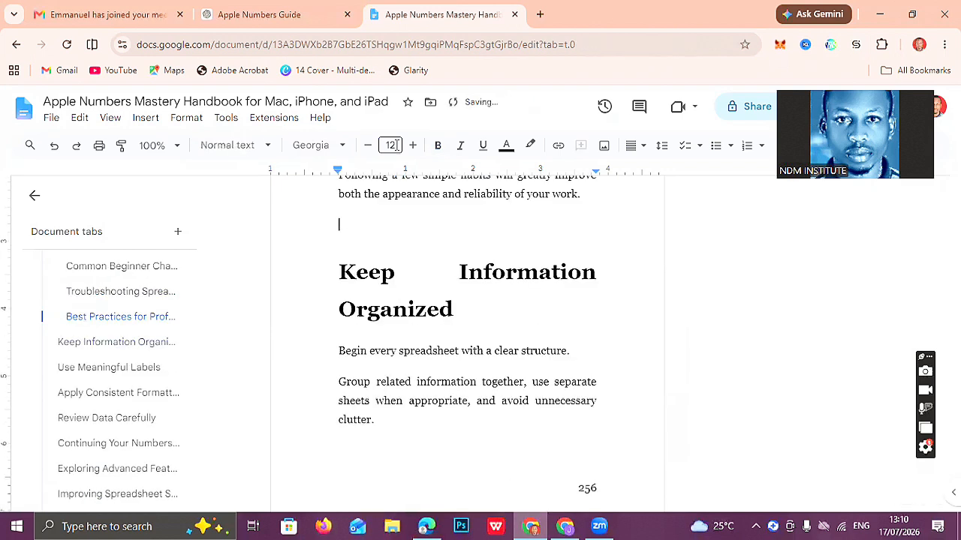
key("BackSpace")
Restyle the "Keep Information Organized" heading as Normal text in bold Georgia at font size 12.
key("Right")
key("shift+Down")
key("shift+Down")
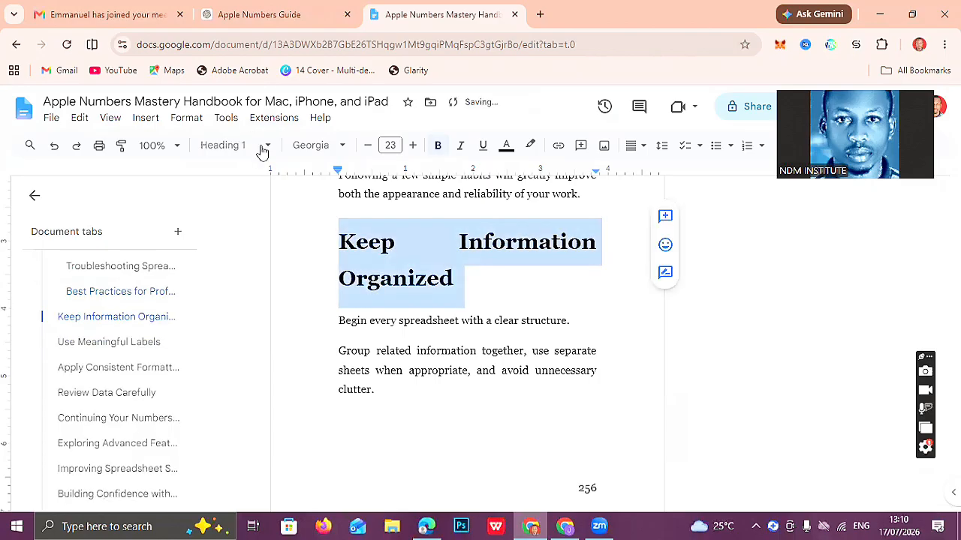
left_click(258, 150)
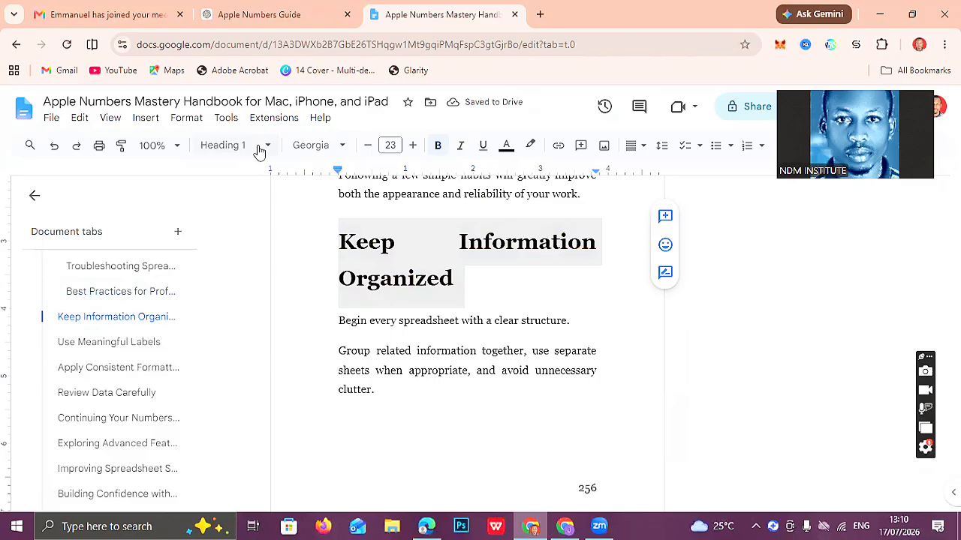
left_click(258, 150)
left_click(237, 194)
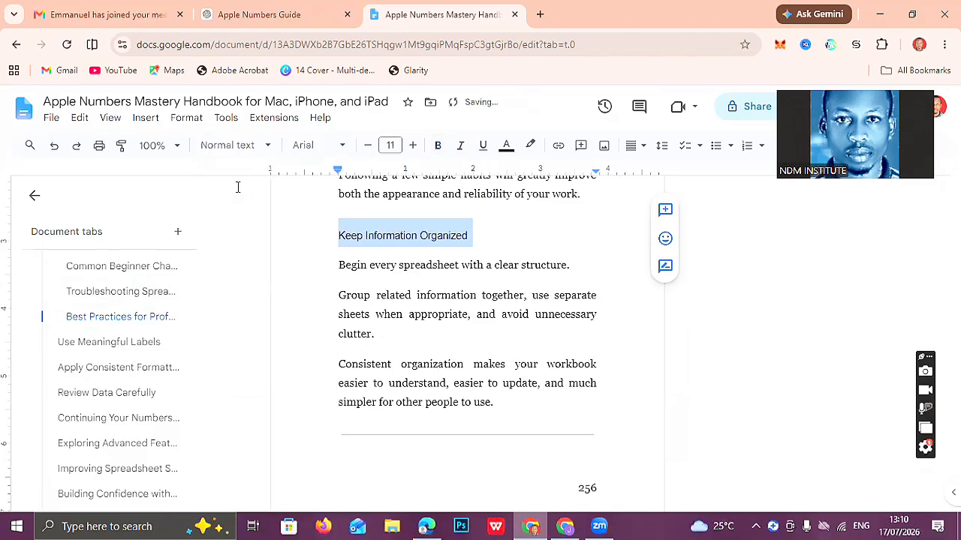
left_click(348, 143)
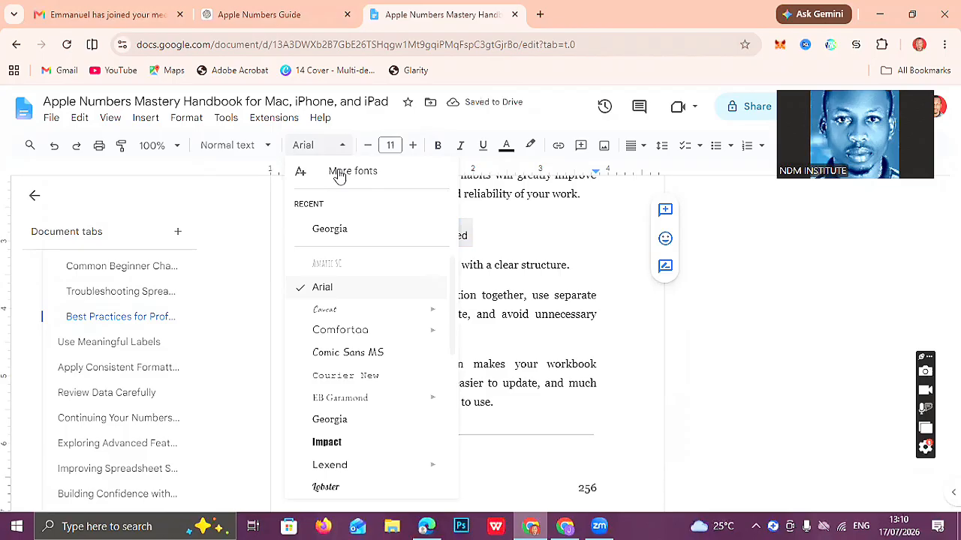
left_click(334, 230)
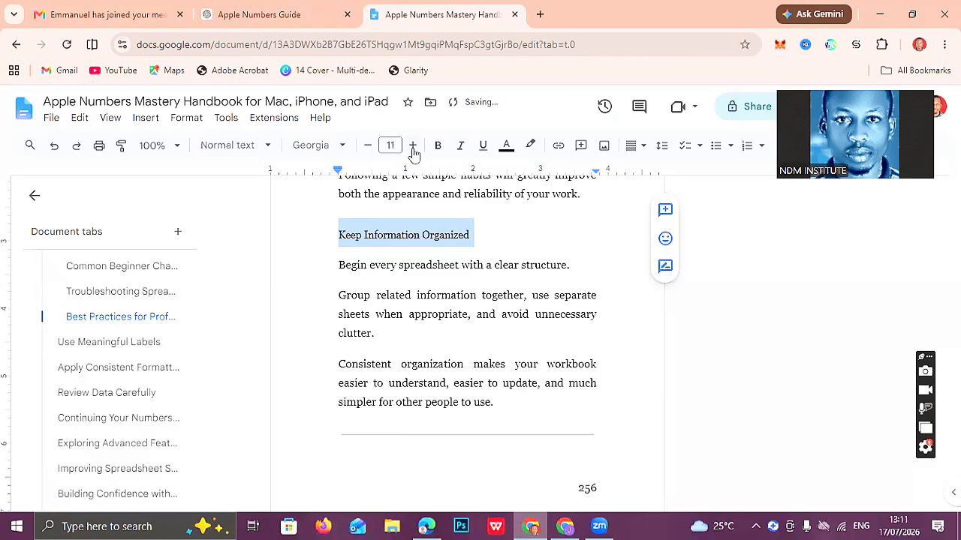
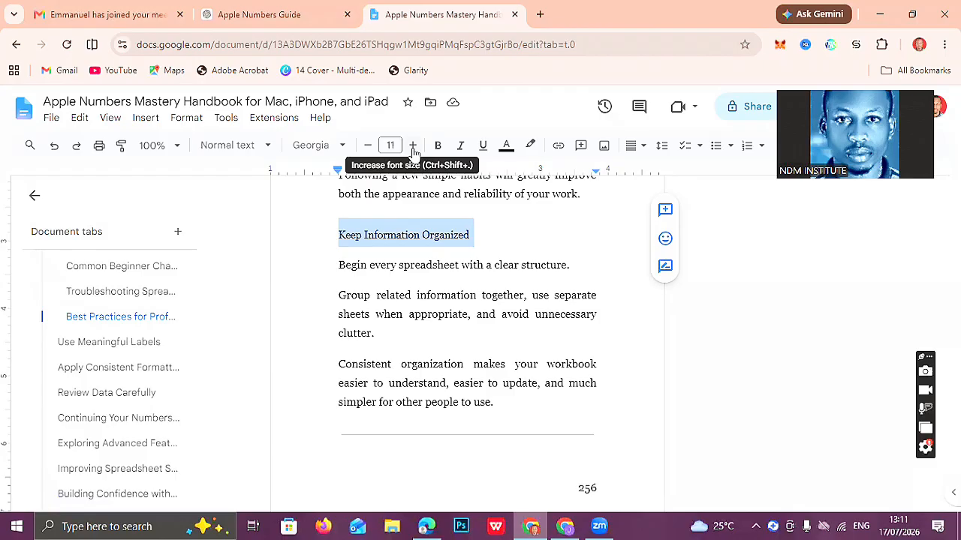
left_click(413, 147)
key("ctrl+b")
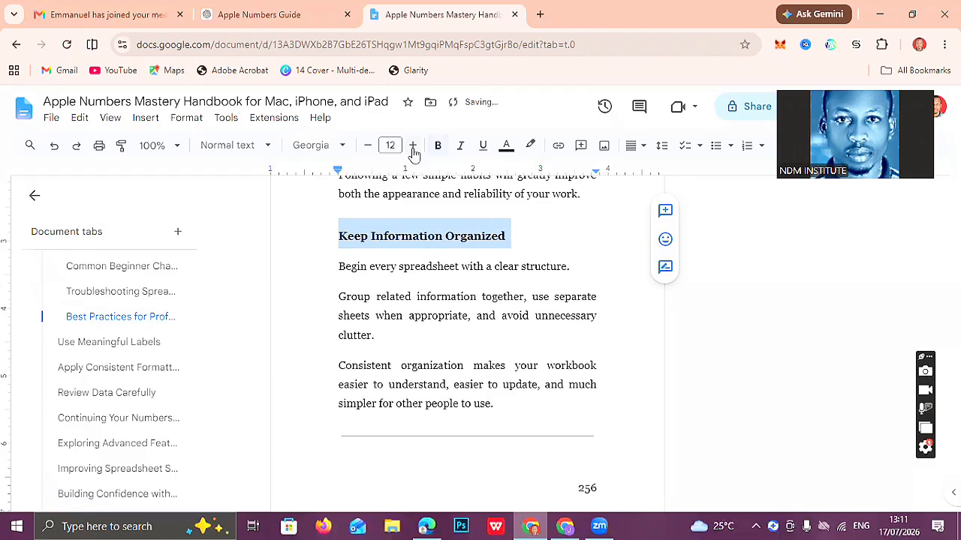
key("Right")
Delete the horizontal line above the "Use Meaningful Labels" heading.
key("Down")
key("Down")
key("Down")
key("Down")
key("Down")
key("Down")
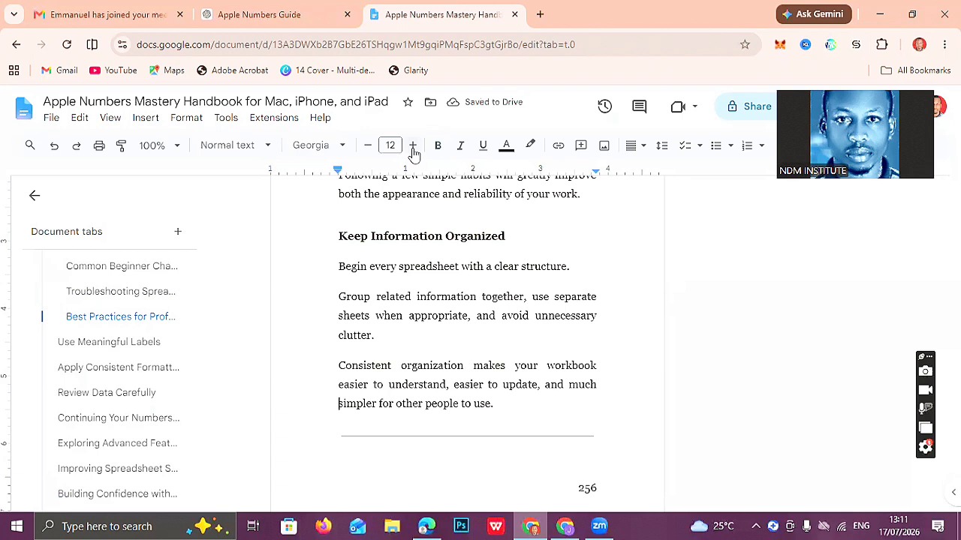
key("Down")
key("BackSpace")
Restyle the "Use Meaningful Labels" heading as Normal text in bold Georgia at font size 12.
key("Down")
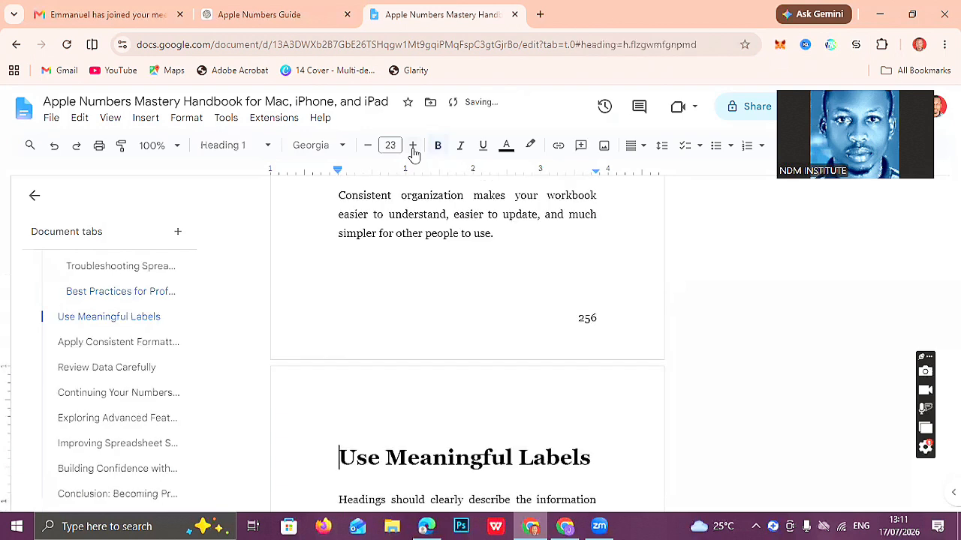
key("shift+Down")
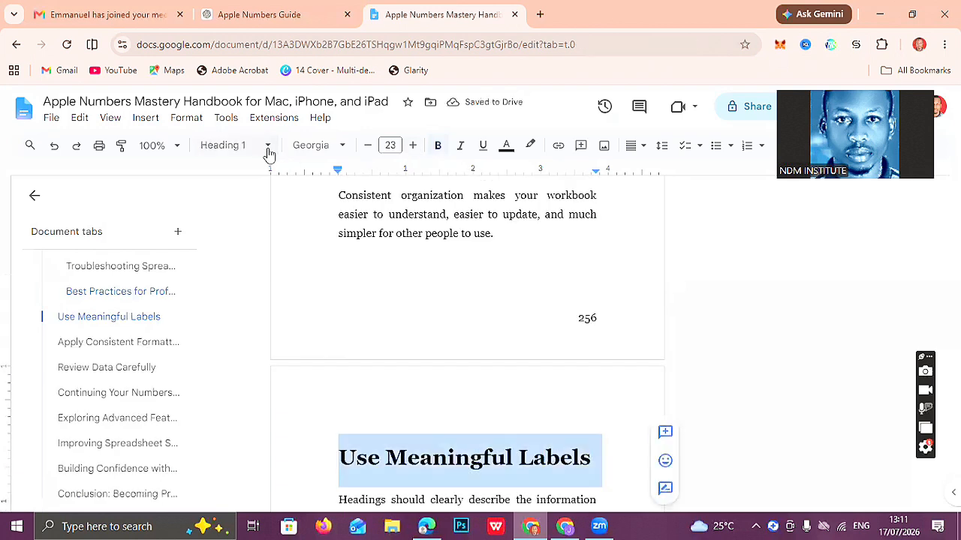
left_click(254, 147)
left_click(249, 189)
left_click(319, 145)
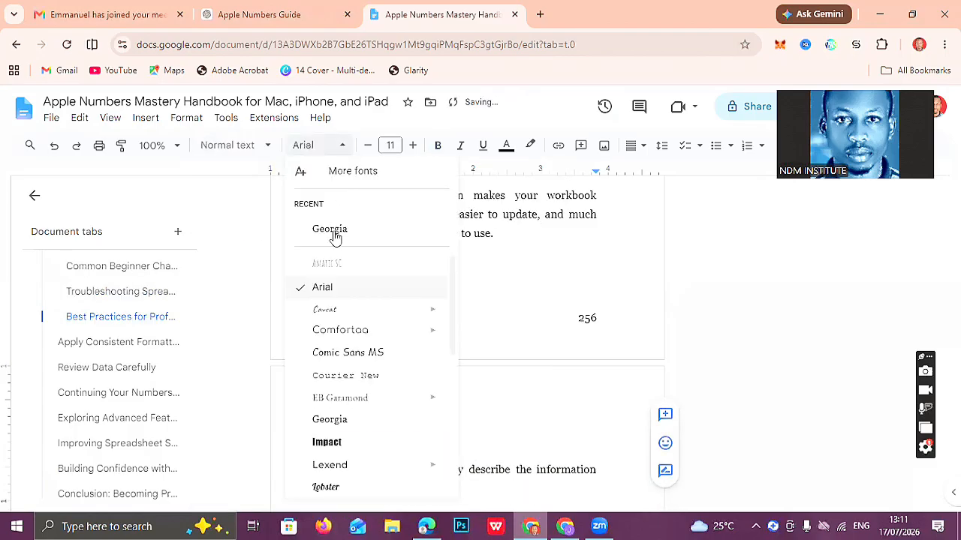
left_click(391, 145)
type("12")
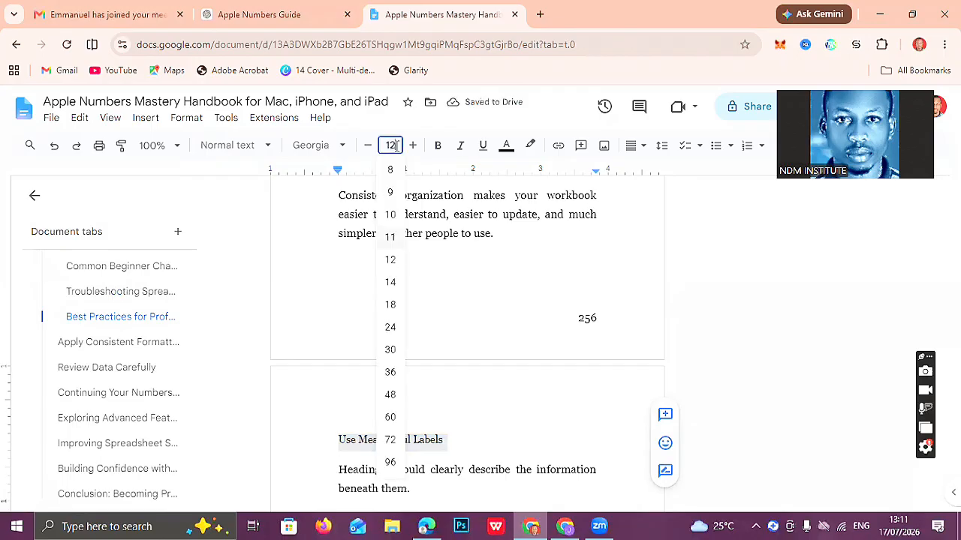
key("Return")
key("Left")
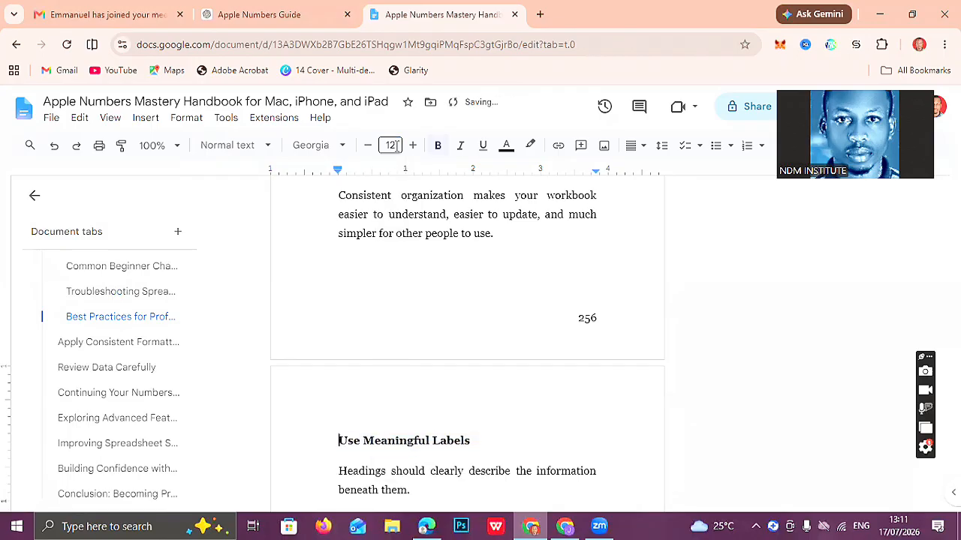
Delete the horizontal line above the "Apply Consistent Formatting" heading.
key("Down")
key("Down")
key("Down")
key("Down")
key("Down")
key("Down")
key("Down")
key("Down")
key("Down")
key("Down")
key("Down")
key("Down")
key("Down")
key("Down")
key("Down")
key("Down")
key("Down")
key("Down")
key("Down")
key("Down")
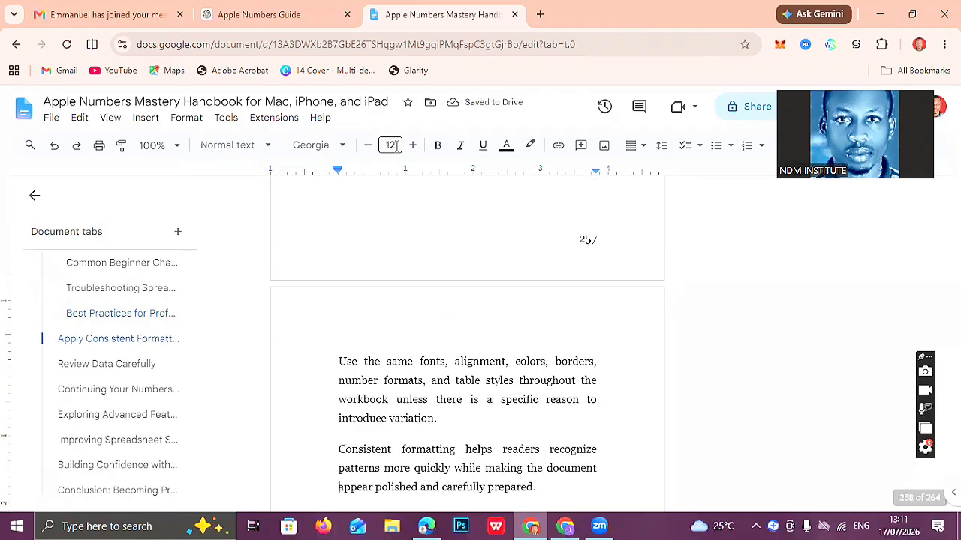
key("Up")
key("Up")
key("Up")
key("Up")
key("Up")
key("Up")
key("Up")
key("Up")
key("Up")
key("Up")
key("Up")
key("Up")
key("Up")
key("Up")
key("Up")
key("Up")
key("Up")
key("Up")
key("Up")
key("Up")
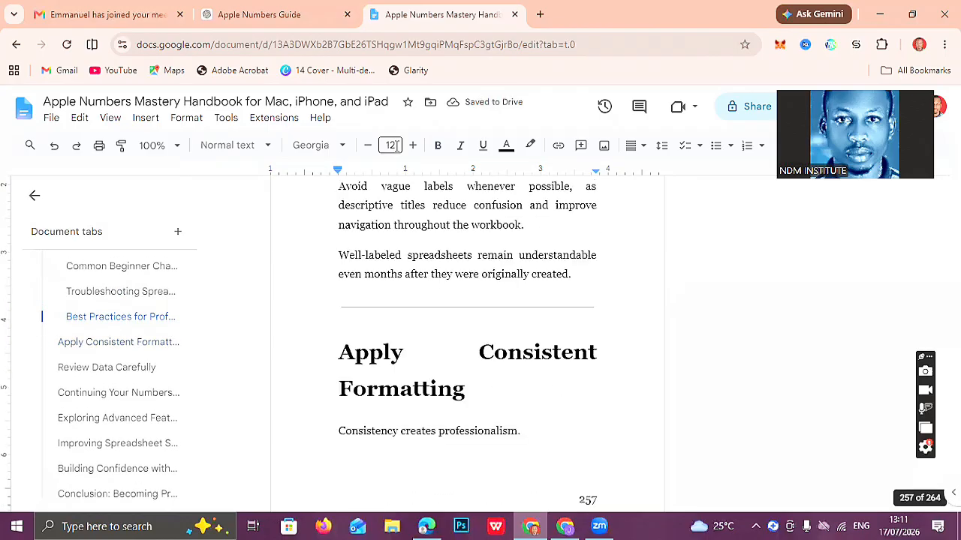
key("BackSpace")
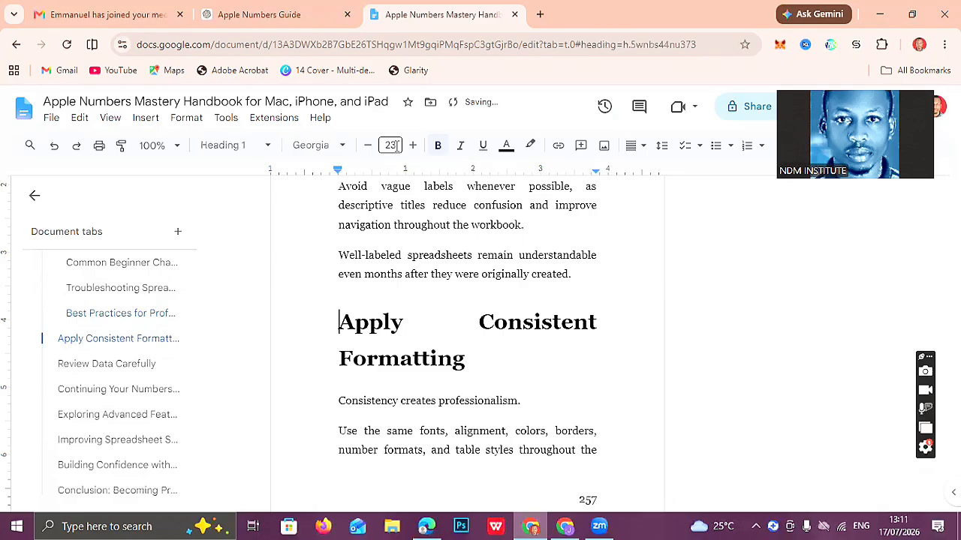
Restyle the "Apply Consistent Formatting" heading as Normal text in bold Georgia at font size 12.
key("shift+Down")
key("shift+Down")
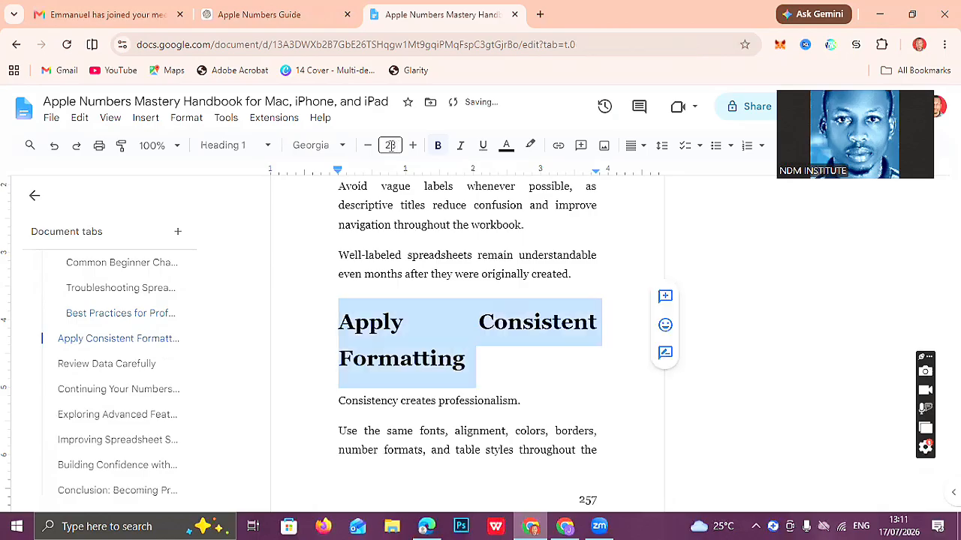
left_click(268, 145)
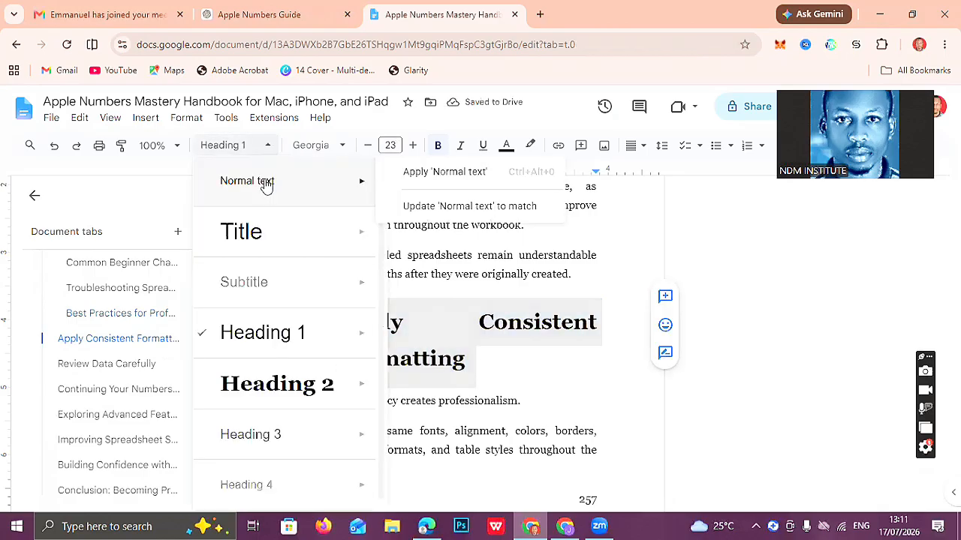
left_click(266, 181)
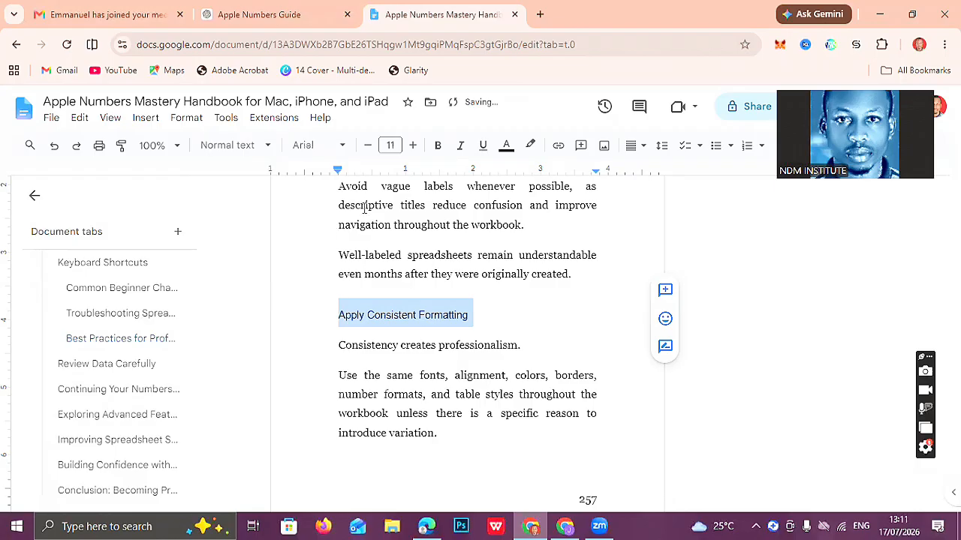
left_click(329, 147)
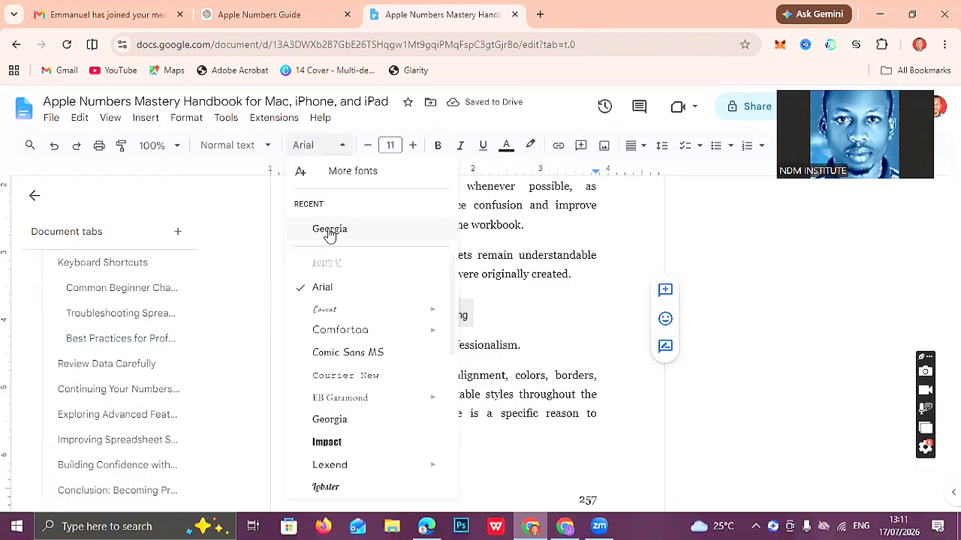
left_click(379, 228)
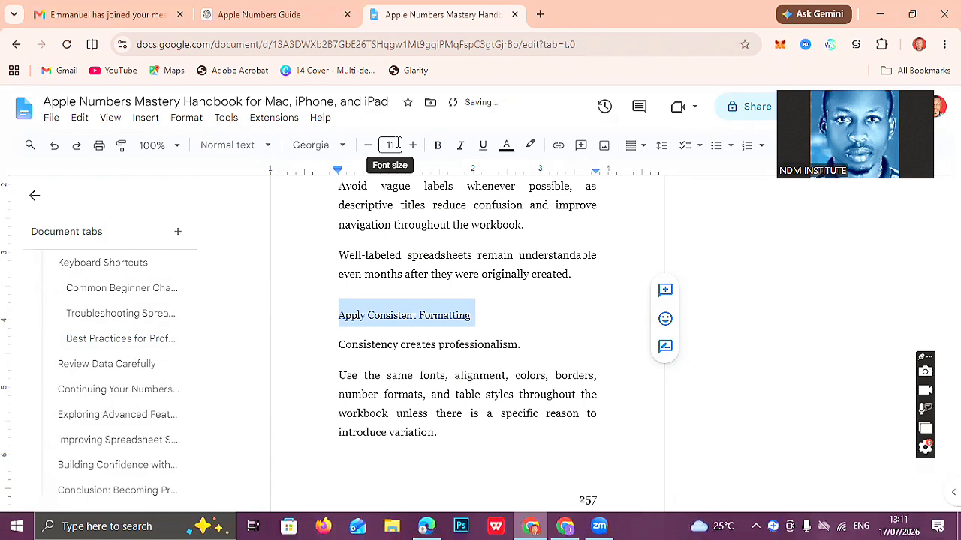
left_click(398, 144)
type("12")
key("Return")
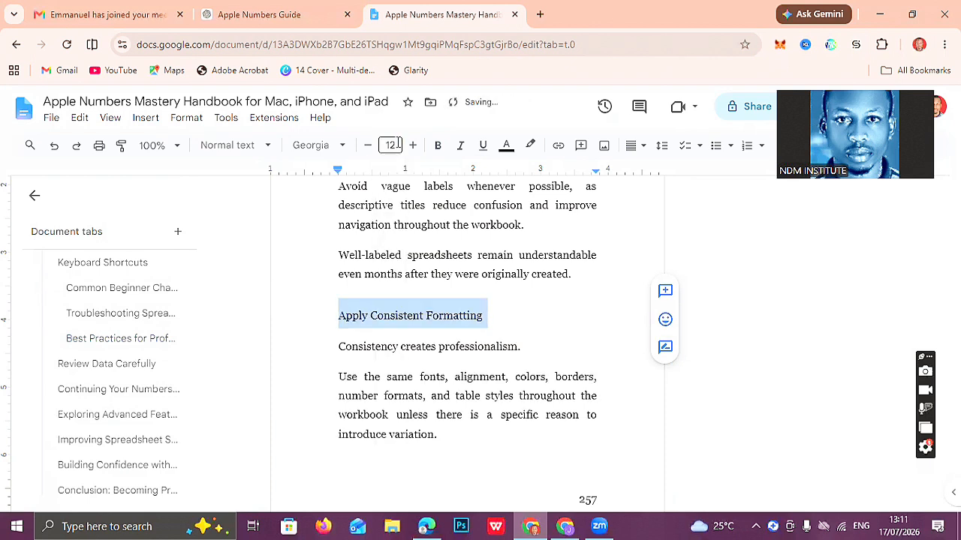
key("ctrl+b")
key("Down")
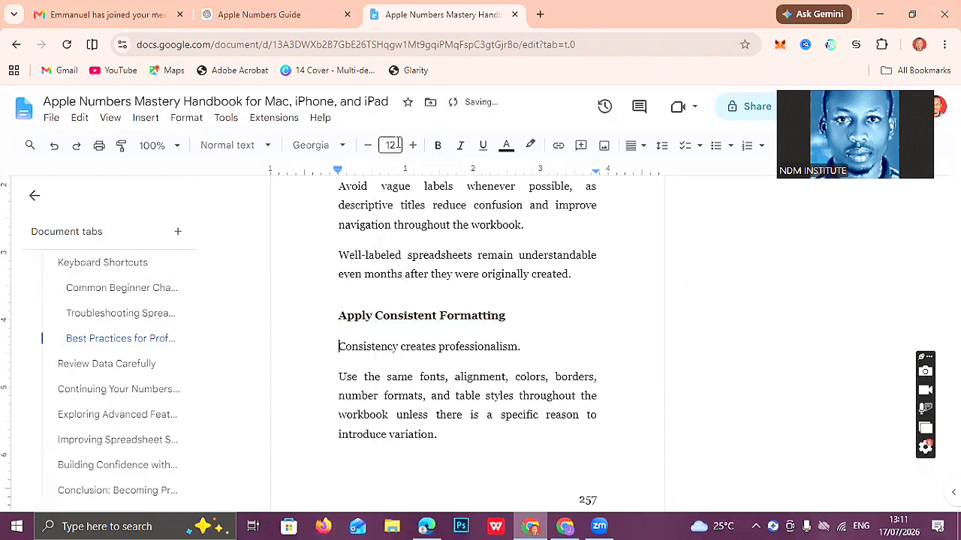
Delete the horizontal line above the "Review Data Carefully" heading.
key("Down")
key("Down")
key("Down")
key("Down")
key("Down")
key("Down")
key("Down")
key("Down")
key("Down")
key("Down")
key("Down")
key("Up")
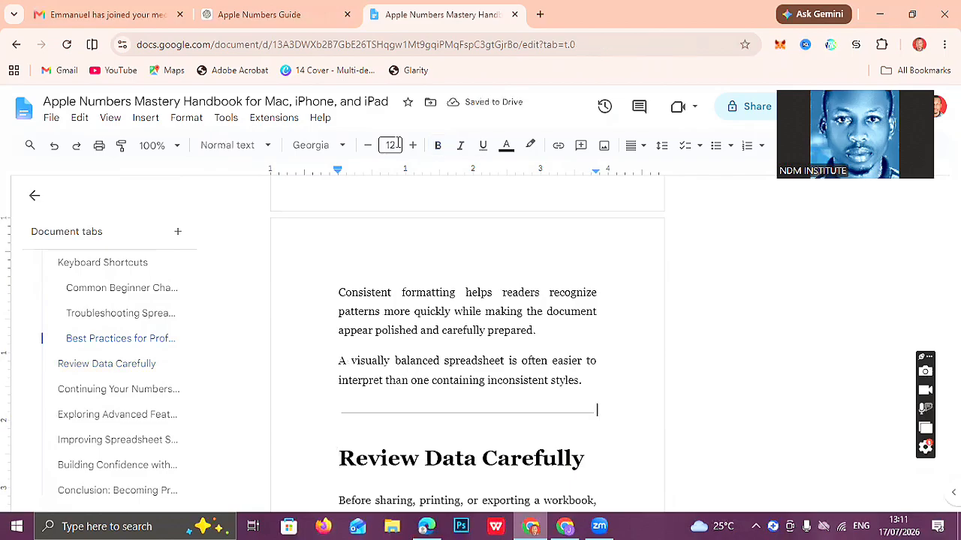
key("BackSpace")
Restyle the "Review Data Carefully" heading as Normal text in bold Georgia at font size 12.
key("Right")
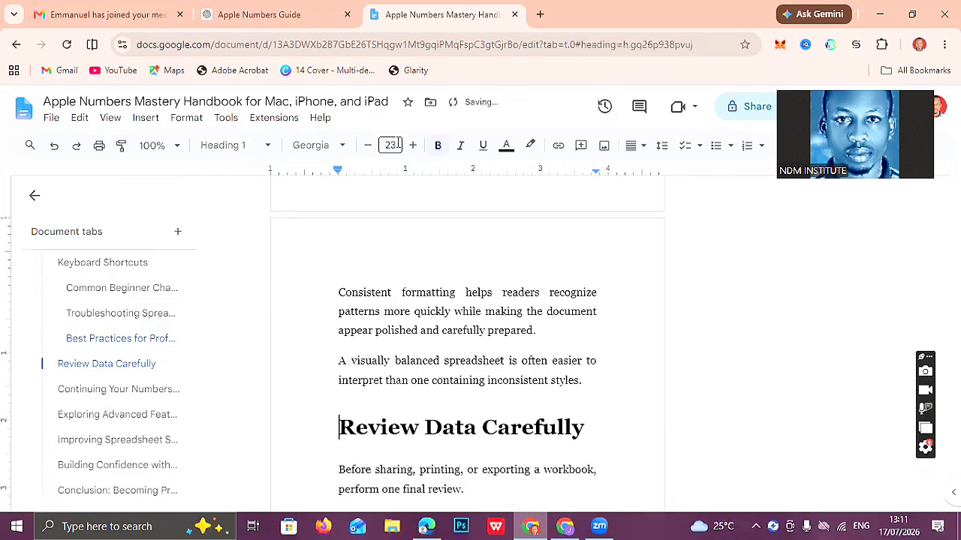
key("shift+Down")
left_click(265, 150)
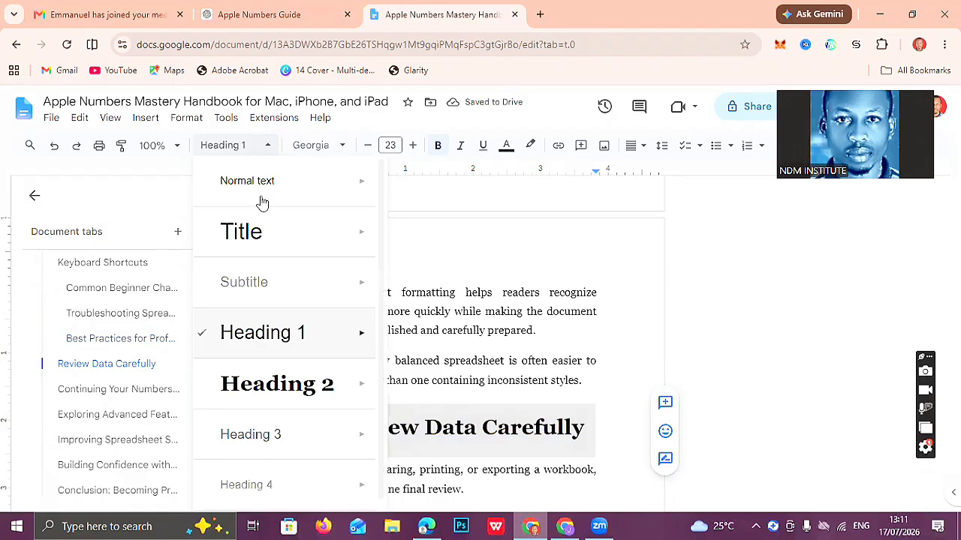
left_click(330, 166)
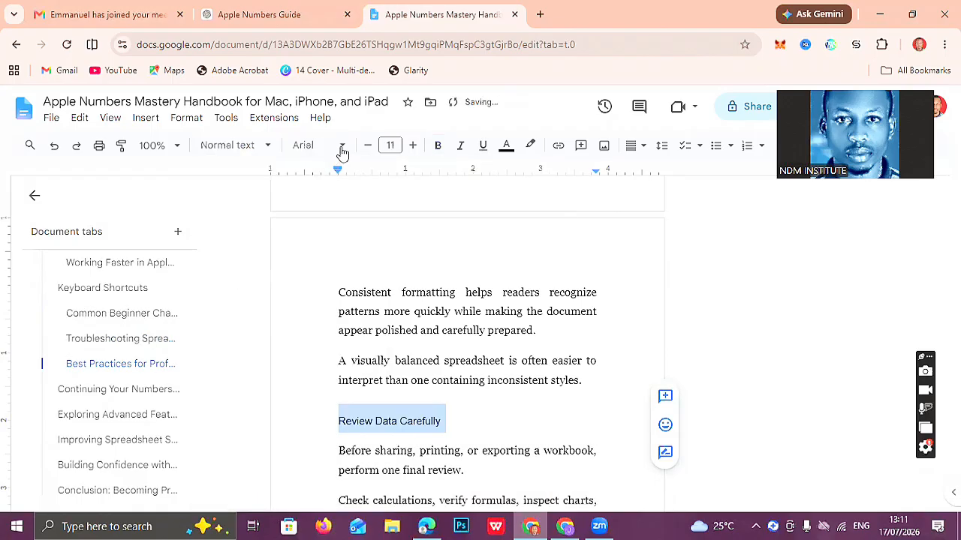
left_click(342, 152)
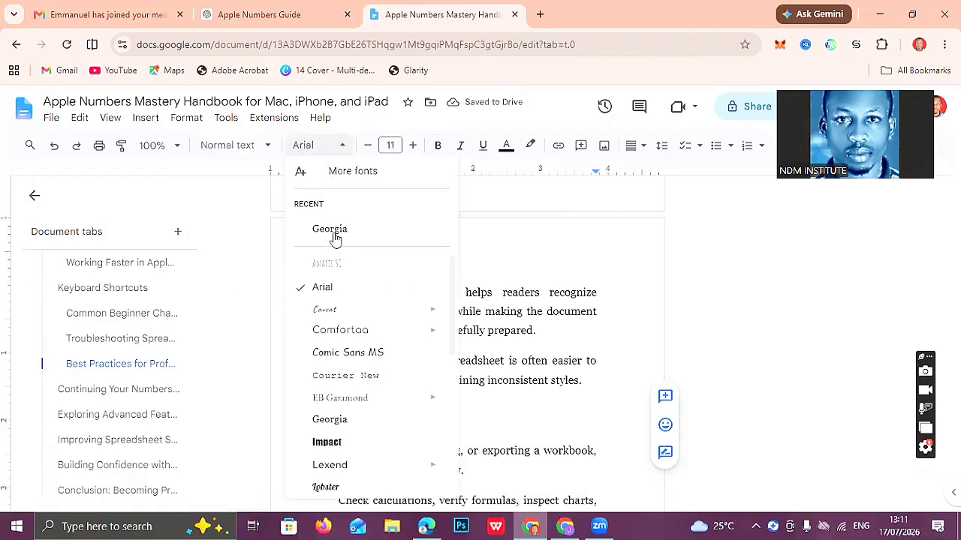
left_click(336, 238)
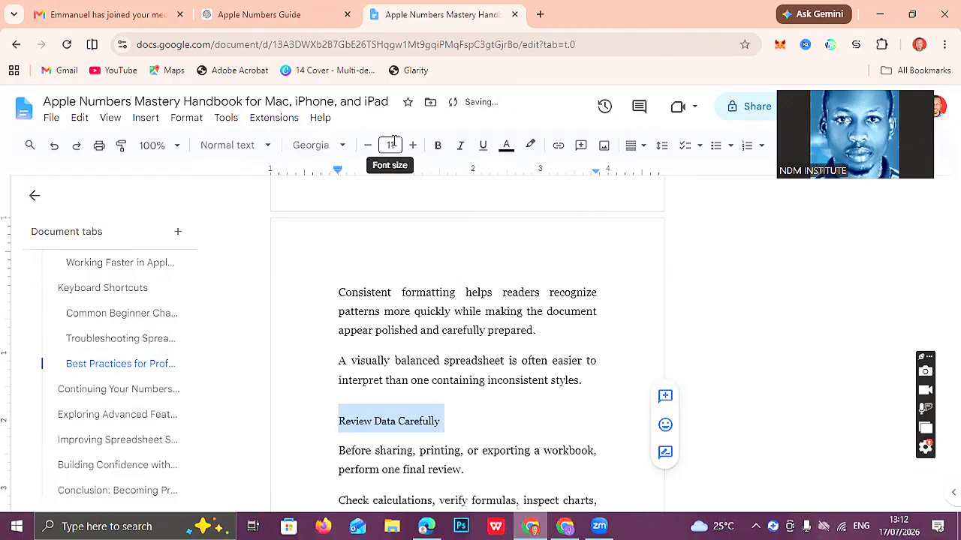
left_click(390, 145)
key("Return")
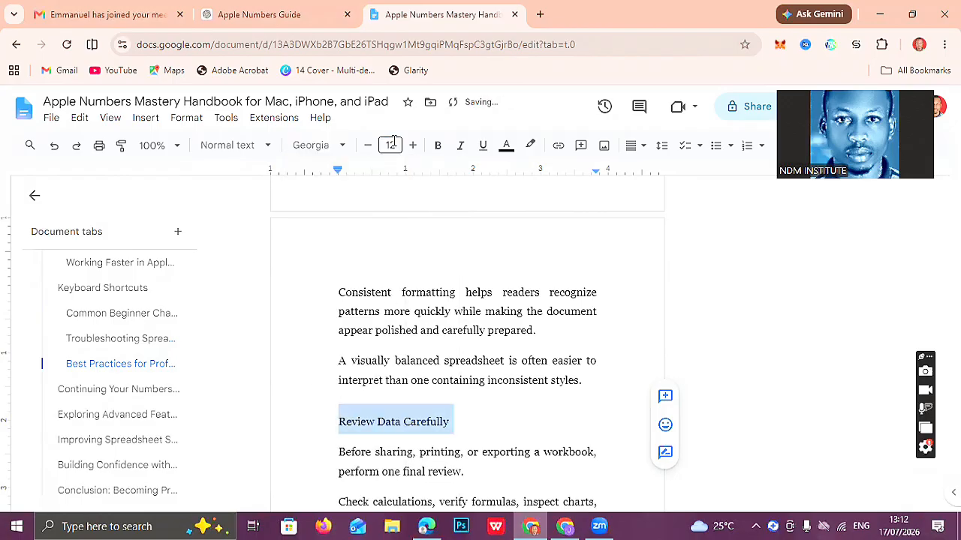
key("ctrl+b")
key("Up")
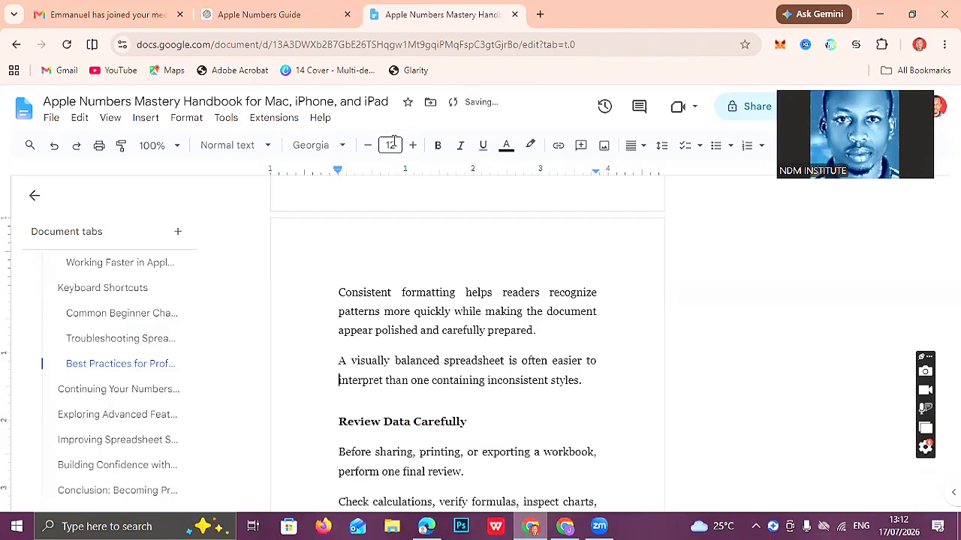
Delete the horizontal line above the "Continuing Your Numbers Journey" heading.
key("Down")
key("Down")
key("Down")
key("Down")
key("Down")
key("Down")
key("Down")
key("Down")
key("Down")
key("Down")
key("Down")
key("Down")
key("Down")
key("Down")
key("Down")
key("Down")
key("Down")
key("Down")
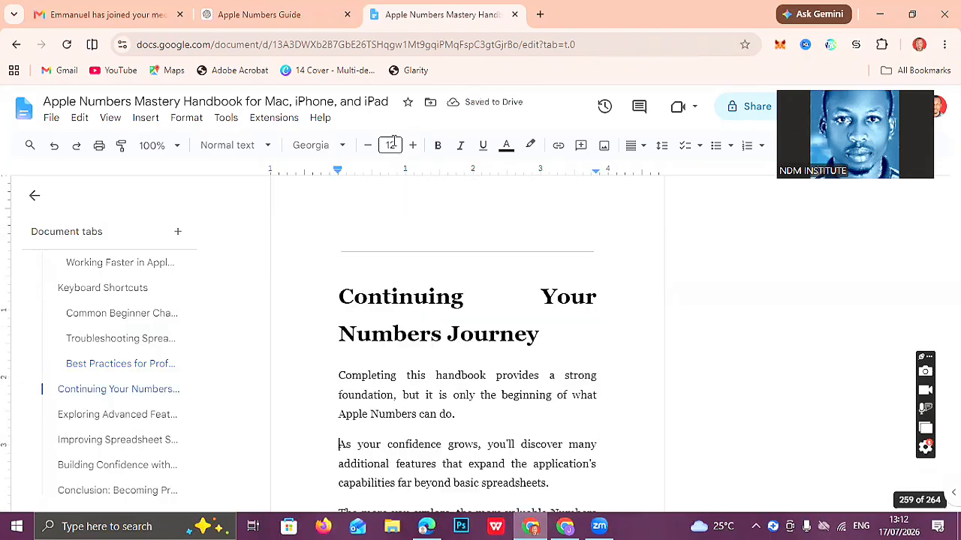
key("Up")
key("Up")
key("Up")
key("Up")
key("Up")
key("Up")
key("Down")
key("Down")
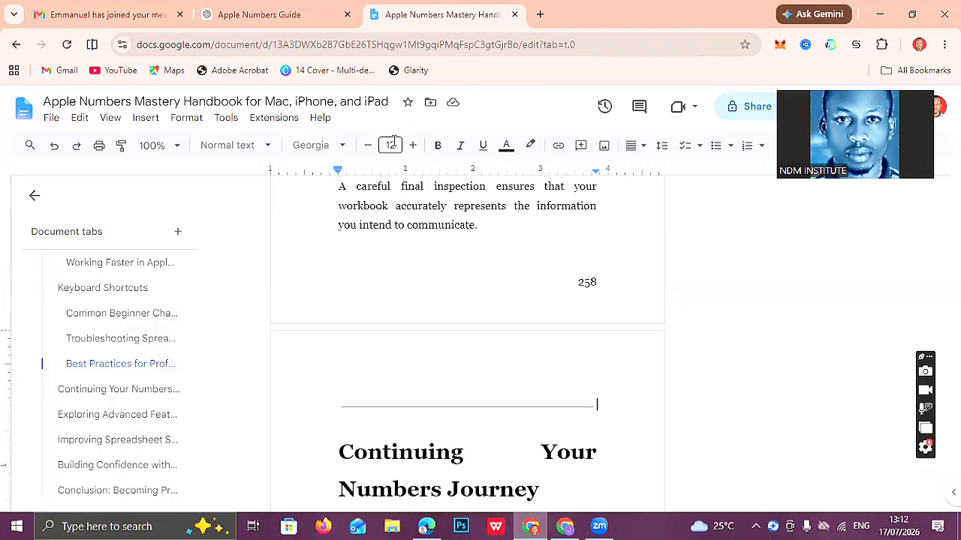
key("BackSpace")
Restyle the "Continuing Your Numbers Journey" heading as Normal text in bold Georgia at font size 12.
key("ctrl+shift+Down")
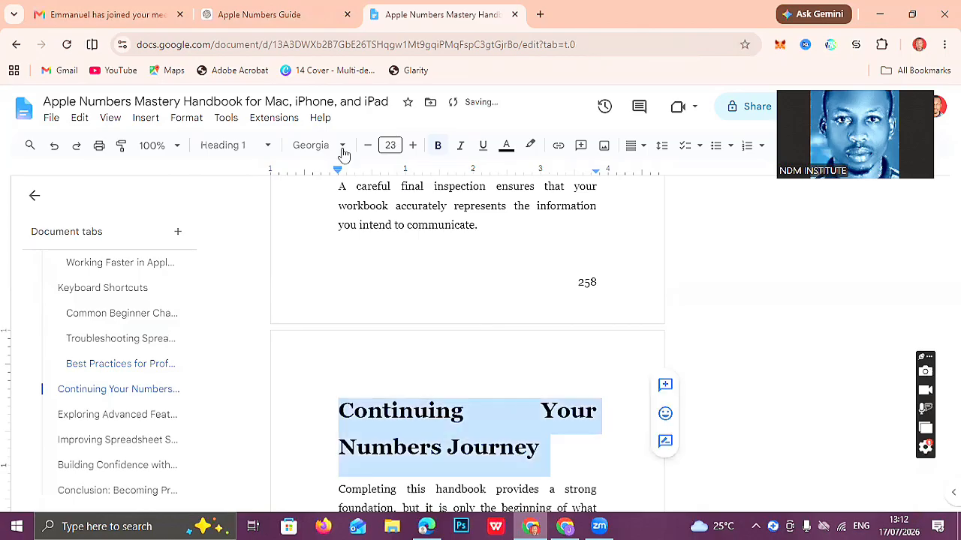
left_click(267, 146)
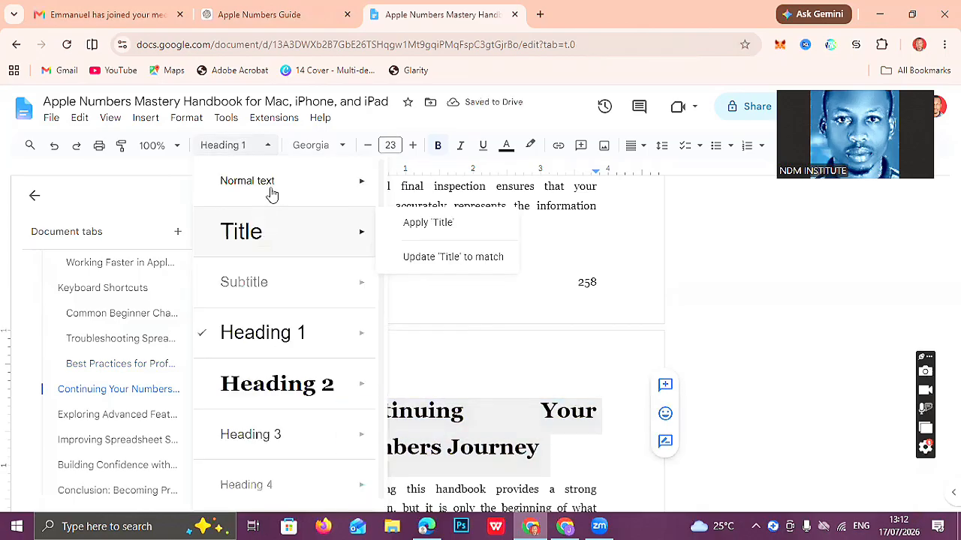
left_click(272, 194)
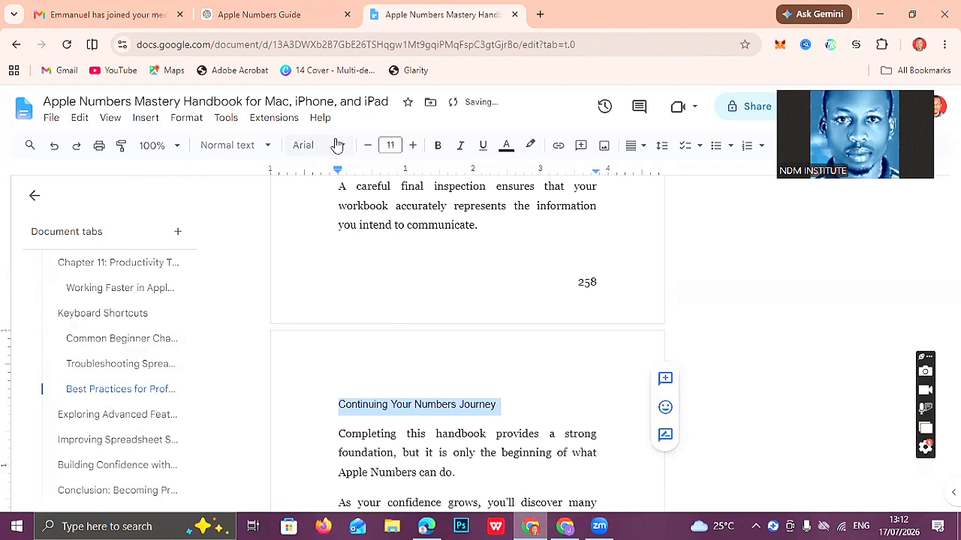
left_click(337, 145)
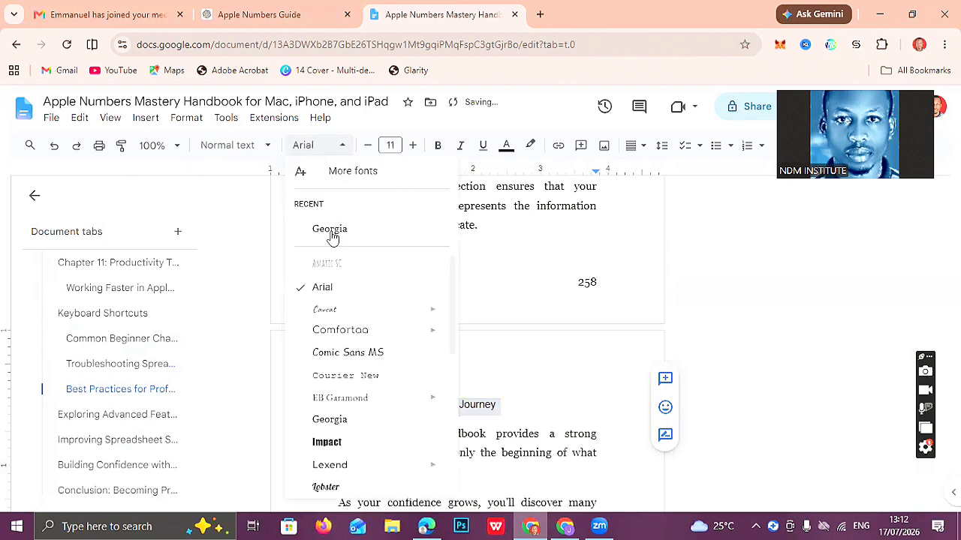
left_click(390, 145)
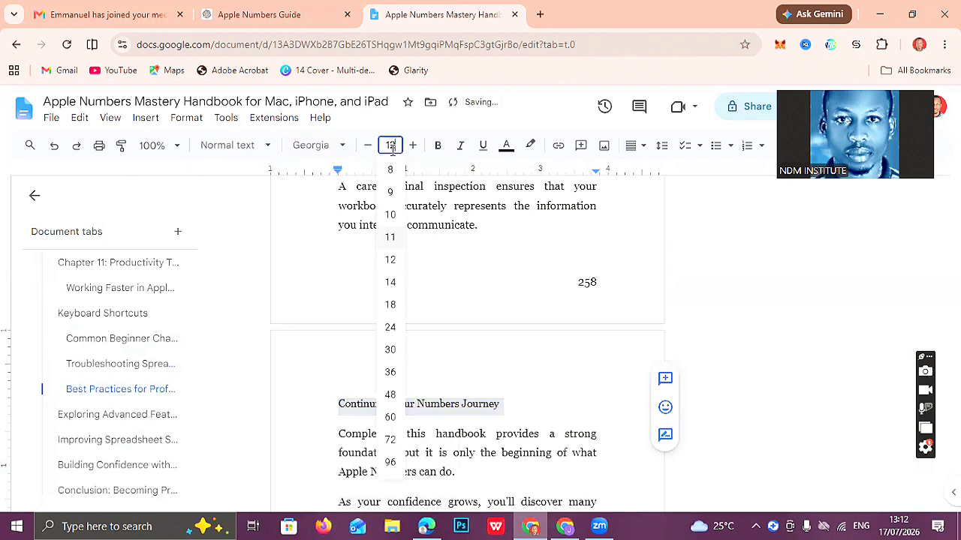
key("Return")
key("ctrl+b")
key("Right")
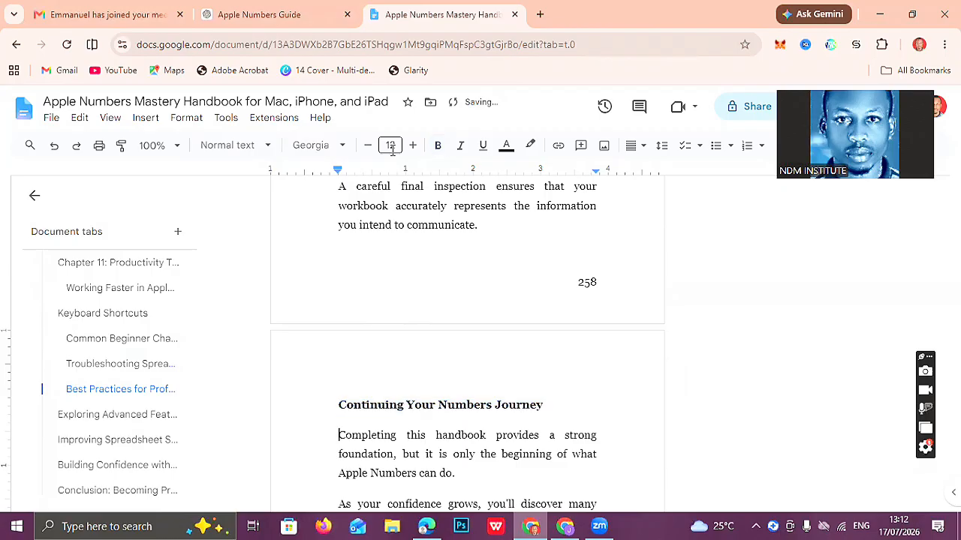
Delete the horizontal line above the "Exploring Advanced Features" heading.
key("Down")
key("Down")
key("Down")
key("Down")
key("Down")
key("Down")
key("Down")
key("Down")
key("Down")
key("Down")
key("Down")
key("Down")
key("Down")
key("Down")
key("Down")
key("Down")
key("Down")
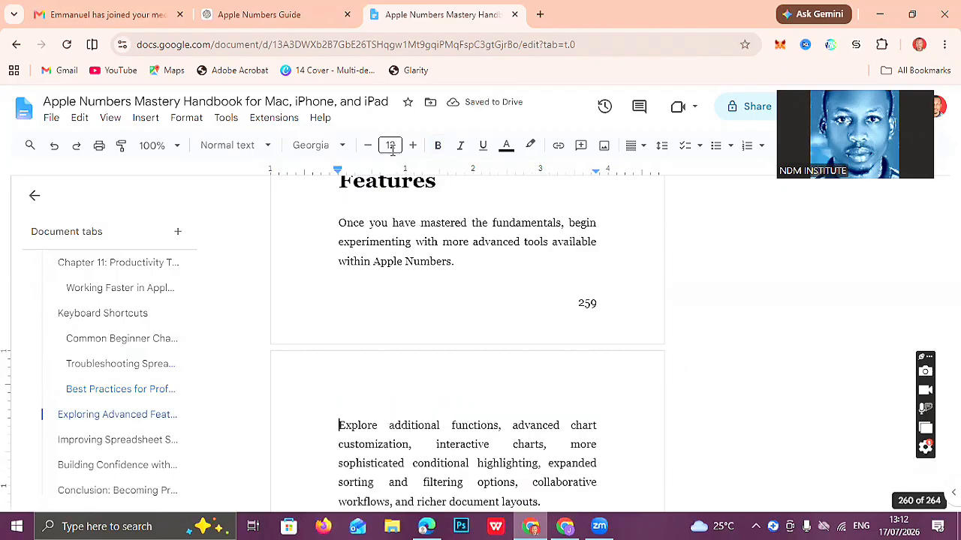
key("Up")
key("Up")
key("Up")
key("Up")
key("Up")
key("Up")
key("Up")
key("Up")
key("End")
key("Delete")
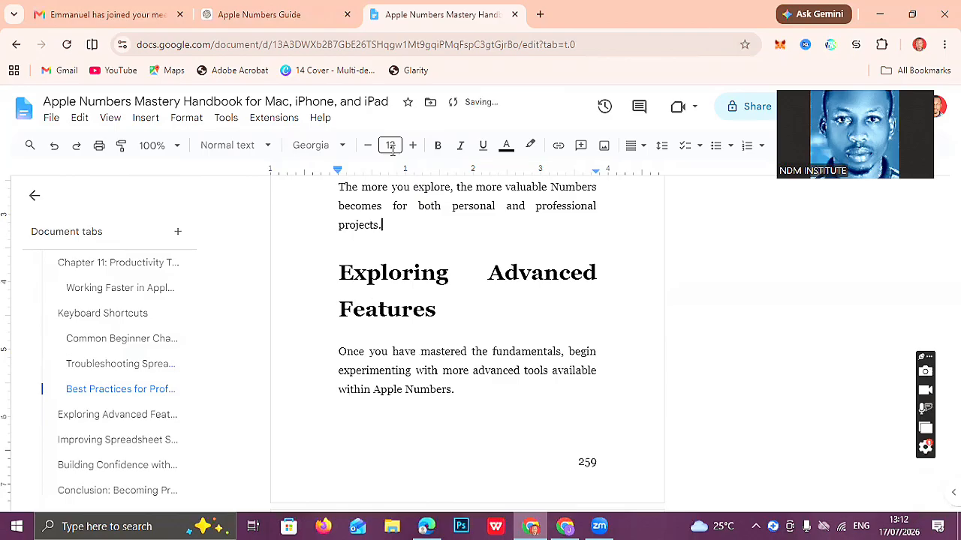
Restyle the "Exploring Advanced Features" heading as Normal text in bold Georgia at font size 12.
key("Right")
key("shift+Down")
key("shift+Down")
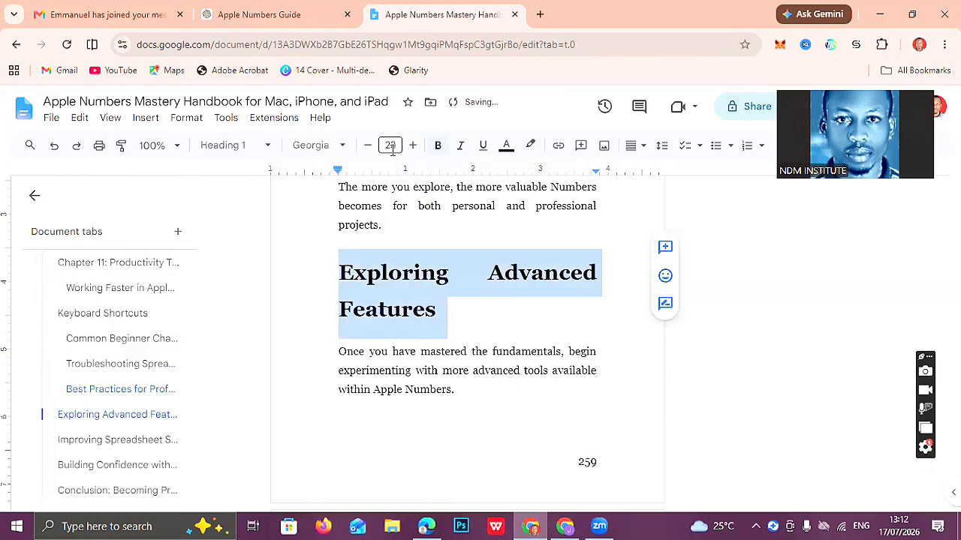
left_click(267, 146)
mouse_move(274, 201)
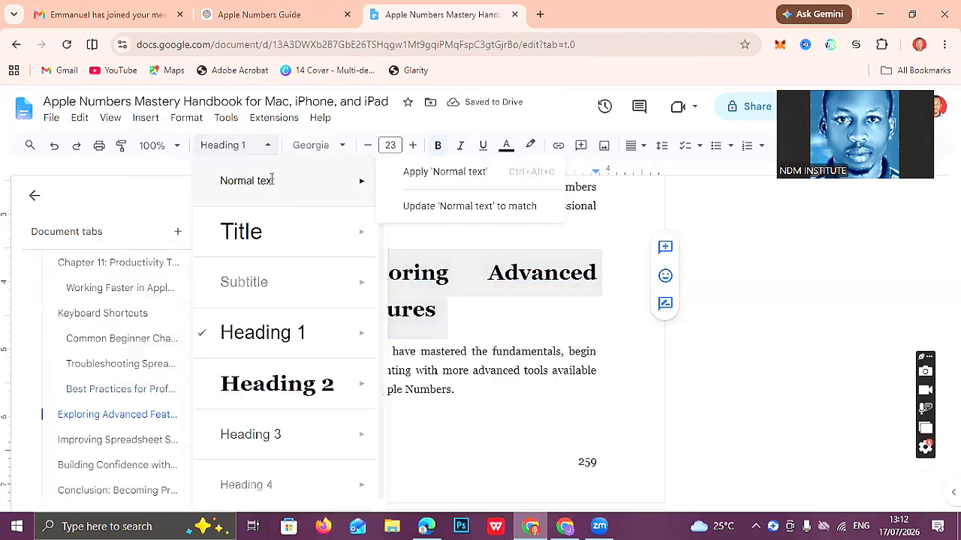
key("ctrl+alt+0")
left_click(347, 150)
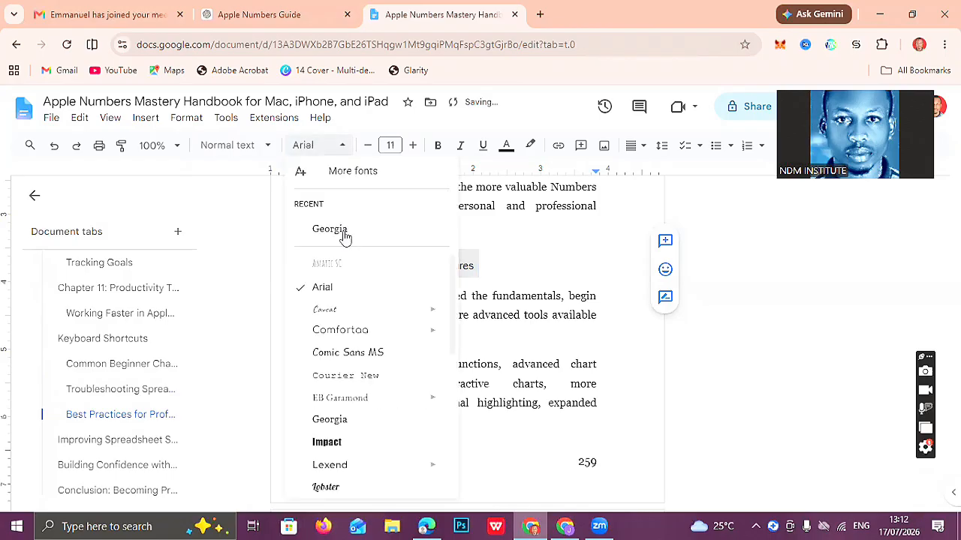
left_click(344, 237)
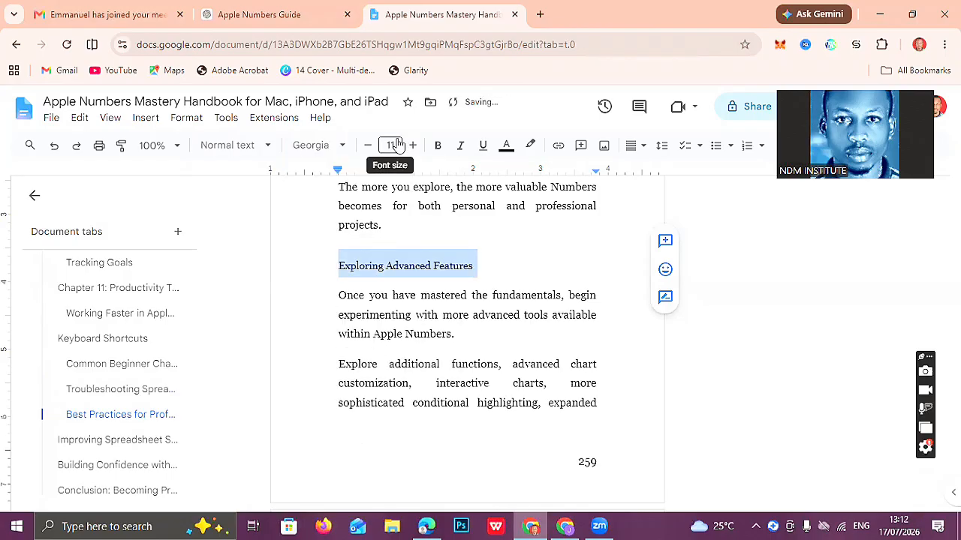
left_click(398, 141)
type("12")
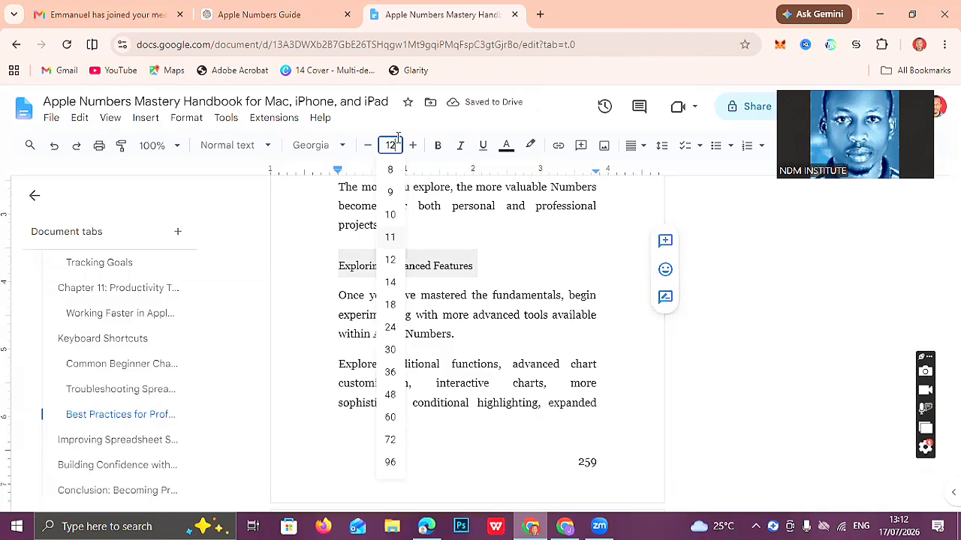
key("Return")
key("Left")
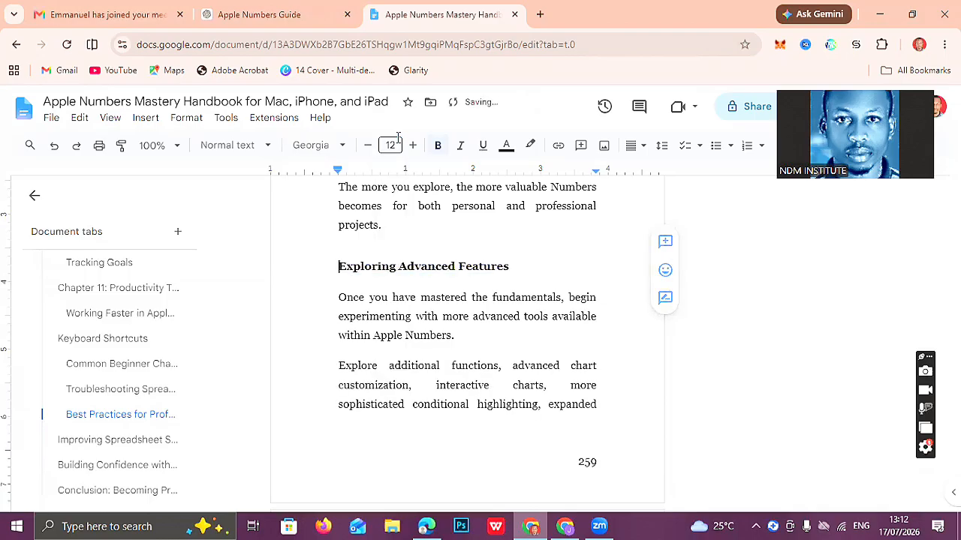
Delete the horizontal line above the "Improving Spreadsheet Skills" heading.
key("Down")
key("Down")
key("Down")
key("Down")
key("Down")
key("Down")
key("Down")
key("Down")
key("Down")
key("Down")
key("Down")
key("Down")
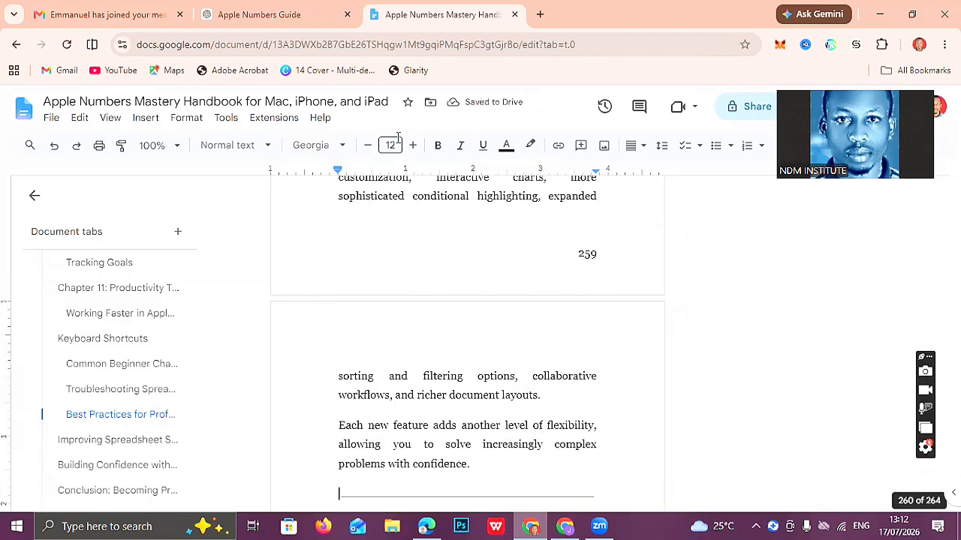
key("Delete")
key("Delete")
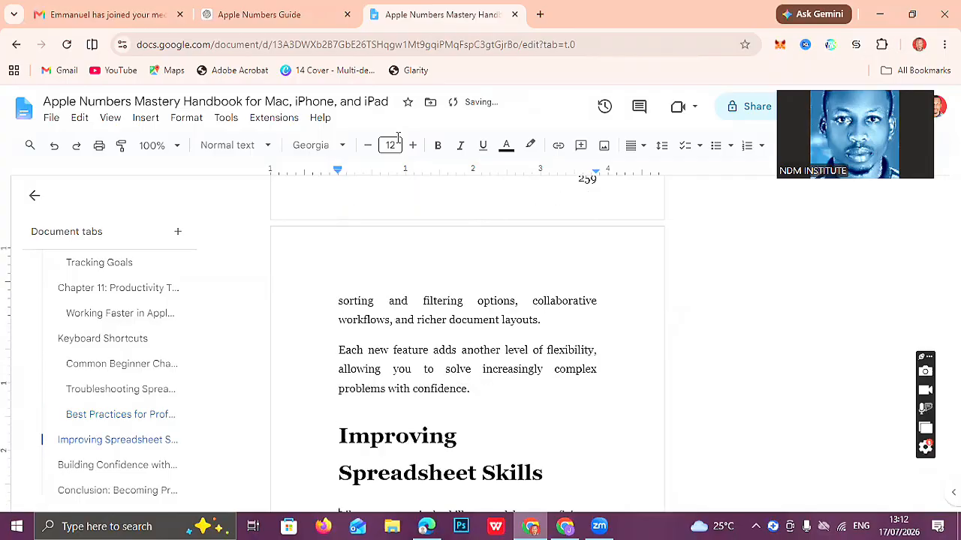
Restyle the "Improving Spreadsheet Skills" heading as Heading 2 at font size 12.
key("shift+Up")
key("shift+Up")
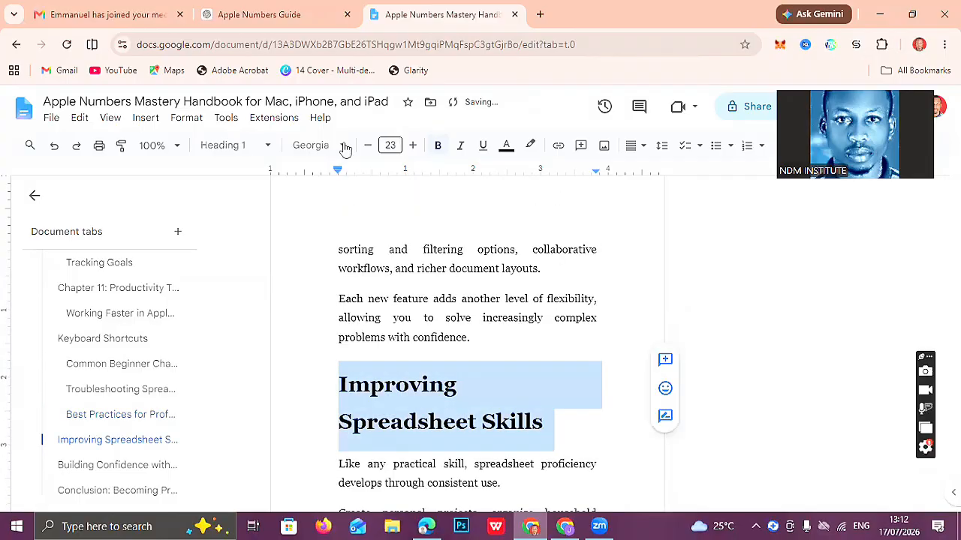
left_click(259, 150)
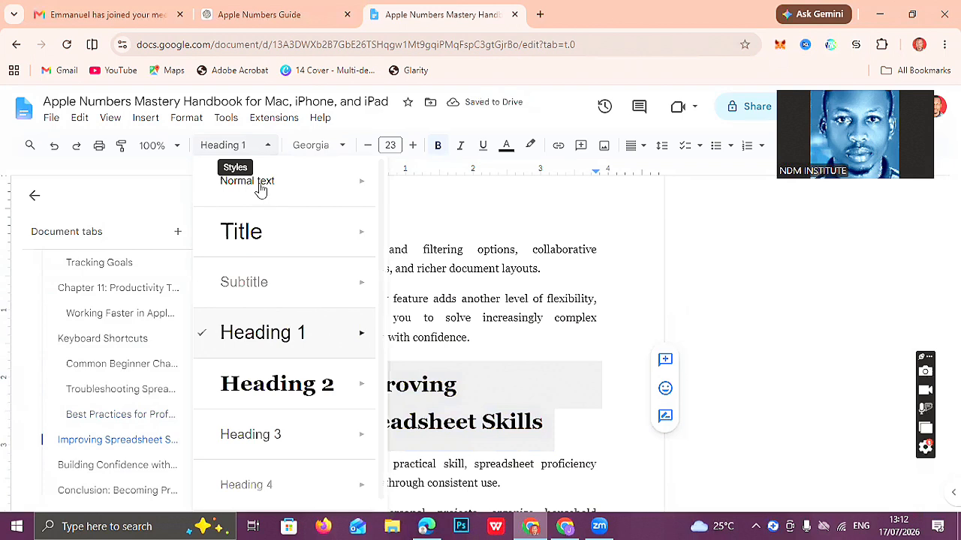
left_click(345, 173)
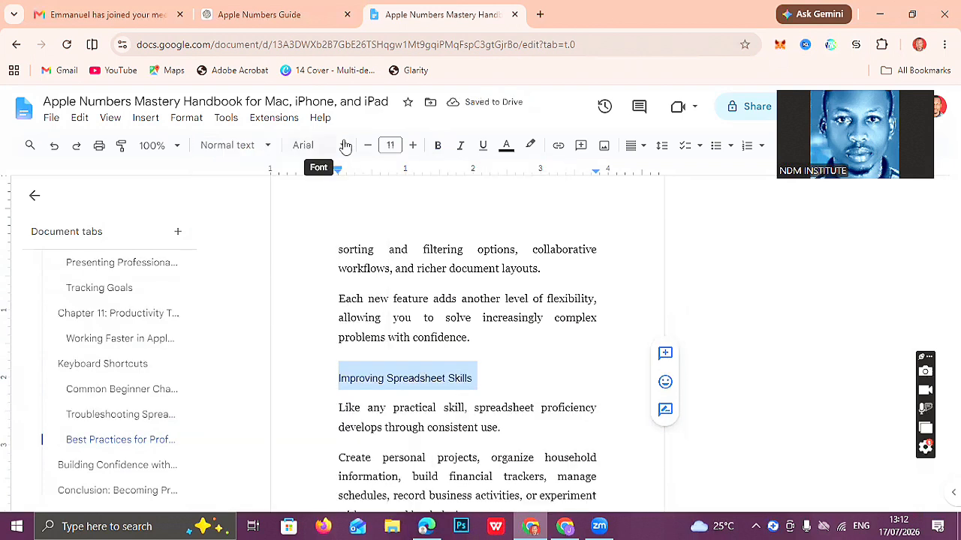
left_click(251, 149)
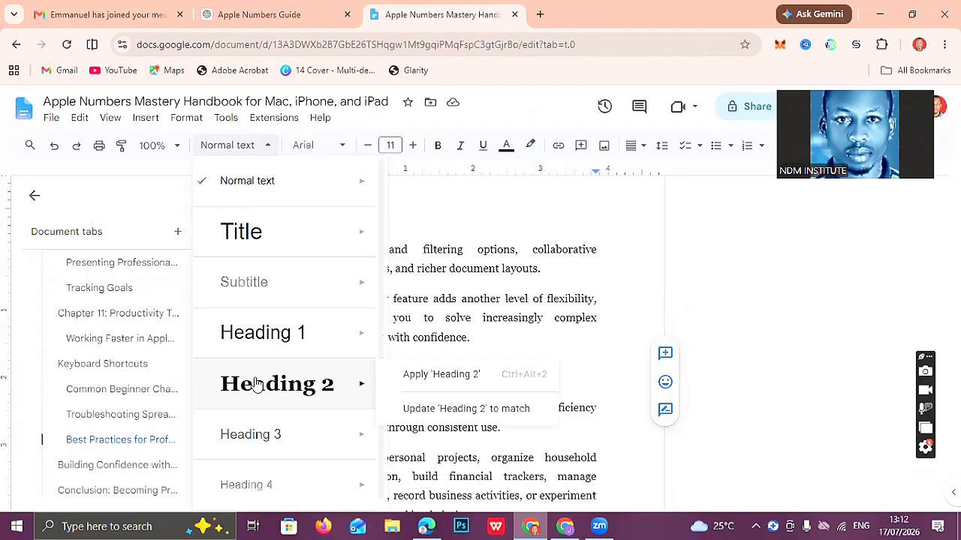
left_click(256, 381)
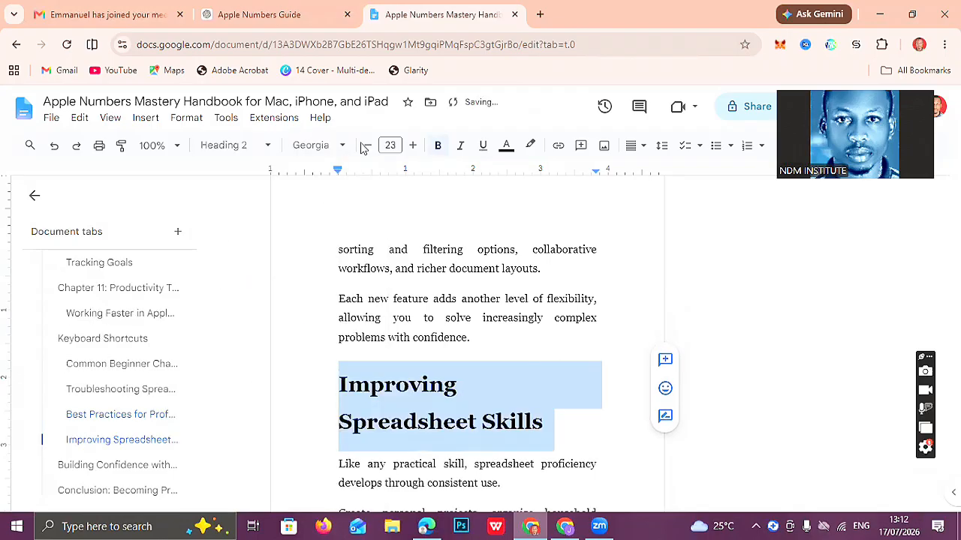
left_click(386, 145)
type("12")
key("Return")
Look through the text below the "Improving Spreadsheet Skills" heading down to the next divider line.
key("Down")
key("Down")
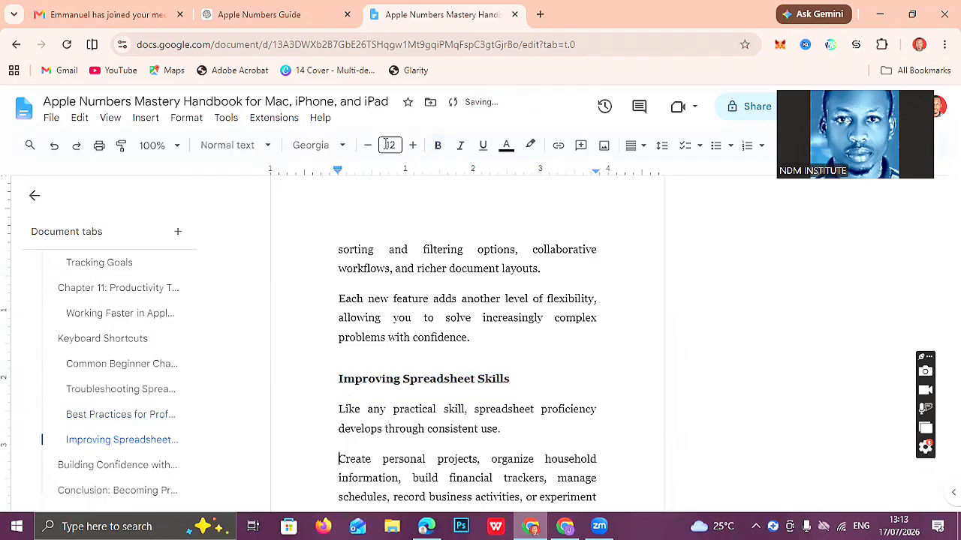
key("Down")
key("Down")
key("Down")
key("Down")
key("Down")
key("Down")
key("Down")
key("Down")
key("Down")
key("Down")
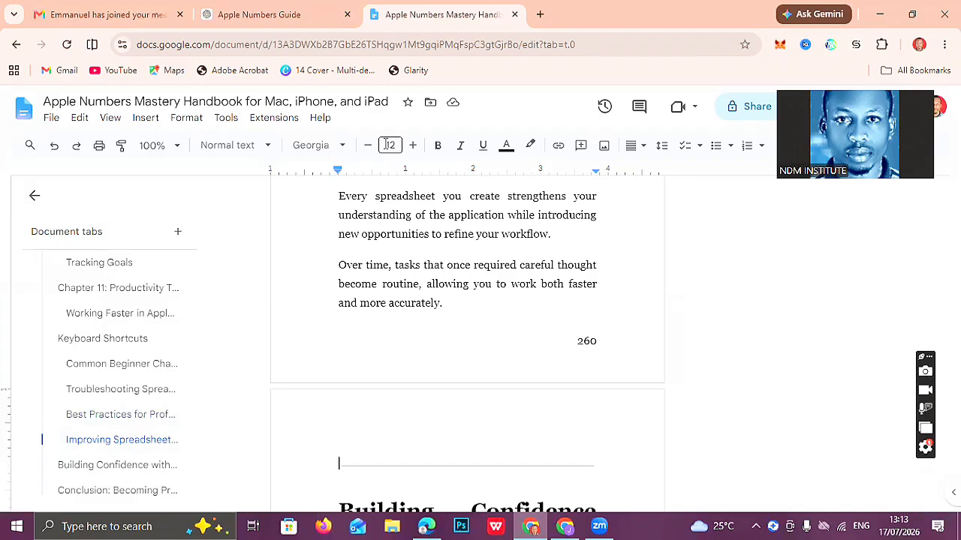
Go back to the "Keyboard Shortcuts" section and delete the horizontal line above its heading.
left_click(93, 347)
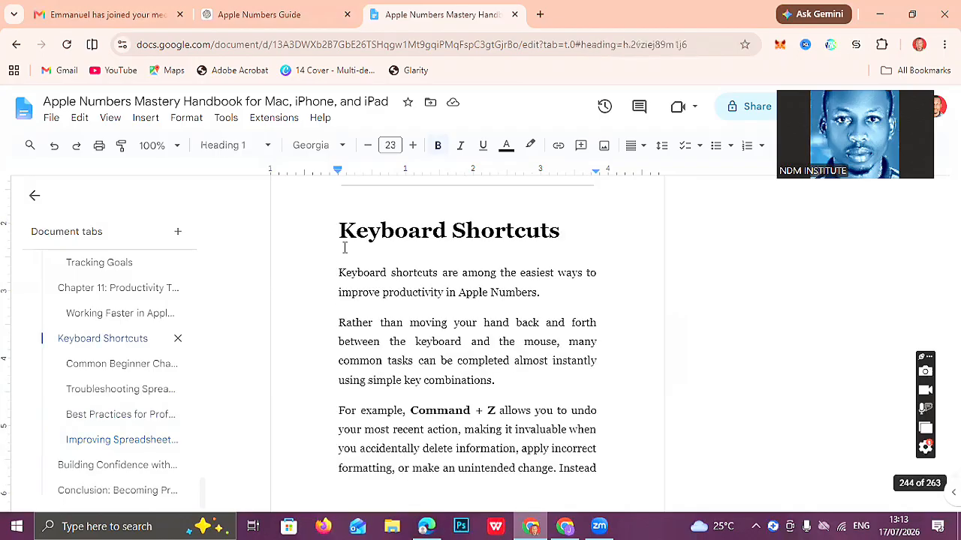
key("Up")
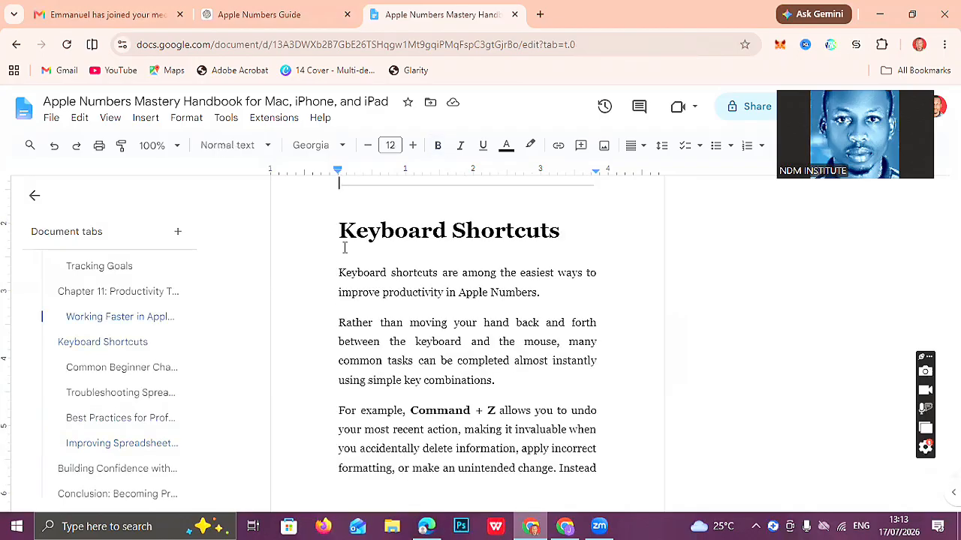
key("Up")
key("Down")
key("Delete")
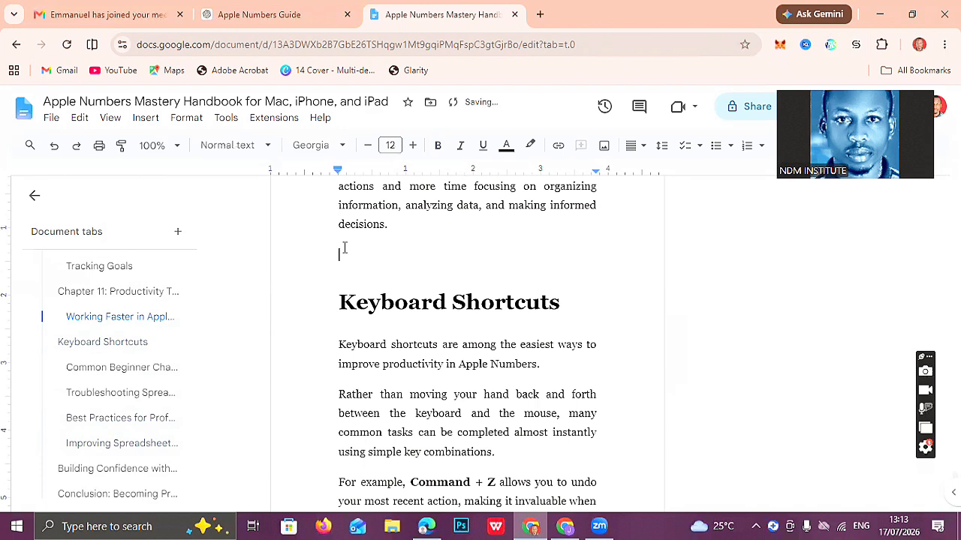
key("Delete")
Restyle the "Keyboard Shortcuts" heading as Normal text in bold Georgia at font size 12.
key("shift+Down")
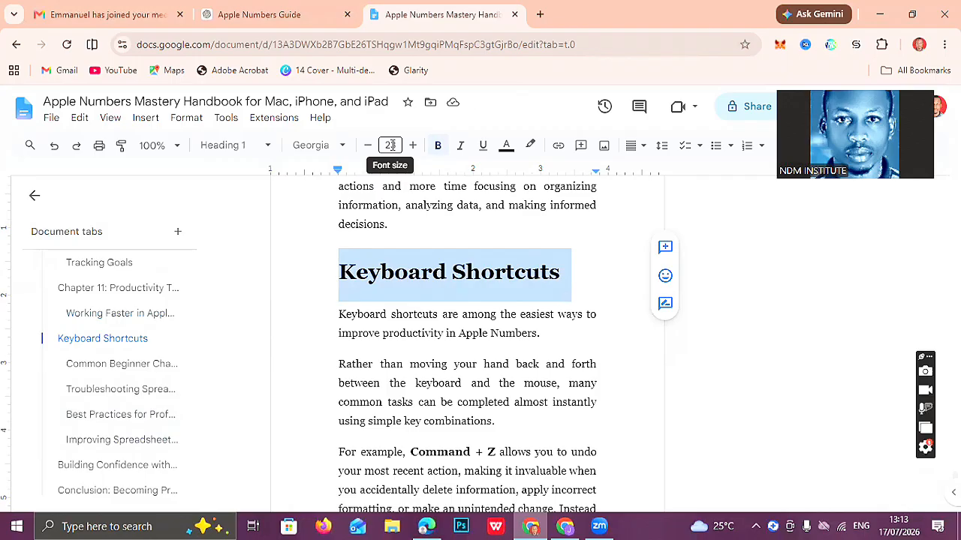
left_click(269, 148)
mouse_move(280, 185)
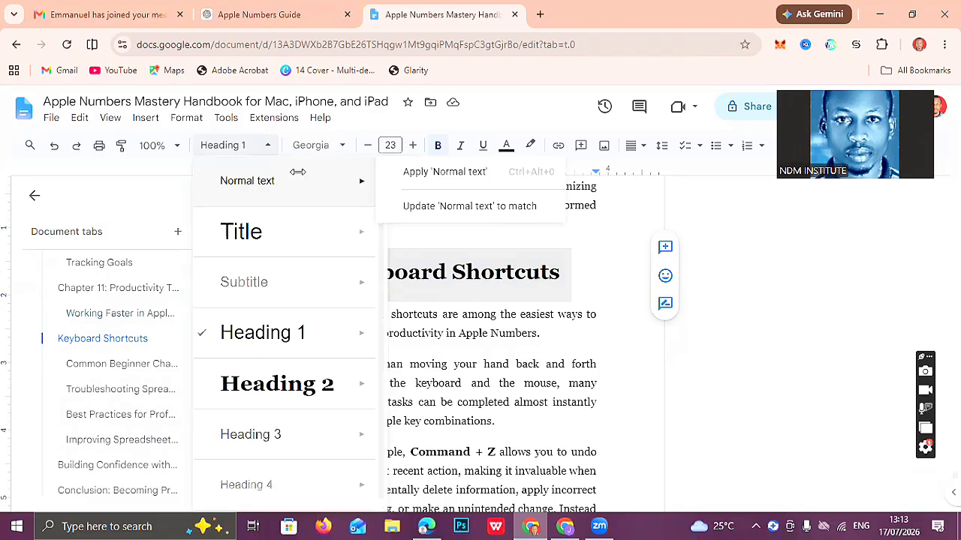
key("ctrl+alt+0")
left_click(330, 145)
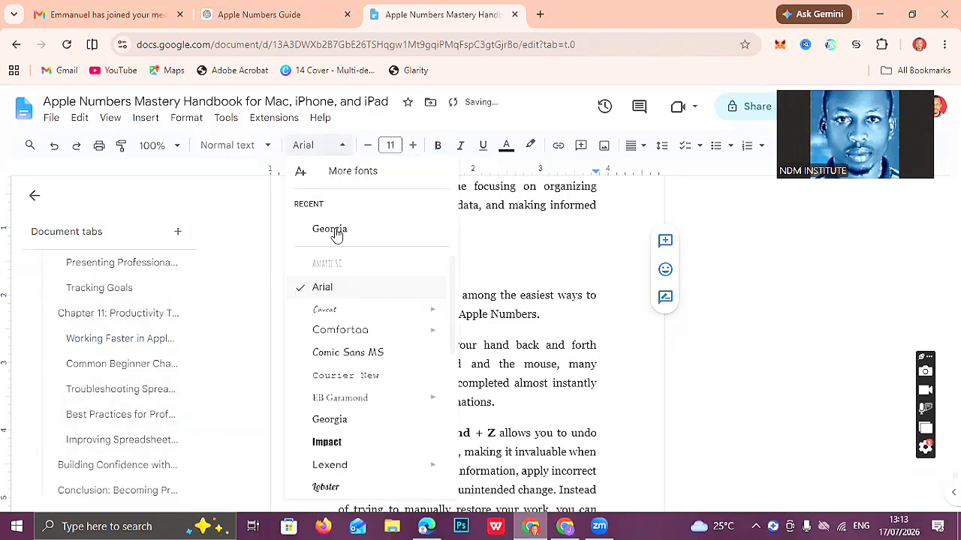
left_click(335, 232)
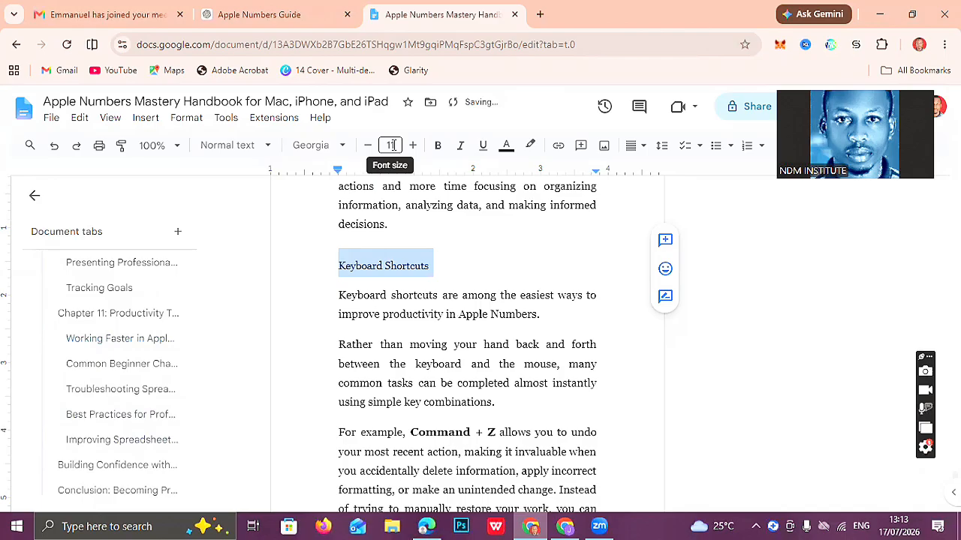
left_click(391, 145)
type("400")
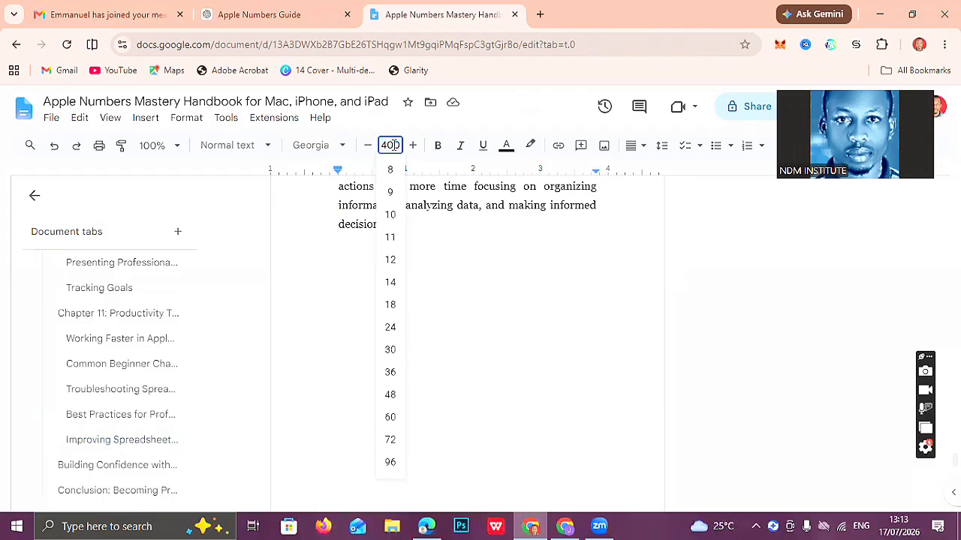
key("BackSpace")
key("BackSpace")
key("BackSpace")
type("12")
key("Return")
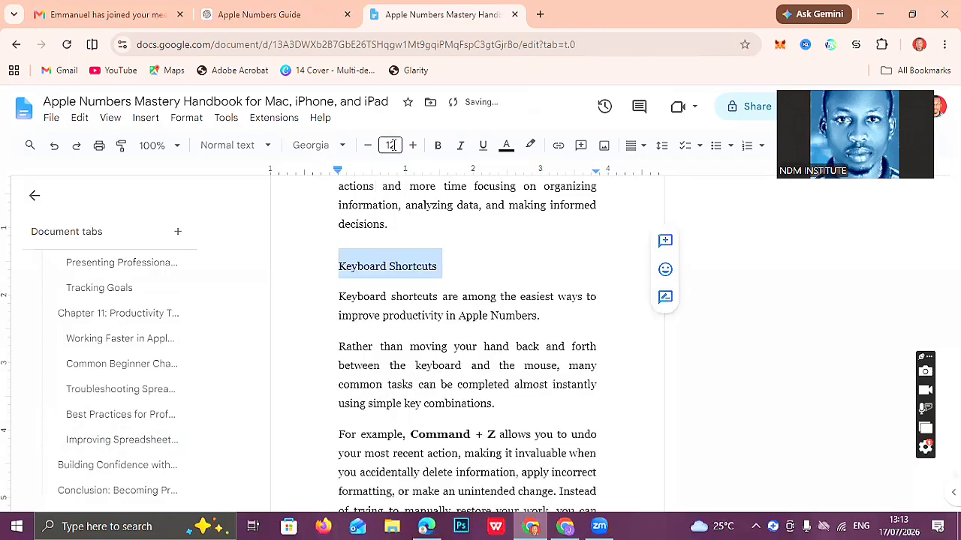
key("ctrl+b")
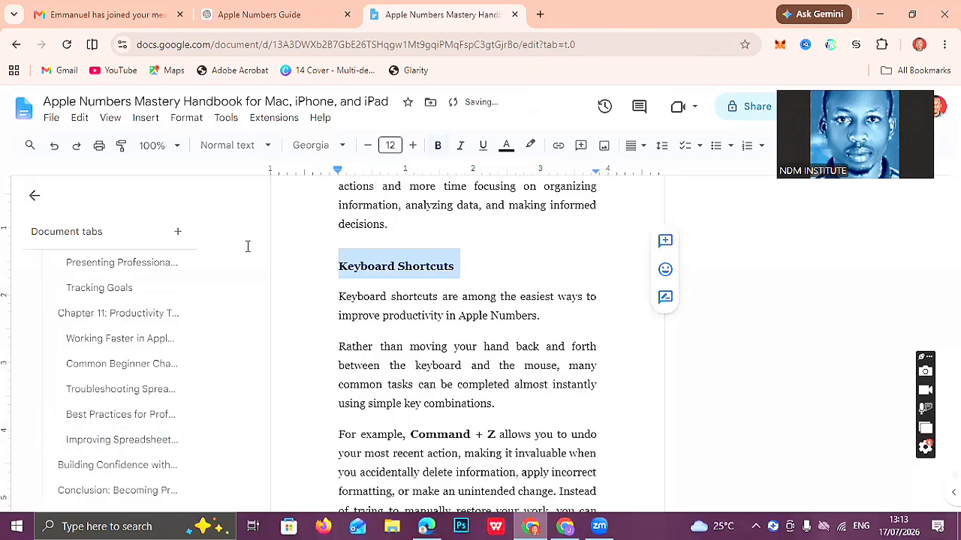
Delete the horizontal line above the "Building Confidence with Regular Practice" heading.
left_click(117, 466)
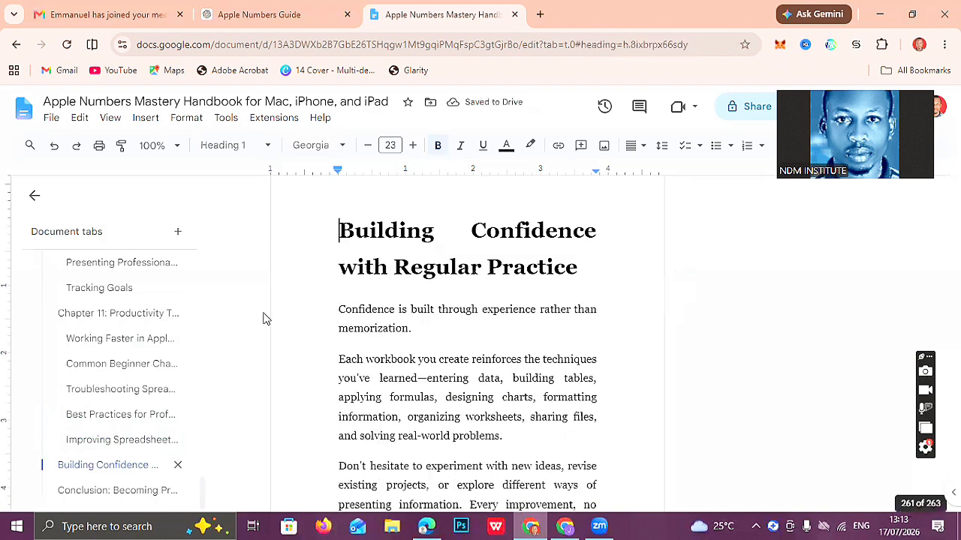
key("Up")
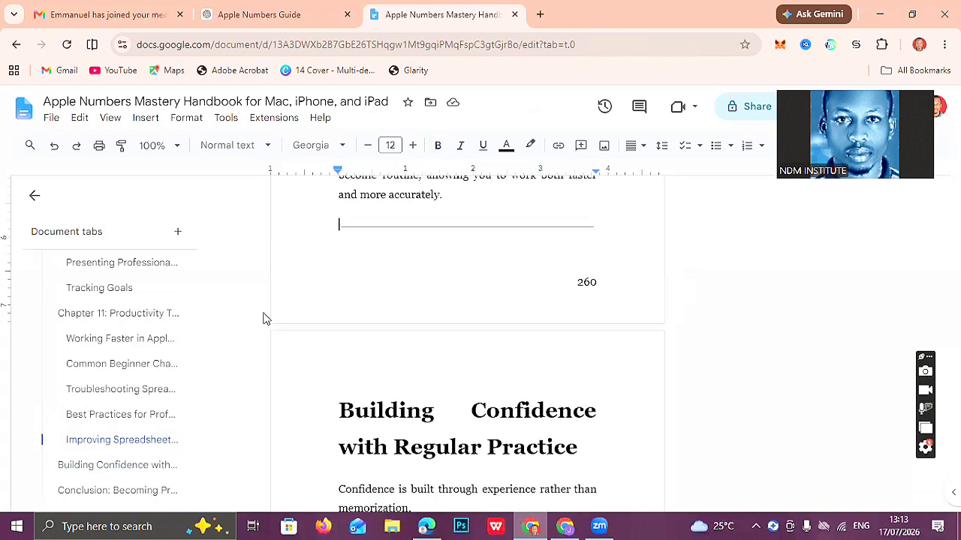
key("End")
key("BackSpace")
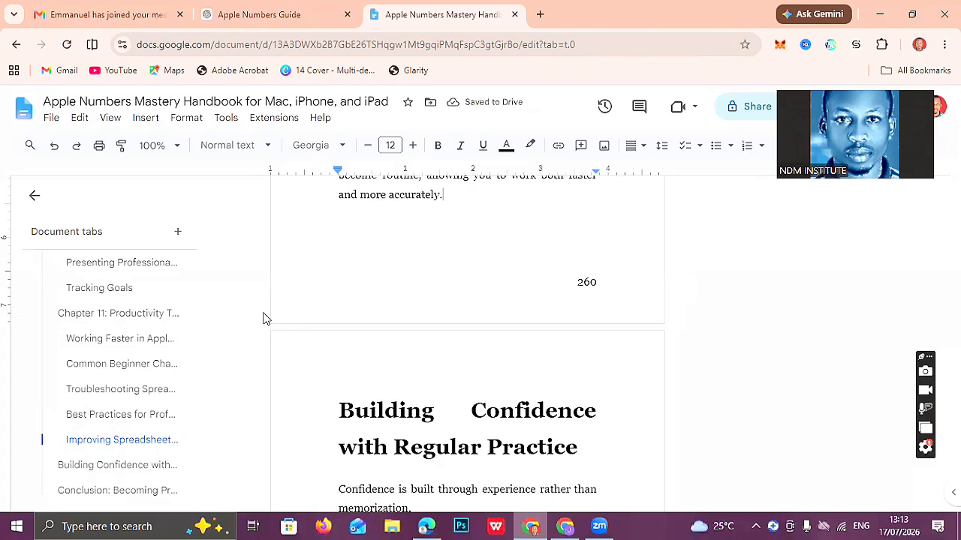
Restyle the "Building Confidence with Regular Practice" heading as Normal text in bold Georgia at font size 12.
key("Down")
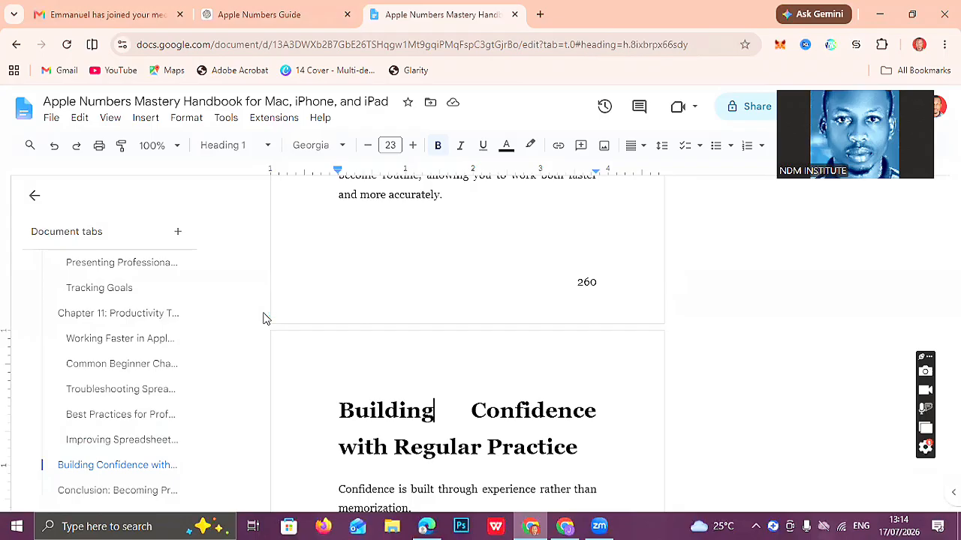
left_click(337, 420)
triple_click(337, 420)
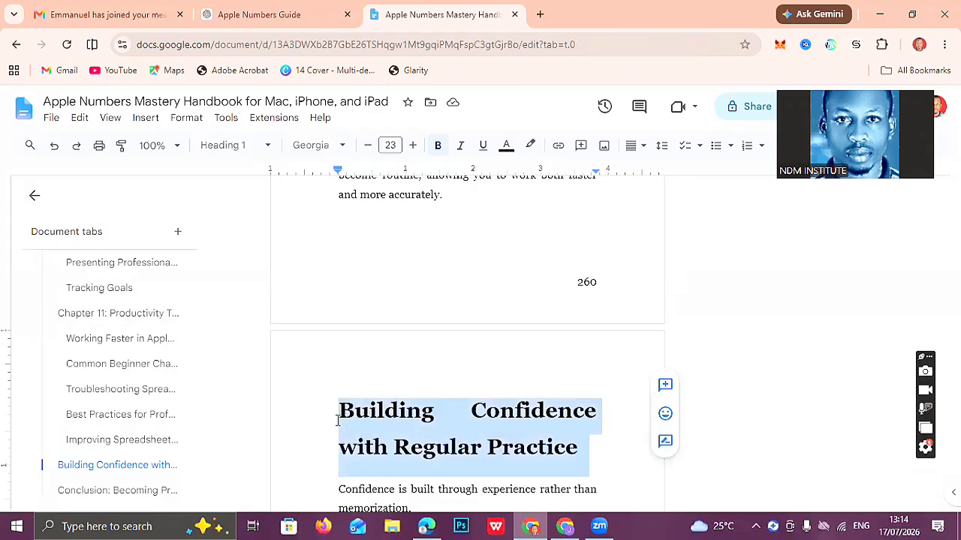
left_click(229, 147)
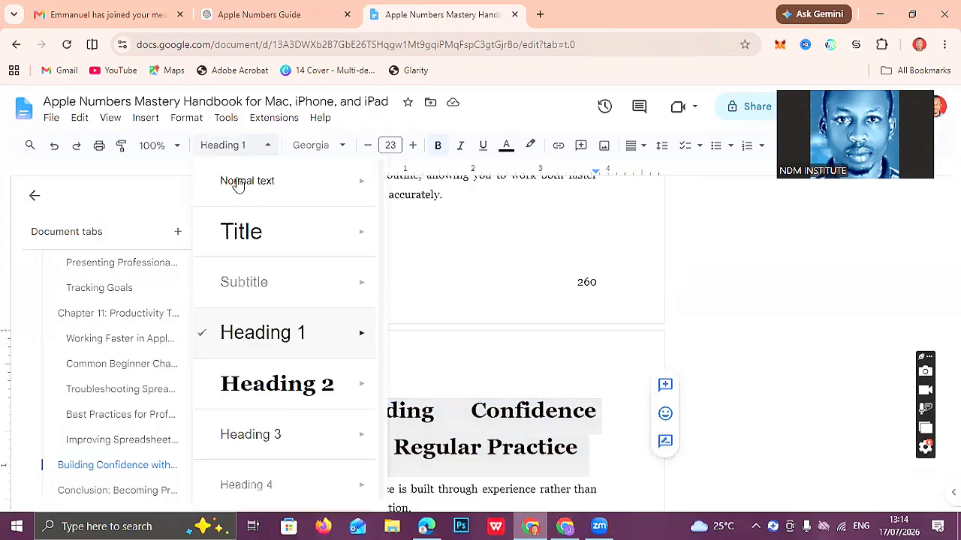
left_click(238, 185)
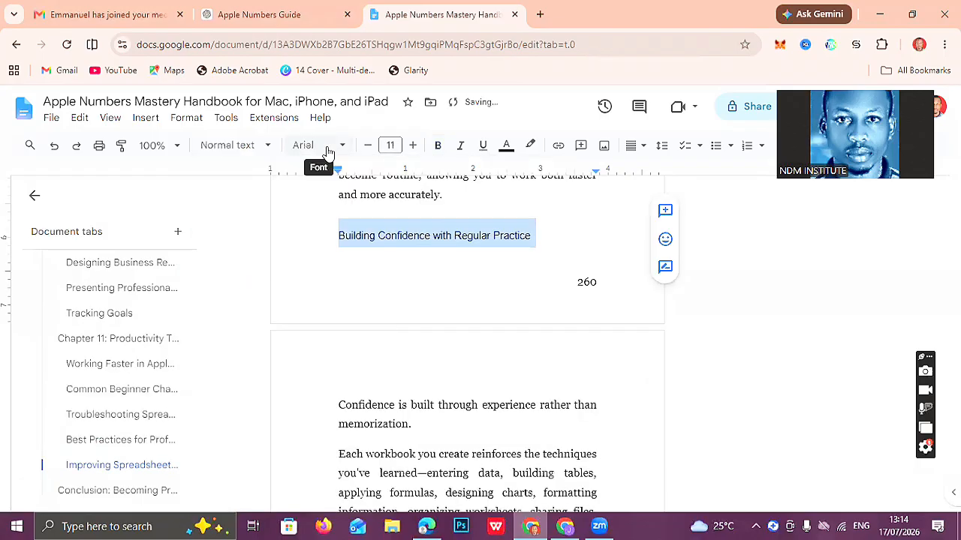
left_click(339, 147)
left_click(339, 233)
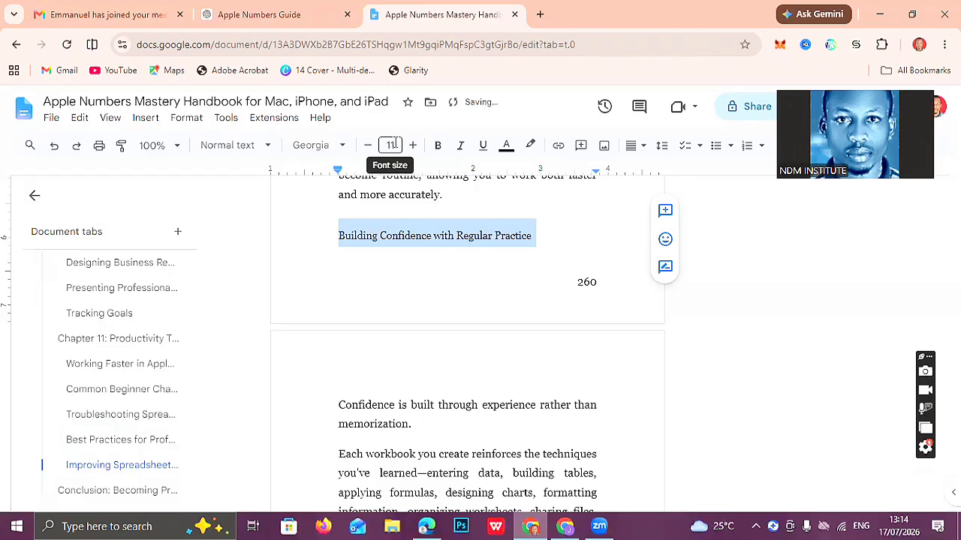
left_click(390, 145)
type("12")
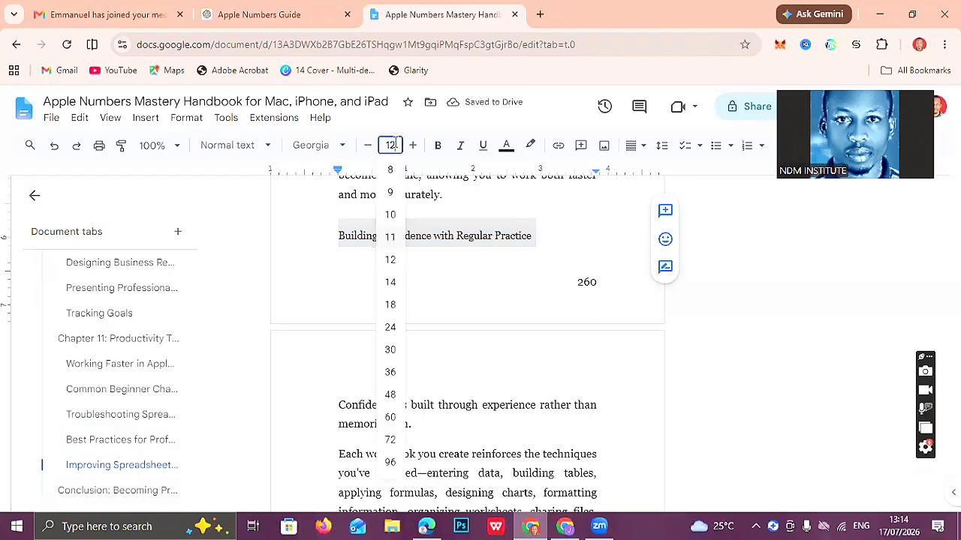
key("Return")
key("ctrl+b")
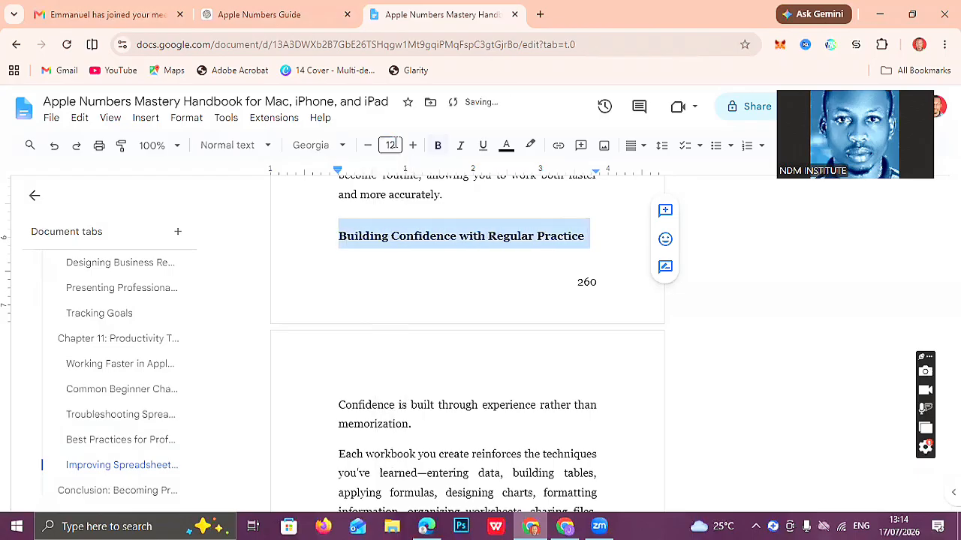
Insert a page break before the "Building Confidence with Regular Practice" heading.
key("Left")
key("ctrl+Return")
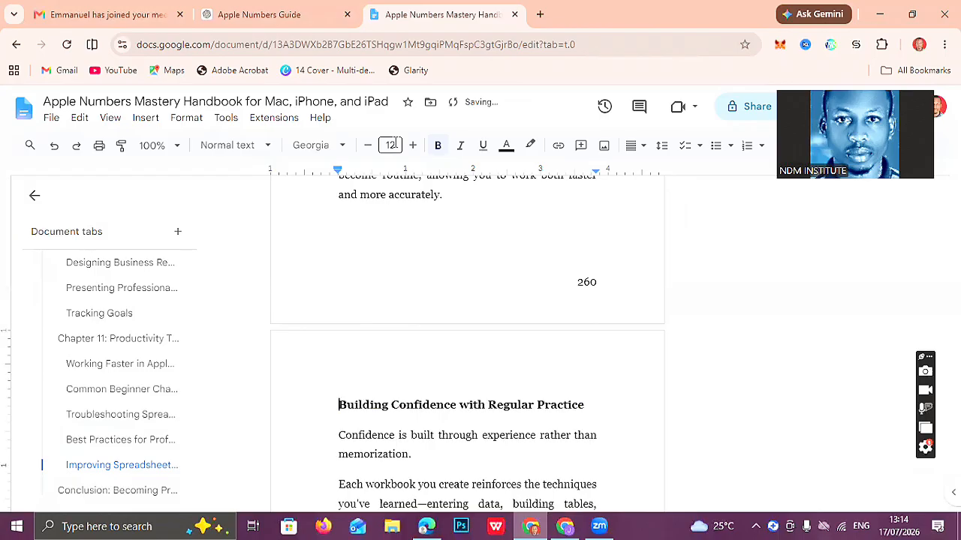
Delete the horizontal line and its blank paragraph above the "Conclusion: Becoming Productive and Confident with Apple Numbers" heading.
key("Down")
key("Page_Down")
key("Down")
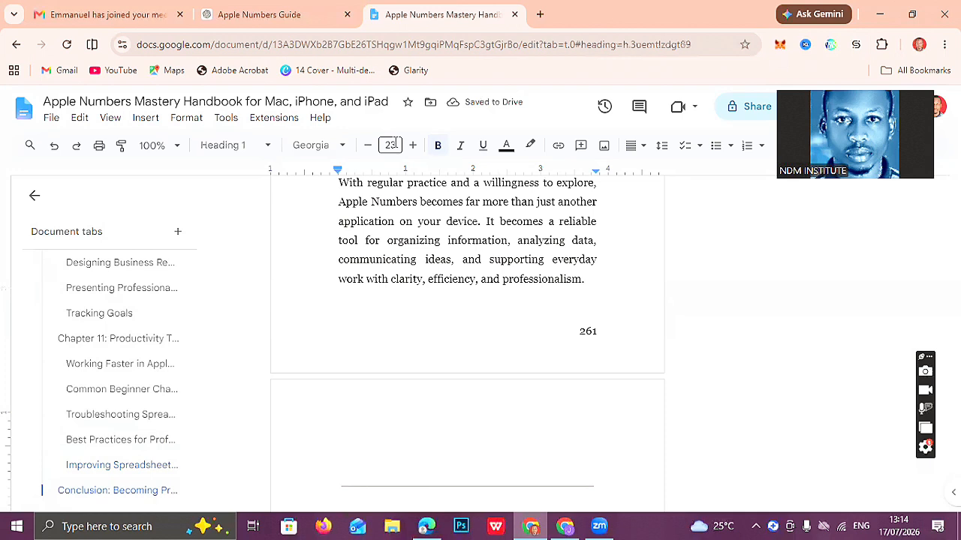
key("Up")
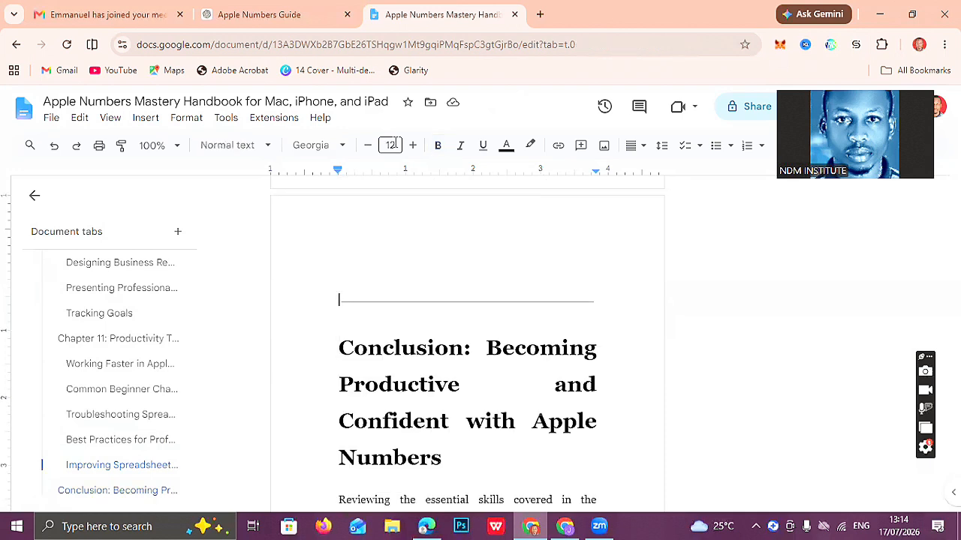
key("Delete")
key("BackSpace")
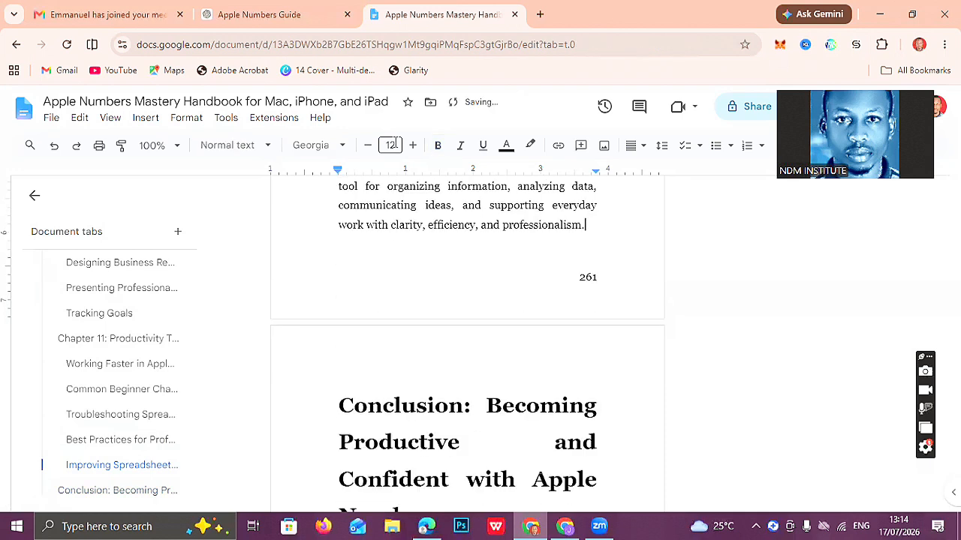
Format the "Conclusion: Becoming Productive and Confident with Apple Numbers" heading as Heading 1 at font size 15 and center it.
key("Down")
key("ctrl+shift+Down")
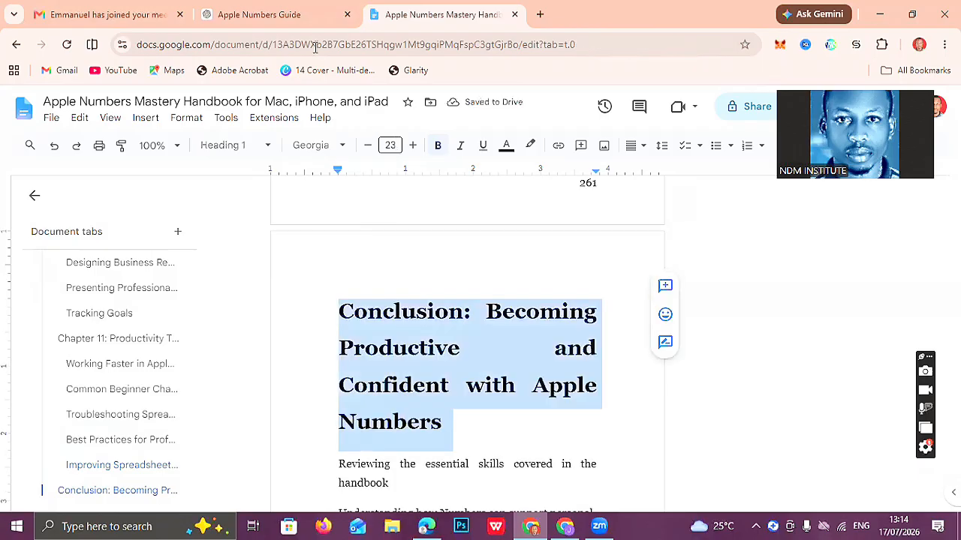
key("ctrl+alt+2")
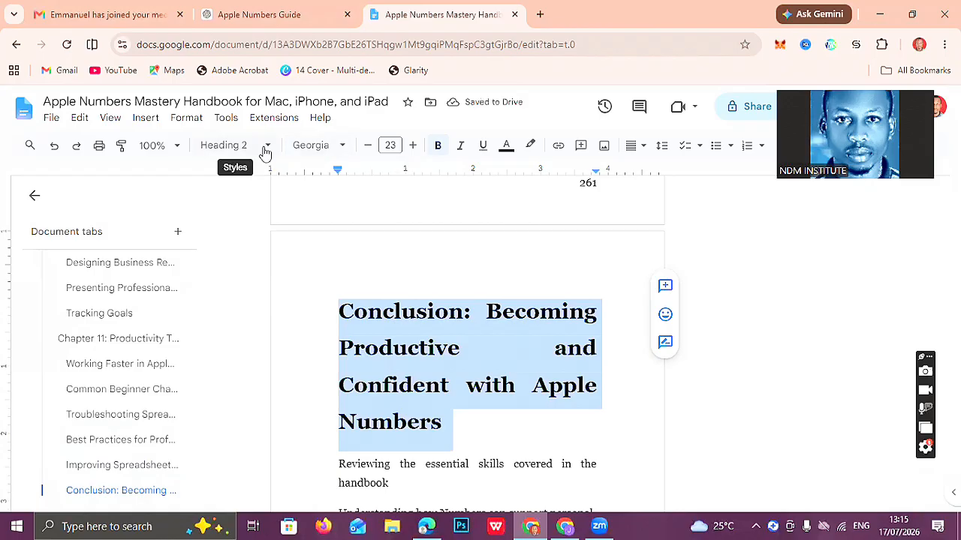
key("ctrl+alt+1")
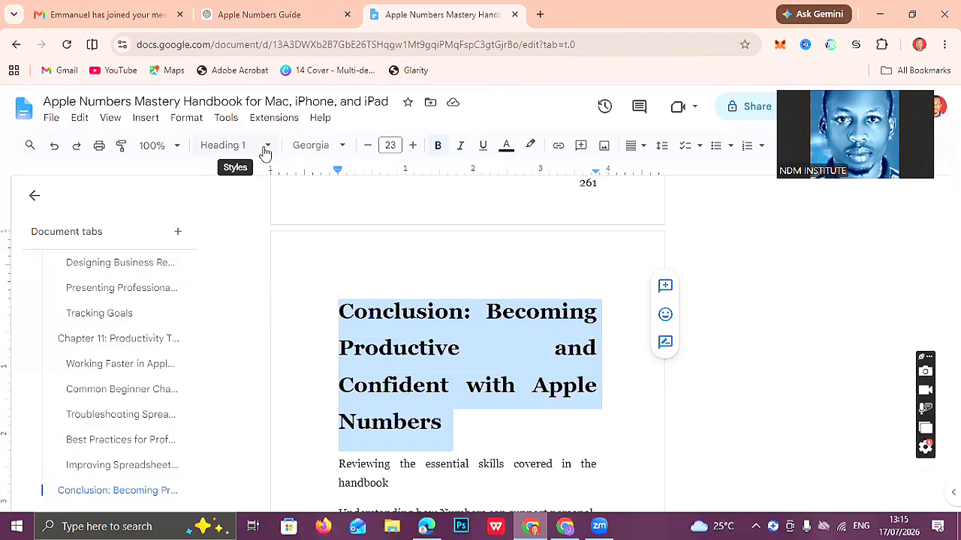
left_click(390, 146)
type("18")
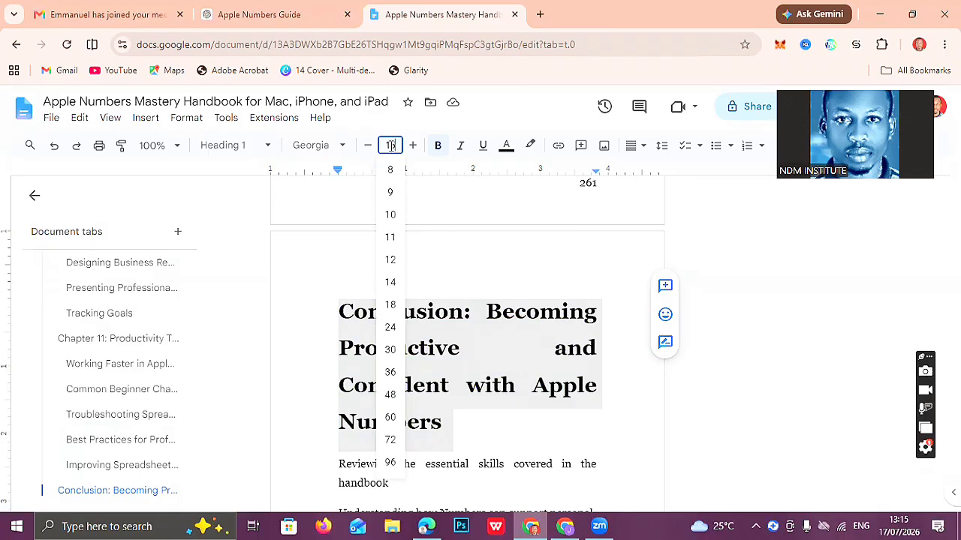
key("Return")
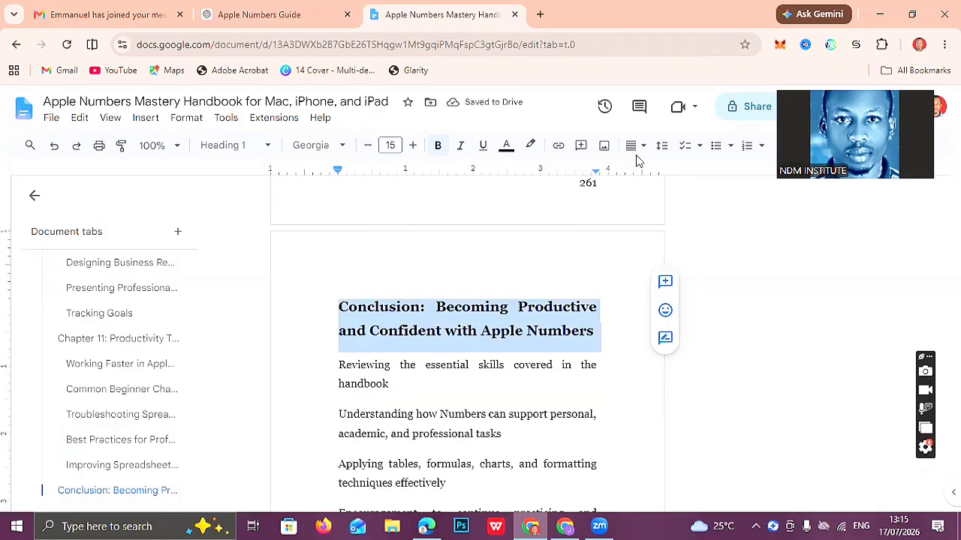
left_click(635, 149)
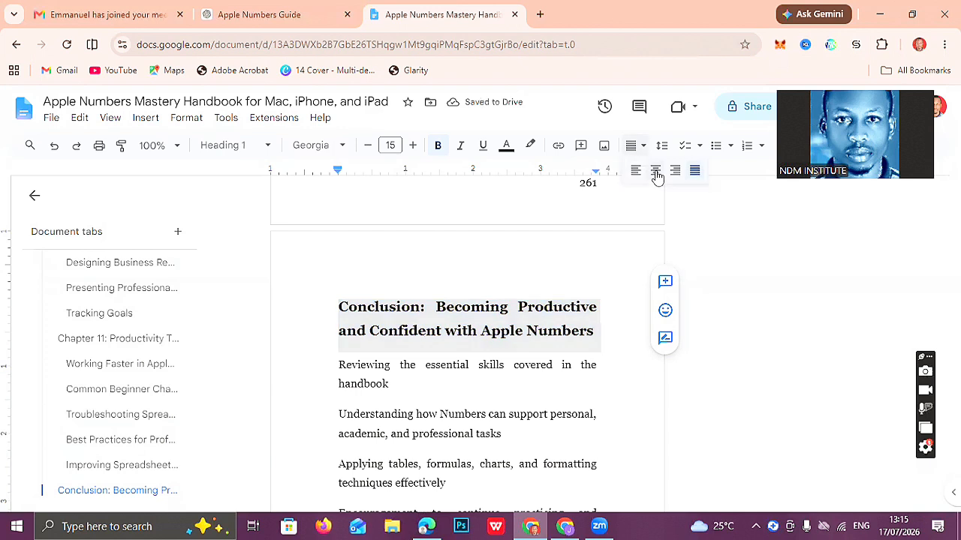
key("ctrl+shift+e")
Copy the outline points under the Conclusion heading and submit them to the "Apple Numbers Guide" chat in ChatGPT.
left_click(316, 374)
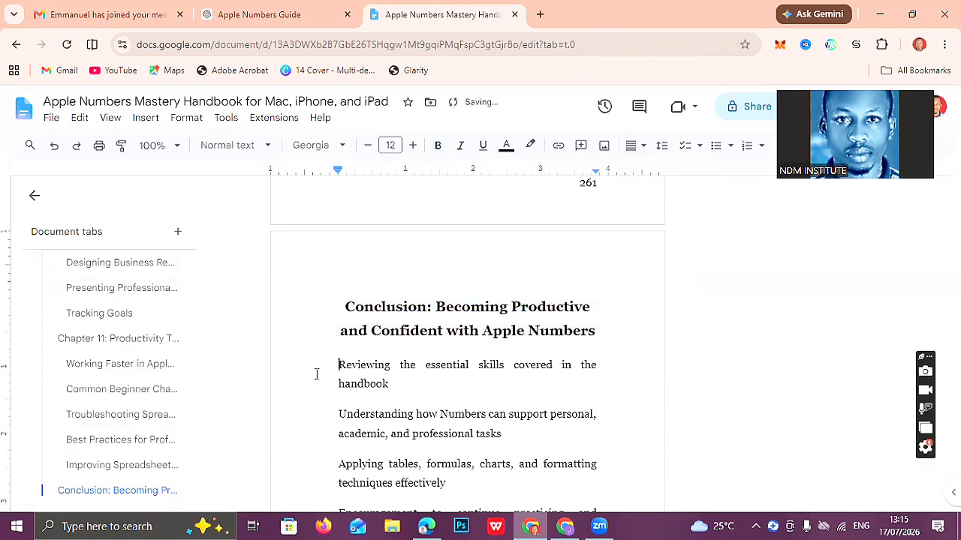
key("ctrl+a")
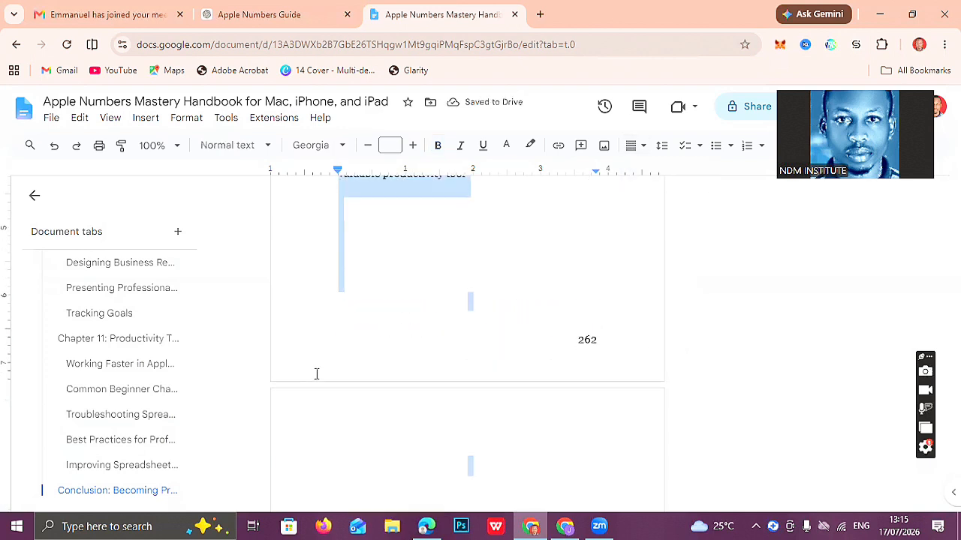
left_click(282, 17)
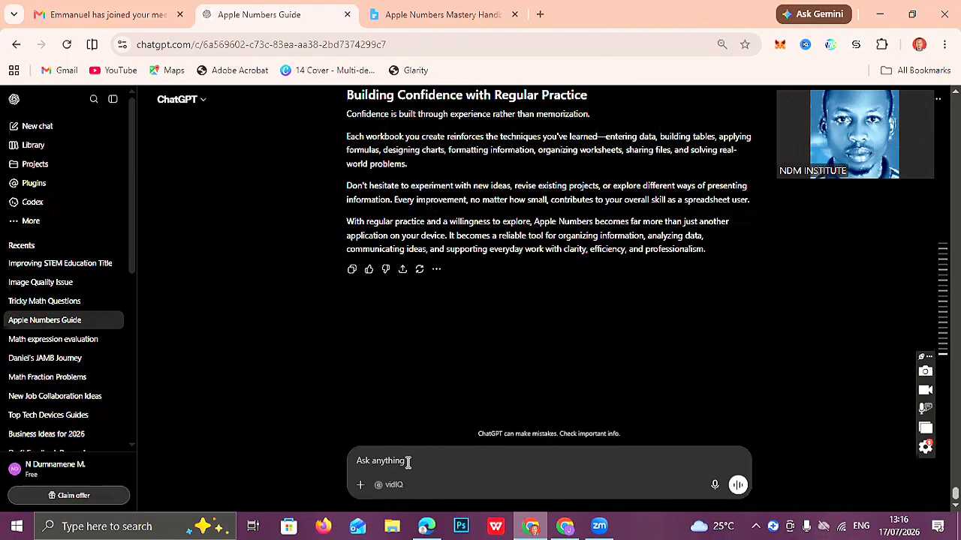
type("Reviewing the essential skills covered in the handbook Understanding how Numbers can support personal, academic, and professional tasks Applying tables, formulas, charts, and formatting techniques effectively Encouragement to continue practicing and exploring advanced features Final thoughts on making Apple Numbers a valuable productivity tool")
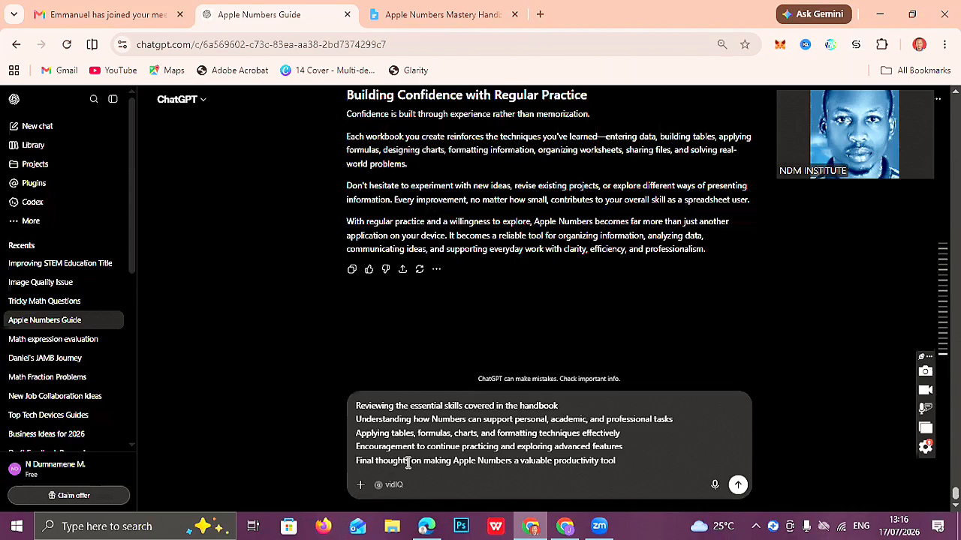
key("Return")
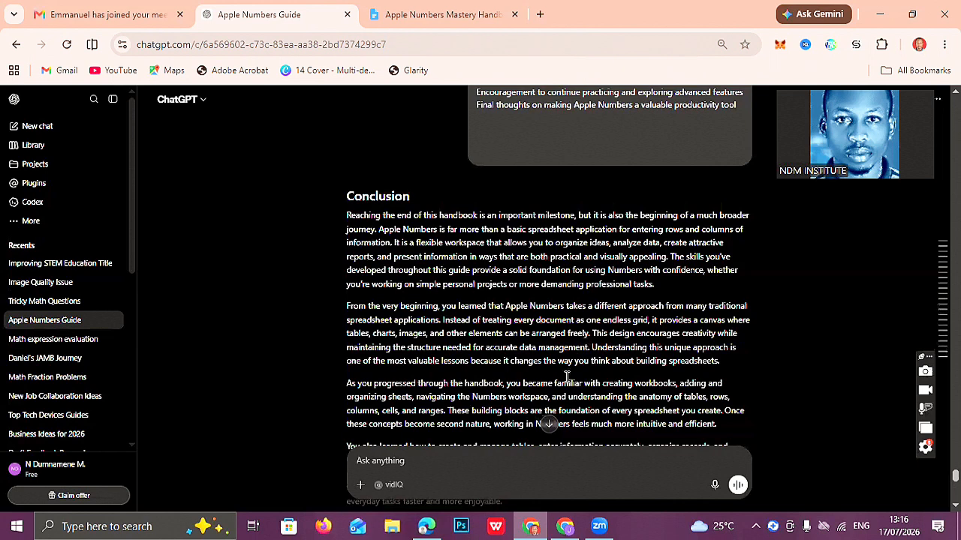
Copy ChatGPT's full conclusion response and paste it over the selected outline points in the Google Docs handbook.
left_click(550, 426)
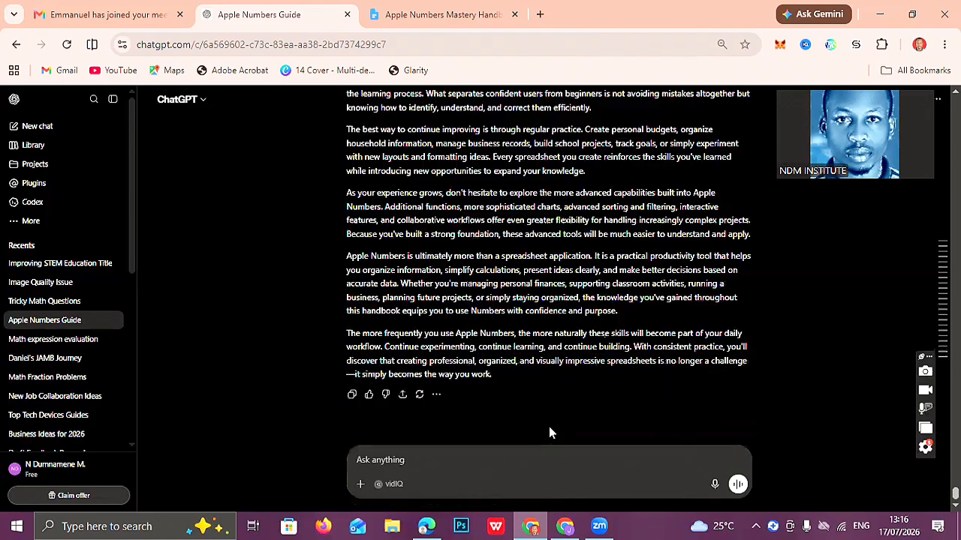
left_click(353, 395)
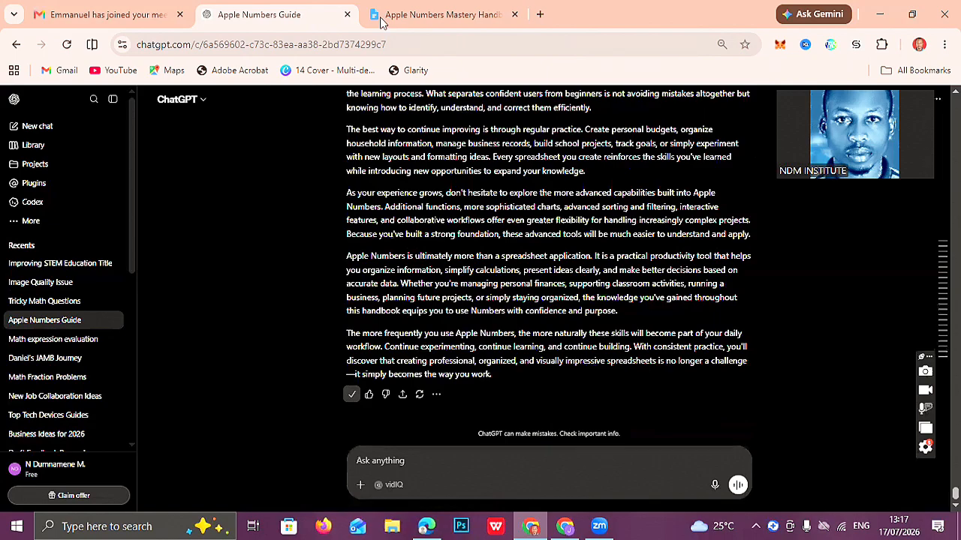
left_click(405, 14)
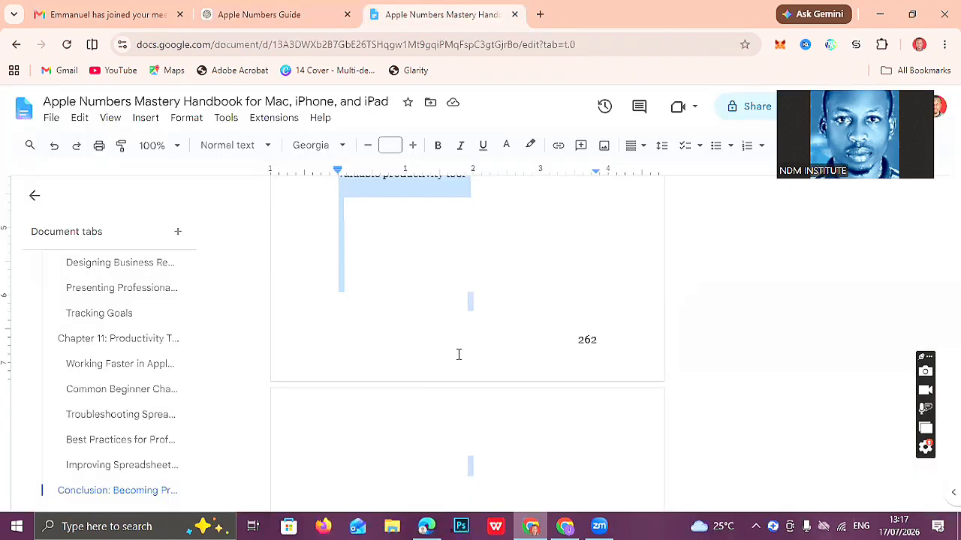
key("ctrl+v")
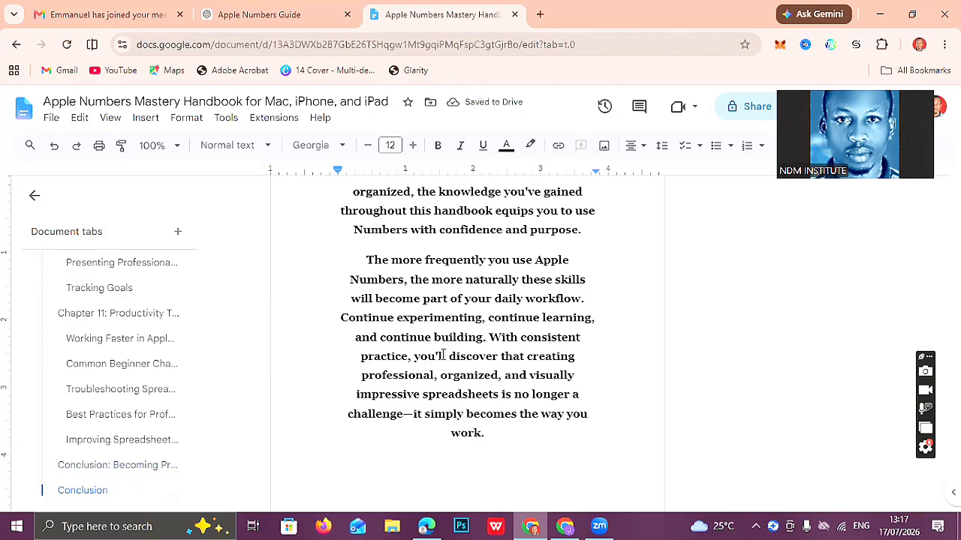
Undo the paste and insert the conclusion text again over the outline points with justified, non-bold formatting.
key("ctrl+Return")
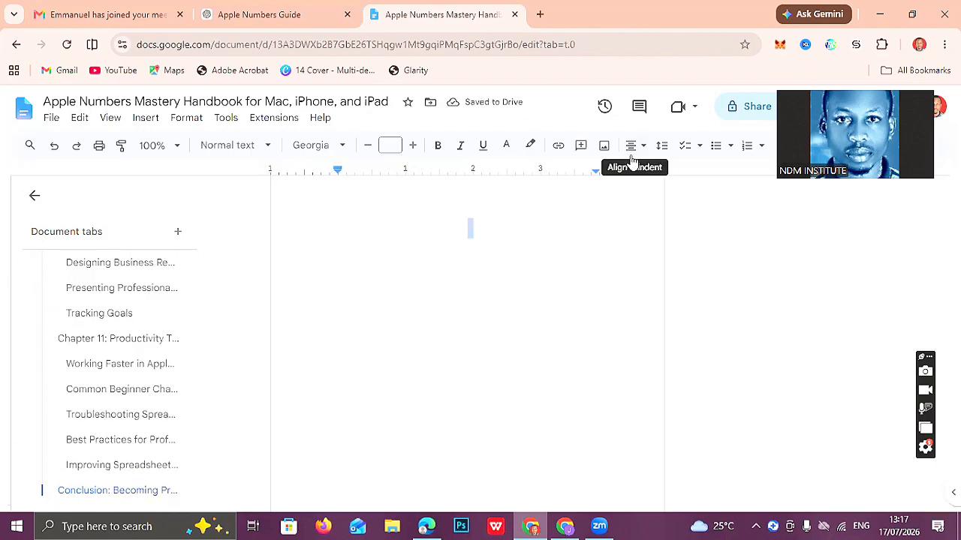
left_click(696, 171)
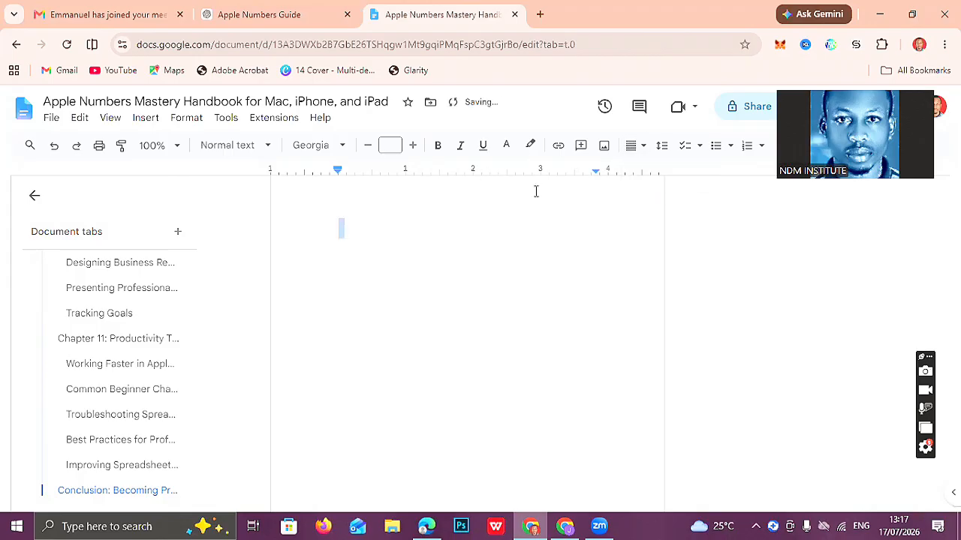
key("ctrl+b")
key("ctrl+b")
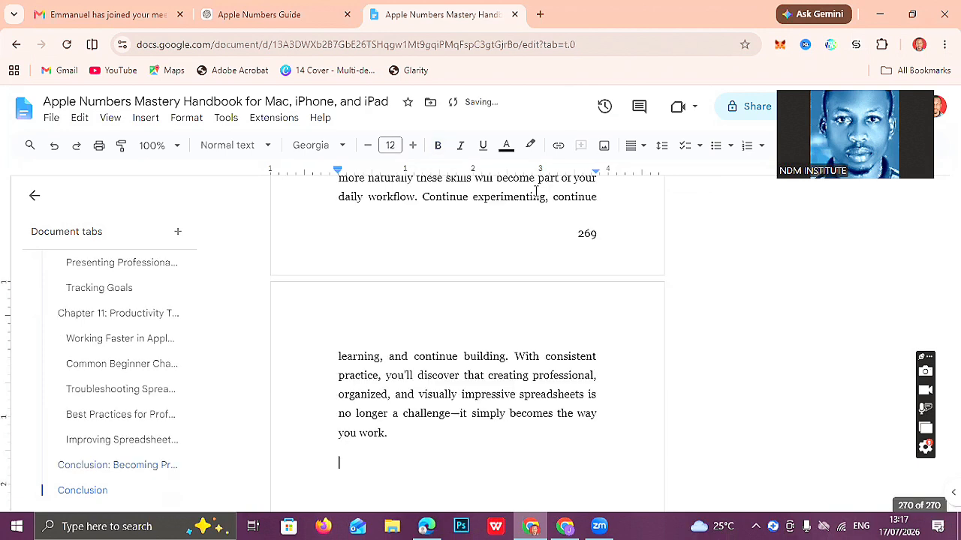
Delete the duplicate "Conclusion" heading below the main conclusion title, including its empty line.
left_click(128, 471)
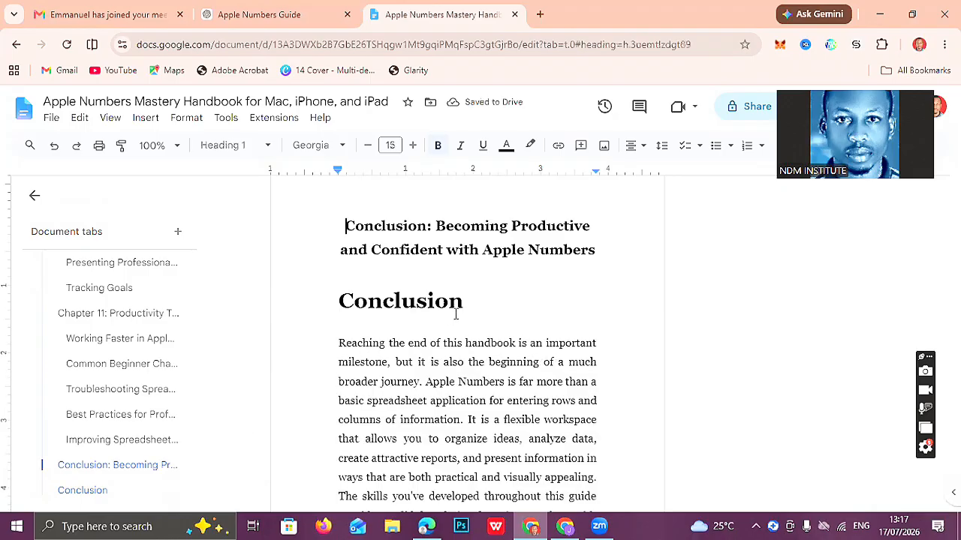
left_click_drag(477, 310, 333, 296)
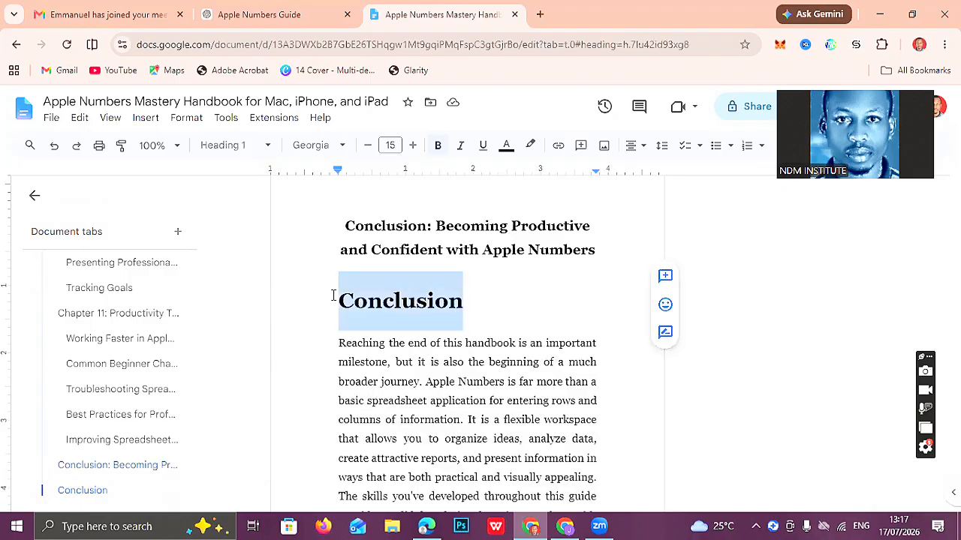
key("BackSpace")
key("BackSpace")
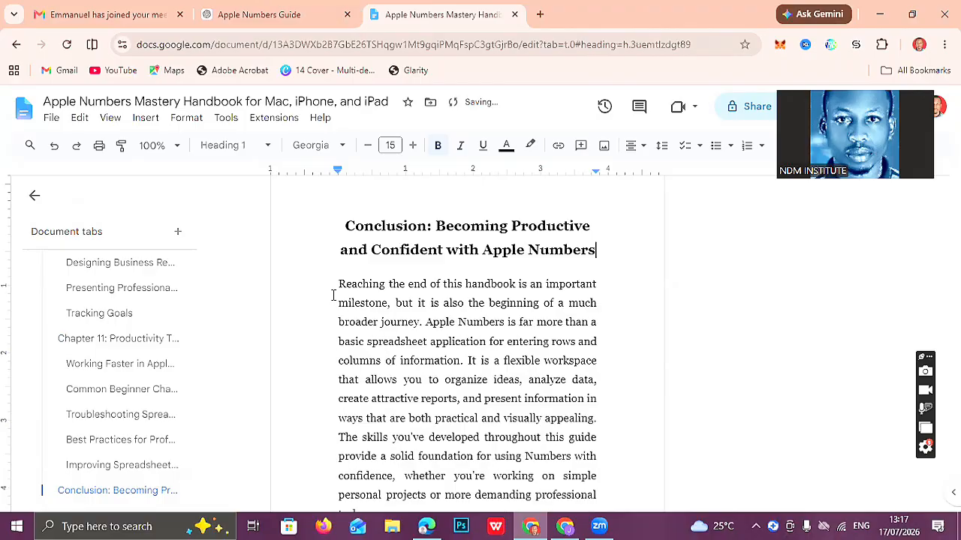
Review the pasted conclusion text from its first paragraph through to the document's last page.
left_click(333, 295)
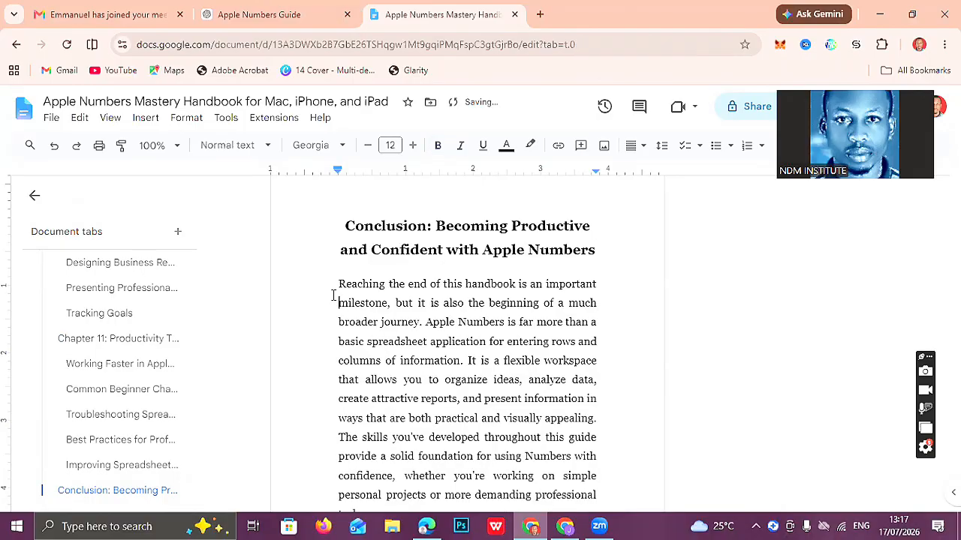
scroll(333, 295, "down", 5)
scroll(333, 294, "down", 7)
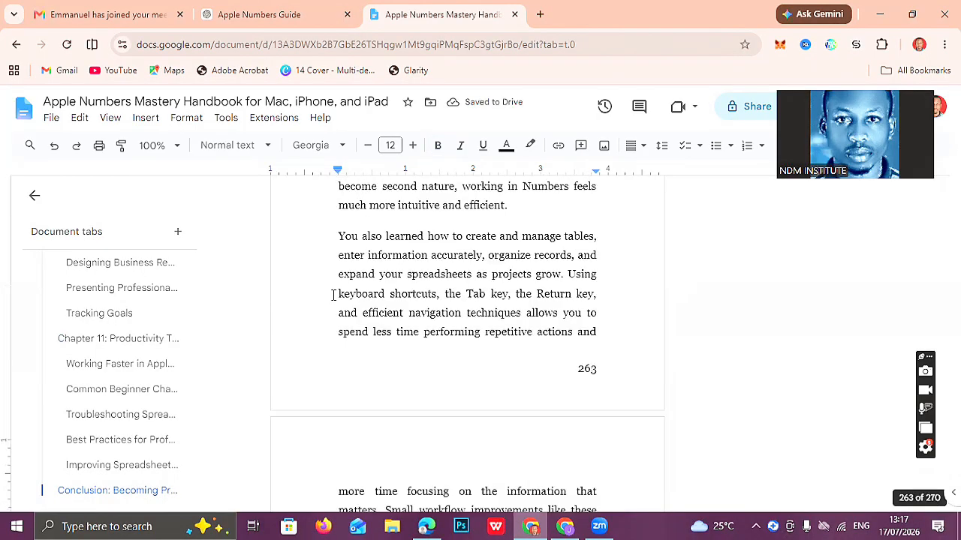
scroll(334, 295, "down", 10)
scroll(334, 295, "down", 10)
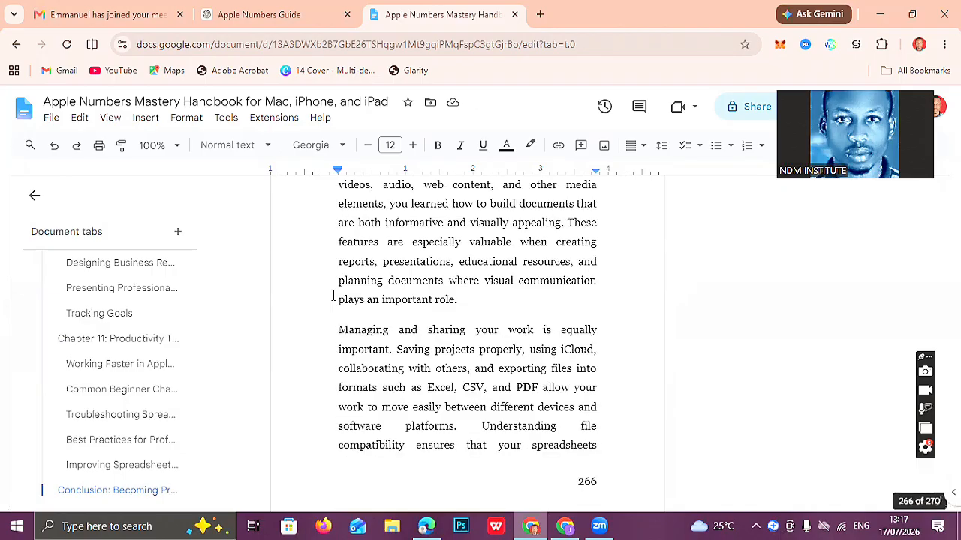
scroll(333, 295, "down", 5)
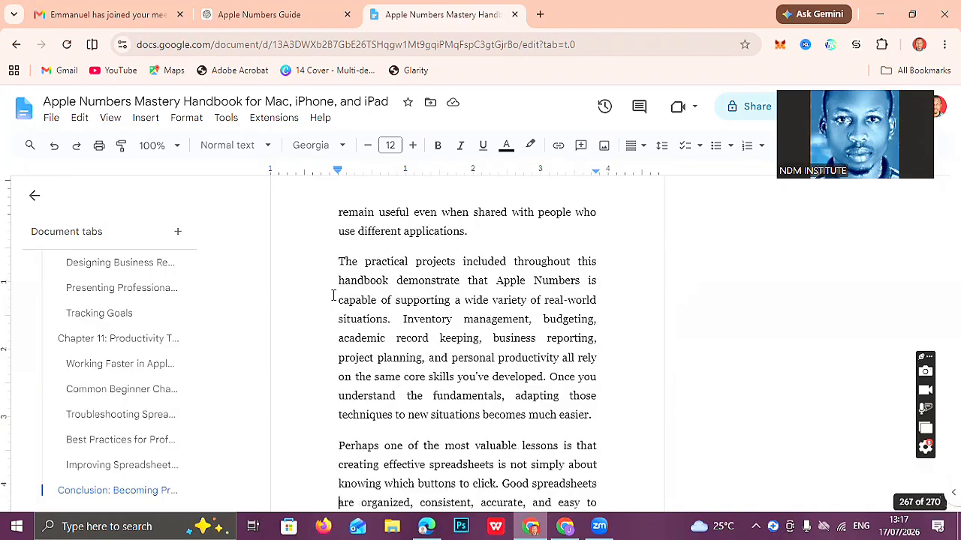
scroll(333, 295, "down", 15)
scroll(333, 295, "down", 1)
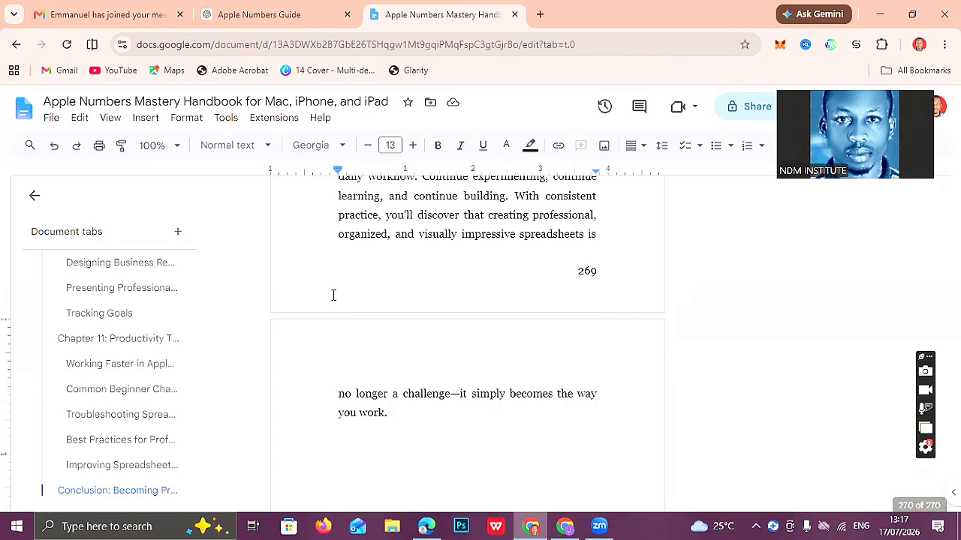
Return to the start of the handbook and examine the title page and copyright page.
key("ctrl+a")
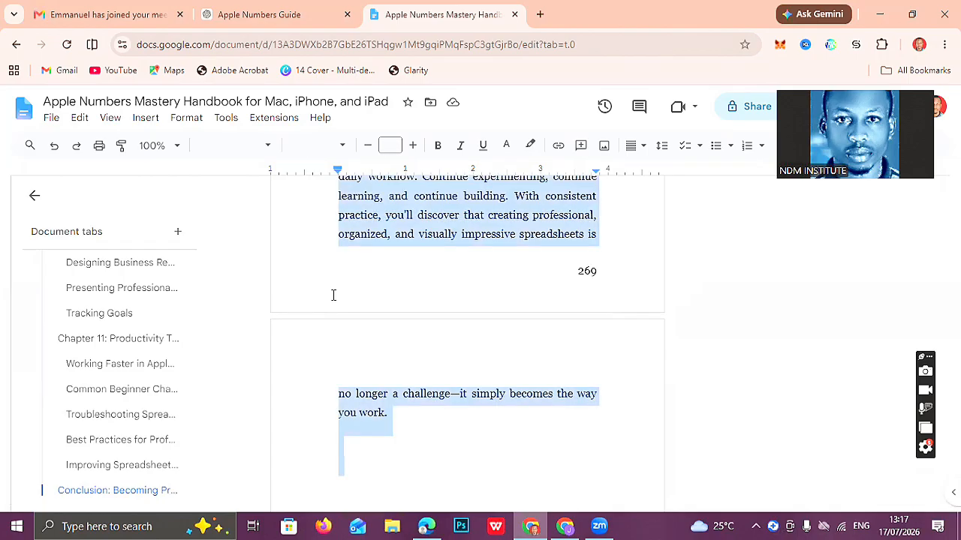
key("ctrl+Home")
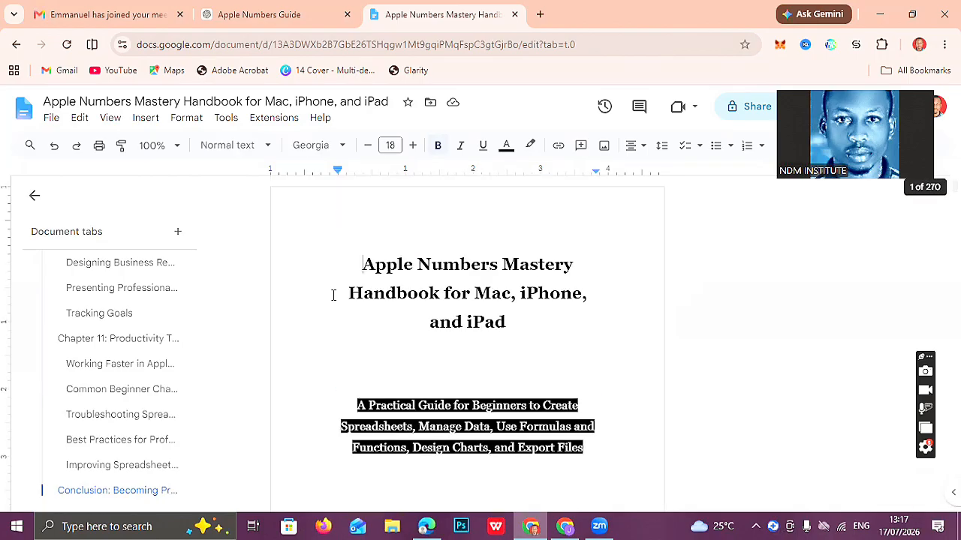
key("Down")
key("Down")
key("Down")
scroll(333, 295, "down", 1)
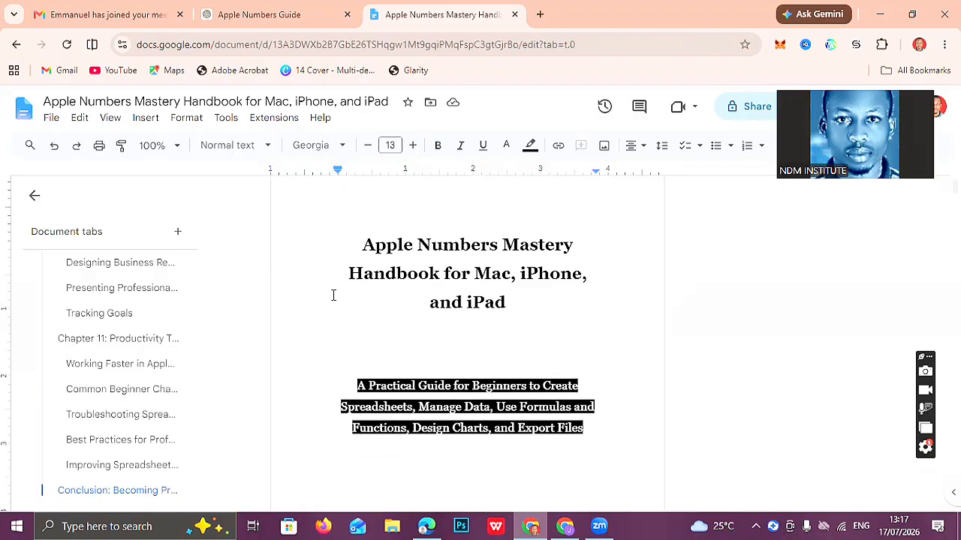
key("Down")
key("Down")
key("Down")
key("Down")
key("Down")
key("Down")
key("Down")
key("Down")
key("Down")
key("Down")
key("Up")
key("Up")
key("Up")
key("Up")
key("Up")
key("Up")
key("Up")
key("Up")
key("Up")
key("Up")
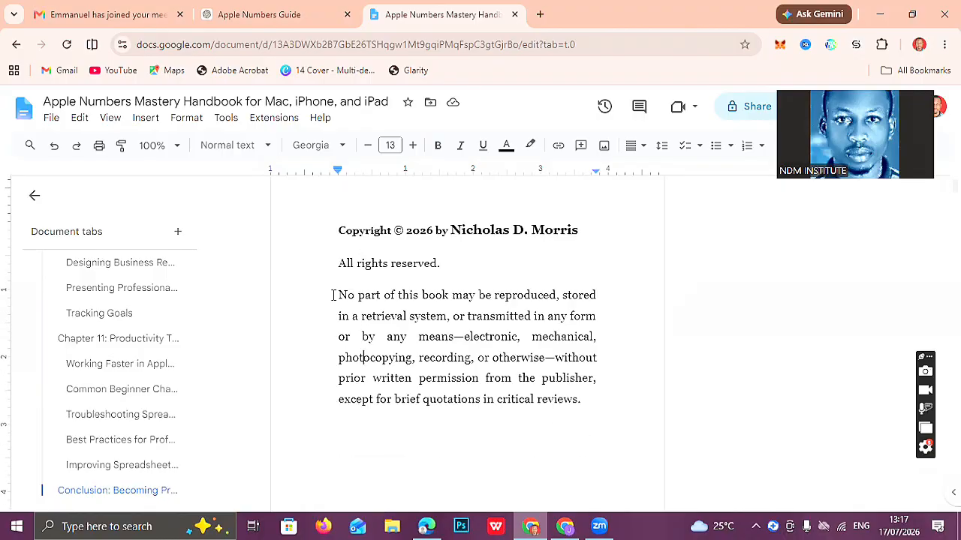
Replace the author name in the "Copyright © 2026 by" line with the author name from the title page.
left_click(582, 400)
left_click(453, 405, "shift")
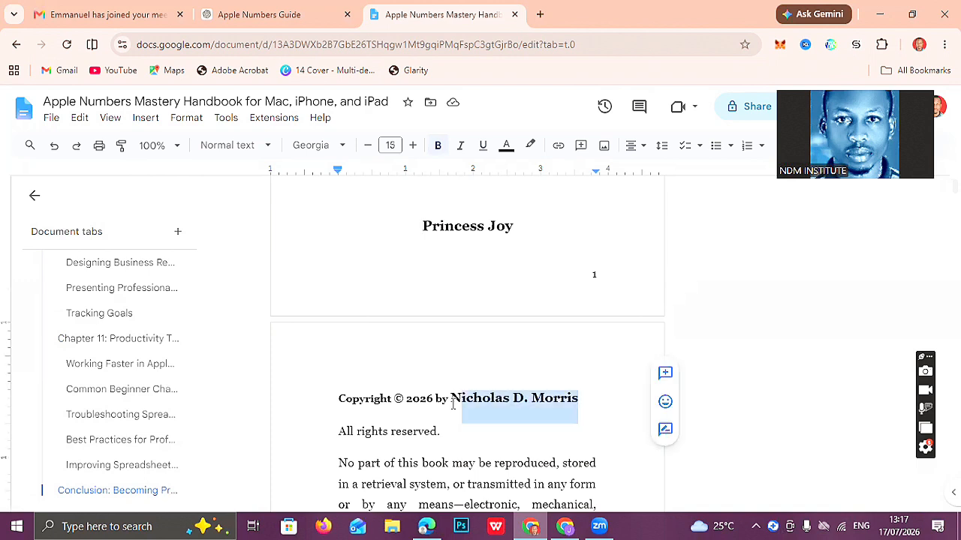
type("P")
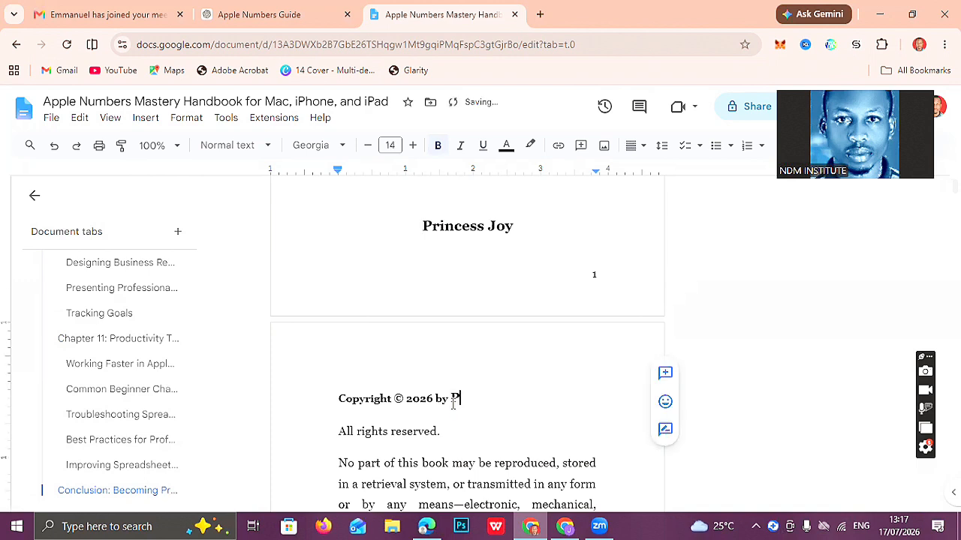
type("rincess J")
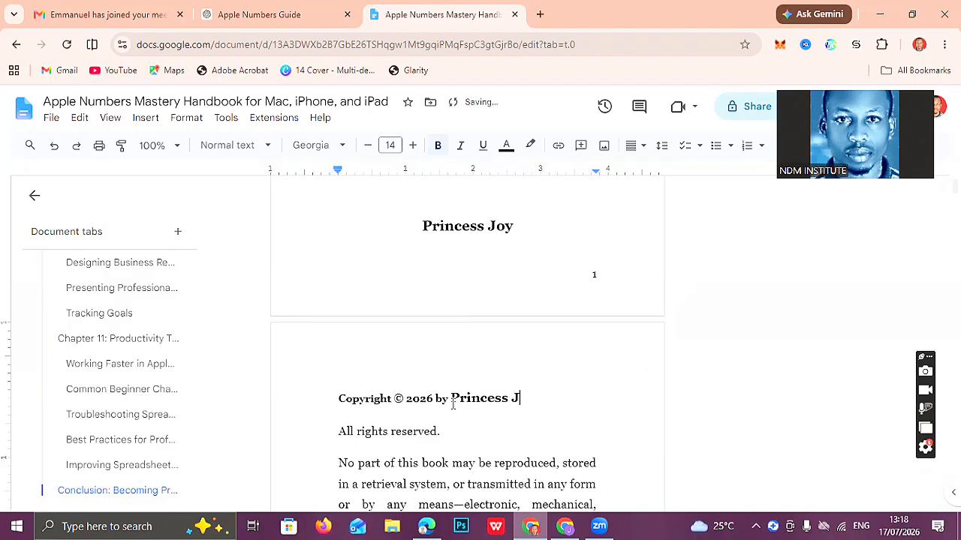
type("oy")
Switch to ChatGPT, request "write a precise copyright for me", and read through the response.
left_click(252, 15)
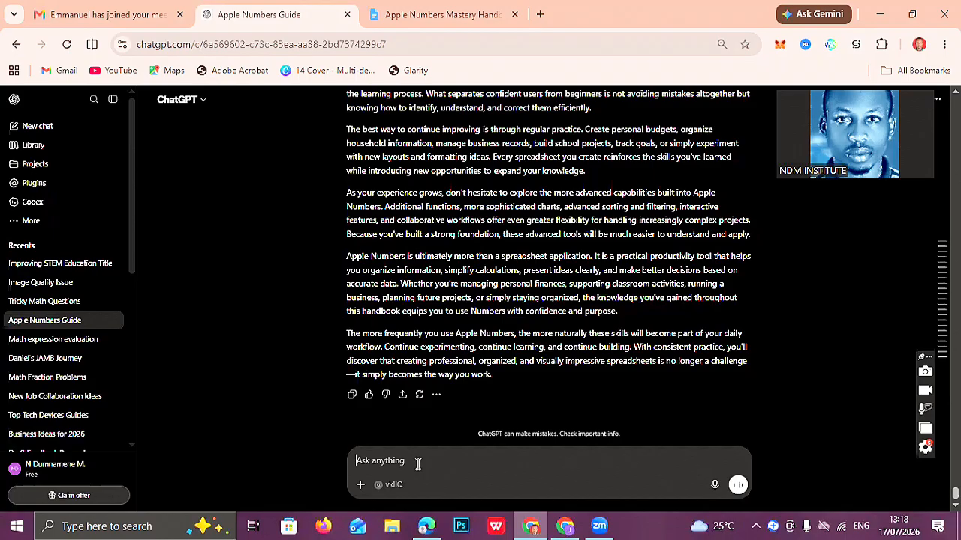
type("write a precise copy")
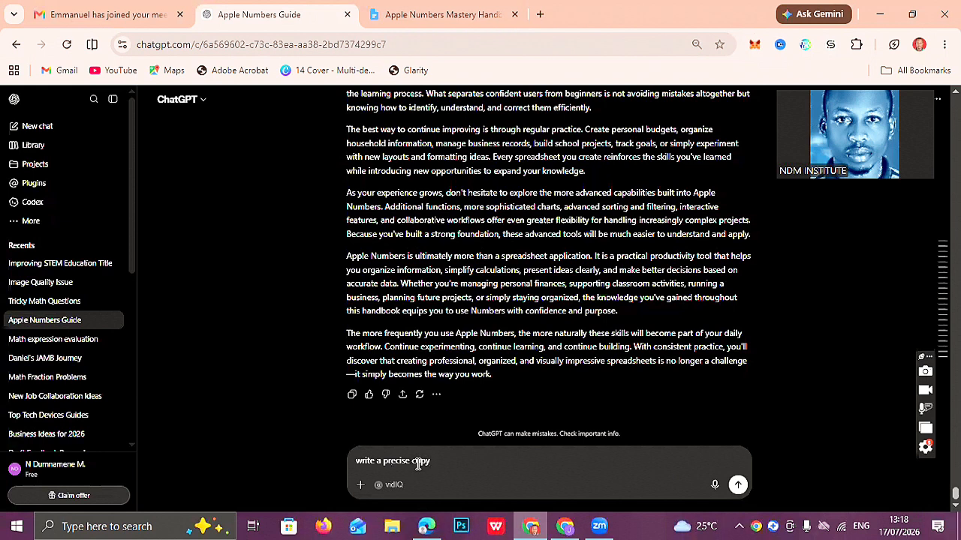
type("right for me")
key("Return")
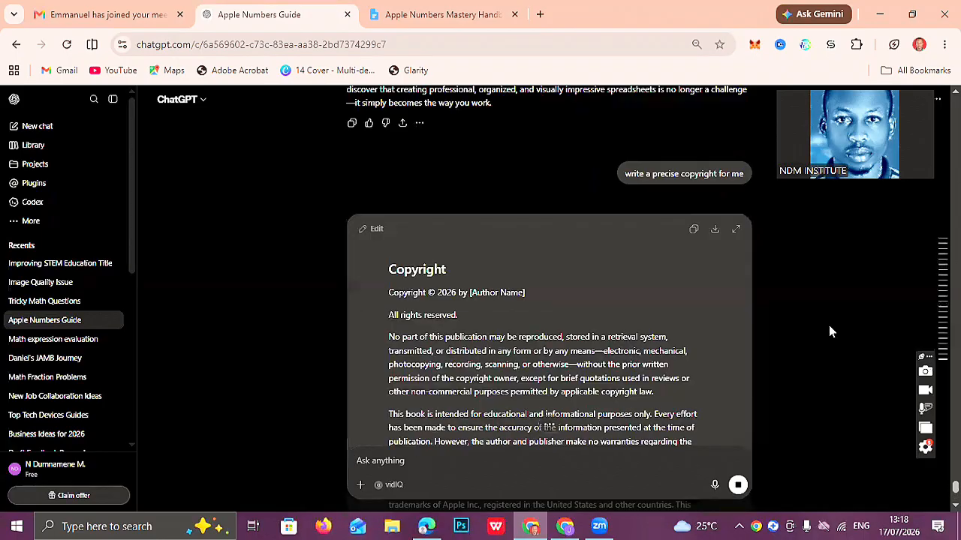
scroll(830, 331, "down", 2)
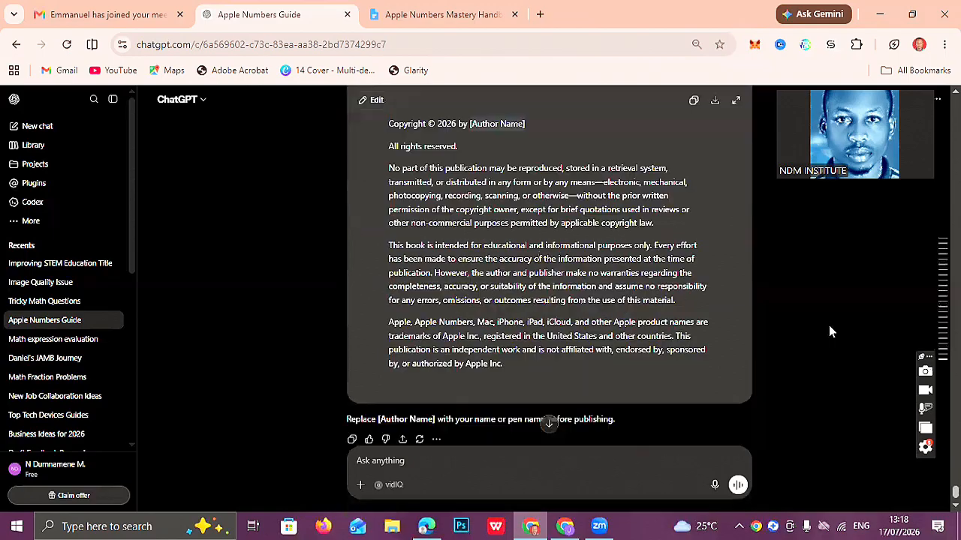
scroll(828, 325, "up", 2)
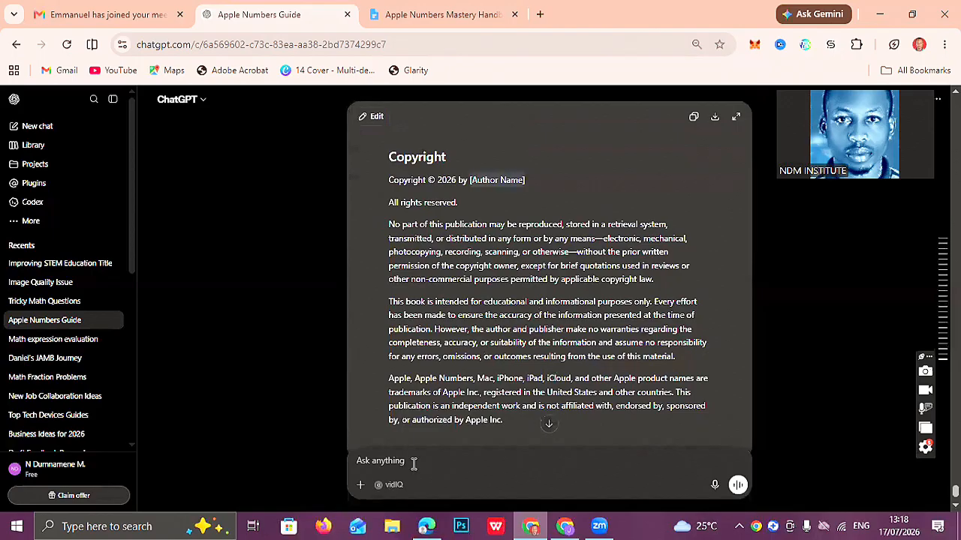
Ask ChatGPT to "Make it precise" and copy the shortened notice's two body paragraphs below "All rights reserved.".
type("Make it precise")
key("Return")
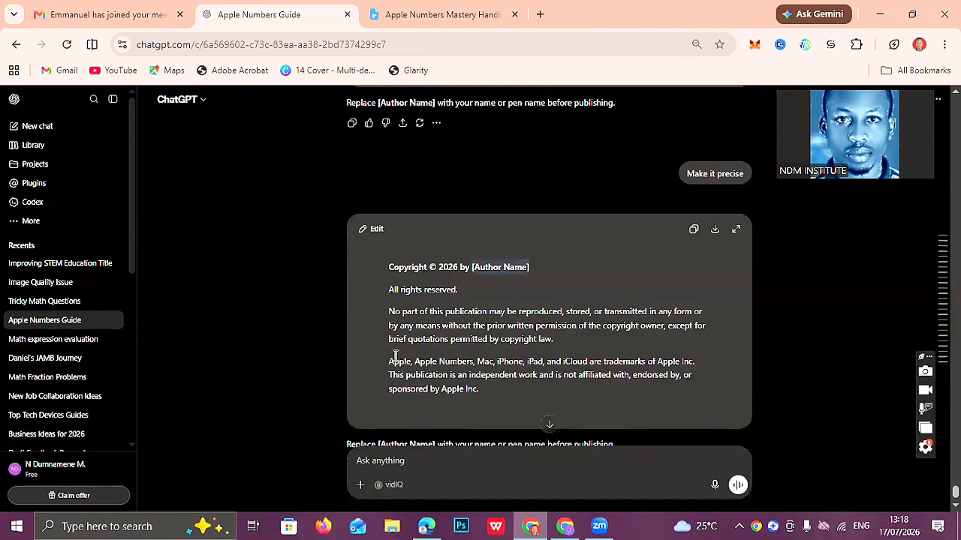
double_click(365, 305)
key("ctrl+c")
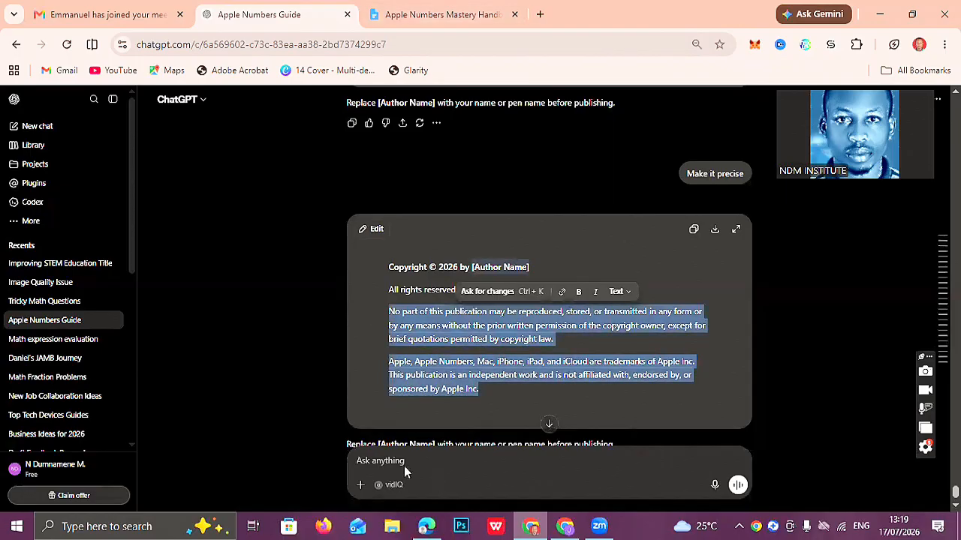
Ask ChatGPT to "write a precise disclaimer for me".
left_click(381, 462)
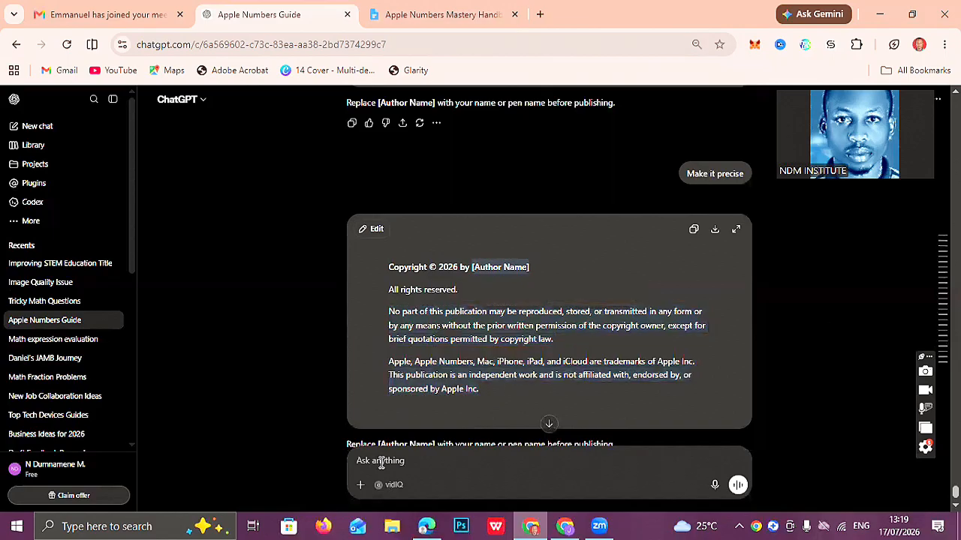
type("write a precise disc")
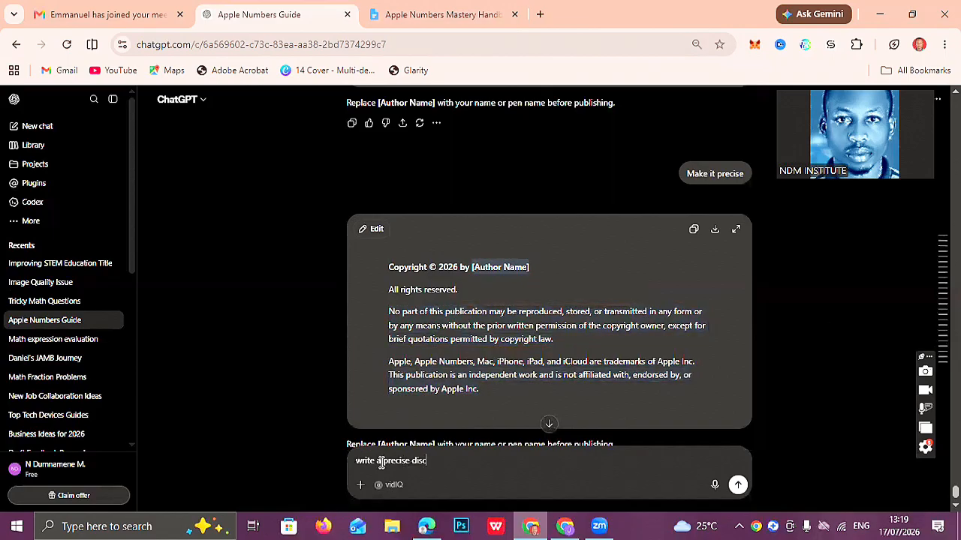
type("laimer for m")
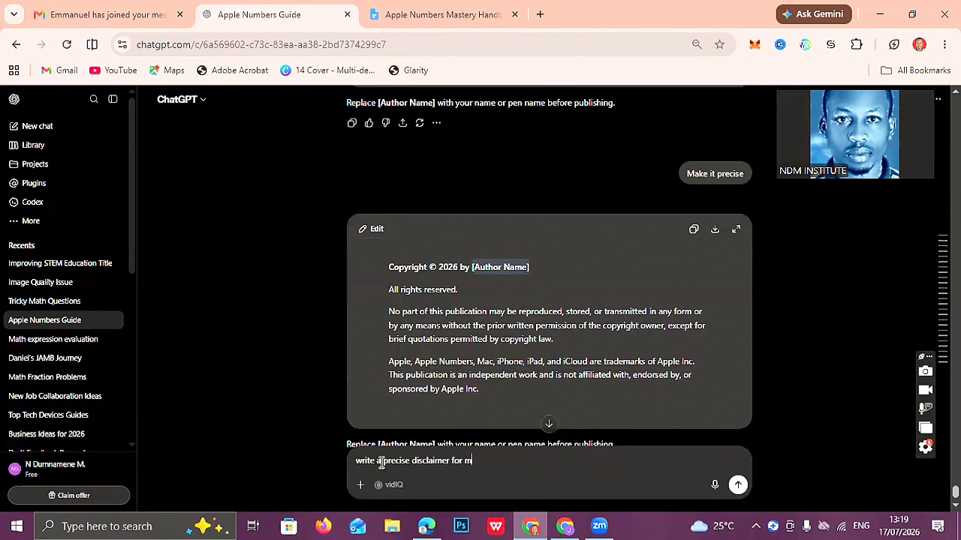
type("ed")
key("BackSpace")
key("Return")
Return to the Google Docs handbook and replace the paragraph below "All rights reserved." with the copied copyright text.
left_click(429, 18)
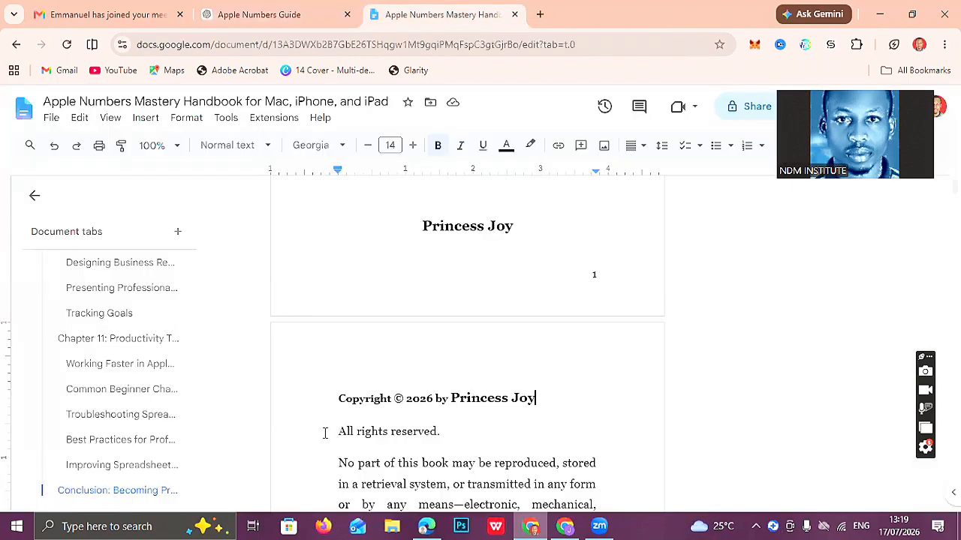
left_click(336, 461)
key("ctrl+shift+Down")
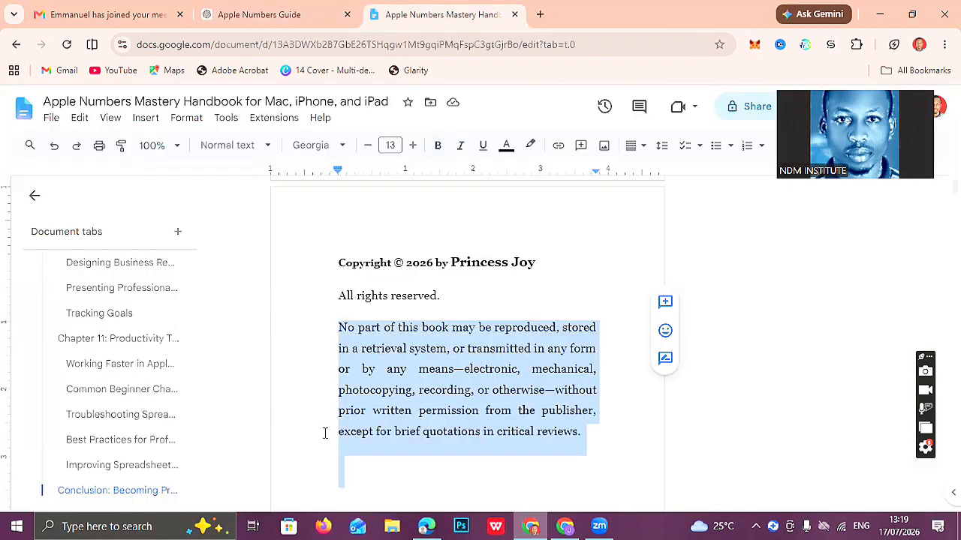
key("shift+Up")
key("ctrl+v")
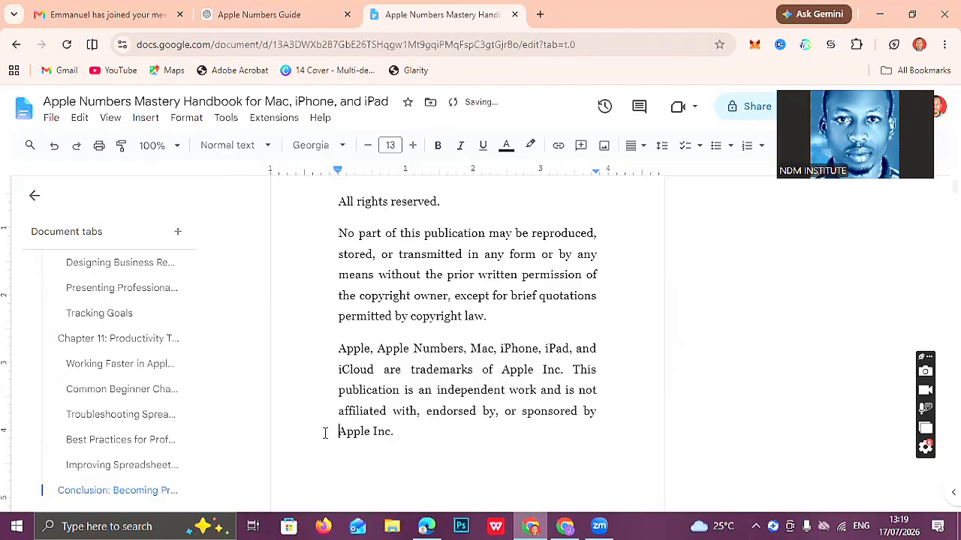
key("Up")
key("Up")
key("Up")
key("Up")
key("Up")
key("Up")
key("Up")
key("Up")
key("Up")
key("Up")
key("Up")
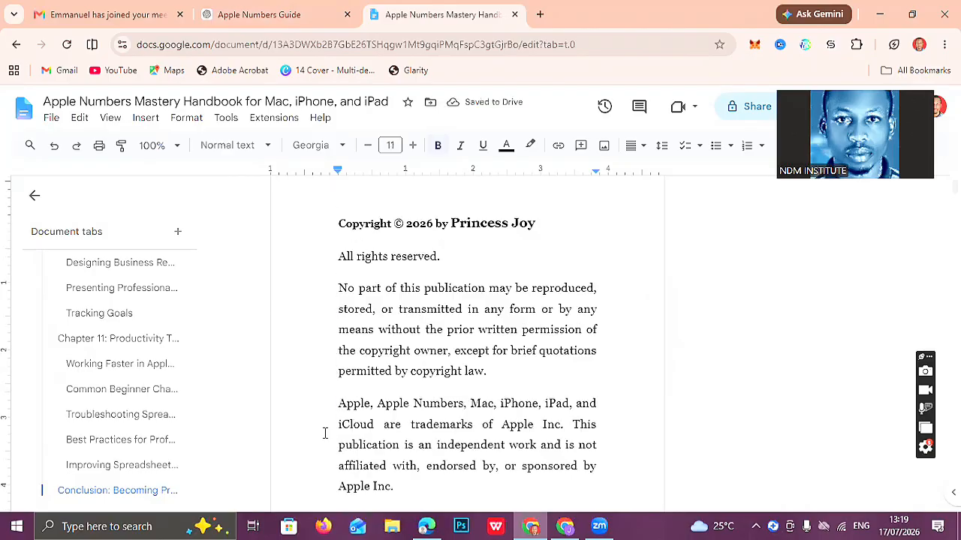
Delete the surplus empty lines between the copyright text and the Disclaimer heading so the heading starts its page.
key("Down")
key("Down")
key("Down")
key("Down")
key("Down")
key("Down")
key("Down")
key("Down")
key("Down")
key("Down")
key("Down")
key("Down")
key("Down")
key("Down")
key("Down")
key("Down")
key("Down")
key("Down")
key("Up")
key("BackSpace")
key("BackSpace")
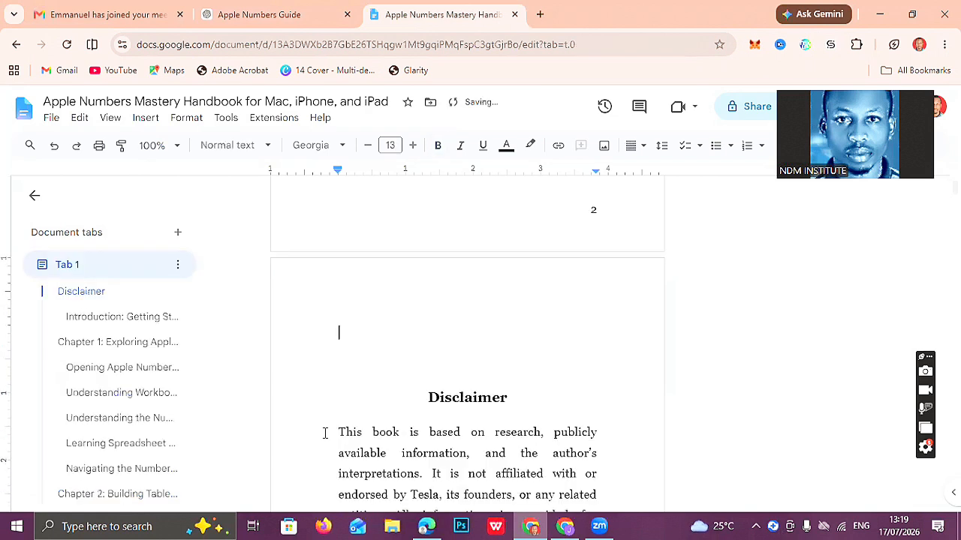
key("BackSpace")
key("Down")
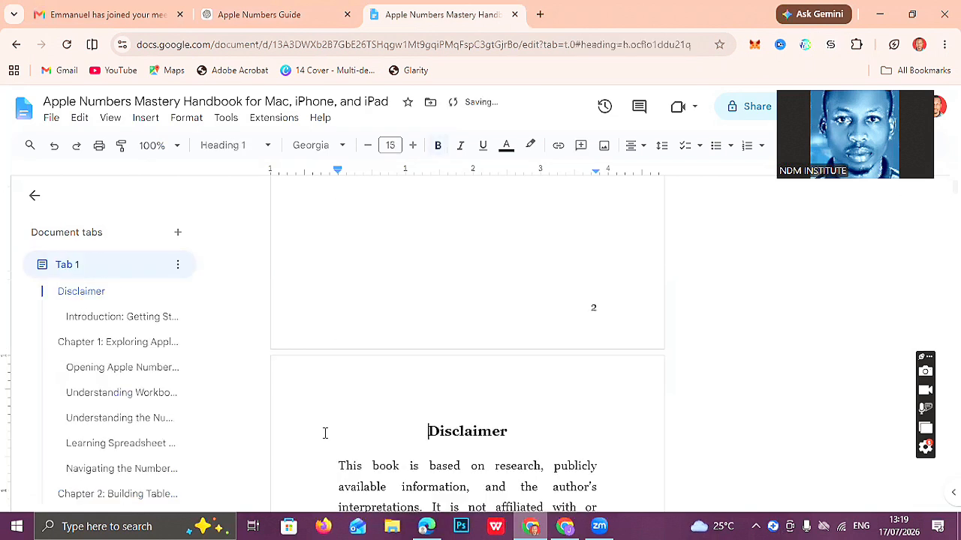
Copy the disclaimer paragraph from ChatGPT and paste it over the Tesla-related paragraph under the handbook's Disclaimer heading.
key("Down")
key("Down")
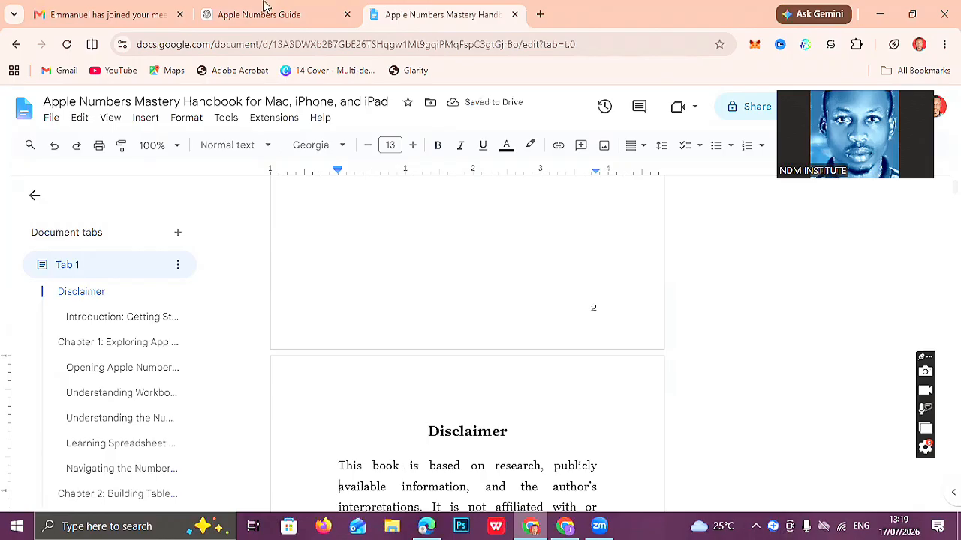
left_click(264, 6)
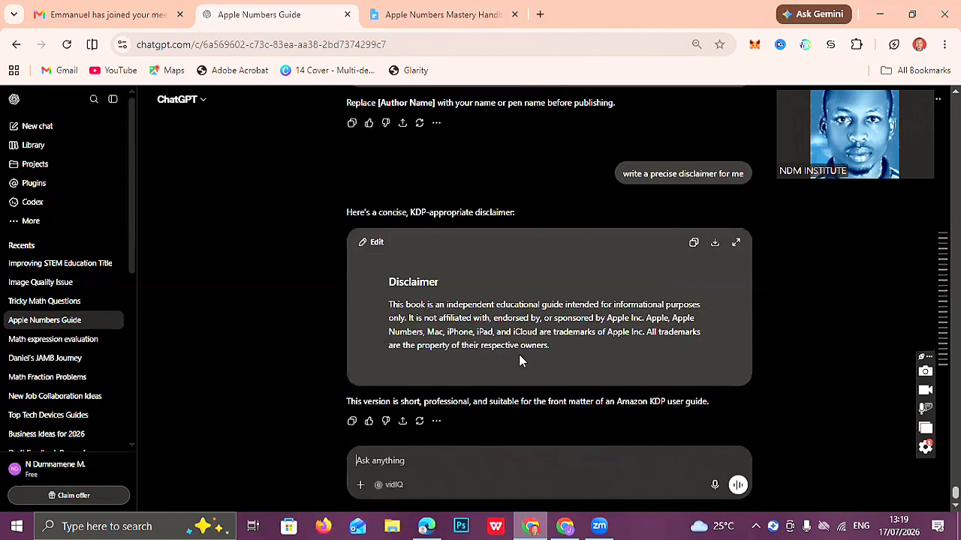
left_click_drag(390, 334, 376, 306)
key("ctrl+c")
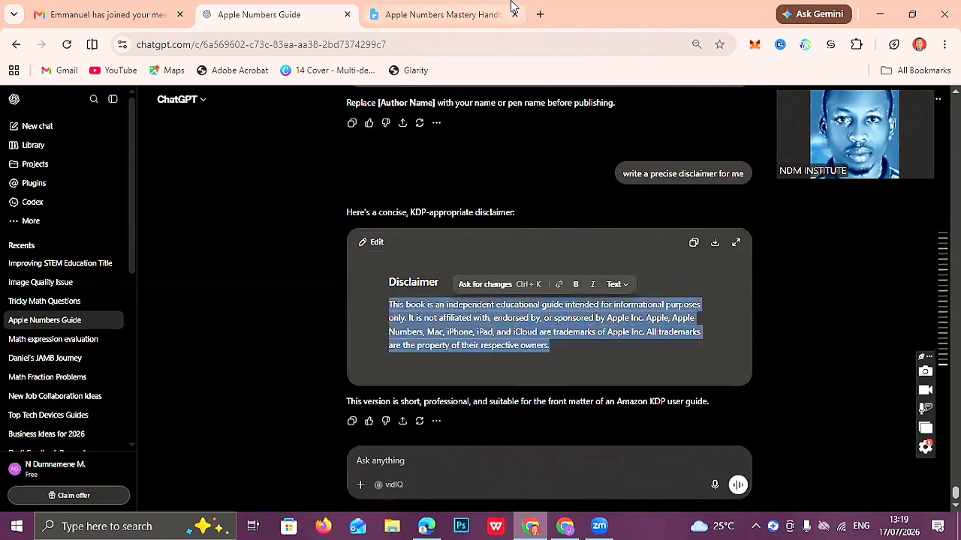
left_click(431, 15)
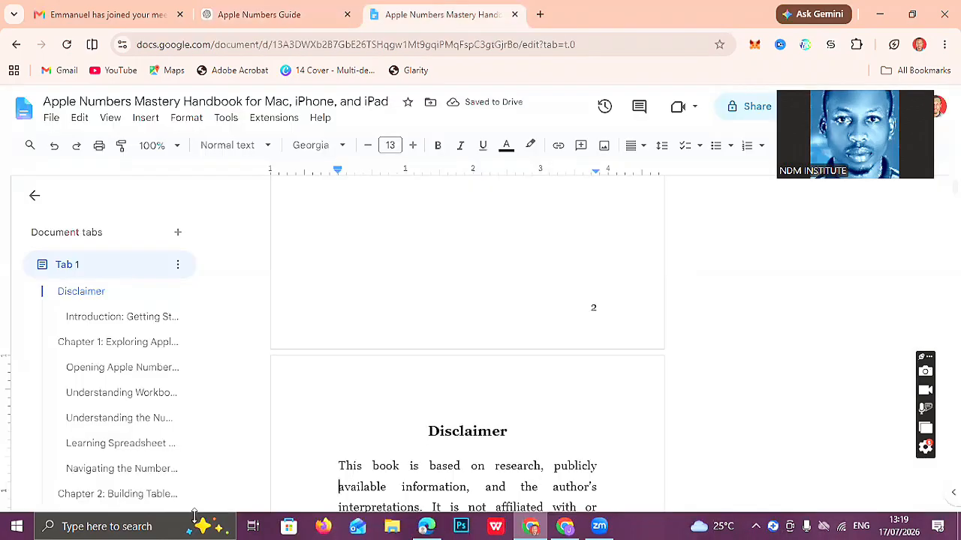
triple_click(326, 471)
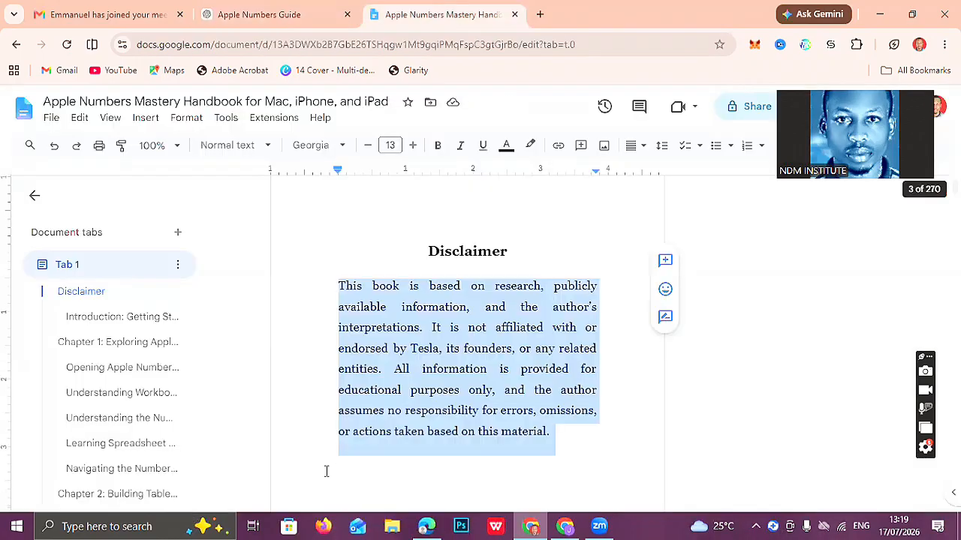
key("ctrl+v")
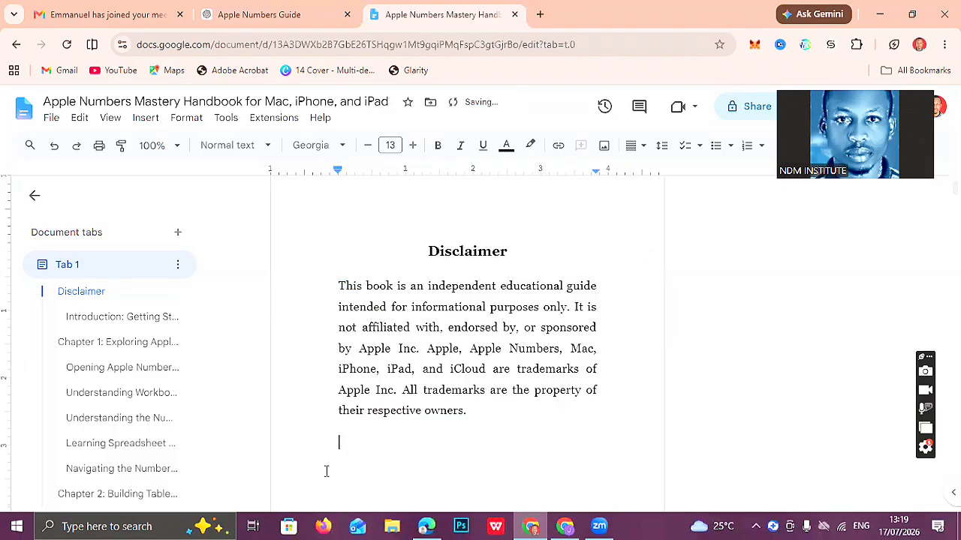
Try deleting the last empty line above the TABLE OF CONTENT heading, and undo the deletion.
key("Return")
key("Return")
key("Return")
key("Return")
key("Down")
key("Down")
key("Down")
key("Down")
key("Down")
key("Down")
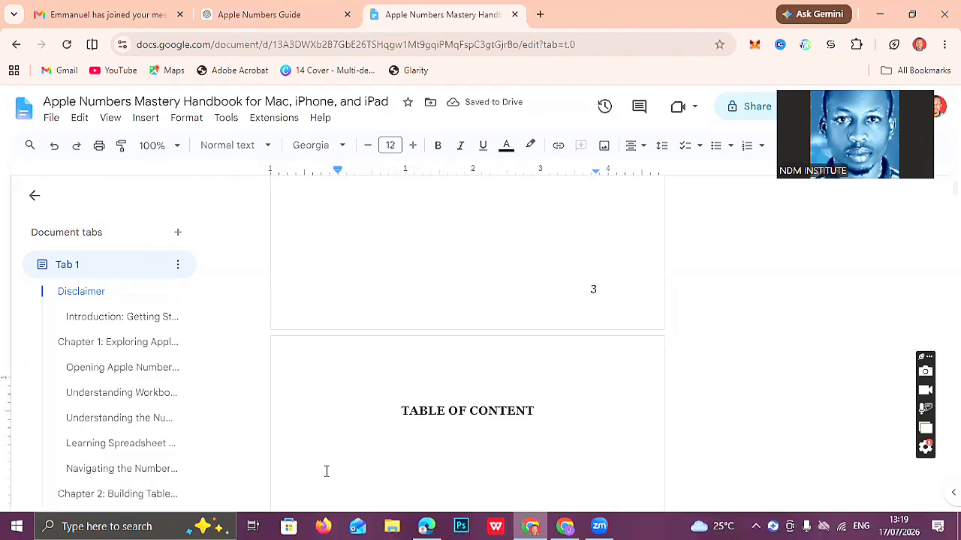
scroll(326, 471, "down", 1)
key("Up")
key("Up")
key("Up")
key("Up")
key("Up")
key("Up")
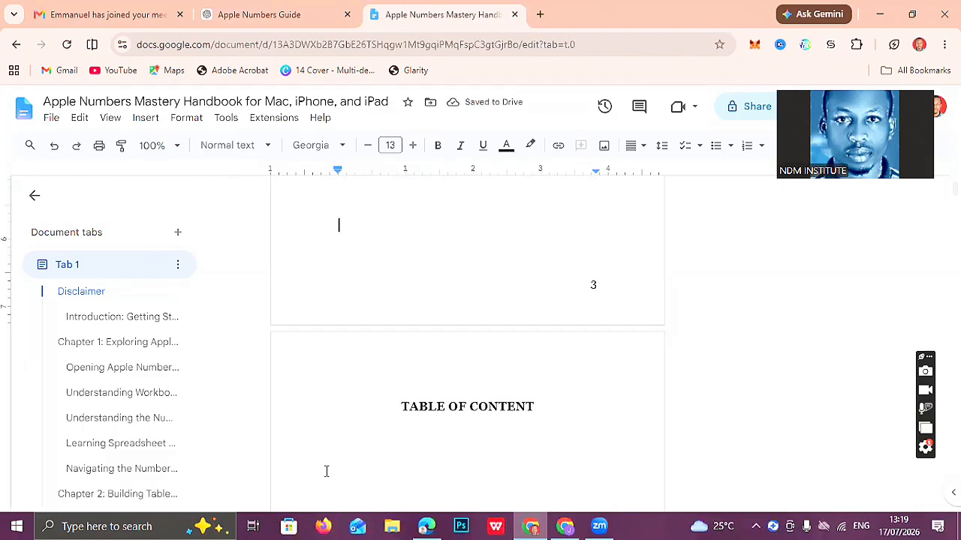
key("Down")
key("Down")
key("Down")
key("Down")
key("Down")
key("Down")
key("Up")
key("Up")
key("Up")
key("Up")
key("Up")
key("Up")
key("Delete")
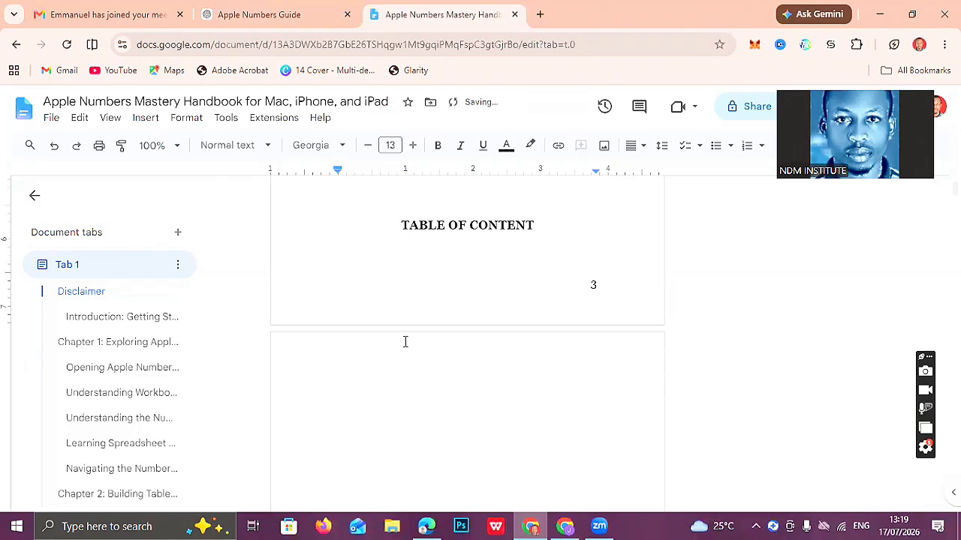
key("ctrl+z")
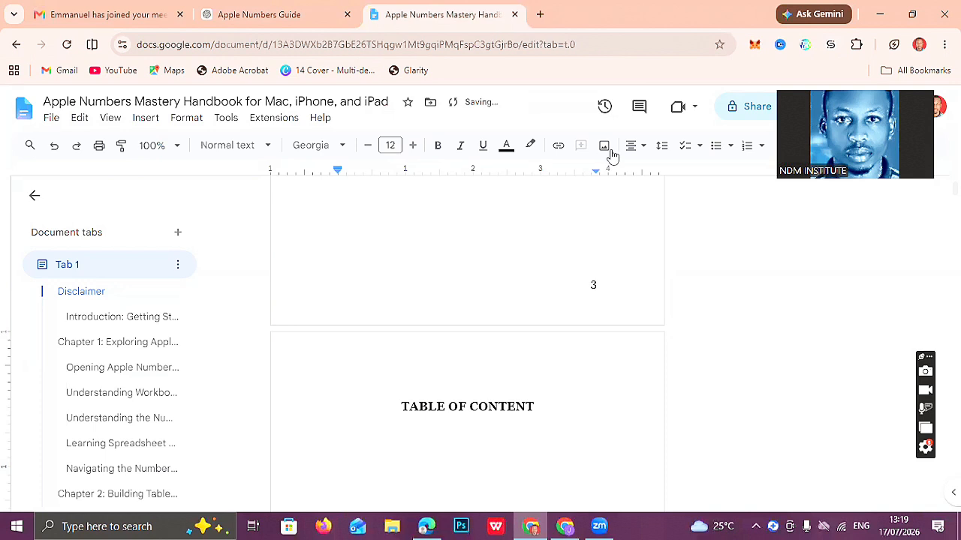
Set the empty line below the TABLE OF CONTENT heading to justified alignment.
left_click(635, 147)
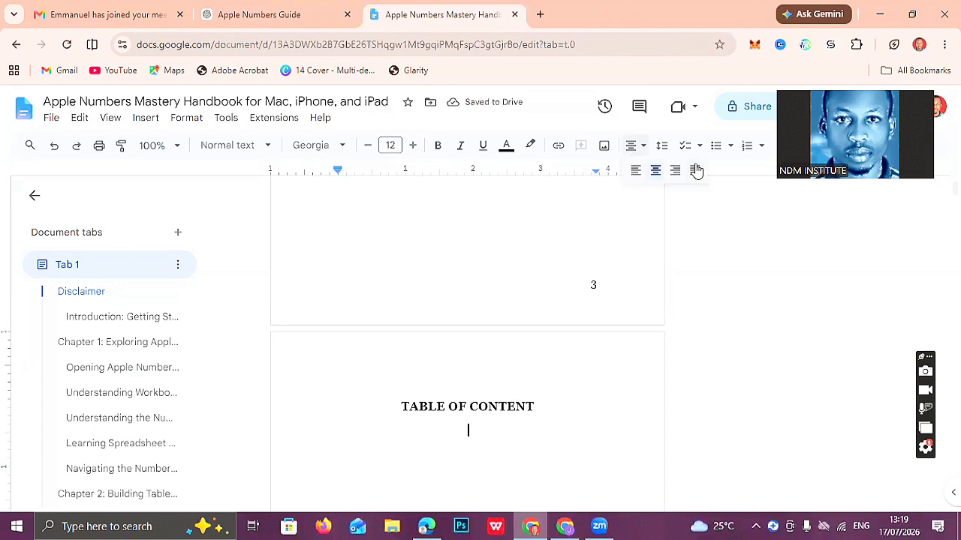
left_click(697, 170)
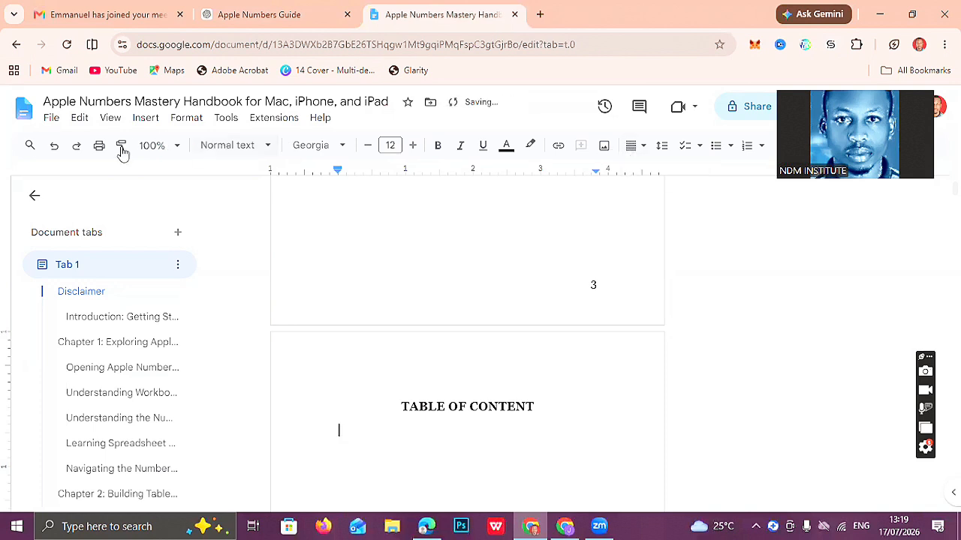
Insert a table of contents with dotted leaders and page numbers below the TABLE OF CONTENT heading.
left_click(137, 122)
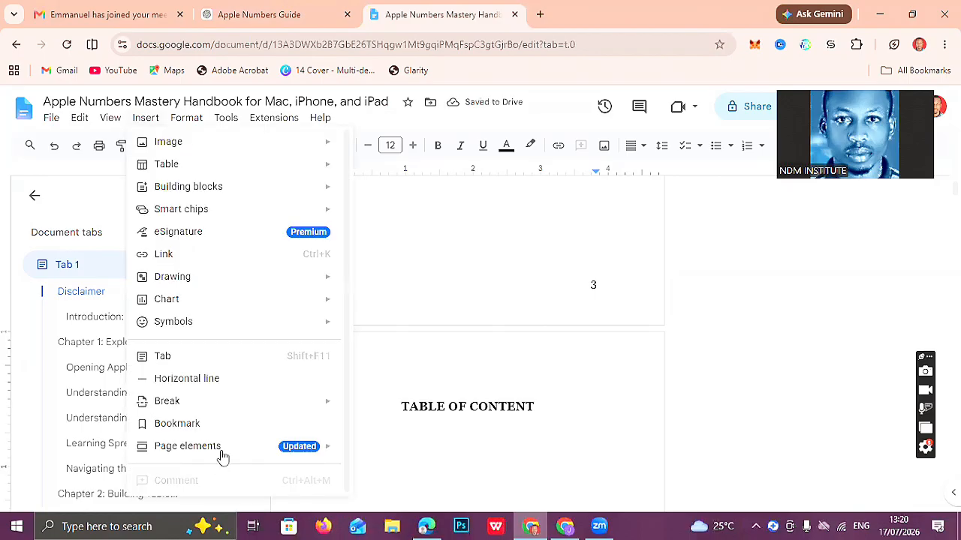
mouse_move(222, 457)
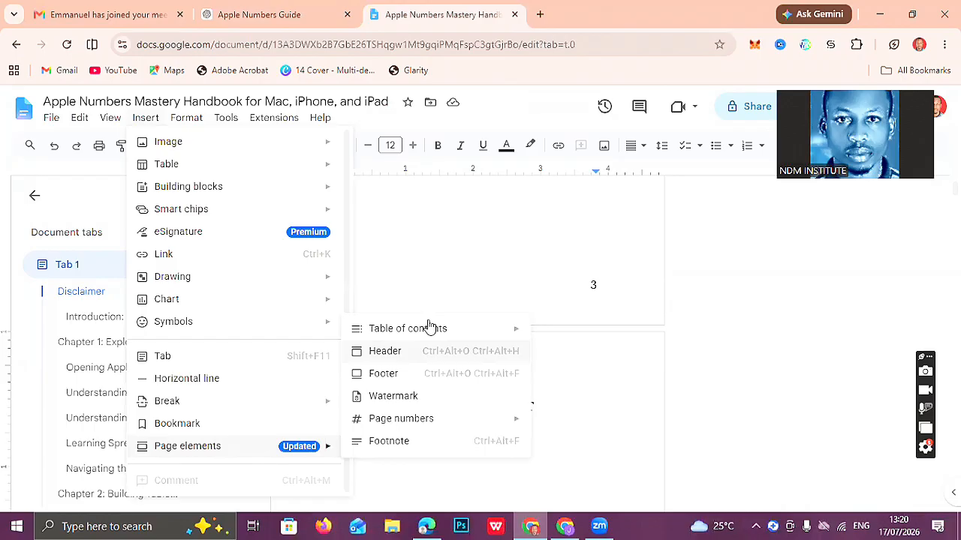
mouse_move(435, 332)
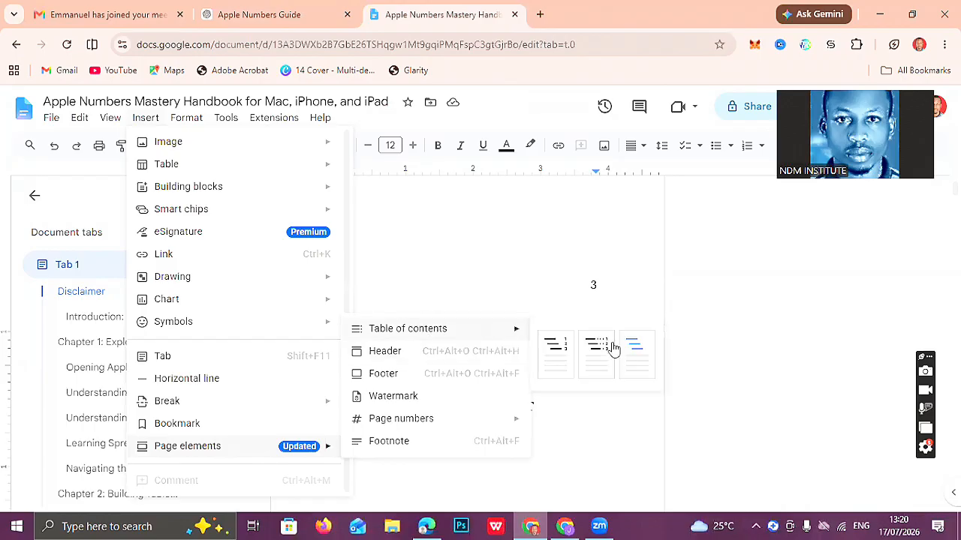
left_click(580, 365)
left_click(328, 383)
left_click(452, 461)
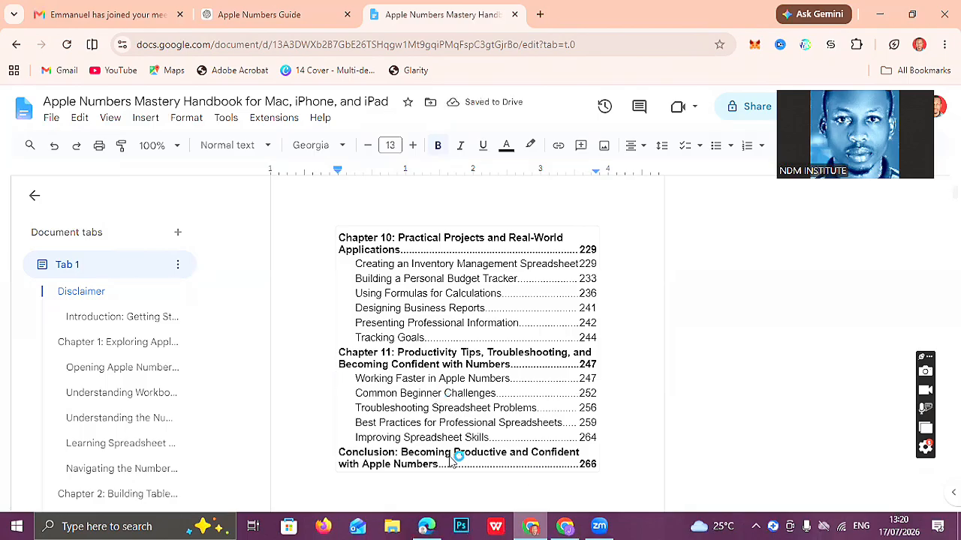
Review the inserted table of contents from the Conclusion entry back up to its first entries.
left_click(596, 465)
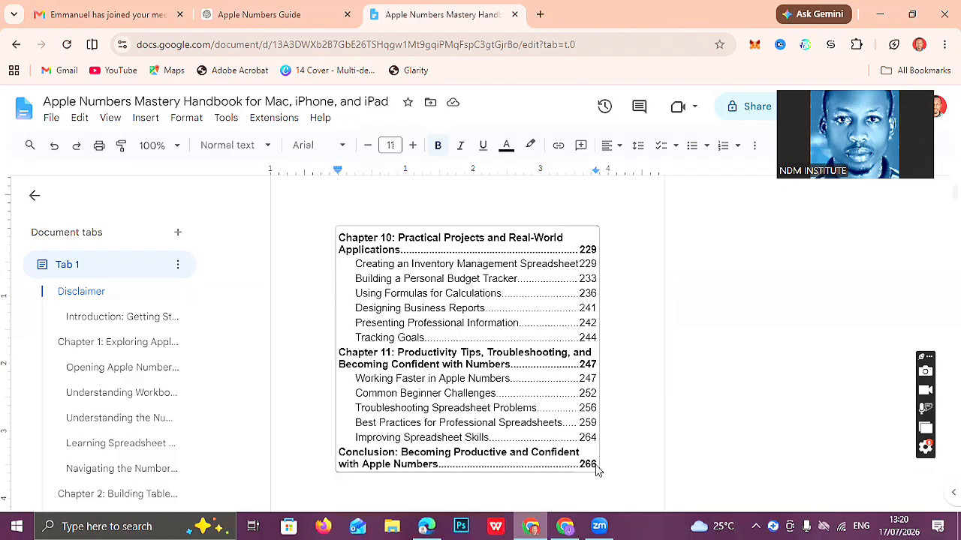
key("Up")
key("Up")
key("Up")
key("Up")
scroll(597, 469, "up", 1)
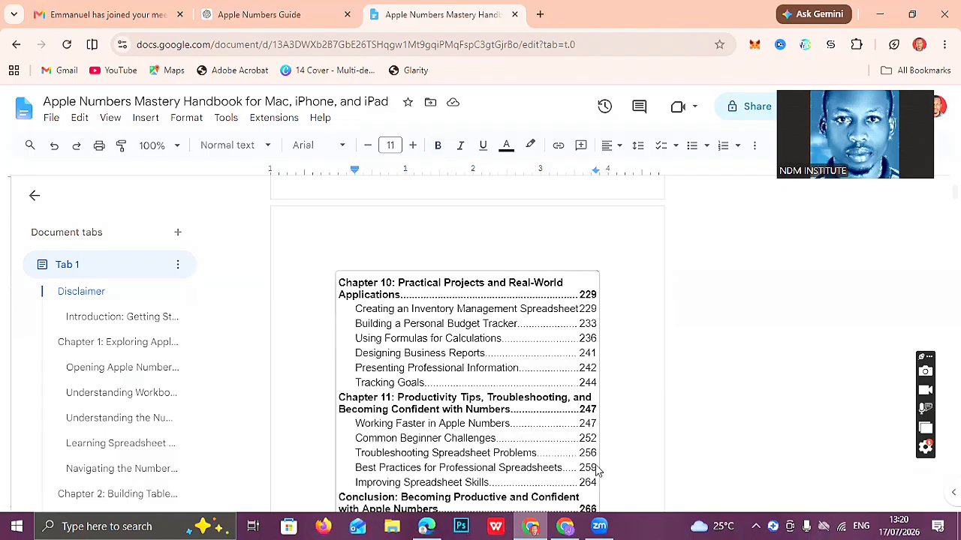
key("Up")
key("Up")
key("Up")
key("Up")
key("Up")
key("Up")
key("Up")
key("Up")
key("Up")
key("Up")
key("Up")
key("Up")
key("Up")
key("Up")
key("Up")
key("Up")
key("Up")
key("Up")
key("Up")
key("Up")
key("Up")
key("Up")
key("Up")
key("Up")
key("Up")
key("Up")
key("Up")
key("Up")
key("Up")
key("Up")
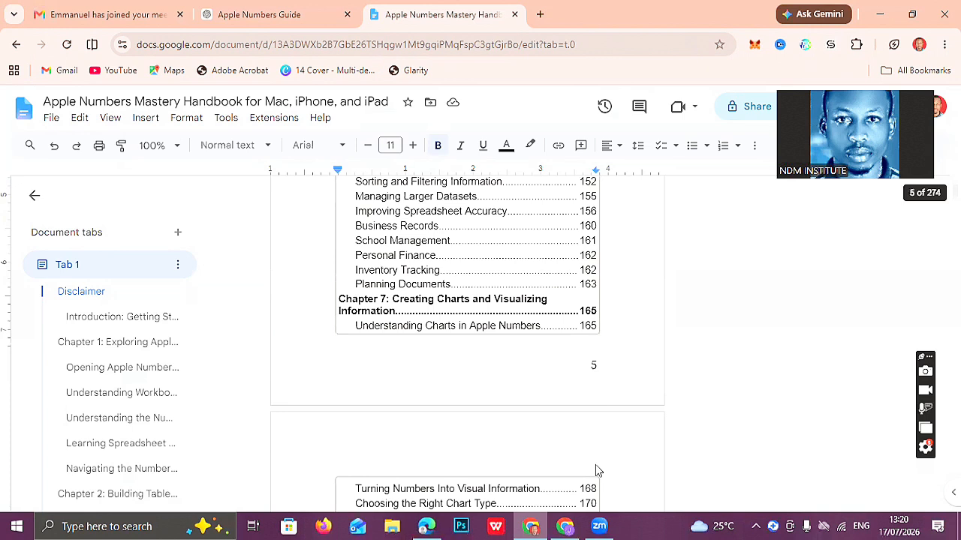
key("Up")
key("Up")
key("Up")
key("Up")
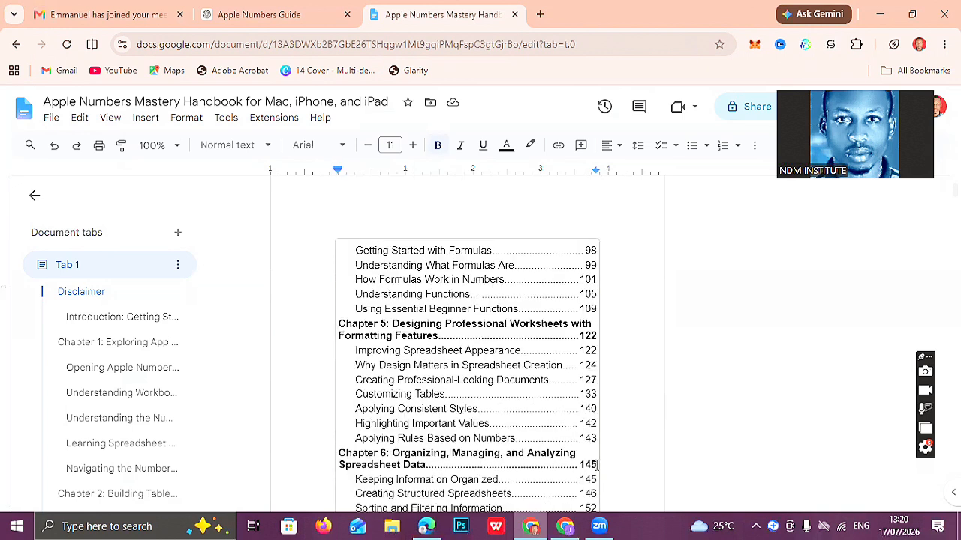
key("Up")
key("Up")
key("Up")
key("Up")
key("Up")
key("Up")
key("Up")
key("Up")
key("Up")
key("Up")
key("Up")
key("Up")
key("Up")
key("Up")
key("Up")
key("Up")
key("Up")
key("Up")
key("Up")
key("Up")
key("Up")
key("Up")
key("Up")
key("Up")
key("Up")
key("Up")
key("Up")
key("Up")
key("Up")
key("Up")
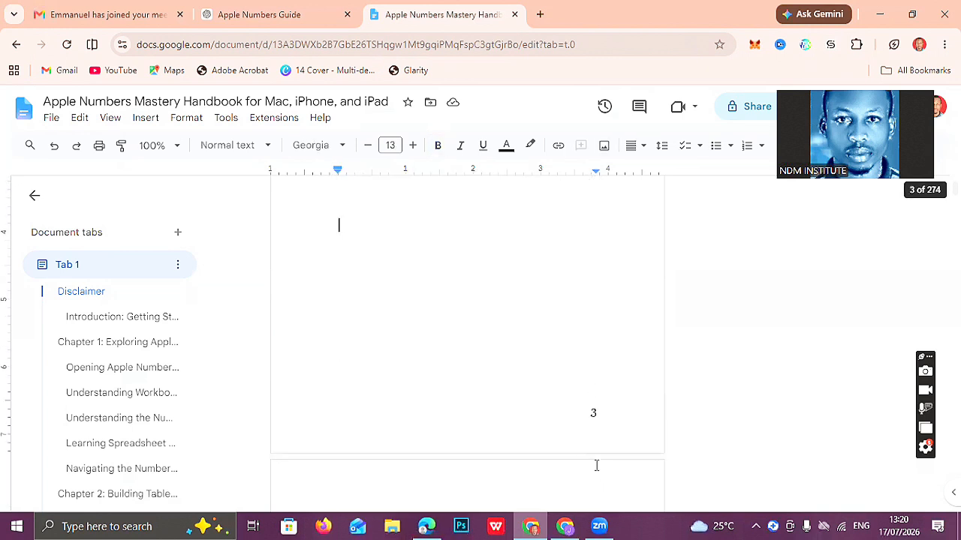
scroll(596, 464, "down", 3)
left_click(597, 464)
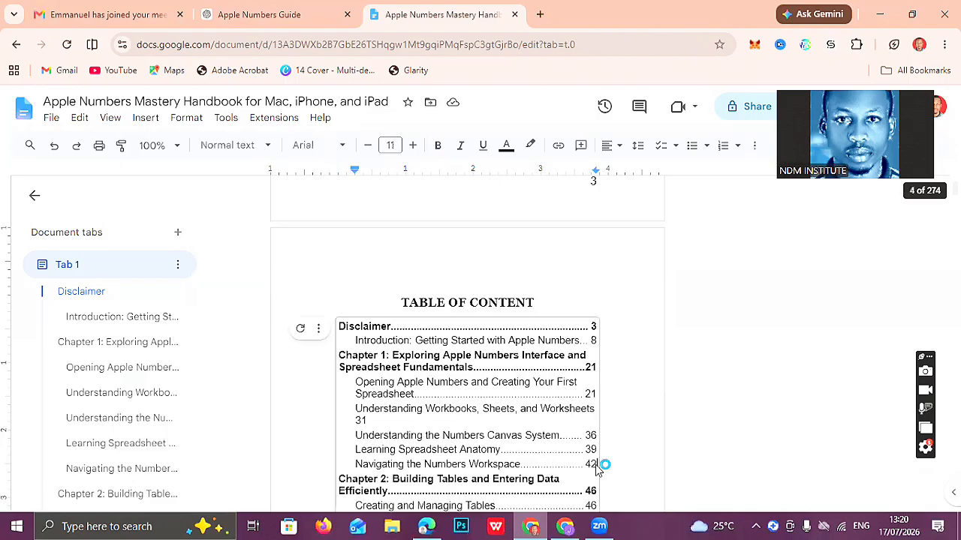
Delete the Disclaimer entry from the table of contents and remove the indent of the Introduction entry.
left_click(598, 340)
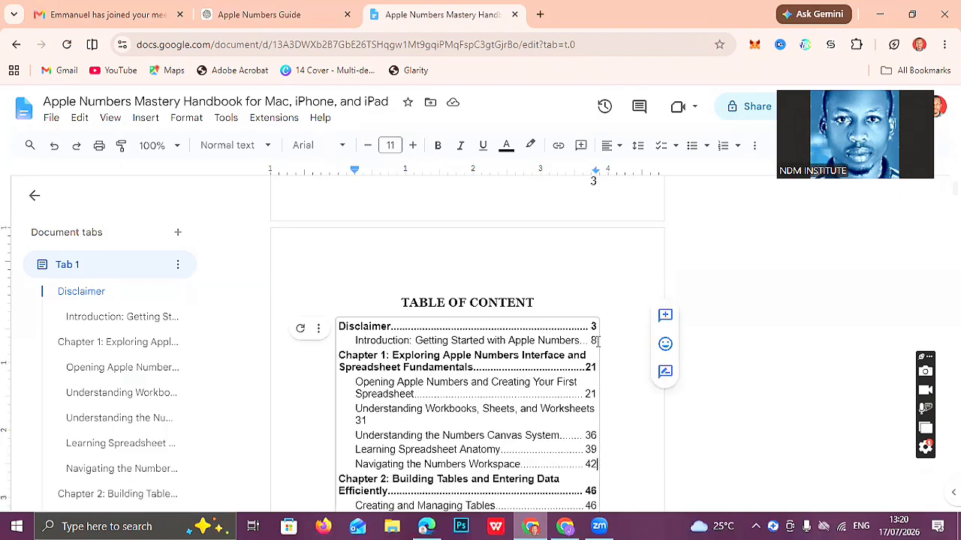
left_click(396, 330, "shift")
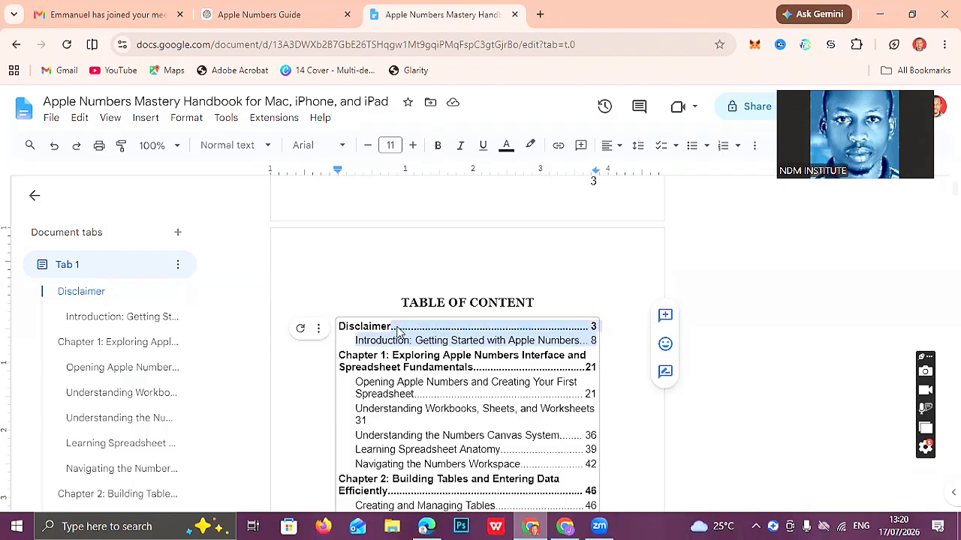
left_click(436, 331)
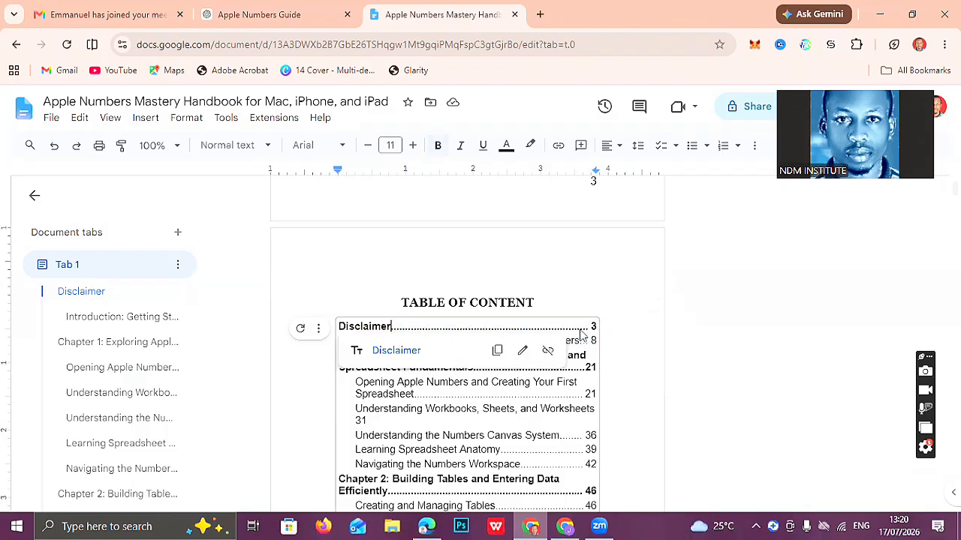
triple_click(496, 329)
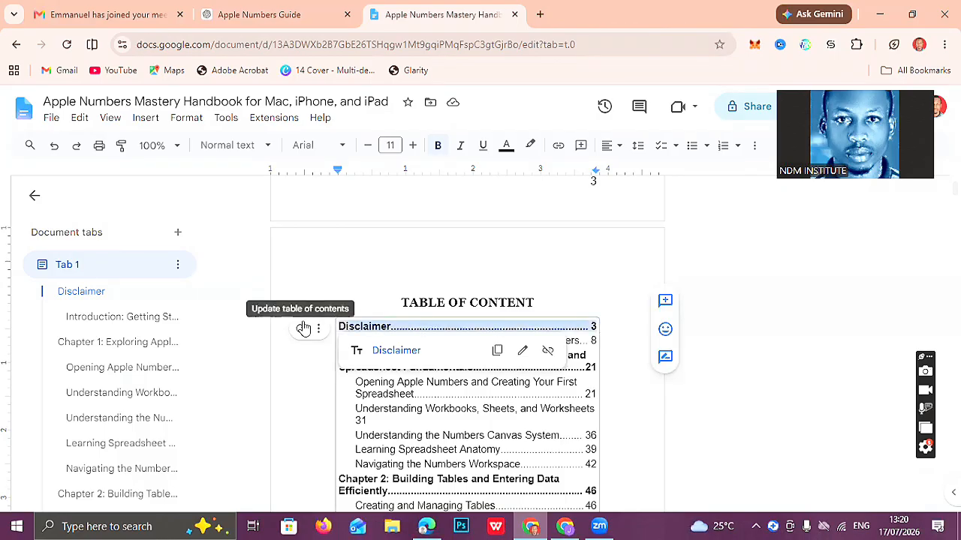
key("Delete")
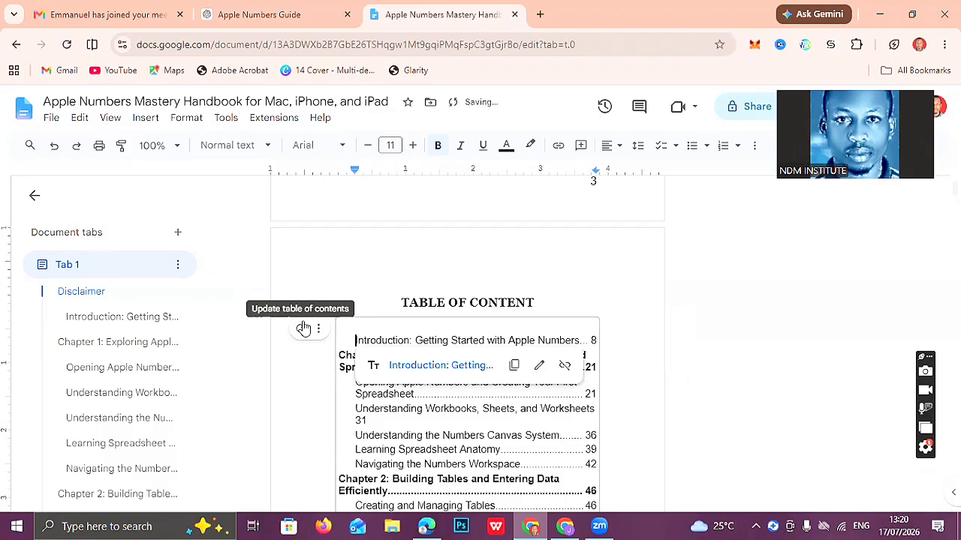
key("BackSpace")
Make the title "Introduction: Getting Started with Apple Numbers" bold in the table of contents.
key("ctrl+shift+Right")
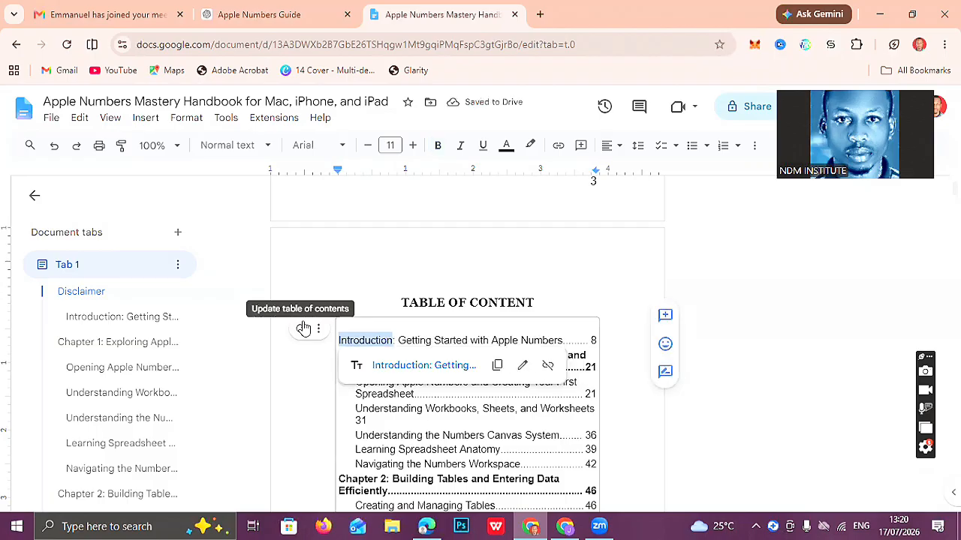
left_click(353, 342)
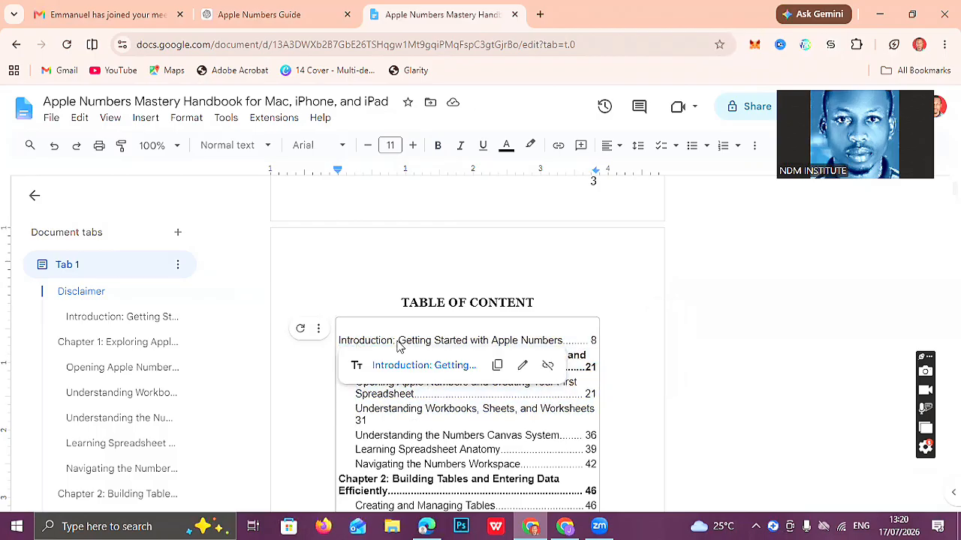
double_click(338, 343)
key("ctrl+b")
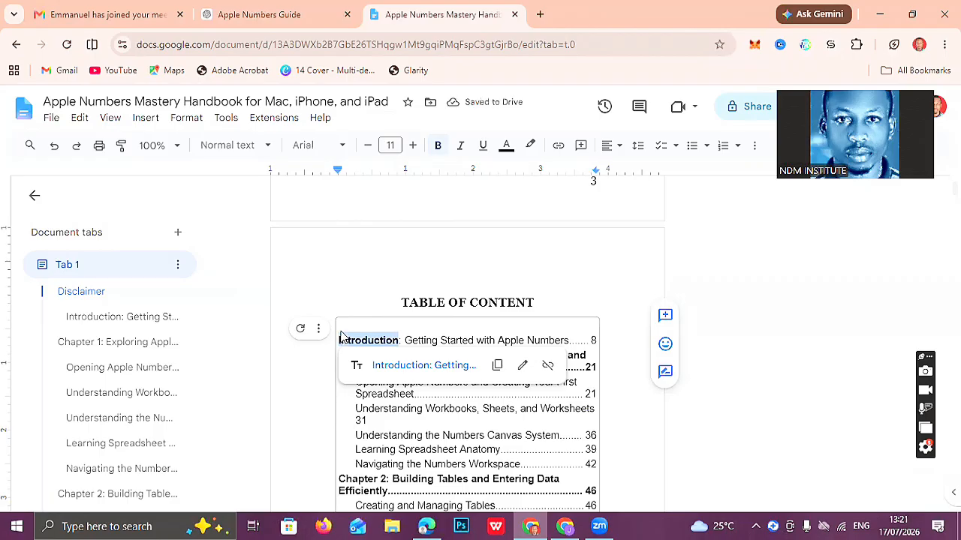
key("ctrl+shift+Right")
key("ctrl+shift+Right")
key("ctrl+shift+Right")
key("ctrl+shift+Right")
key("ctrl+shift+Right")
key("ctrl+shift+Right")
key("ctrl+shift+Right")
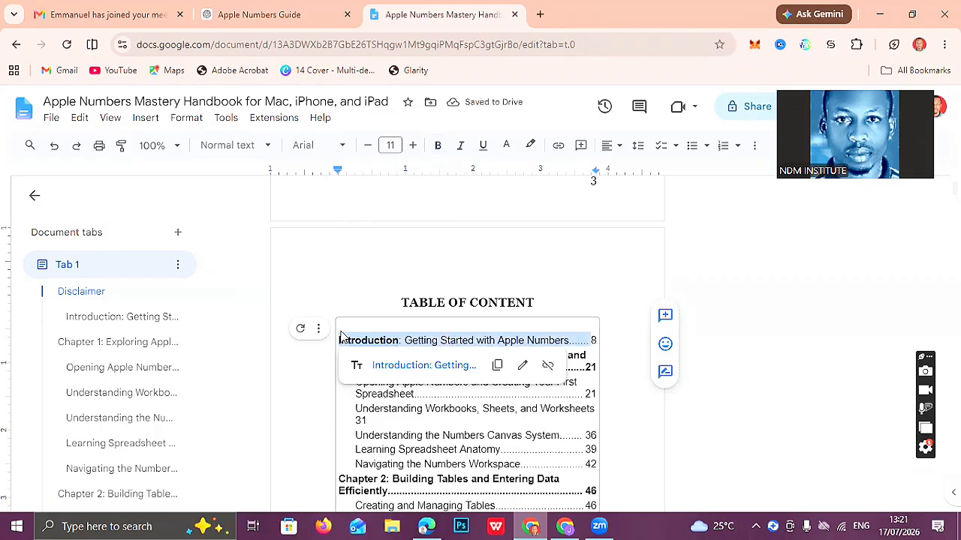
key("shift+Left")
key("ctrl+b")
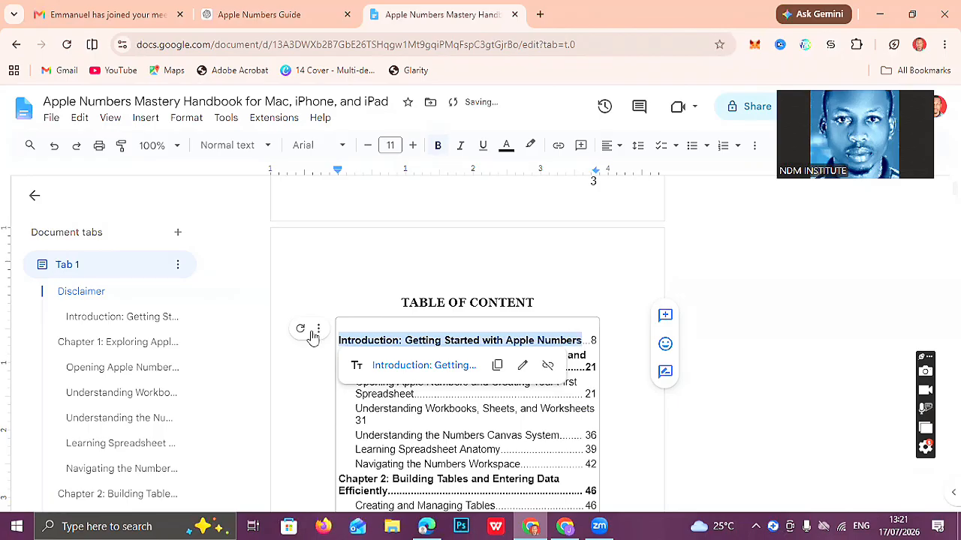
Change the font of all table of contents entries, from the Introduction through the Conclusion, to Georgia.
left_click(336, 340)
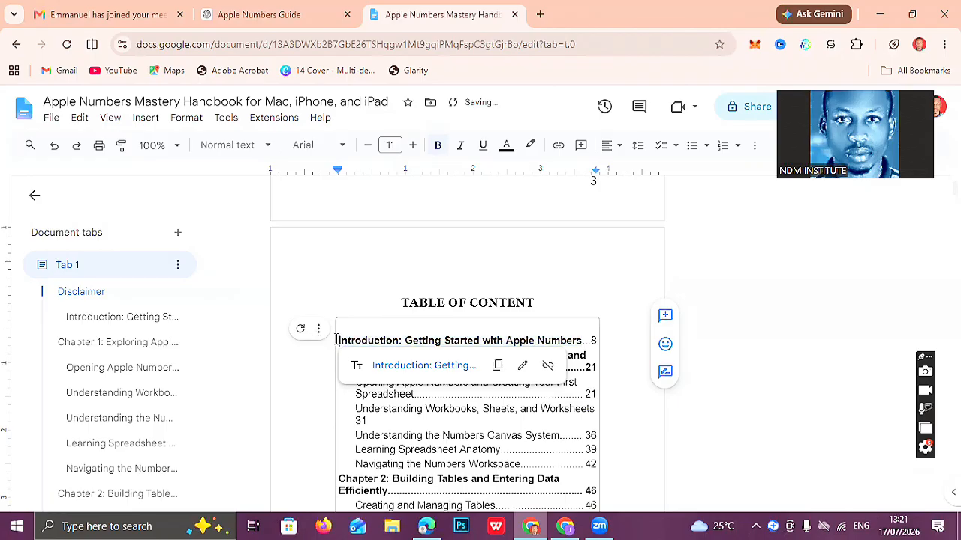
key("shift+End")
key("shift+Down")
key("shift+Down")
key("shift+Down")
key("shift+Down")
key("shift+Down")
key("shift+Down")
key("shift+Down")
key("shift+Down")
key("shift+Down")
key("shift+Down")
key("shift+Down")
key("shift+Down")
key("shift+Down")
key("shift+Down")
key("shift+Down")
key("shift+Down")
key("shift+Down")
key("shift+Down")
key("shift+Down")
key("shift+Down")
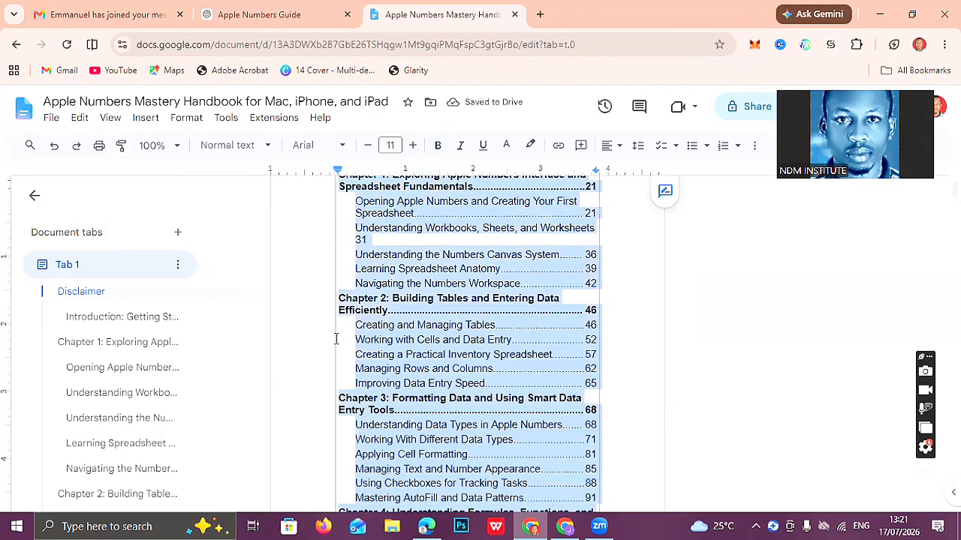
key("shift+Down")
key("shift+Down")
key("shift+Down")
key("shift+Down")
key("shift+Down")
key("shift+Down")
key("shift+Down")
key("shift+Down")
key("shift+Down")
key("shift+Down")
key("shift+Down")
key("shift+Down")
key("shift+Down")
key("shift+Down")
key("shift+Down")
key("shift+Down")
key("shift+Down")
key("shift+Down")
key("shift+Down")
key("shift+Down")
key("shift+Down")
key("shift+Down")
key("shift+Down")
key("shift+Down")
key("shift+Down")
key("shift+Down")
key("shift+Down")
key("shift+Down")
key("shift+Down")
key("shift+Down")
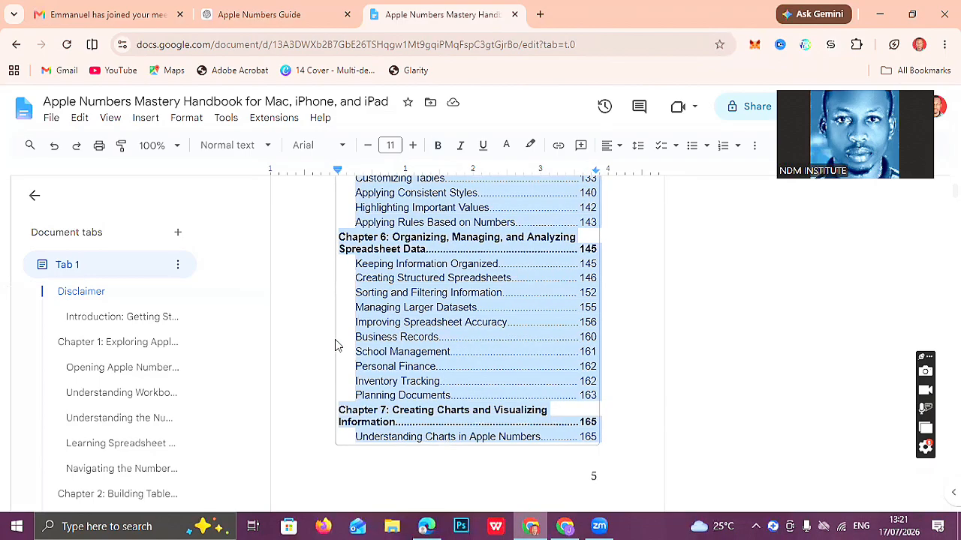
key("shift+Down")
key("shift+Down")
key("shift+Down")
key("shift+Down")
key("shift+Down")
key("shift+Down")
key("shift+Down")
key("shift+Down")
key("shift+Down")
key("shift+Down")
key("shift+Down")
key("shift+Down")
key("shift+Down")
key("shift+Down")
key("shift+Down")
key("shift+Down")
key("shift+Down")
key("shift+Down")
key("shift+Down")
key("shift+Down")
key("shift+Down")
key("shift+Down")
key("shift+Down")
key("shift+Down")
key("shift+Down")
key("shift+Down")
key("shift+Down")
key("shift+Down")
key("shift+Down")
key("shift+Down")
key("shift+Down")
key("shift+Down")
key("shift+Down")
key("shift+Down")
key("shift+Down")
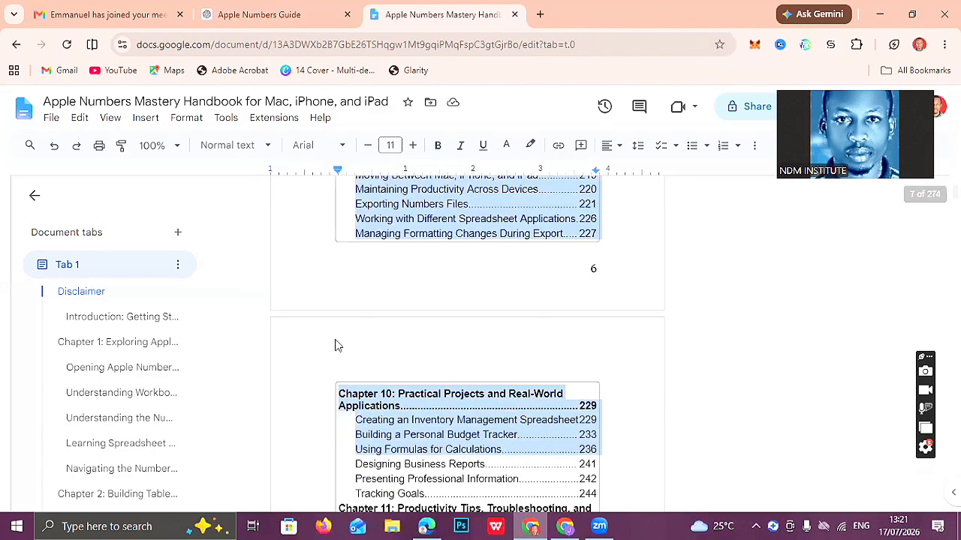
key("shift+Down")
key("shift+Down")
key("shift+Down")
key("shift+Down")
key("shift+Down")
key("shift+Down")
key("shift+Down")
key("shift+Down")
key("shift+Down")
key("shift+Down")
key("shift+Down")
key("shift+Down")
key("shift+Down")
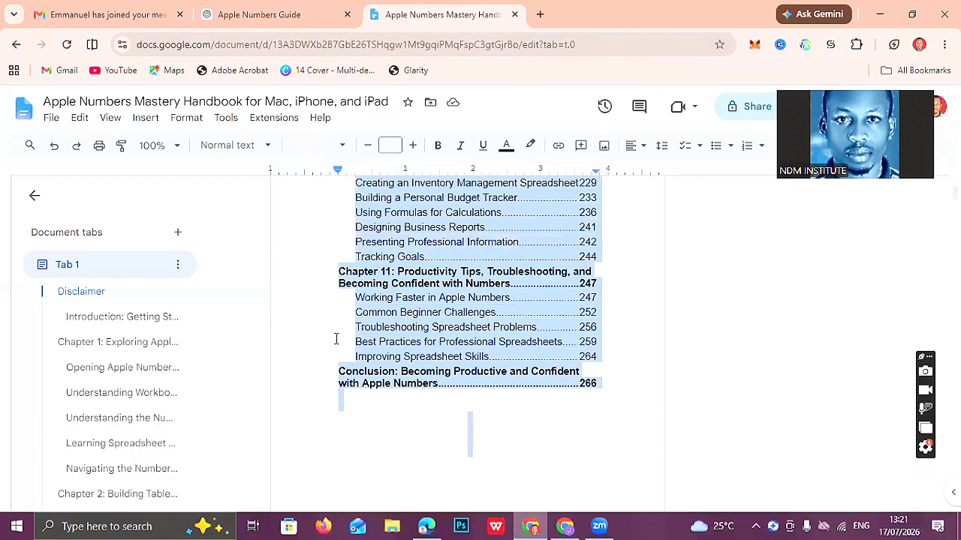
left_click(343, 146)
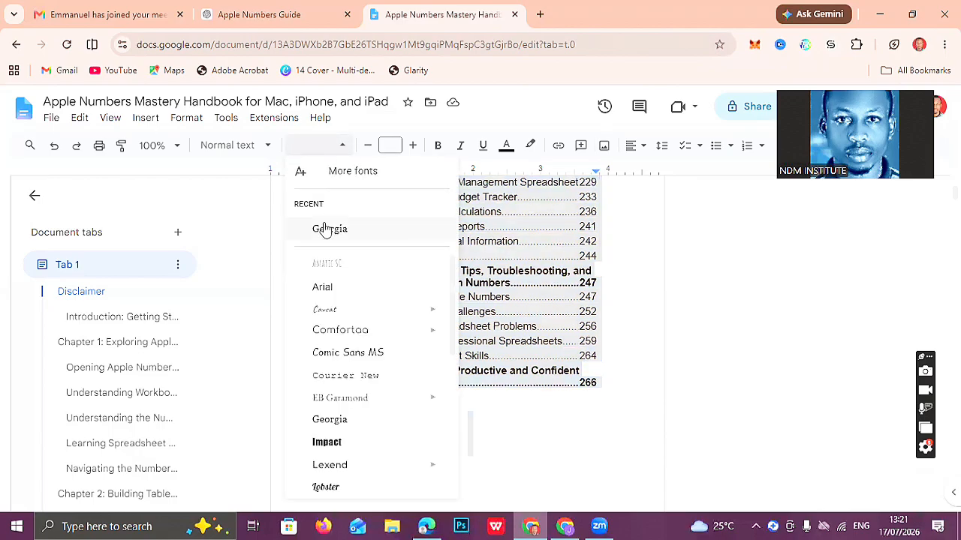
key("Return")
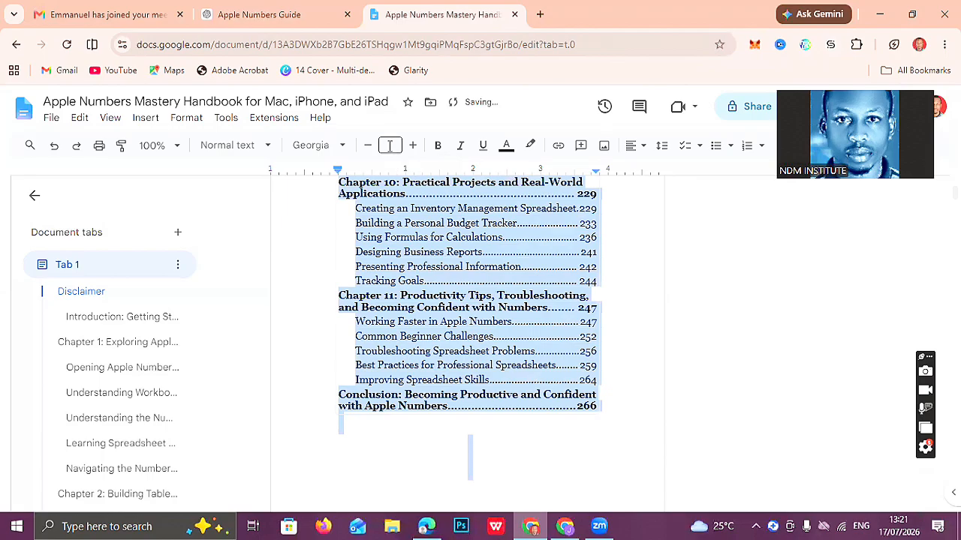
Set the font size of the selected table of contents entries to 12.
left_click(390, 146)
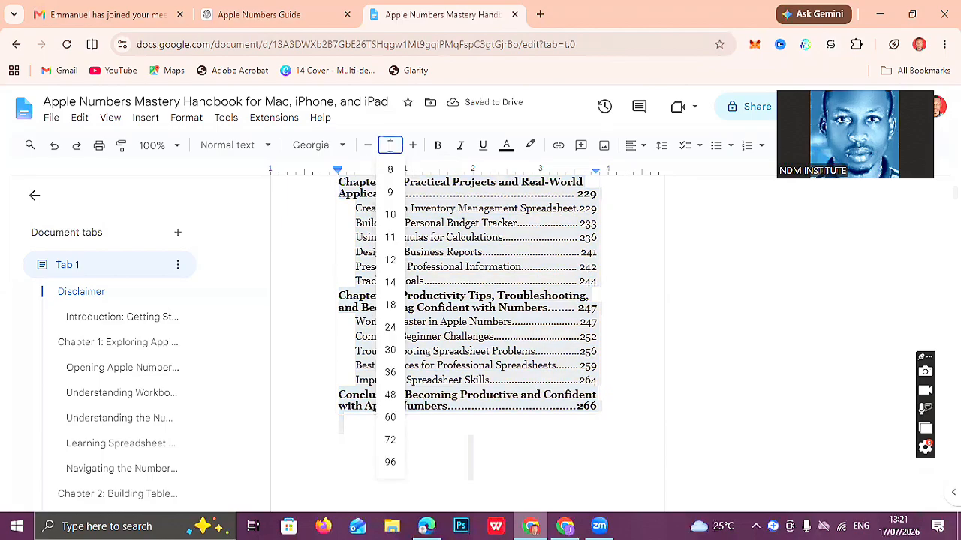
type("12")
key("Return")
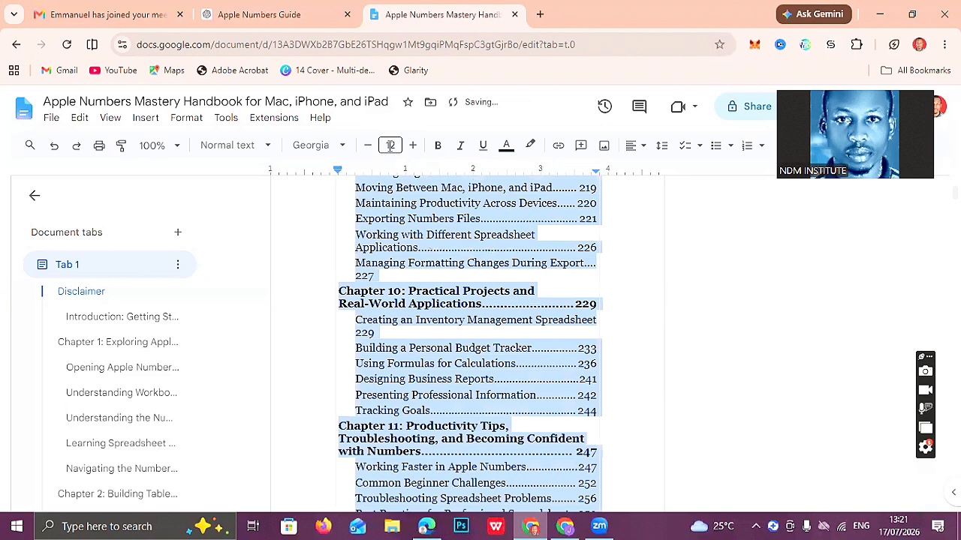
Review the reformatted table of contents from the Introduction entry down to the last Chapter 11 entries for line breaks and page-number alignment.
key("Up")
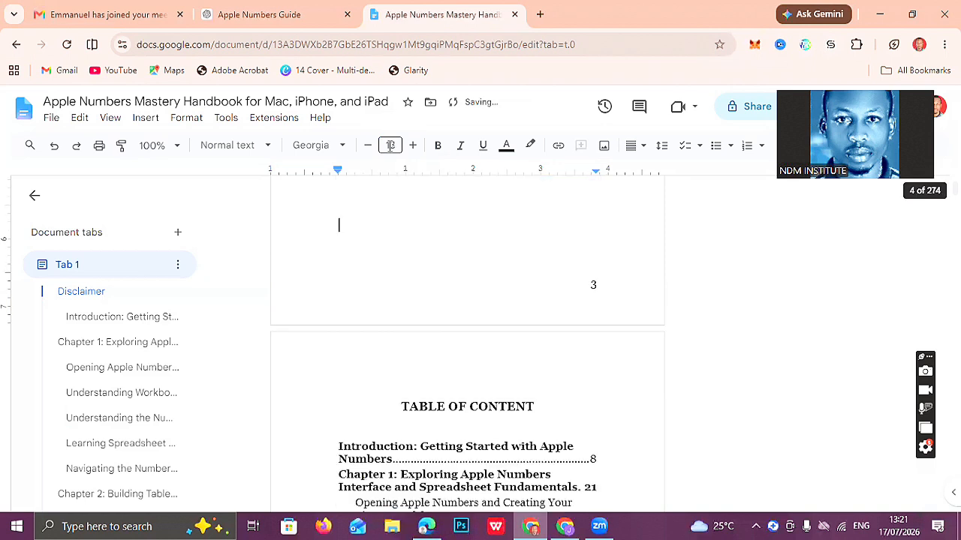
key("Down")
key("Down")
key("Down")
key("Down")
key("Down")
key("Down")
key("Down")
key("Down")
key("Down")
key("Down")
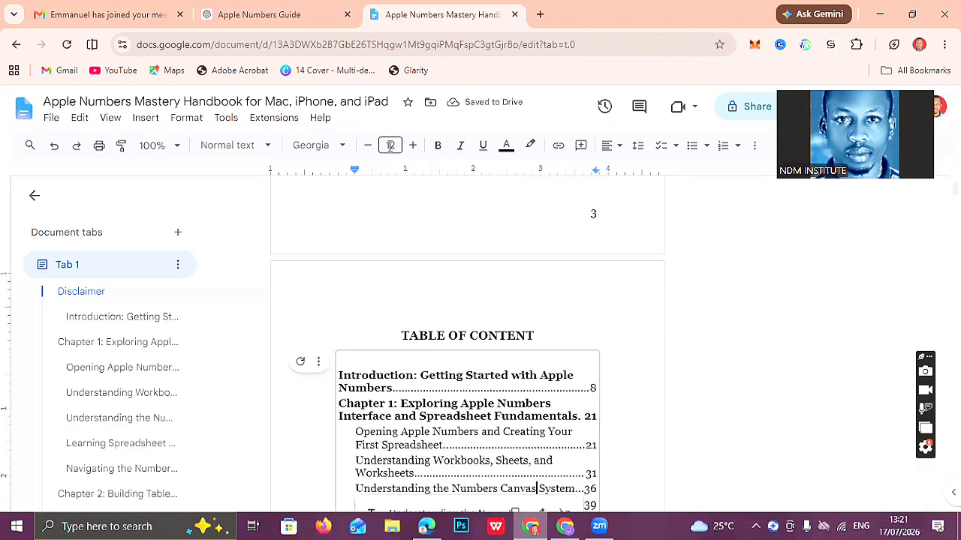
key("Down")
key("Down")
key("Down")
key("Down")
key("Down")
key("Down")
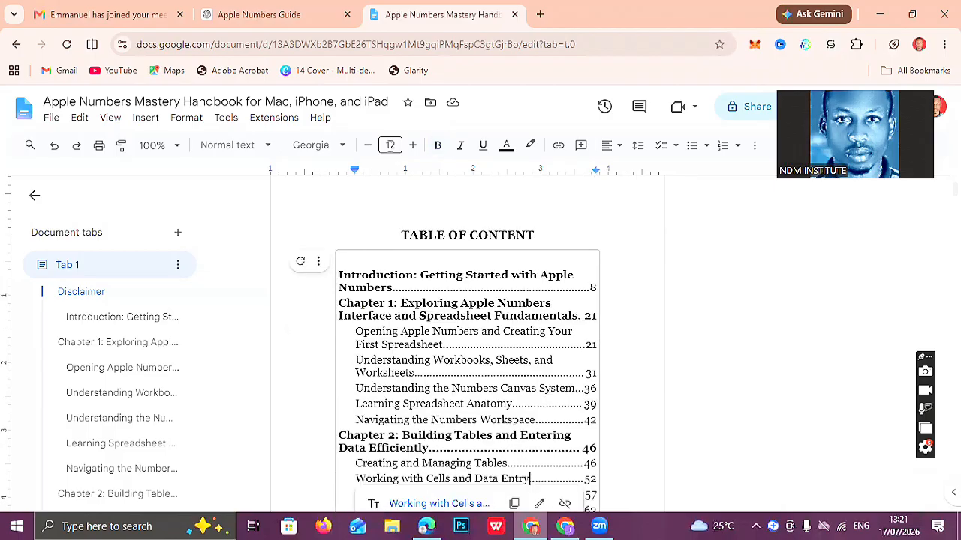
key("Down")
key("Down")
key("Down")
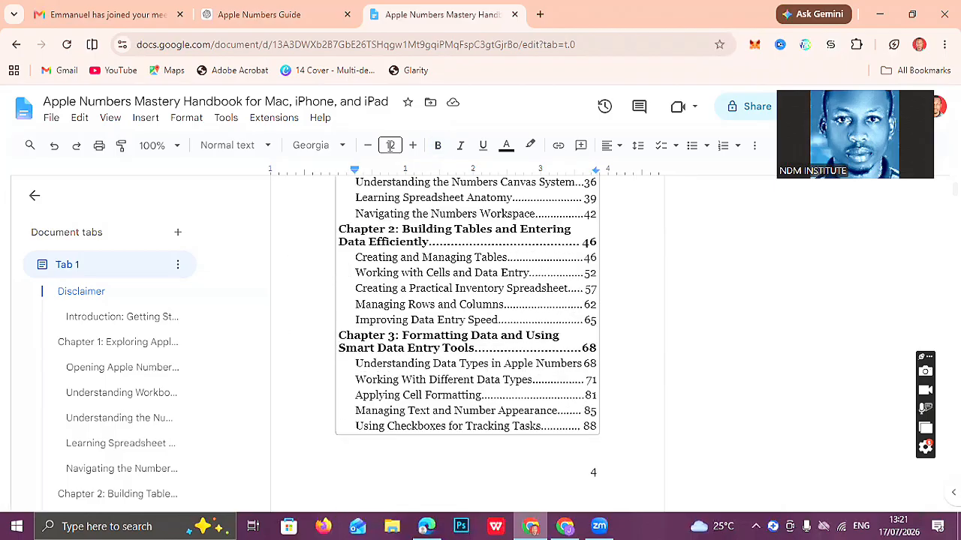
key("Down")
key("Down")
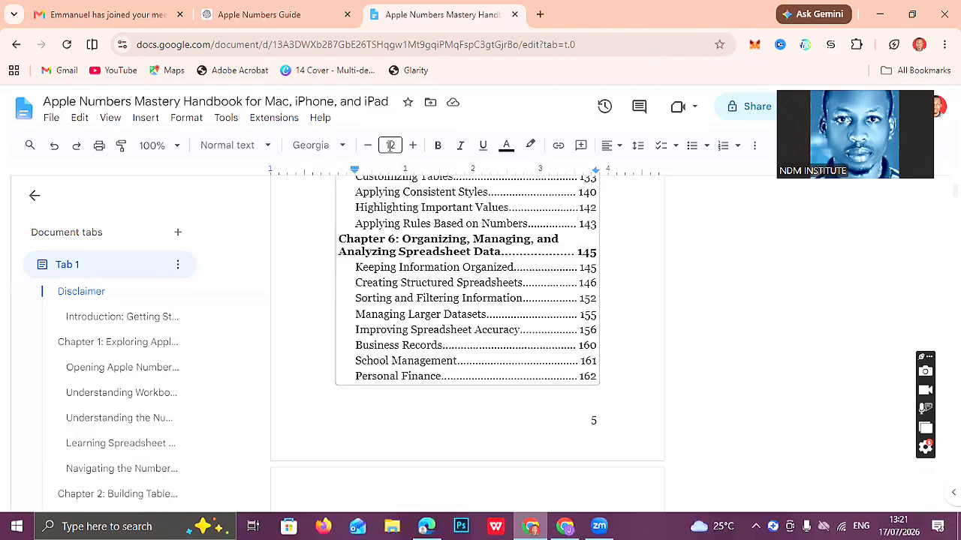
key("Down")
key("Down")
key("Down")
key("Down")
key("Down")
key("Down")
key("Down")
key("Down")
key("Down")
key("Down")
key("Down")
key("Down")
key("Down")
key("Down")
key("Down")
key("Down")
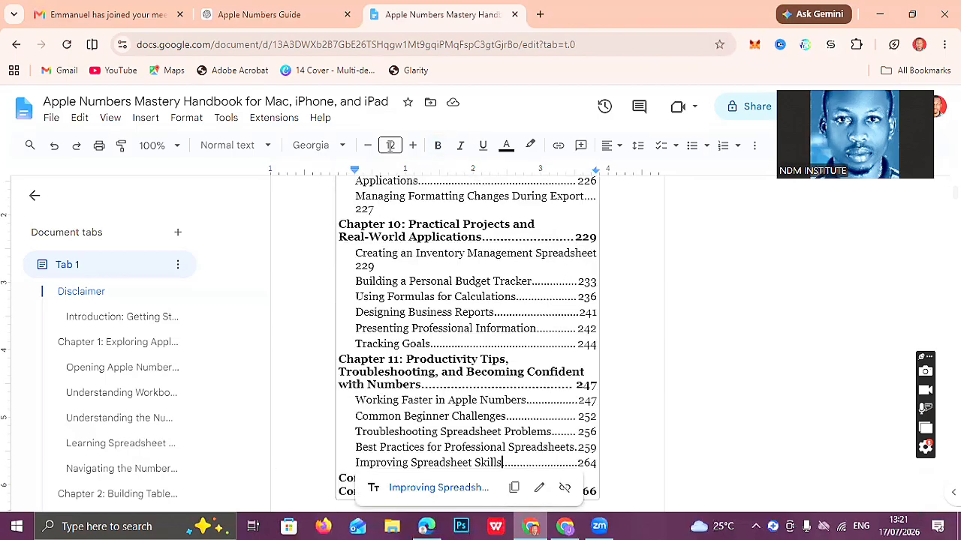
Delete the blank lines between the table of contents and the heading "Introduction: Getting Started with Apple Numbers".
key("Down")
key("Down")
key("Down")
key("Down")
key("Down")
key("Down")
key("Down")
key("Down")
key("Down")
key("Down")
key("Down")
key("Down")
key("Down")
key("Down")
key("Down")
key("Down")
key("Down")
key("Down")
key("Down")
key("Down")
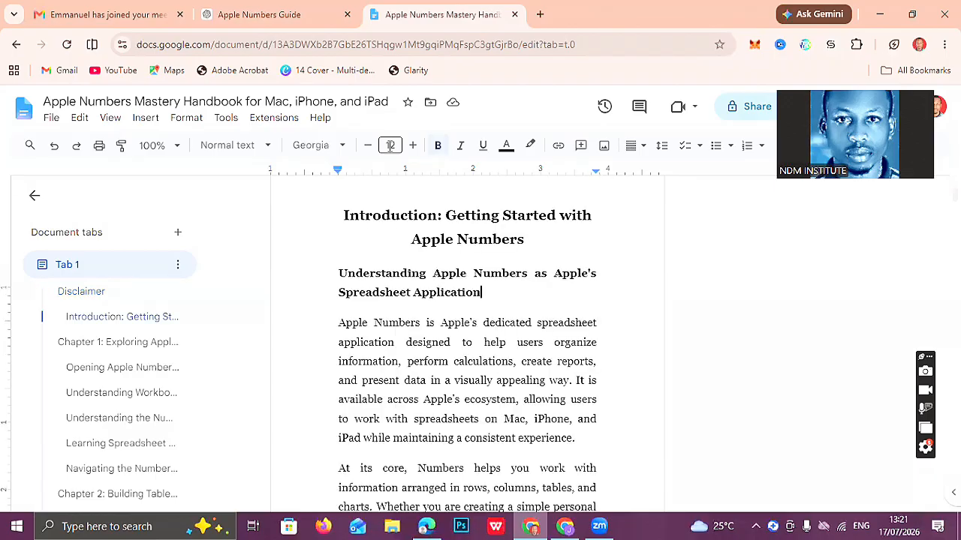
key("Up")
key("Up")
key("Up")
key("Up")
key("Up")
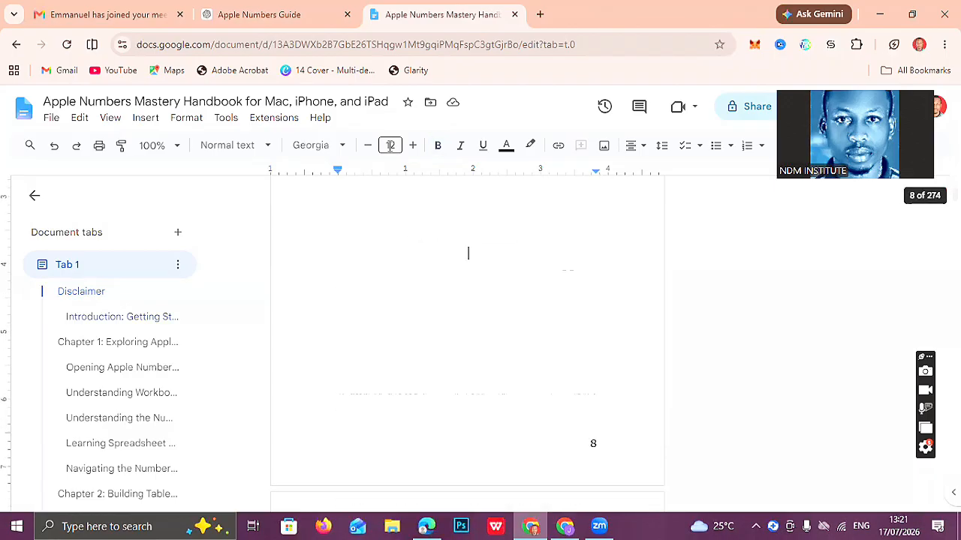
key("Down")
key("Down")
key("Down")
key("Down")
key("Down")
key("Down")
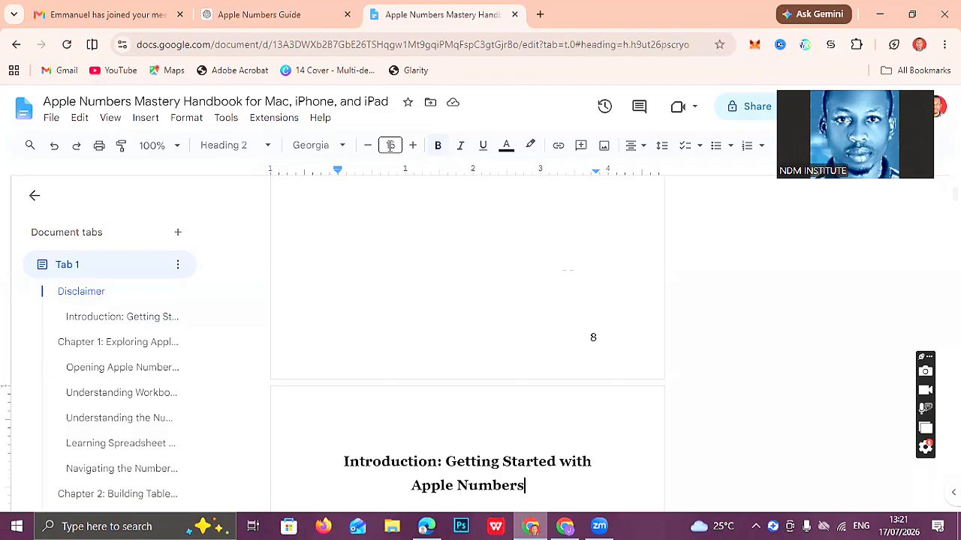
key("Up")
key("Up")
key("Up")
key("Up")
key("Up")
key("BackSpace")
key("BackSpace")
key("BackSpace")
key("BackSpace")
key("BackSpace")
key("BackSpace")
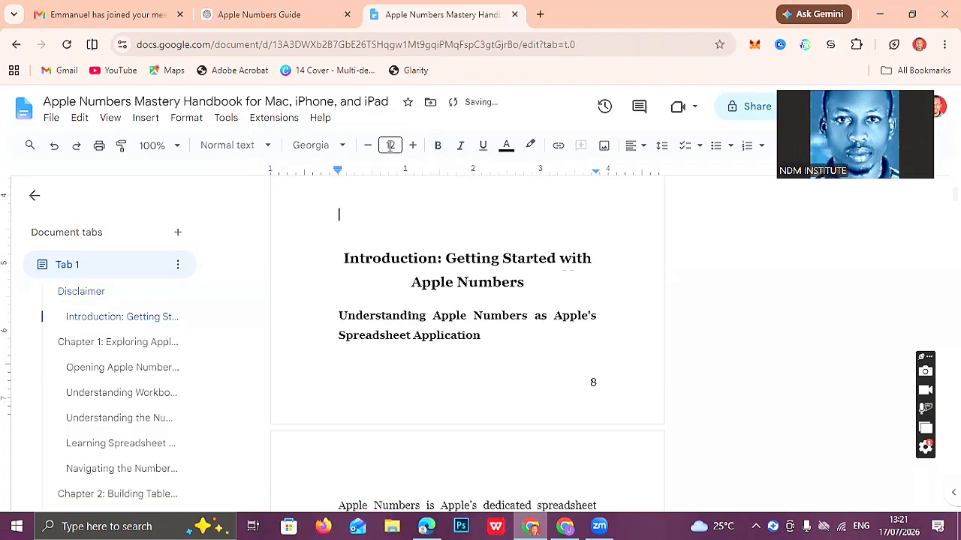
key("BackSpace")
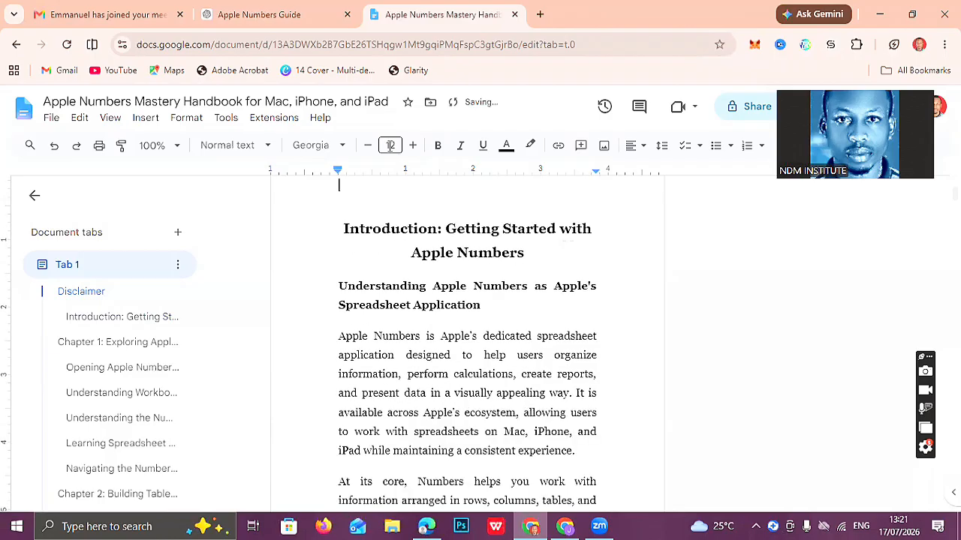
key("BackSpace")
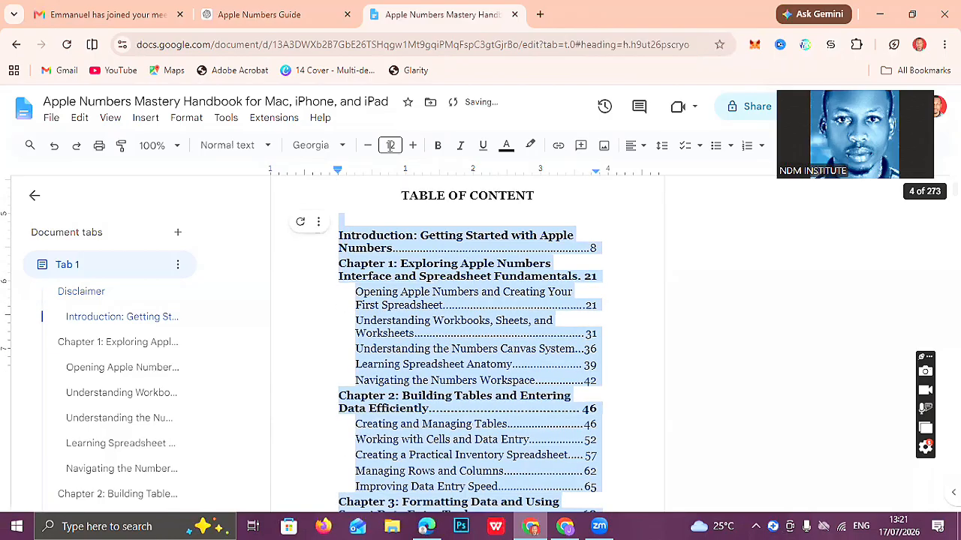
key("BackSpace")
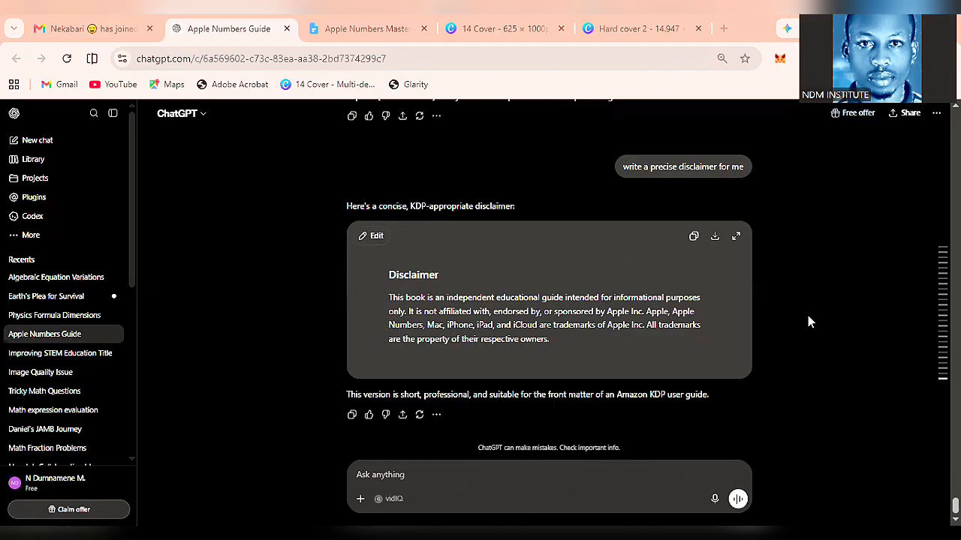
Switch to the handbook document and copy the title, subtitle and author name from its title page.
left_click(368, 31)
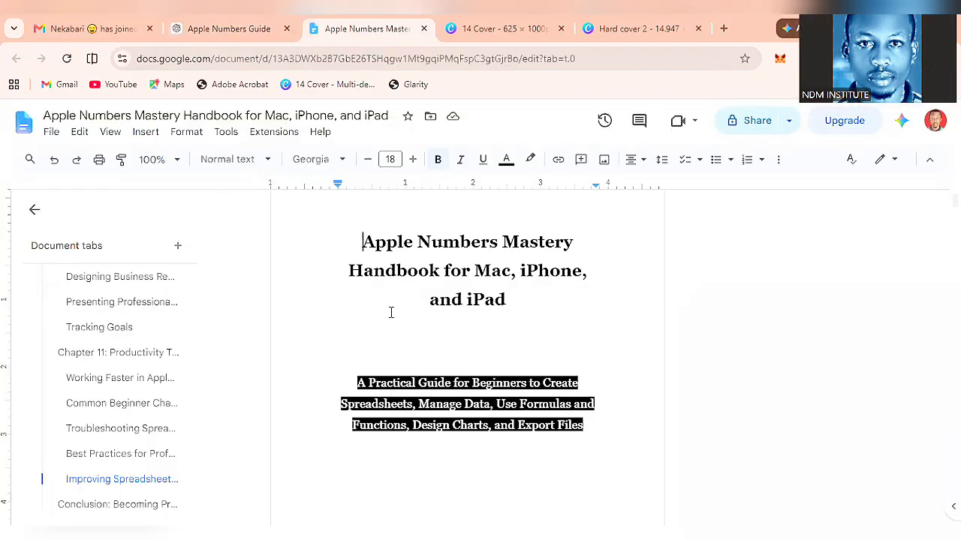
key("ctrl+shift+Down")
key("ctrl+shift+Down")
key("ctrl+shift+Down")
key("ctrl+shift+Down")
key("ctrl+shift+Down")
key("ctrl+shift+Down")
key("ctrl+shift+Down")
key("ctrl+shift+Down")
key("ctrl+shift+Down")
key("ctrl+shift+Down")
key("ctrl+shift+Down")
key("ctrl+shift+Down")
key("ctrl+c")
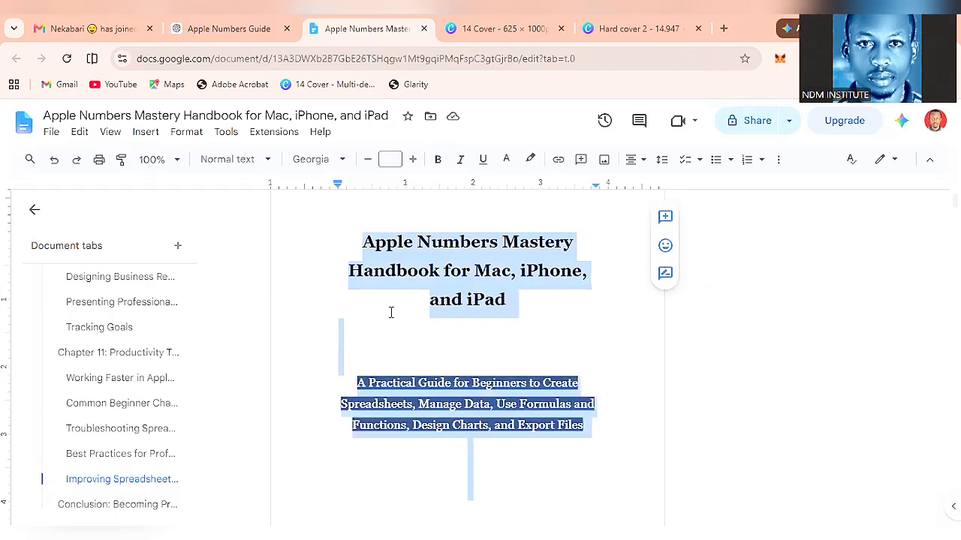
key("ctrl+shift+Down")
key("ctrl+shift+Down")
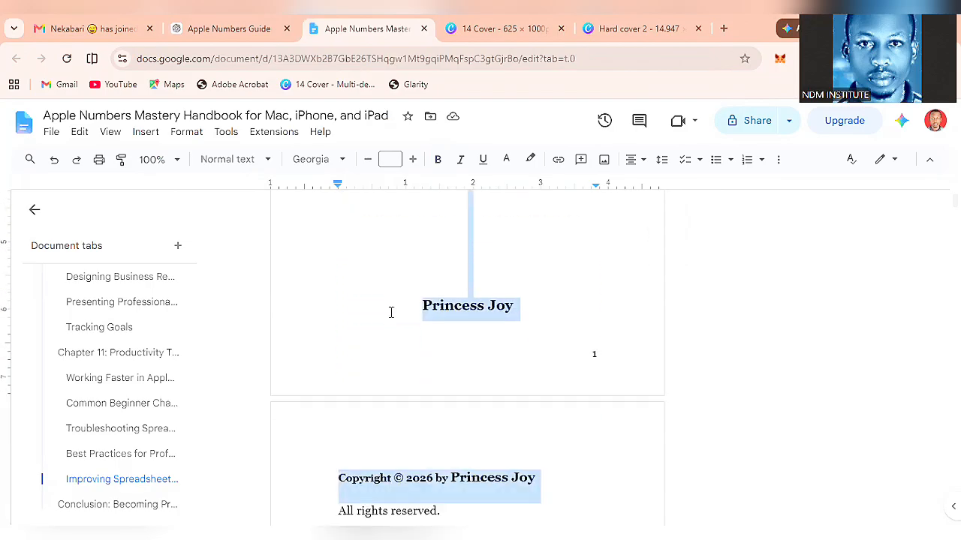
key("ctrl+shift+Up")
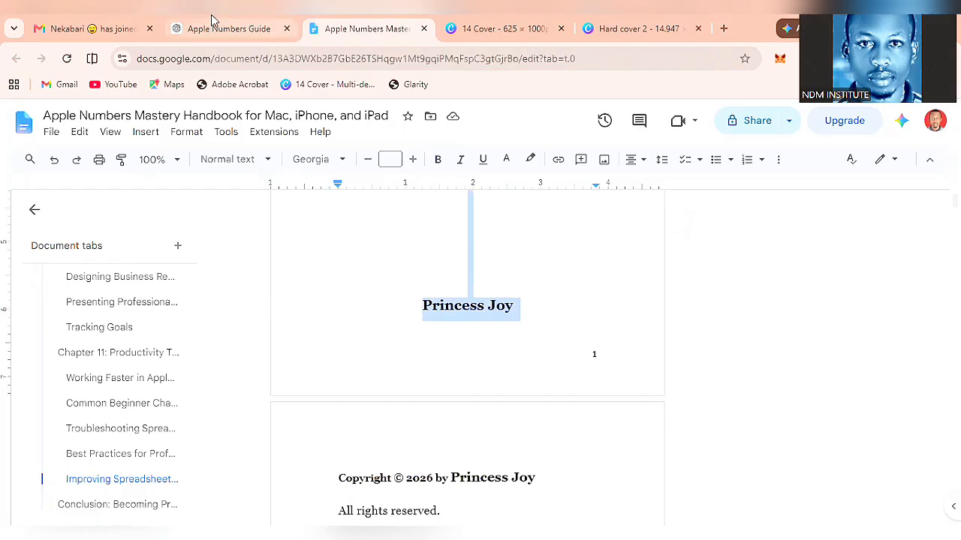
Paste the title-page text into ChatGPT and request "Go ahead and do the cover design for me and make it very explicit and neat".
left_click(228, 29)
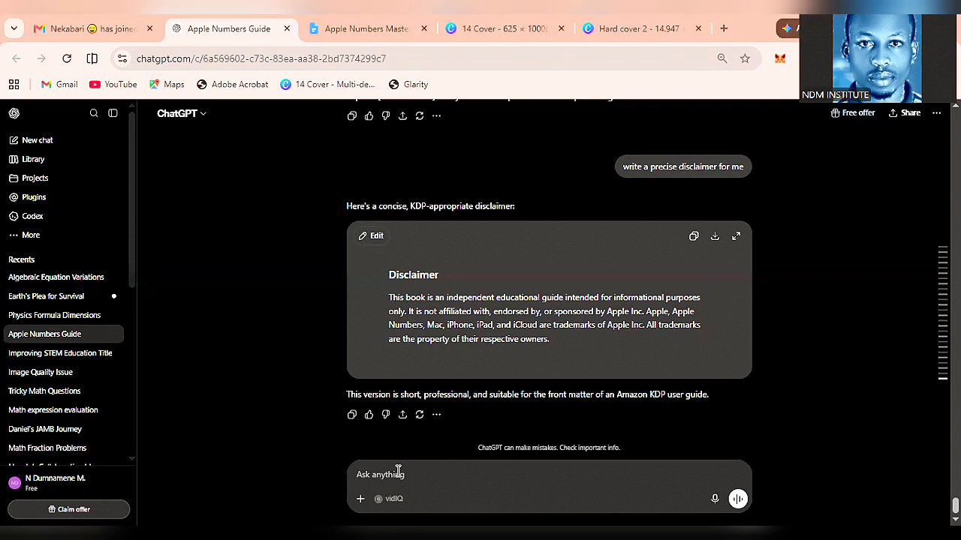
key("ctrl+v")
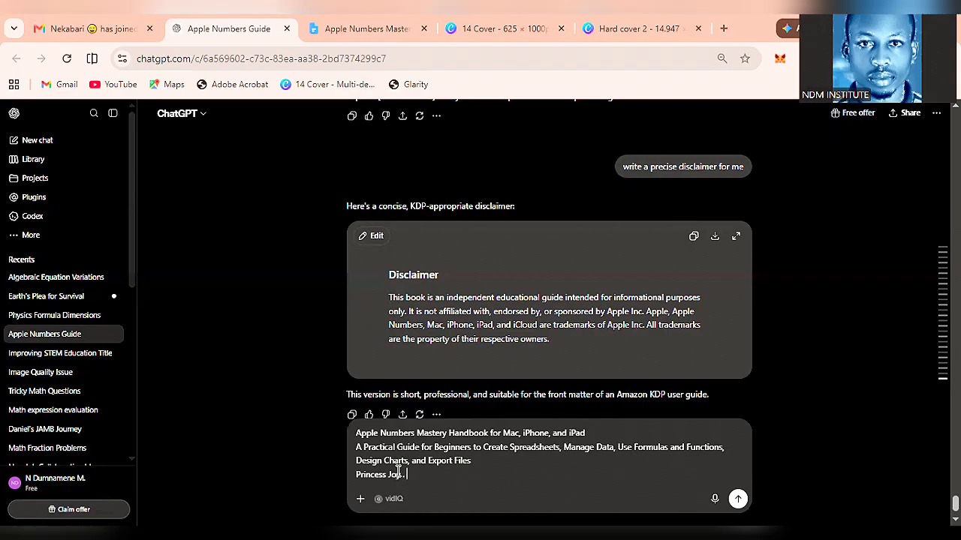
type("Go ahead and do the cover design for me and make it very explicit and neat")
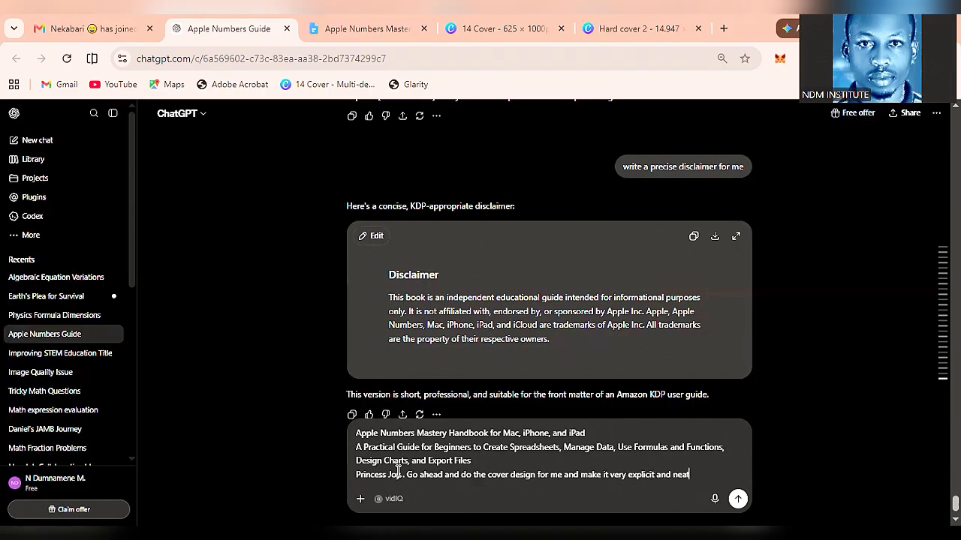
key("Return")
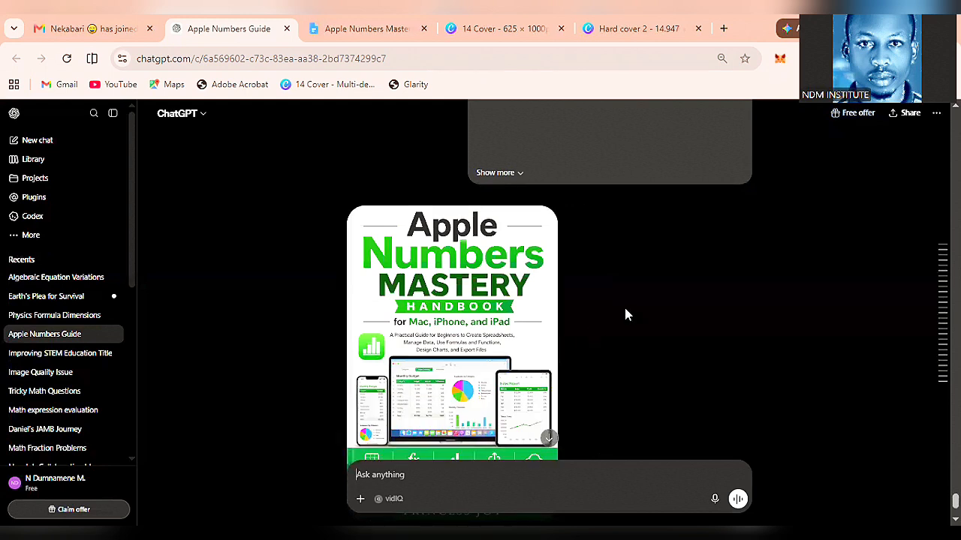
Check the generated cover and send "The design is so busy remove some excessive write up and make the subheadings more visible".
scroll(625, 309, "down", 3)
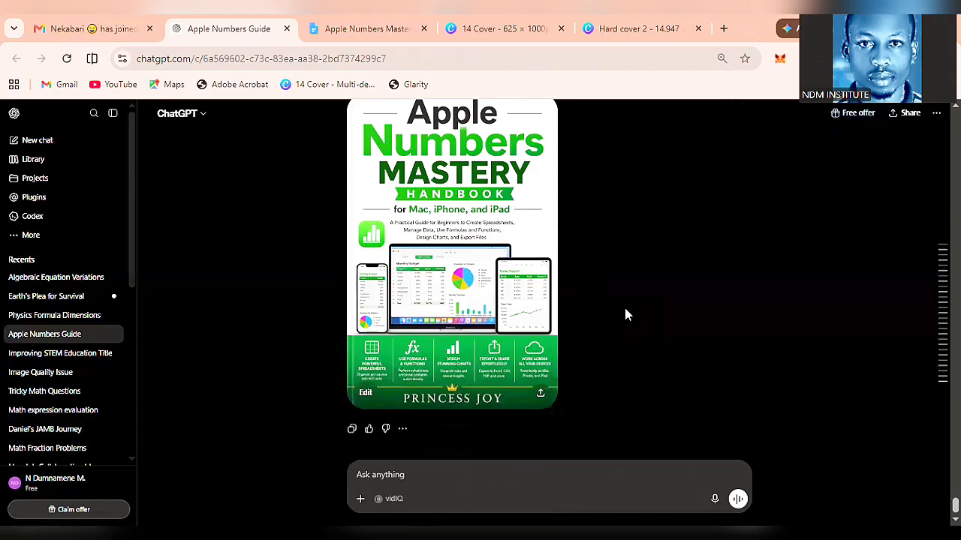
scroll(625, 309, "up", 2)
scroll(625, 309, "down", 2)
type("t")
key("BackSpace")
type("The design is so busy remove some excessive ")
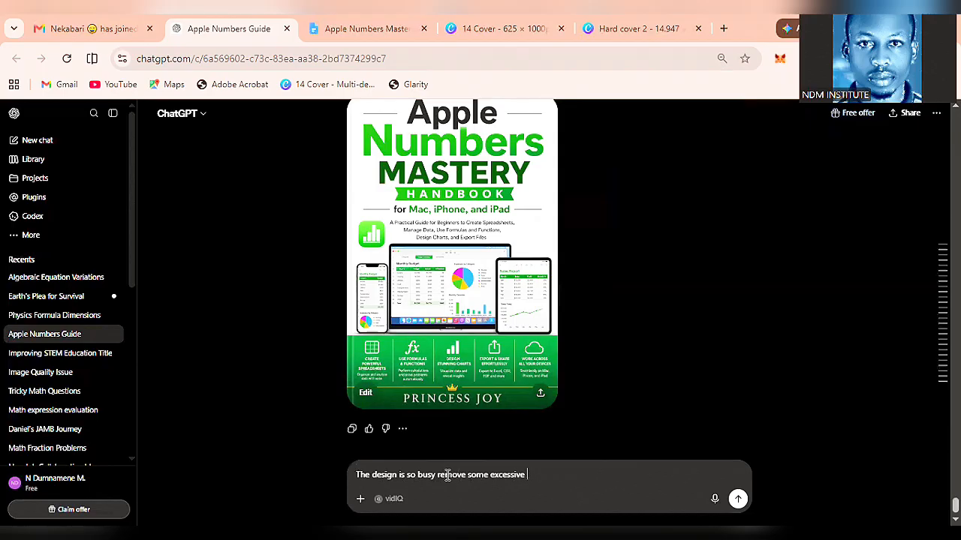
type("write up and make the subhe")
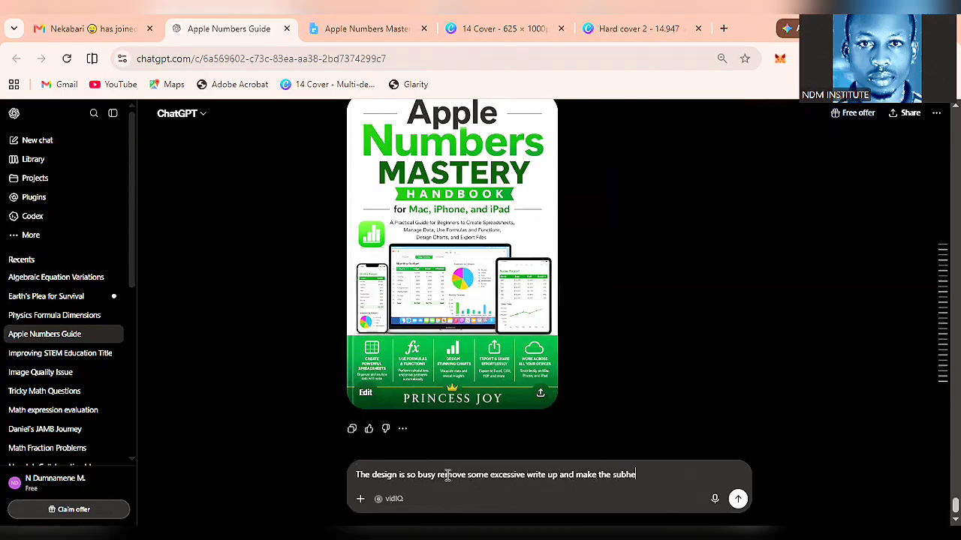
type("adings")
type("more visible")
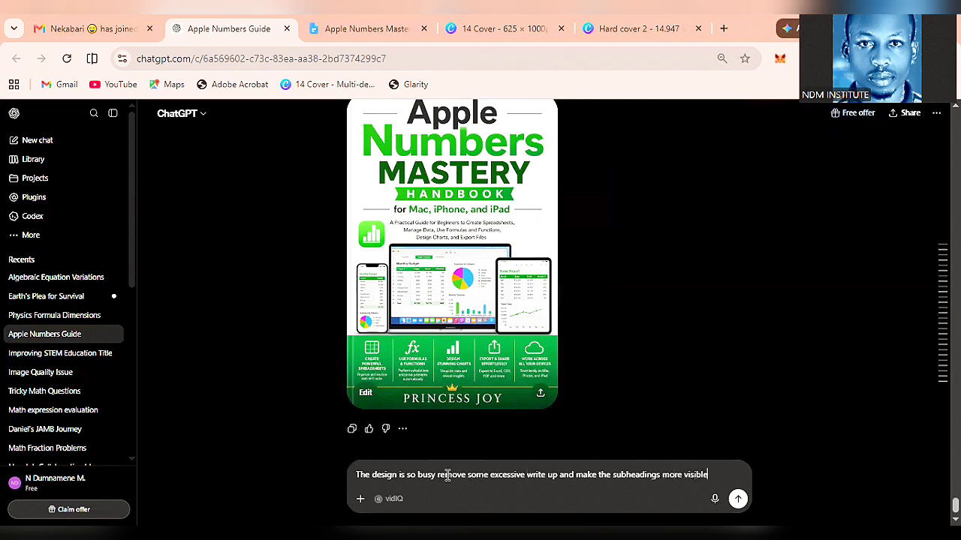
key("Return")
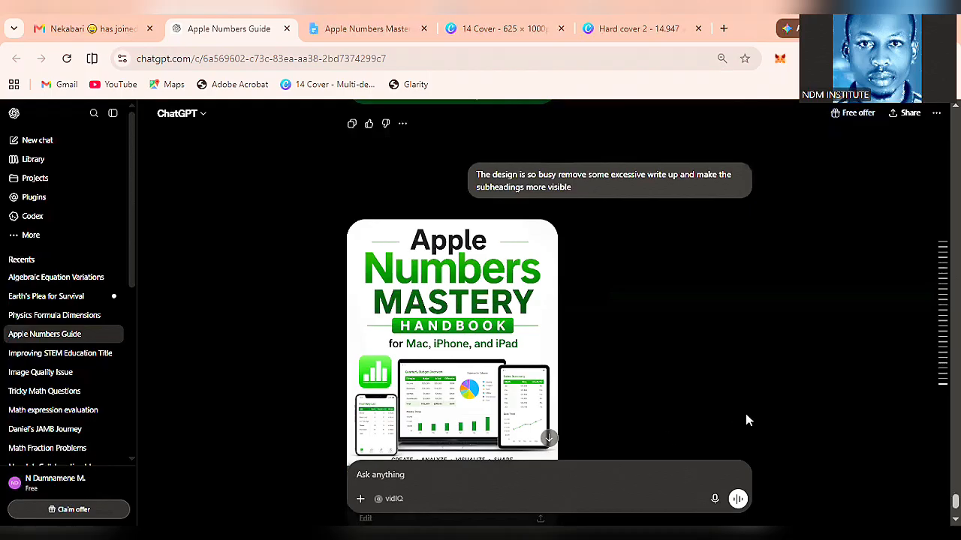
Copy the revised Apple Numbers cover image and paste it onto page 1 of the 14 Cover design in Canva.
scroll(746, 420, "down", 2)
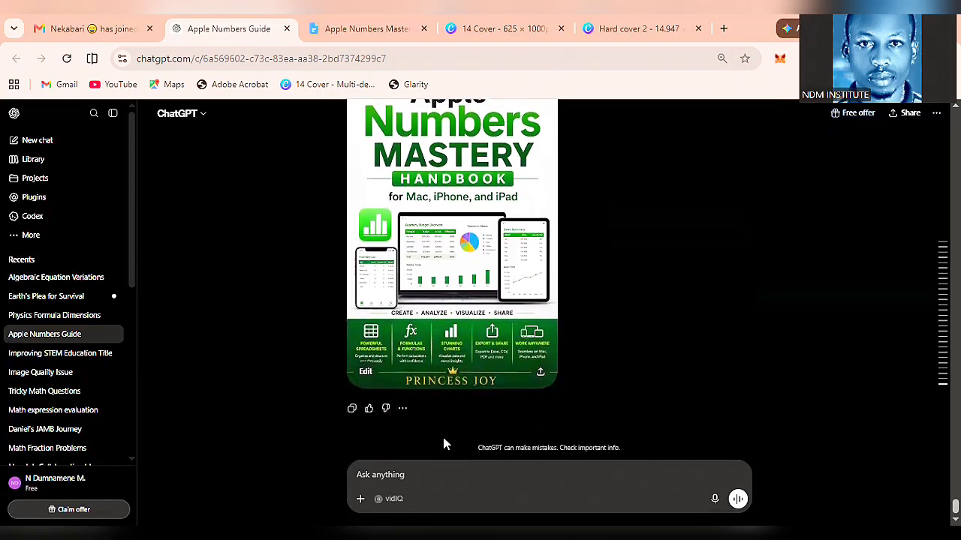
right_click(486, 302)
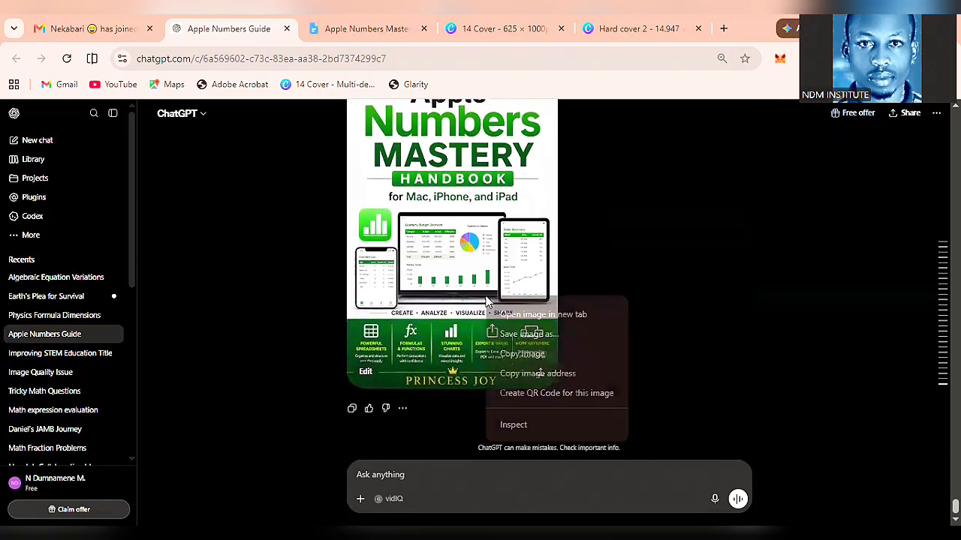
left_click(505, 354)
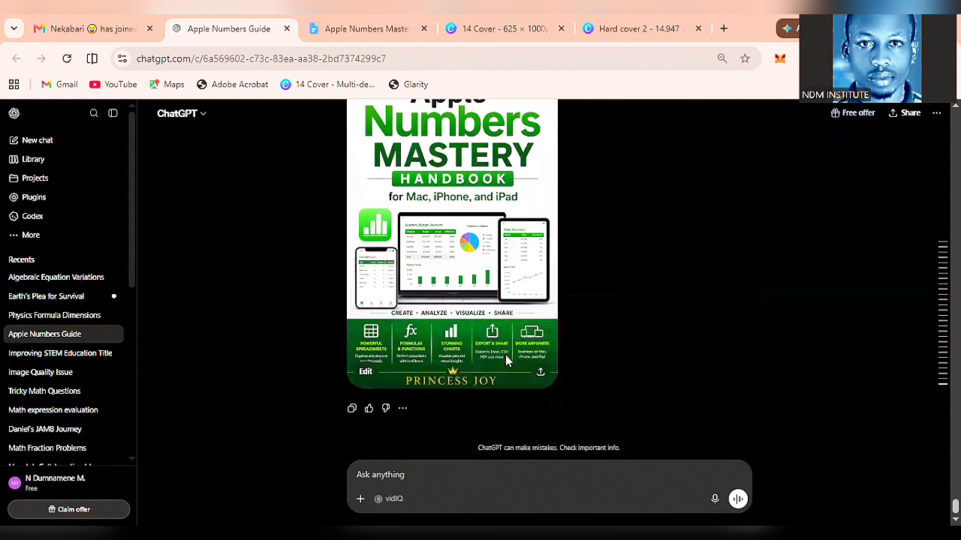
left_click(496, 29)
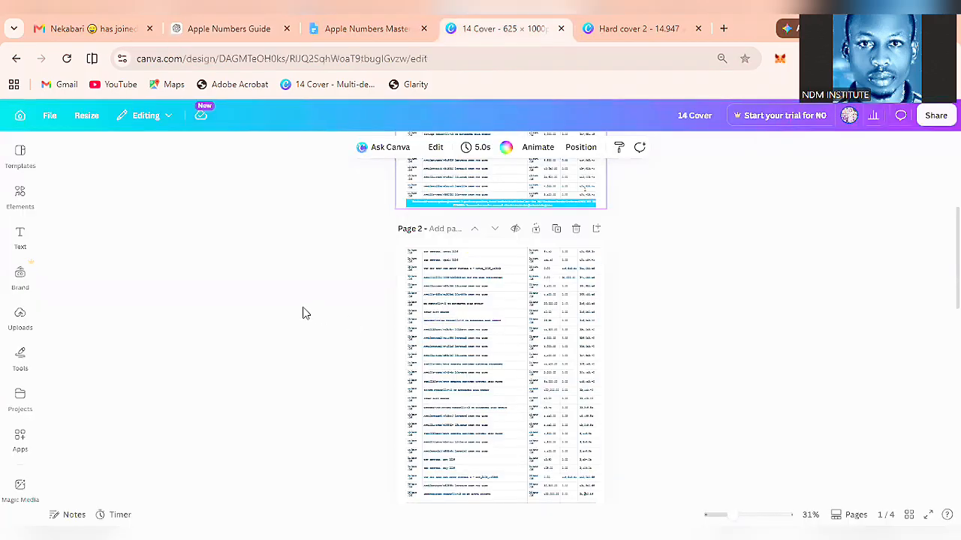
key("ctrl+v")
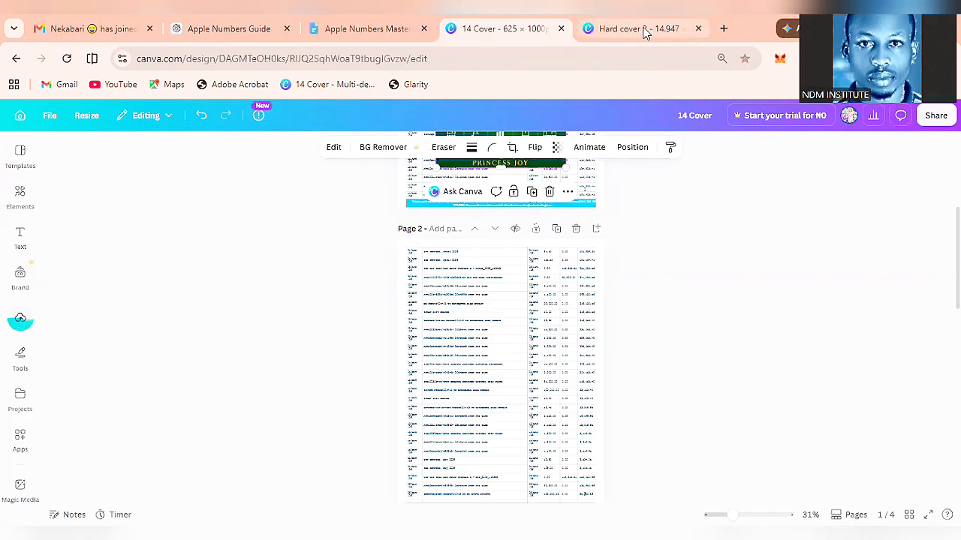
Switch to the Hard cover 2 design and try pasting the copied cover image onto page 2.
left_click(643, 30)
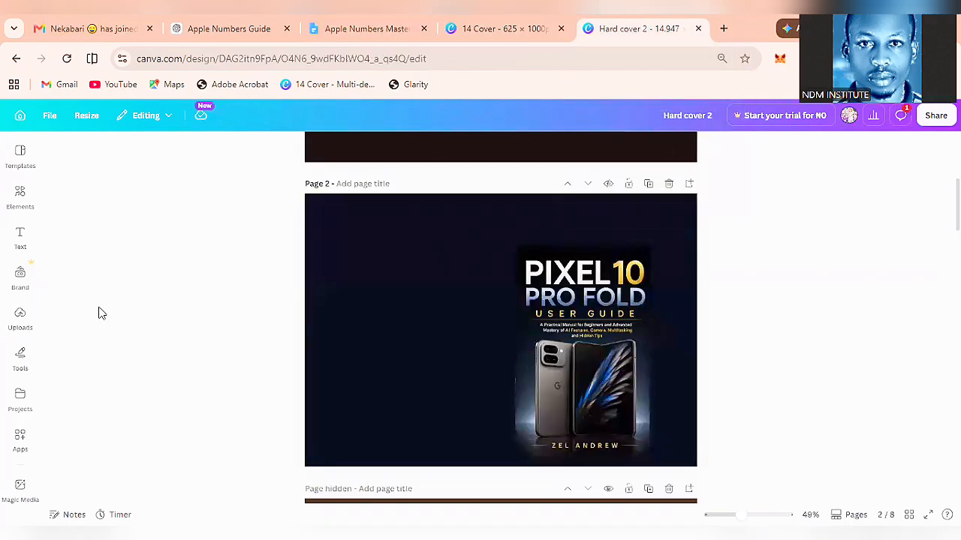
key("ctrl+v")
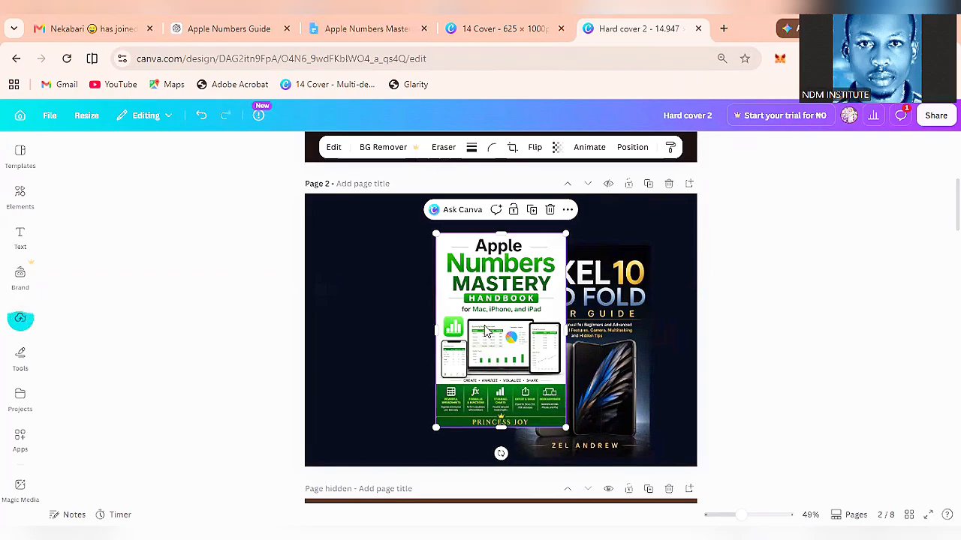
key("Delete")
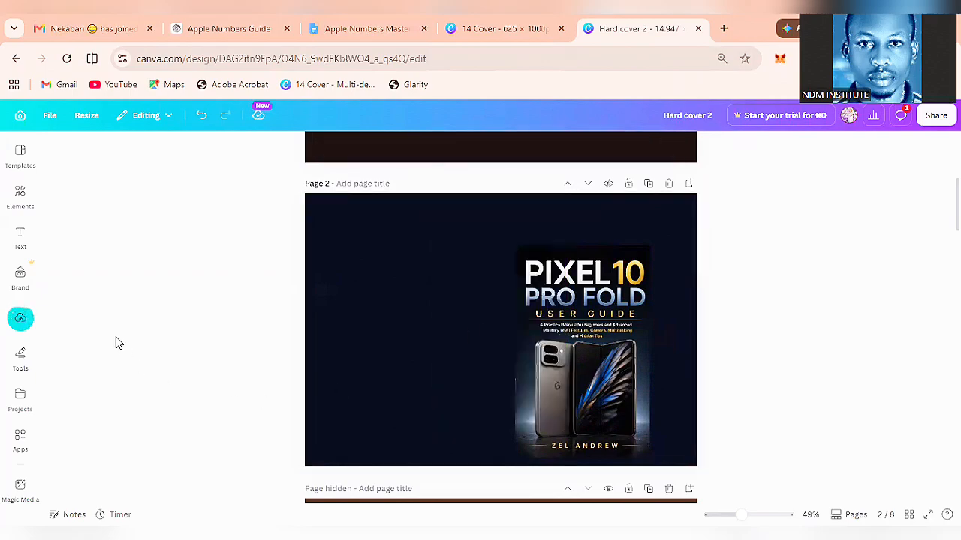
Replace the Pixel 10 Pro Fold cover on page 2 with the uploaded Apple Numbers Mastery Handbook image.
left_click(22, 328)
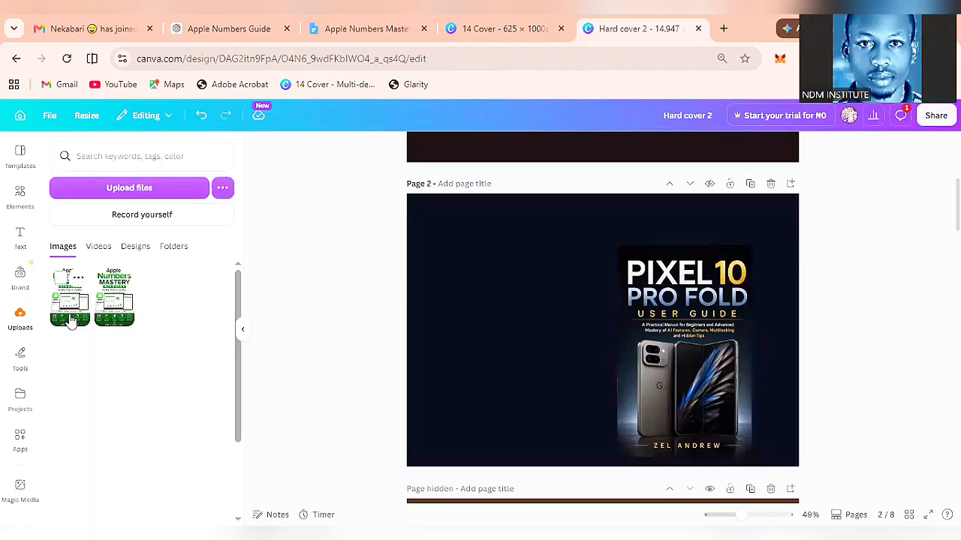
left_click_drag(69, 318, 760, 345)
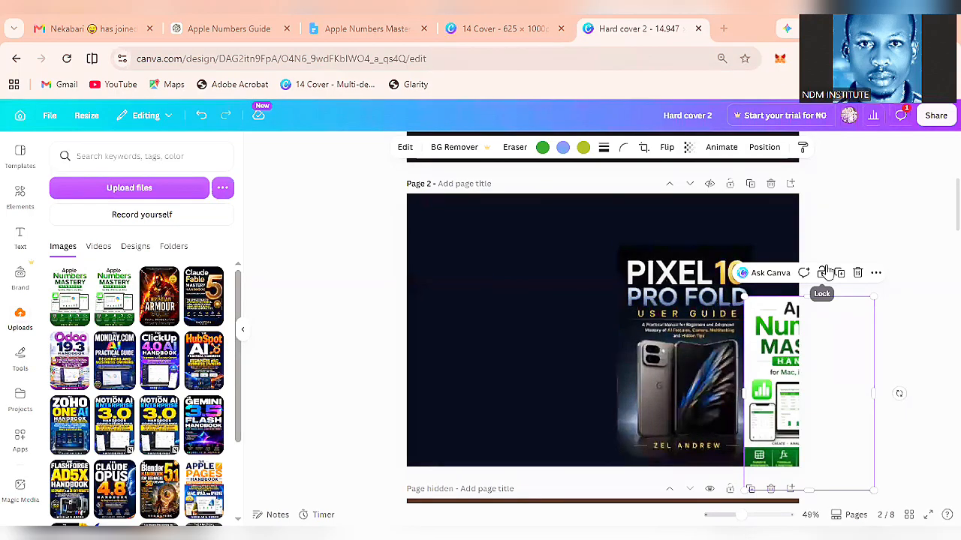
left_click(781, 336)
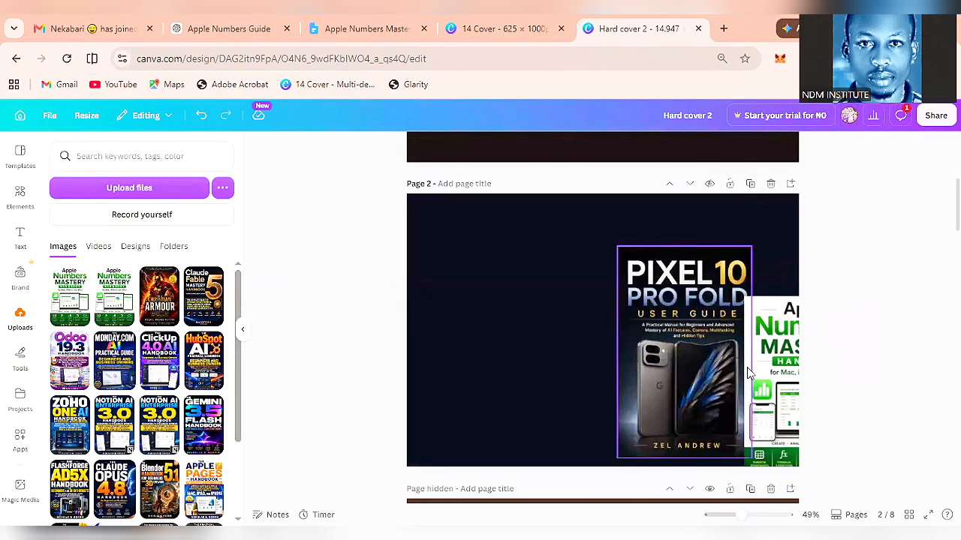
left_click_drag(750, 368, 496, 357)
key("Delete")
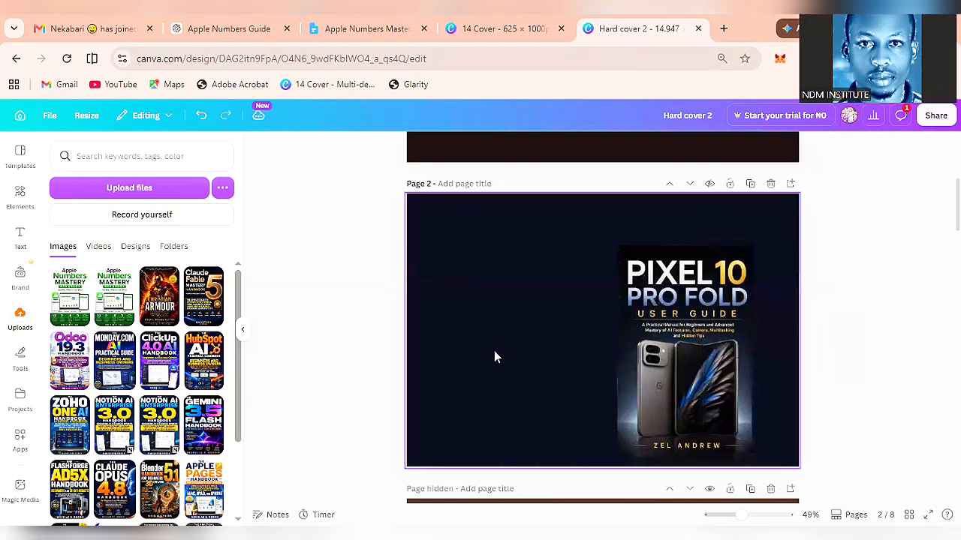
left_click_drag(109, 310, 640, 303)
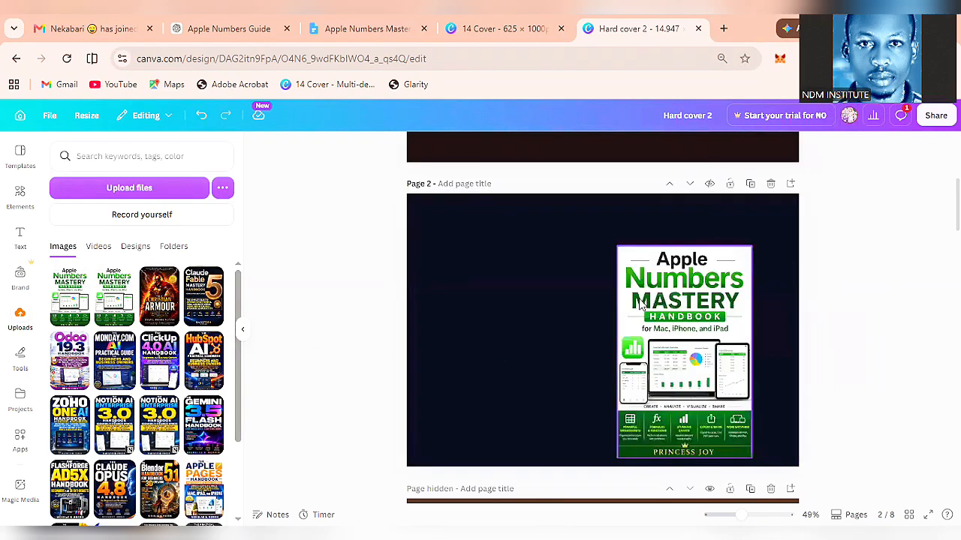
Change the page 2 background to the bright green from the Apple Numbers cover's photo colors.
left_click(524, 304)
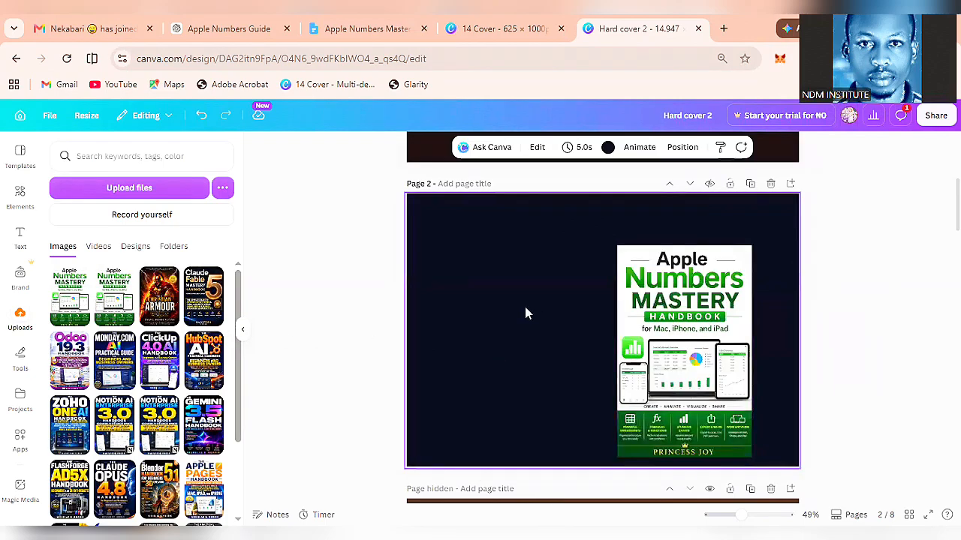
left_click(608, 148)
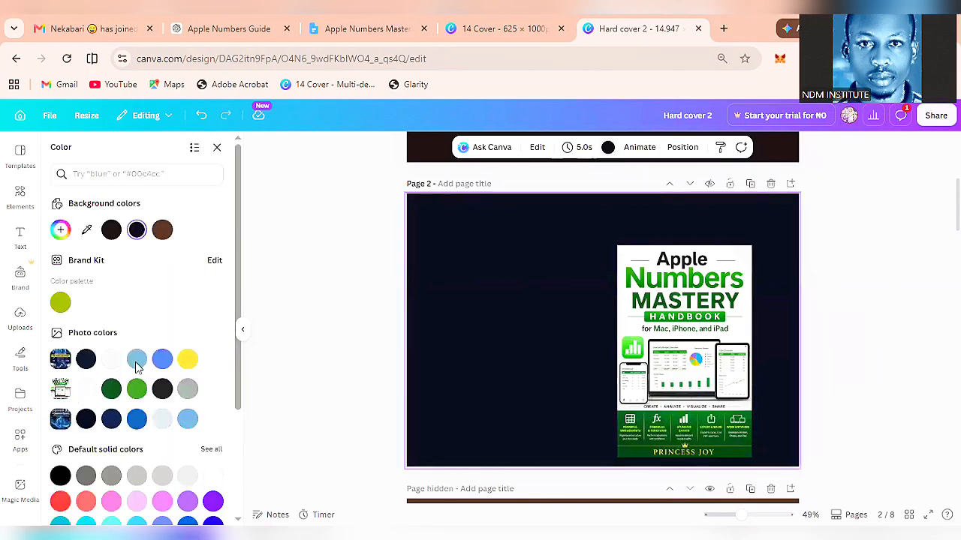
left_click(61, 303)
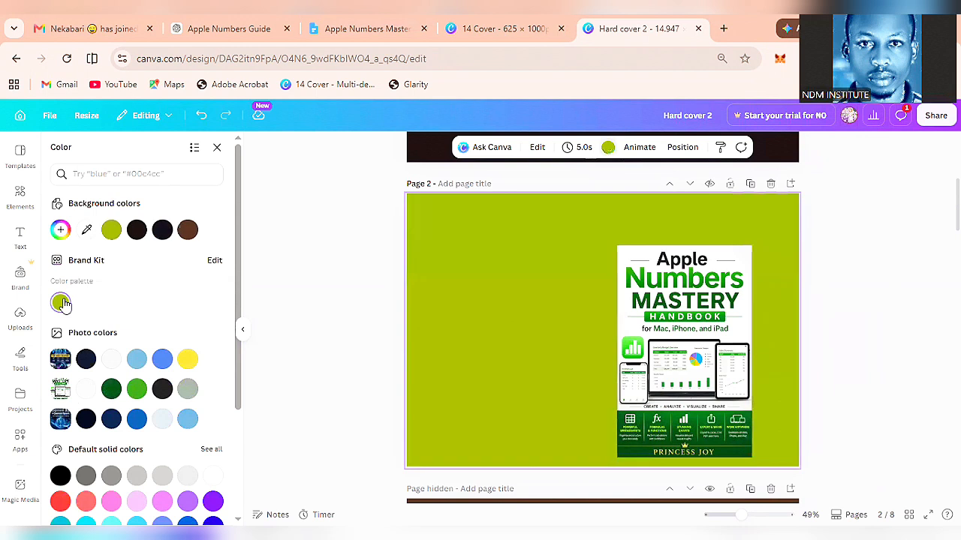
left_click(137, 389)
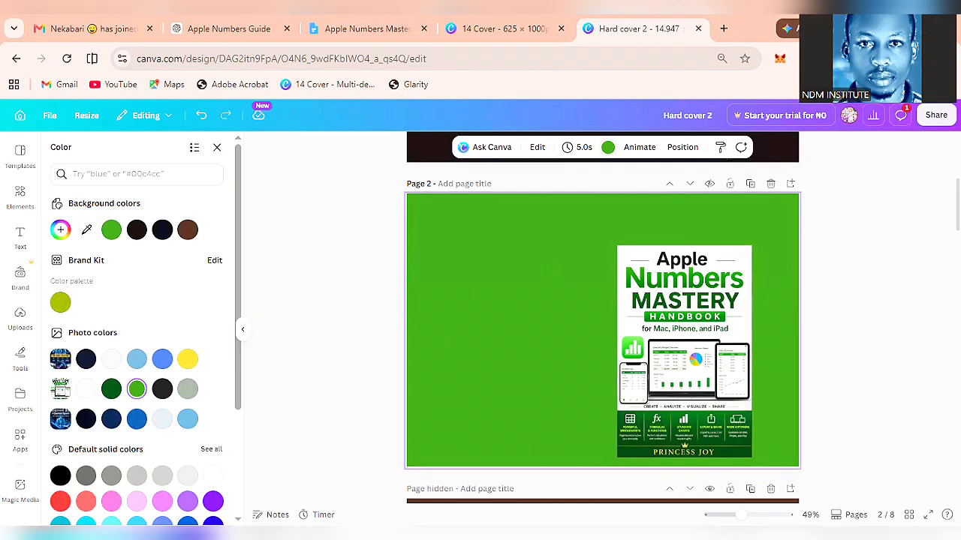
Download only the current page, page 2, of the Hard cover 2 design as a PDF Standard file.
left_click(935, 115)
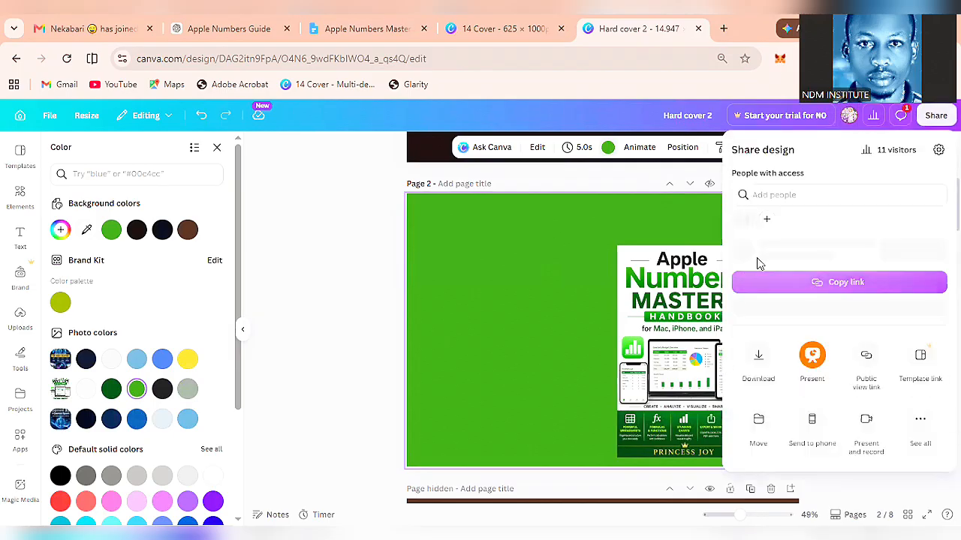
left_click(757, 379)
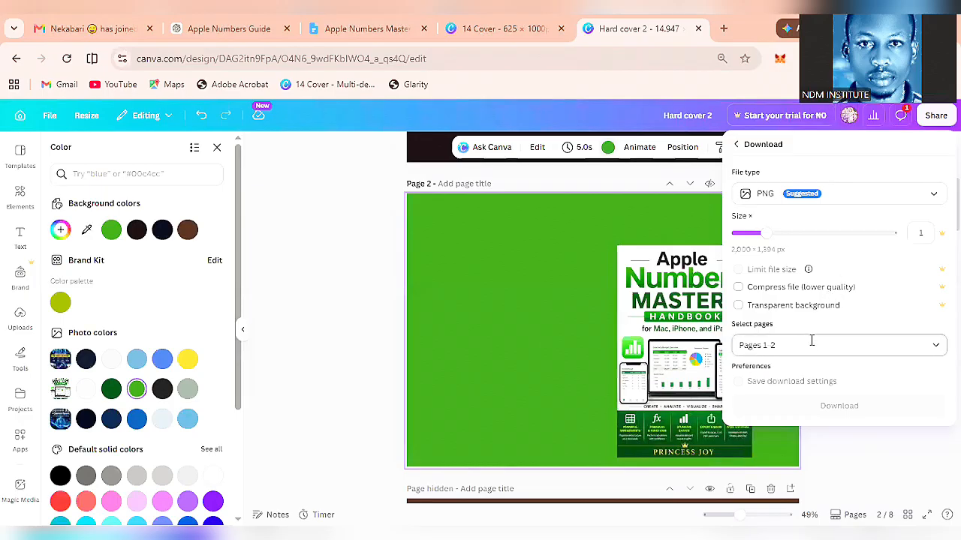
left_click(842, 203)
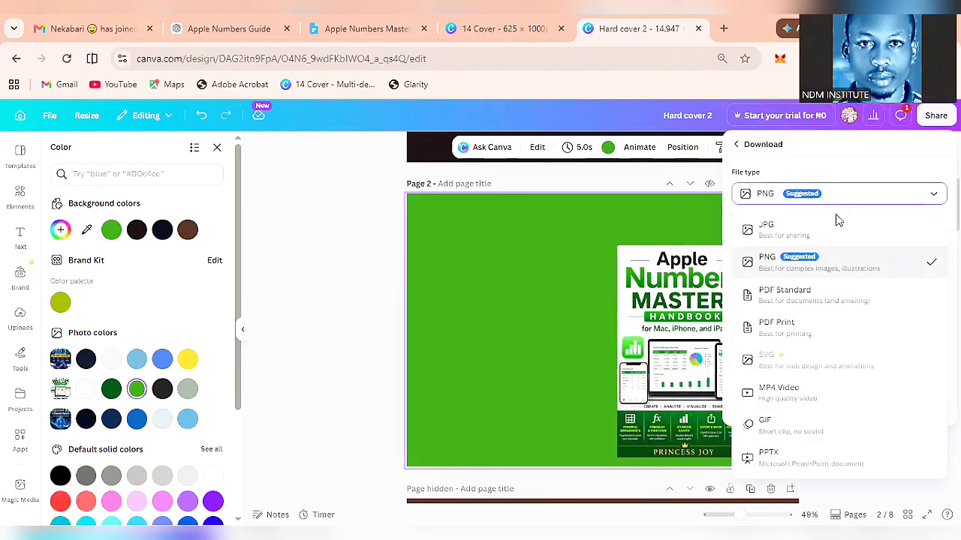
left_click(806, 309)
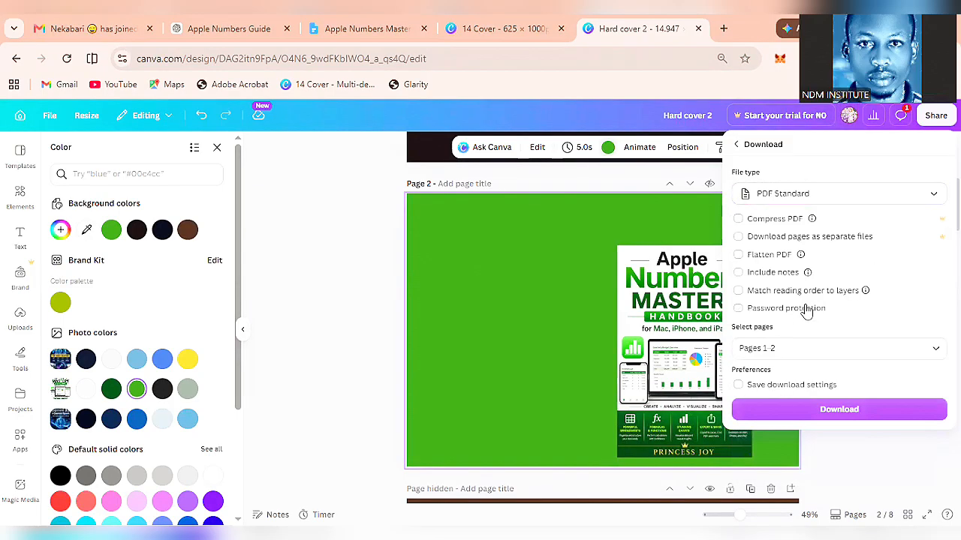
left_click(791, 357)
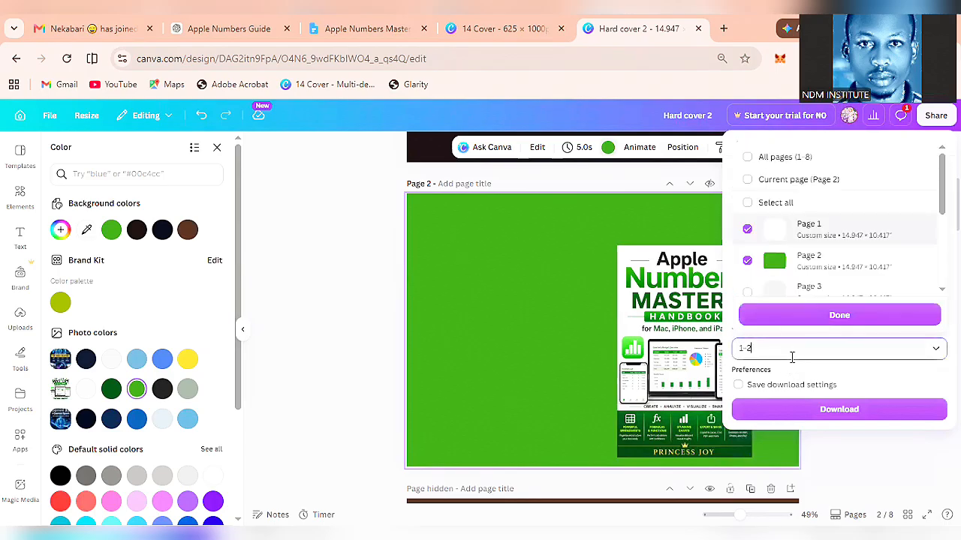
left_click(747, 171)
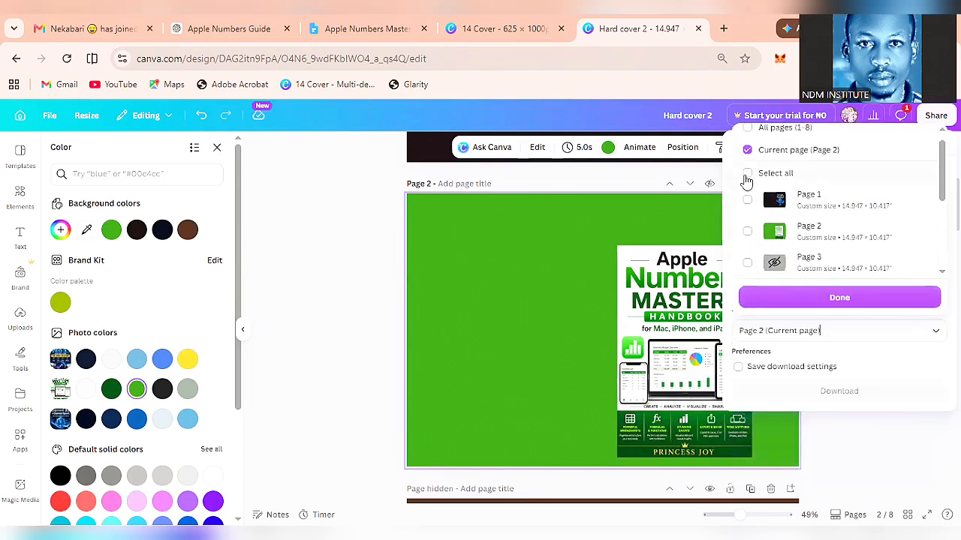
left_click(788, 300)
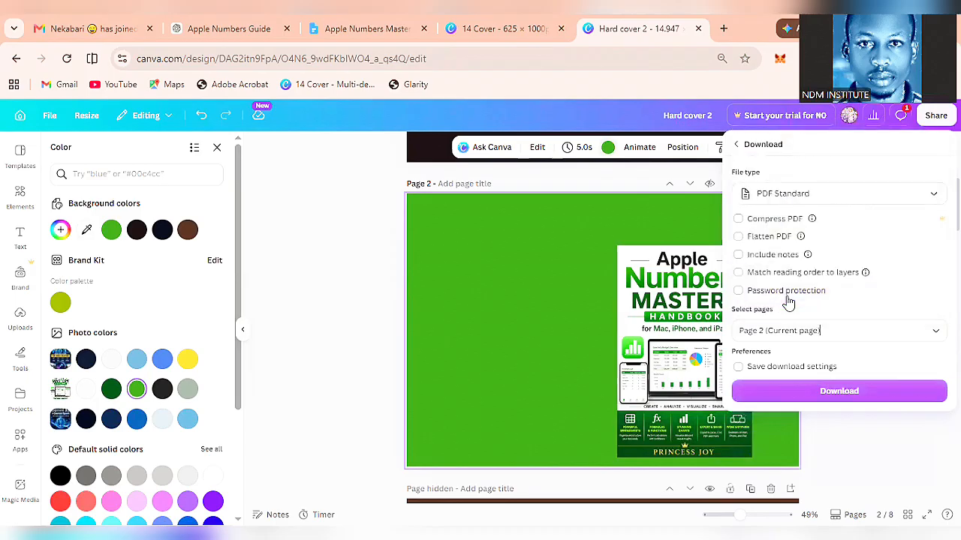
left_click(791, 391)
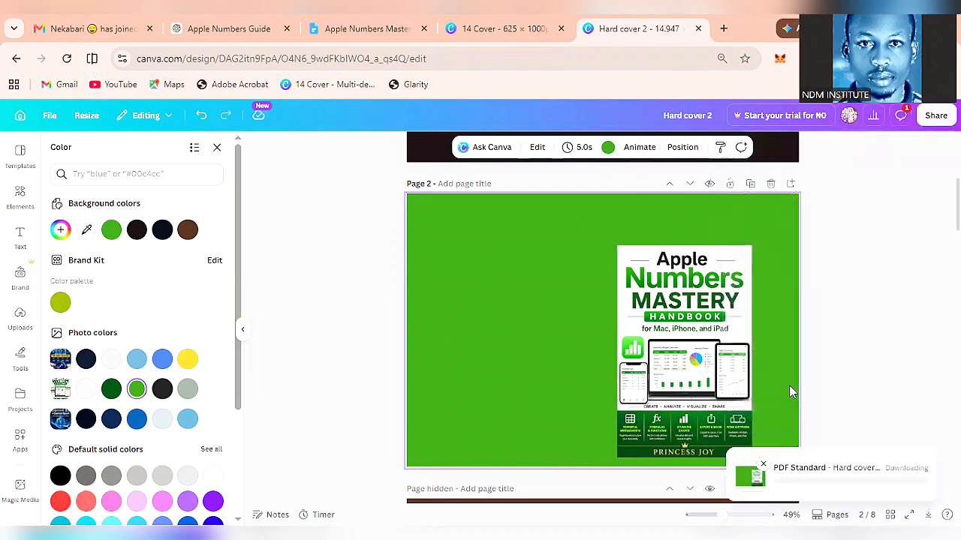
Switch to the 14 Cover design and fill blank page 3 with the uploaded Apple Numbers Mastery Handbook cover image.
left_click(480, 20)
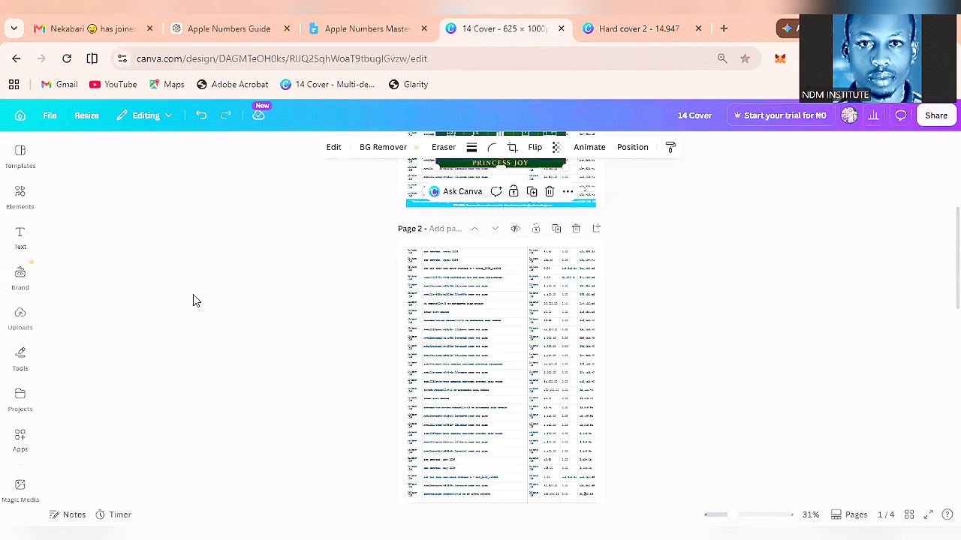
left_click(20, 319)
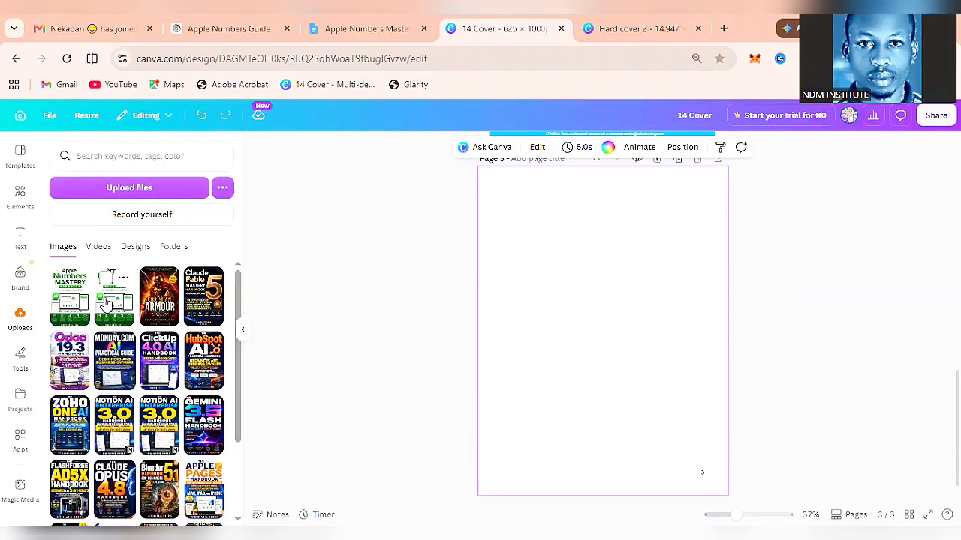
left_click_drag(107, 302, 498, 266)
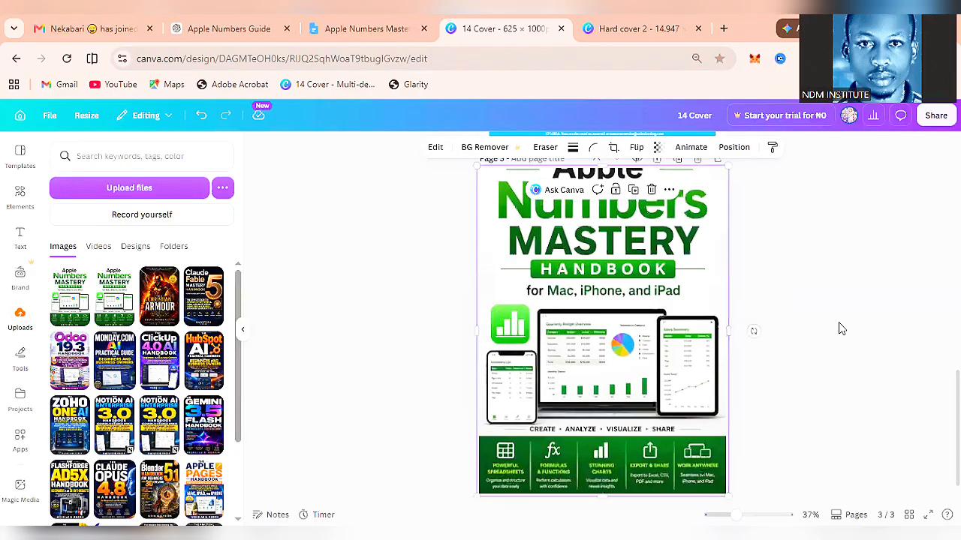
Shrink the cover image on page 3 slightly and extend its upper edge to uncover the whole "Apple" heading.
scroll(602, 330, "up", 1)
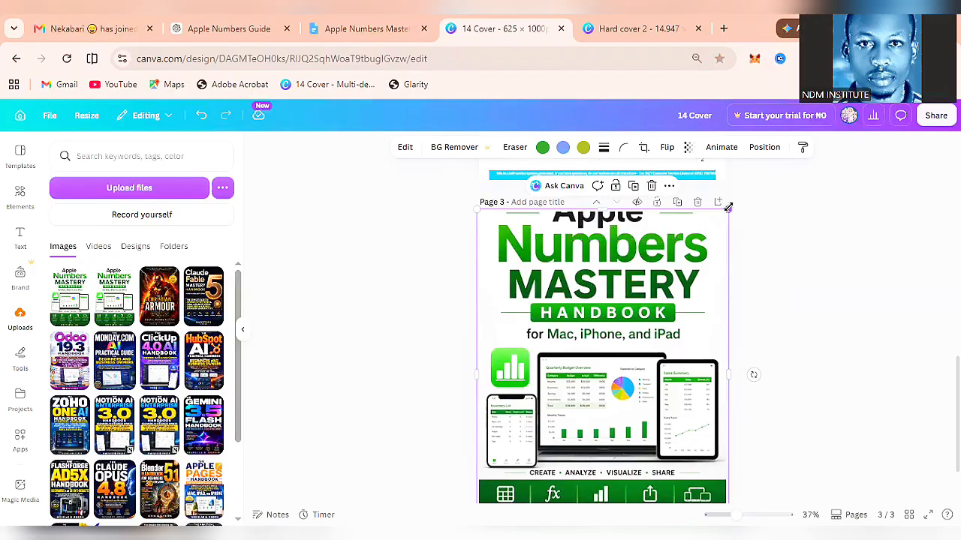
left_click_drag(728, 206, 717, 223)
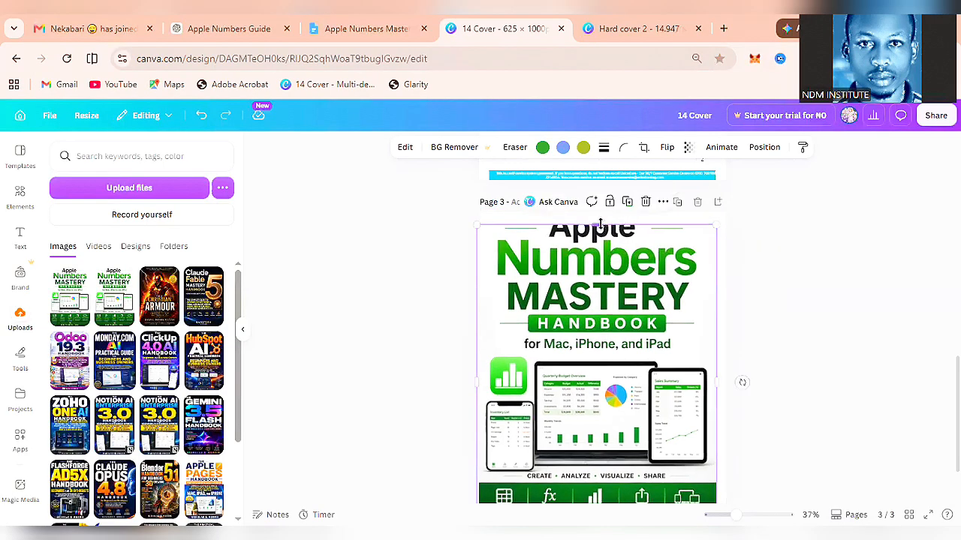
left_click_drag(599, 224, 598, 211)
left_click(755, 253)
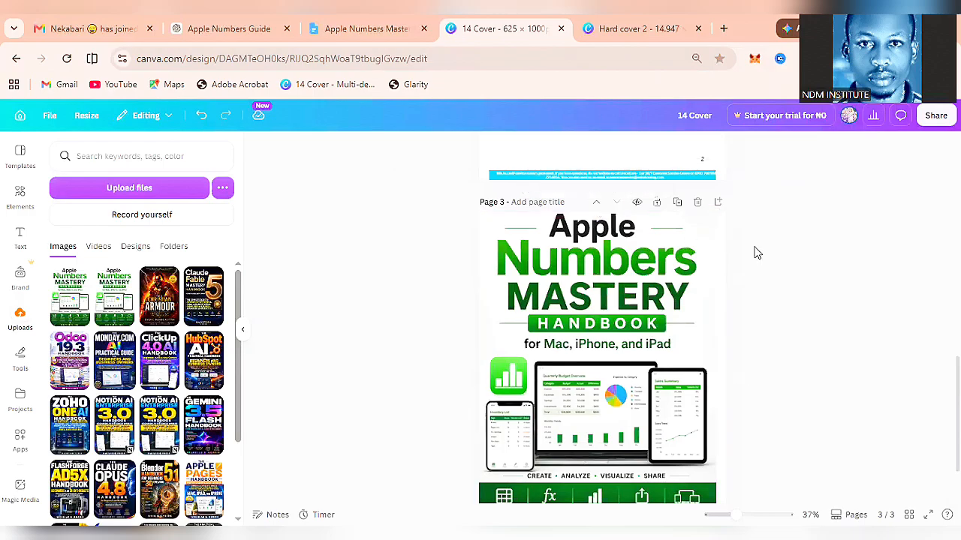
scroll(597, 315, "down", 2)
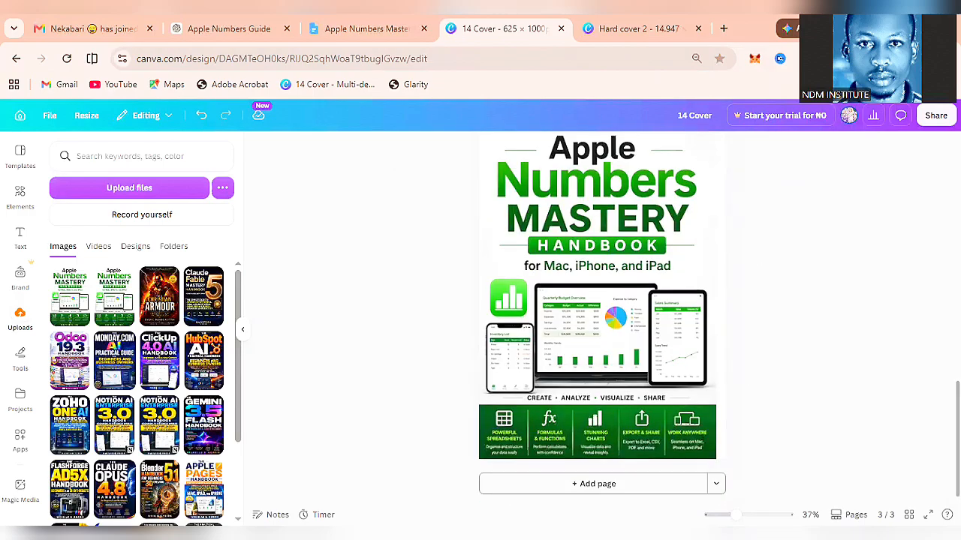
scroll(597, 315, "up", 1)
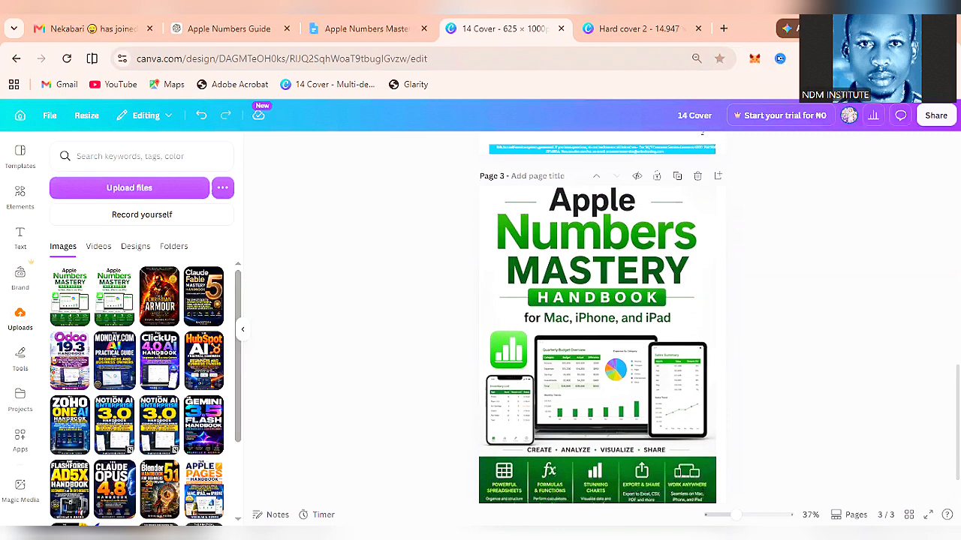
Download only page 3 of the 14 Cover design as a JPG.
left_click(936, 117)
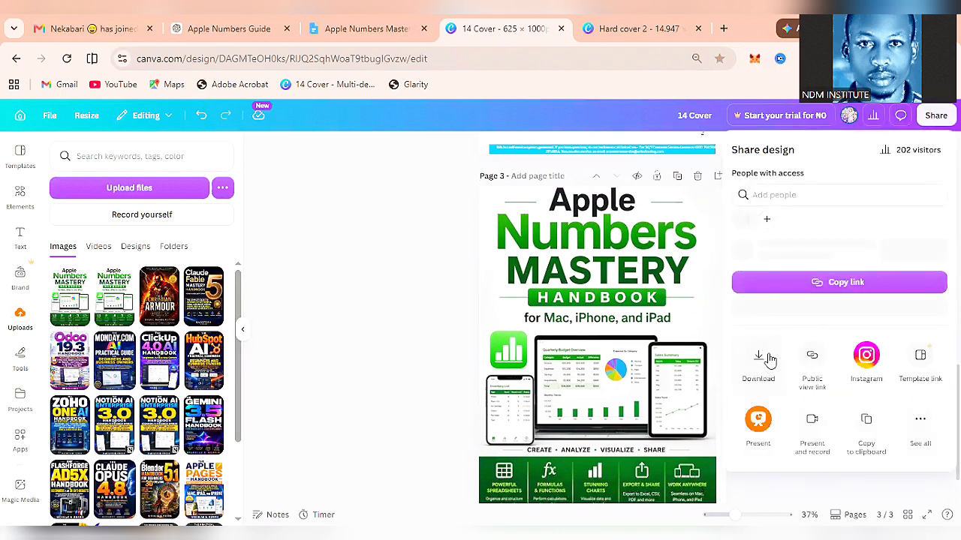
left_click(770, 361)
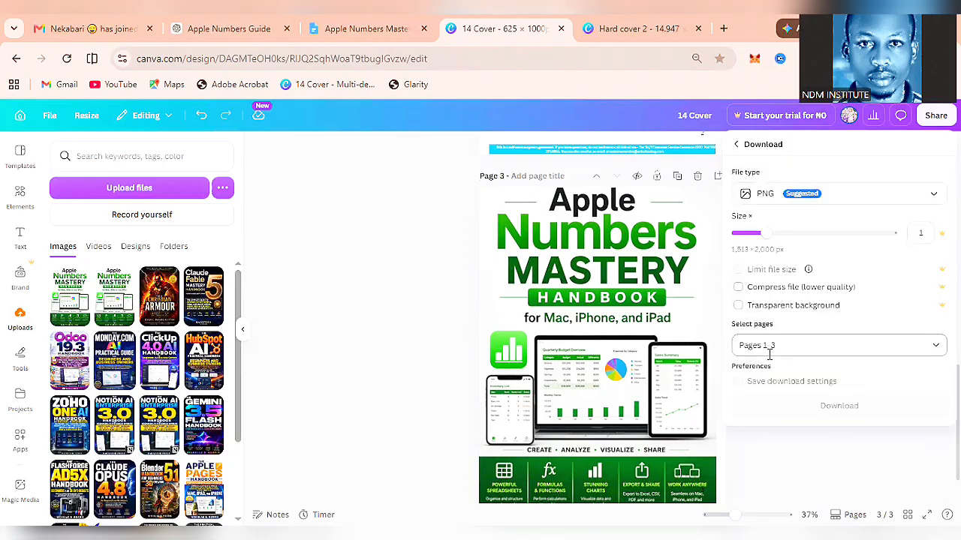
left_click(803, 205)
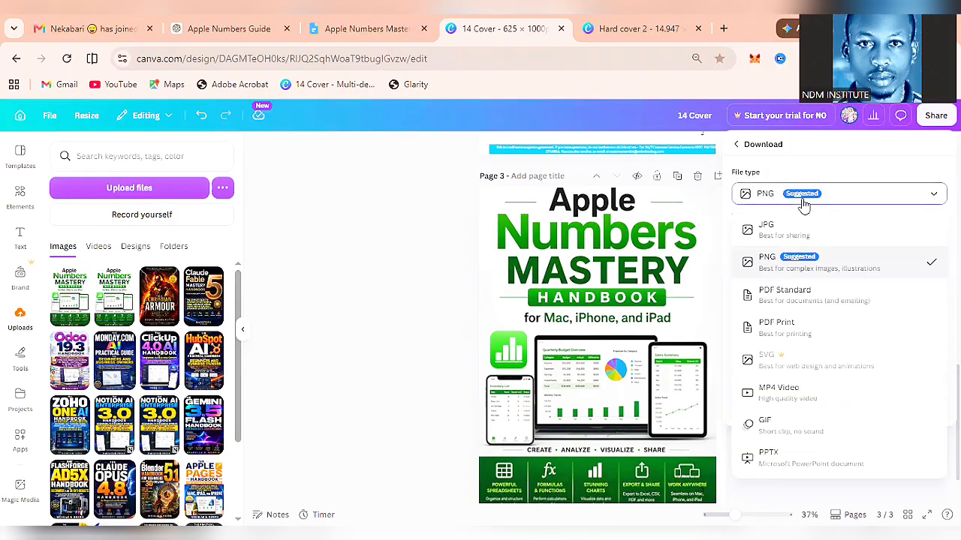
left_click(795, 233)
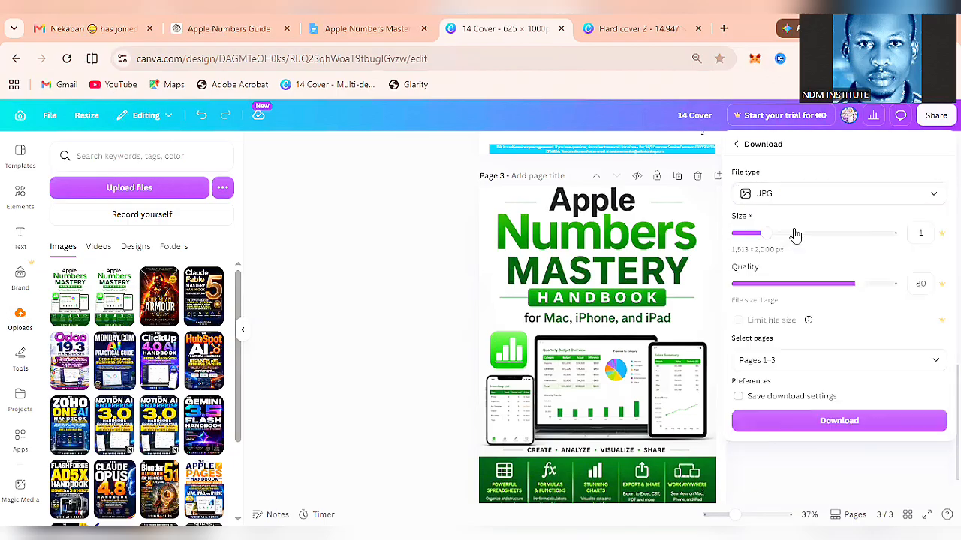
left_click(778, 359)
left_click(748, 191)
left_click(783, 421)
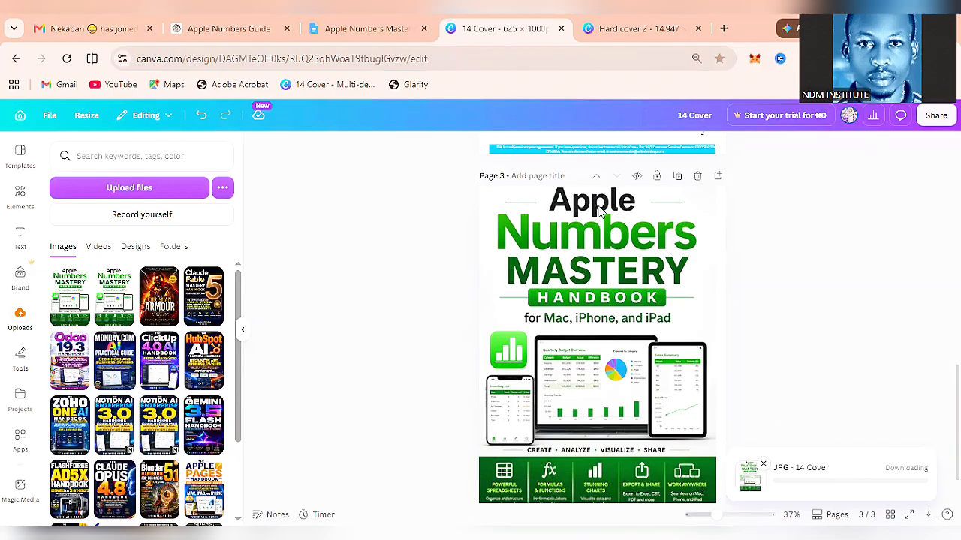
Switch to the Apple Numbers handbook in Google Docs and download it as a PDF document and a zipped HTML web page.
left_click(384, 24)
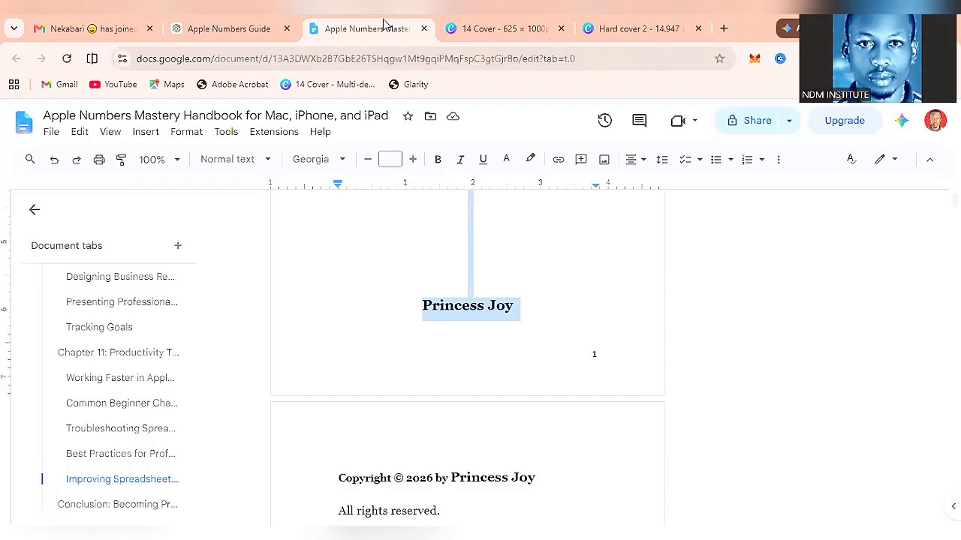
left_click(48, 134)
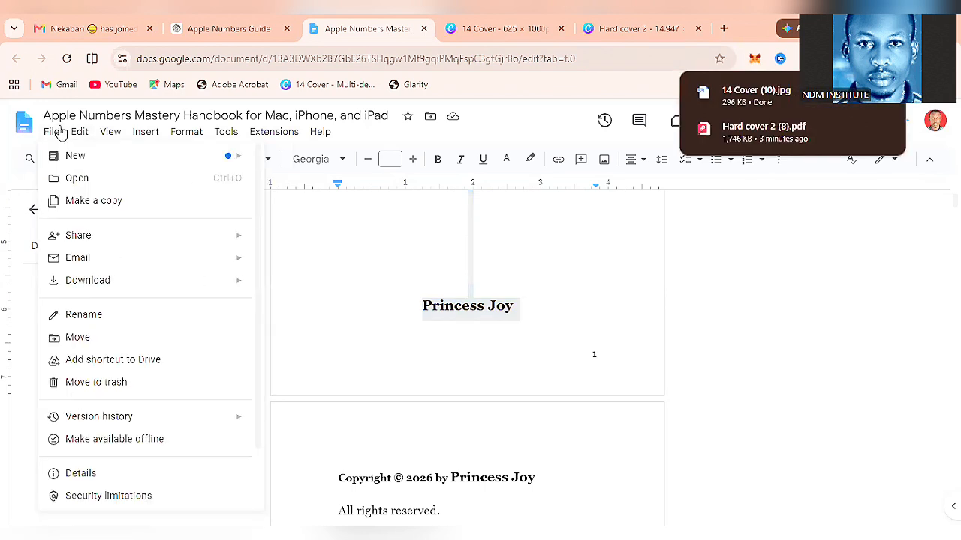
mouse_move(132, 284)
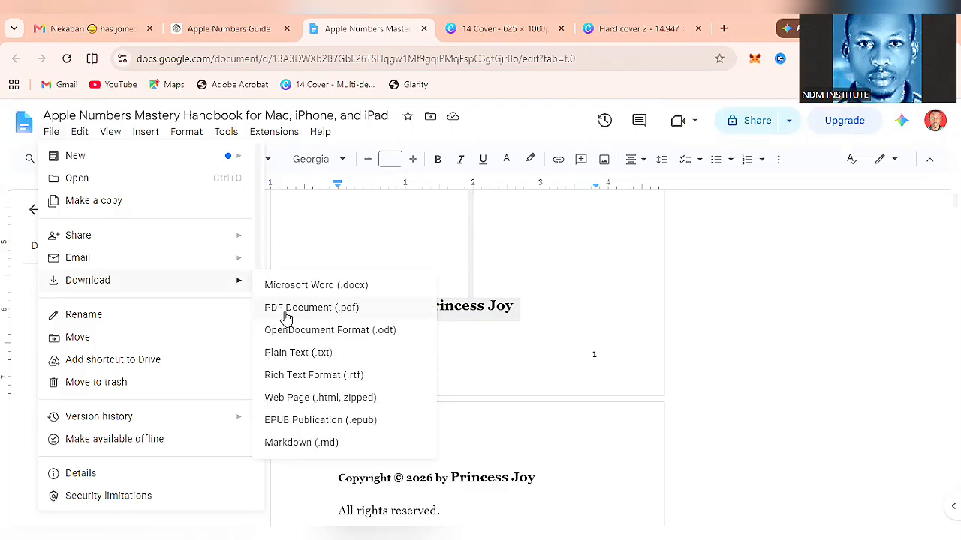
left_click(285, 309)
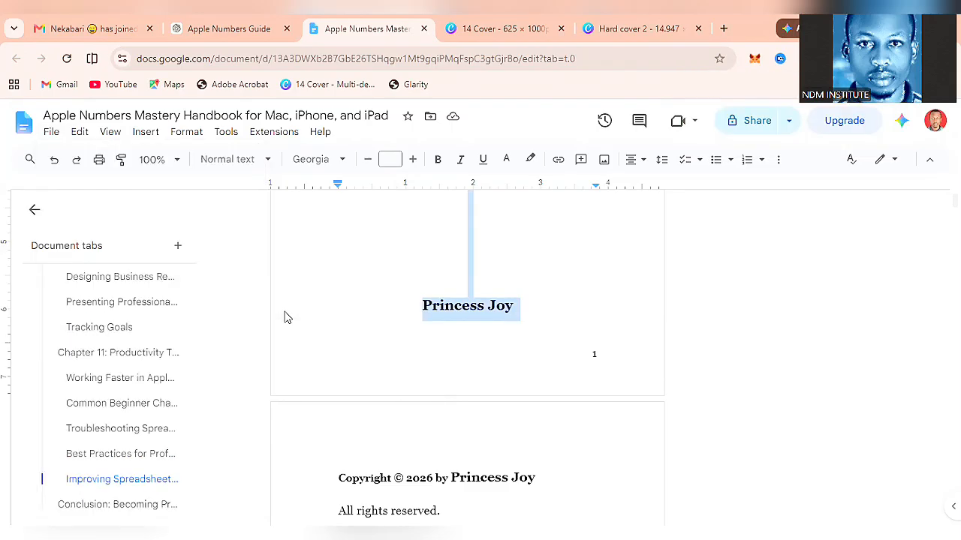
left_click(51, 133)
mouse_move(128, 283)
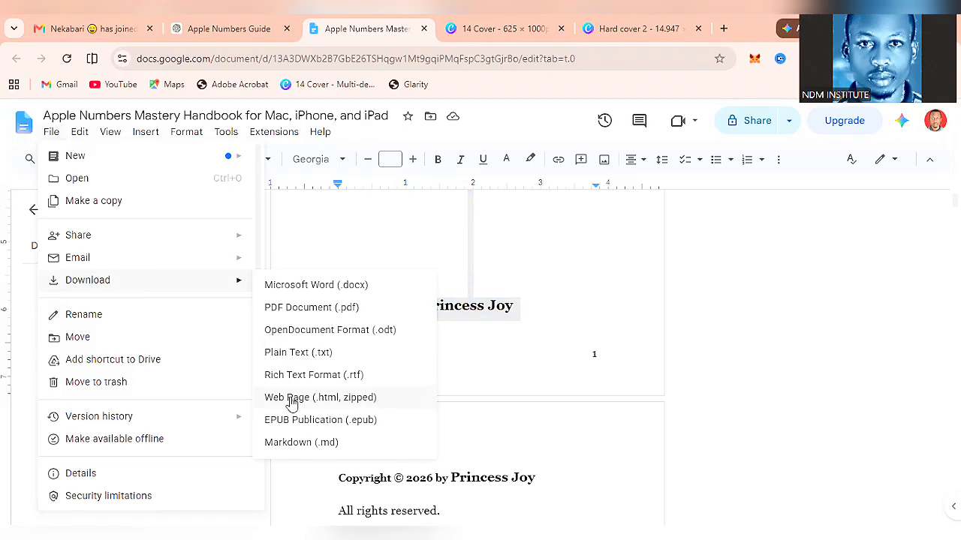
left_click(343, 403)
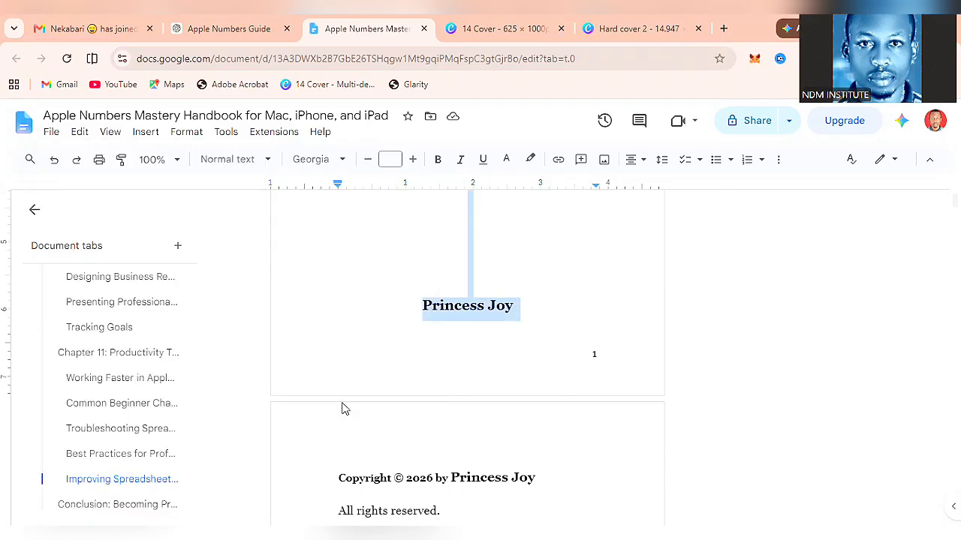